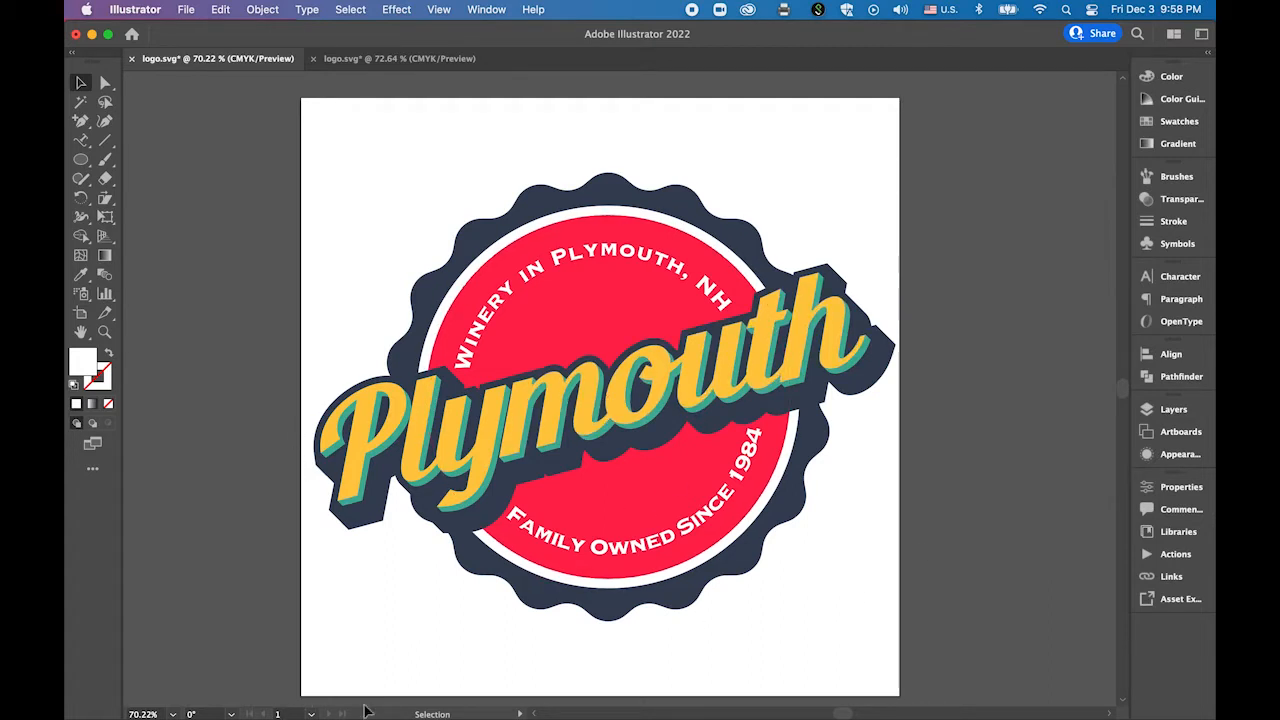
# Step: View the finished winery poster in Photoshop and preview winery_promo.mp4 from the Winery Promo folder in Finder
pyautogui.moveTo(514, 700)
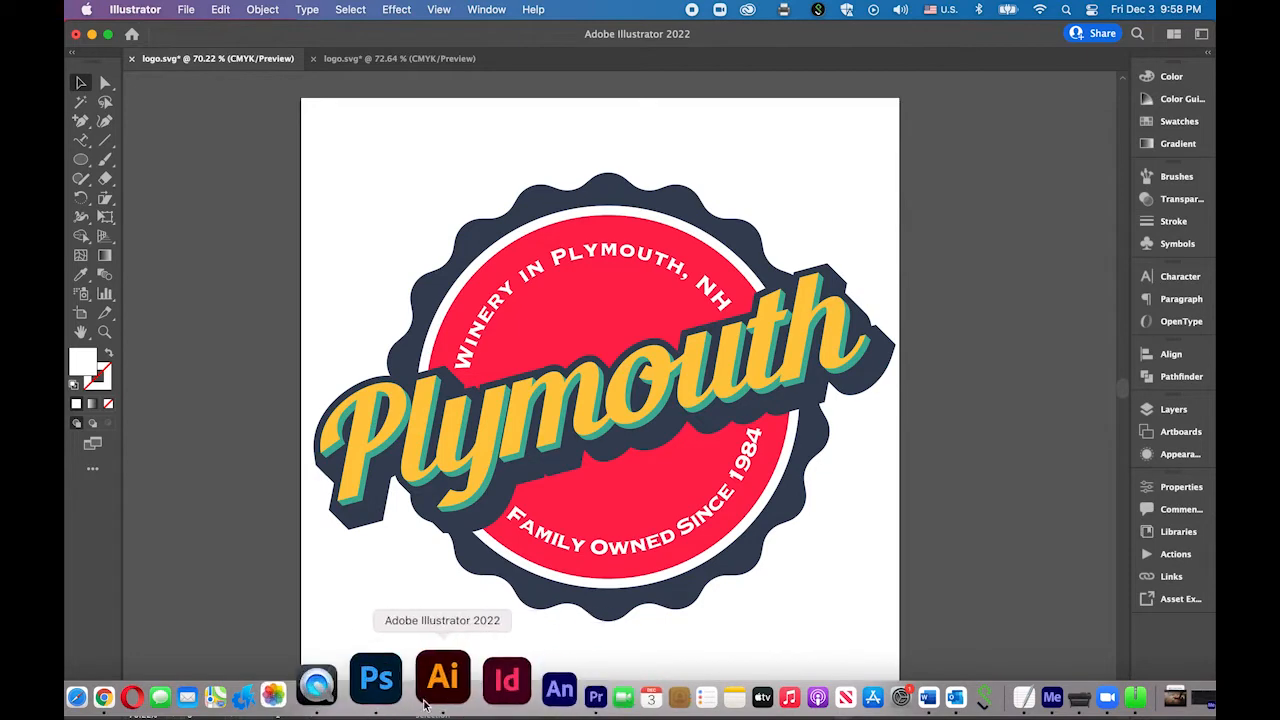
pyautogui.click(375, 682)
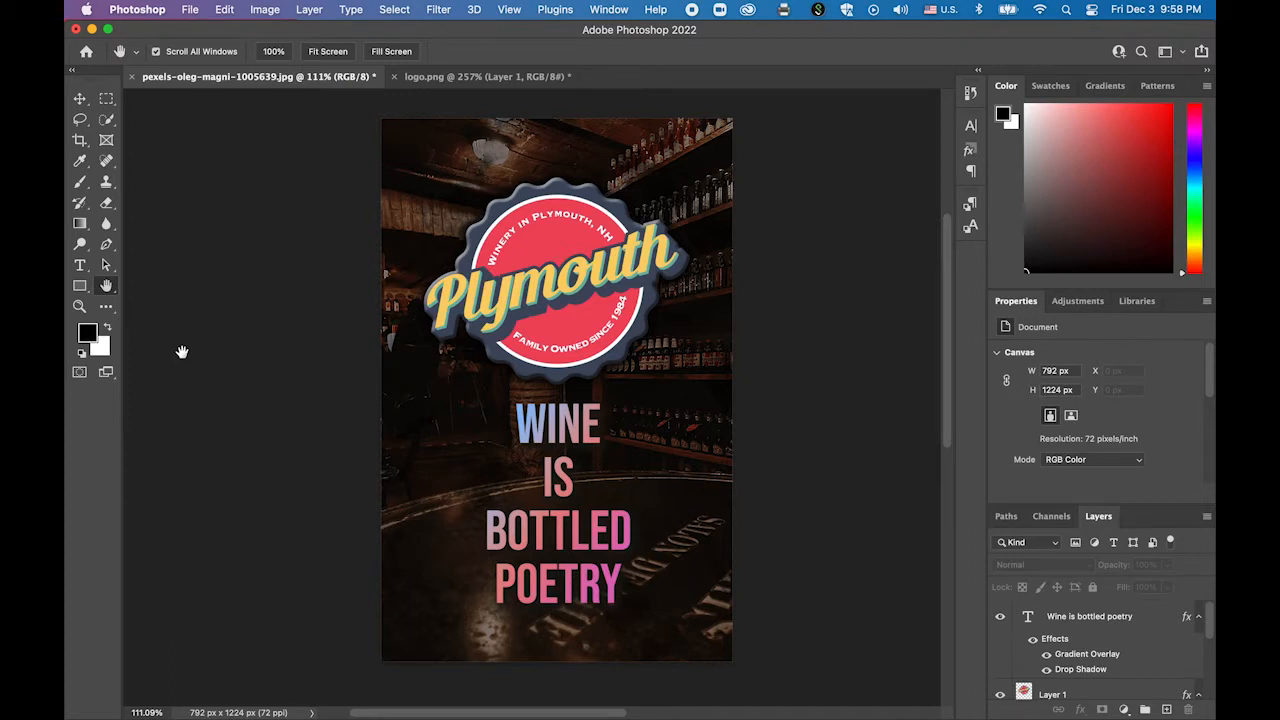
pyautogui.moveTo(330, 700)
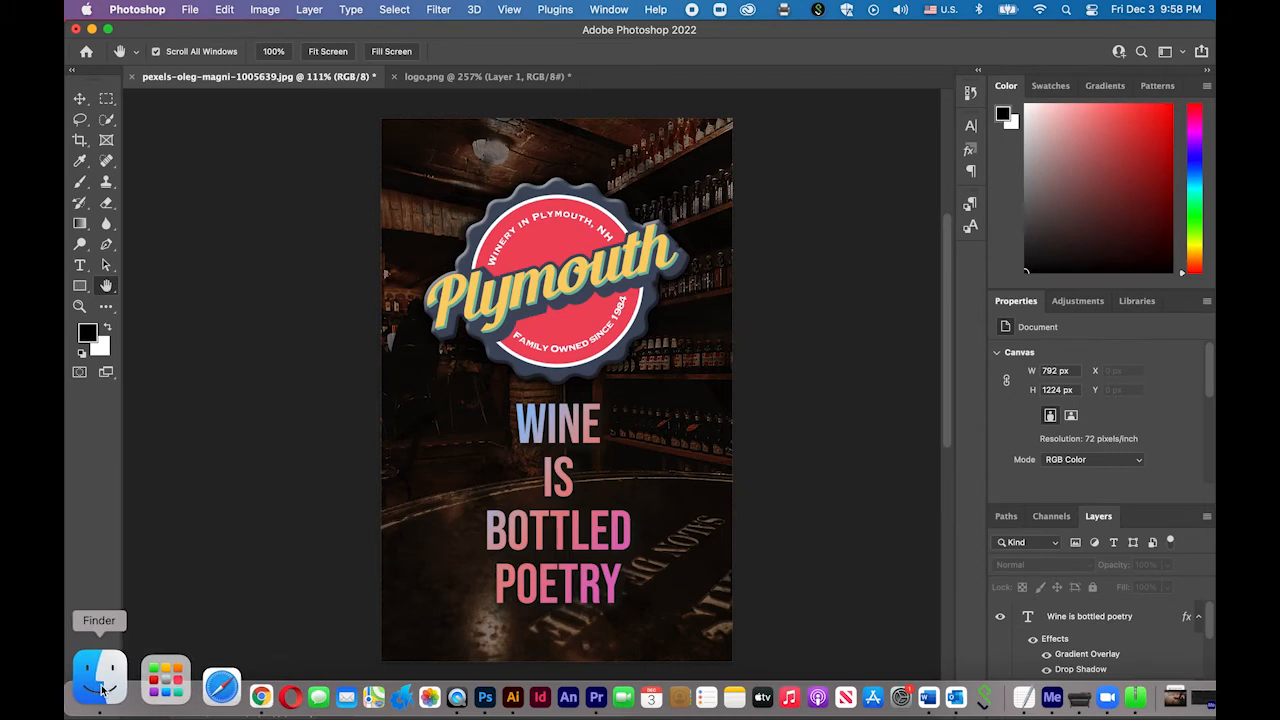
pyautogui.click(101, 686)
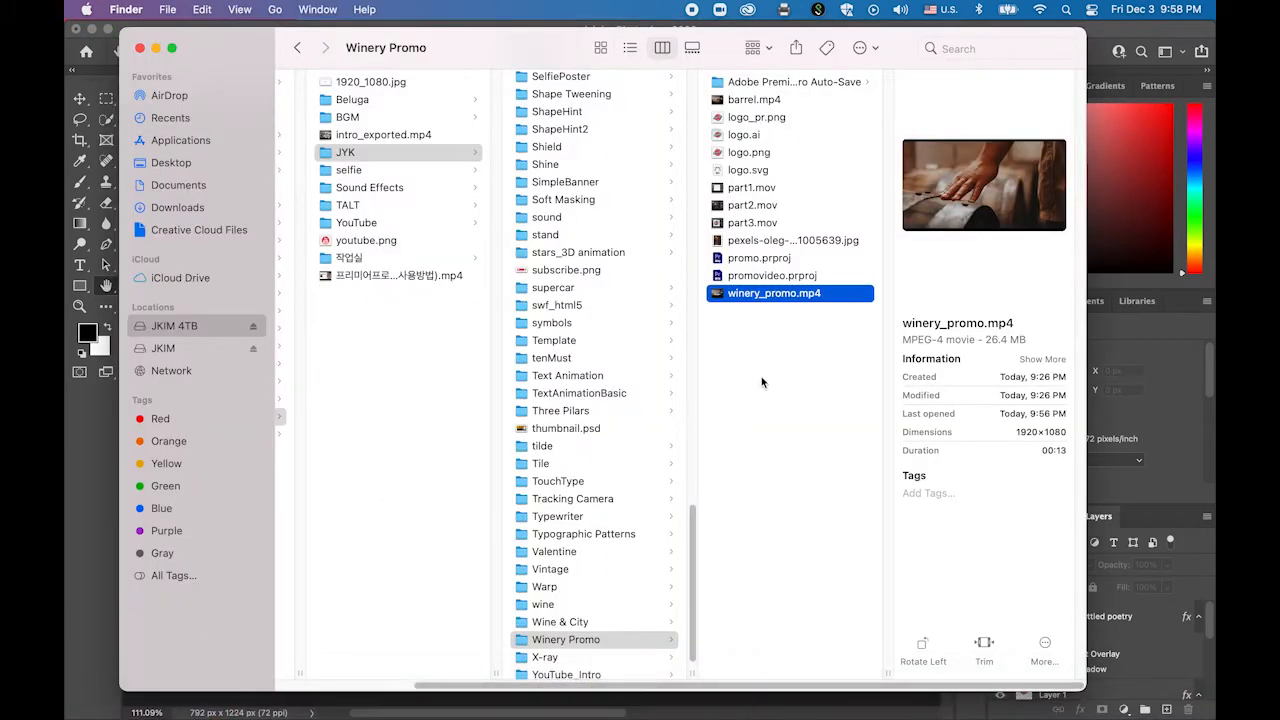
pyautogui.press('space')
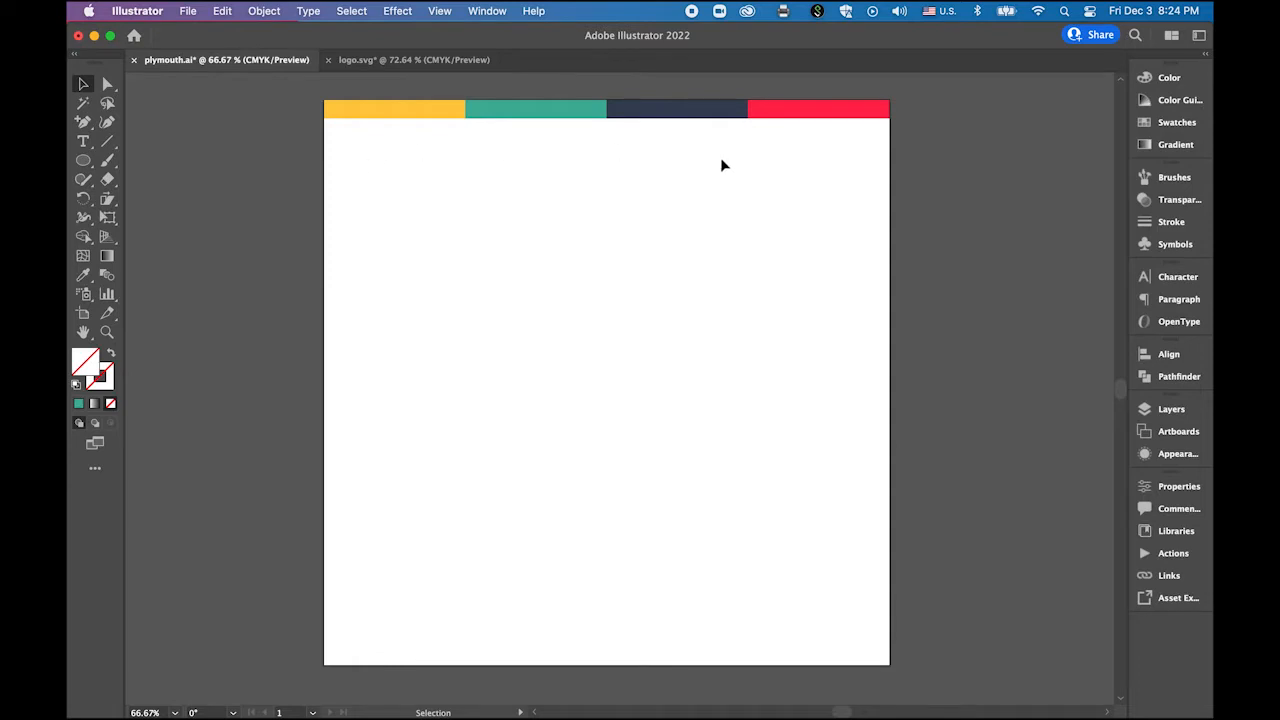
# Step: Examine the yellow, green, navy and red palette rectangles along the artboard's upper edge one by one and deselect them
pyautogui.click(404, 114)
pyautogui.click(557, 112)
pyautogui.click(691, 112)
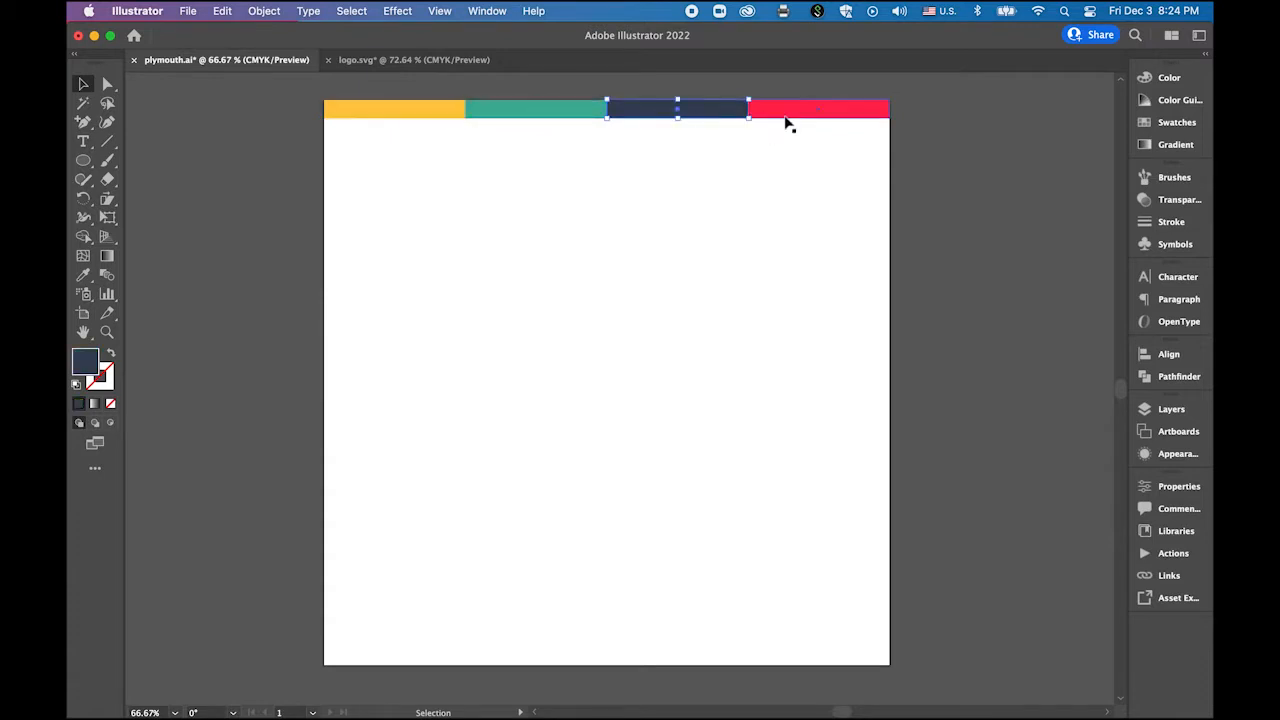
pyautogui.click(789, 112)
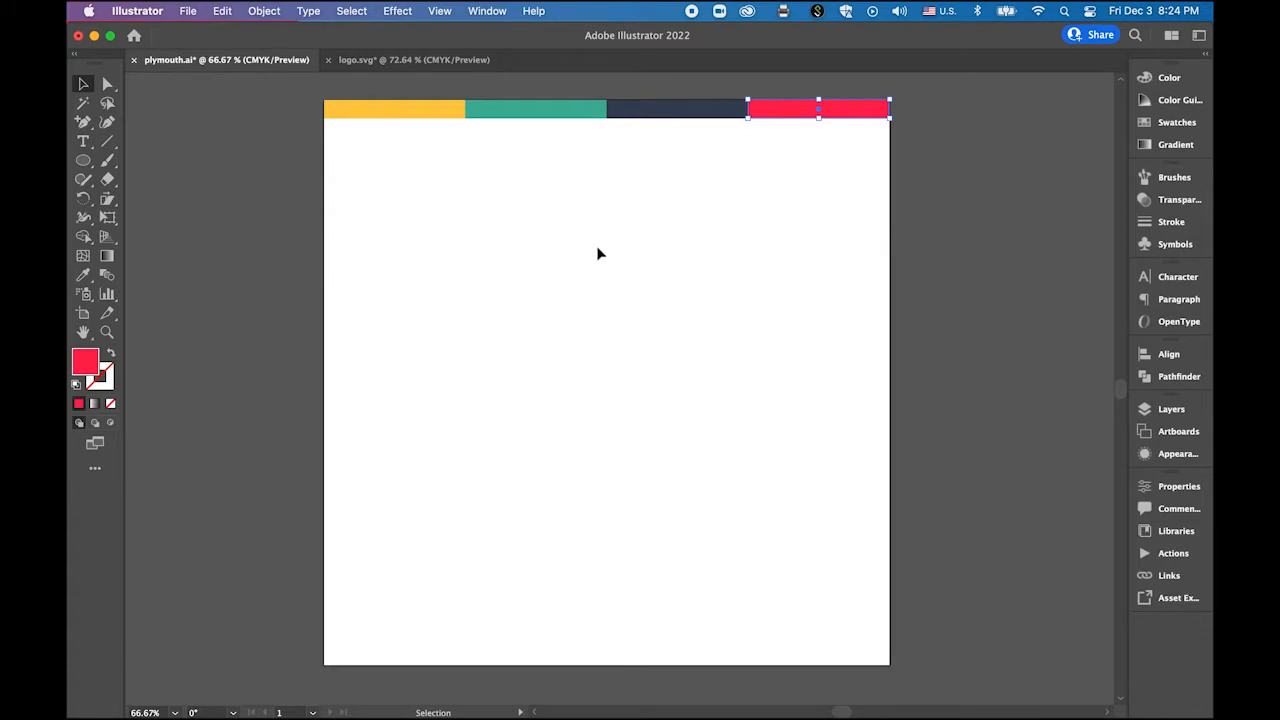
pyautogui.click(509, 232)
# Step: Add the text "Plymouth" to the artboard and move it to the upper middle, below the colour palette
pyautogui.press('t')
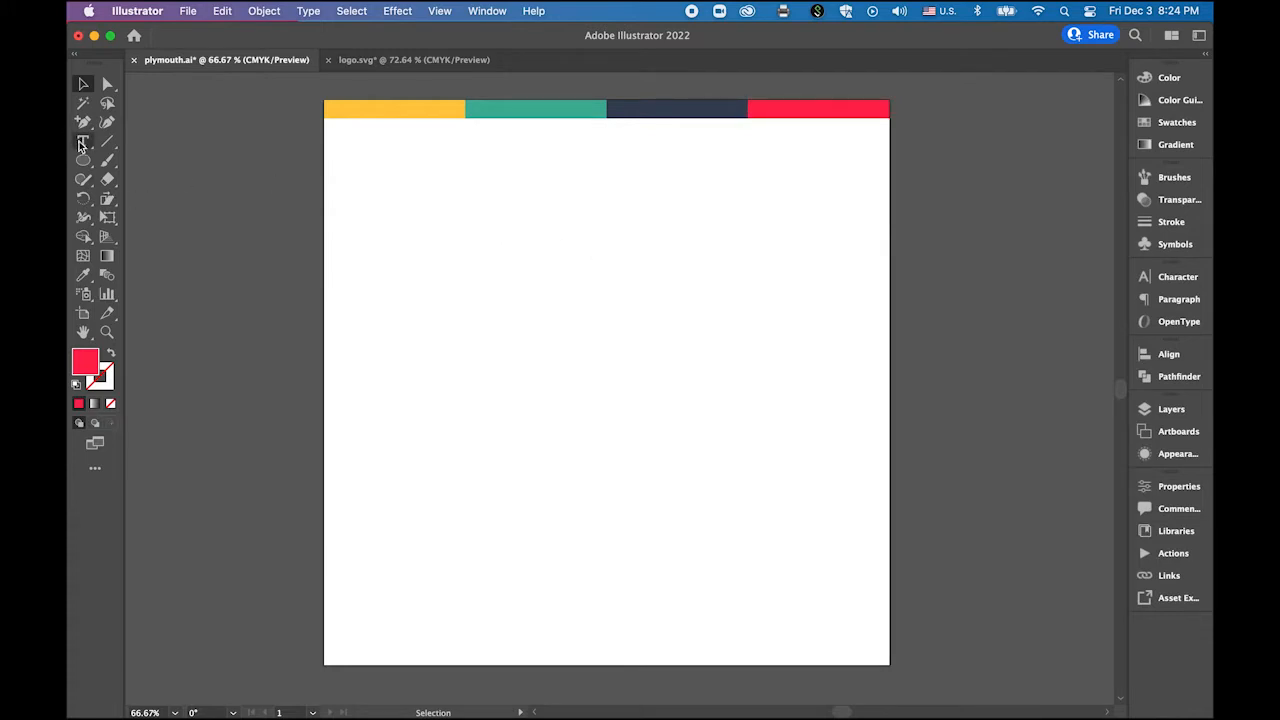
pyautogui.click(490, 380)
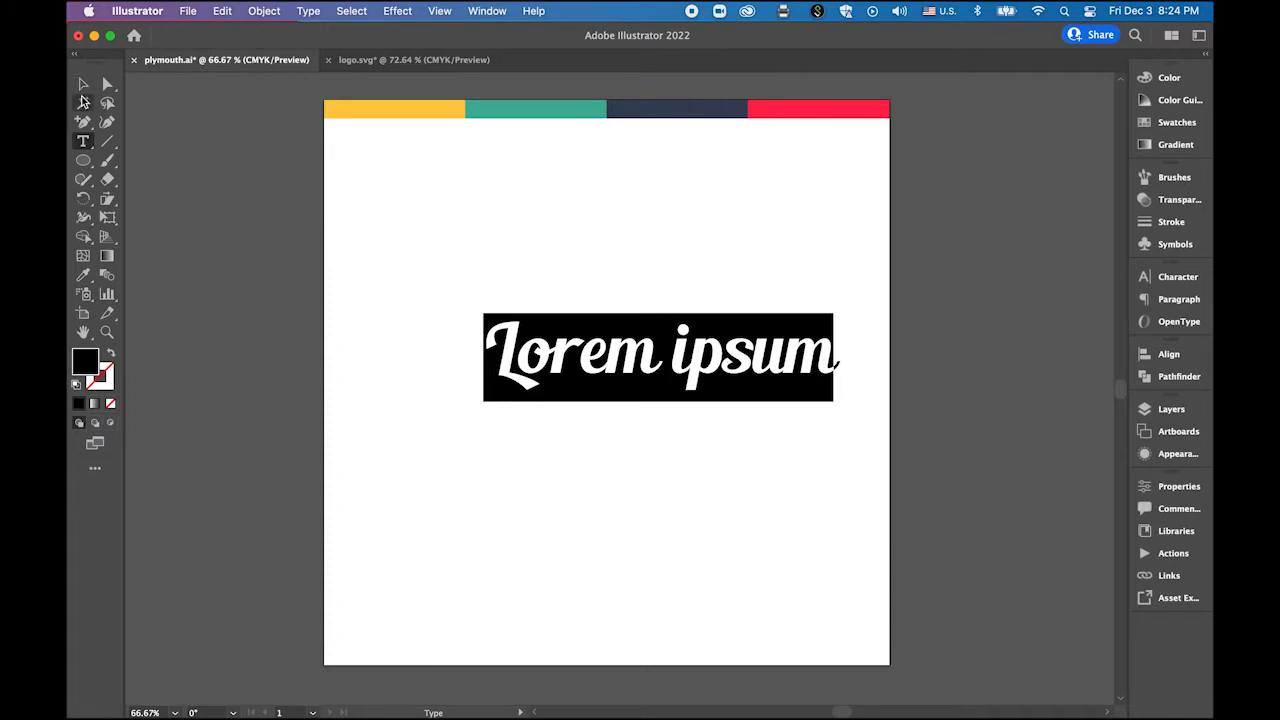
pyautogui.write('Plymouth')
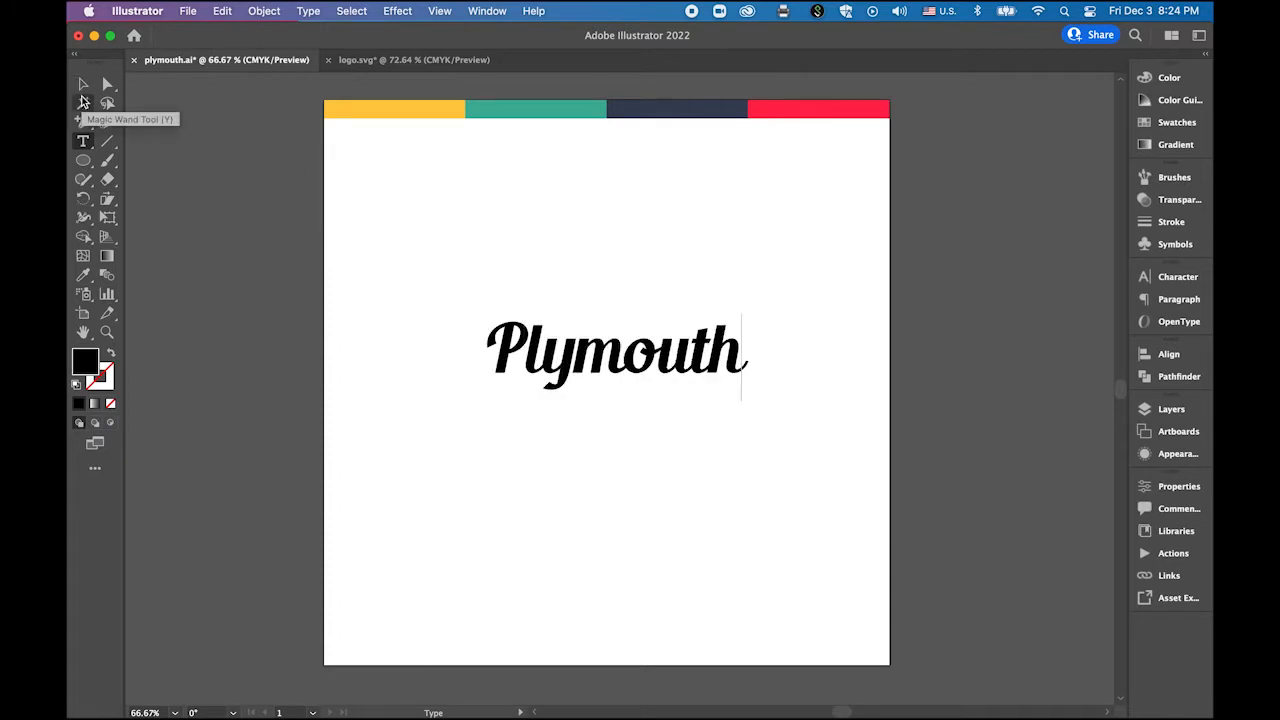
pyautogui.click(83, 84)
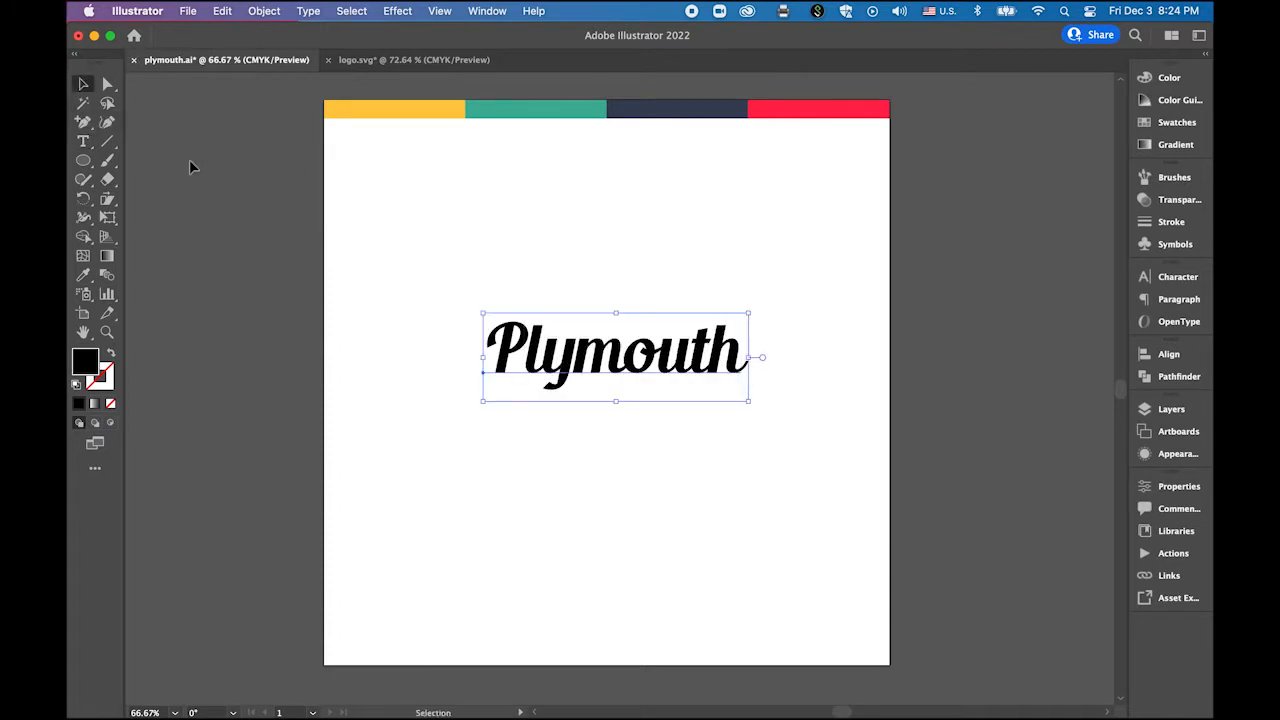
pyautogui.moveTo(534, 372); pyautogui.dragTo(516, 262)
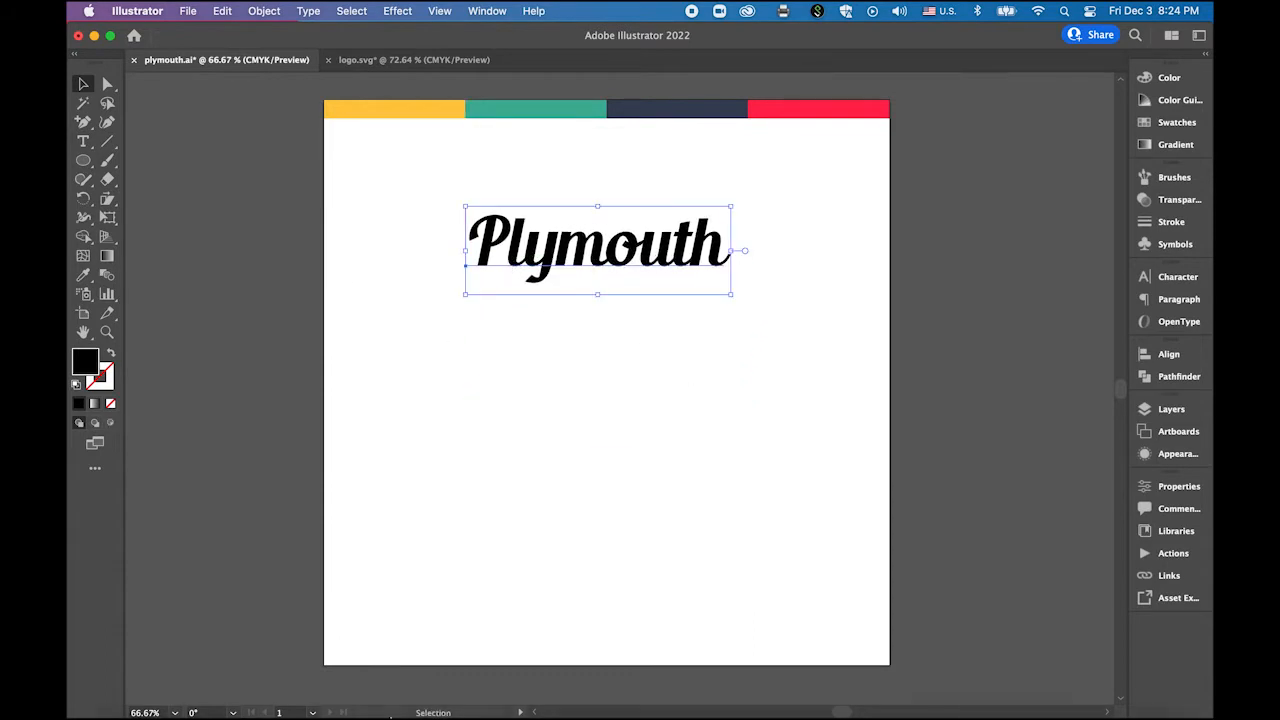
# Step: Switch to Chrome to view the Blenda Script font on dafont.com and return to Illustrator
pyautogui.click(196, 678)
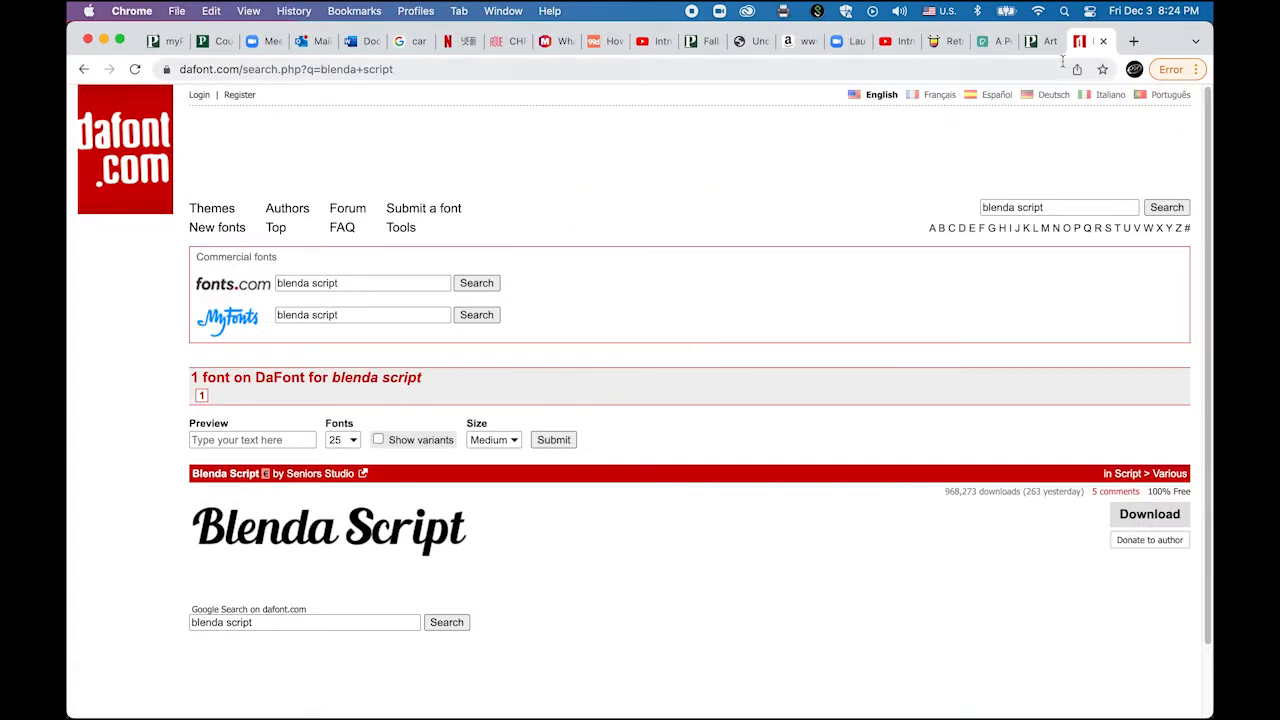
pyautogui.moveTo(1064, 207); pyautogui.dragTo(911, 211)
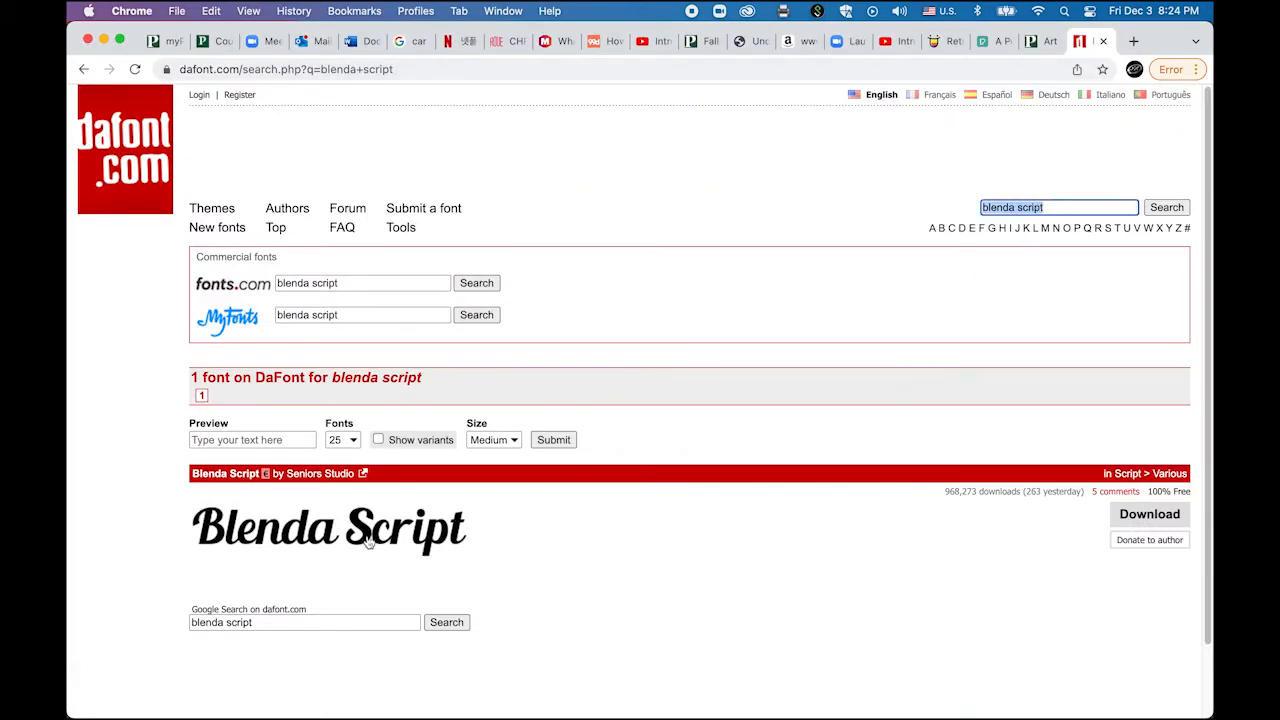
pyautogui.moveTo(300, 716)
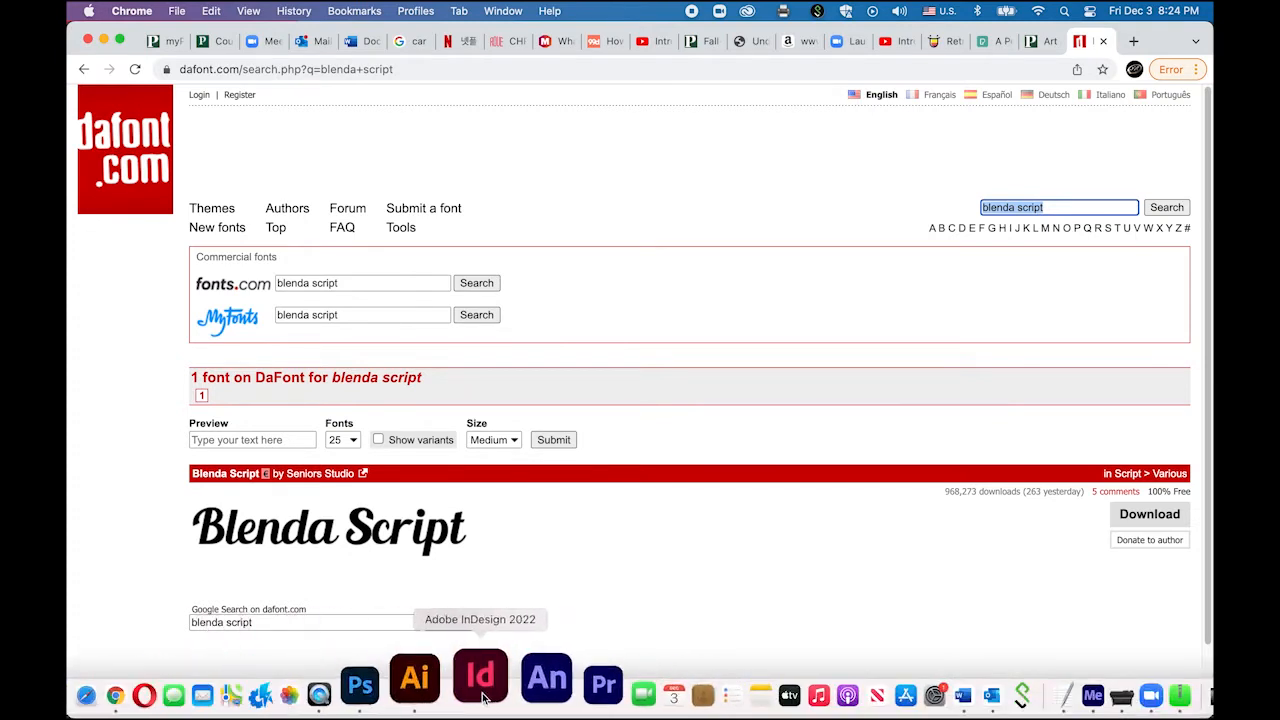
pyautogui.click(450, 690)
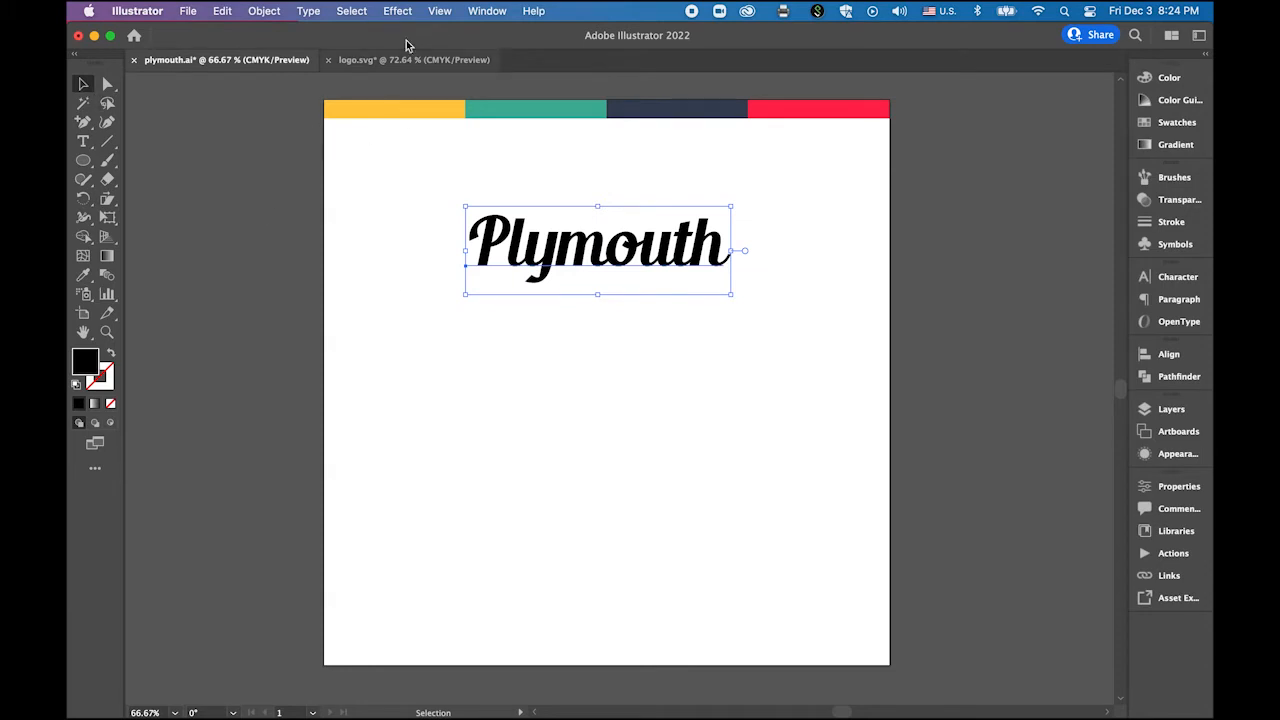
# Step: Convert the Plymouth text to outlines and unite its overlapping letters with Pathfinder
pyautogui.click(298, 9)
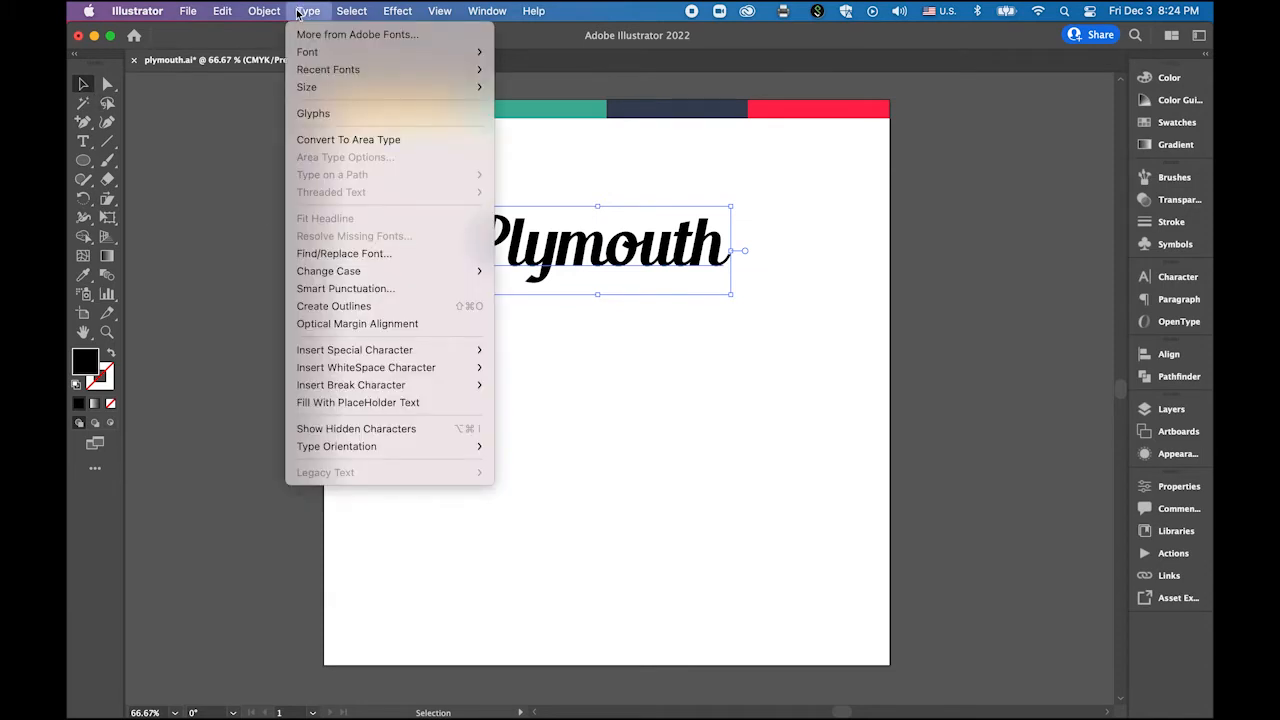
pyautogui.click(429, 306)
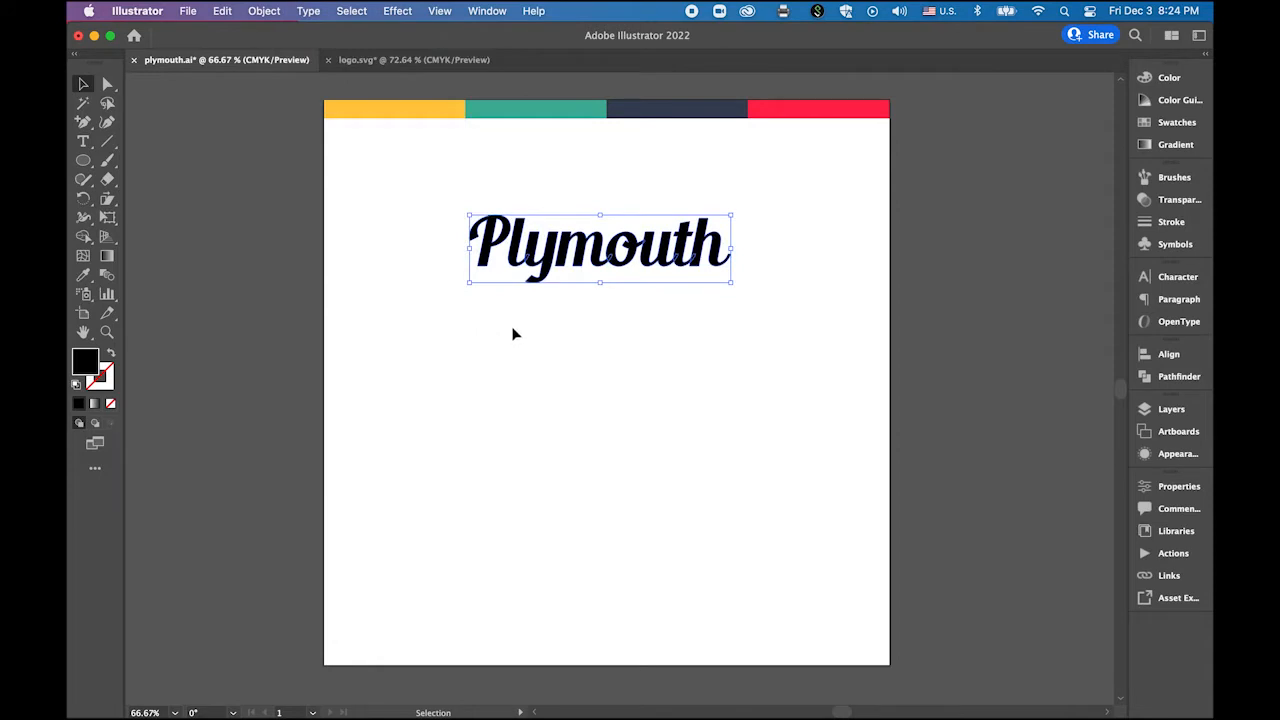
pyautogui.moveTo(514, 240); pyautogui.dragTo(620, 443)
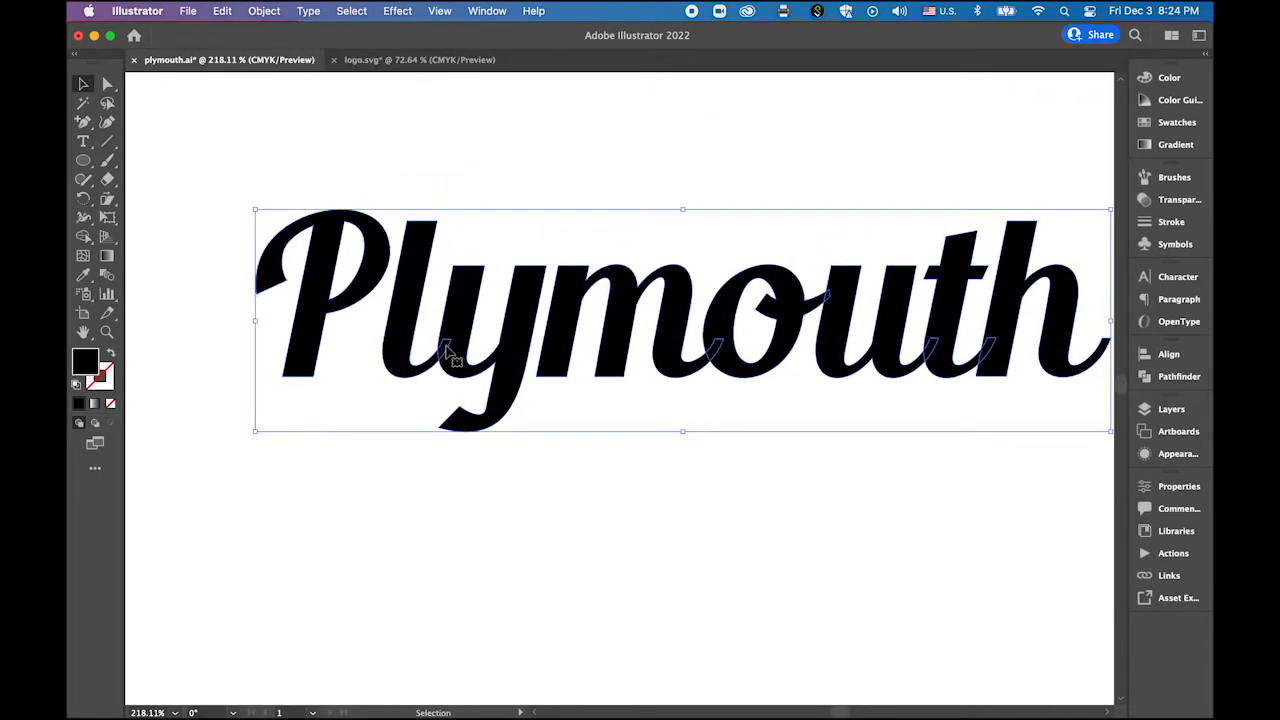
pyautogui.click(1175, 380)
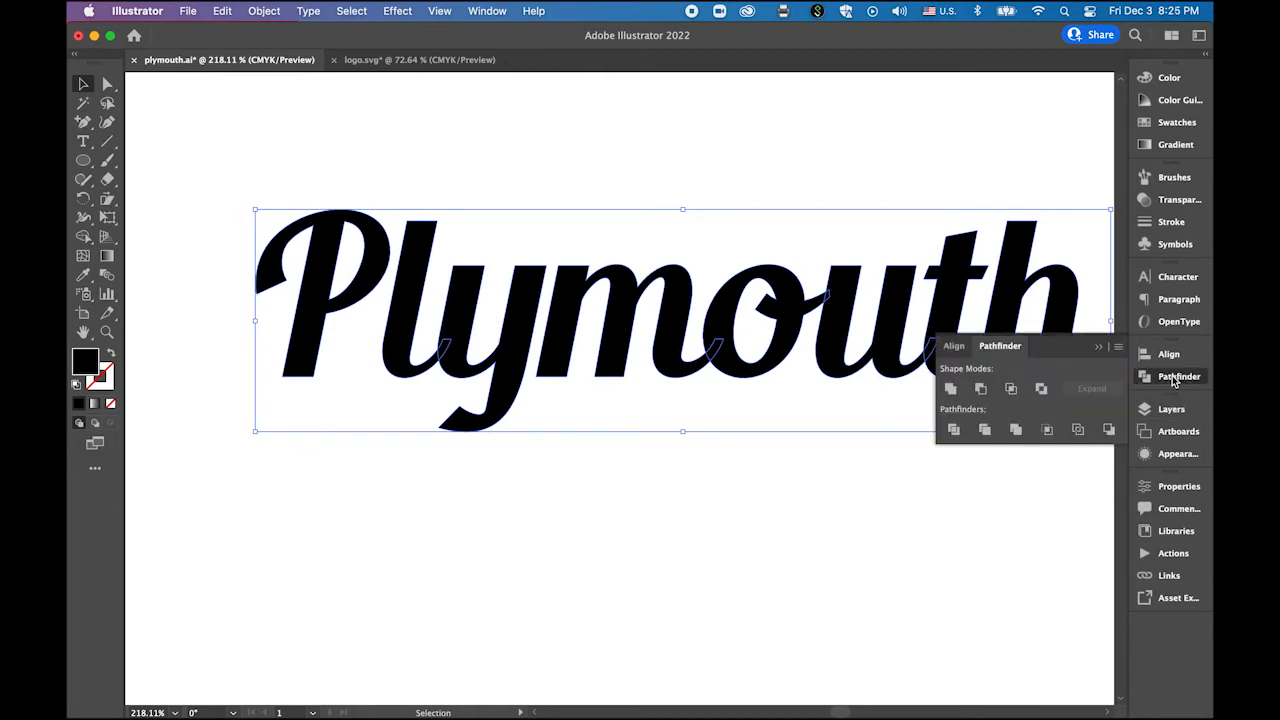
pyautogui.click(950, 391)
pyautogui.click(481, 10)
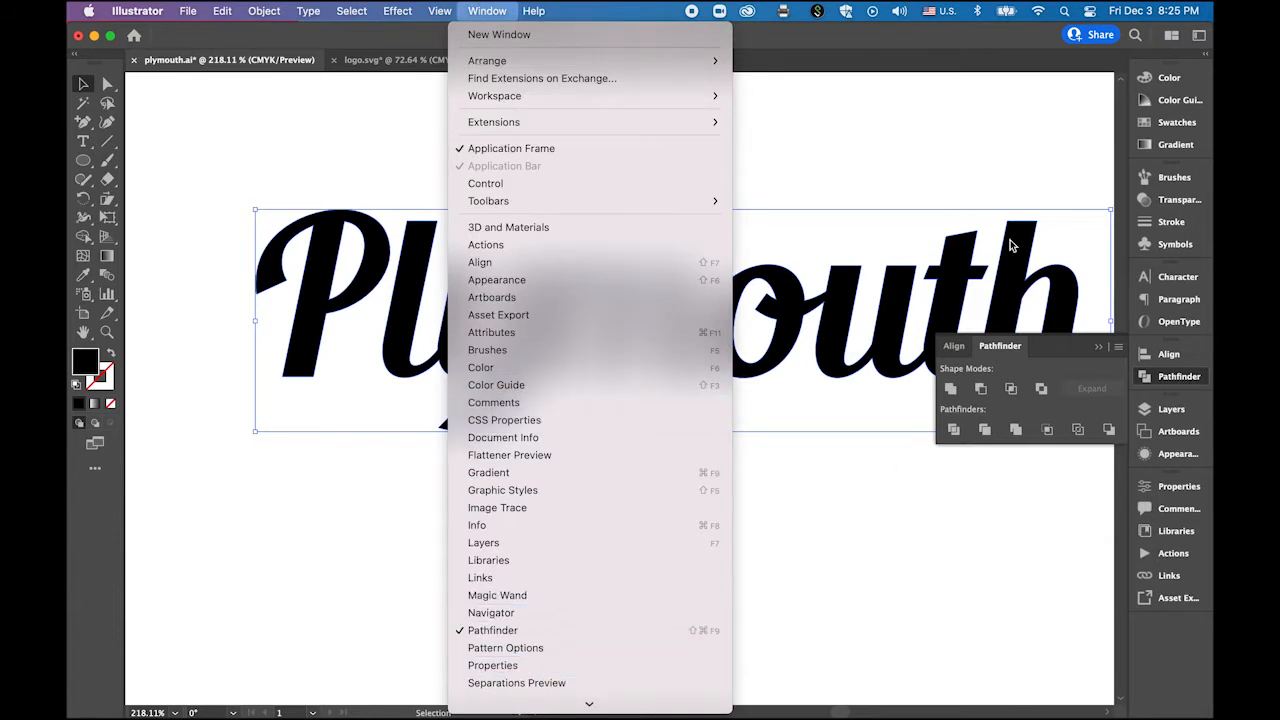
pyautogui.click(981, 124)
pyautogui.press('z')
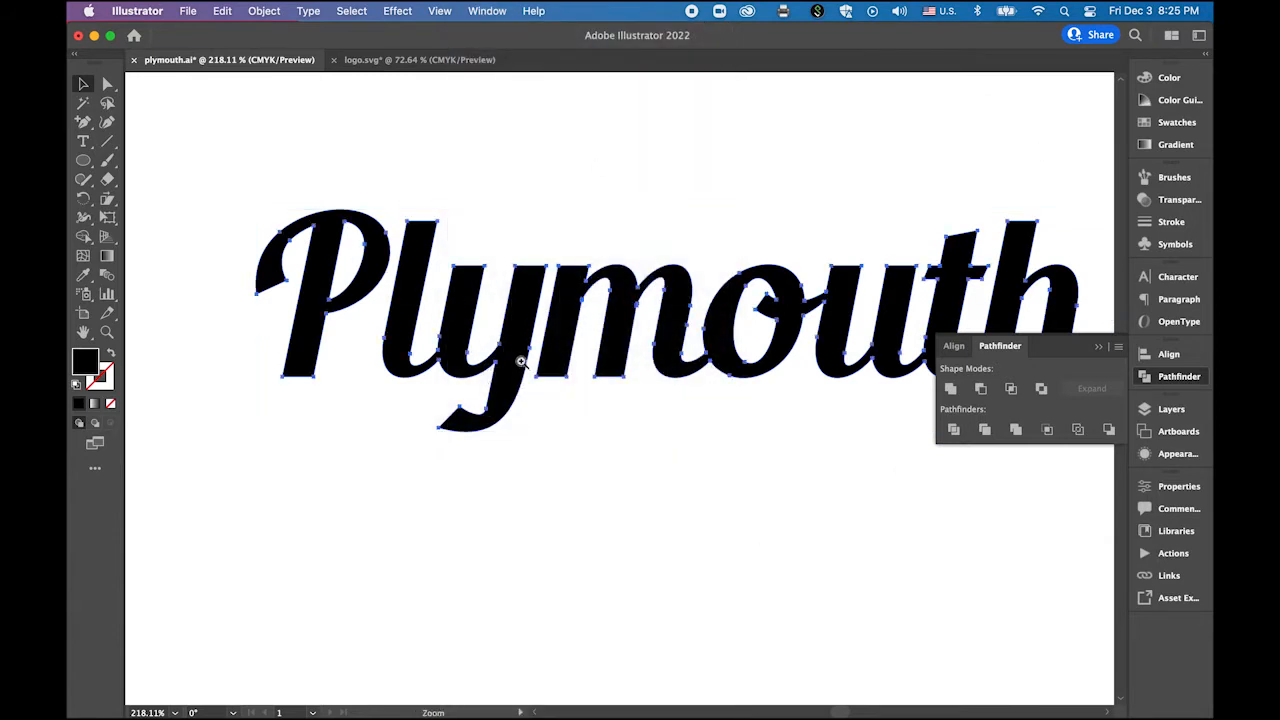
pyautogui.moveTo(520, 362); pyautogui.dragTo(447, 340)
pyautogui.press('v')
pyautogui.click(1097, 346)
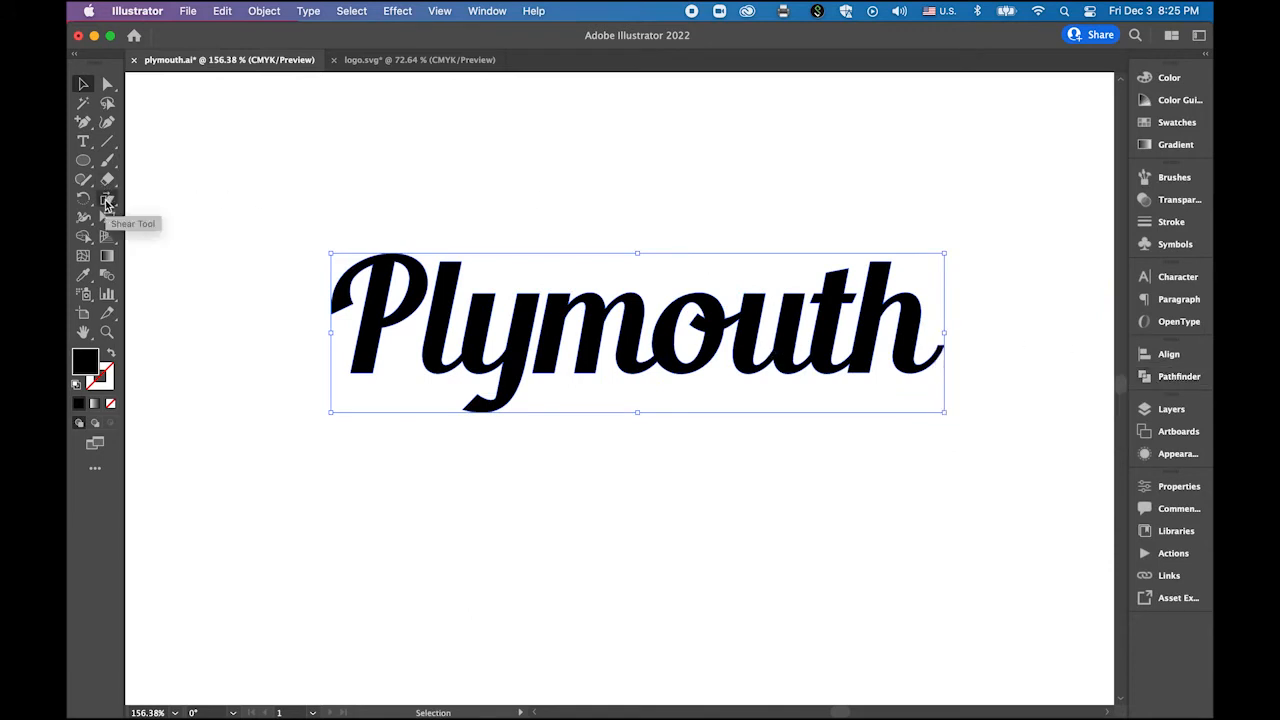
# Step: Shear the Plymouth lettering by -15° along the vertical axis
pyautogui.click(107, 205)
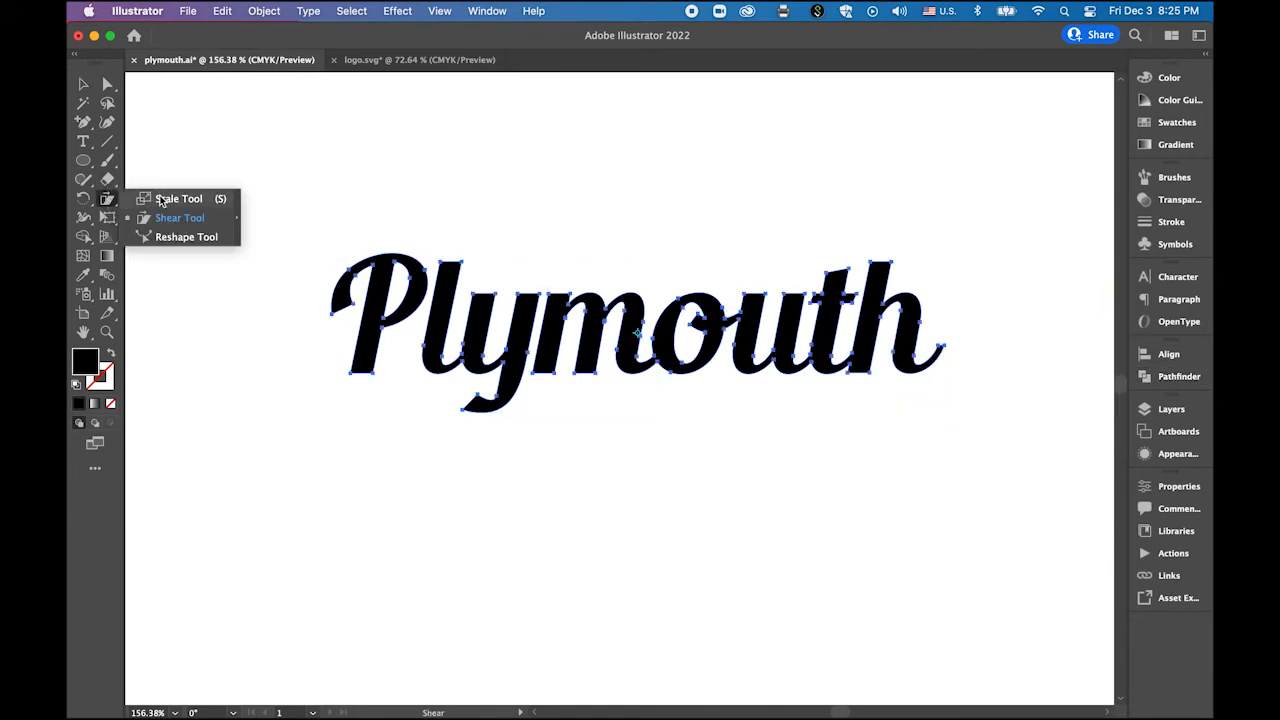
pyautogui.click(160, 197)
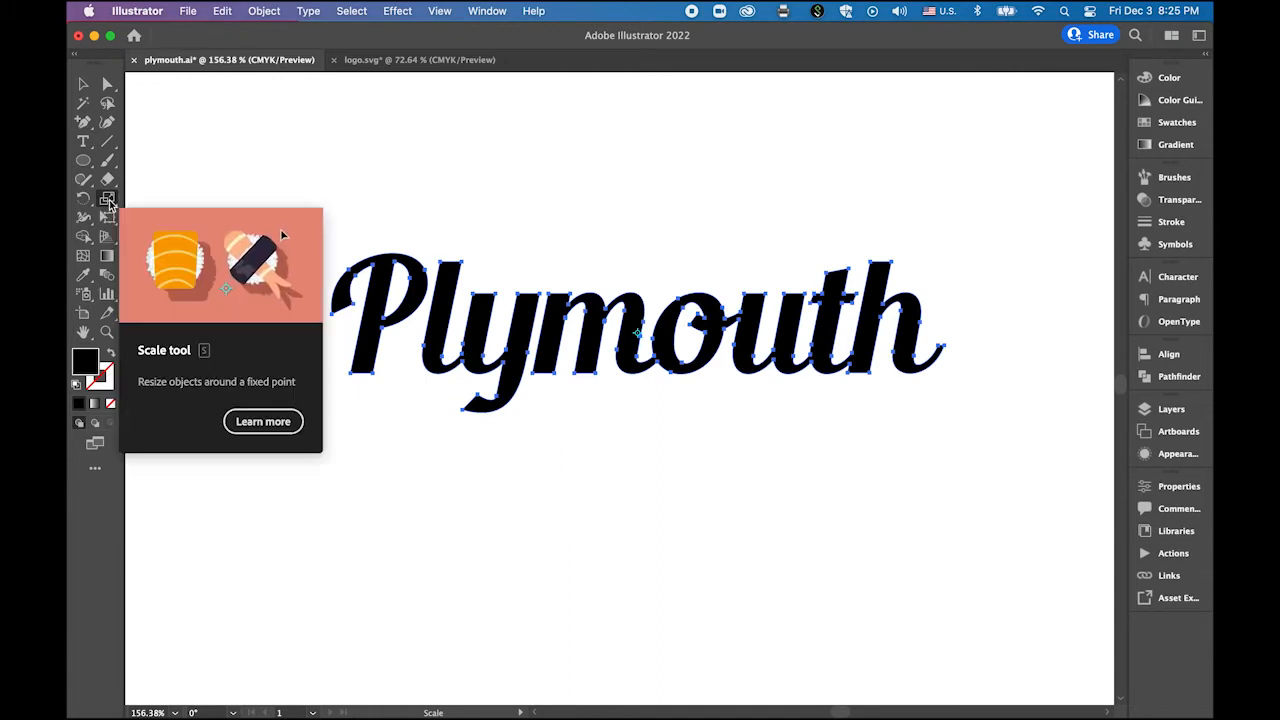
pyautogui.click(108, 203)
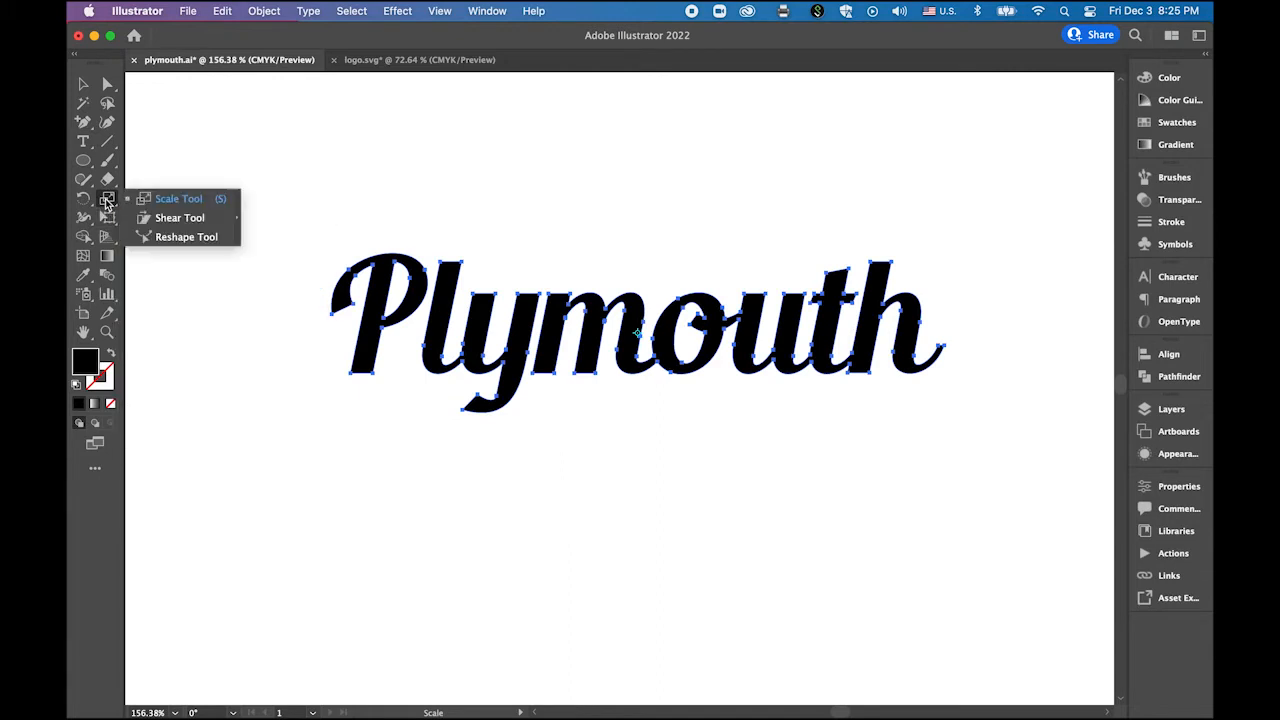
pyautogui.click(172, 217)
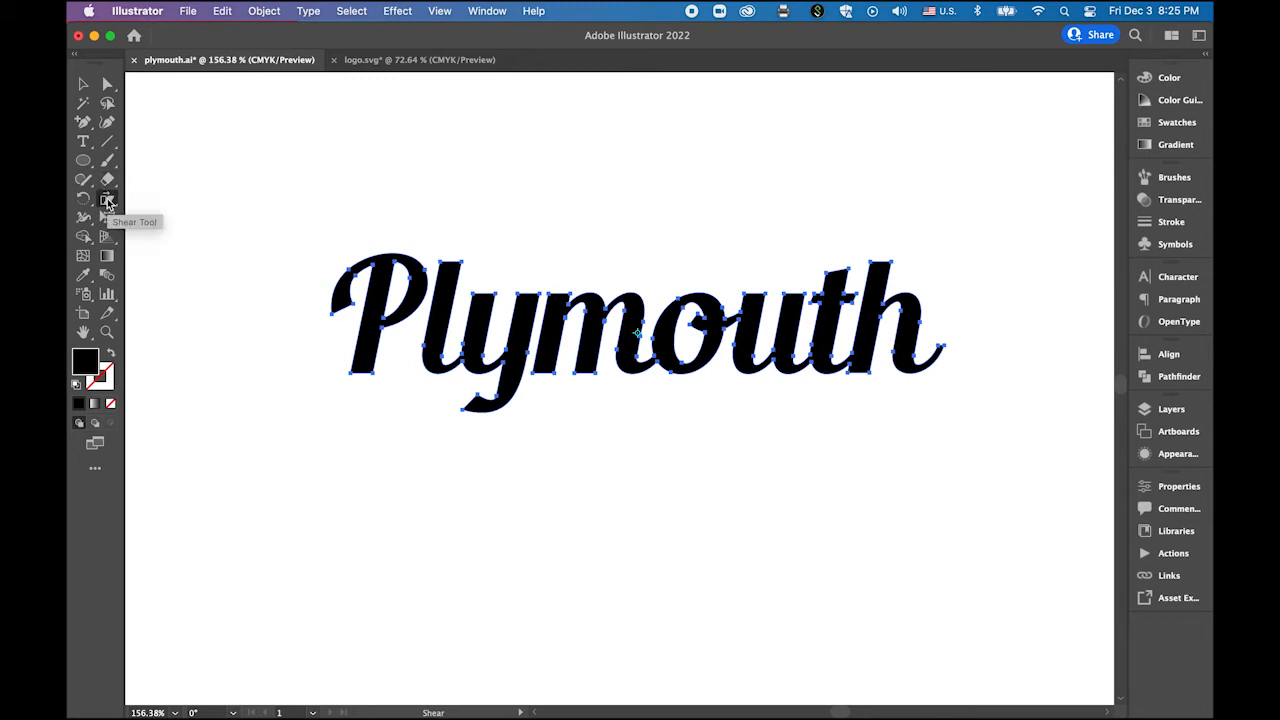
pyautogui.doubleClick(108, 202)
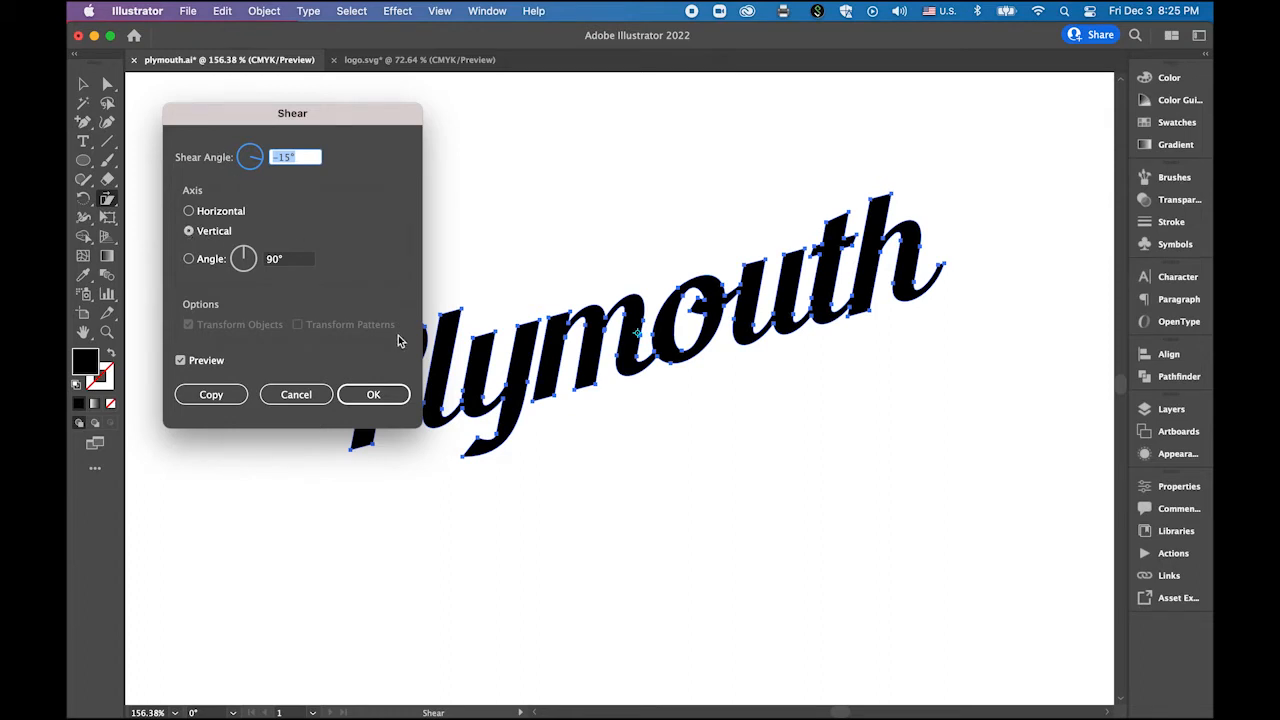
pyautogui.click(388, 394)
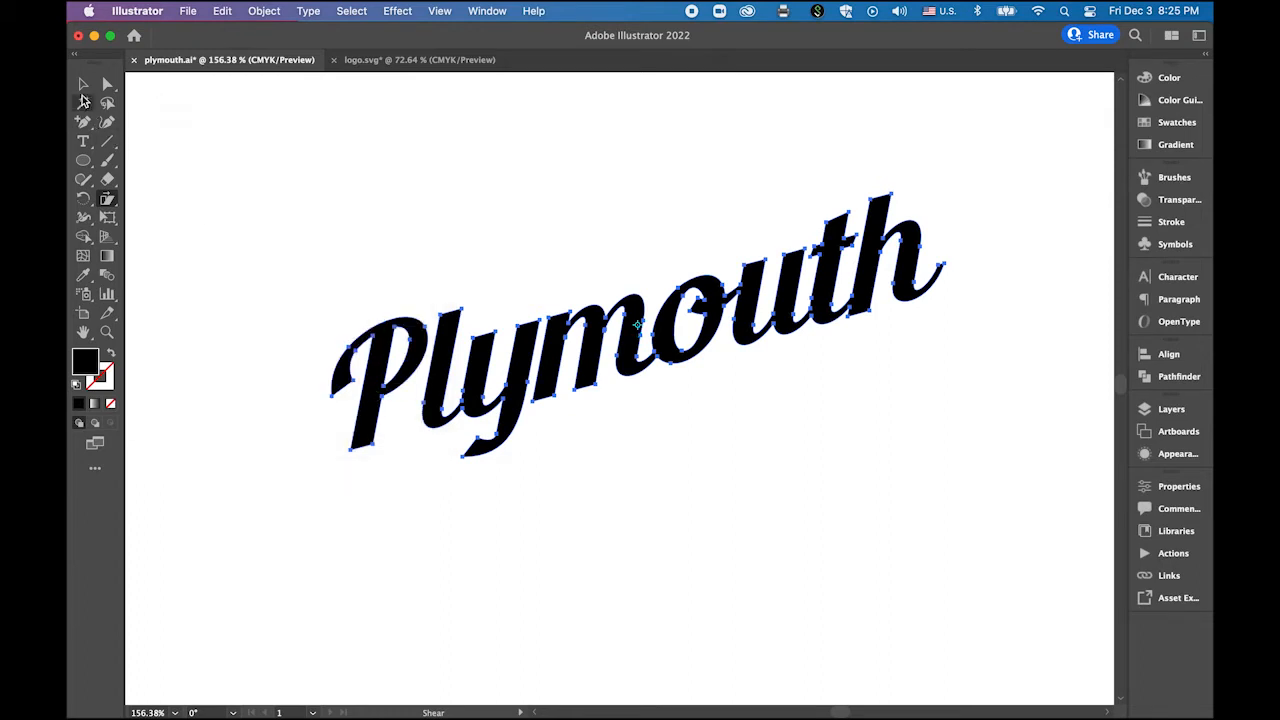
pyautogui.click(83, 84)
# Step: Add a new fill to the Plymouth lettering group's appearance
pyautogui.press('space')
pyautogui.moveTo(766, 508); pyautogui.dragTo(706, 493)
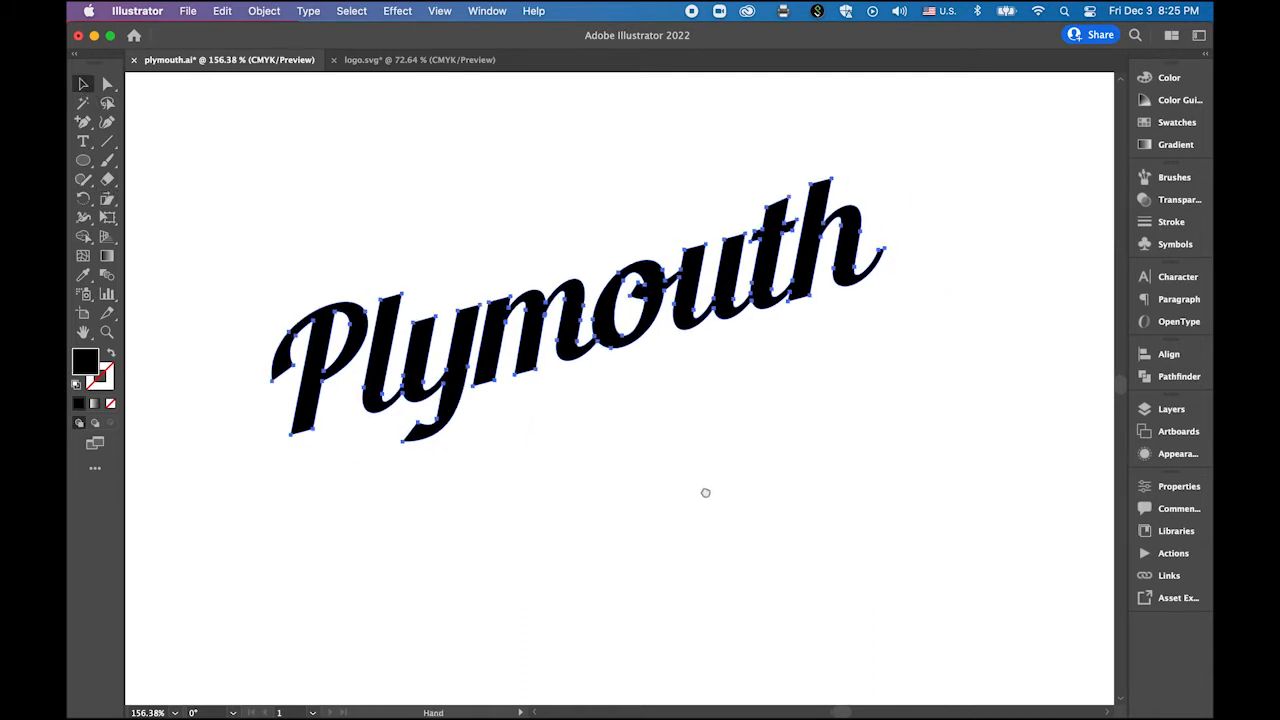
pyautogui.click(1192, 456)
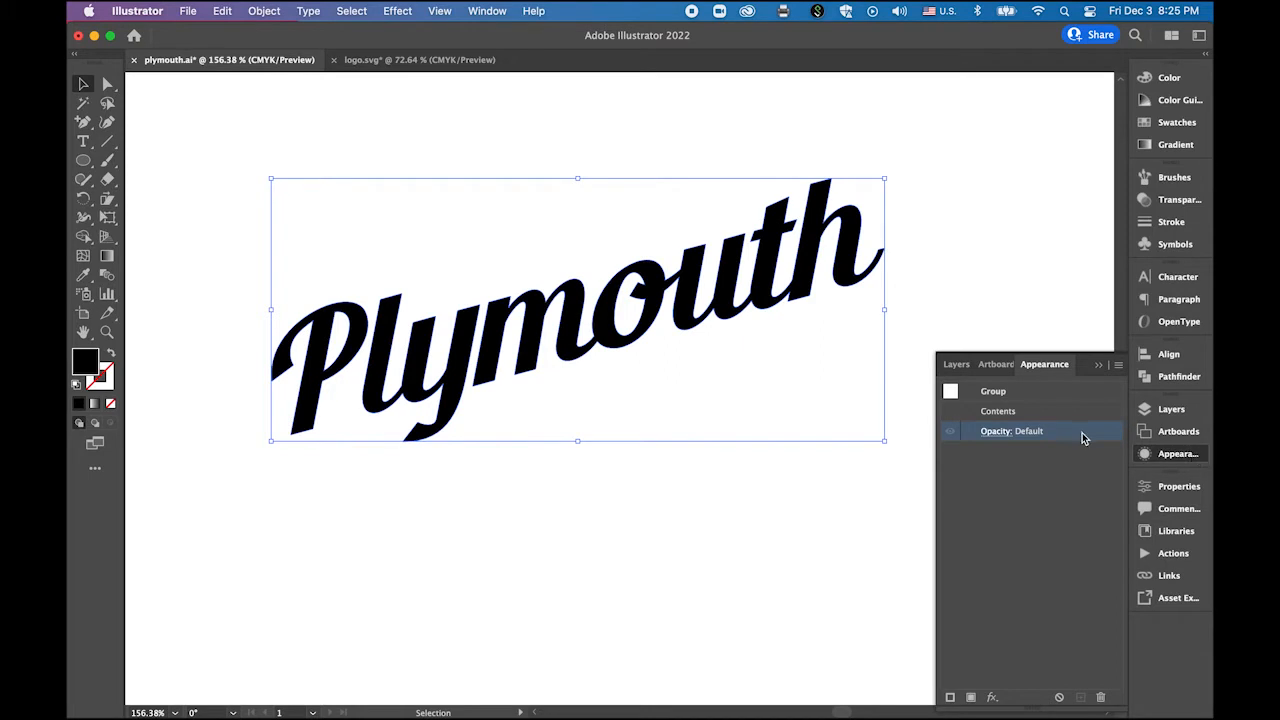
pyautogui.click(487, 11)
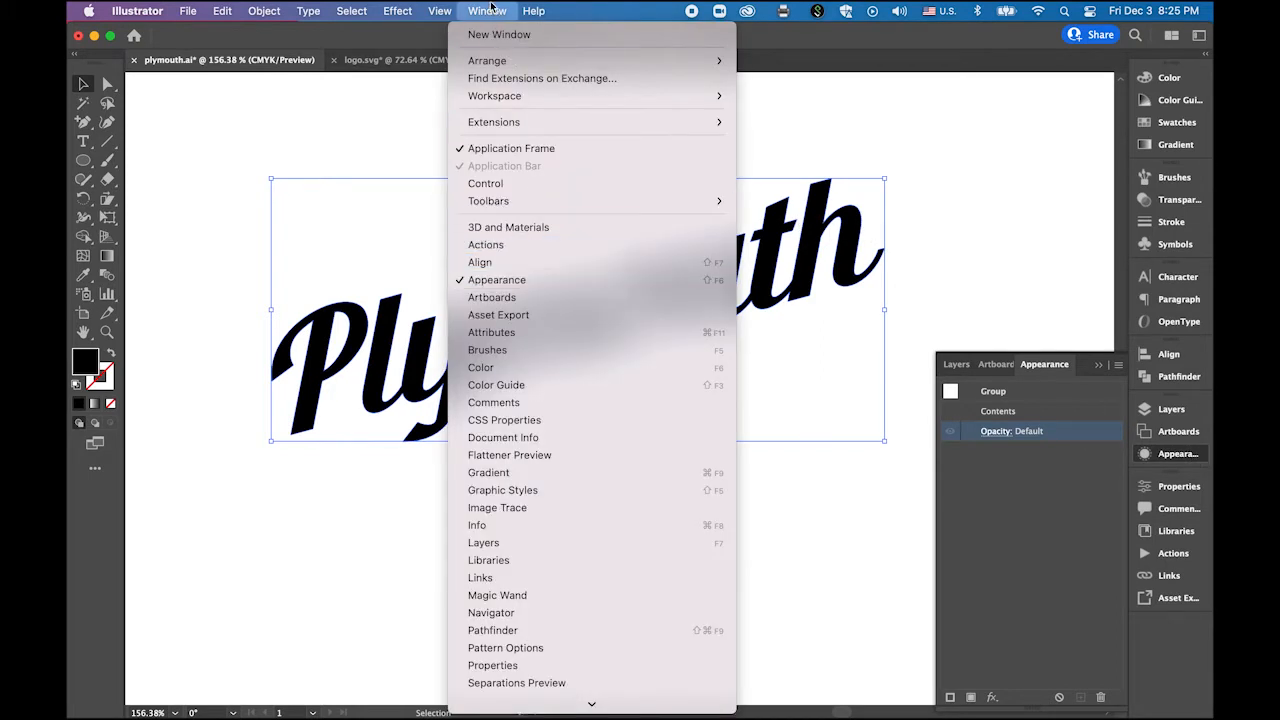
pyautogui.click(494, 11)
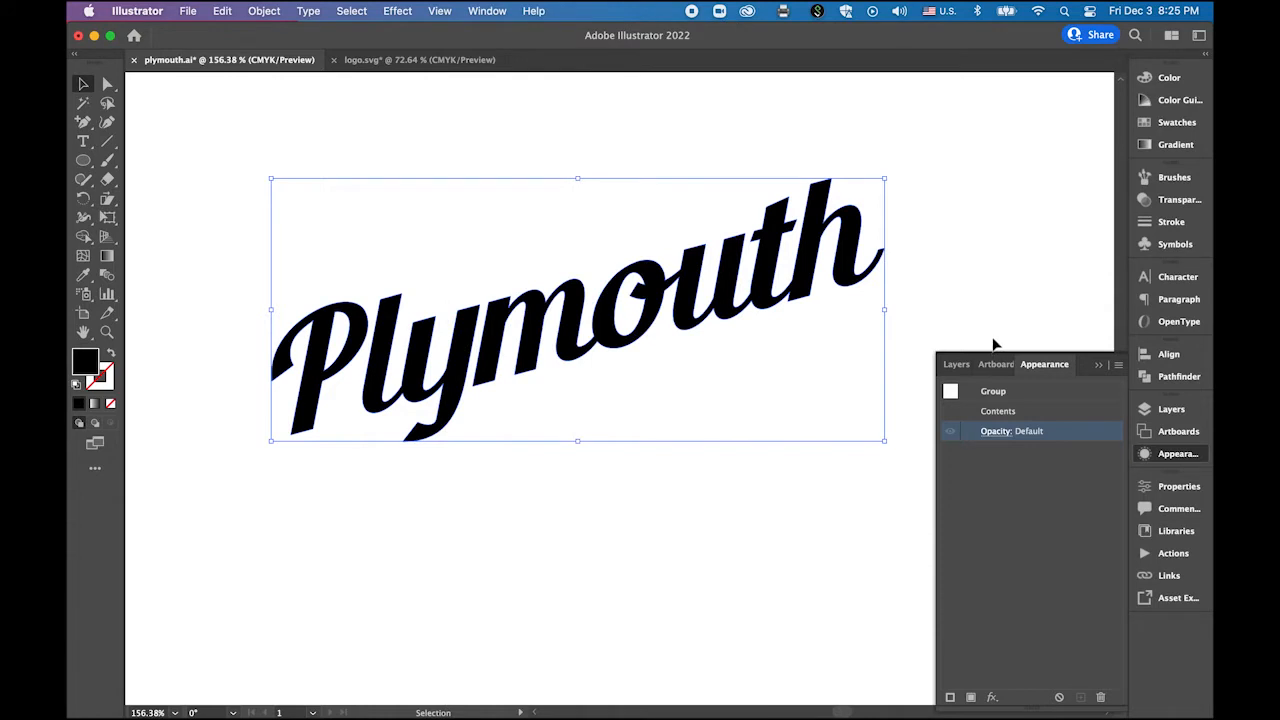
pyautogui.scroll(3, 783, 440)
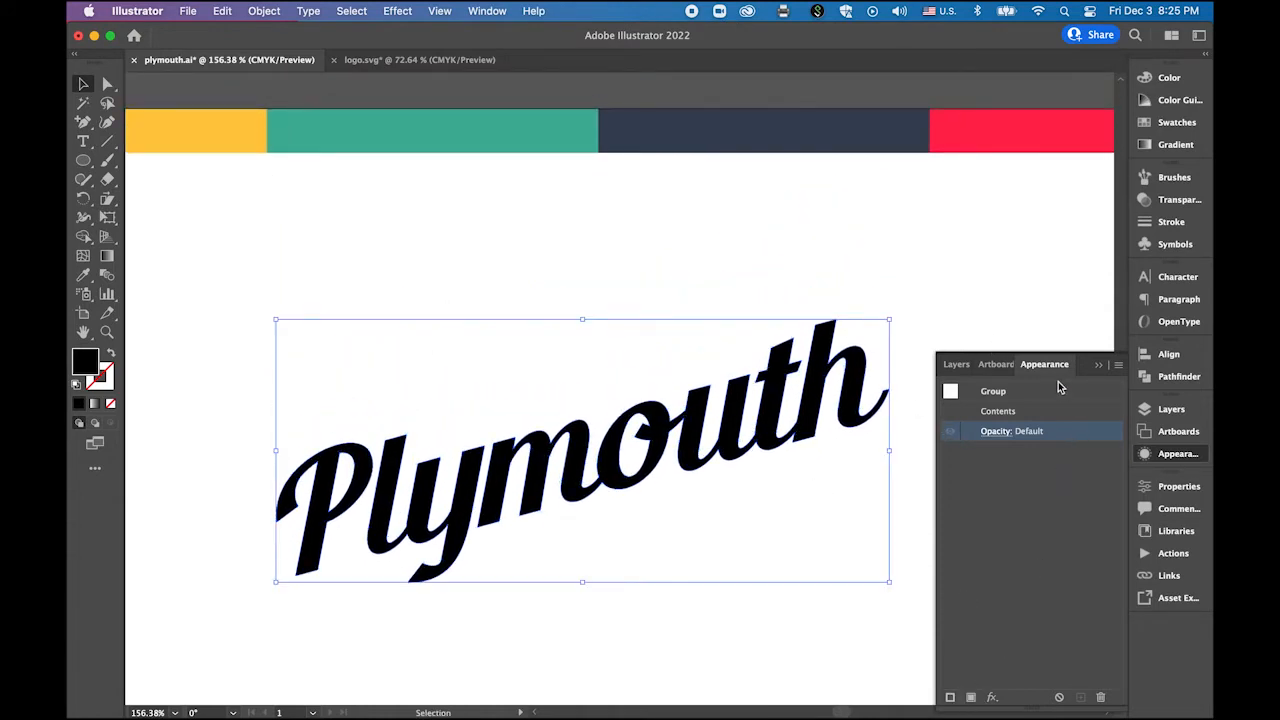
pyautogui.click(971, 698)
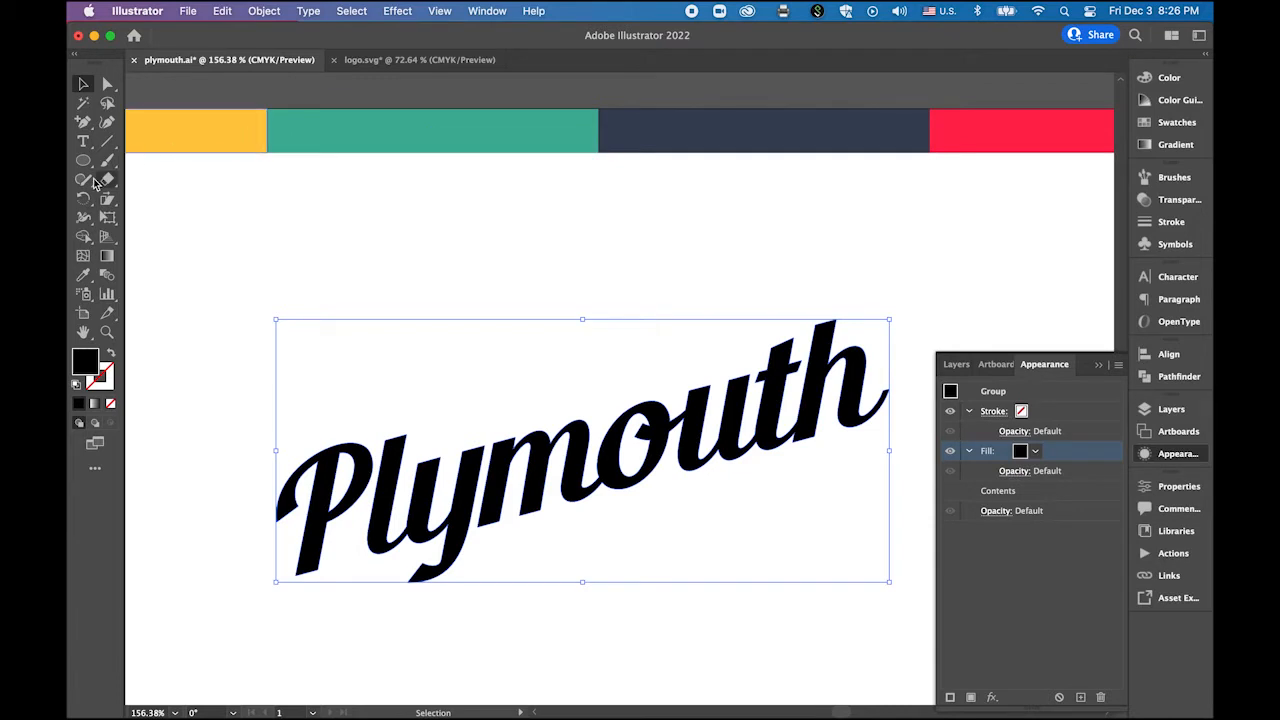
# Step: Fill the Plymouth lettering with the palette's yellow and add a second fill beneath it in the palette's teal
pyautogui.click(83, 275)
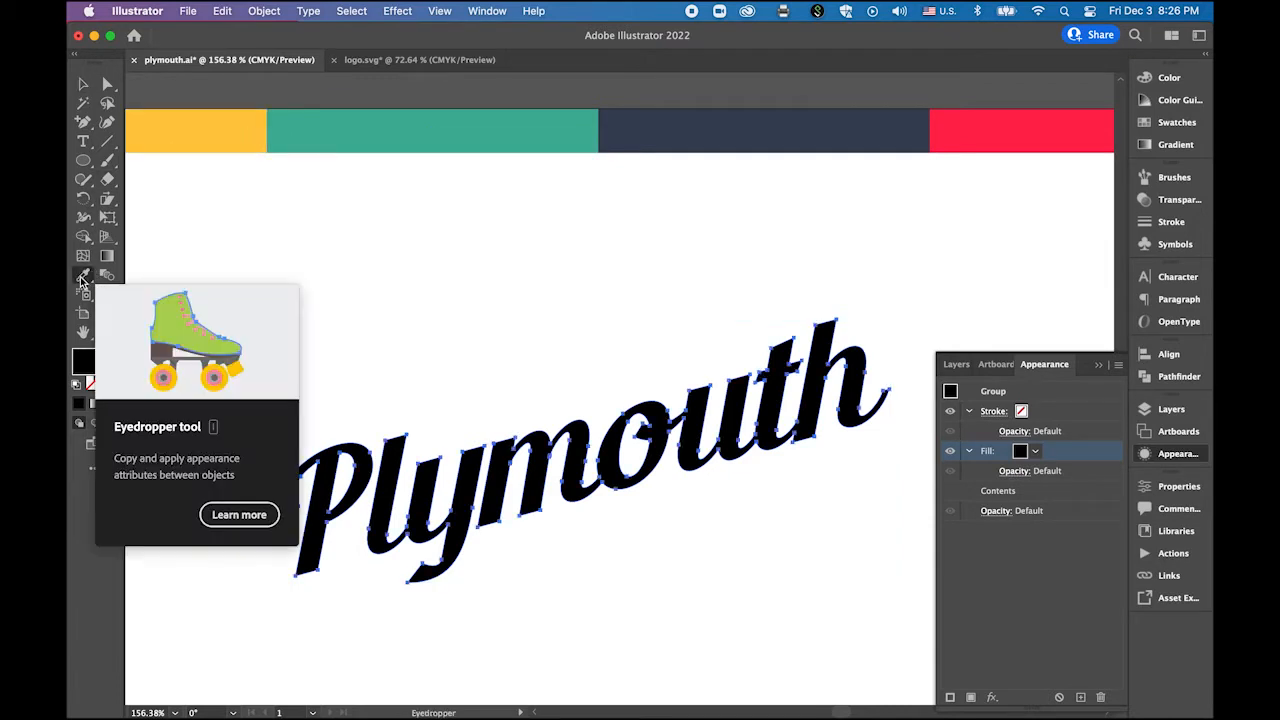
pyautogui.click(209, 123)
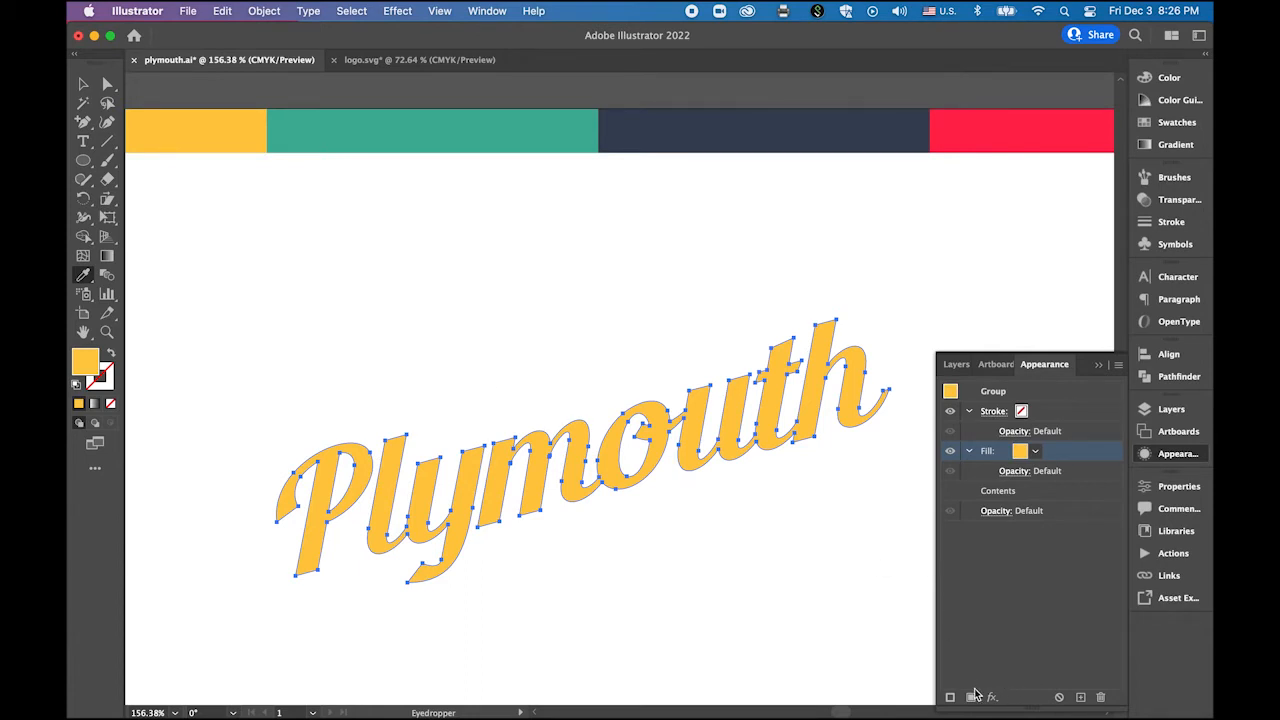
pyautogui.click(971, 699)
pyautogui.click(1060, 491)
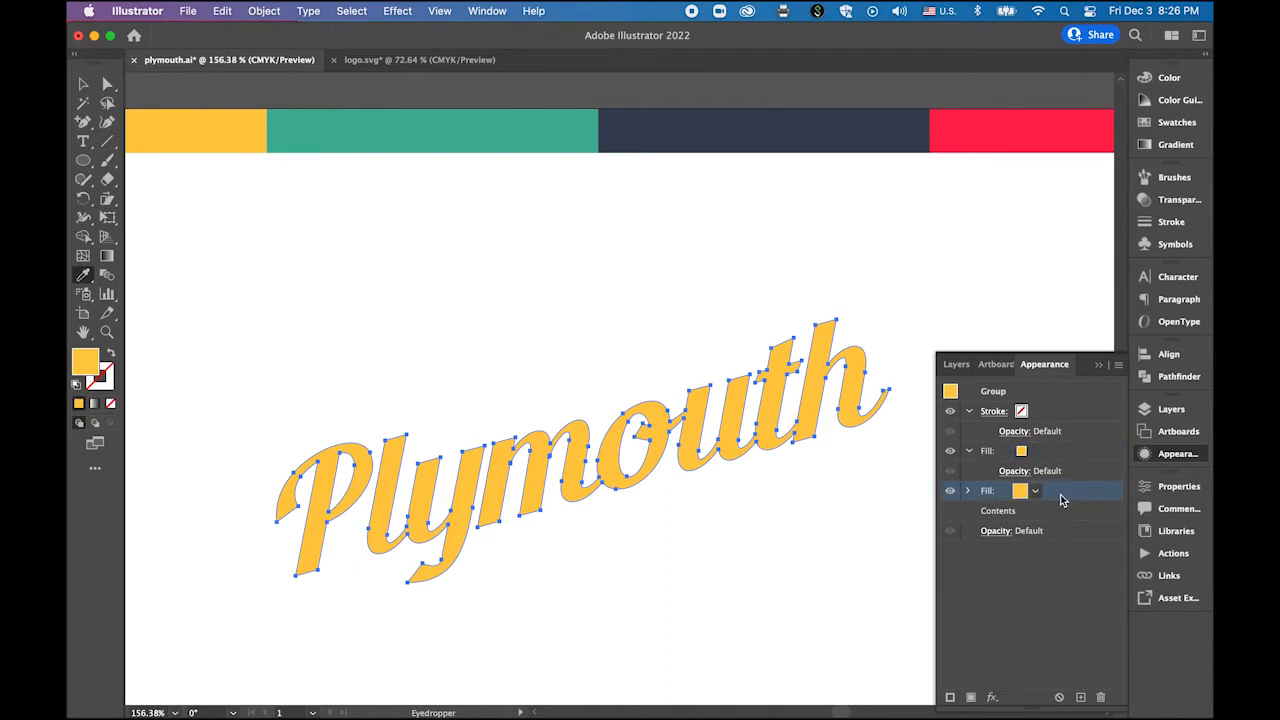
pyautogui.click(475, 124)
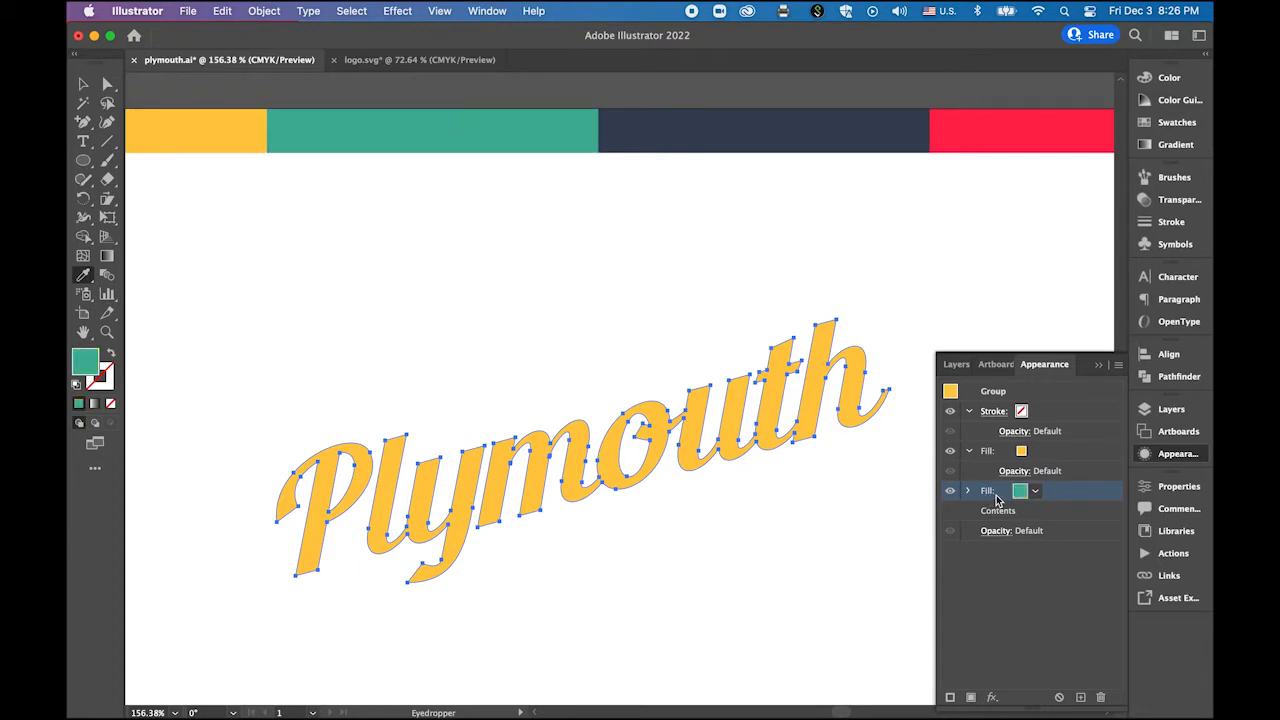
pyautogui.click(951, 452)
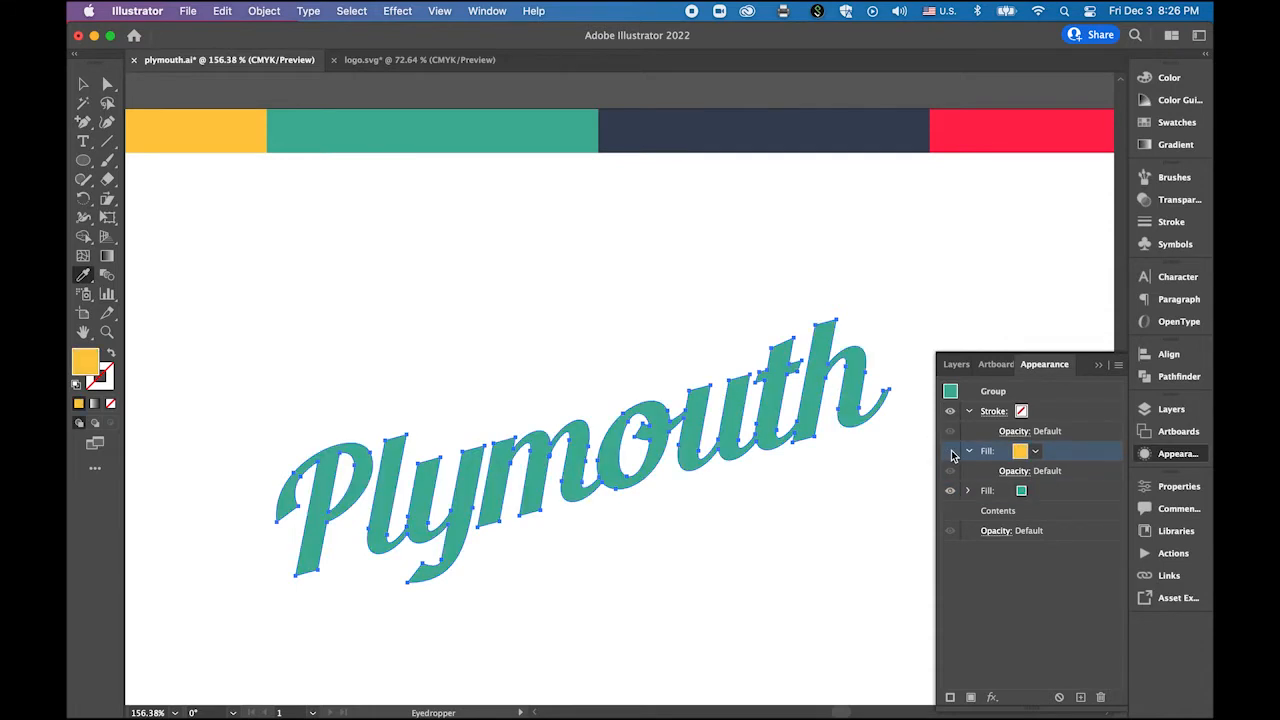
pyautogui.click(951, 452)
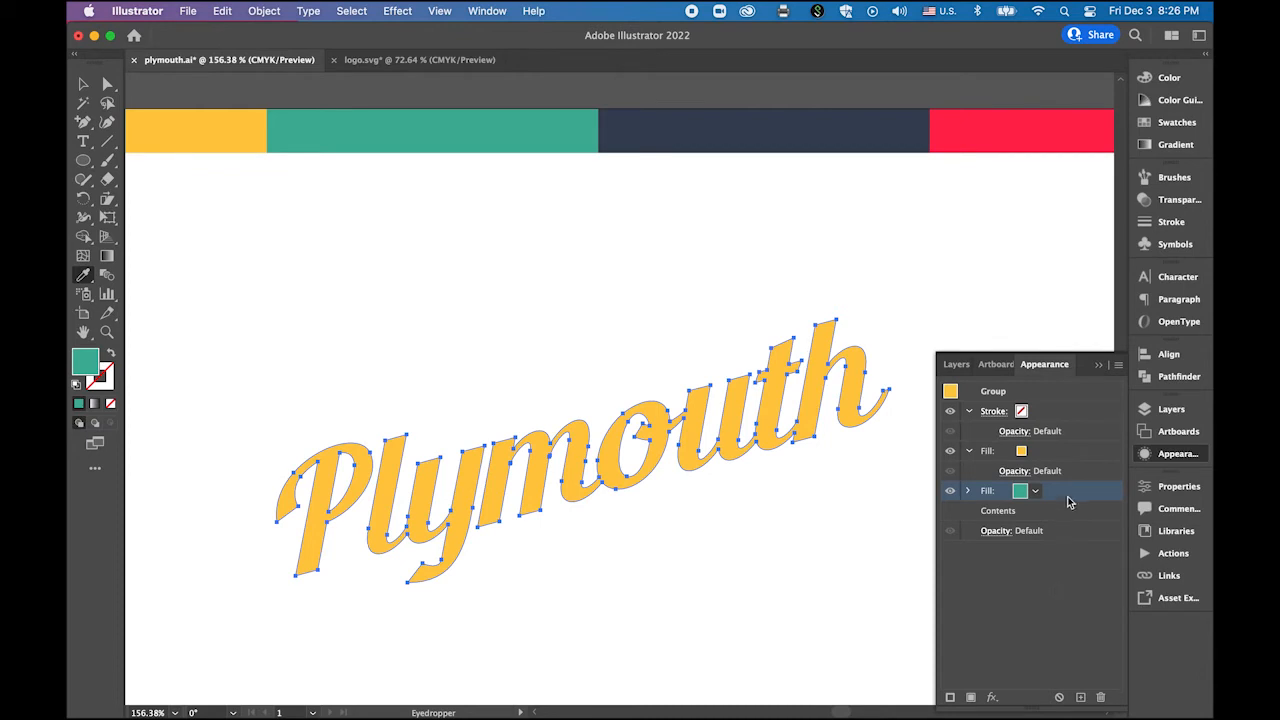
# Step: Apply a Transform effect to the teal fill with 0.1 pt horizontal and vertical moves and 25 copies
pyautogui.click(992, 699)
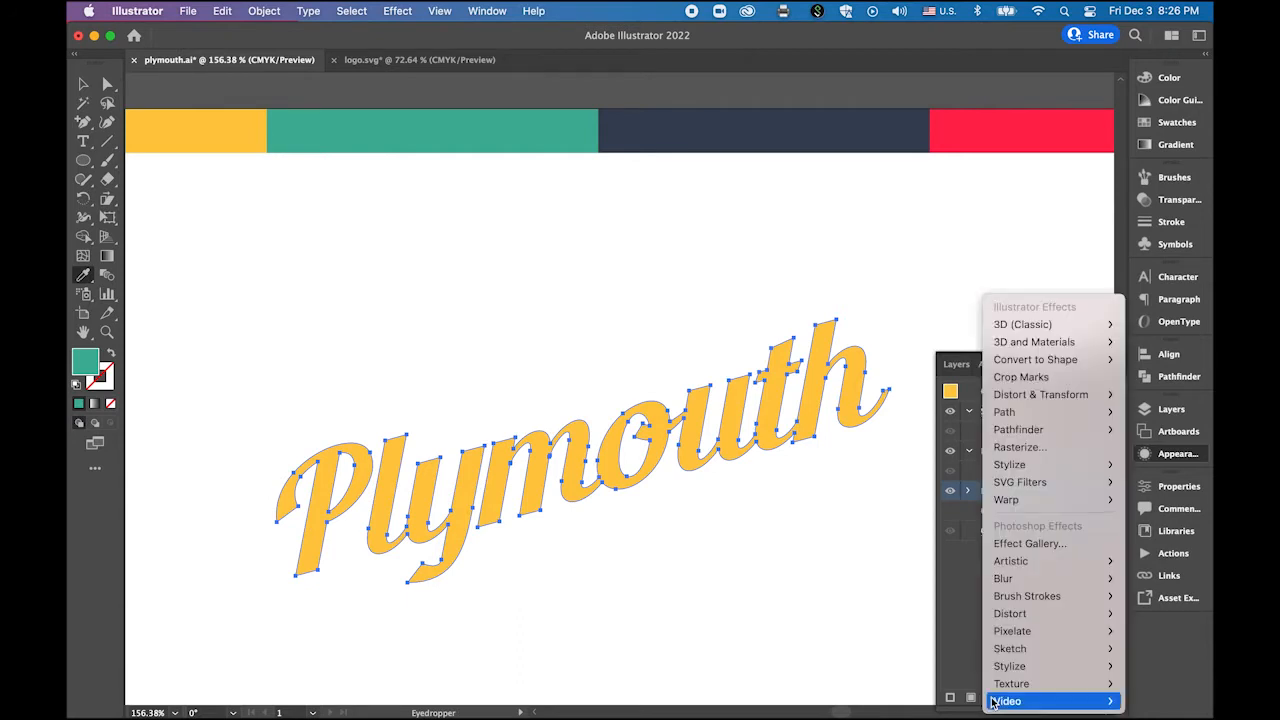
pyautogui.moveTo(1066, 413)
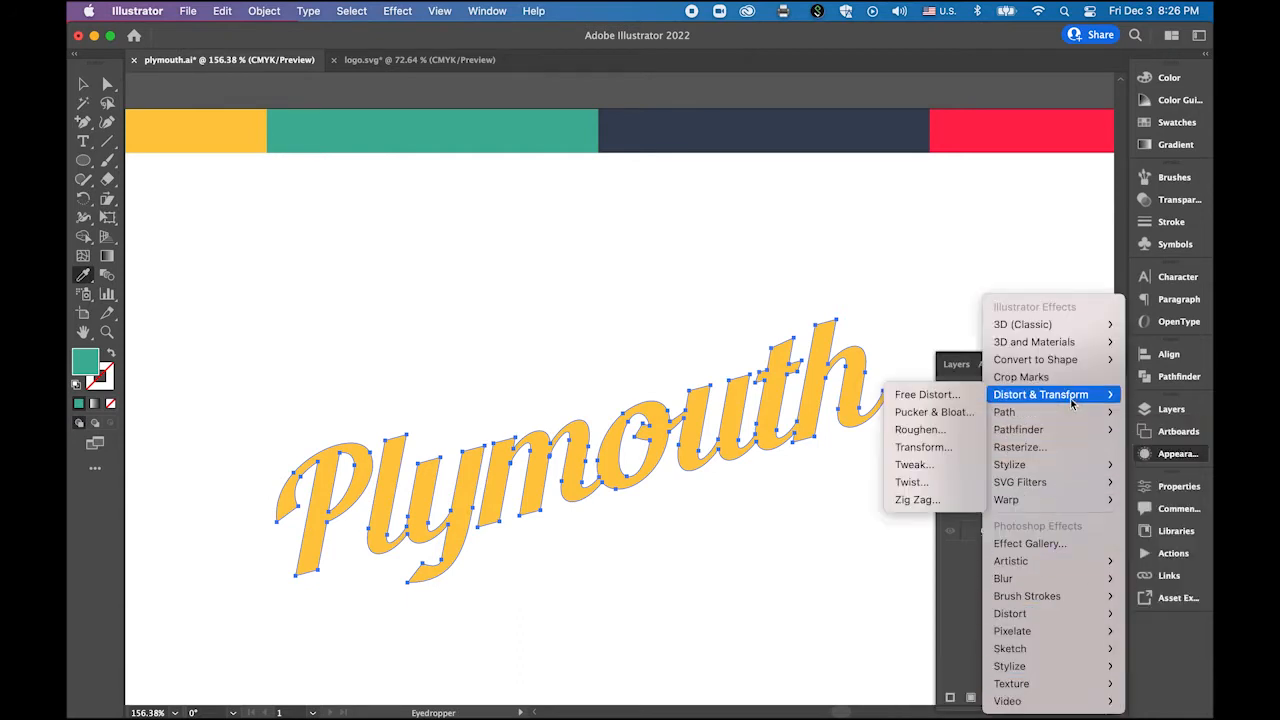
pyautogui.click(946, 447)
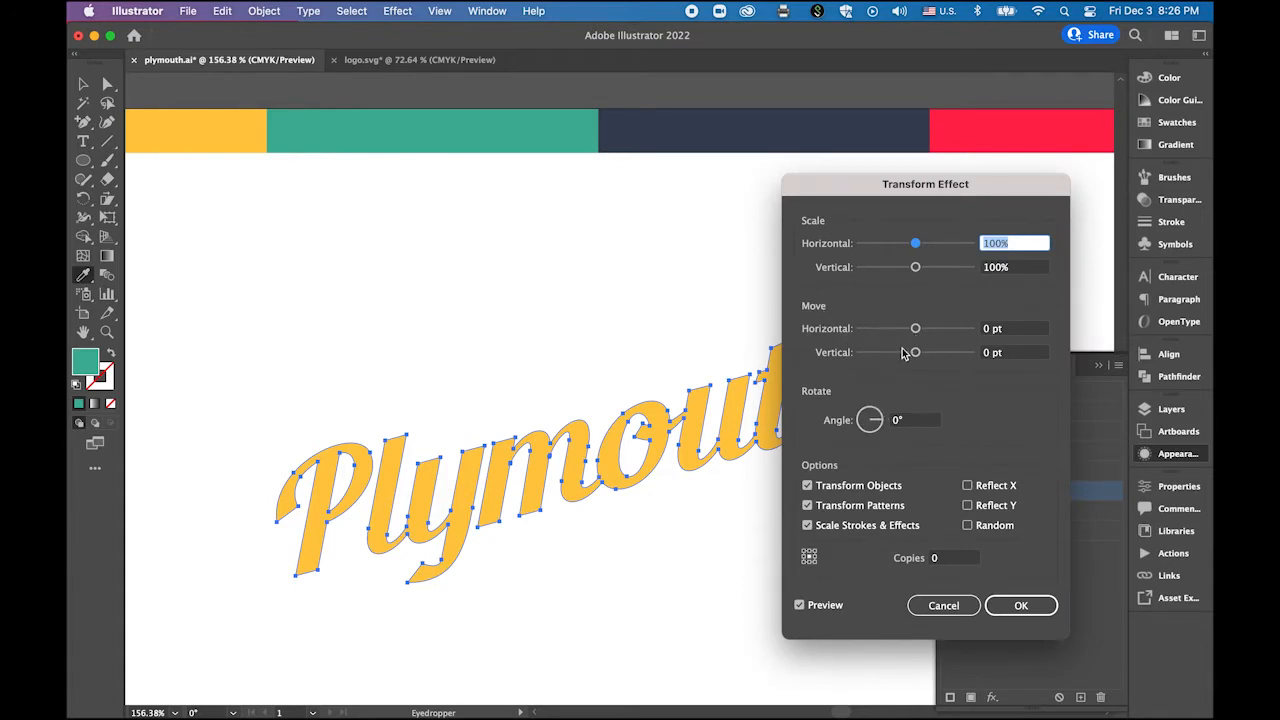
pyautogui.click(991, 330)
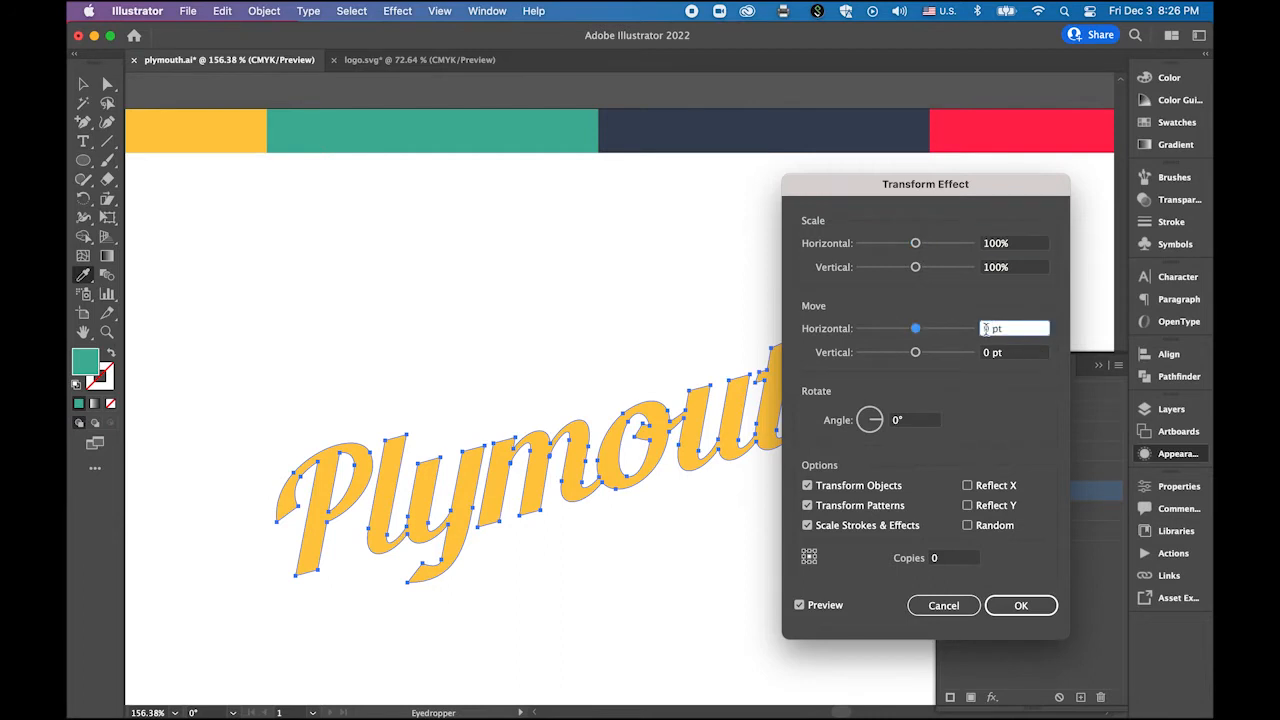
pyautogui.write('.1')
pyautogui.click(993, 354)
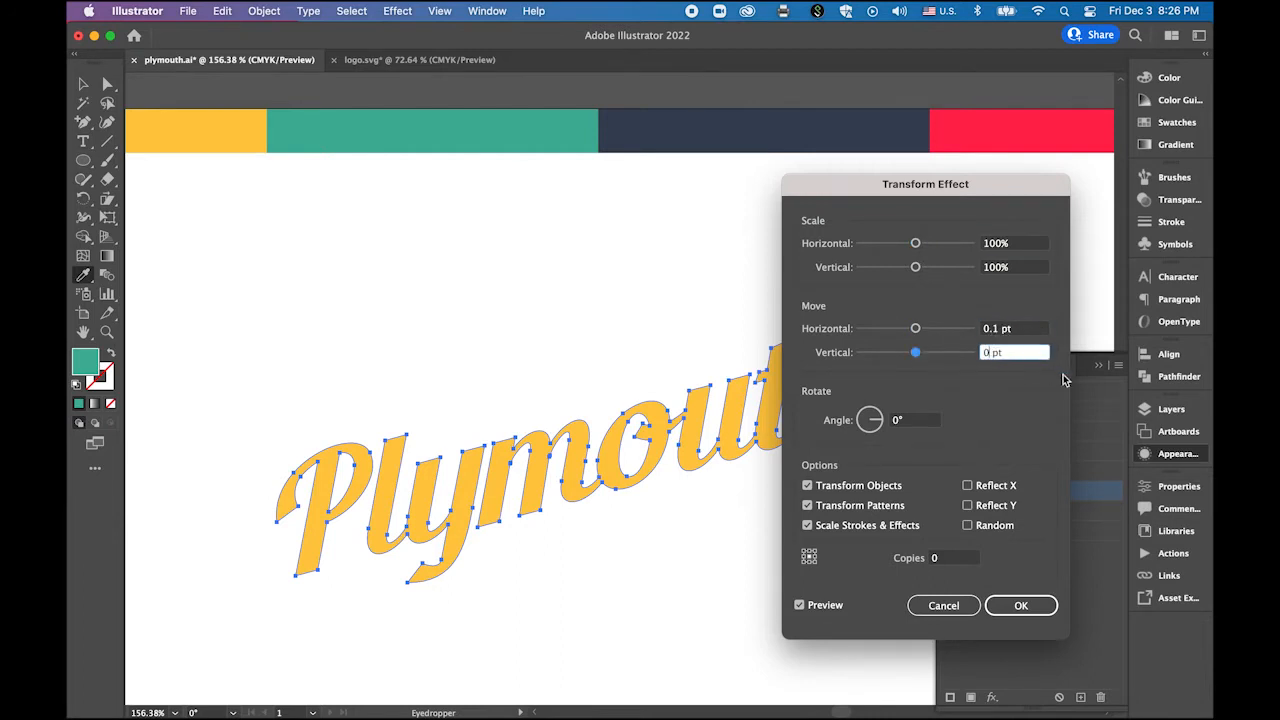
pyautogui.write('.1')
pyautogui.click(962, 562)
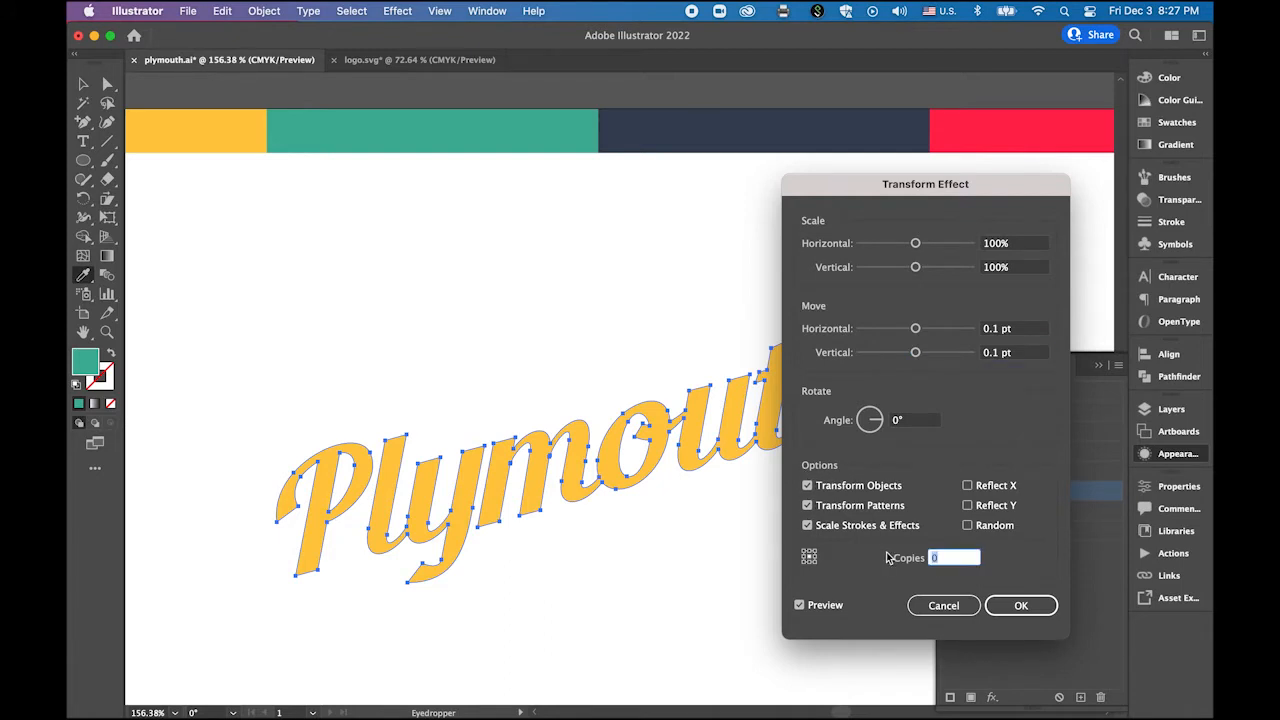
pyautogui.write('25')
pyautogui.click(1020, 604)
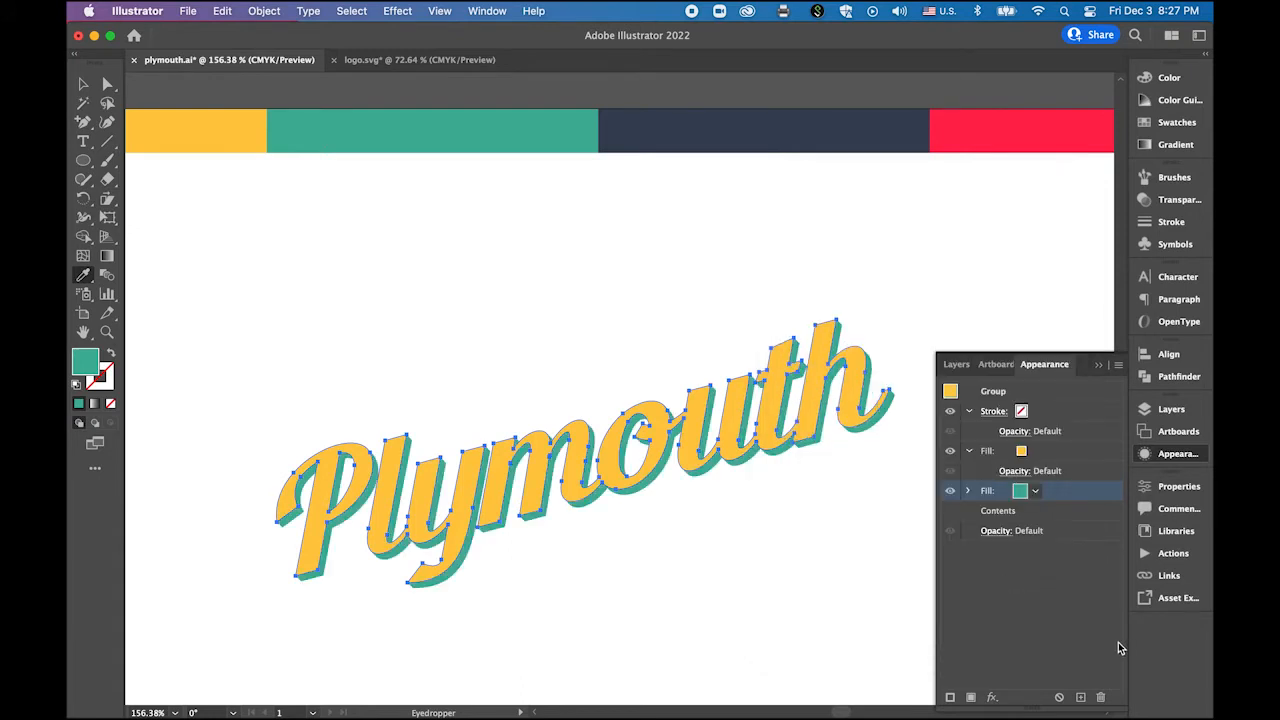
pyautogui.click(83, 84)
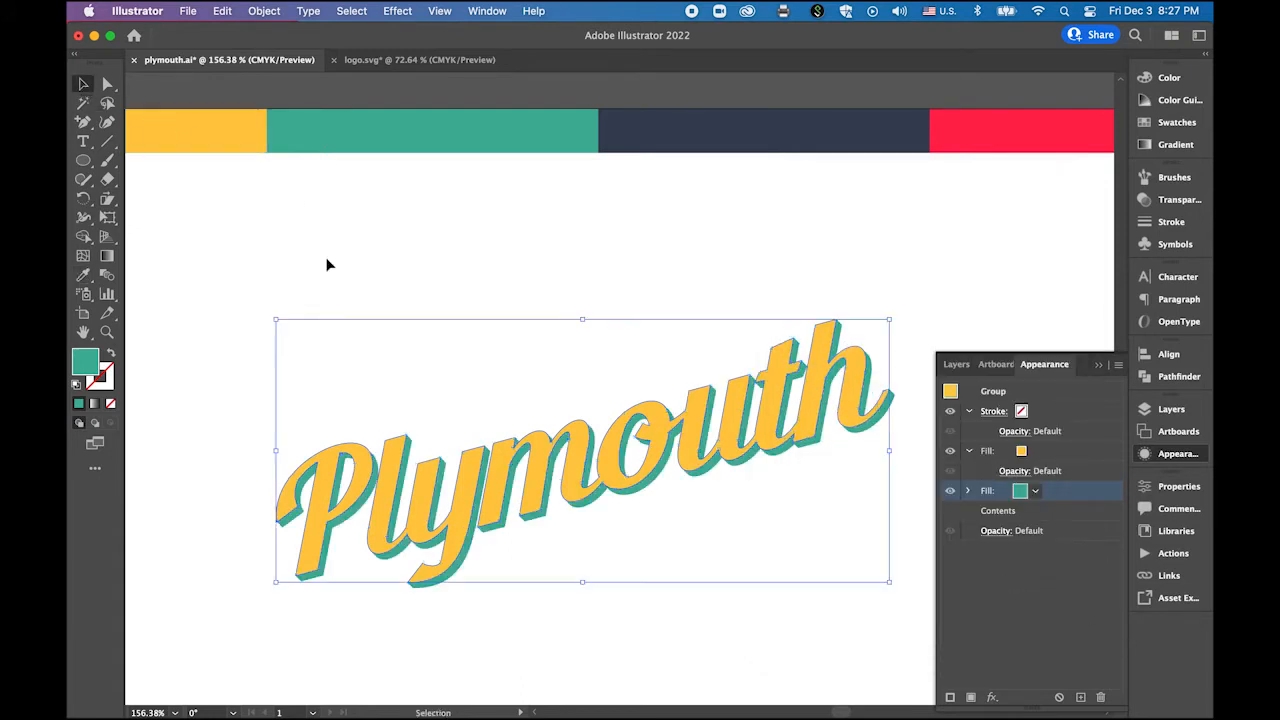
pyautogui.click(600, 329)
# Step: Add a new stroke to the Plymouth lettering's appearance and place it beneath the teal fill
pyautogui.click(1060, 461)
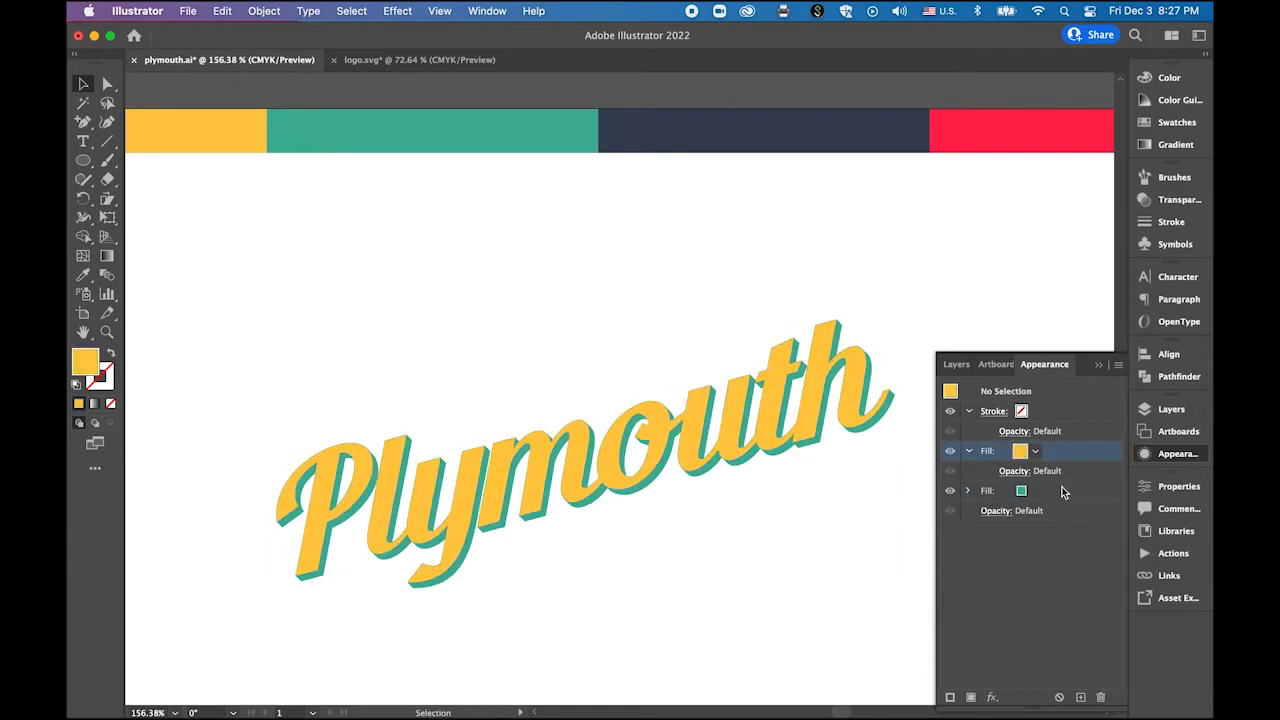
pyautogui.click(1062, 499)
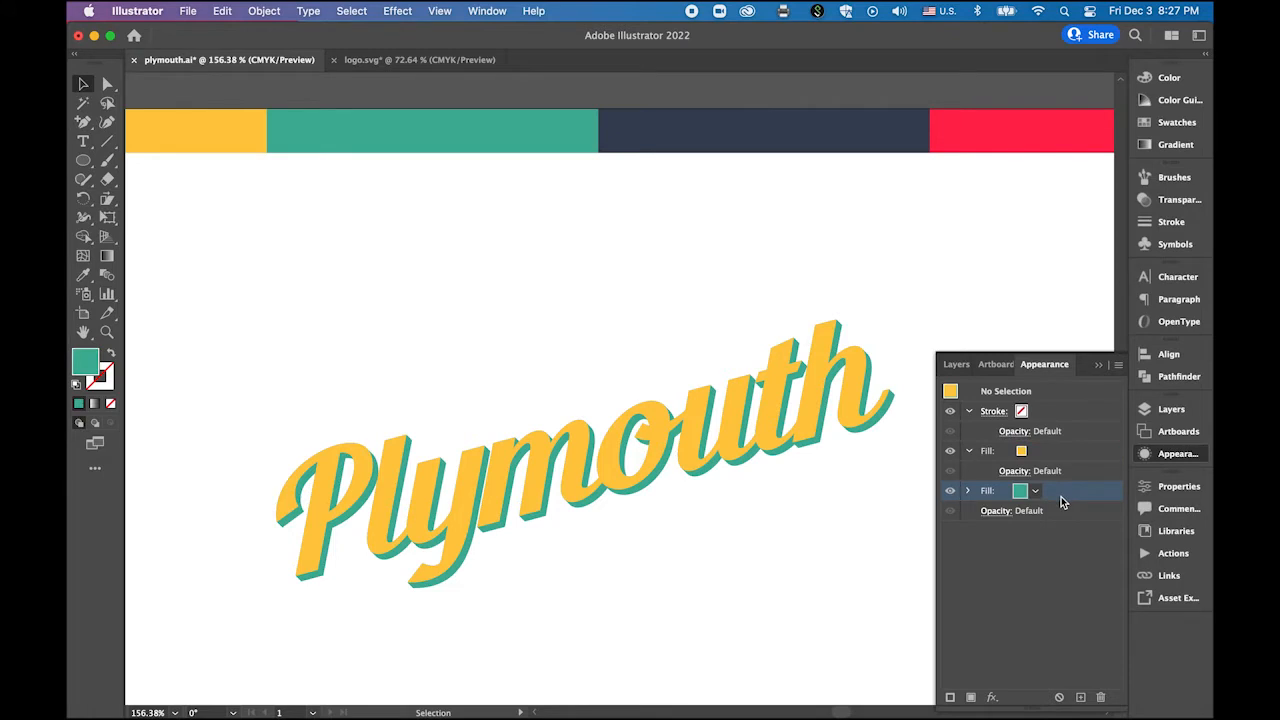
pyautogui.click(566, 457)
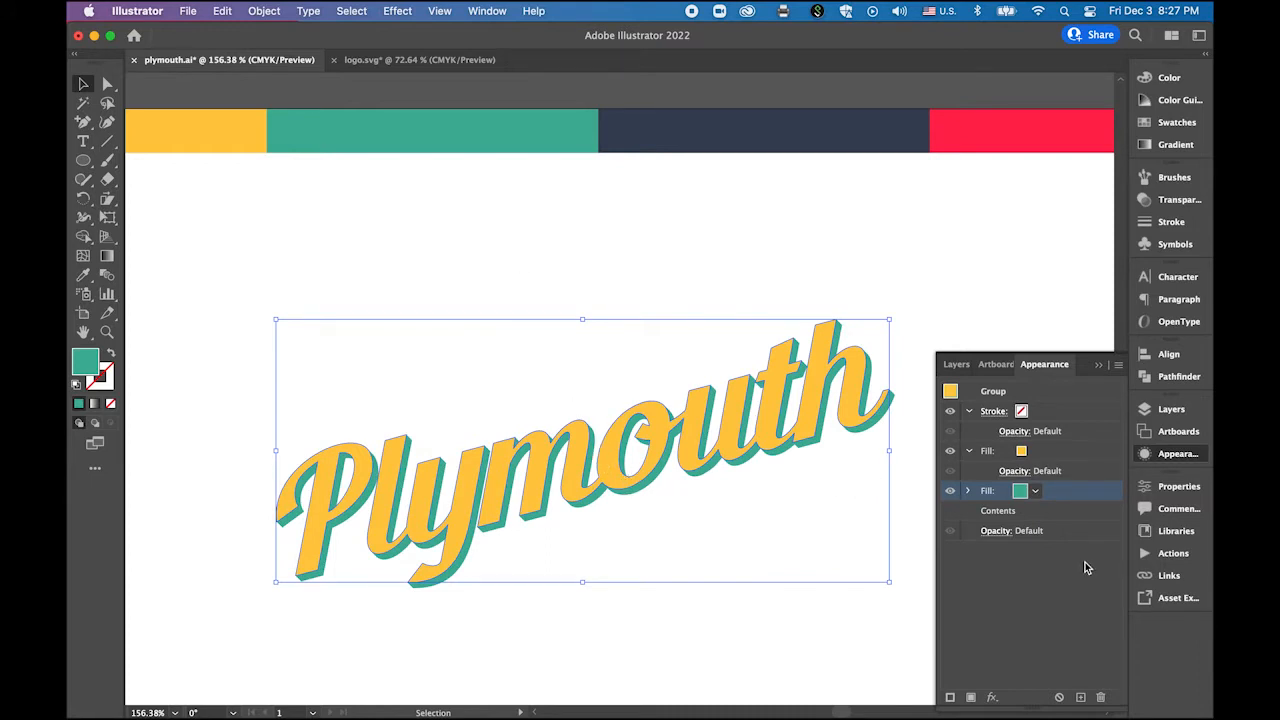
pyautogui.click(951, 697)
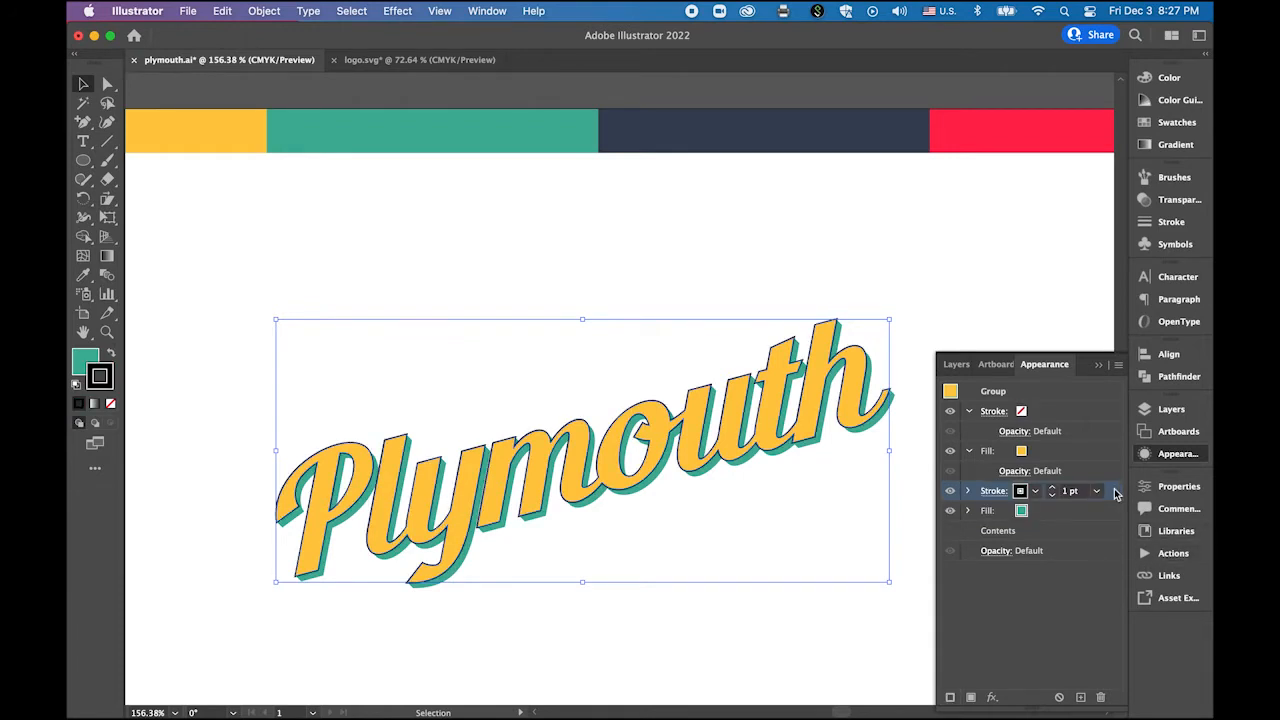
pyautogui.moveTo(1115, 493); pyautogui.dragTo(1090, 522)
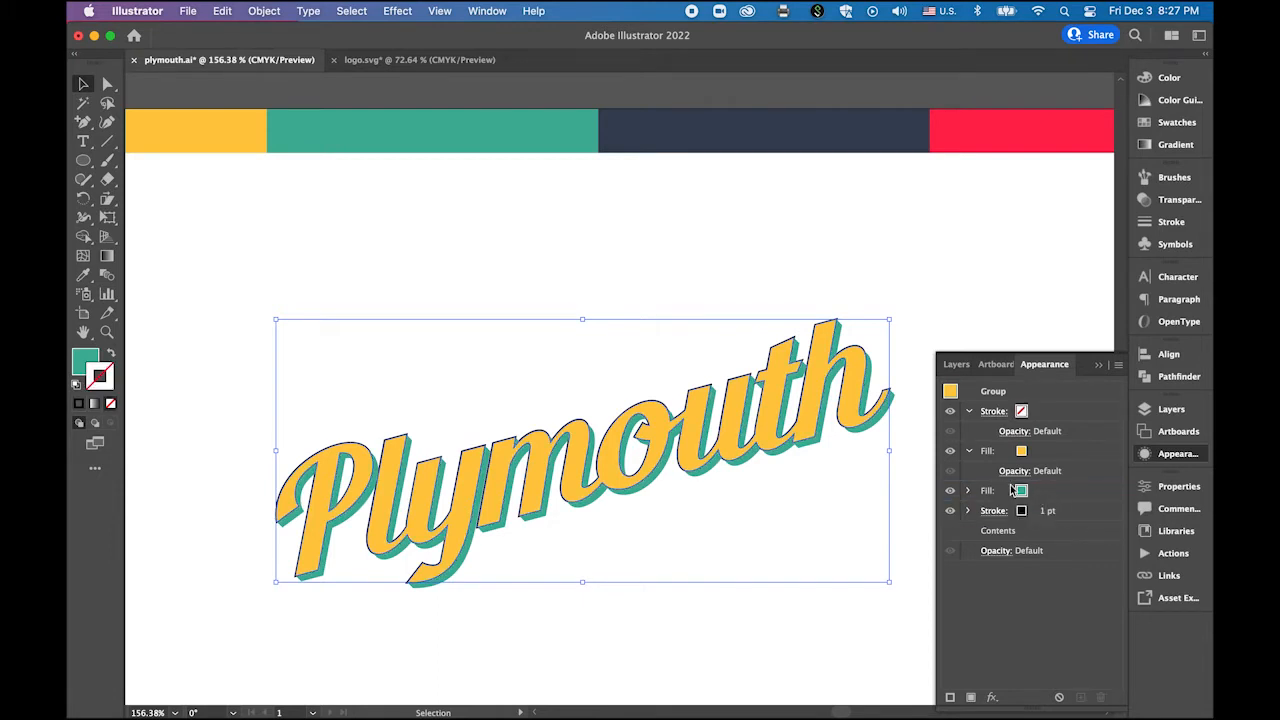
# Step: Set the weight of the stroke beneath the teal fill to 7 pt
pyautogui.click(1058, 515)
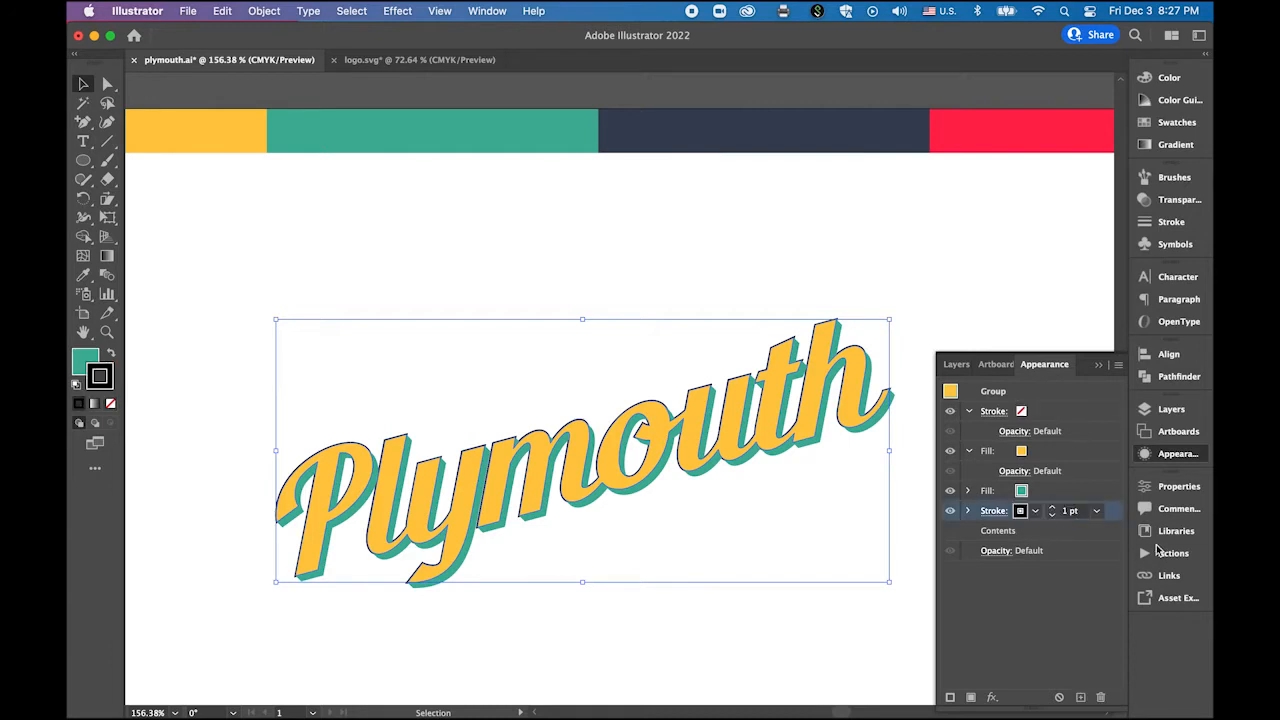
pyautogui.click(1053, 508)
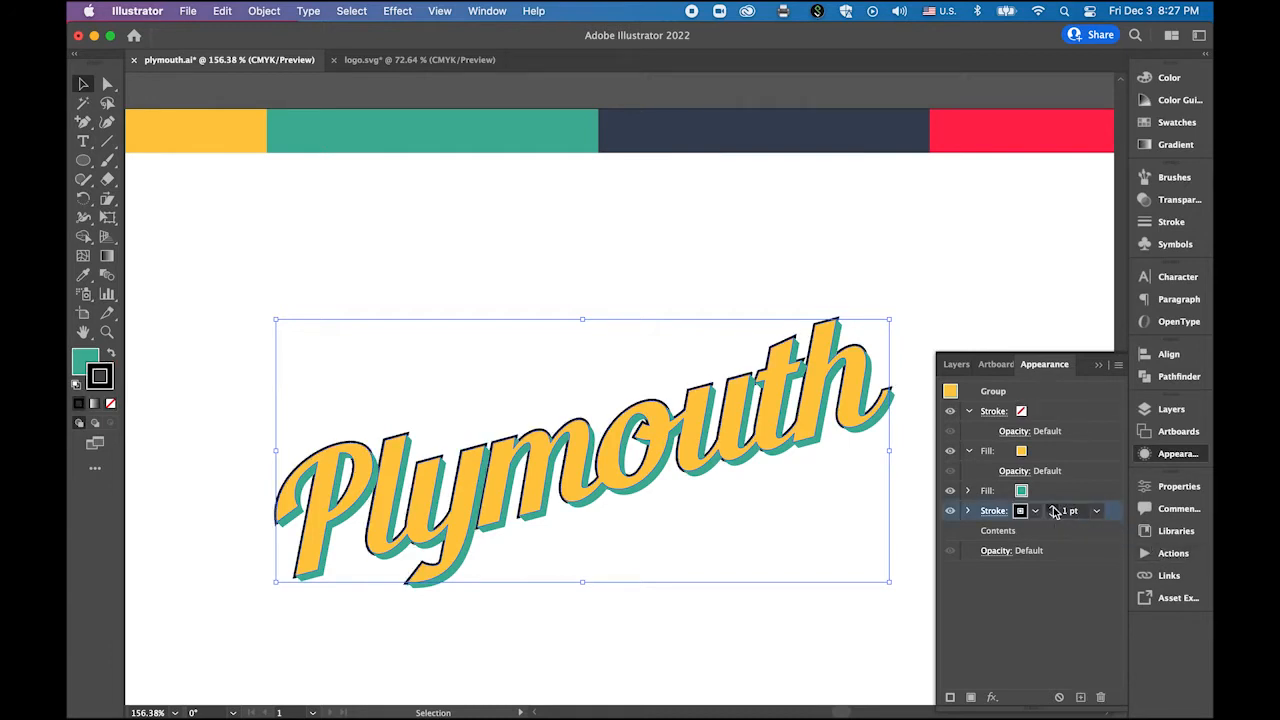
pyautogui.click(1053, 508)
pyautogui.click(1053, 508)
pyautogui.click(1053, 508)
pyautogui.click(1053, 508)
pyautogui.click(1053, 508)
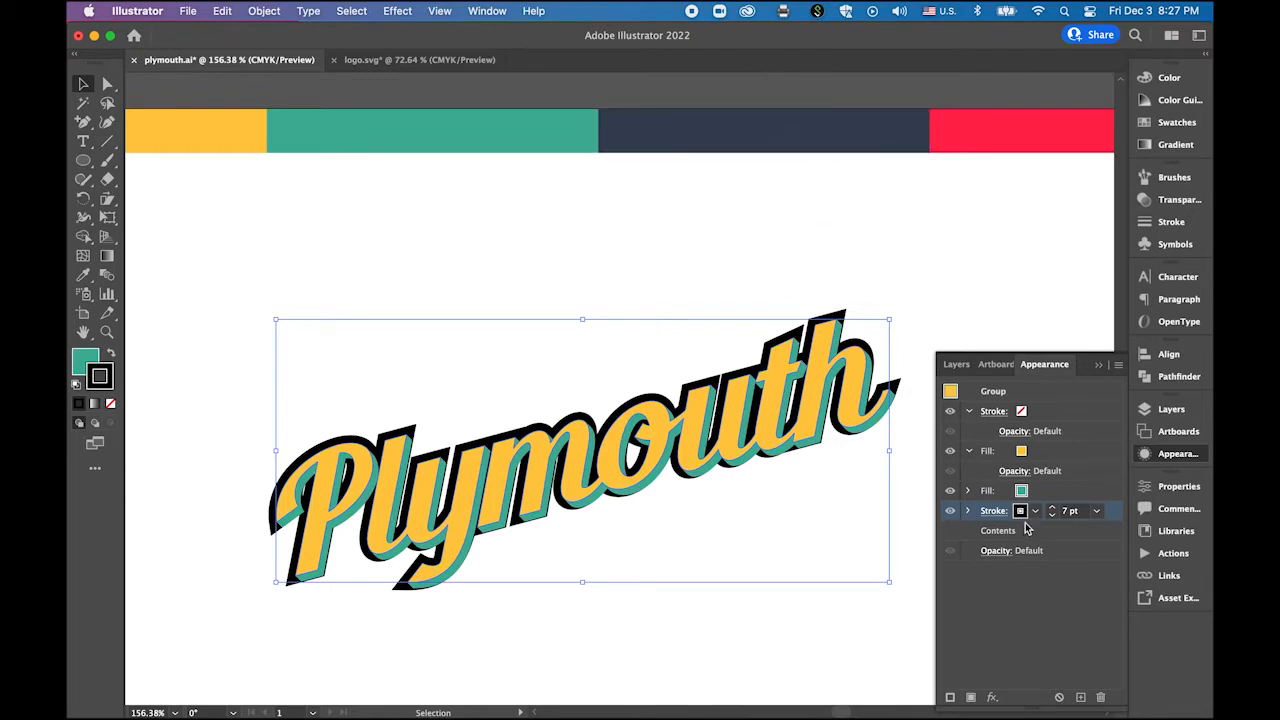
# Step: Copy the hex color code of the navy palette rectangle
pyautogui.click(396, 230)
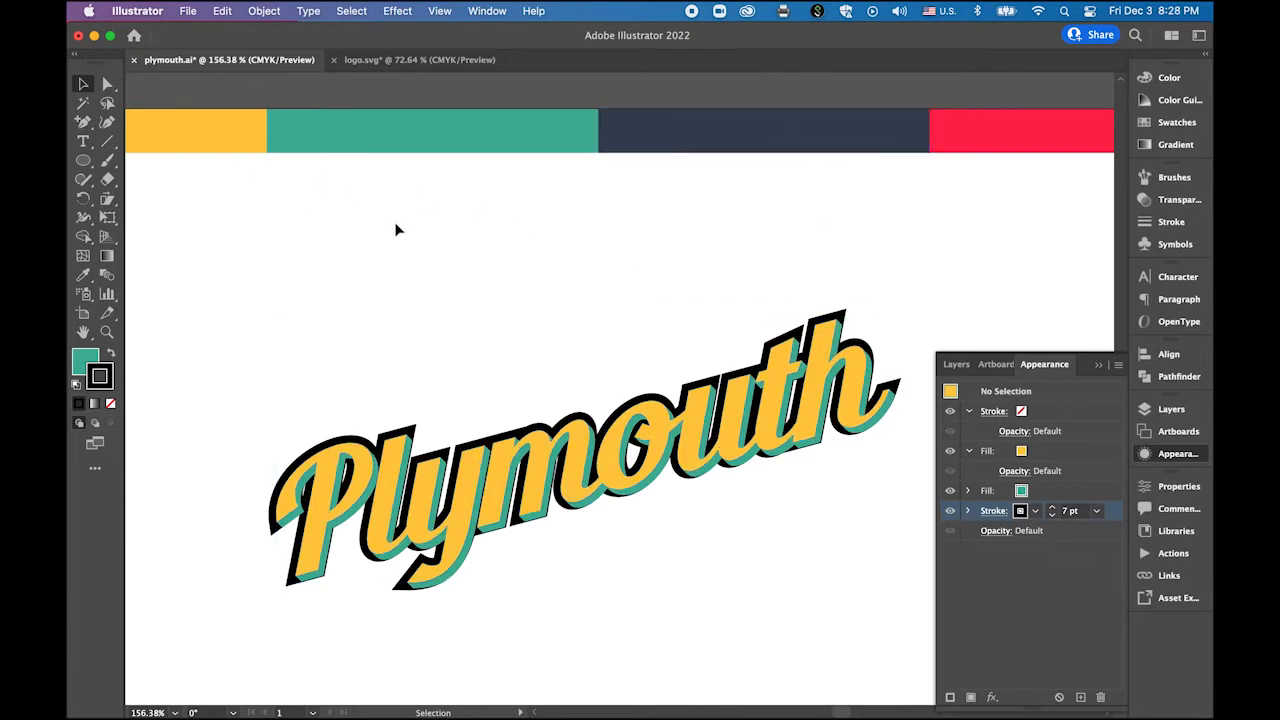
pyautogui.click(814, 135)
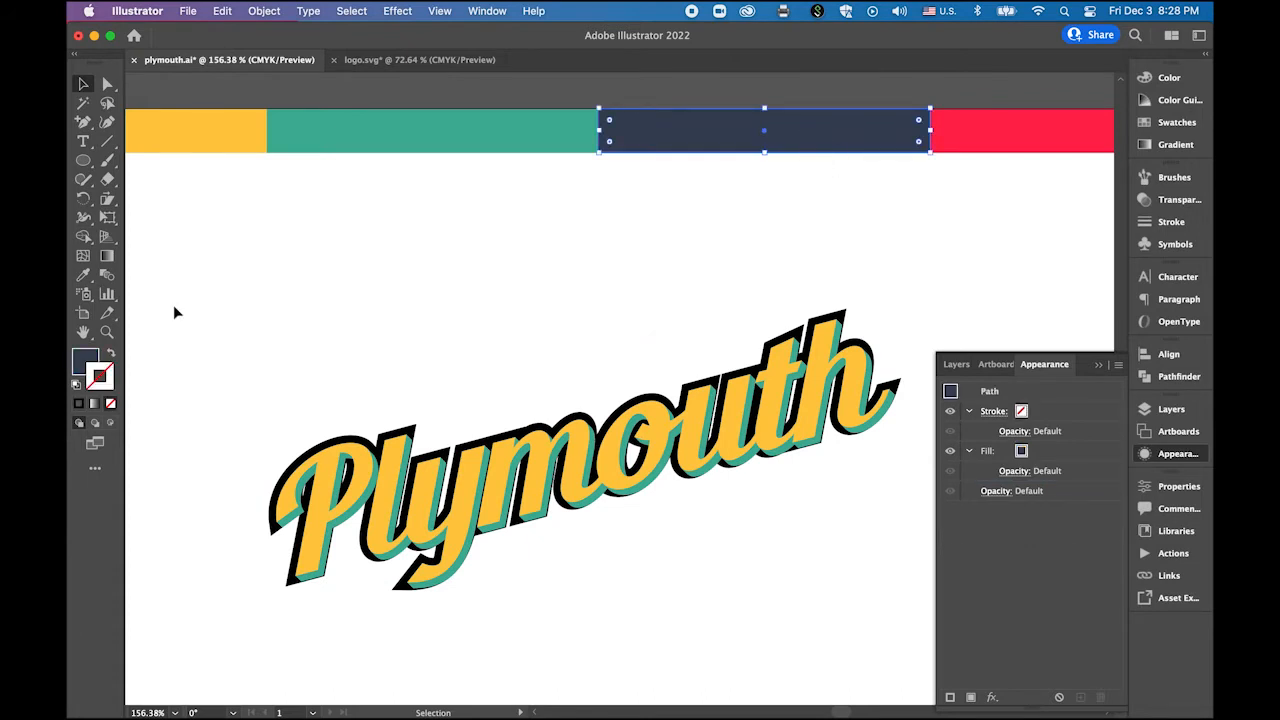
pyautogui.click(86, 362)
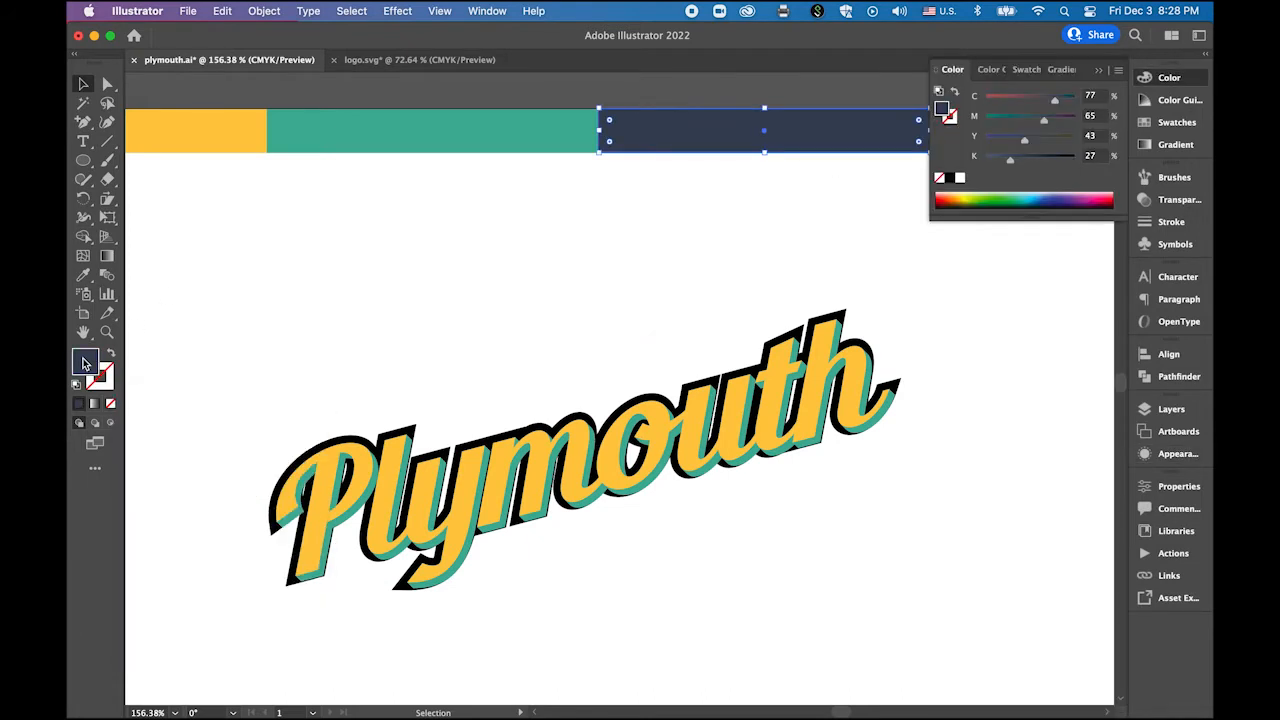
pyautogui.doubleClick(86, 362)
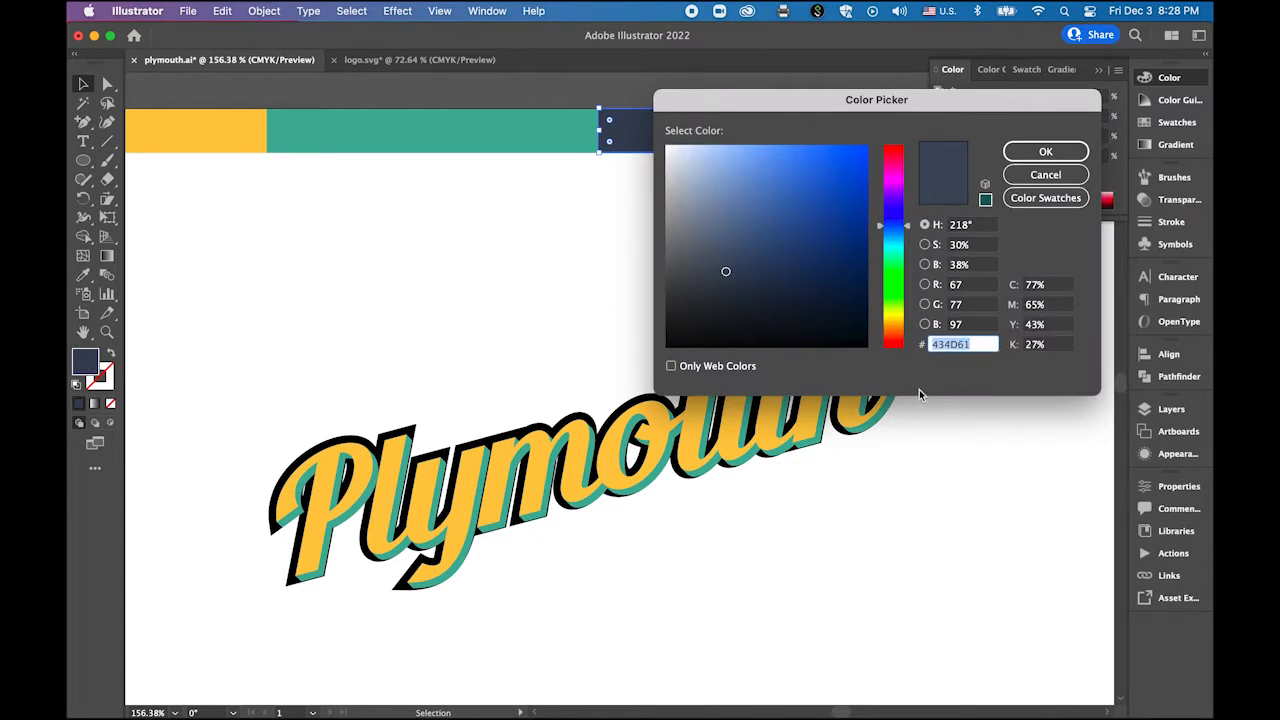
pyautogui.click(1072, 155)
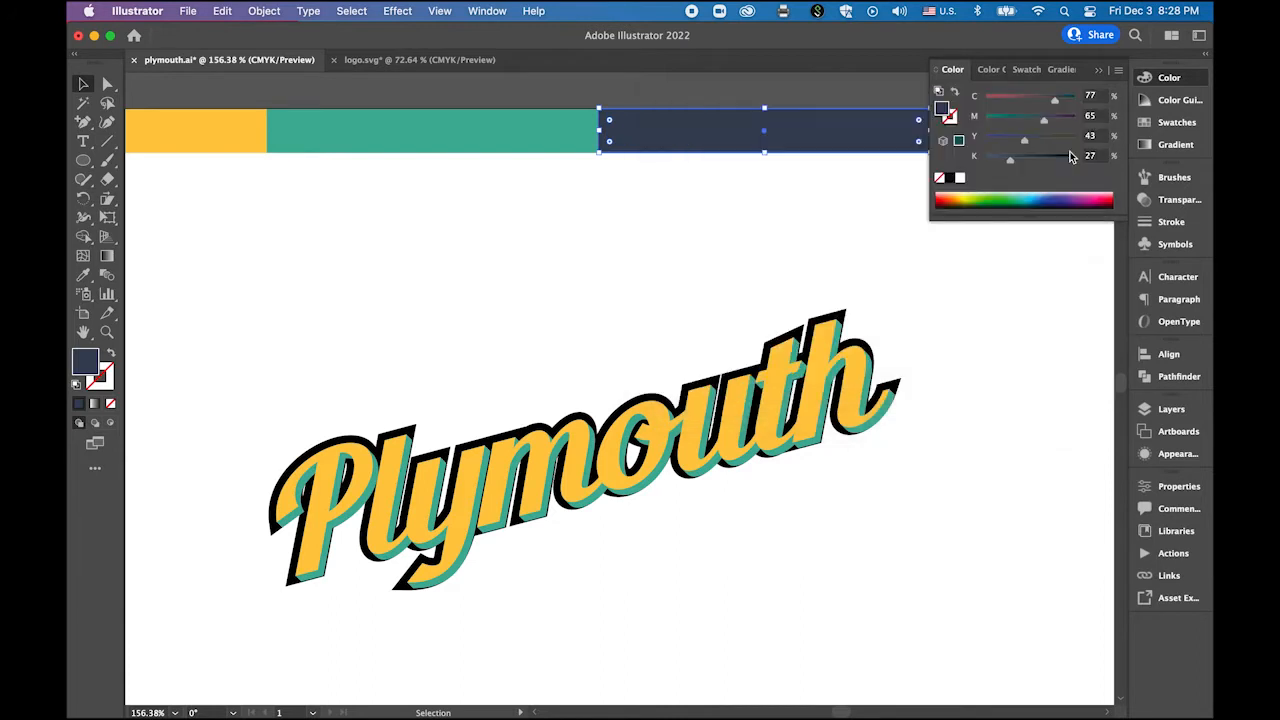
# Step: Set the color of the Plymouth lettering's 7 pt stroke to hex 434D61
pyautogui.click(778, 402)
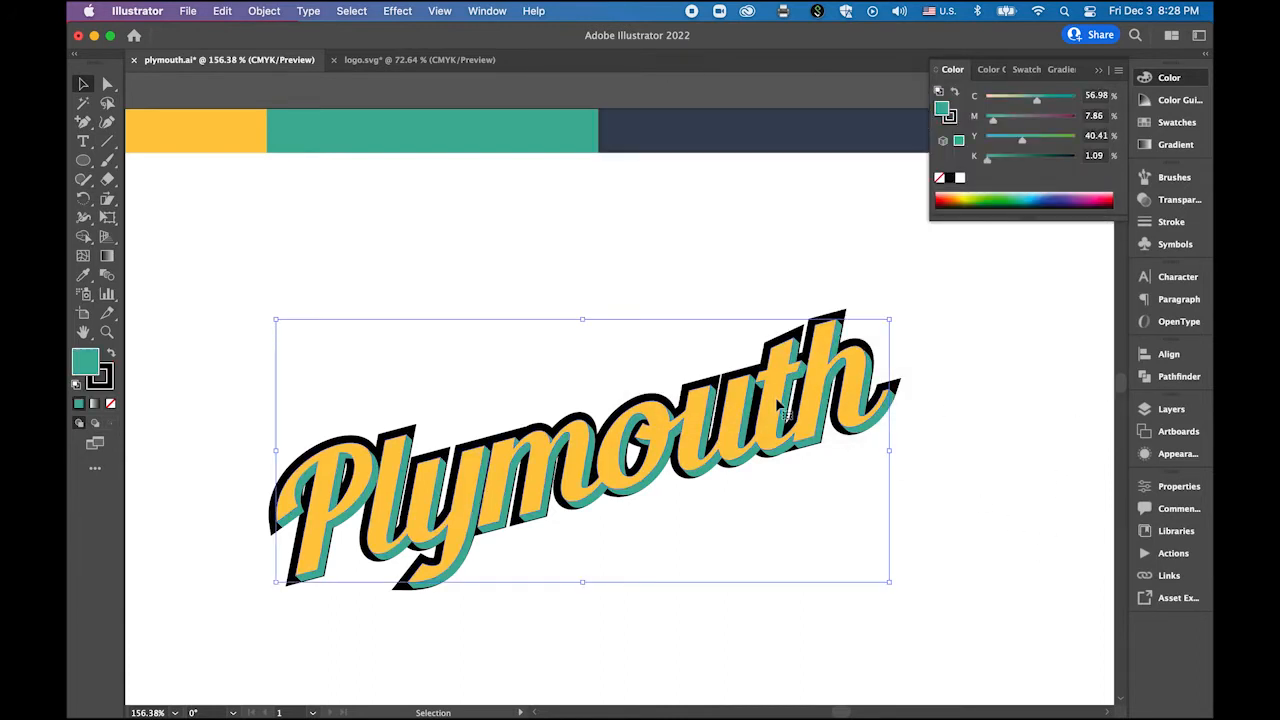
pyautogui.click(1175, 455)
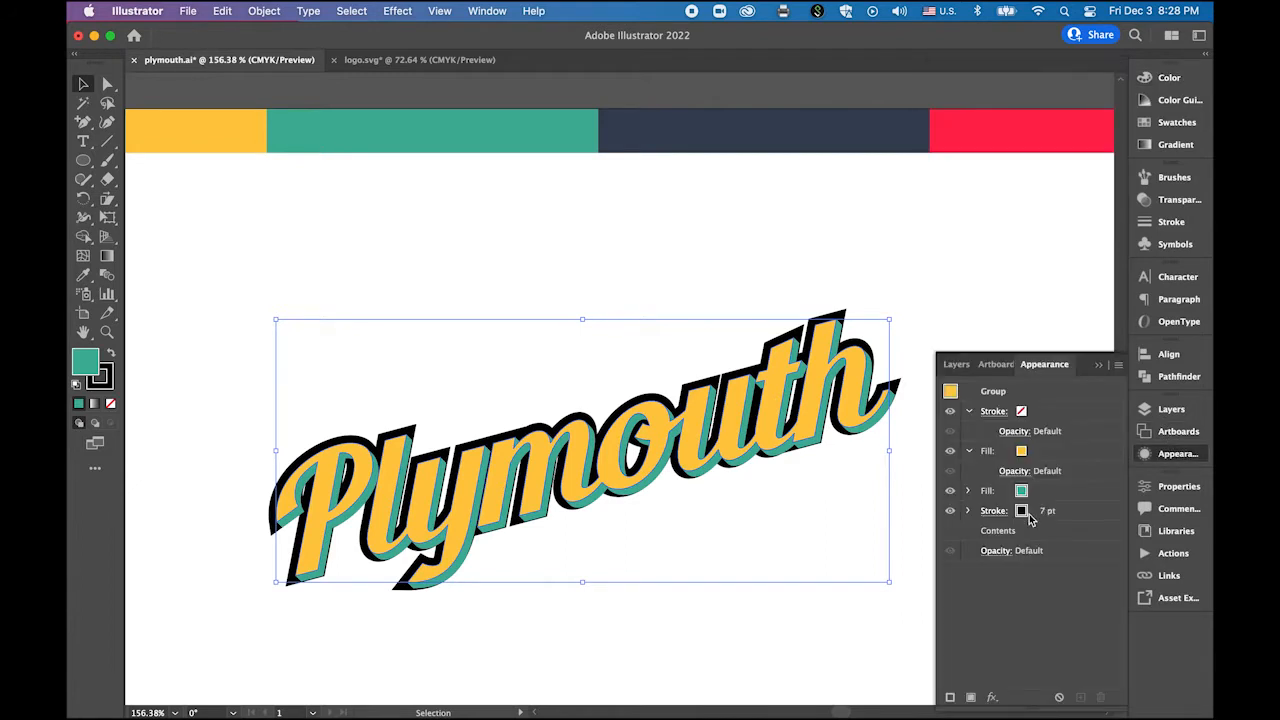
pyautogui.click(1065, 512)
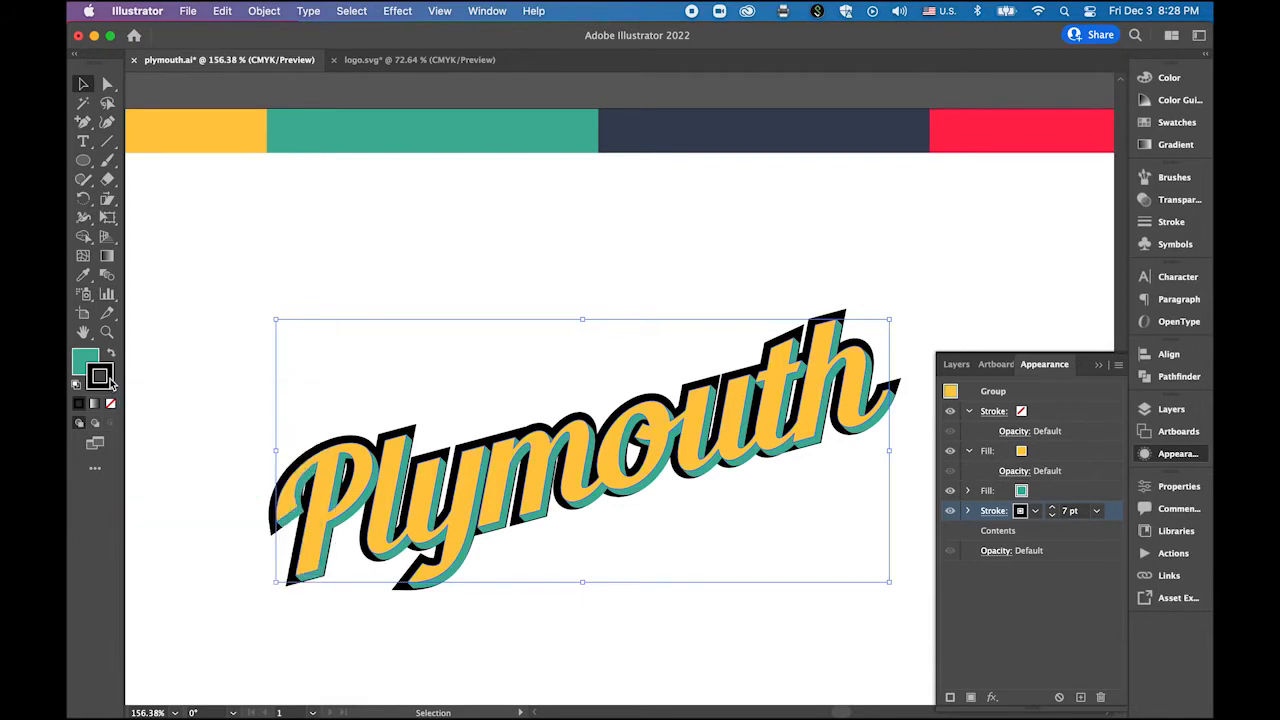
pyautogui.doubleClick(101, 377)
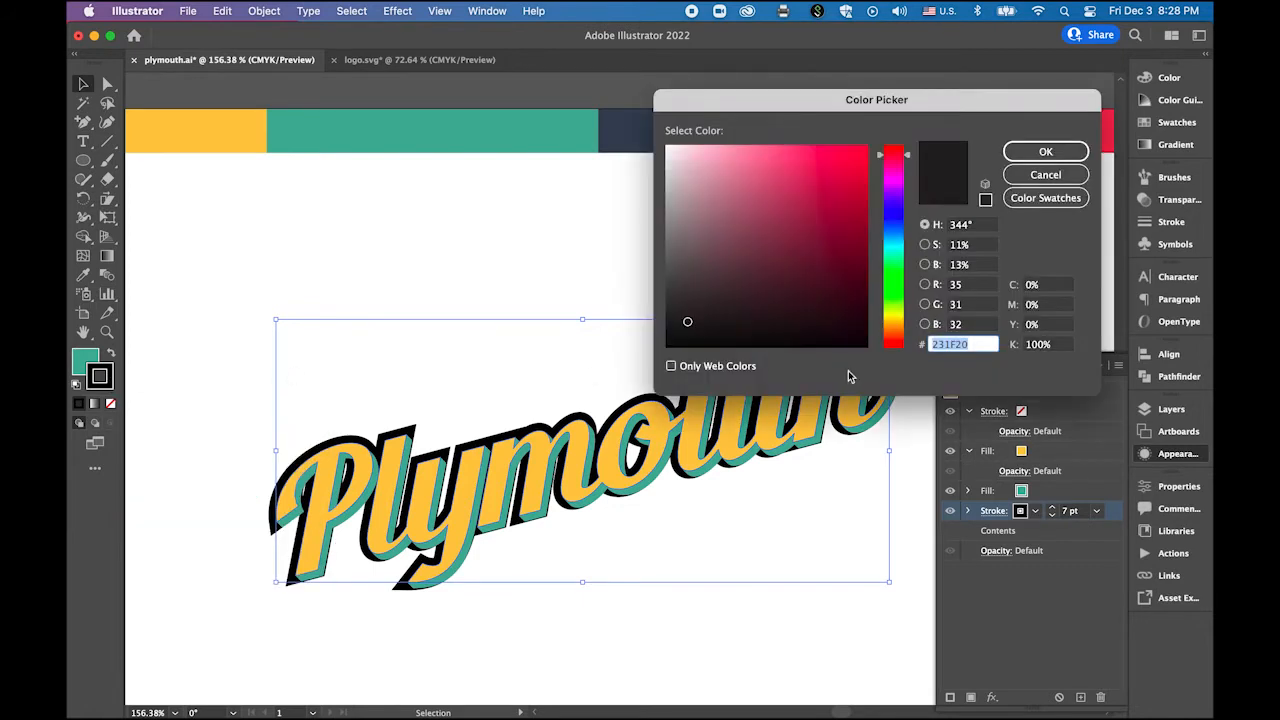
pyautogui.write('434D61')
pyautogui.click(1063, 154)
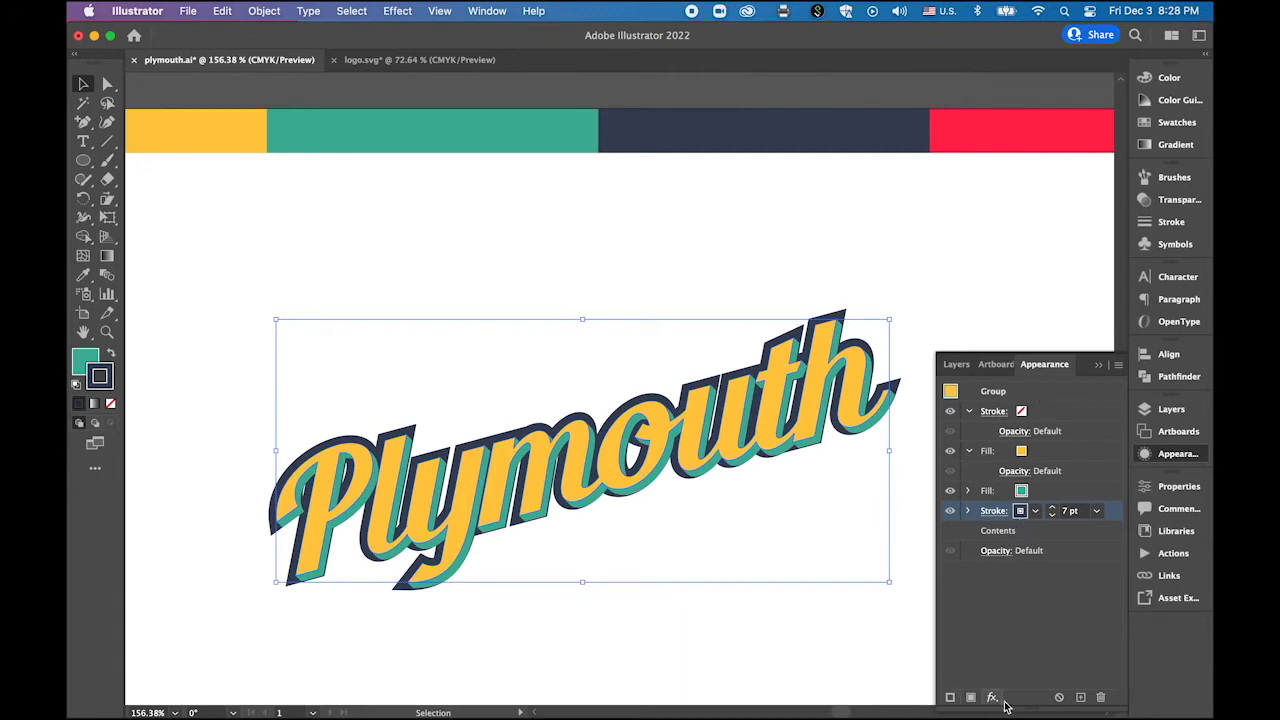
# Step: Apply a Transform effect to the navy 7 pt stroke with 0.2 pt horizontal move, 0.2 pt vertical move and 50 copies
pyautogui.click(991, 698)
pyautogui.moveTo(991, 702)
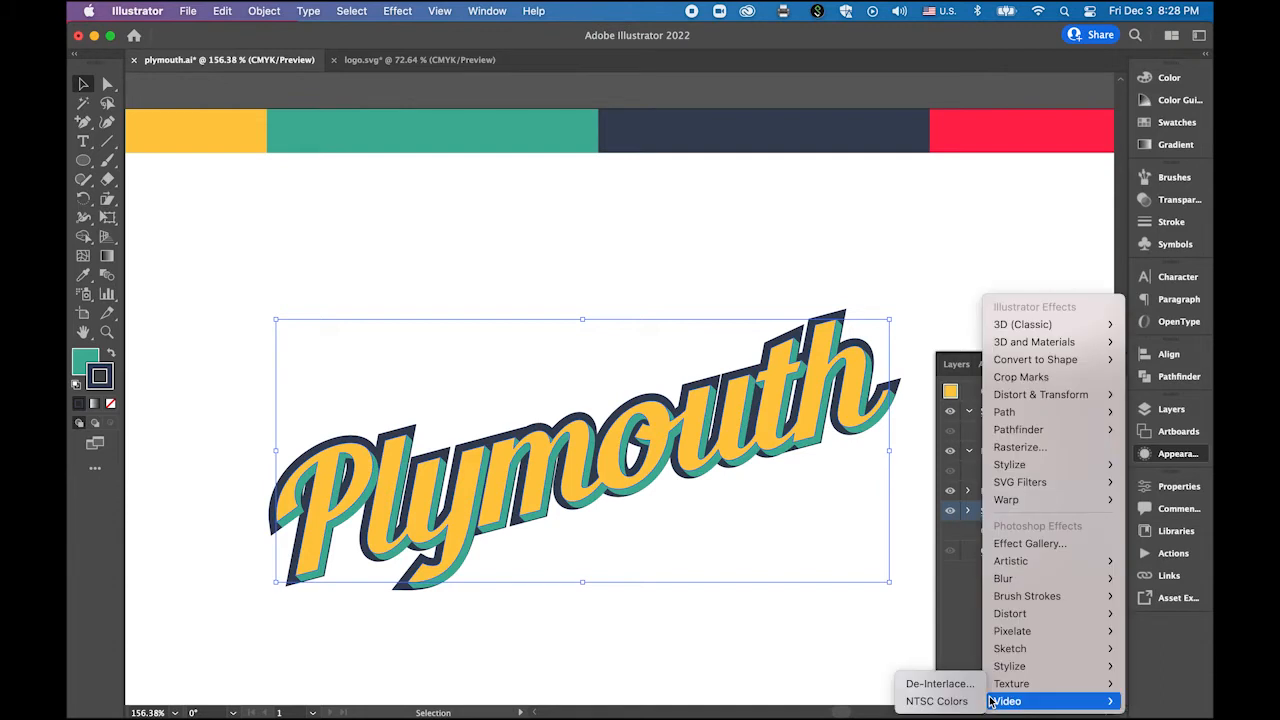
pyautogui.moveTo(1072, 401)
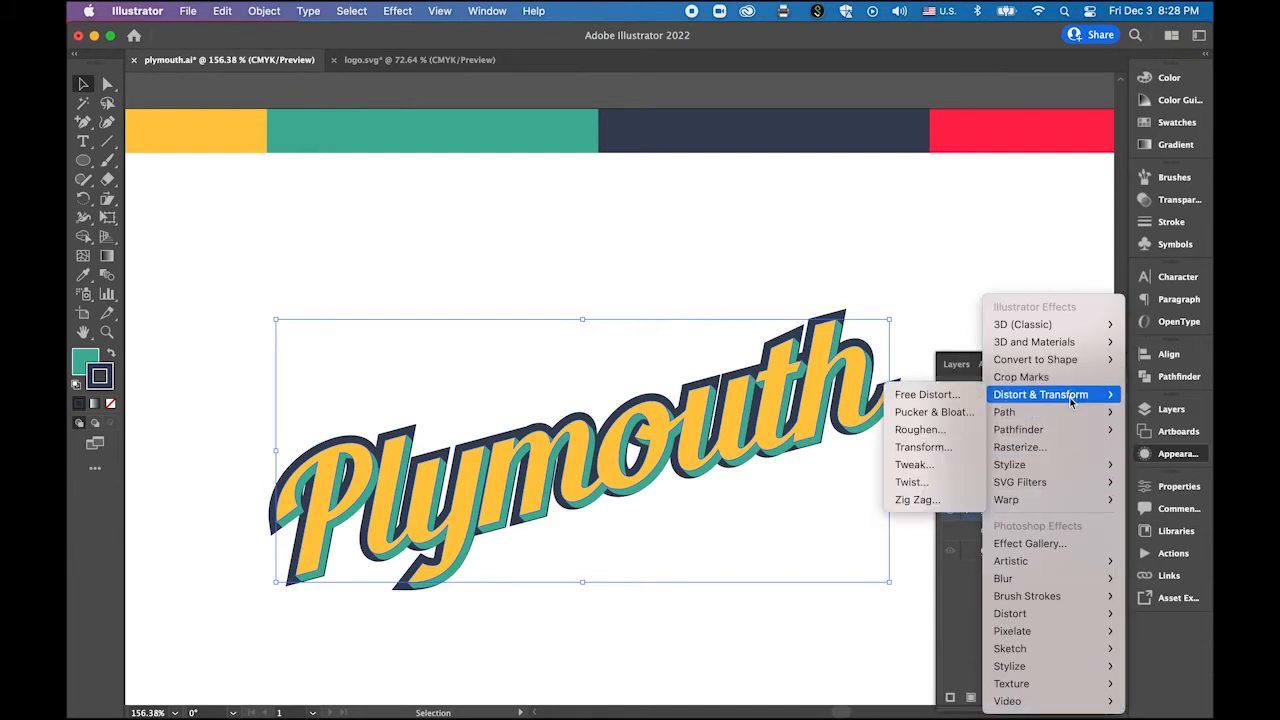
pyautogui.click(923, 449)
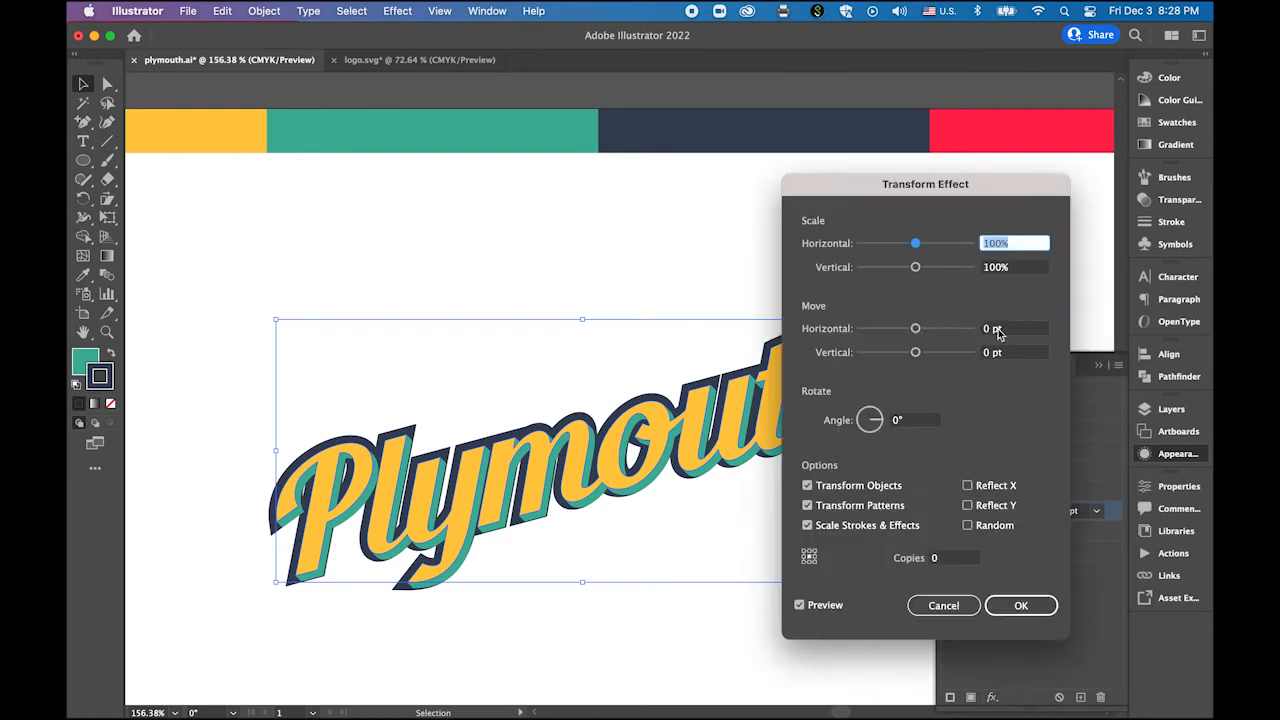
pyautogui.click(993, 337)
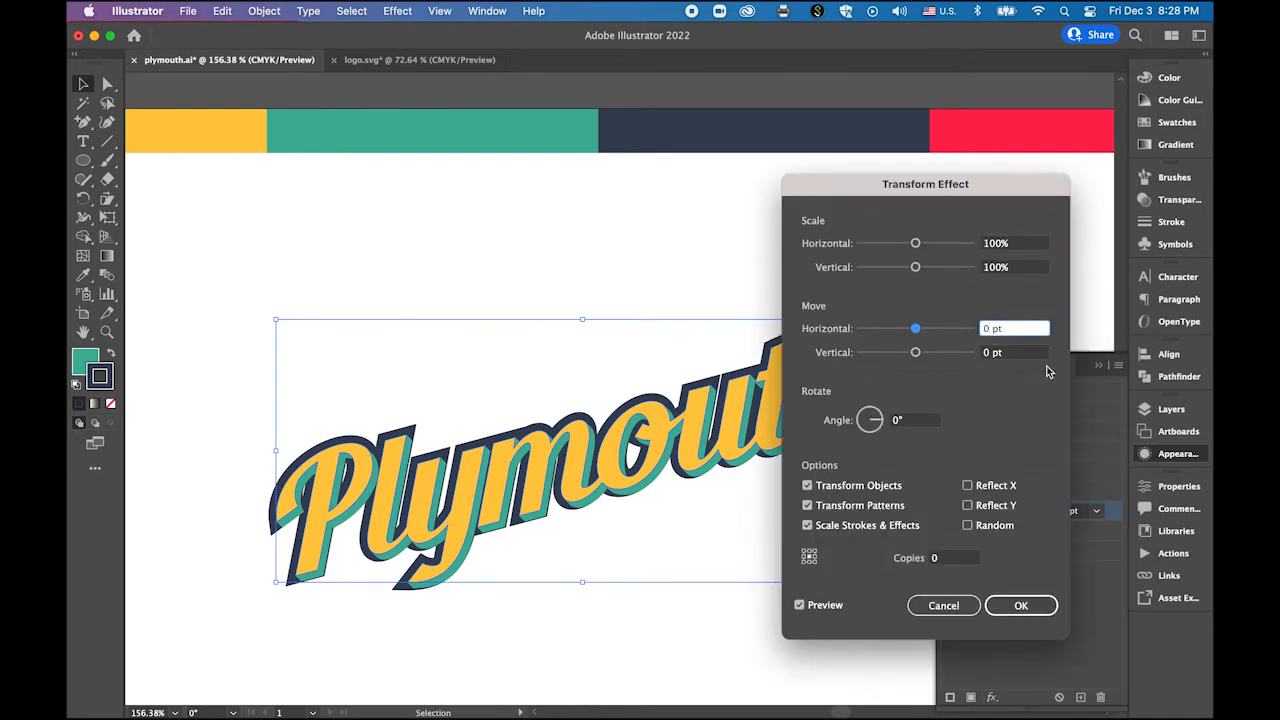
pyautogui.write('.2')
pyautogui.click(991, 355)
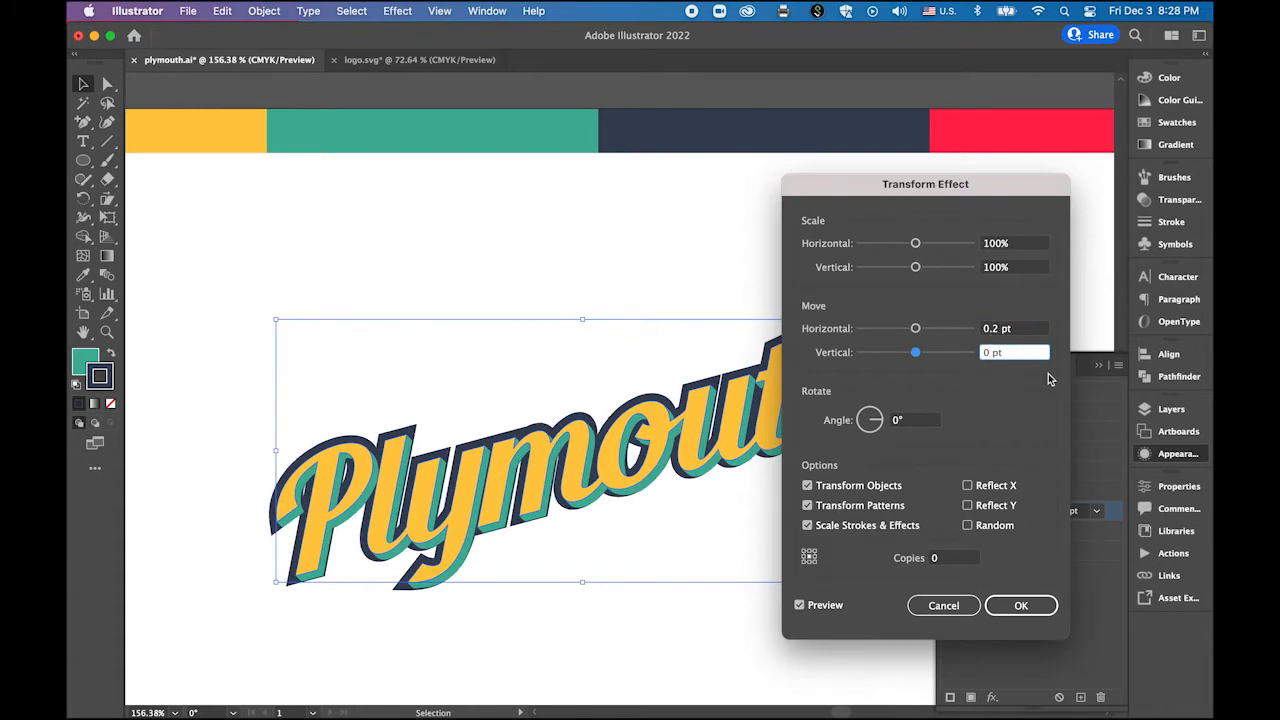
pyautogui.write('.2')
pyautogui.click(964, 559)
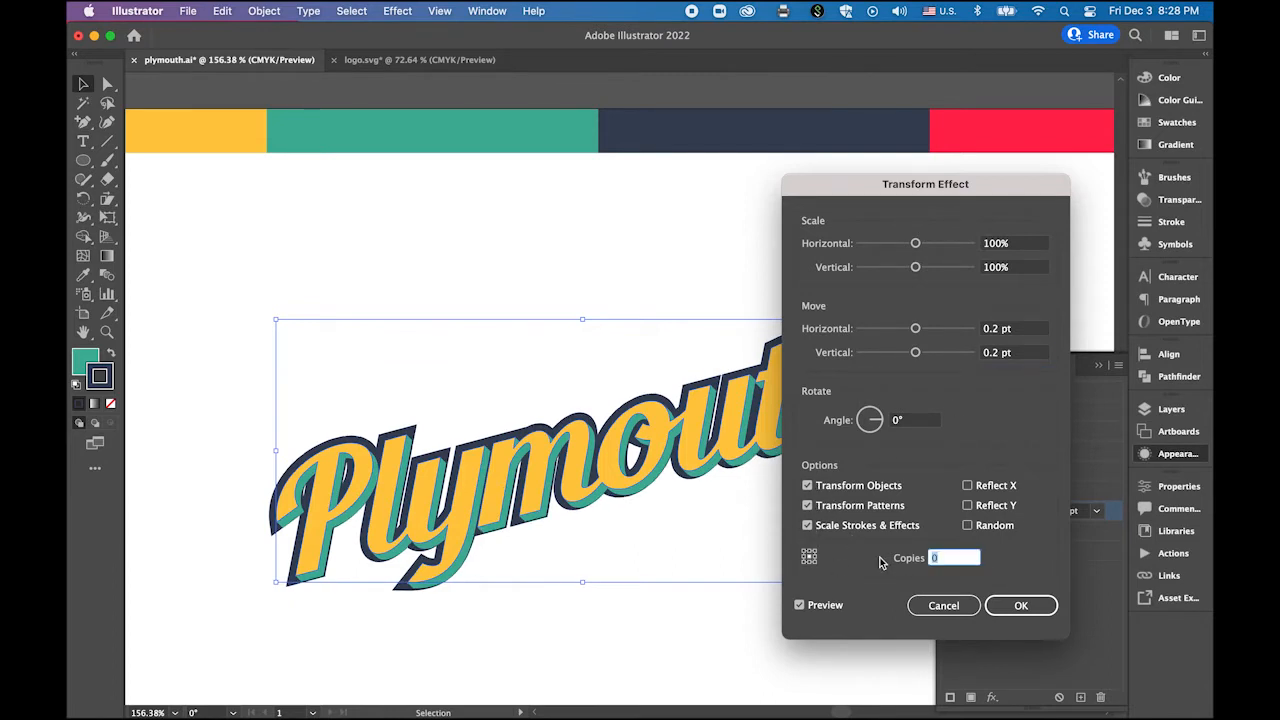
pyautogui.write('50')
pyautogui.click(1014, 604)
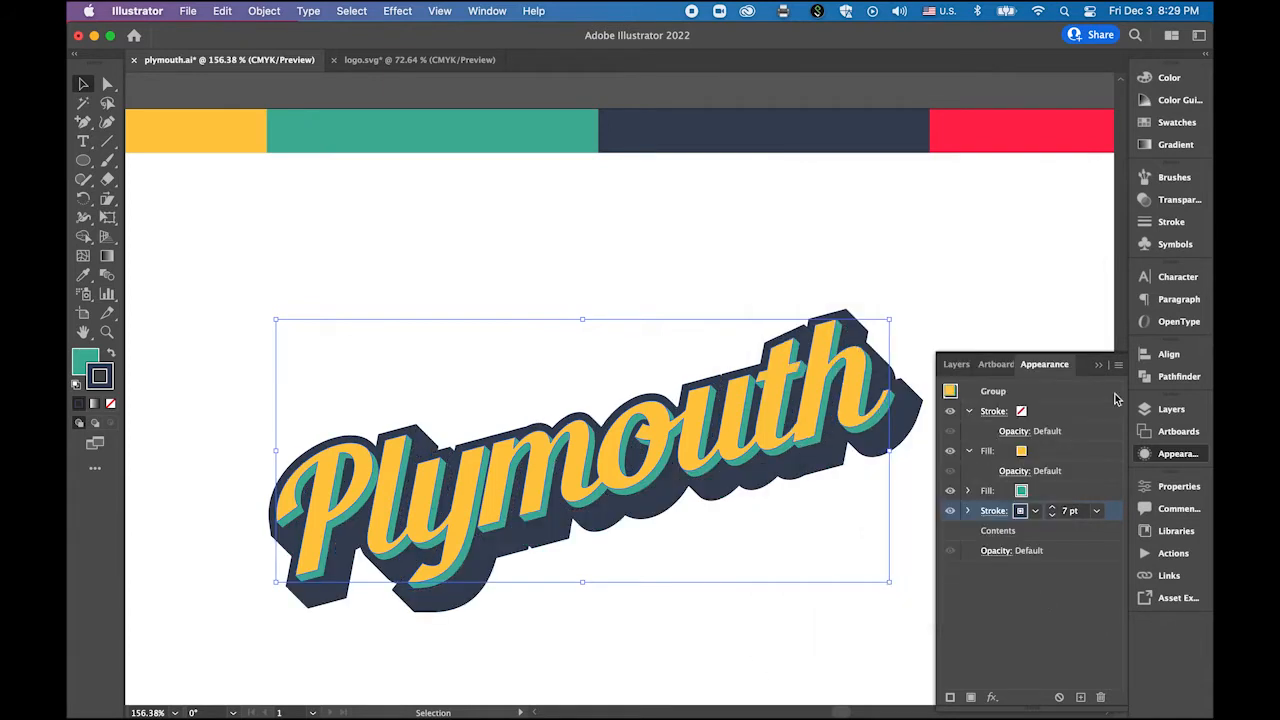
pyautogui.click(1097, 365)
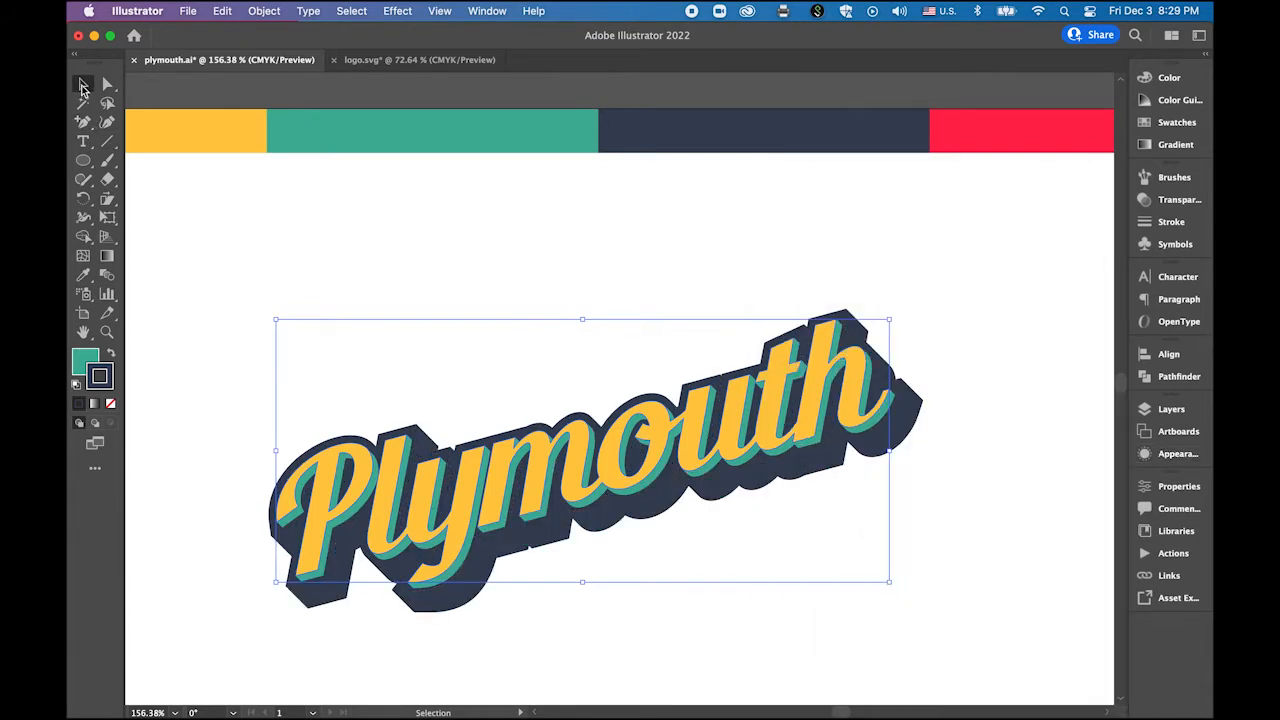
# Step: Deselect the Plymouth lettering and add a new layer placed beneath Layer 1
pyautogui.click(300, 215)
pyautogui.press('super+space')
pyautogui.moveTo(680, 450); pyautogui.dragTo(494, 360)
pyautogui.moveTo(621, 507); pyautogui.dragTo(625, 413)
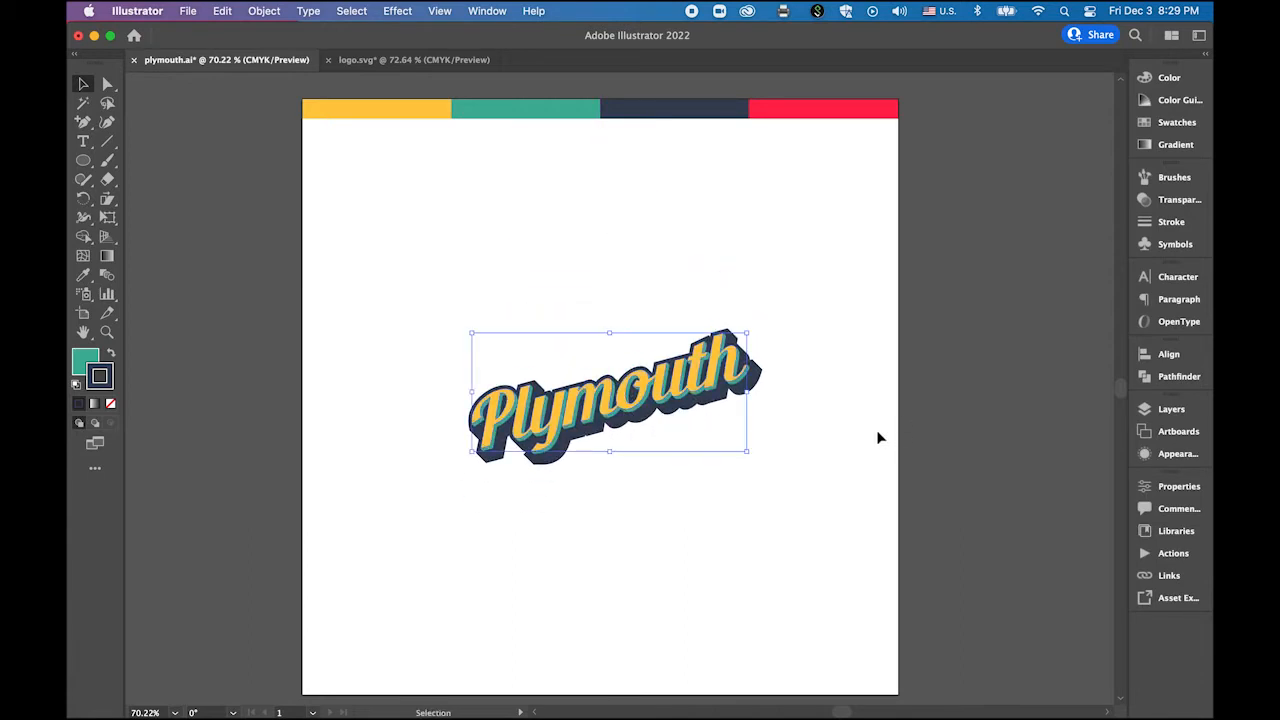
pyautogui.click(871, 447)
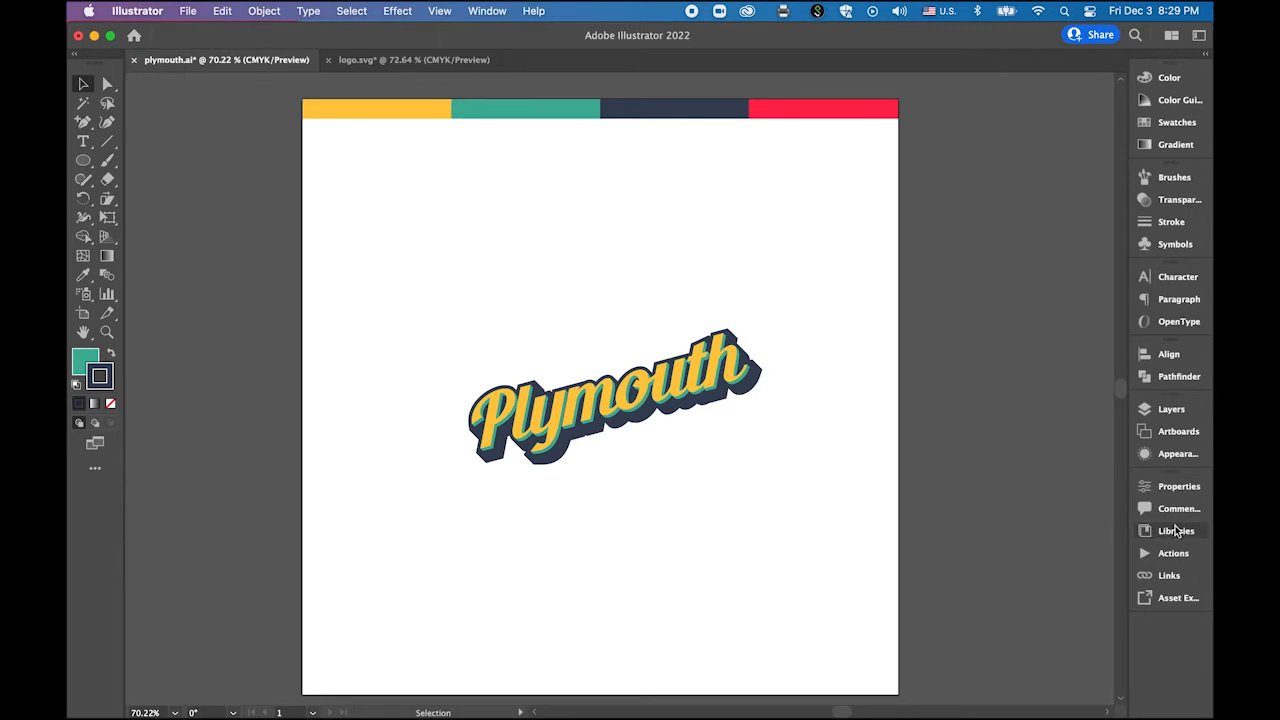
pyautogui.click(1170, 409)
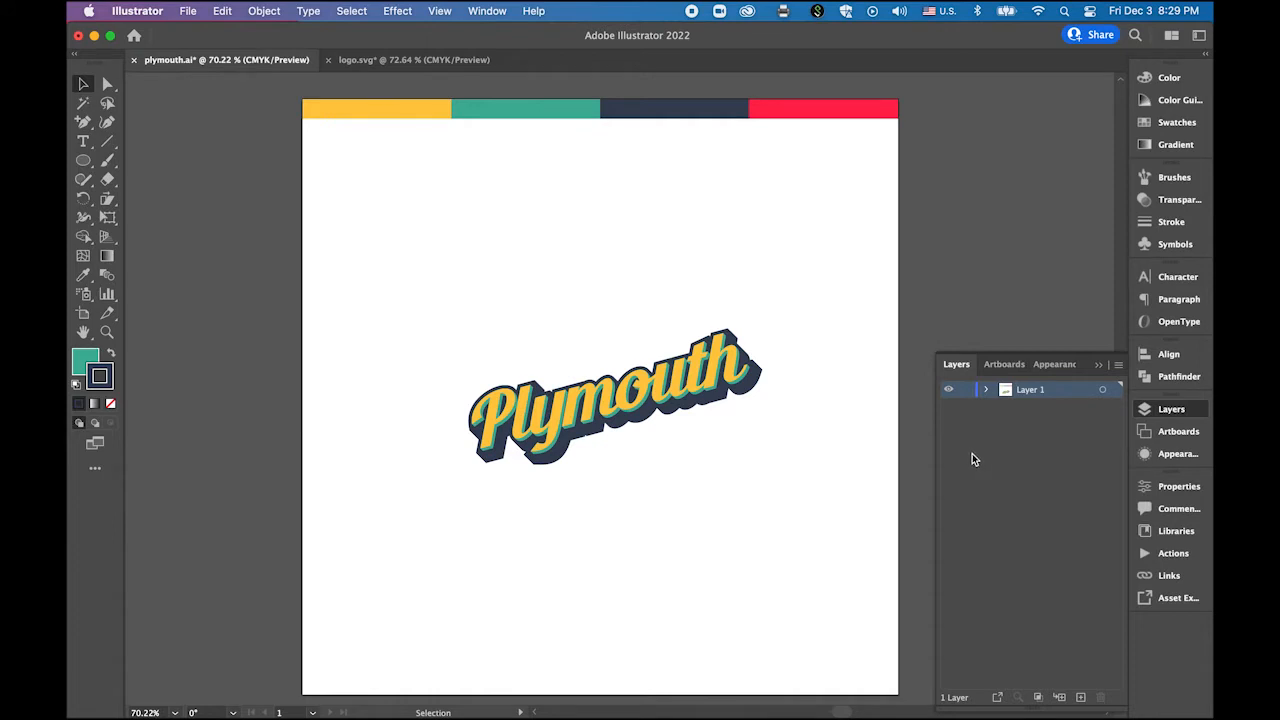
pyautogui.click(1080, 697)
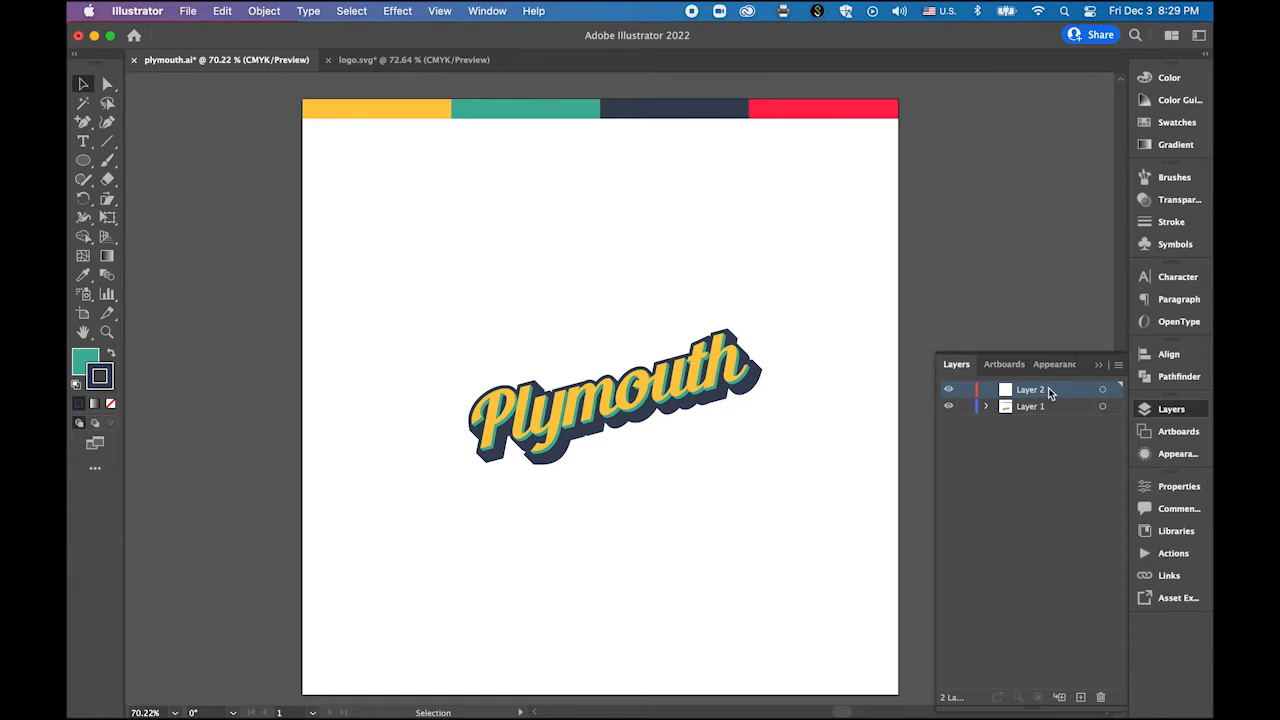
pyautogui.moveTo(1049, 393); pyautogui.dragTo(1046, 414)
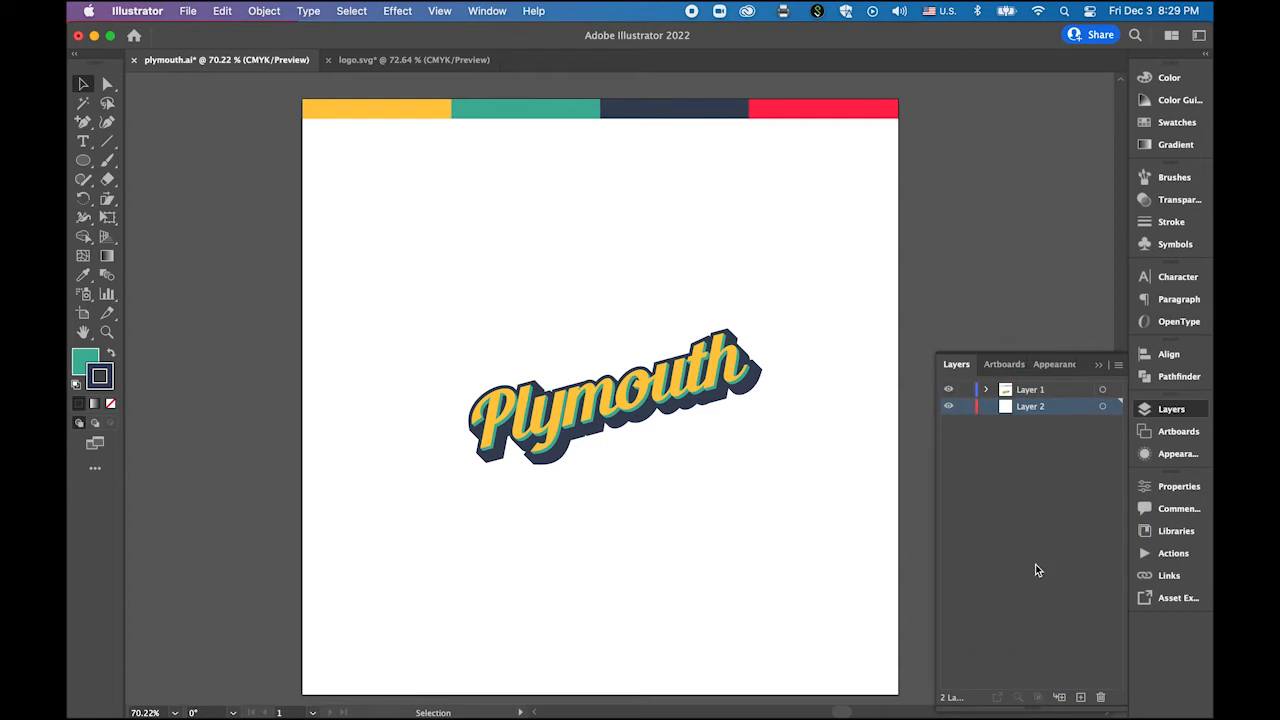
# Step: Move the four palette rectangles from Layer 1 to Layer 2 and hide Layer 1
pyautogui.click(948, 390)
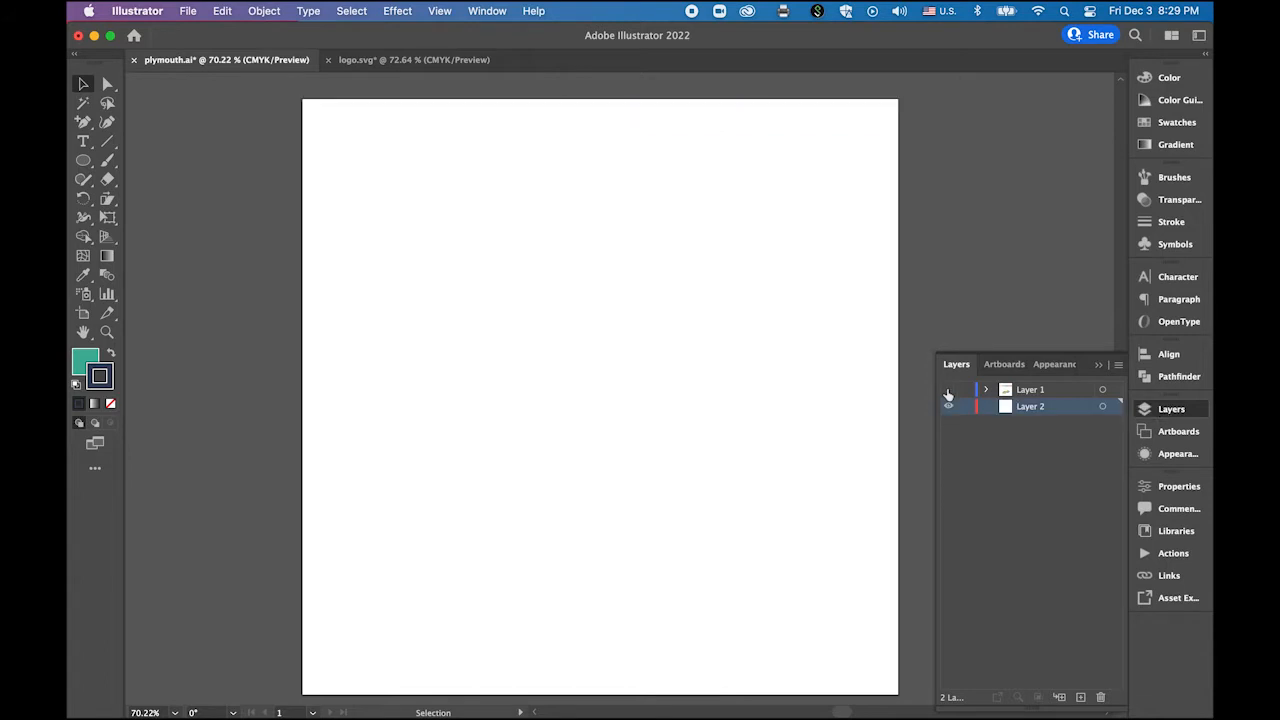
pyautogui.click(948, 390)
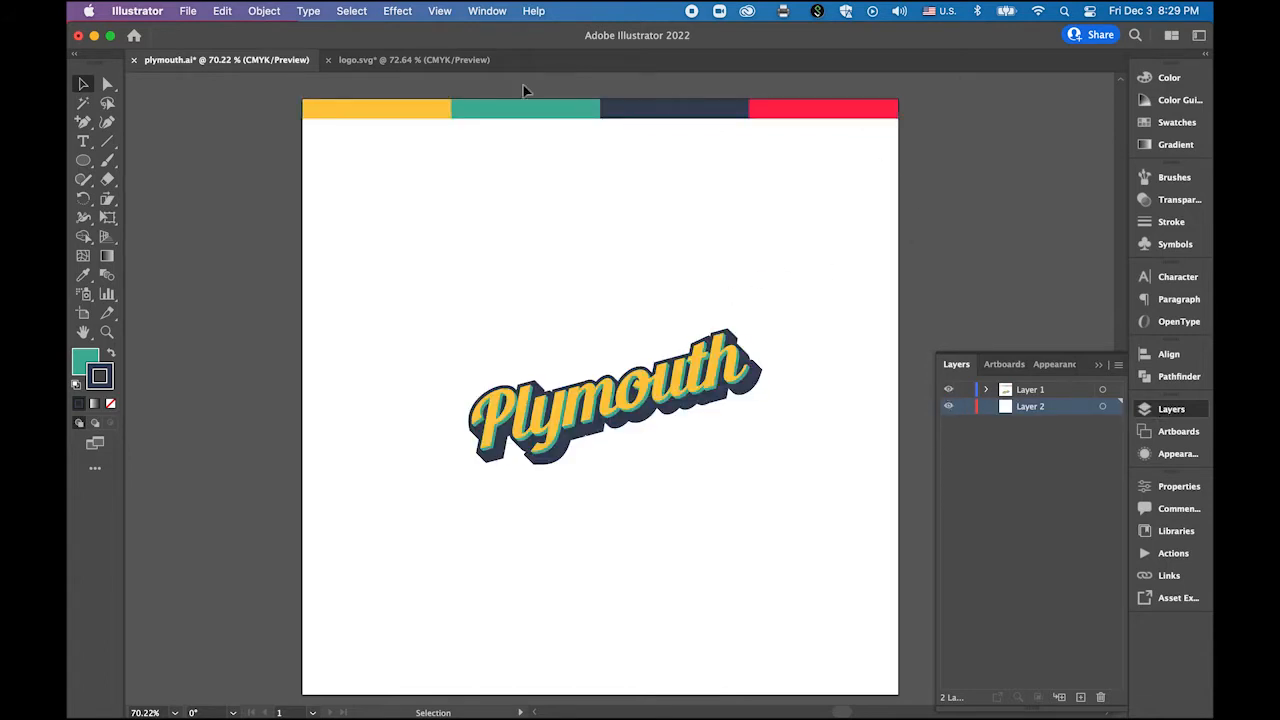
pyautogui.moveTo(284, 85); pyautogui.dragTo(935, 176)
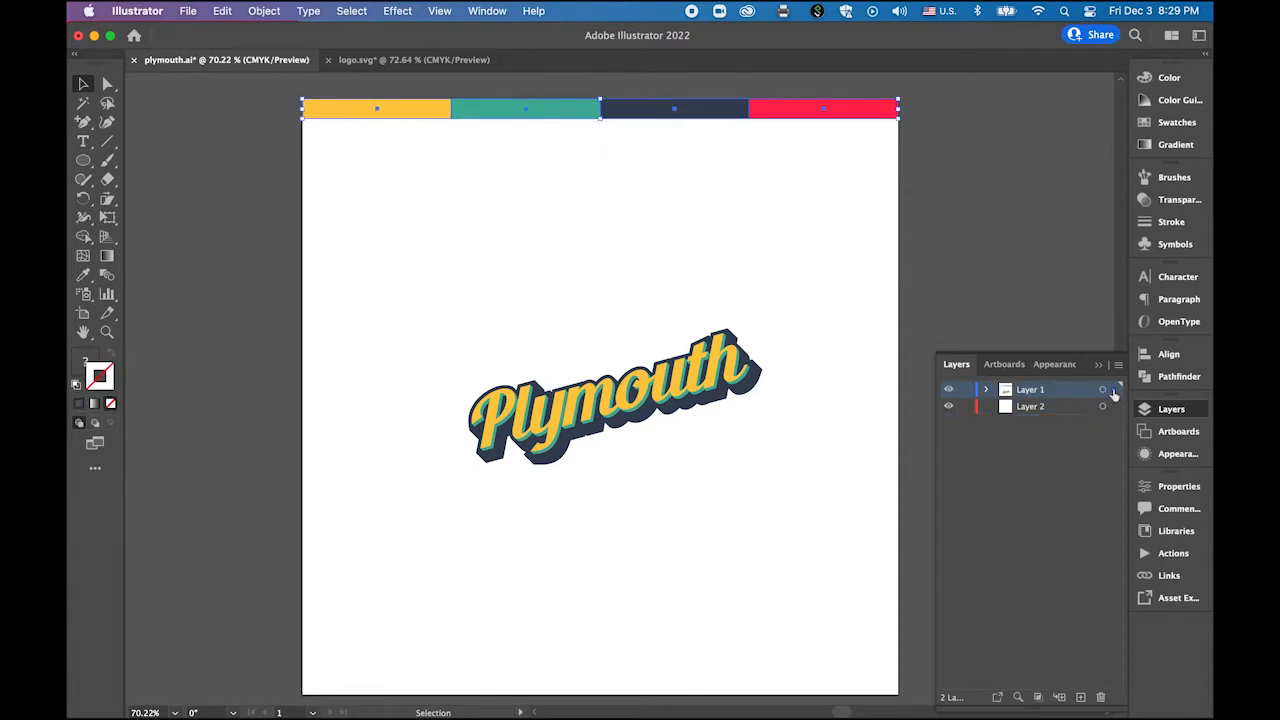
pyautogui.moveTo(1114, 390); pyautogui.dragTo(1114, 407)
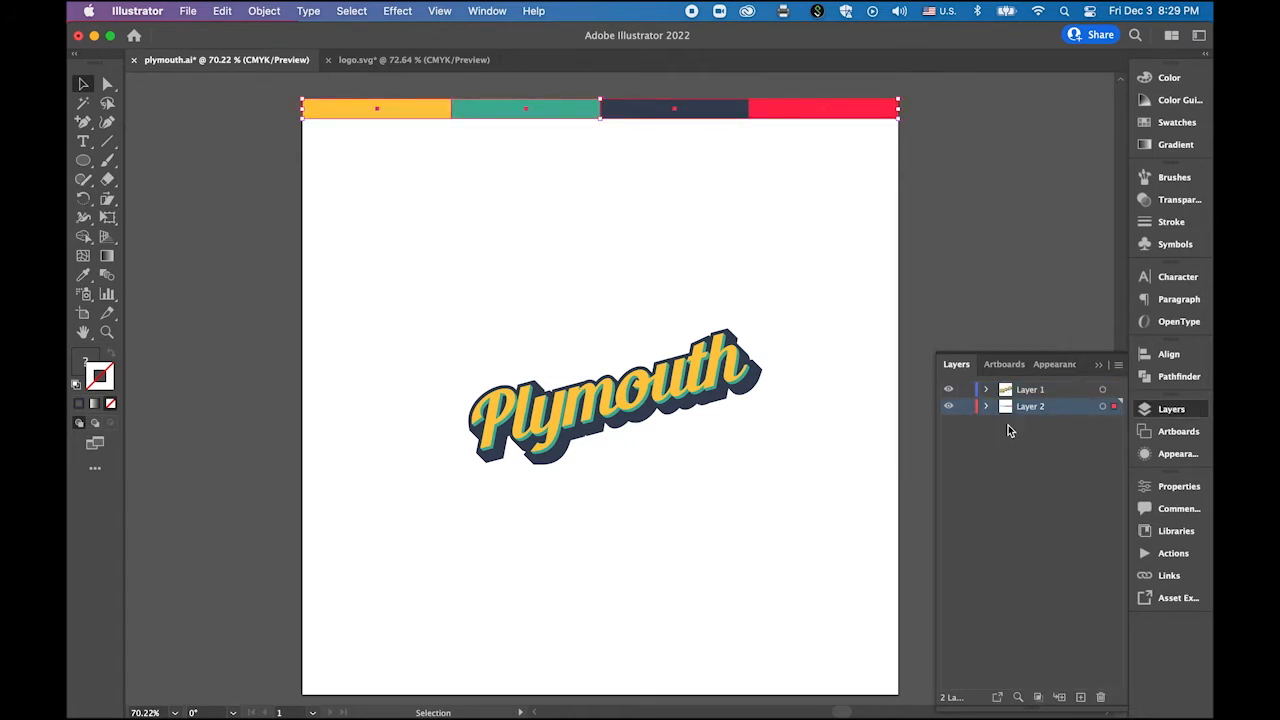
pyautogui.click(948, 389)
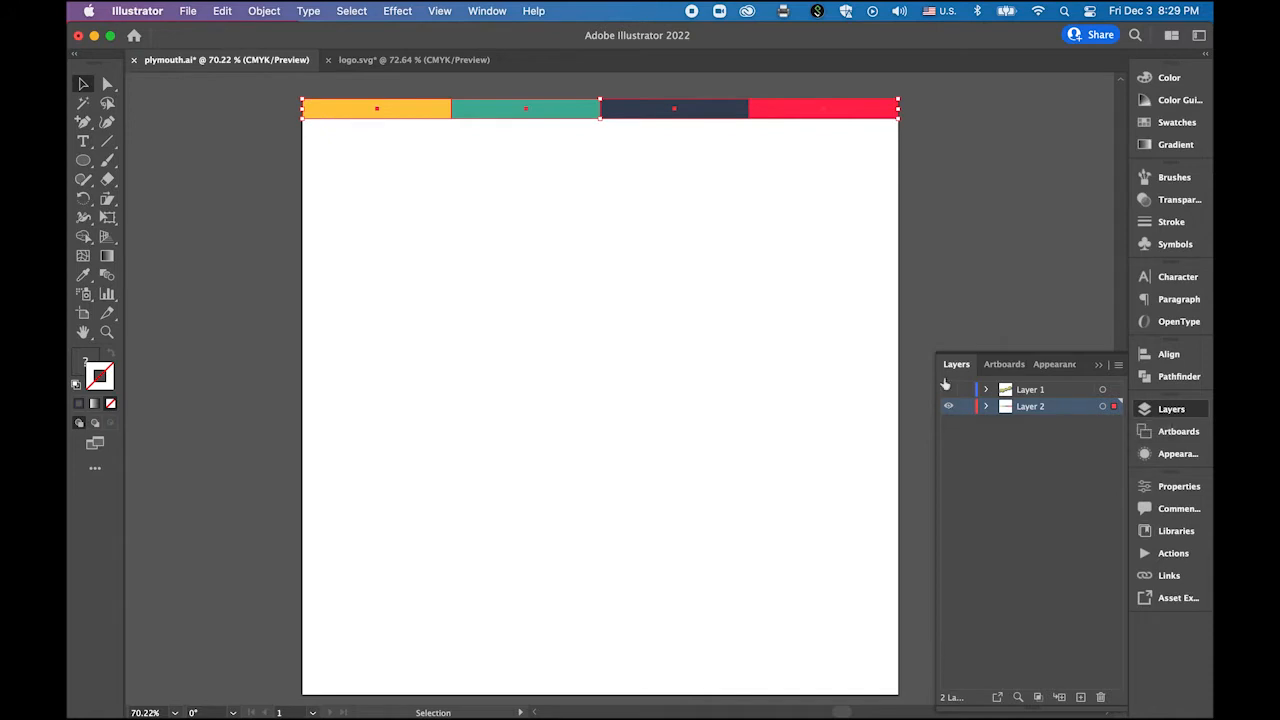
pyautogui.click(986, 252)
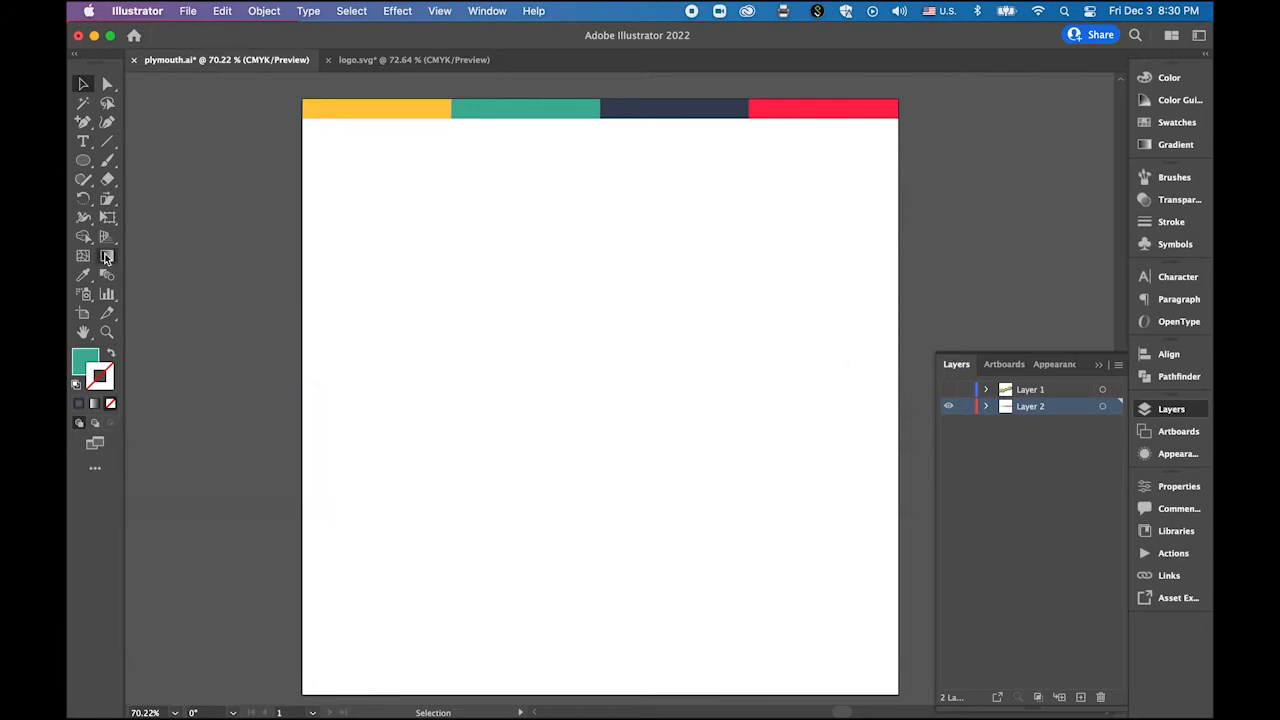
# Step: Set the fill color to navy by sampling the navy palette rectangle with the Eyedropper
pyautogui.click(84, 364)
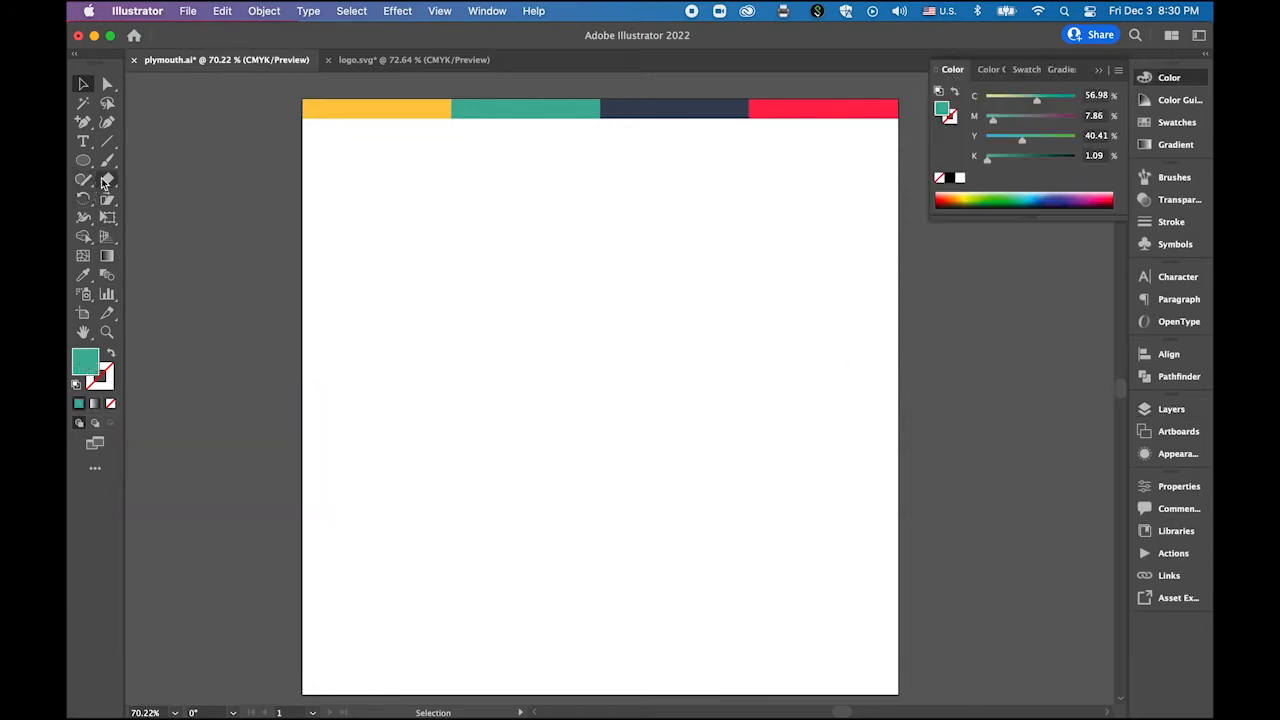
pyautogui.click(83, 274)
pyautogui.click(640, 108)
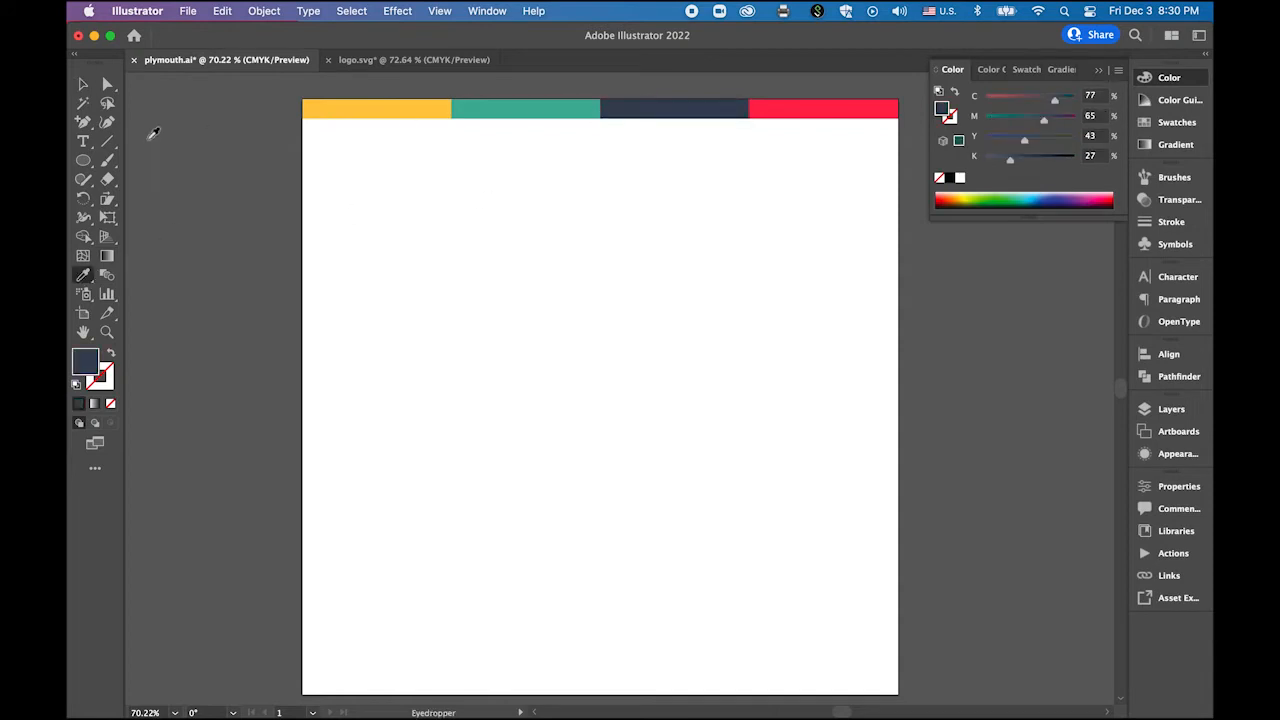
# Step: Create an 80 × 200 pt navy rectangle and place it horizontally centered in the upper half of the artboard
pyautogui.click(83, 160)
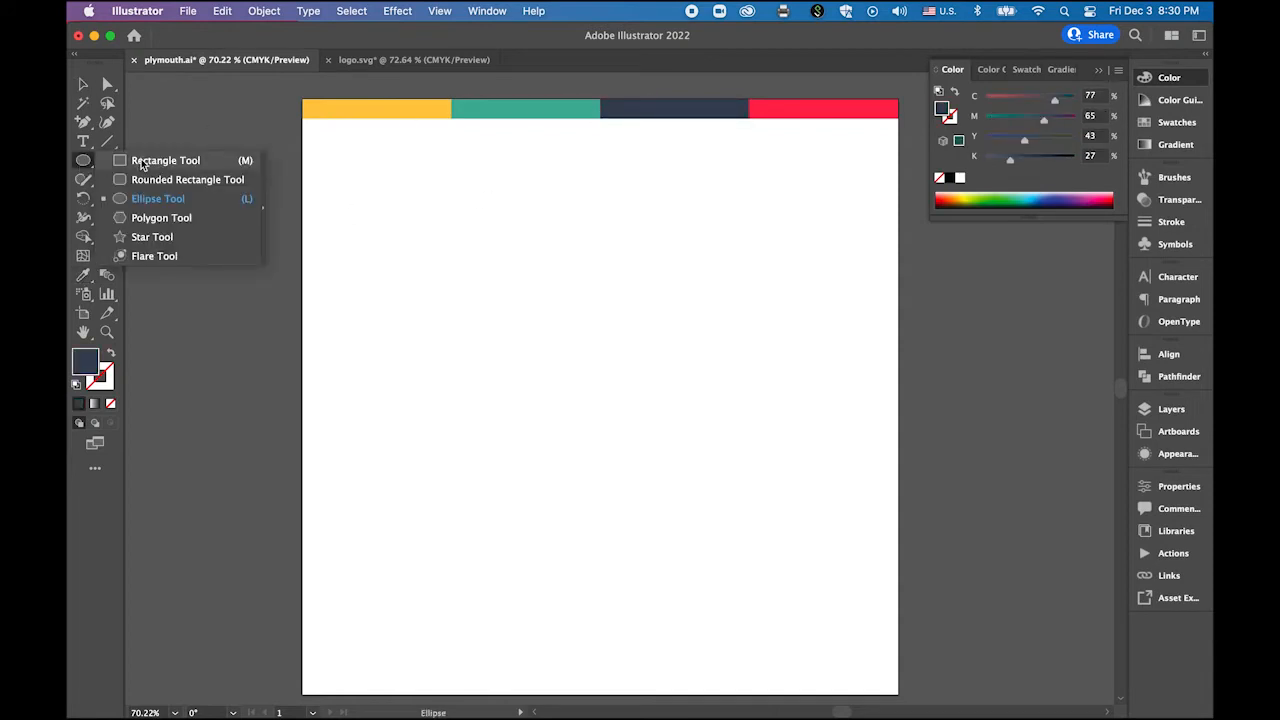
pyautogui.click(141, 164)
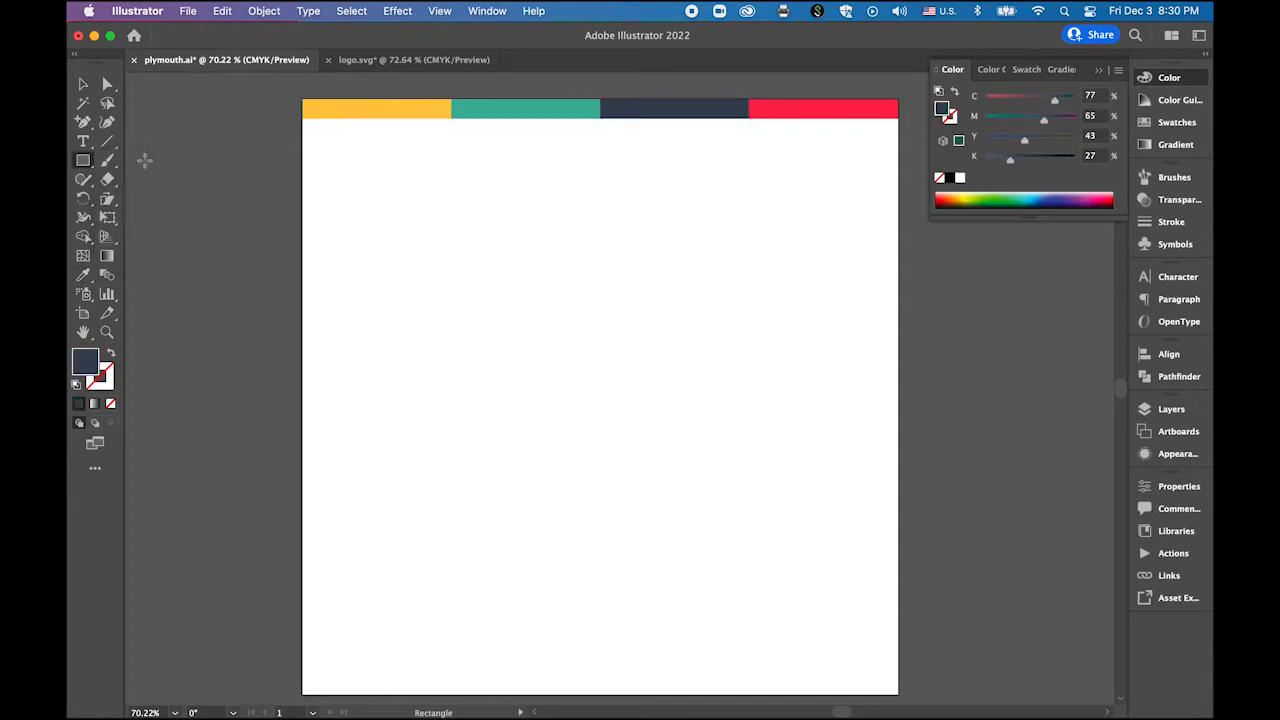
pyautogui.click(527, 237)
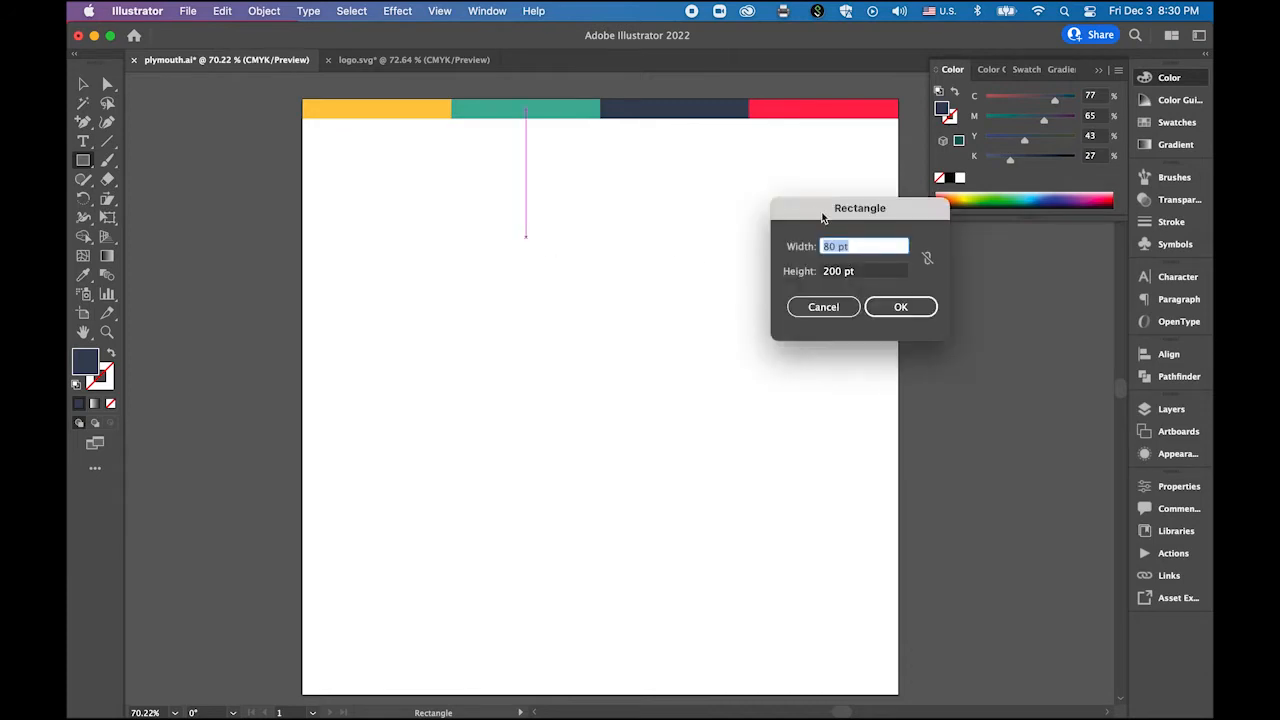
pyautogui.moveTo(826, 209); pyautogui.dragTo(648, 183)
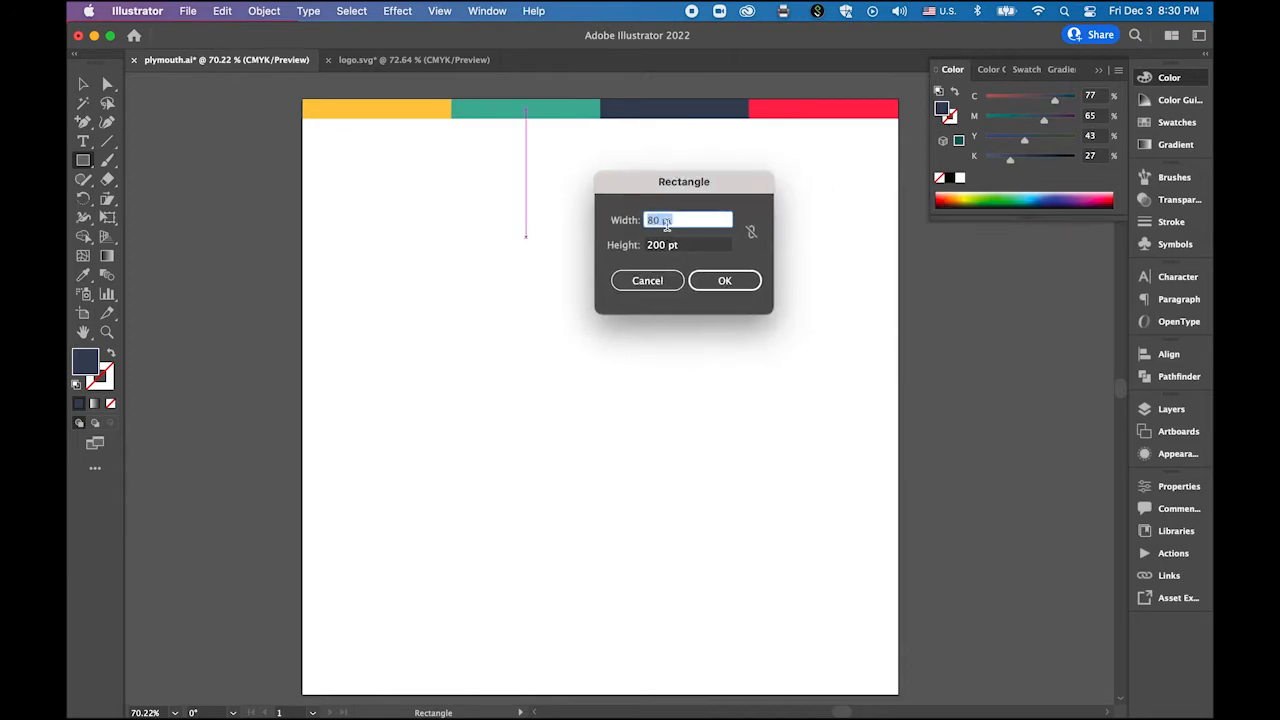
pyautogui.click(729, 283)
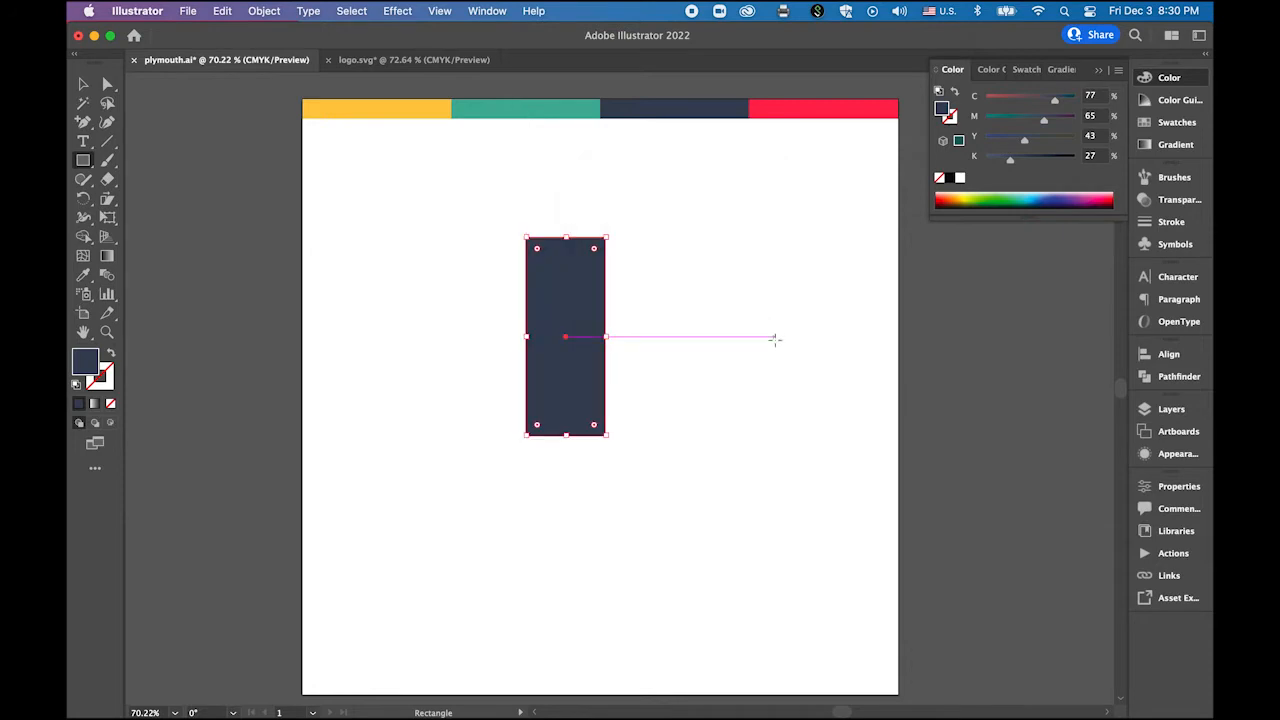
pyautogui.press('v')
pyautogui.click(403, 226)
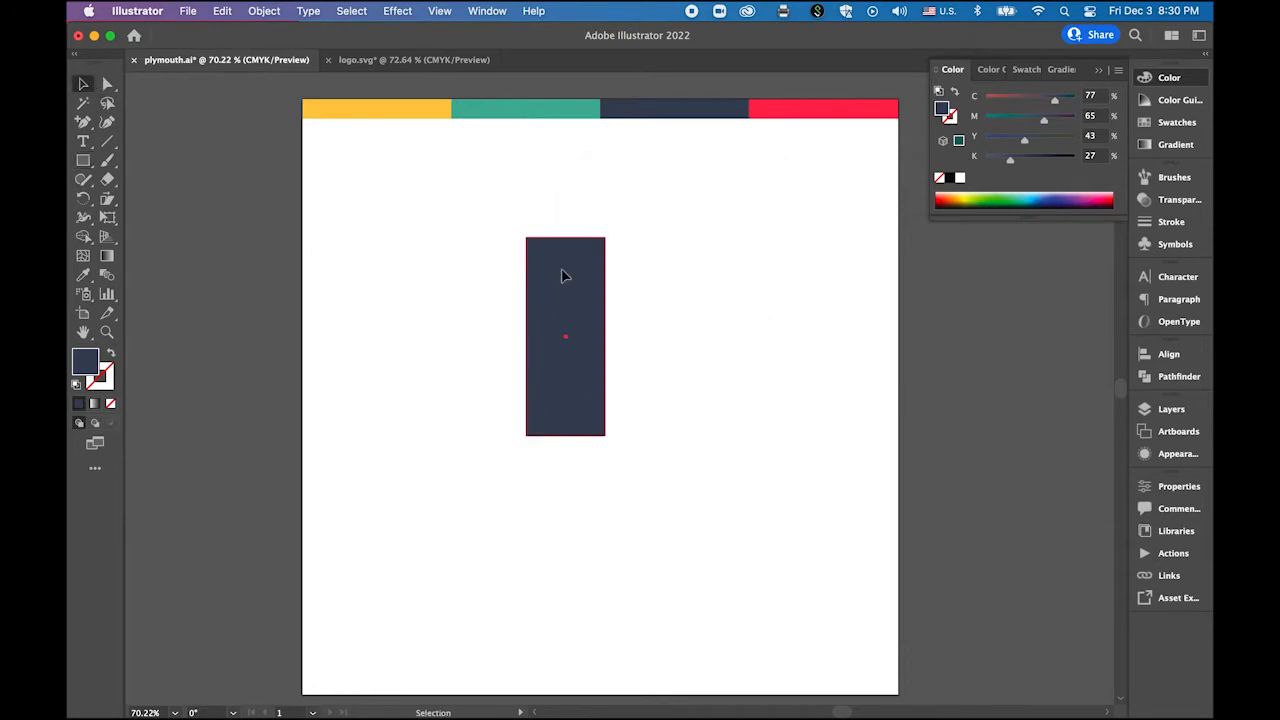
pyautogui.moveTo(561, 268); pyautogui.dragTo(597, 215)
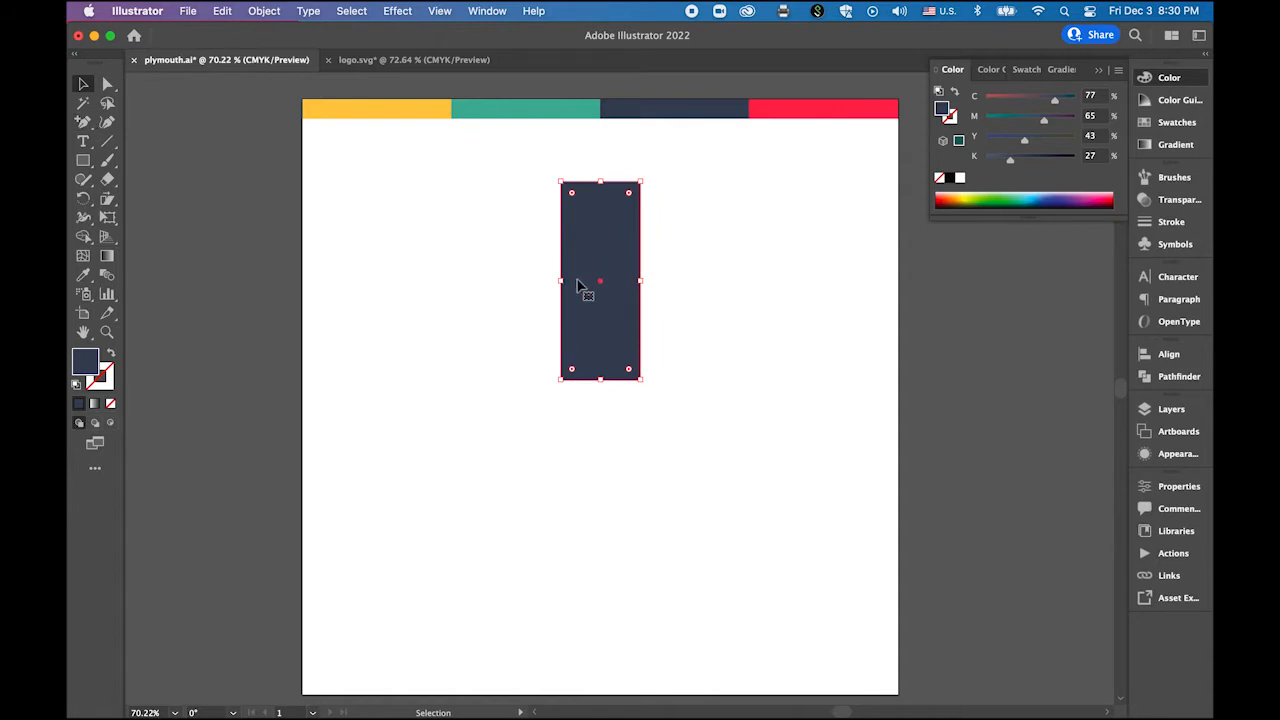
# Step: Delete the lower-right anchor point of the navy rectangle to turn it into a triangle
pyautogui.click(84, 122)
pyautogui.click(86, 128)
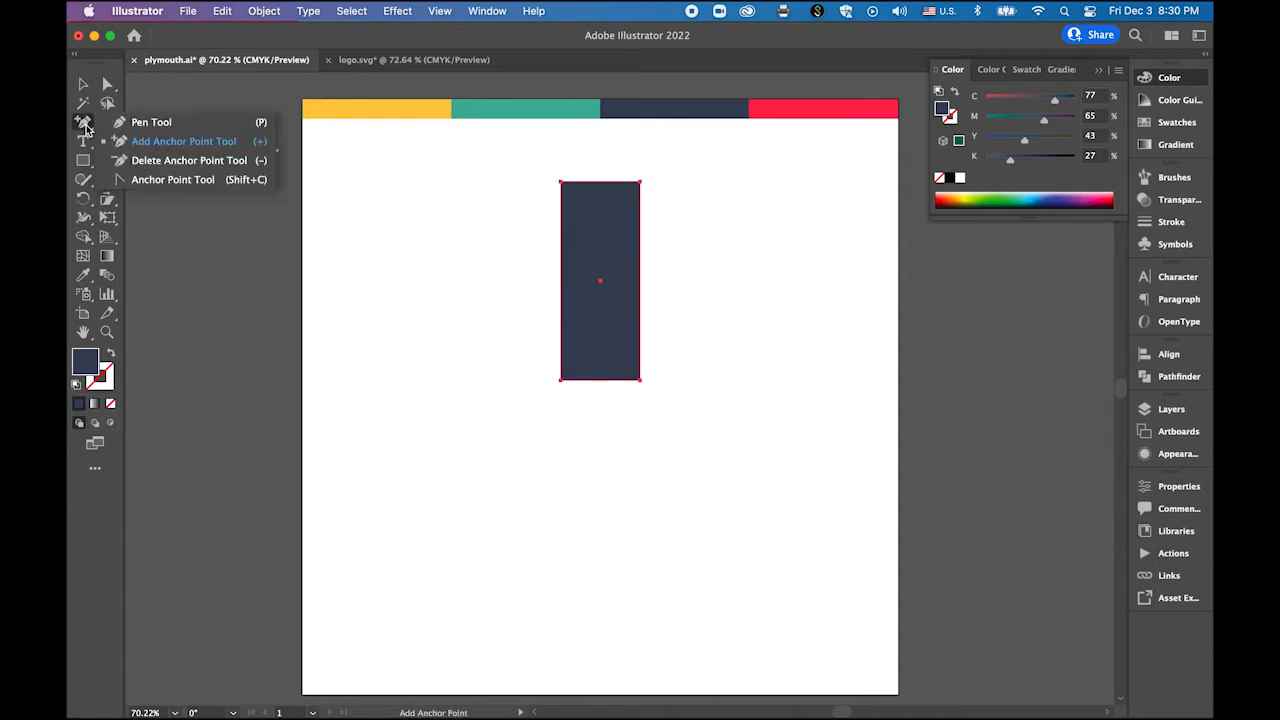
pyautogui.click(188, 161)
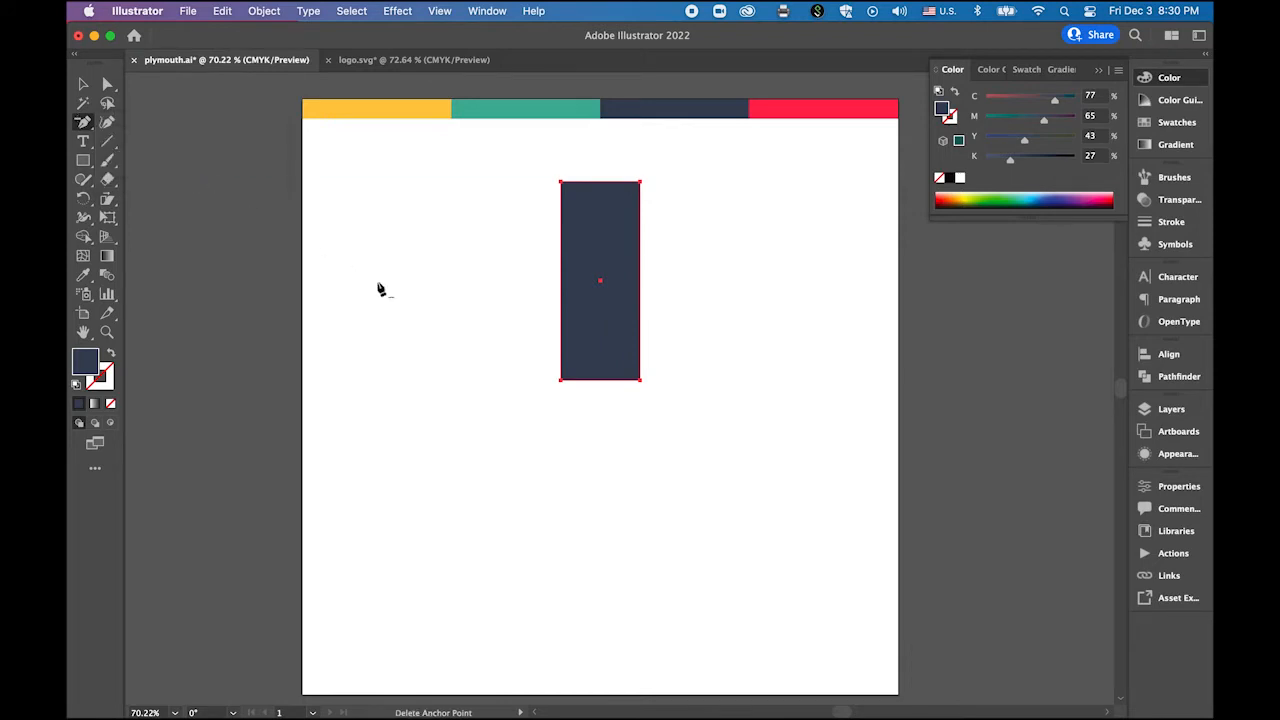
pyautogui.click(640, 380)
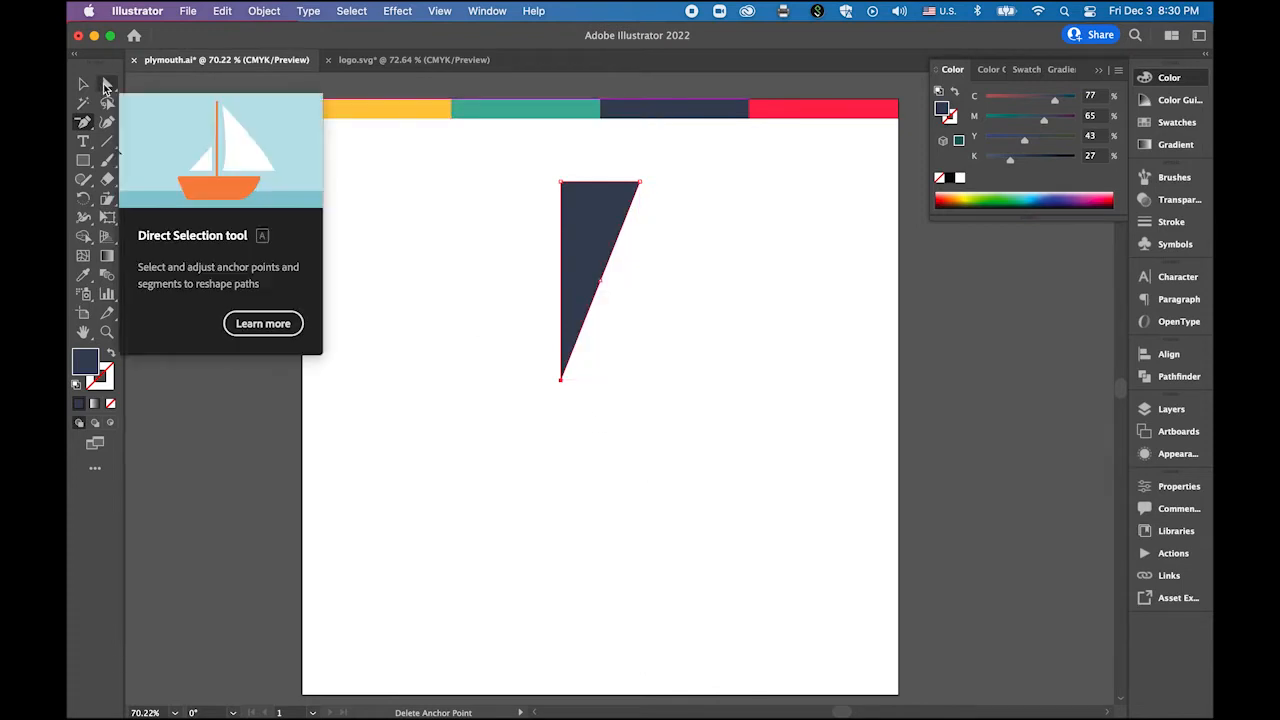
# Step: Move the triangle's bottom anchor point horizontally to the center beneath its top edge, forming a symmetrical downward wedge
pyautogui.click(107, 85)
pyautogui.click(561, 381)
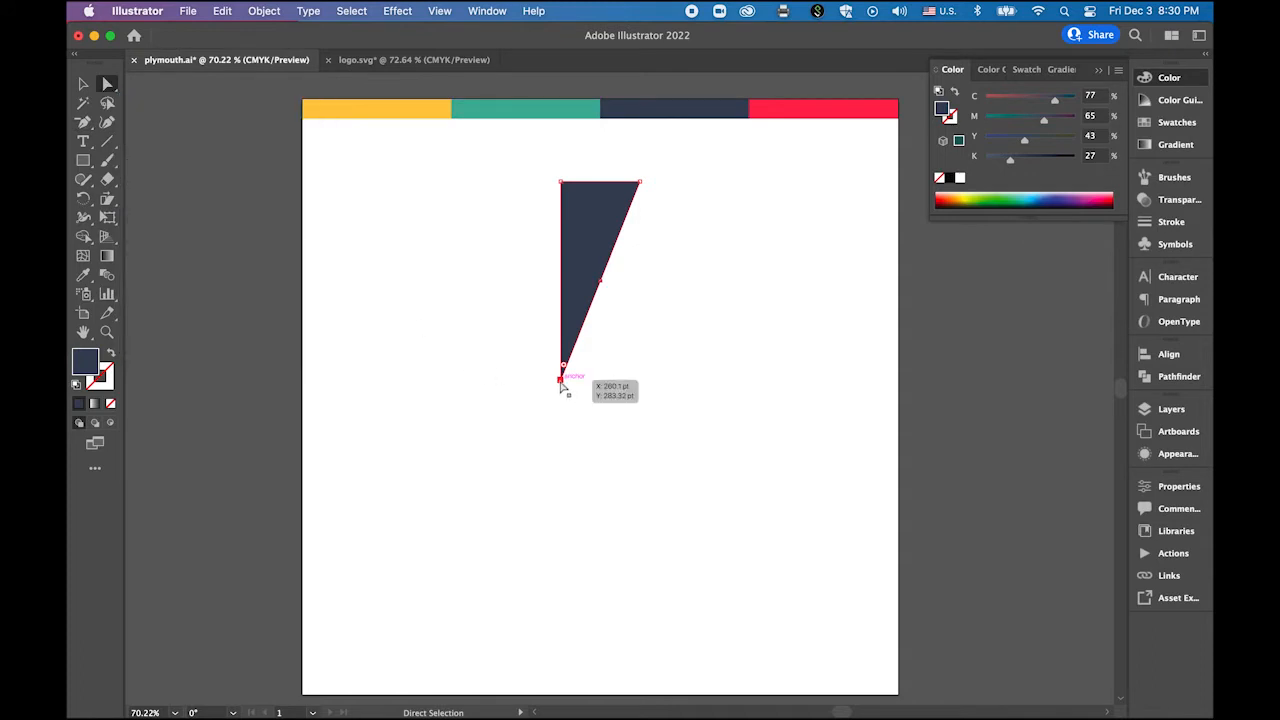
pyautogui.moveTo(561, 382); pyautogui.dragTo(600, 384)
pyautogui.press('shift')
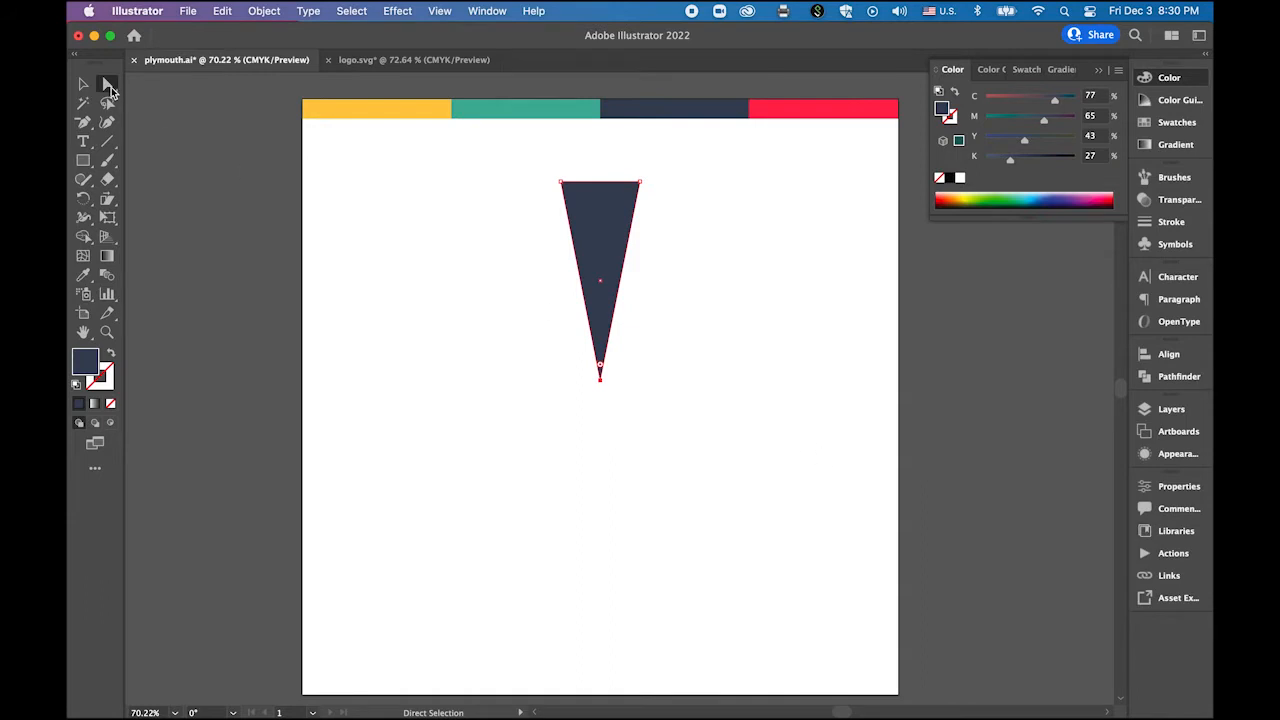
# Step: Add an anchor point at the middle of the navy wedge's top edge and raise it straight up to form a peak
pyautogui.click(83, 122)
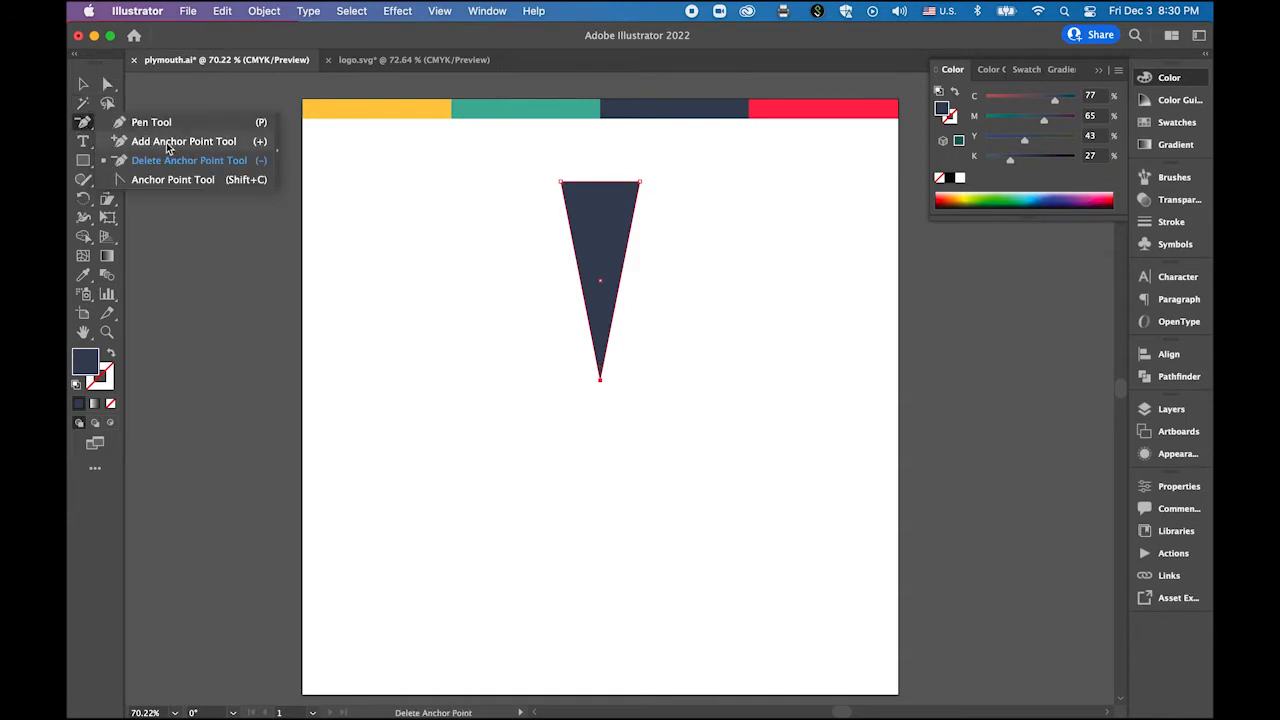
pyautogui.click(170, 141)
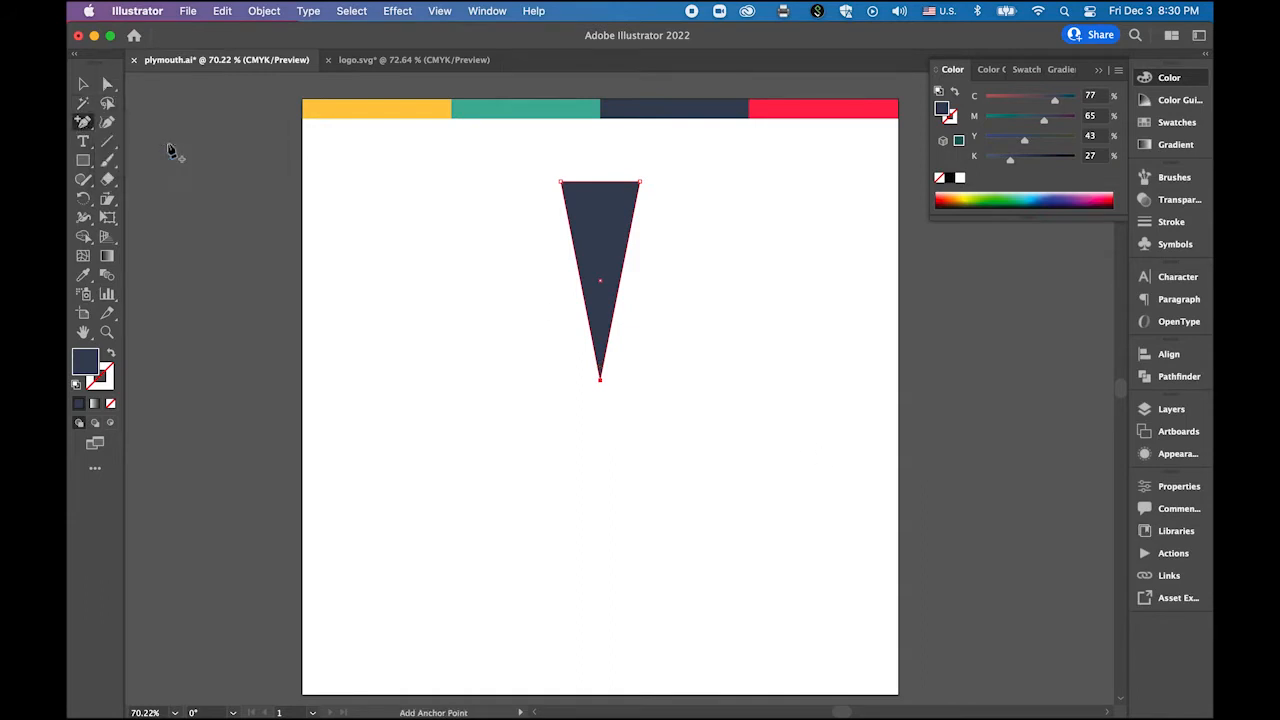
pyautogui.click(600, 182)
pyautogui.press('Up')
pyautogui.press('Up')
pyautogui.press('Up')
pyautogui.press('Up')
pyautogui.press('Up')
pyautogui.press('Up')
pyautogui.press('Up')
pyautogui.press('Up')
pyautogui.press('Up')
pyautogui.press('Up')
pyautogui.press('Up')
pyautogui.press('Up')
pyautogui.press('Up')
pyautogui.press('Up')
pyautogui.press('Up')
pyautogui.press('Up')
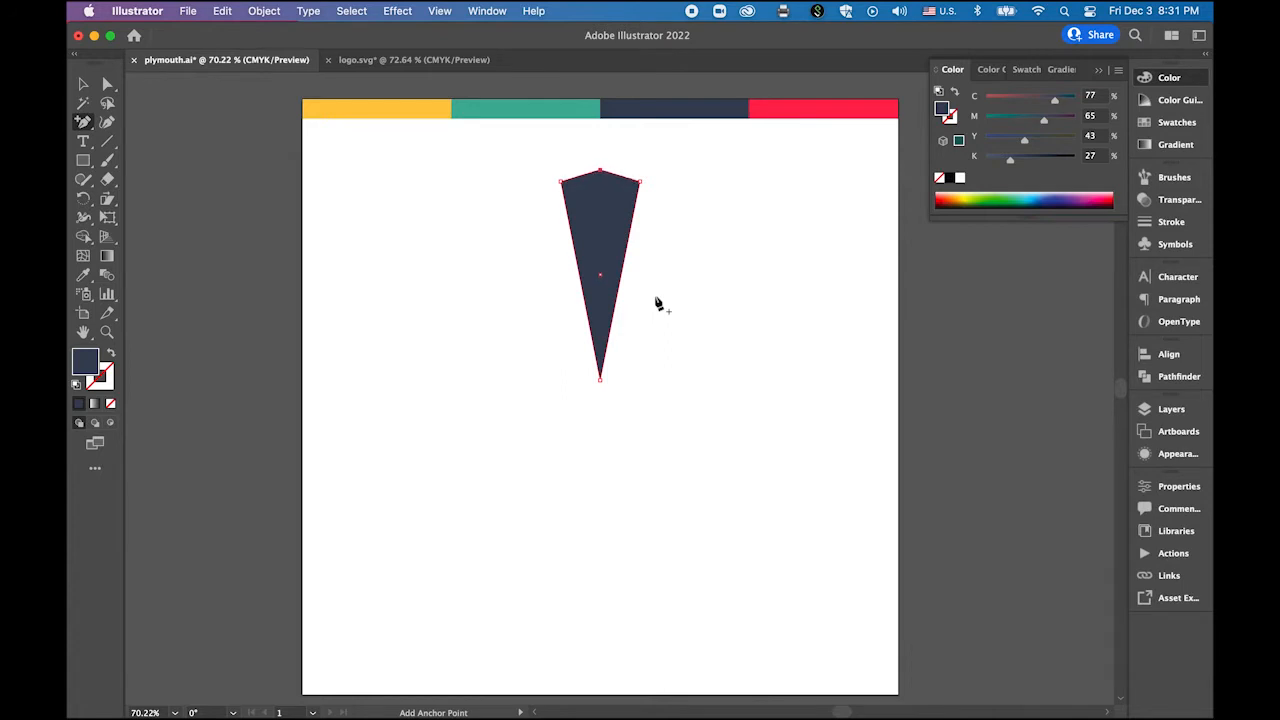
pyautogui.press('Up')
pyautogui.press('Up')
pyautogui.press('Up')
pyautogui.press('Up')
pyautogui.press('Up')
pyautogui.press('Up')
pyautogui.press('Up')
pyautogui.press('Up')
pyautogui.press('Up')
pyautogui.press('Up')
pyautogui.press('Up')
pyautogui.press('Up')
pyautogui.press('Up')
pyautogui.press('Up')
pyautogui.press('Up')
pyautogui.press('Up')
pyautogui.press('Up')
pyautogui.press('Up')
pyautogui.press('Up')
pyautogui.press('Up')
pyautogui.press('Up')
pyautogui.press('Up')
pyautogui.press('Up')
pyautogui.press('Up')
pyautogui.press('Up')
pyautogui.press('Up')
pyautogui.press('Up')
pyautogui.press('Up')
pyautogui.press('Up')
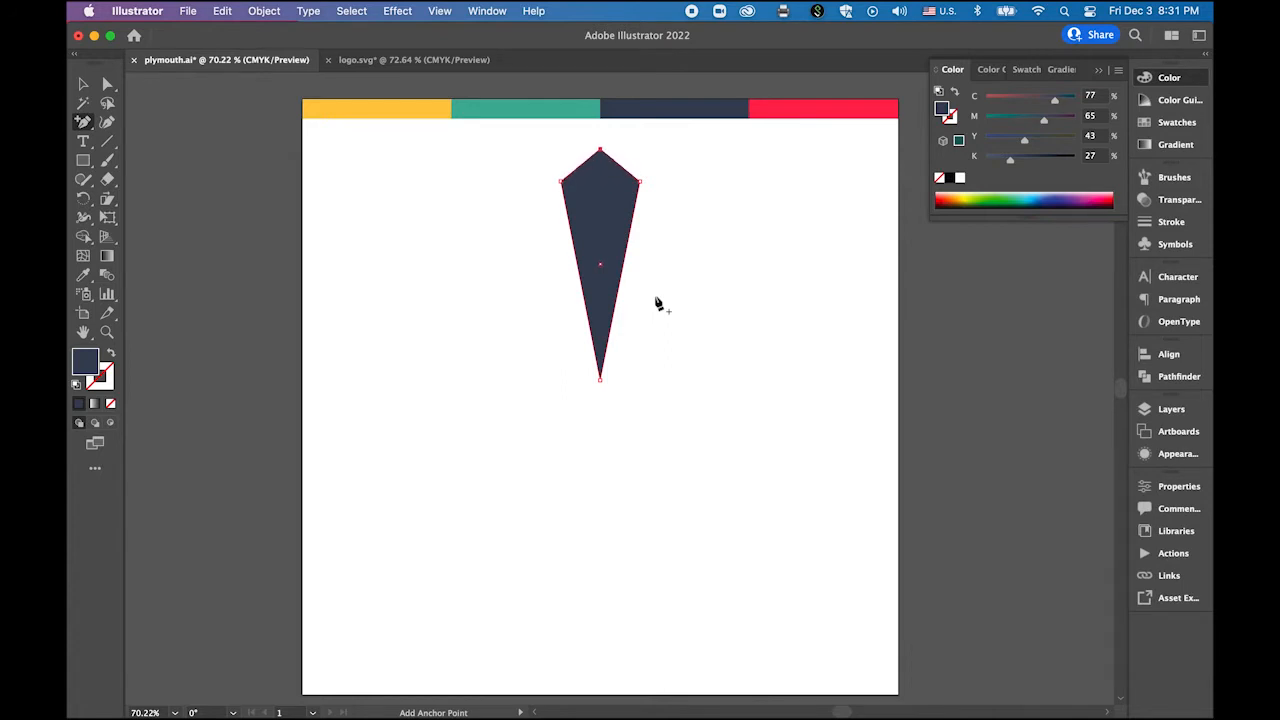
pyautogui.click(83, 84)
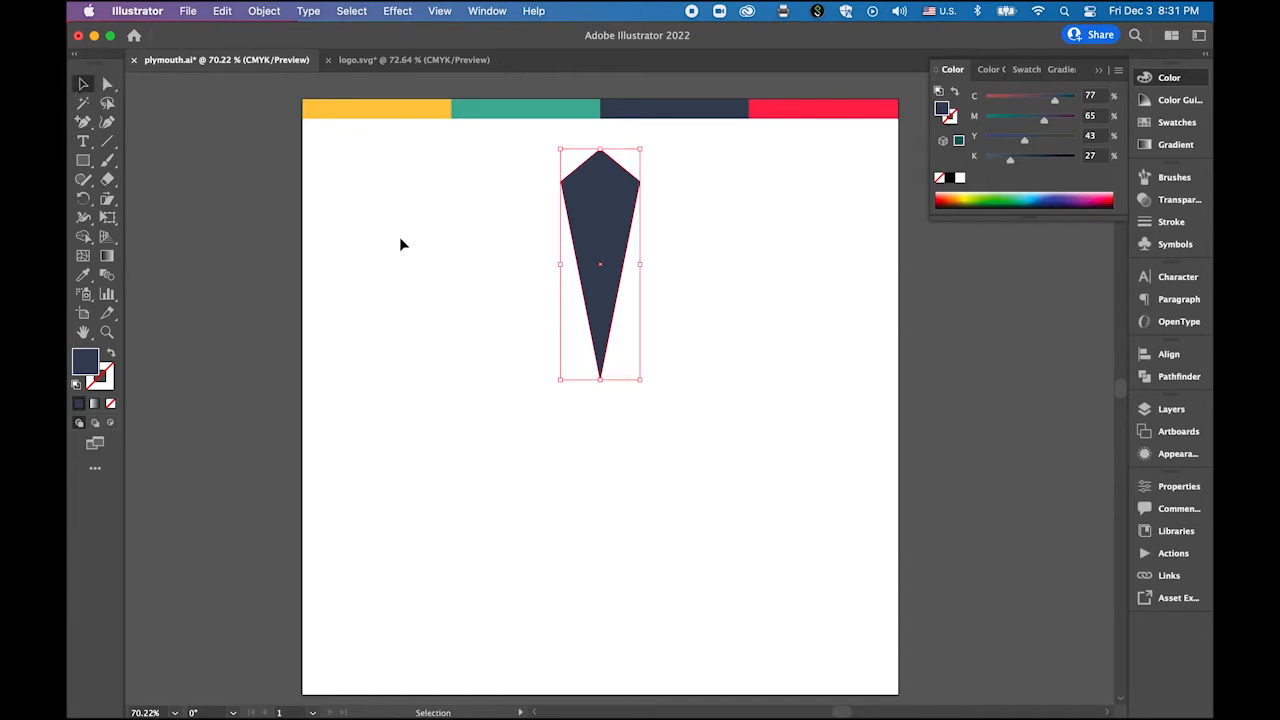
pyautogui.click(400, 239)
# Step: Create a copy of the pointed navy wedge rotated 20° around its bottom tip
pyautogui.click(603, 200)
pyautogui.click(84, 199)
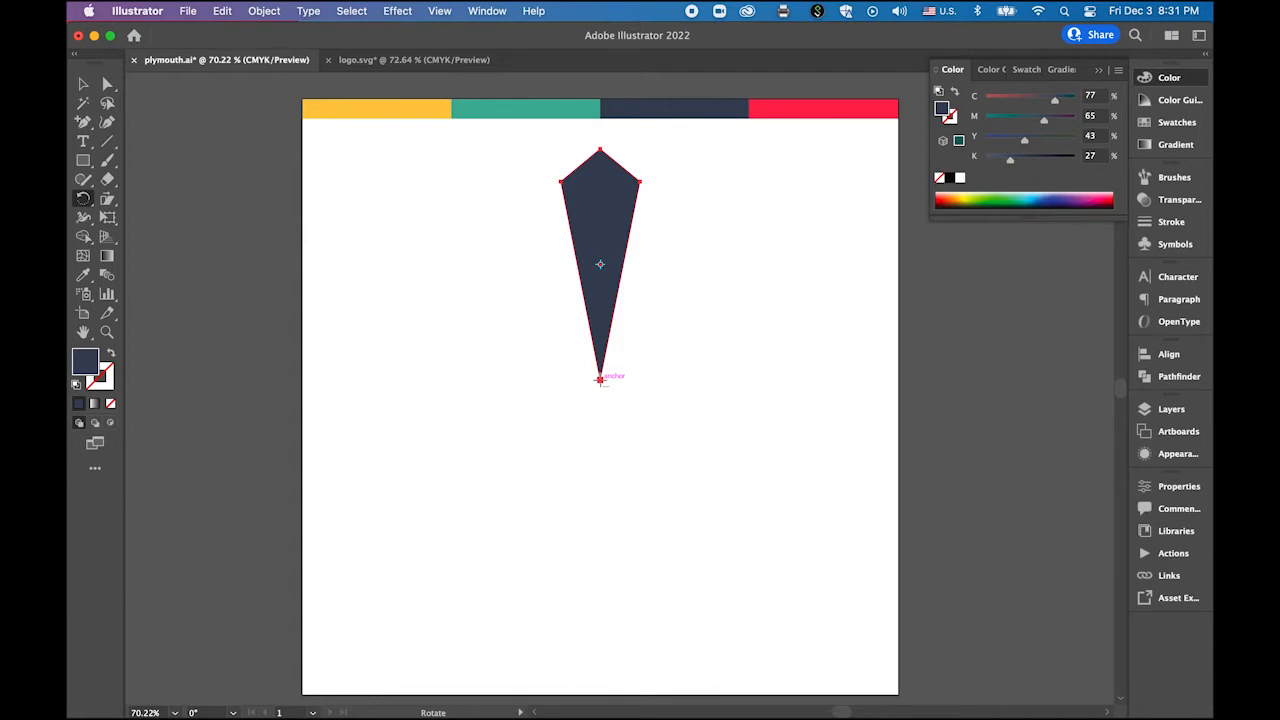
pyautogui.keyDown('alt'); pyautogui.click(600, 379); pyautogui.keyUp('alt')
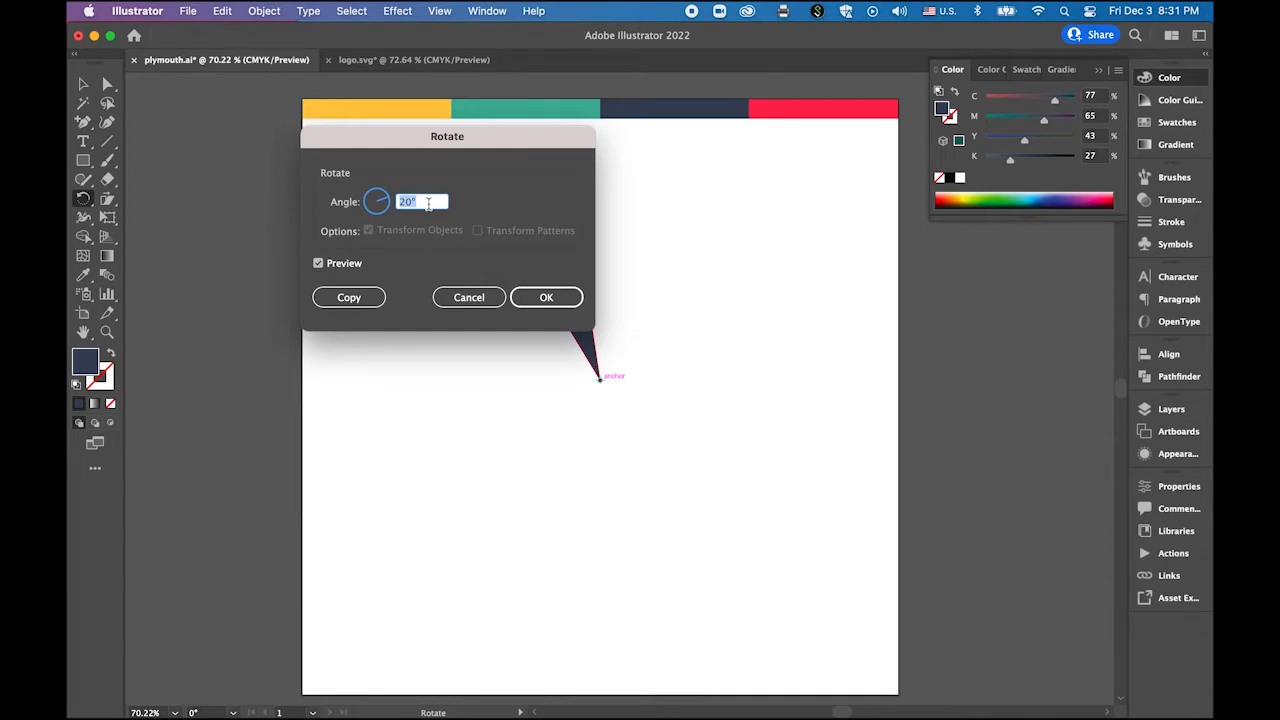
pyautogui.click(349, 298)
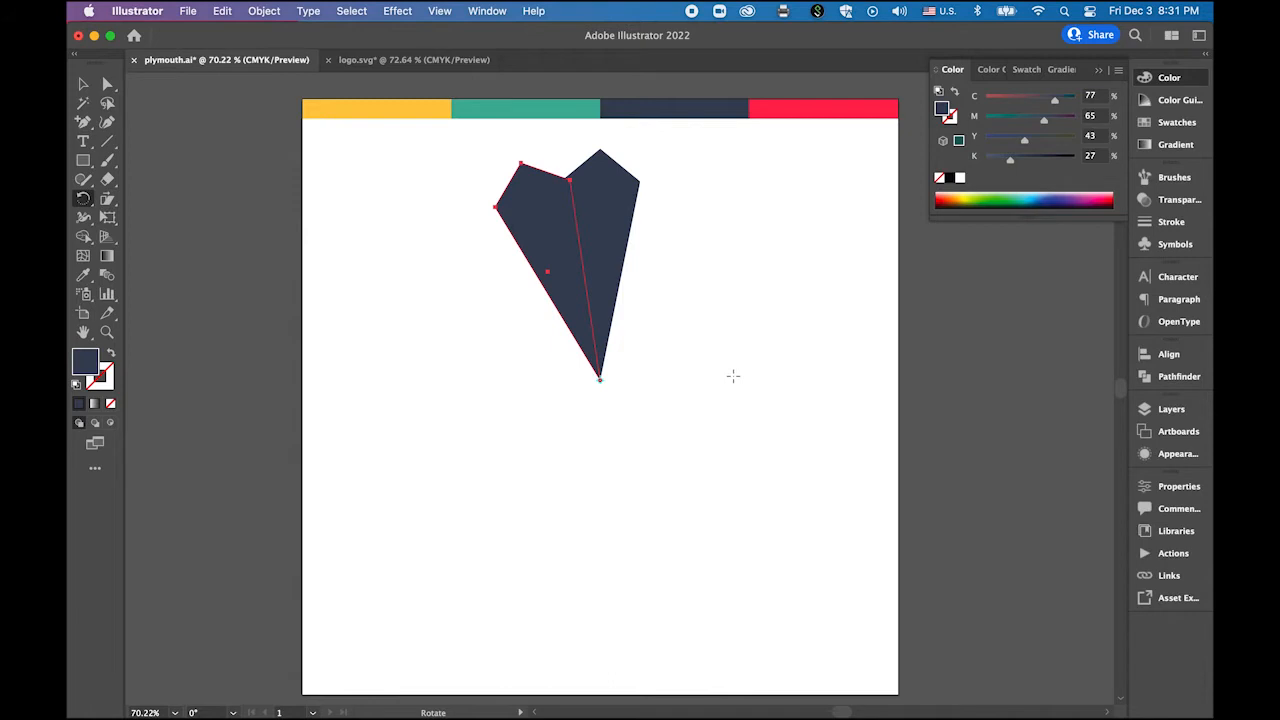
# Step: Repeat the 20° rotated copy around the full circle to complete an 18-point starburst
pyautogui.press('v')
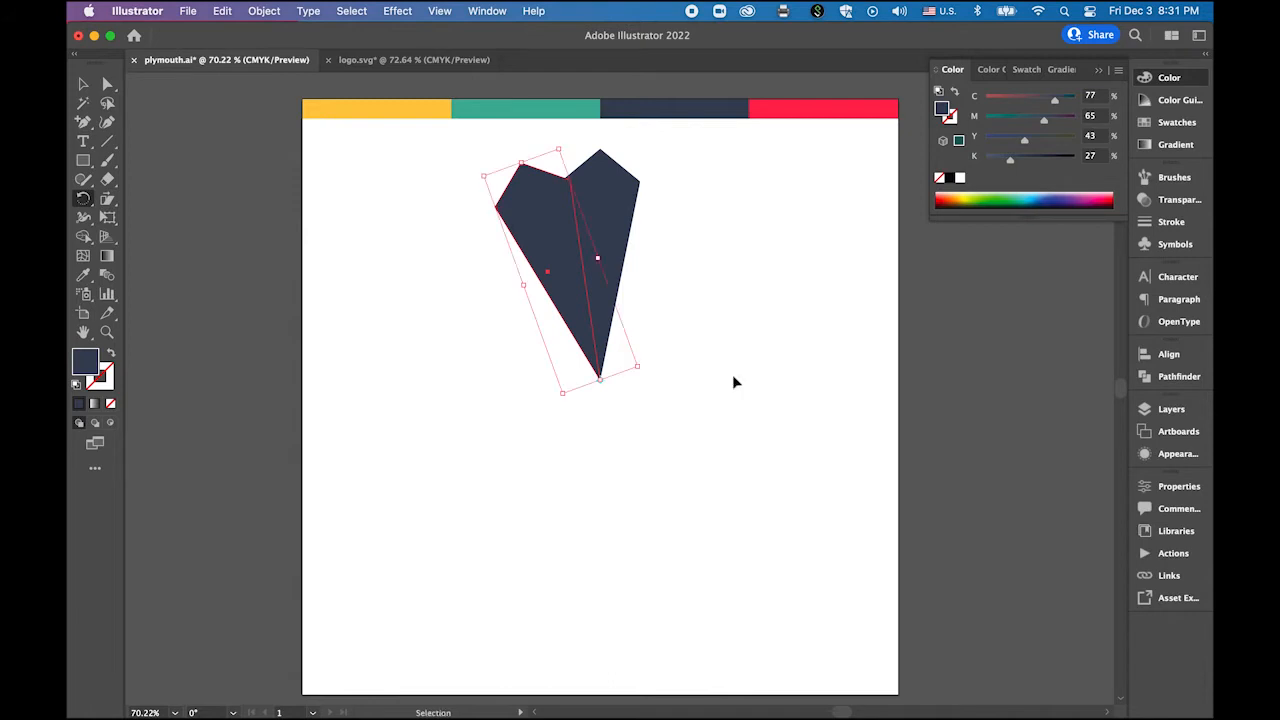
pyautogui.press('super+d')
pyautogui.press('super+d')
pyautogui.press('super+d')
pyautogui.press('super+d')
pyautogui.press('super+d')
pyautogui.press('super+d')
pyautogui.press('super+d')
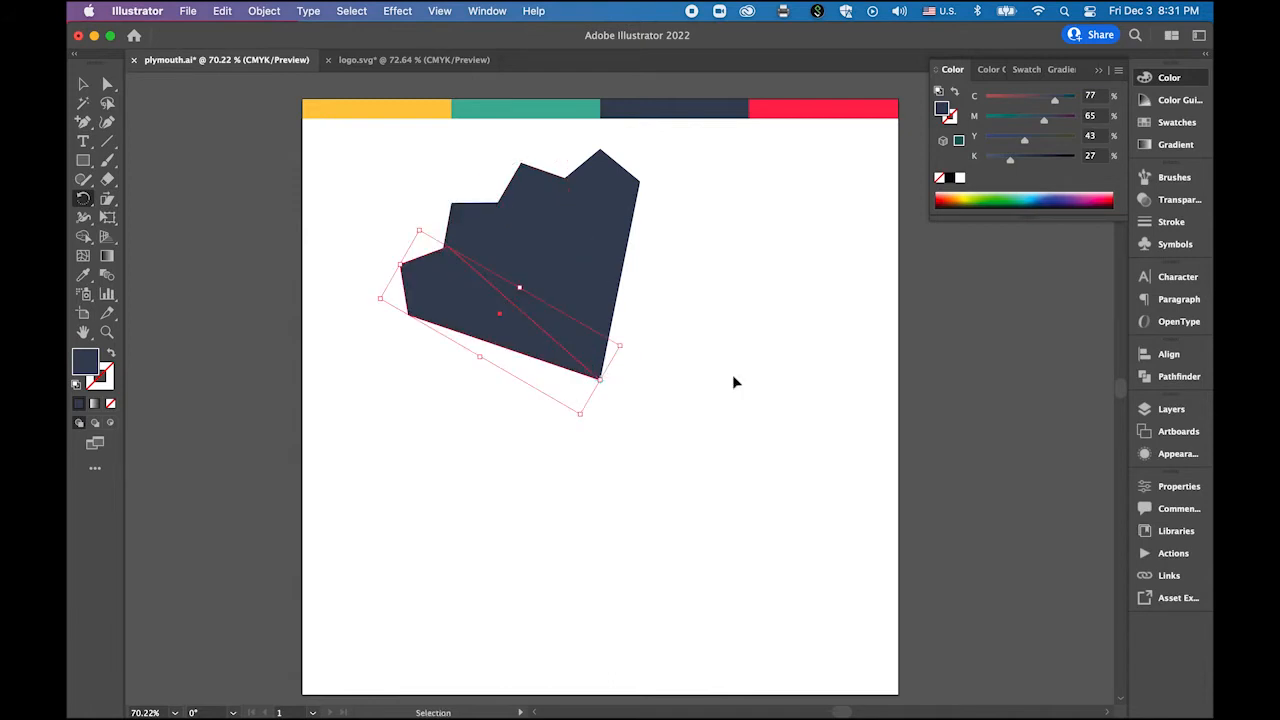
pyautogui.press('super+d')
pyautogui.press('super+d')
pyautogui.press('super+d')
pyautogui.press('super+d')
pyautogui.press('super+d')
pyautogui.press('super+d')
pyautogui.press('super+d')
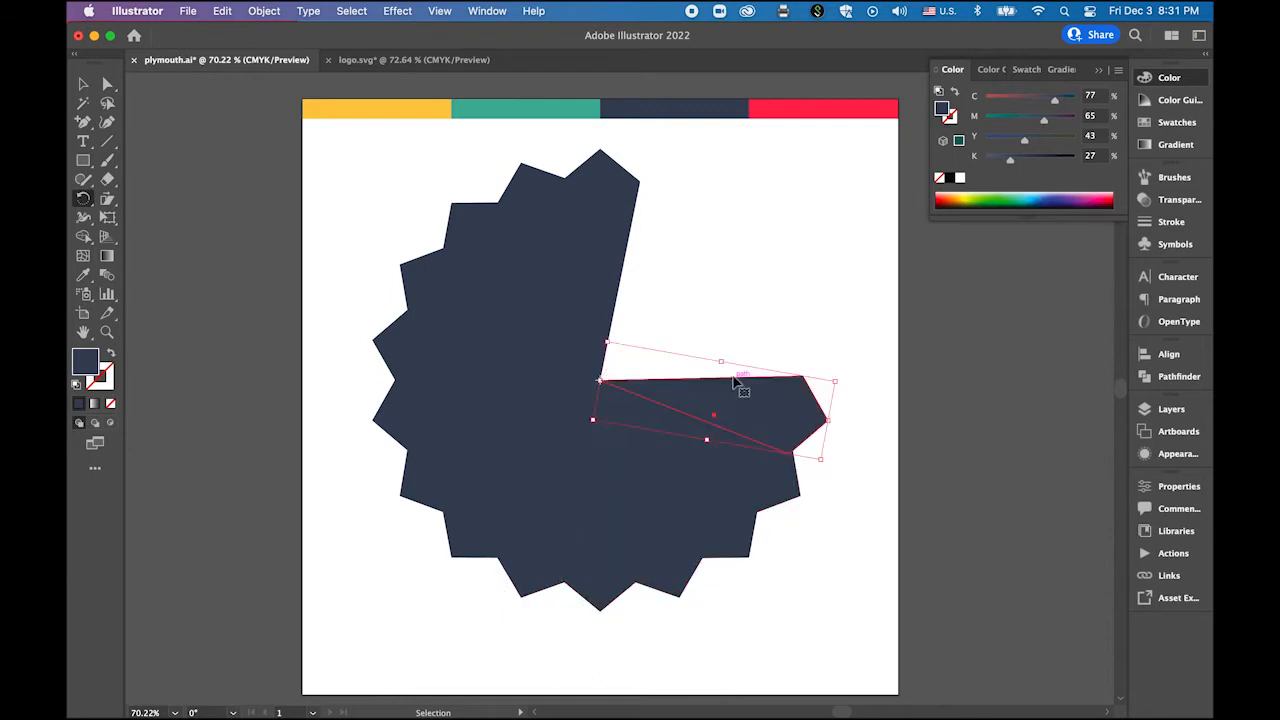
pyautogui.press('r')
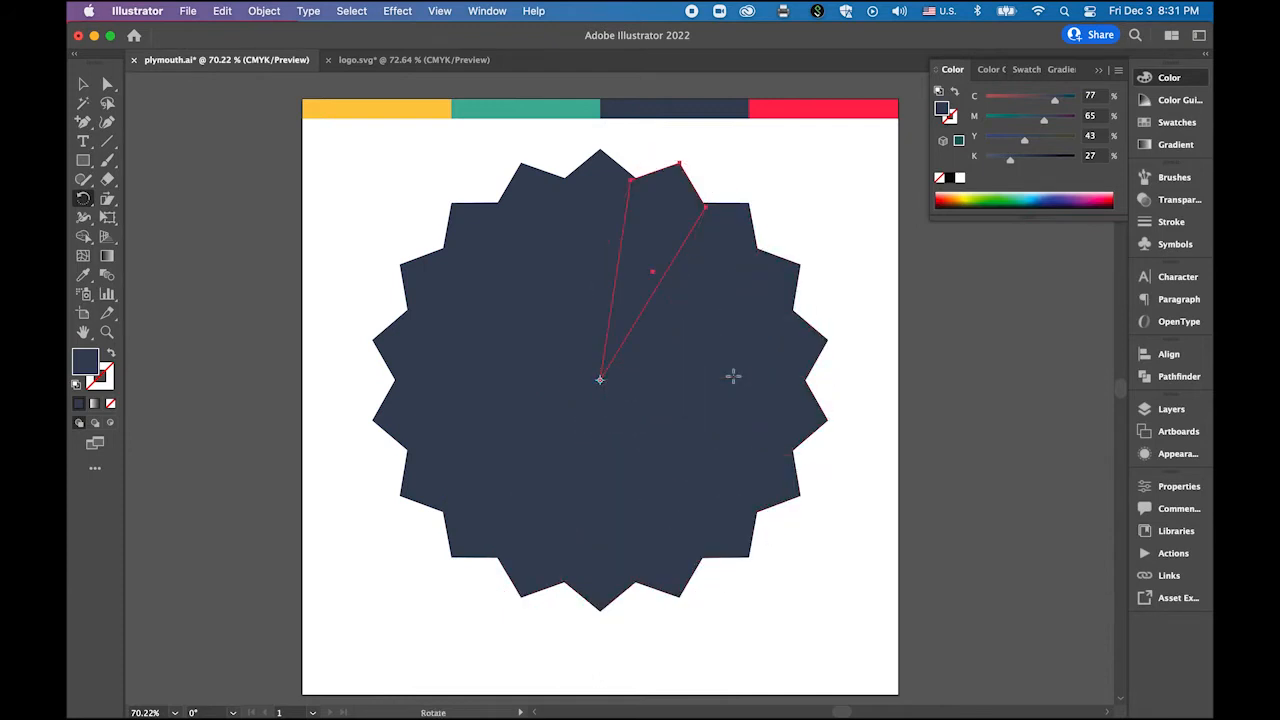
# Step: Select all the navy wedges and unite them into a single starburst shape with Pathfinder
pyautogui.click(83, 84)
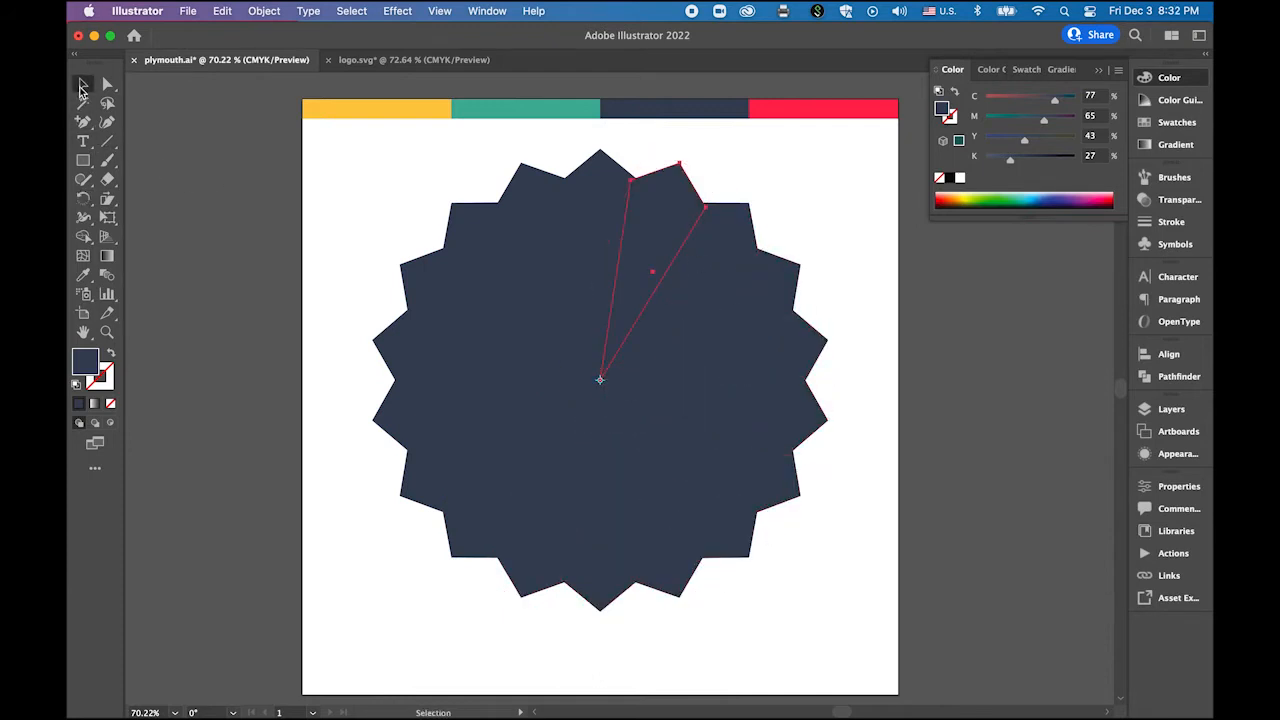
pyautogui.click(354, 158)
pyautogui.moveTo(351, 141); pyautogui.dragTo(852, 620)
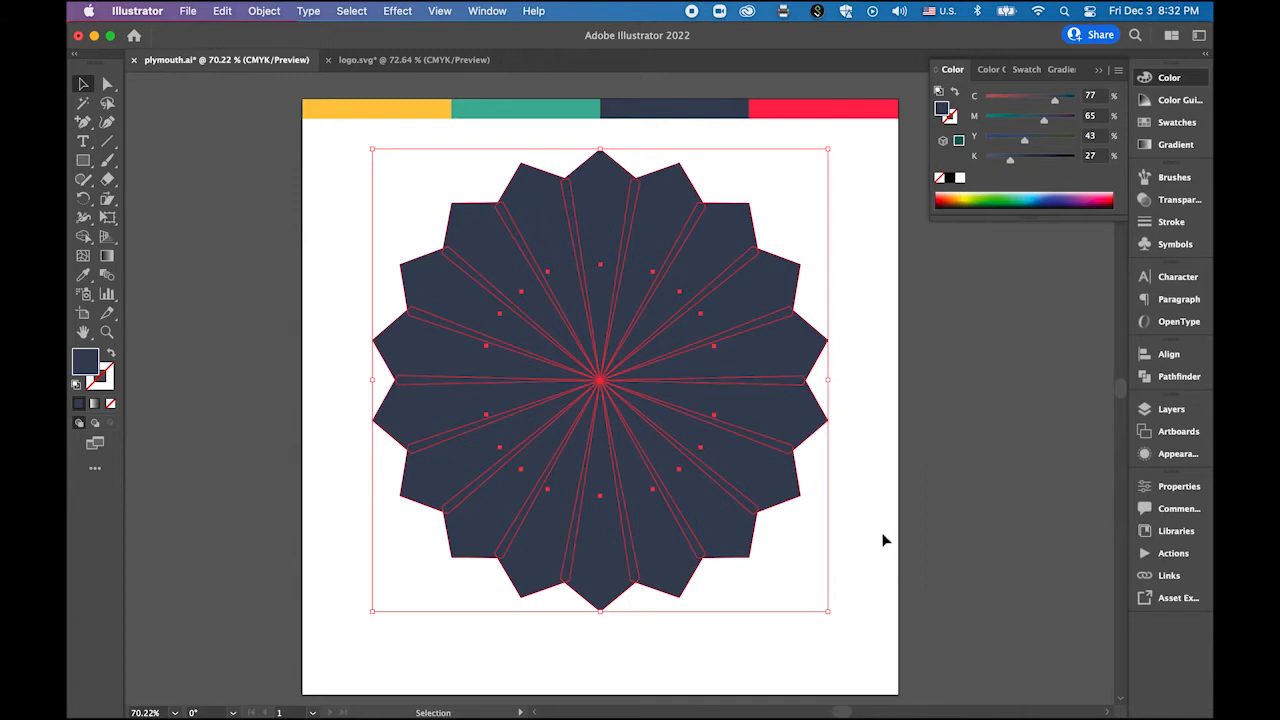
pyautogui.click(1190, 380)
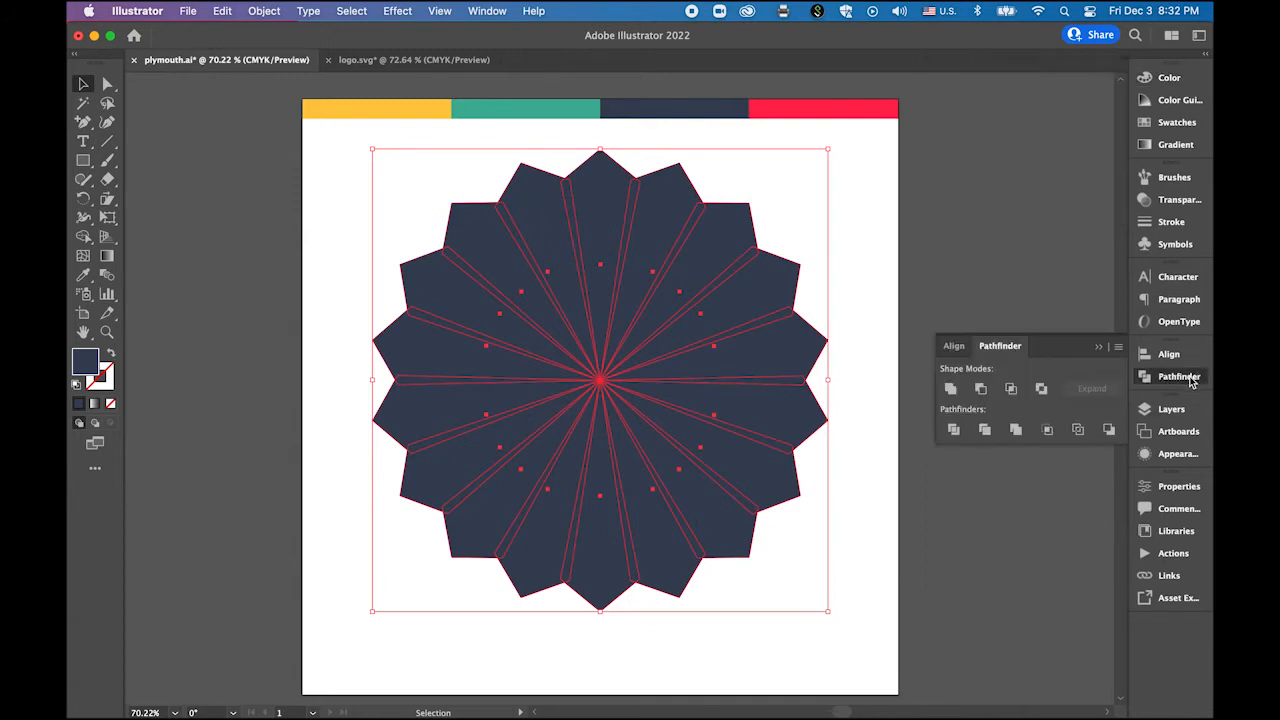
pyautogui.click(951, 389)
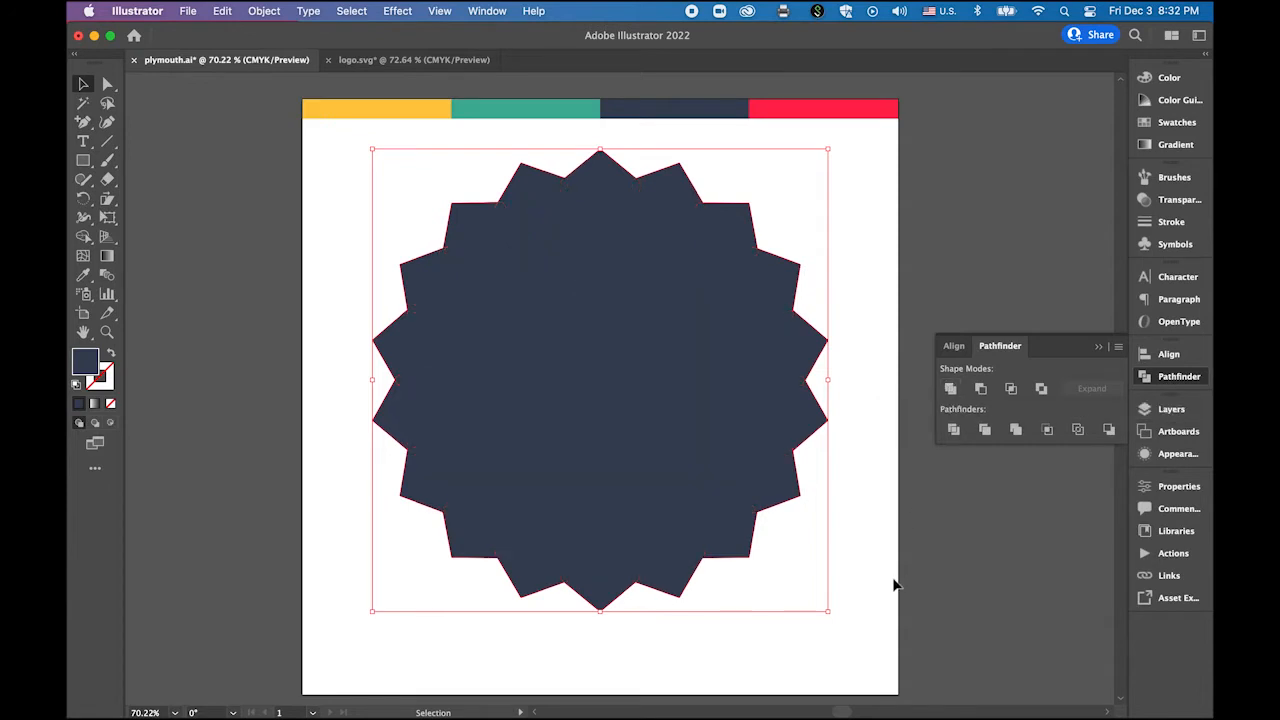
pyautogui.click(1096, 347)
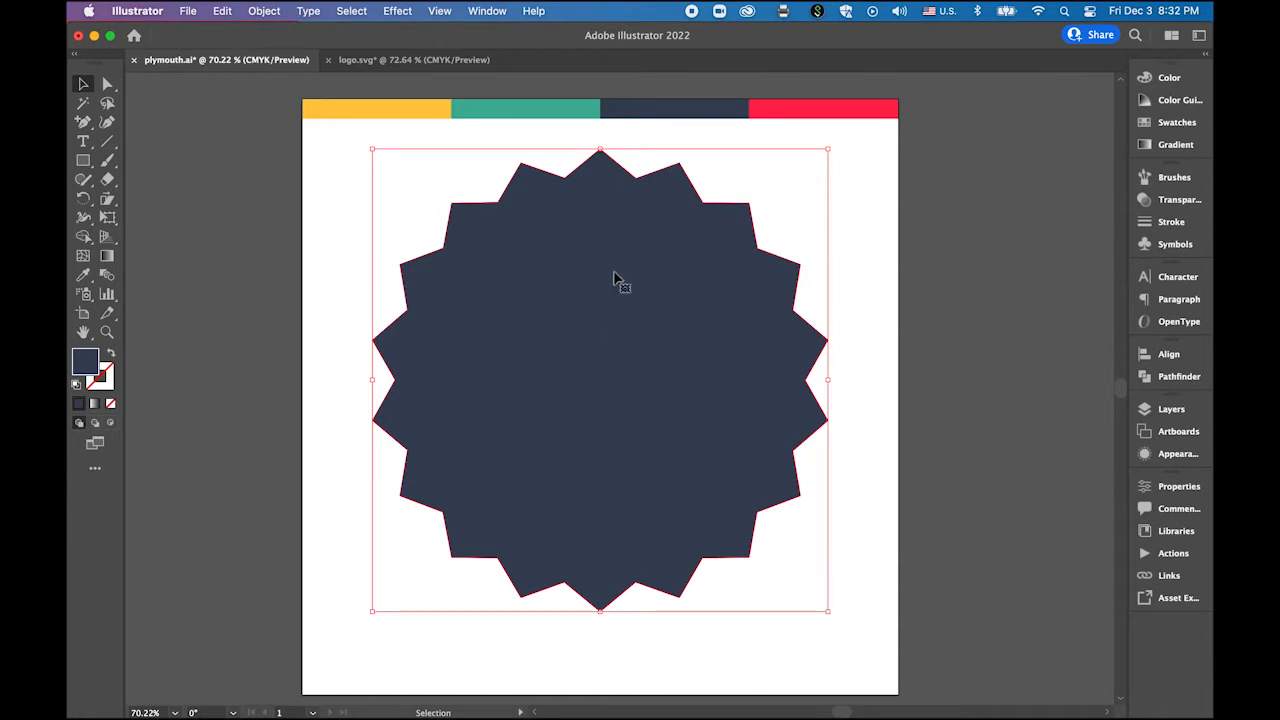
# Step: Round all the starburst's corners into a smooth scalloped edge and move the badge slightly down on the artboard
pyautogui.click(107, 85)
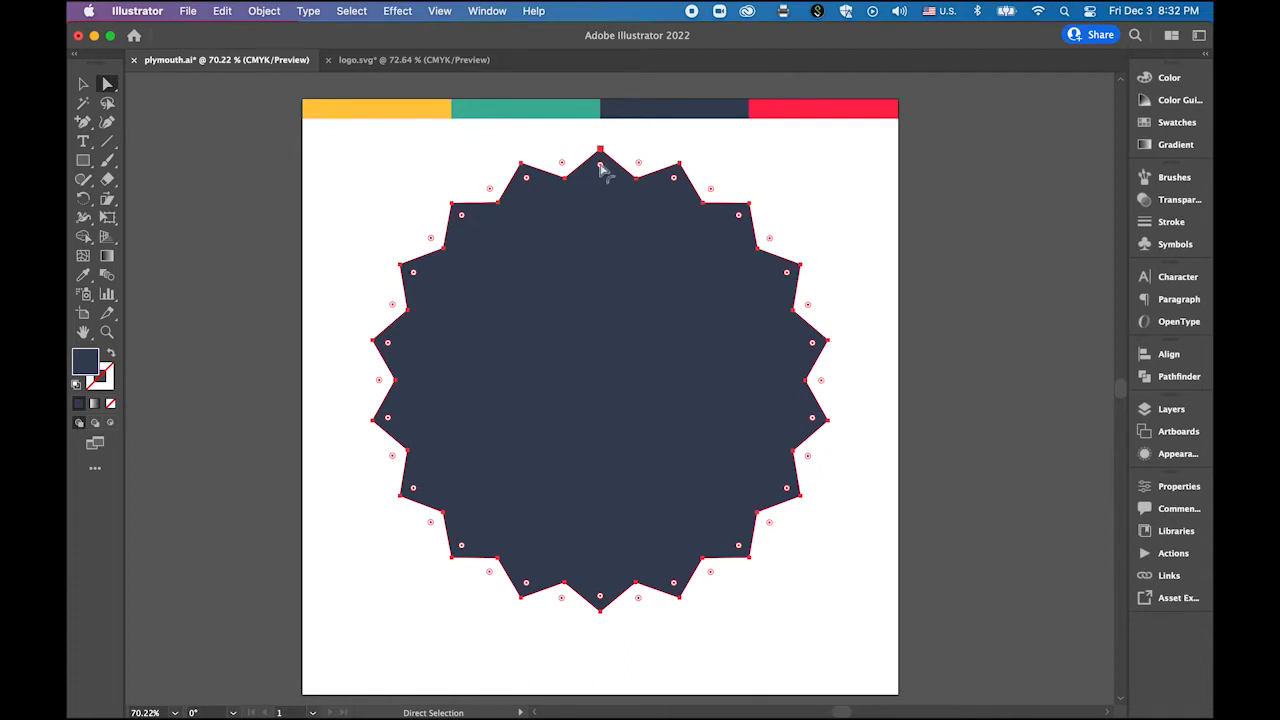
pyautogui.moveTo(601, 167); pyautogui.dragTo(605, 192)
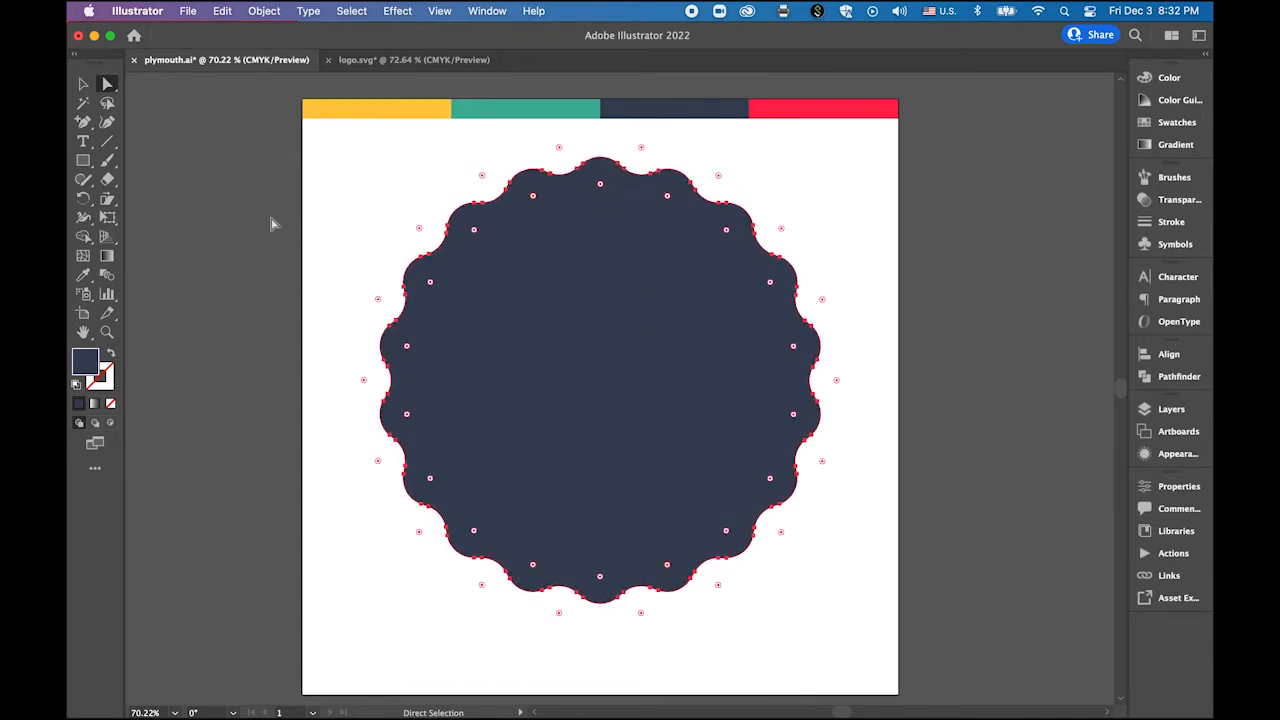
pyautogui.click(96, 88)
pyautogui.click(338, 170)
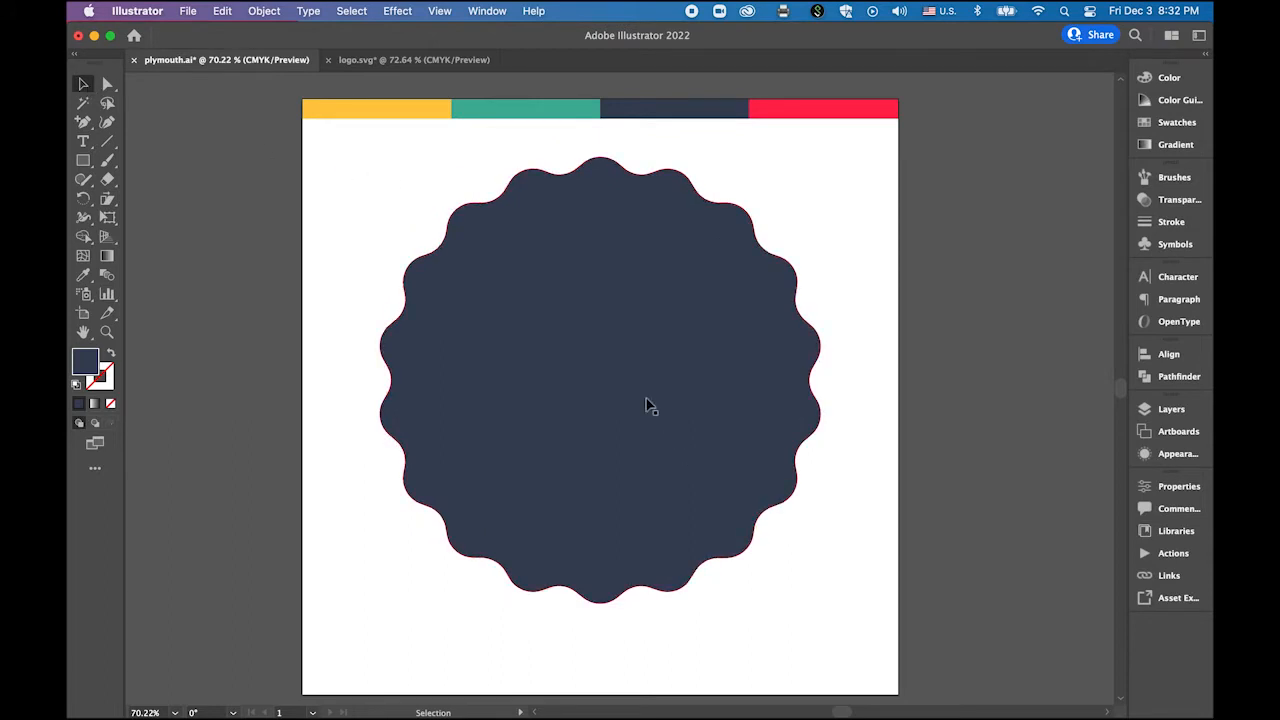
pyautogui.moveTo(646, 406); pyautogui.dragTo(646, 422)
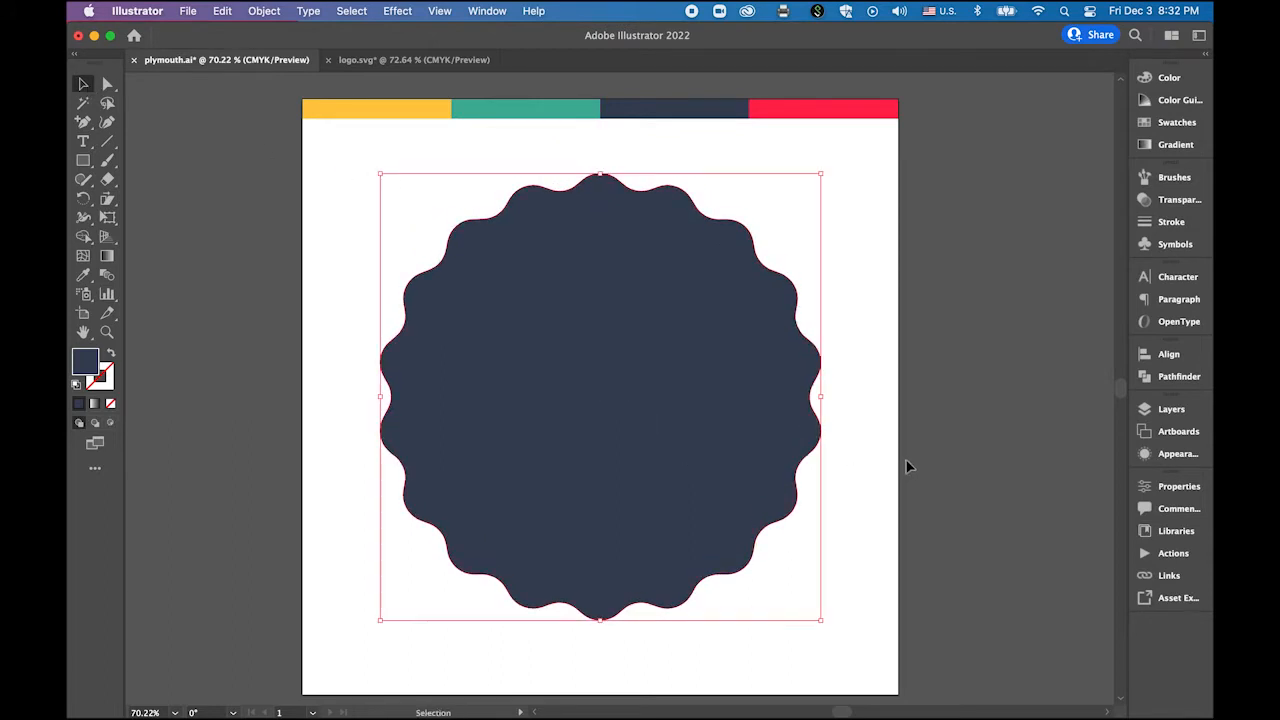
pyautogui.click(880, 443)
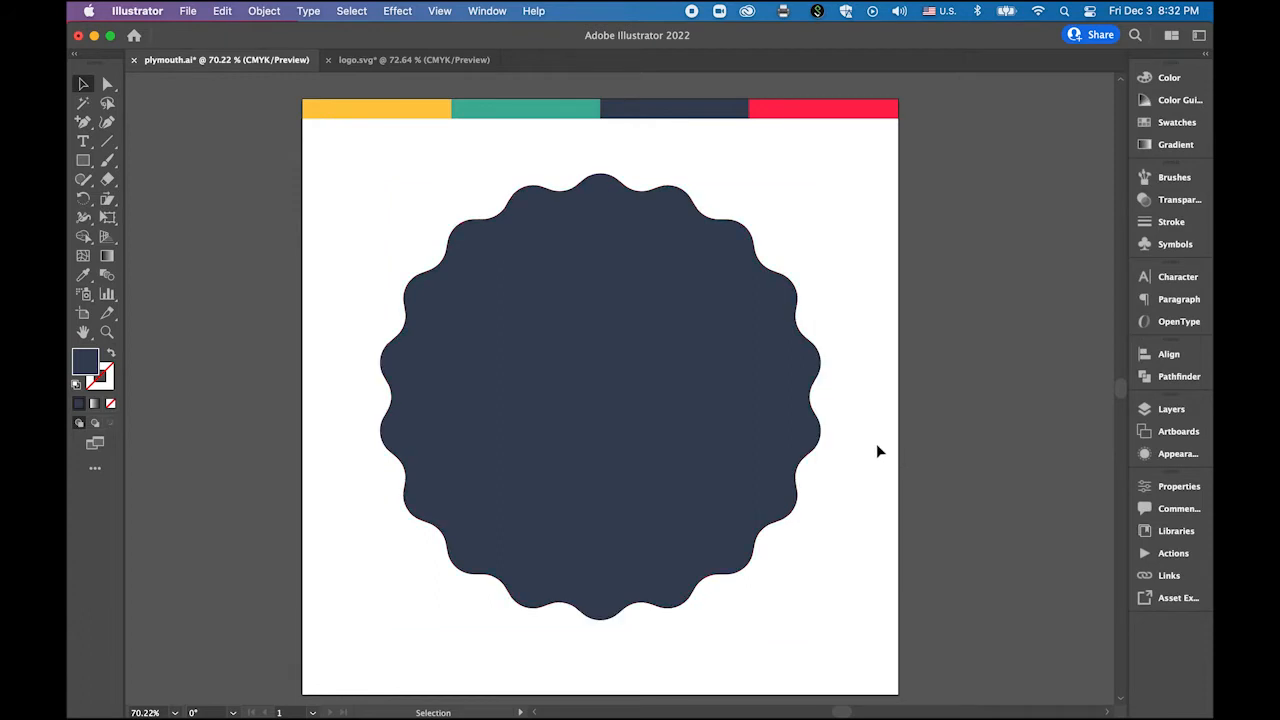
# Step: Draw a circle about 383 pt wide from the badge's center, with a white fill and no stroke
pyautogui.click(84, 162)
pyautogui.click(162, 200)
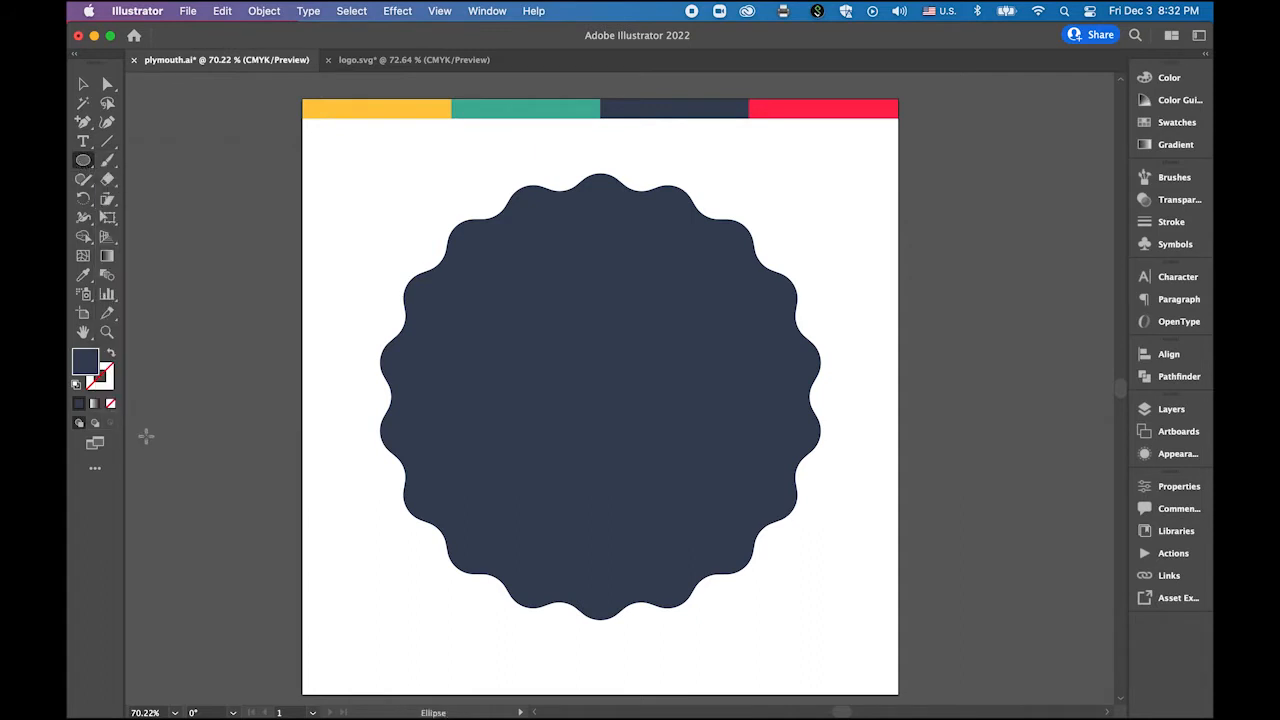
pyautogui.click(75, 387)
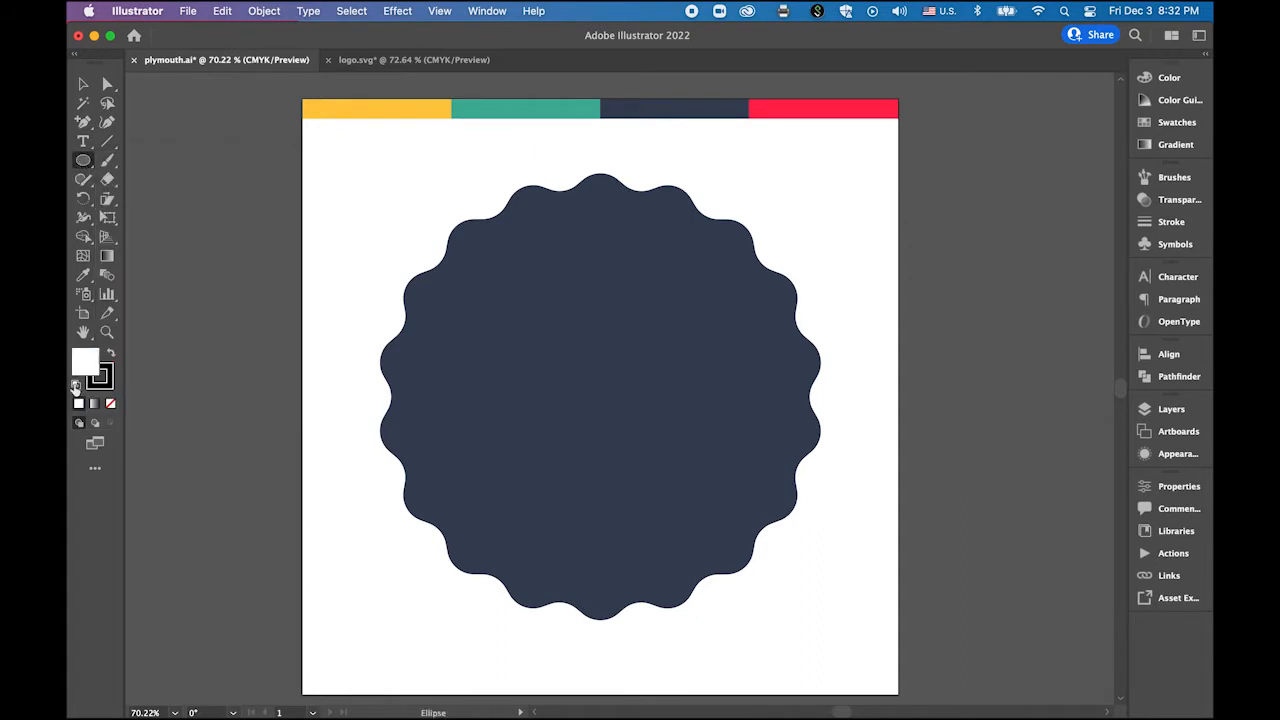
pyautogui.click(110, 385)
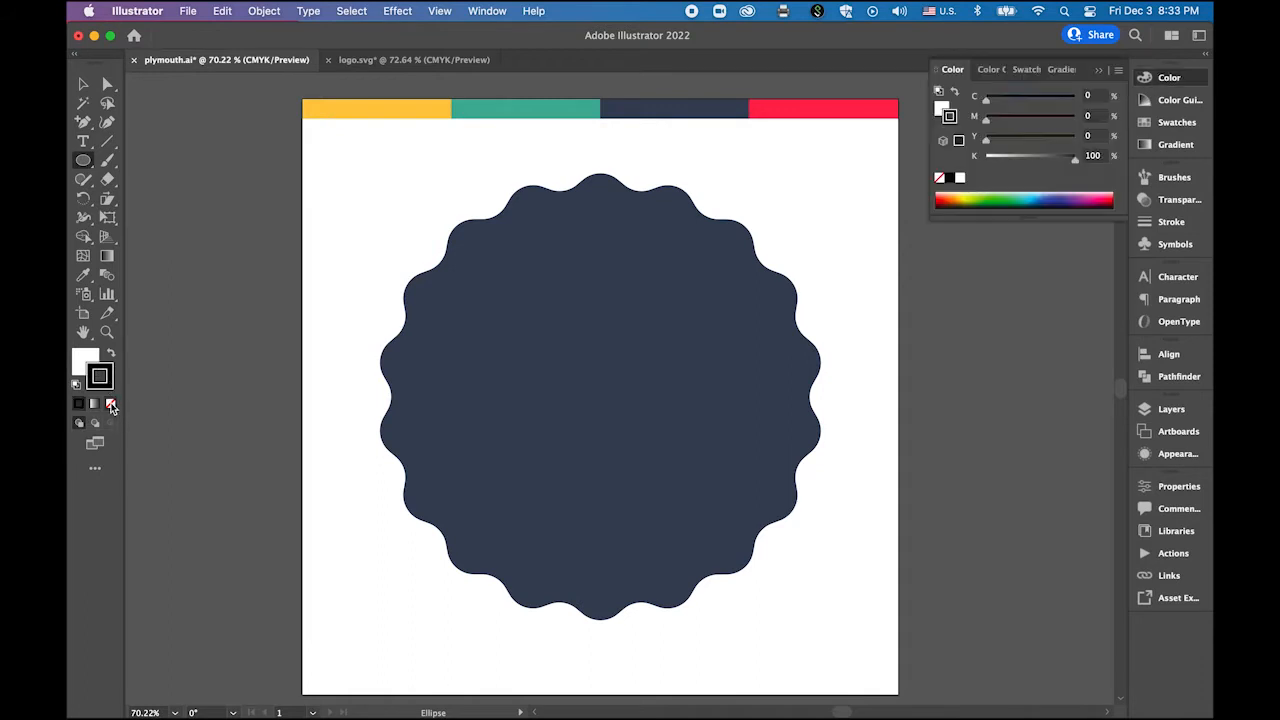
pyautogui.click(110, 403)
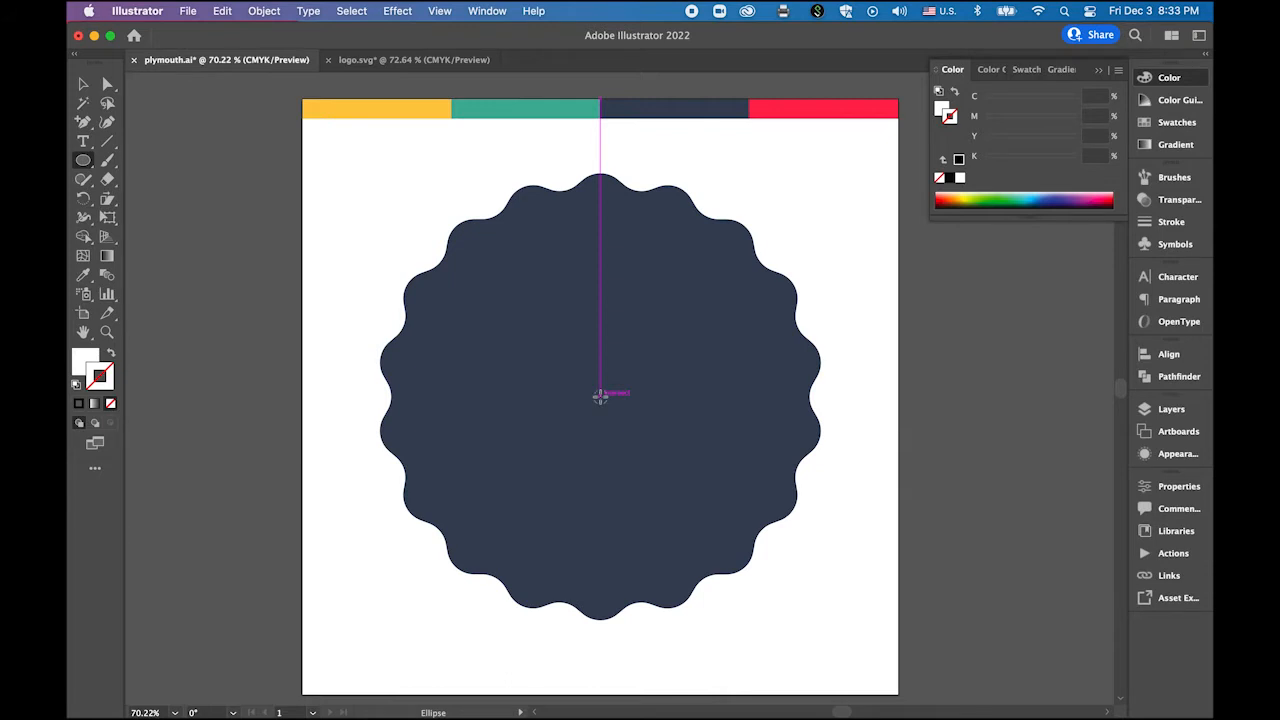
pyautogui.moveTo(600, 396); pyautogui.dragTo(791, 567)
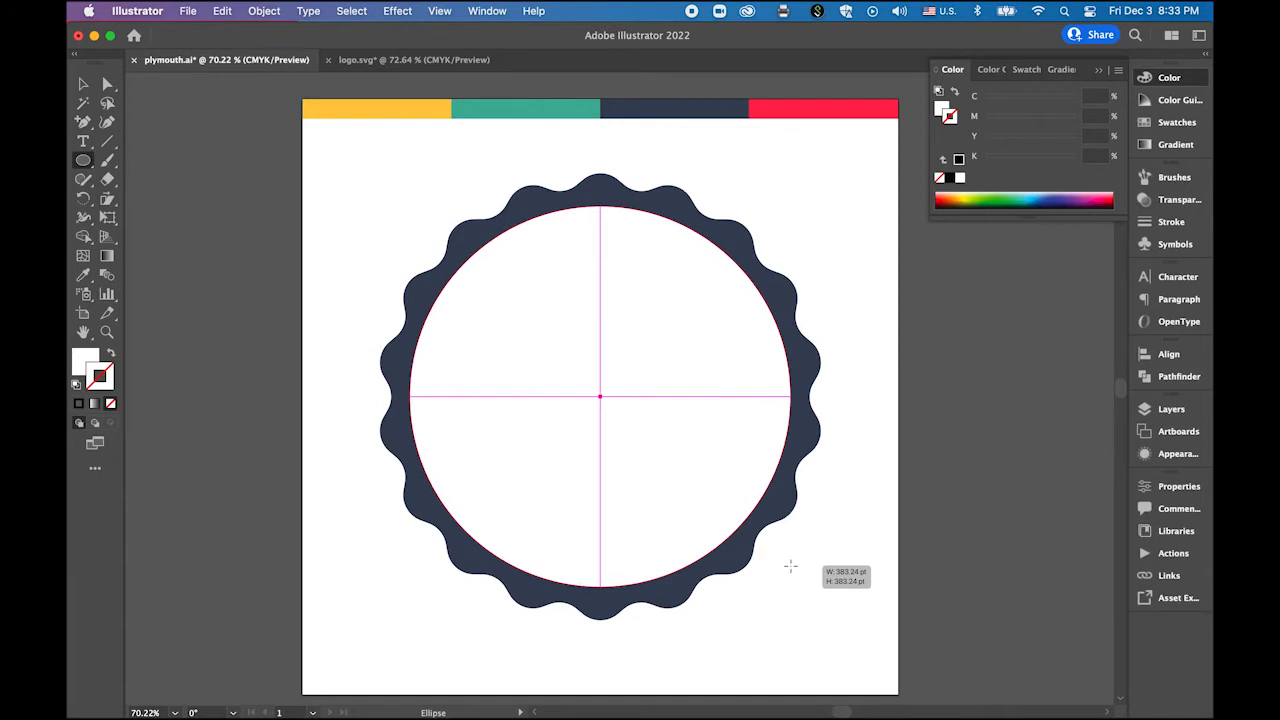
pyautogui.moveTo(790, 567); pyautogui.dragTo(790, 567)
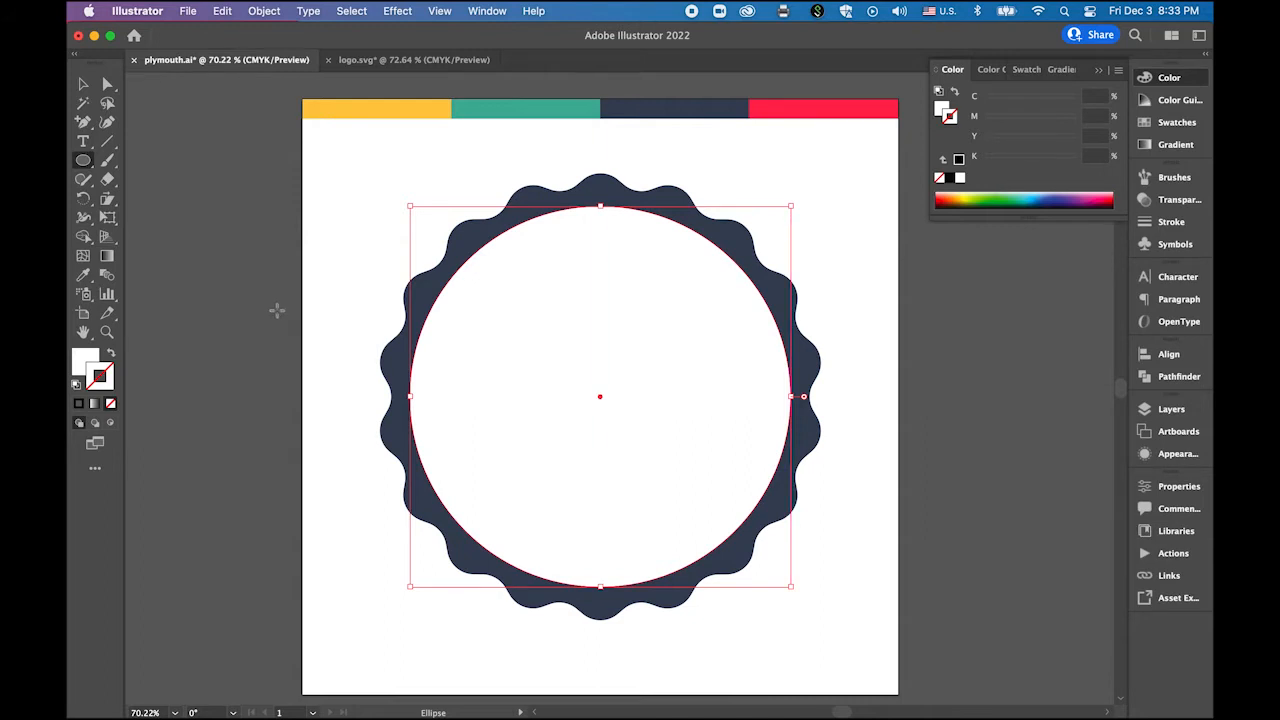
# Step: Copy the white circle, paste it in front, and scale the duplicate down slightly around its center
pyautogui.click(222, 11)
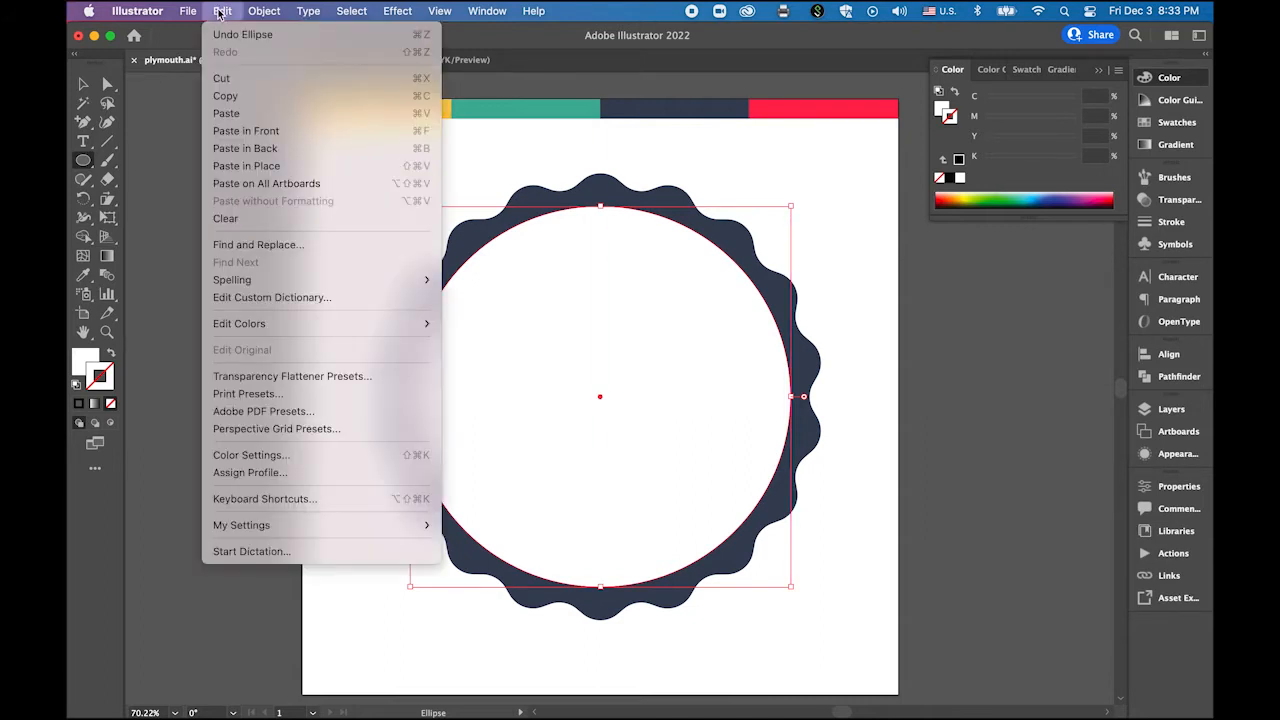
pyautogui.click(198, 218)
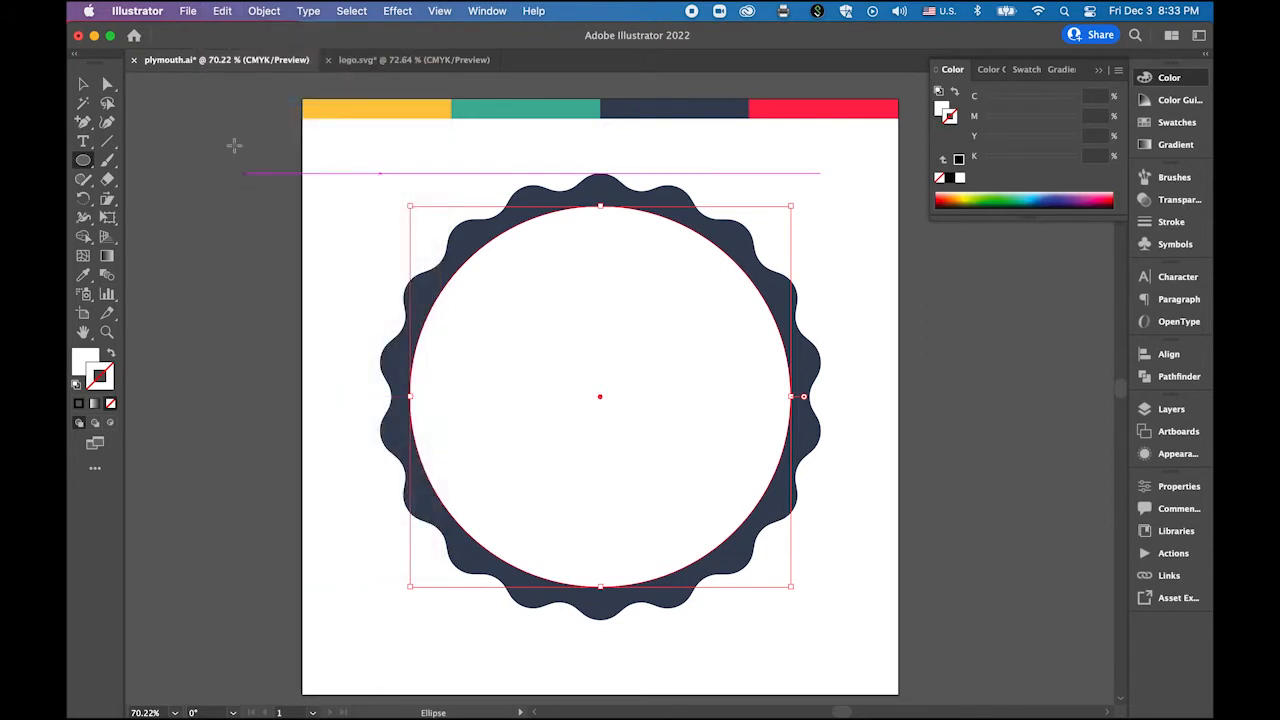
pyautogui.click(222, 11)
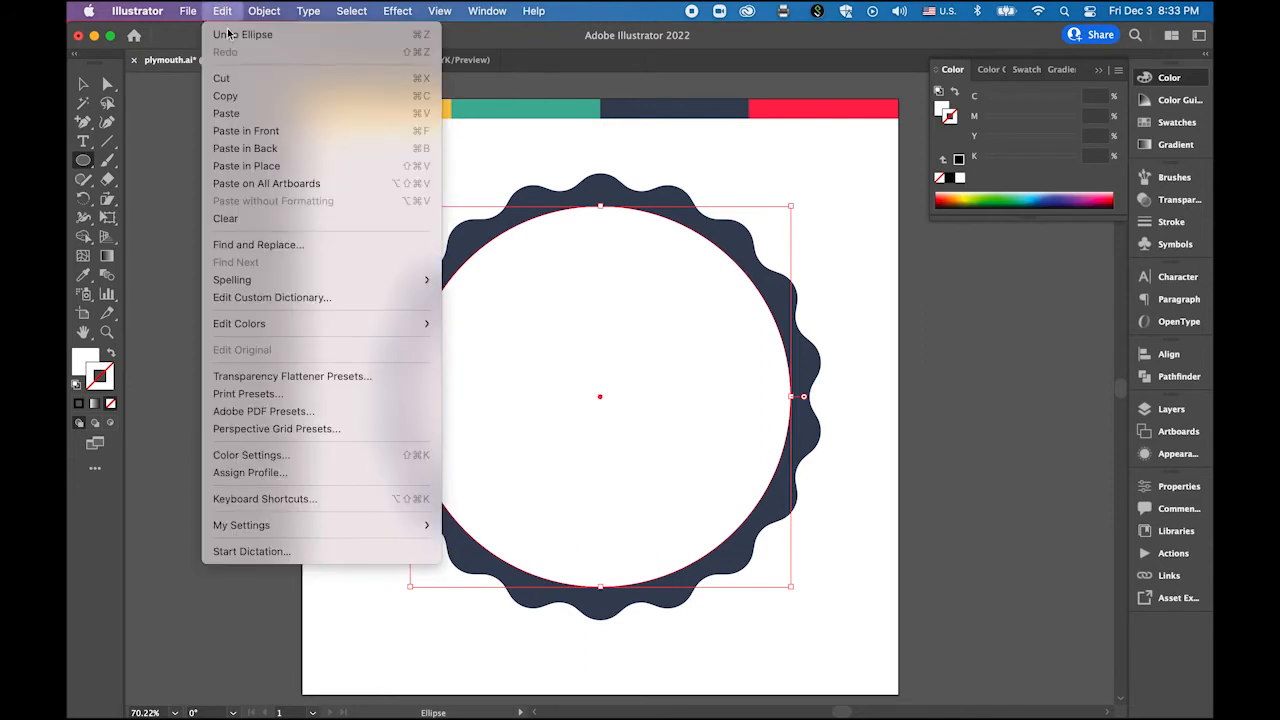
pyautogui.click(265, 135)
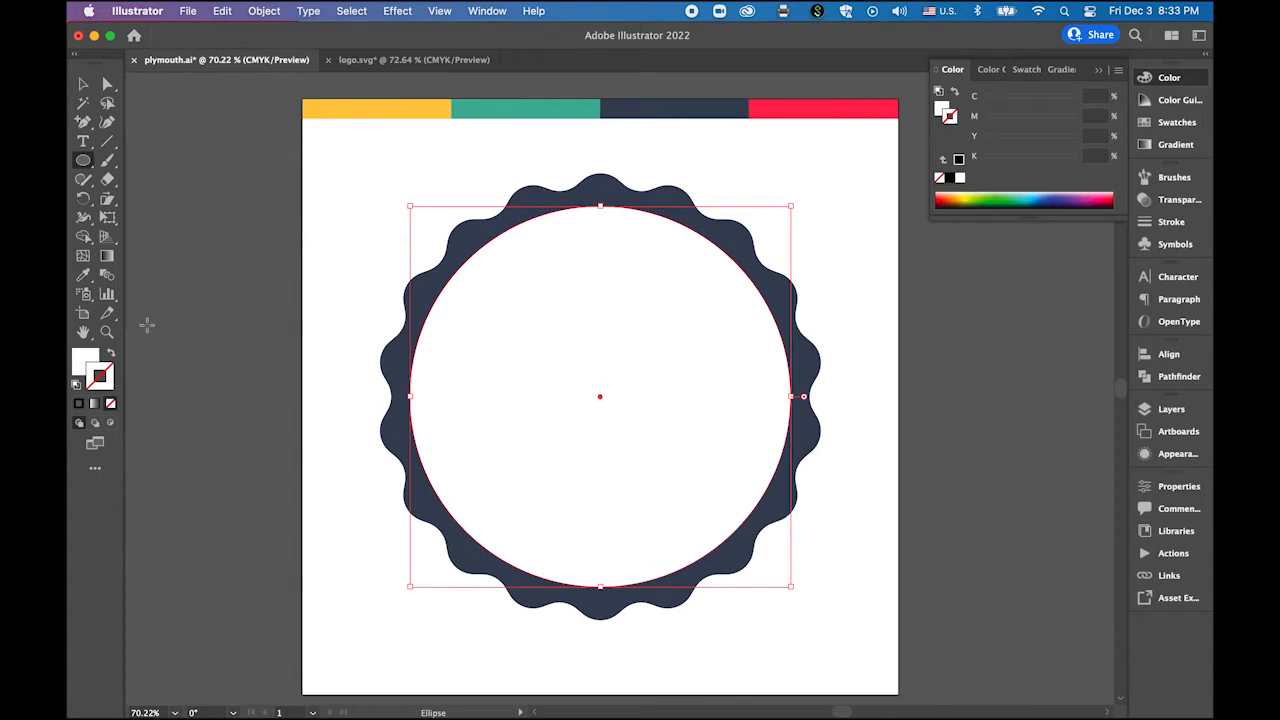
pyautogui.click(83, 84)
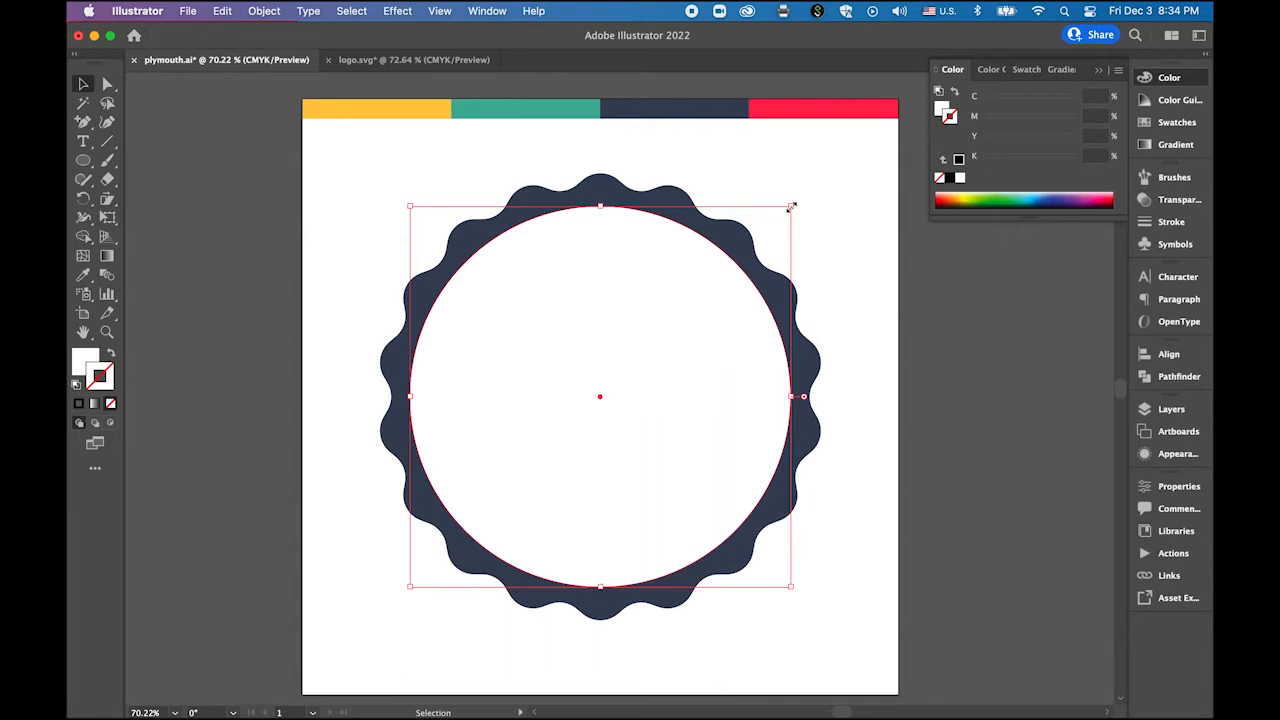
pyautogui.moveTo(791, 207); pyautogui.dragTo(783, 216)
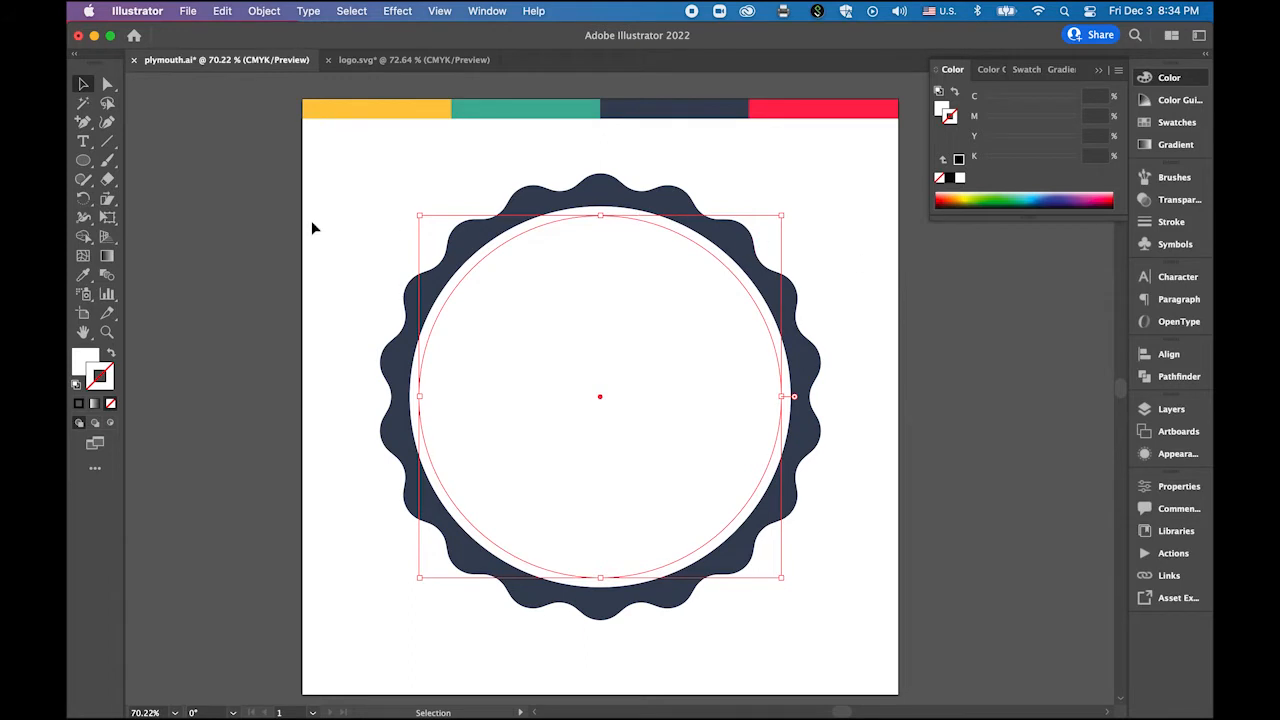
# Step: Fill the inner circle with the red sampled from the palette strip, then deselect it
pyautogui.click(82, 277)
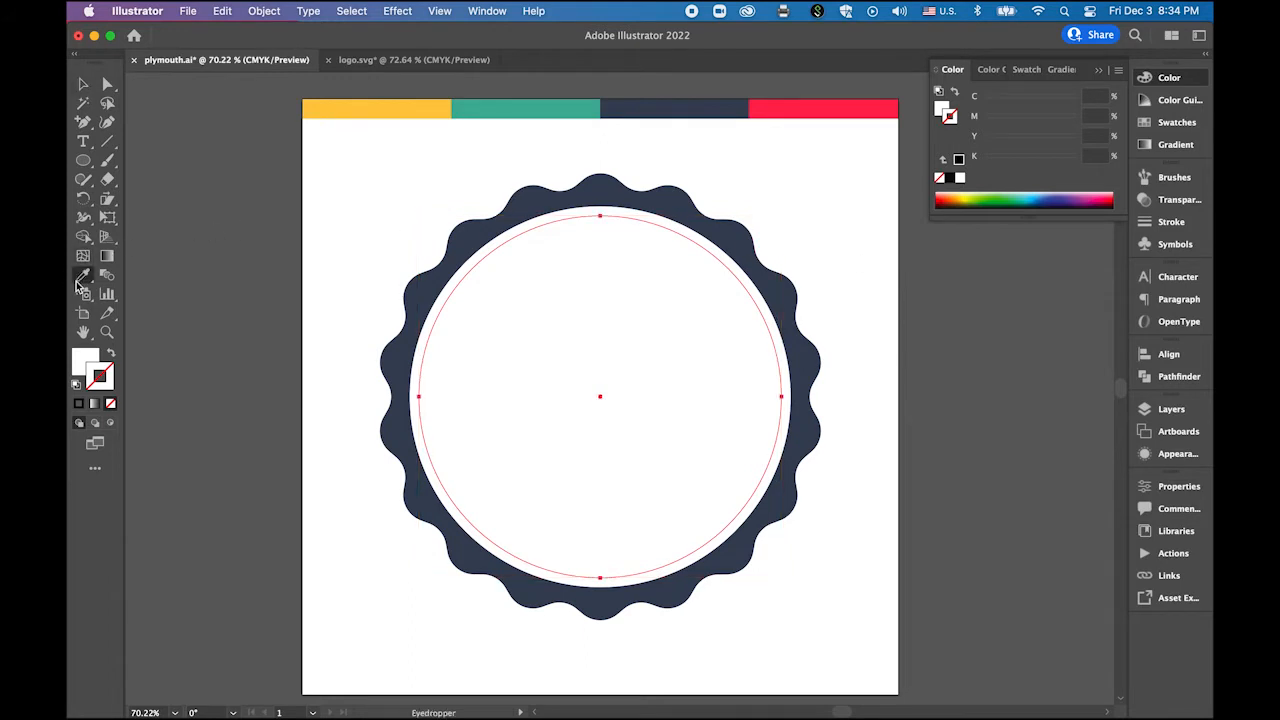
pyautogui.click(857, 103)
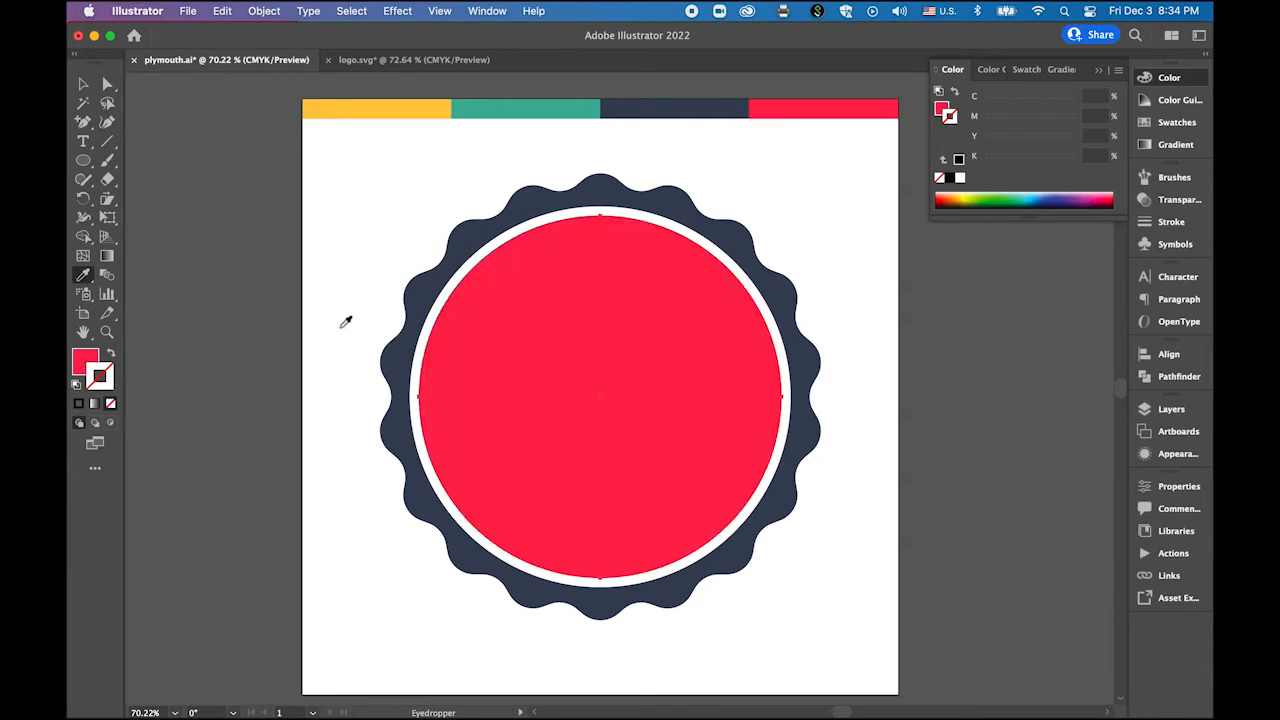
pyautogui.click(84, 86)
pyautogui.click(269, 184)
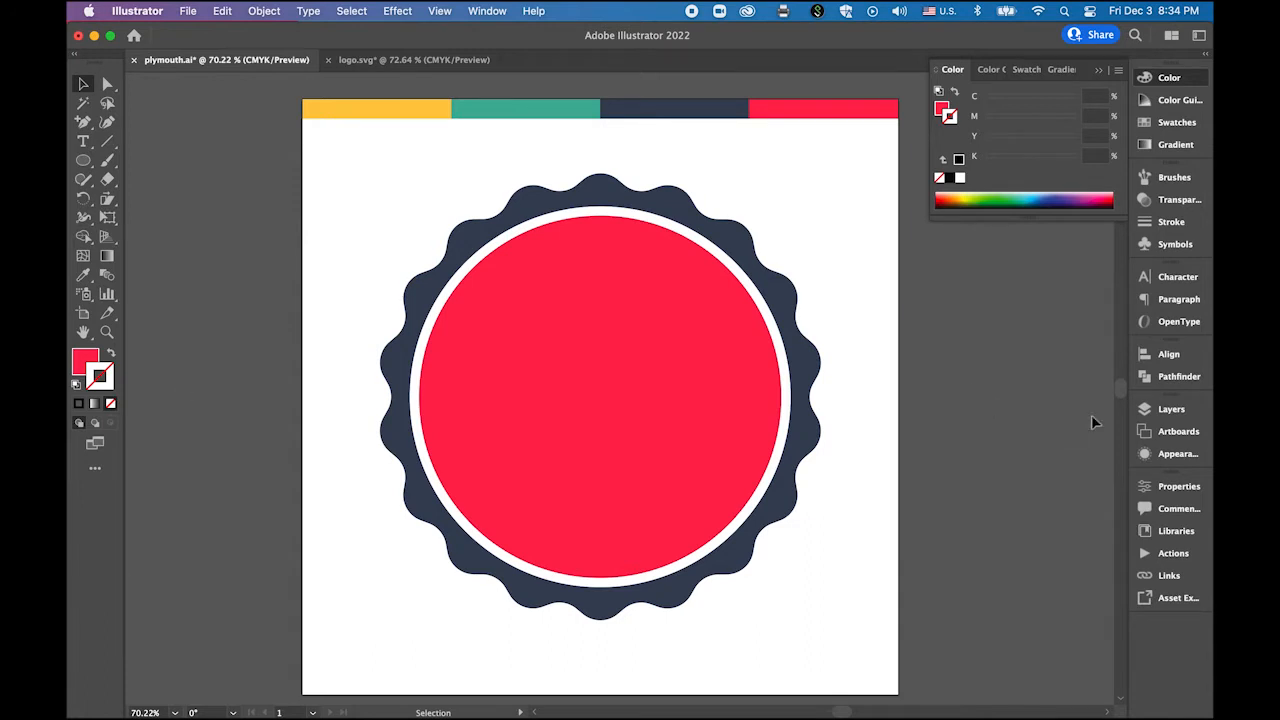
# Step: Make Layer 1 visible and enlarge the Plymouth lettering so it spans the whole badge, nudged into a centered position
pyautogui.click(1172, 411)
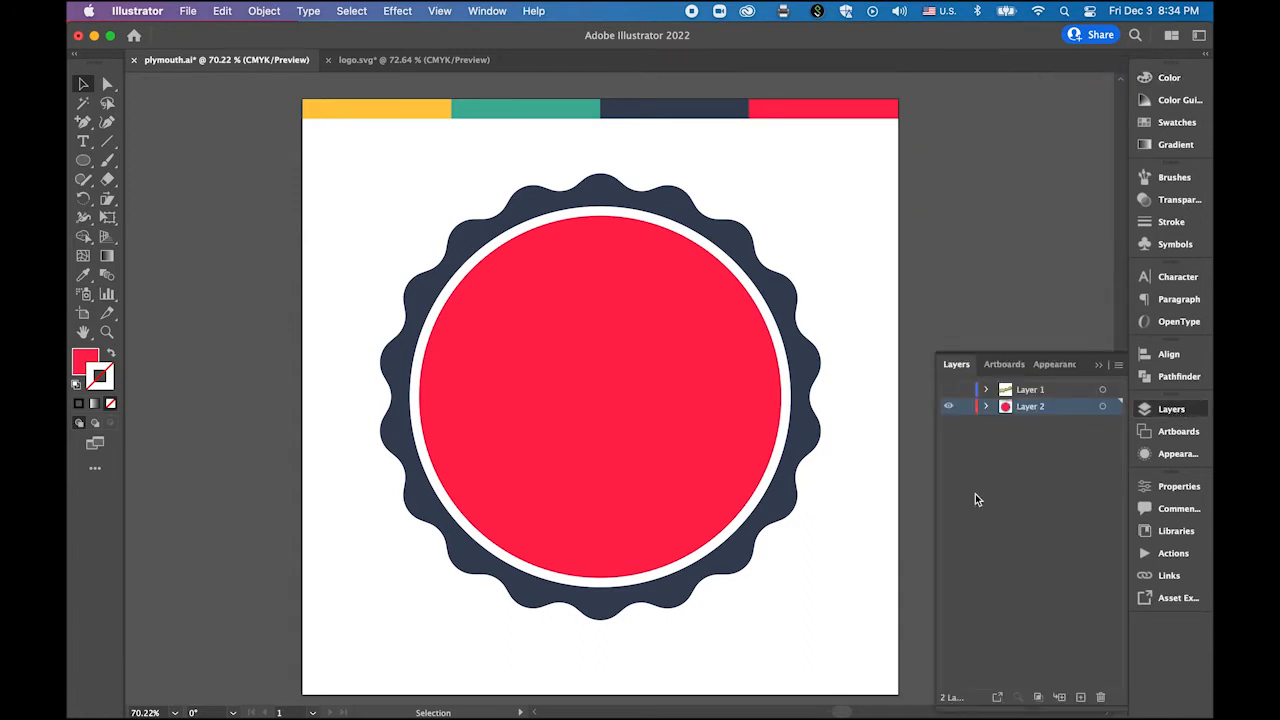
pyautogui.click(948, 389)
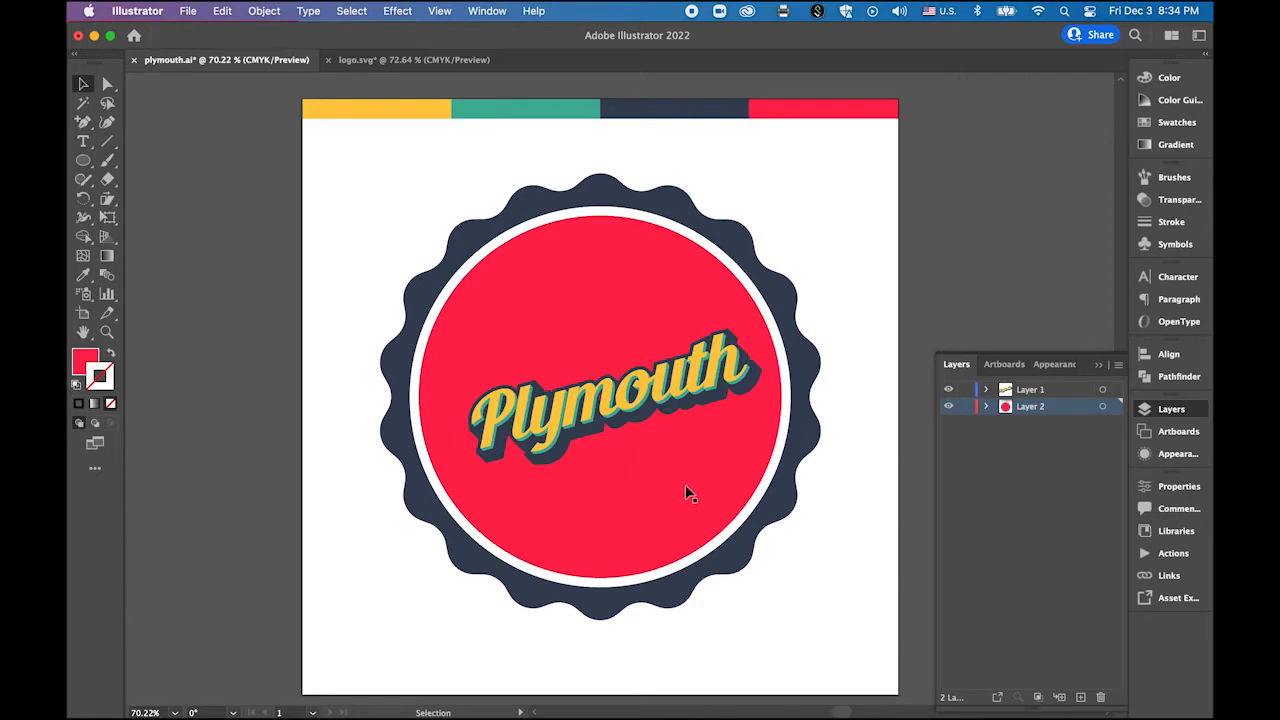
pyautogui.click(626, 410)
pyautogui.moveTo(621, 405); pyautogui.dragTo(602, 407)
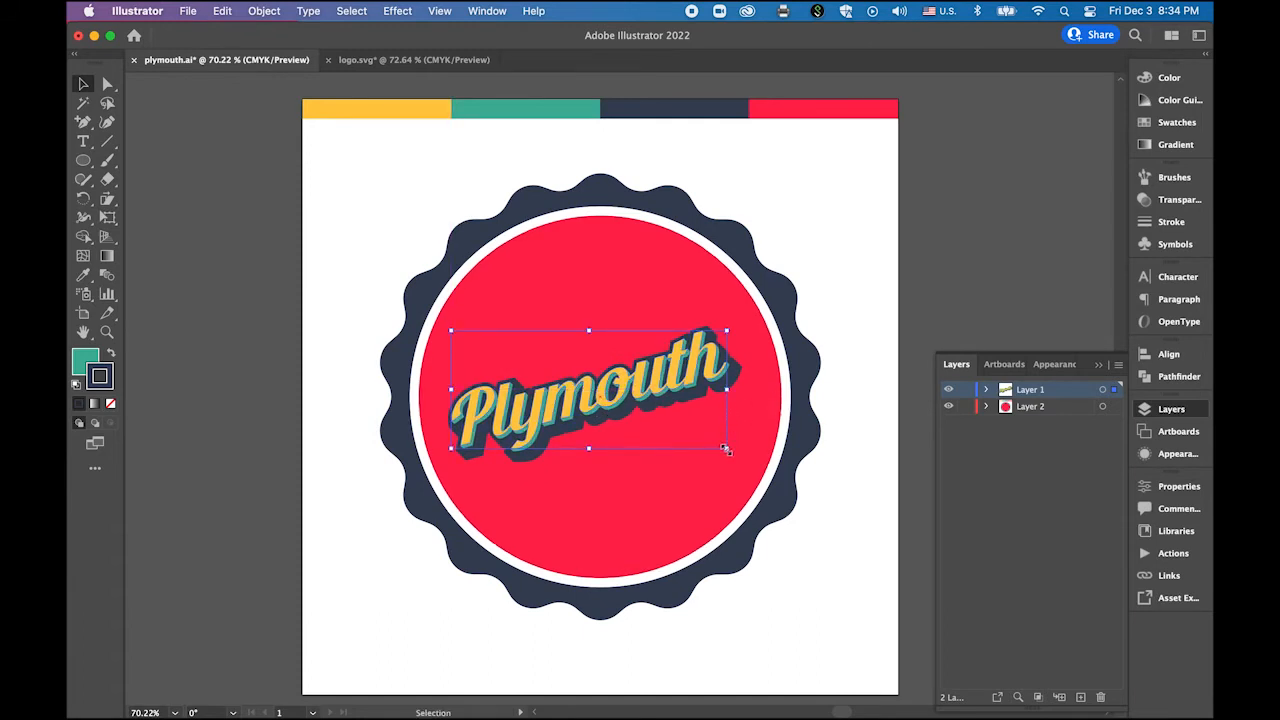
pyautogui.moveTo(725, 450); pyautogui.dragTo(862, 545)
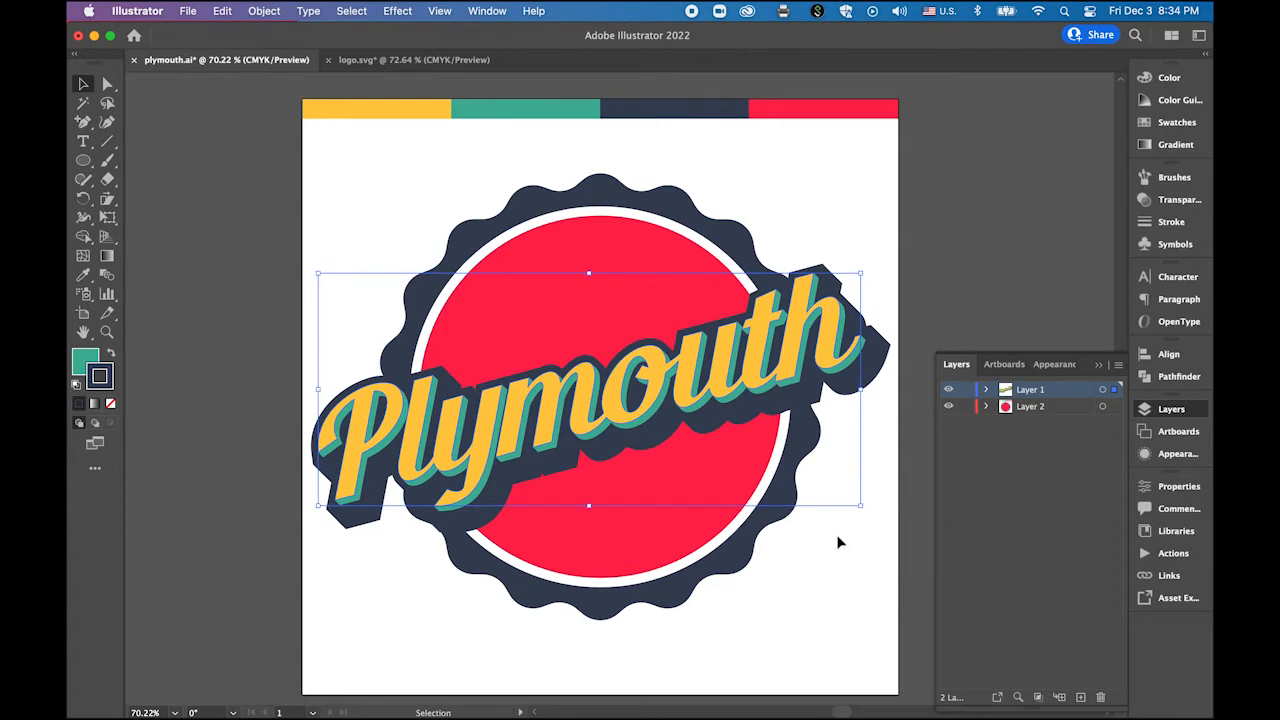
pyautogui.press('Left')
pyautogui.press('Left')
pyautogui.press('Left')
pyautogui.press('Left')
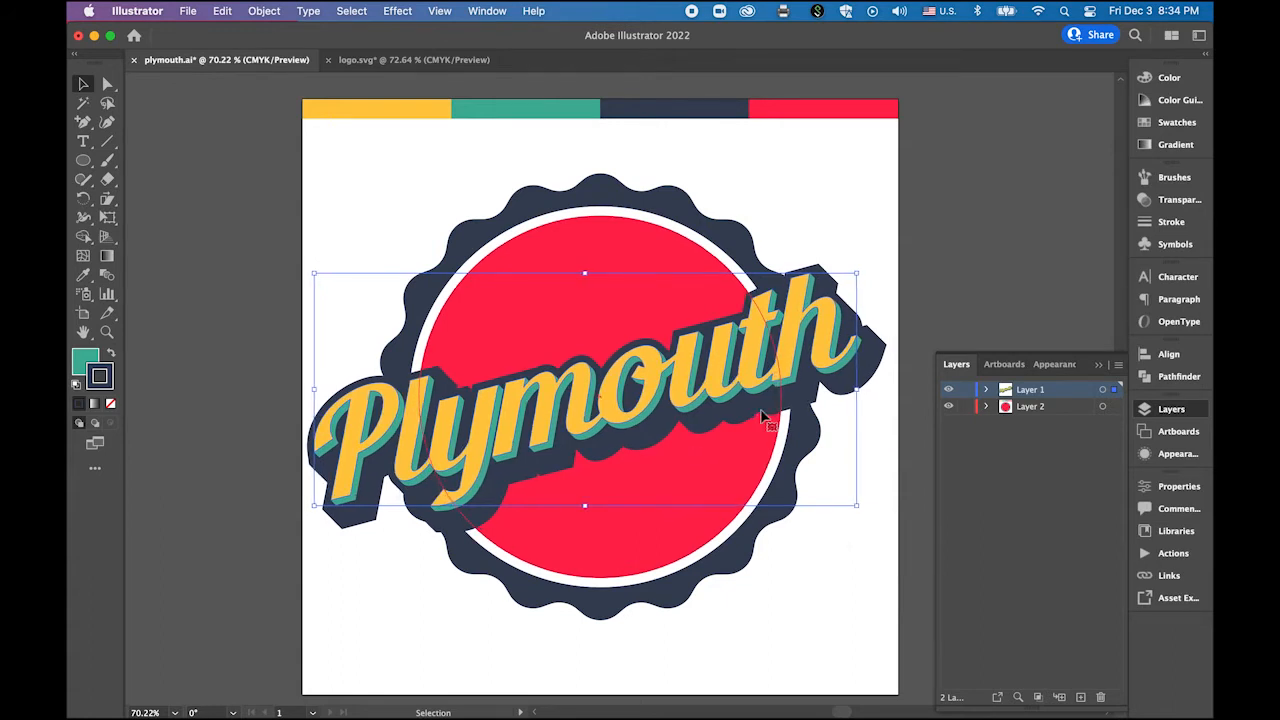
pyautogui.click(858, 222)
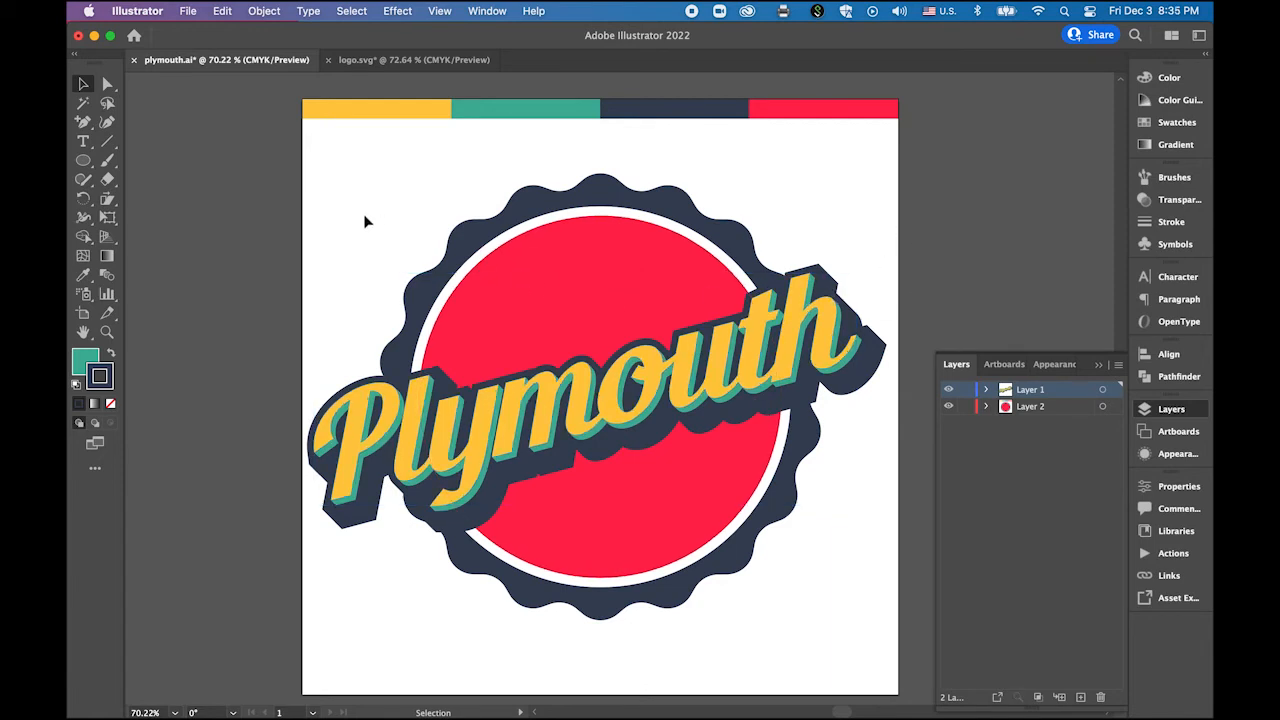
# Step: Select the entire badge together with the lettering and move it slightly to the right on the artboard
pyautogui.moveTo(363, 217); pyautogui.dragTo(768, 590)
pyautogui.moveTo(660, 493); pyautogui.dragTo(666, 486)
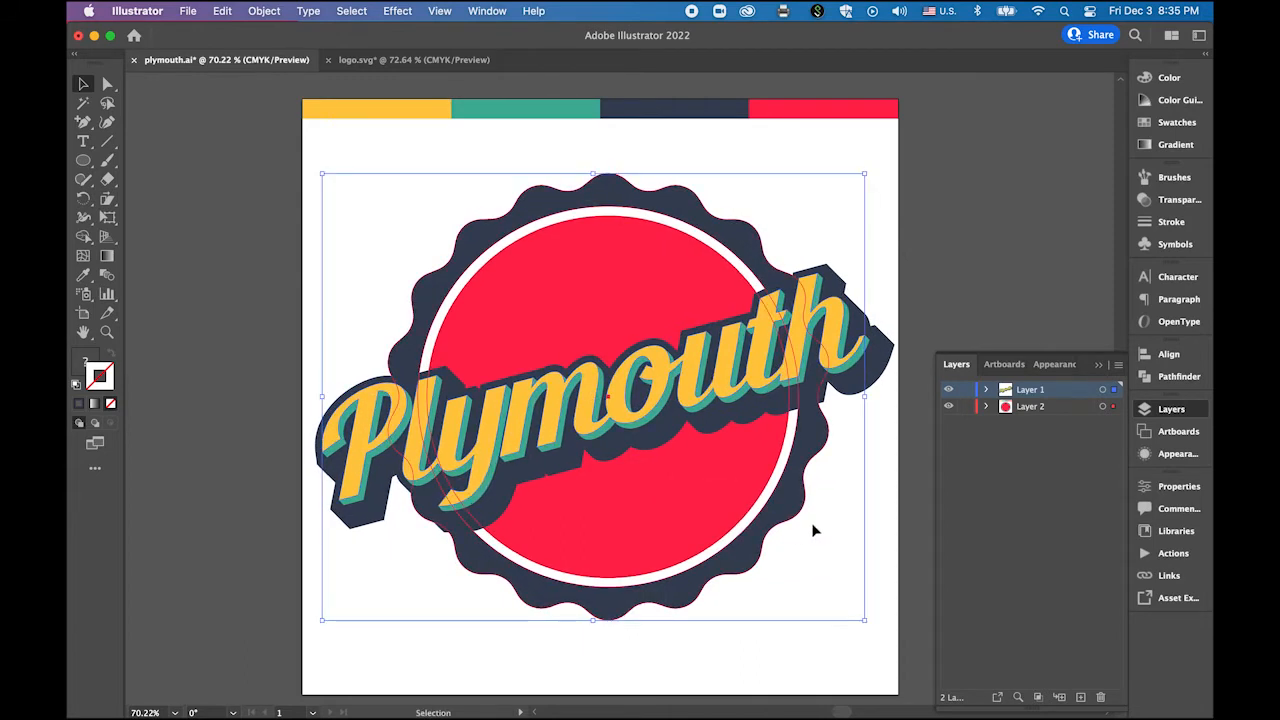
pyautogui.click(893, 487)
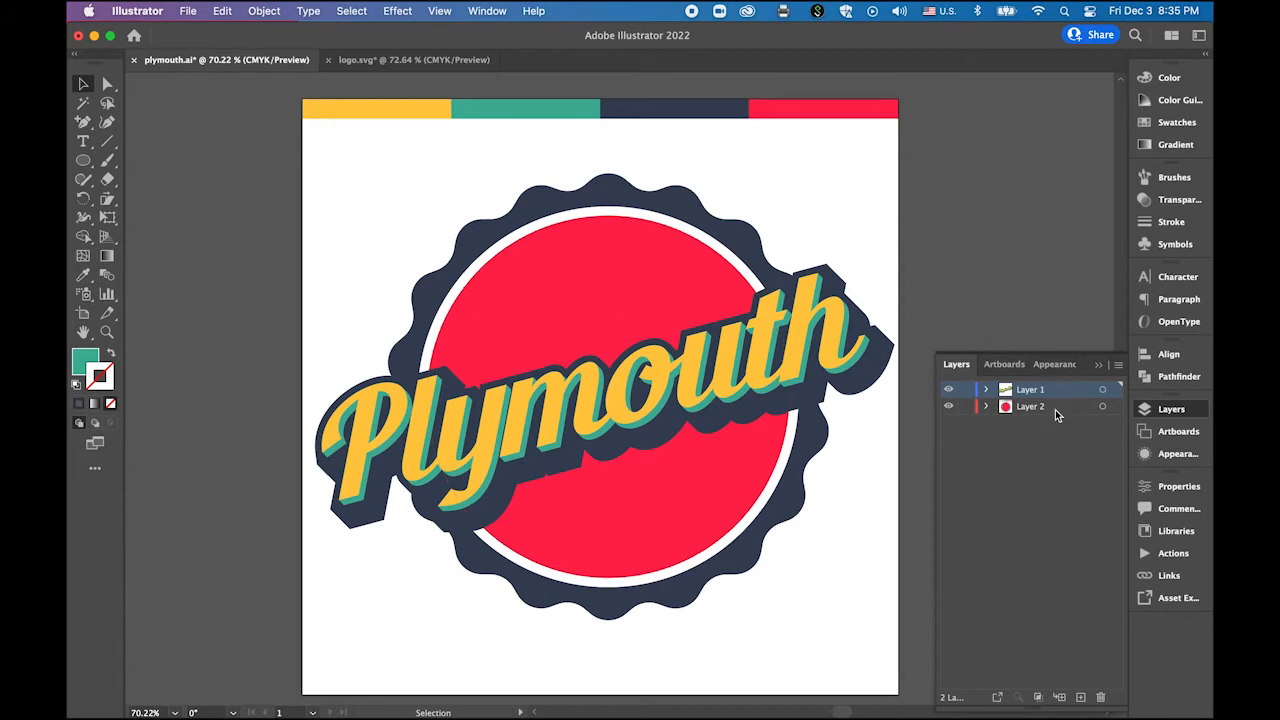
# Step: Duplicate the red circle in front, fill the copy with the palette's yellow, and scale it down around its center
pyautogui.click(626, 309)
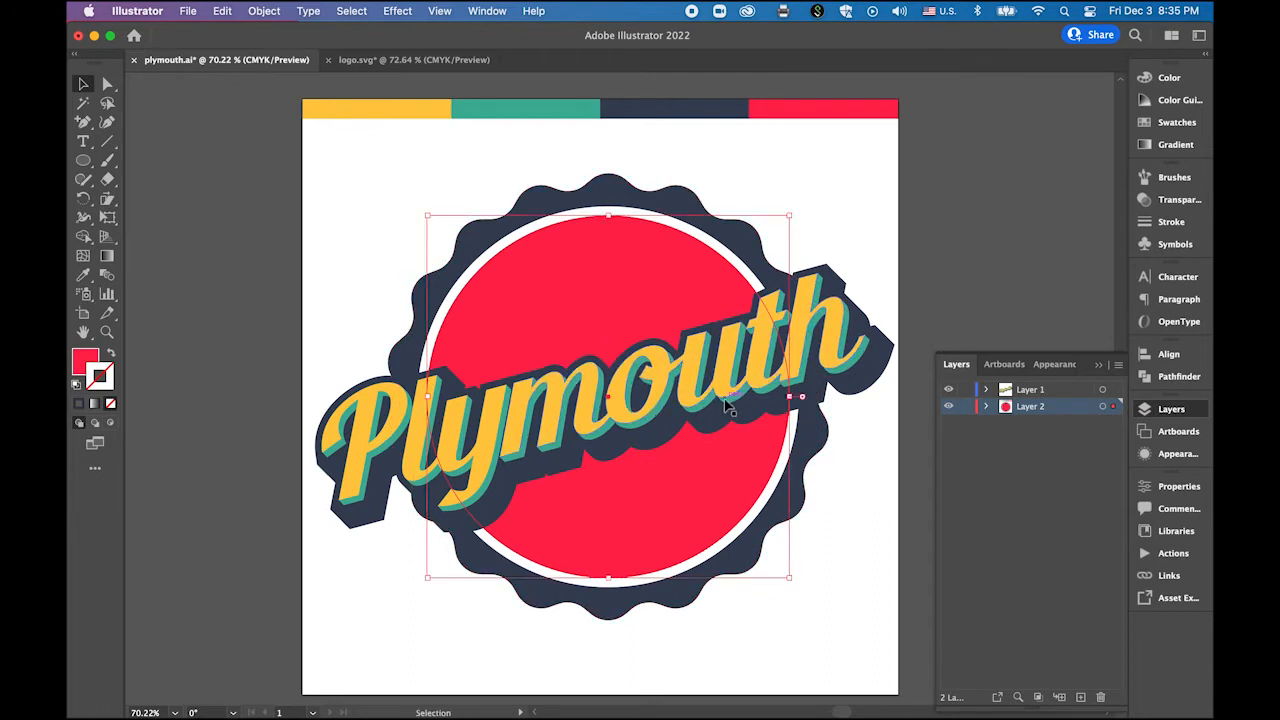
pyautogui.press('a')
pyautogui.press('v')
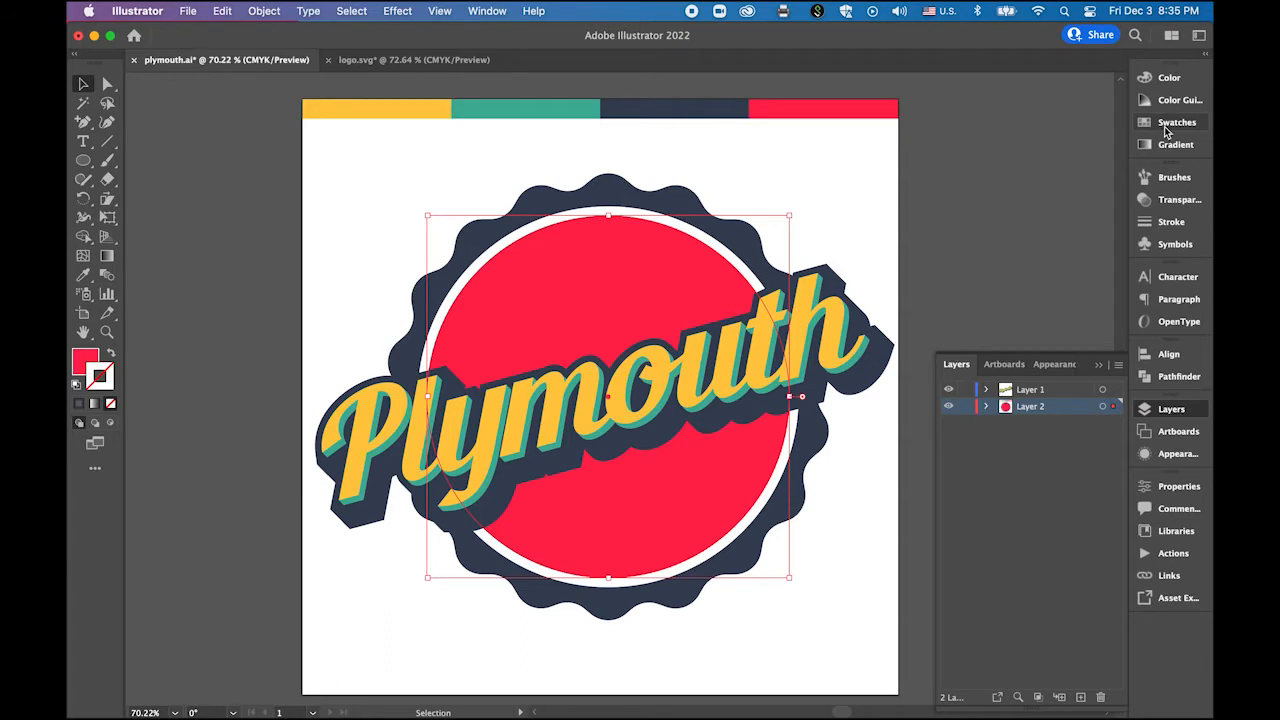
pyautogui.click(78, 356)
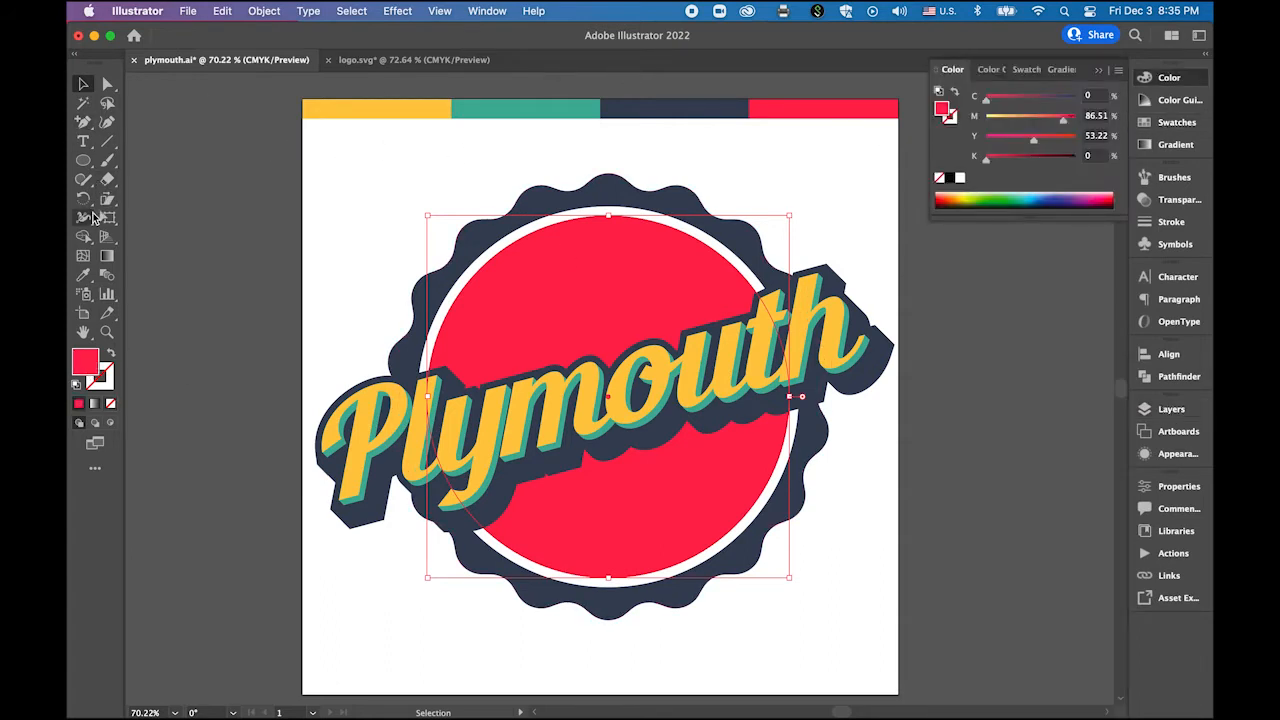
pyautogui.click(83, 275)
pyautogui.click(374, 110)
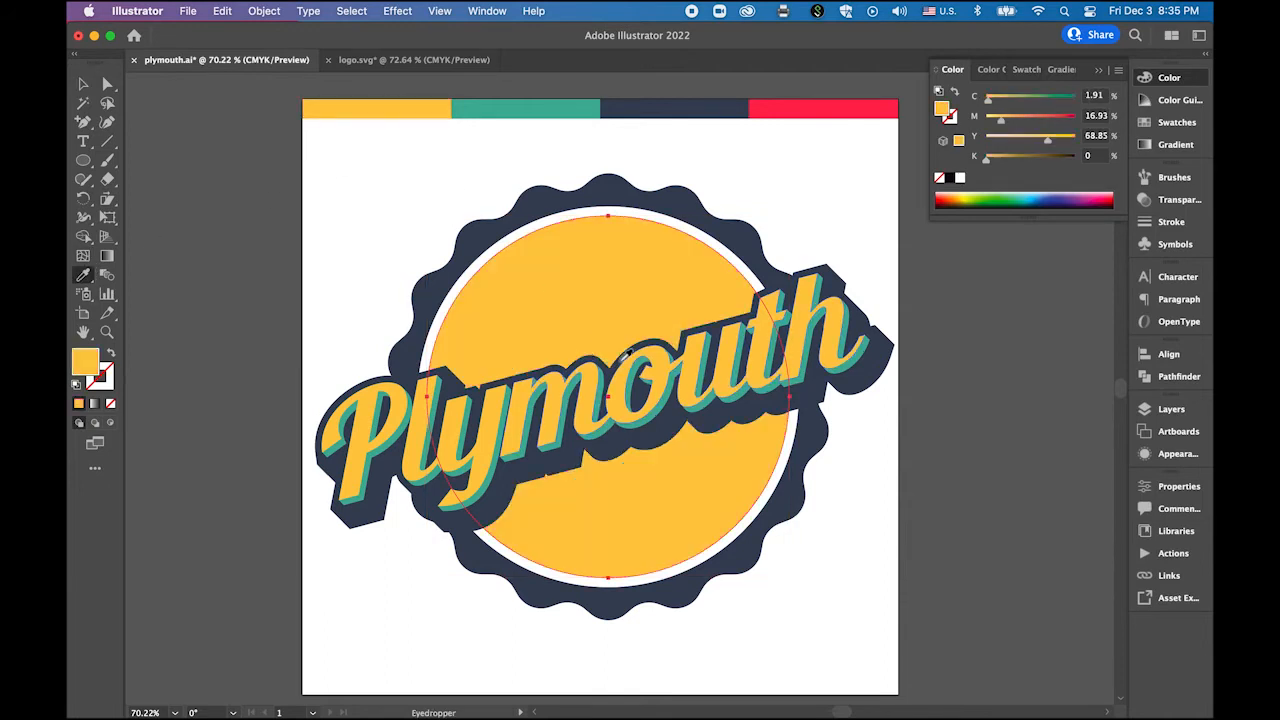
pyautogui.click(83, 84)
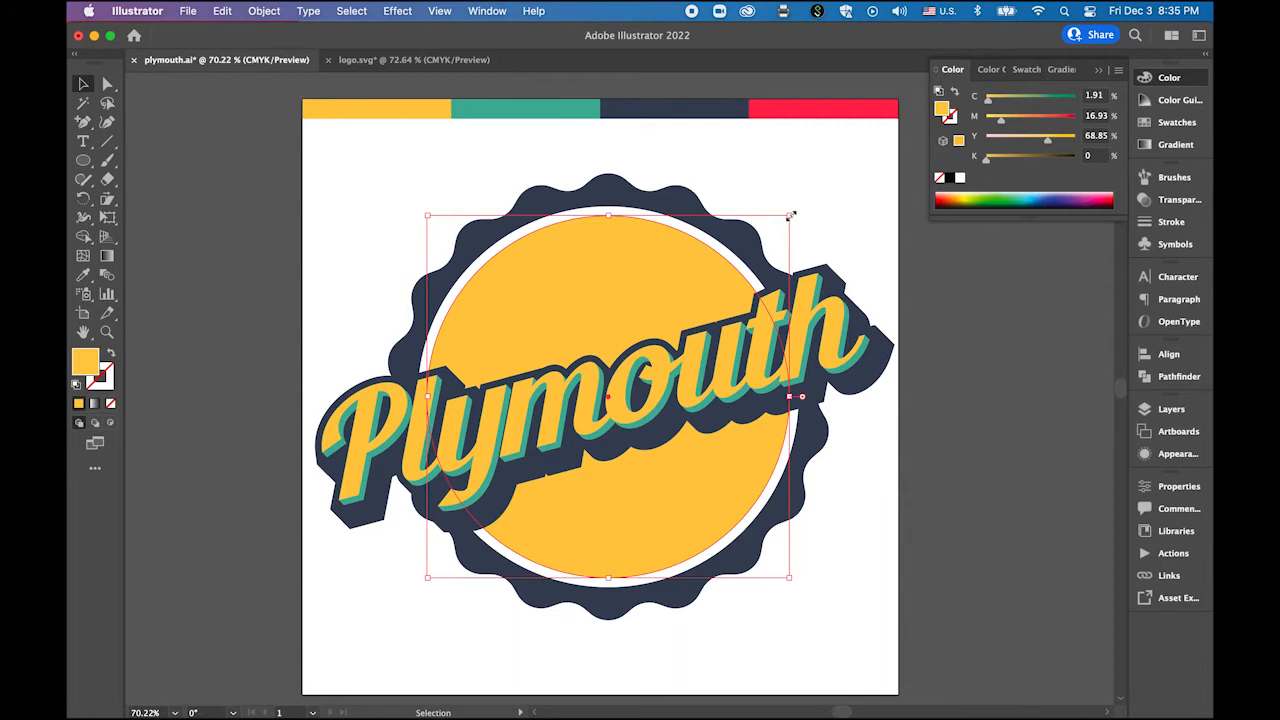
pyautogui.moveTo(790, 214); pyautogui.dragTo(749, 239)
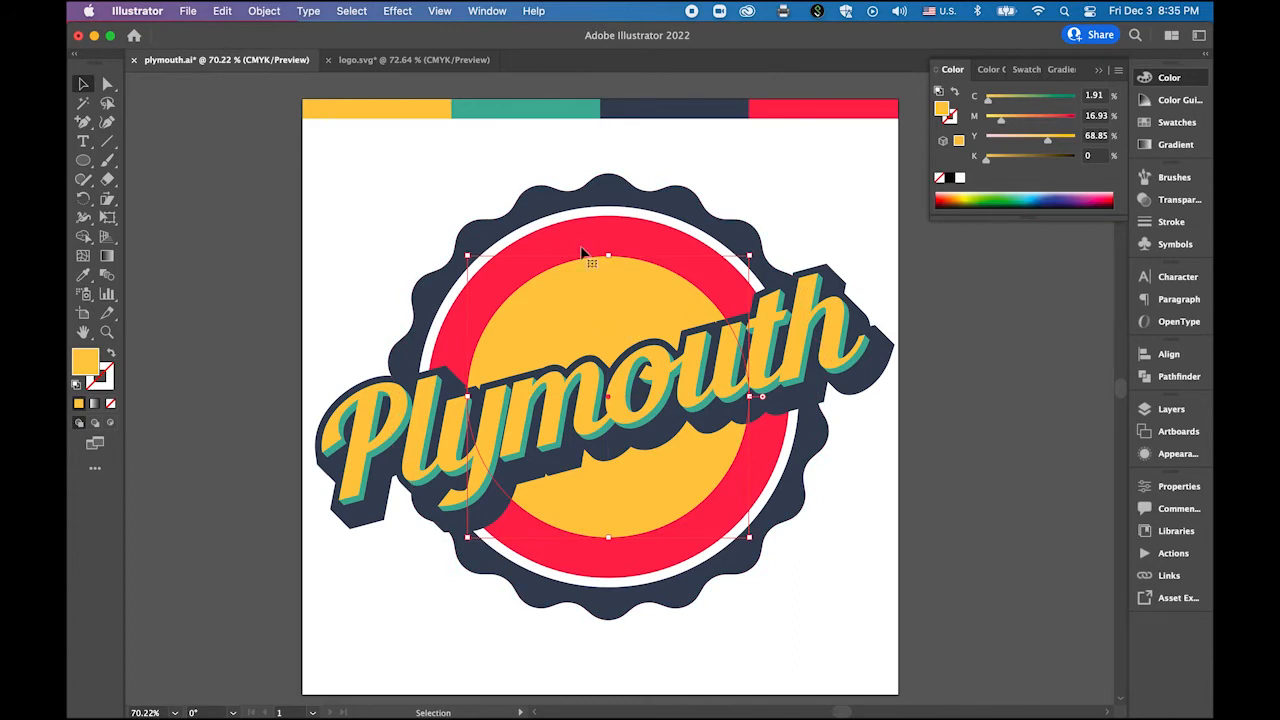
# Step: Convert the small yellow circle into a text path with Type on a Path and set its text size to 36 pt
pyautogui.click(83, 142)
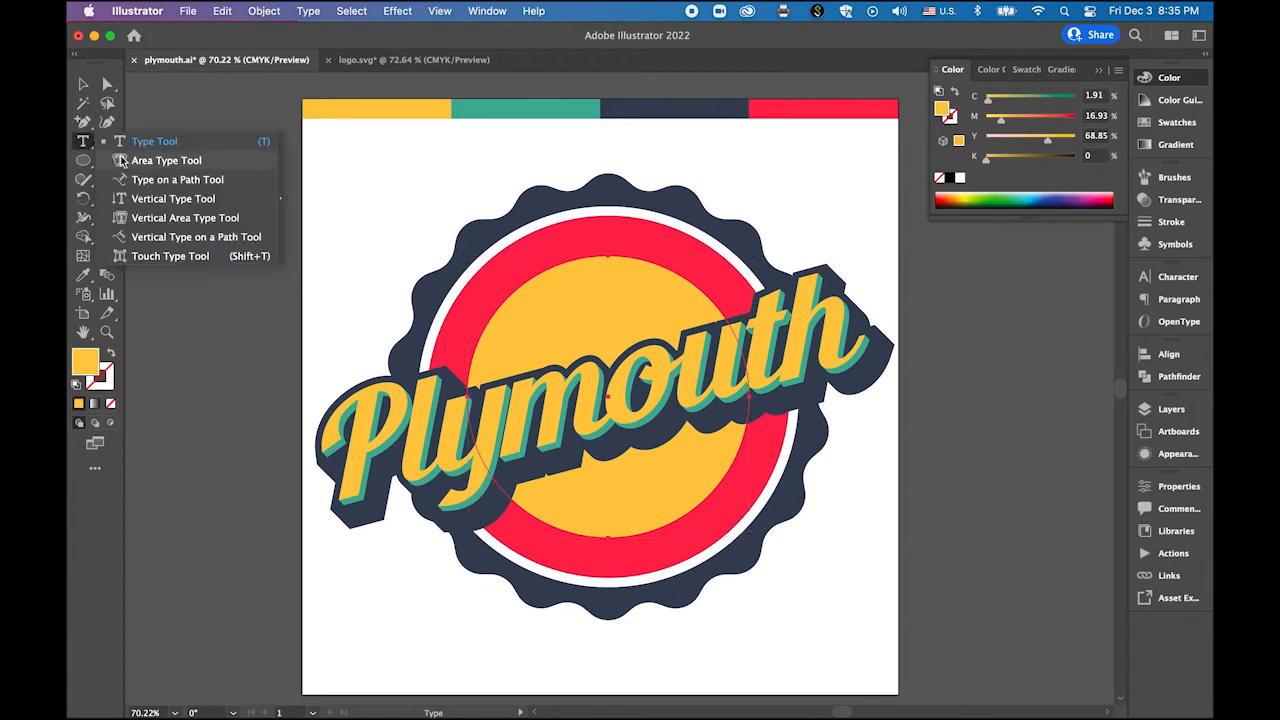
pyautogui.click(162, 180)
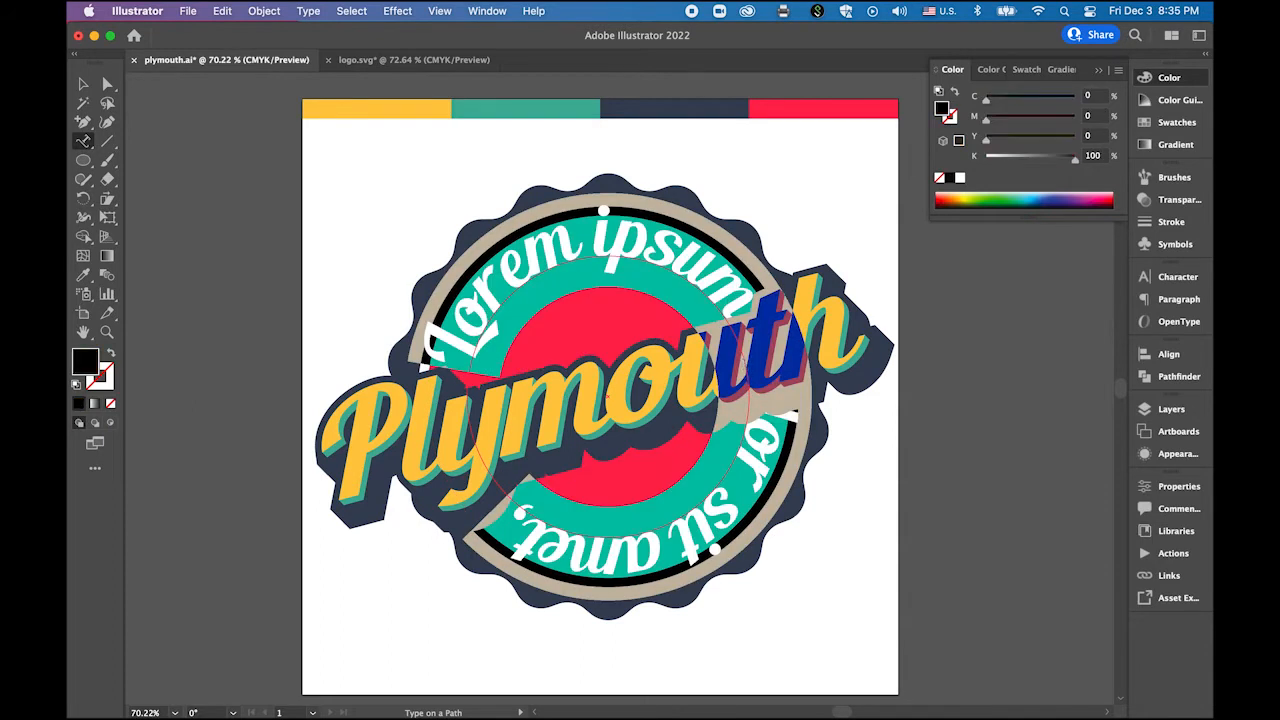
pyautogui.click(1176, 277)
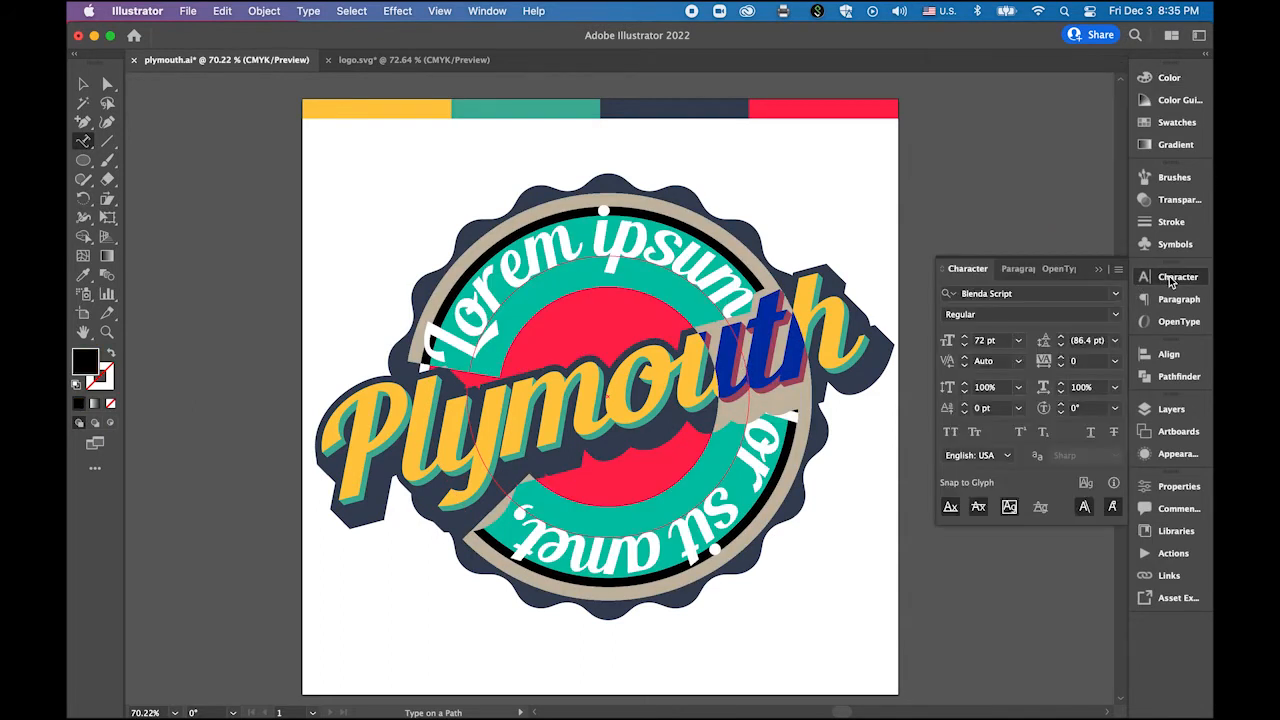
pyautogui.click(1018, 340)
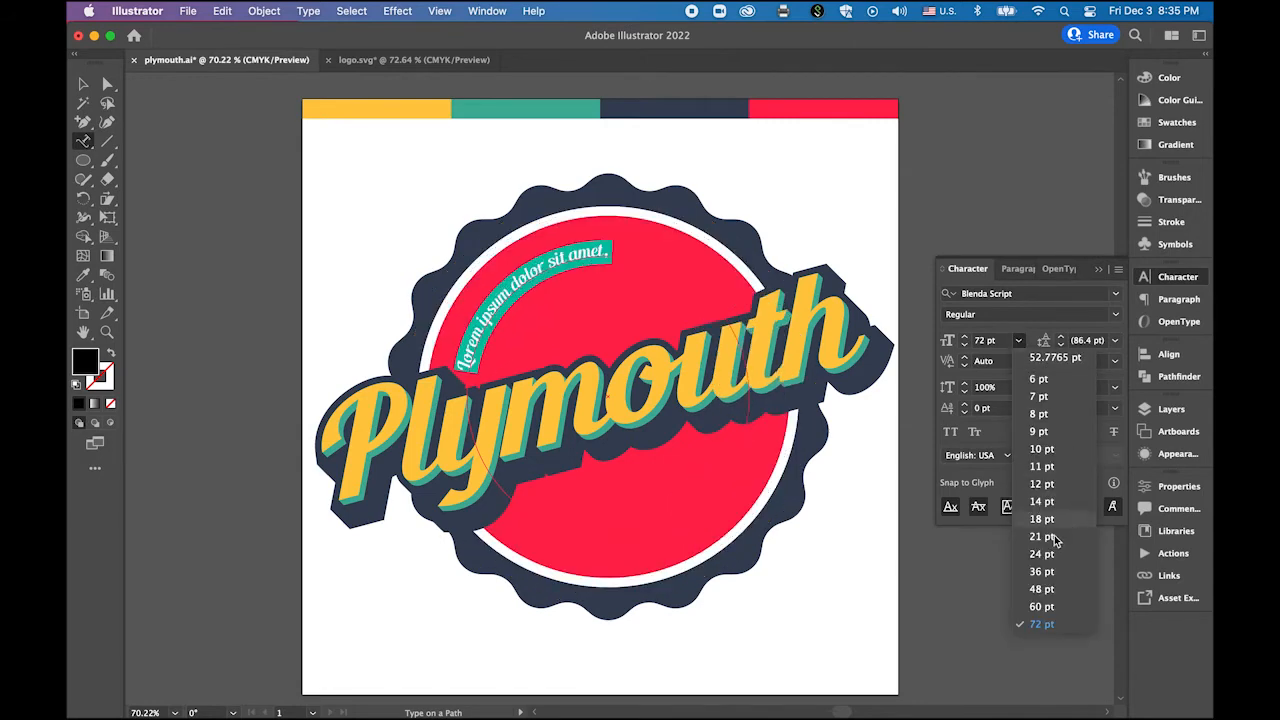
pyautogui.click(1053, 572)
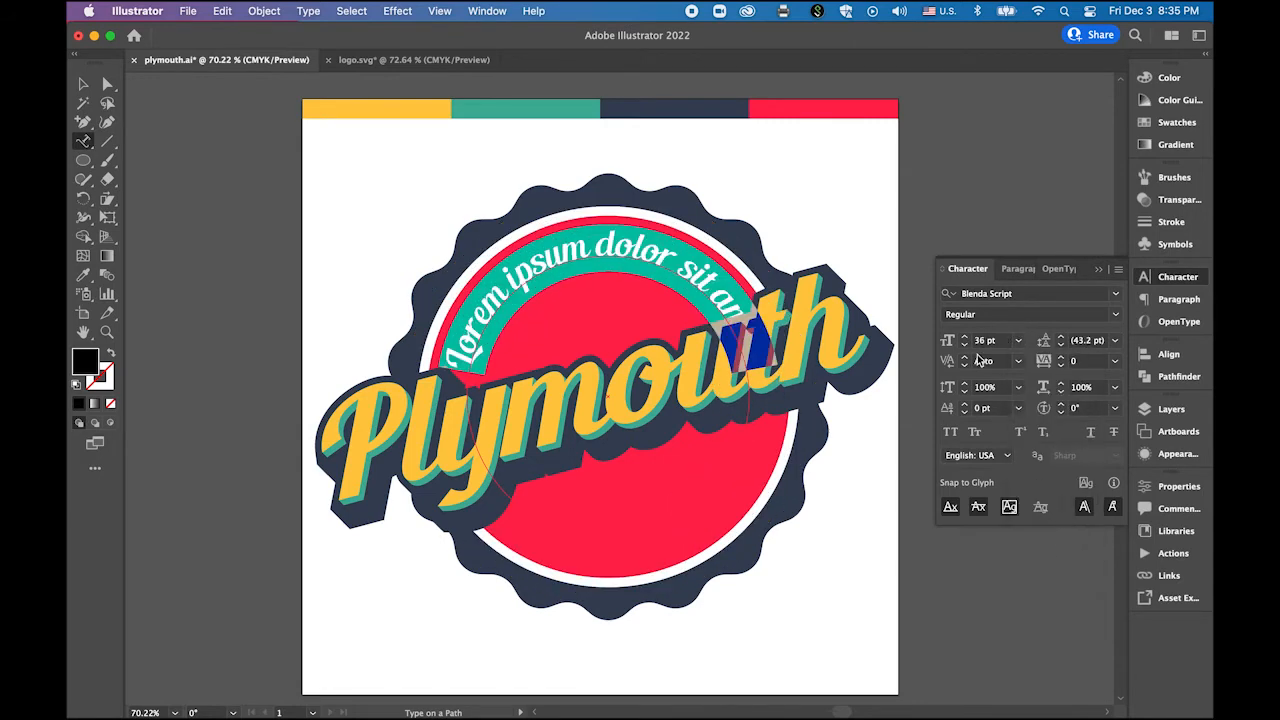
# Step: Set the placeholder text on the circle to Copperplate Bold at 24 pt
pyautogui.click(1116, 295)
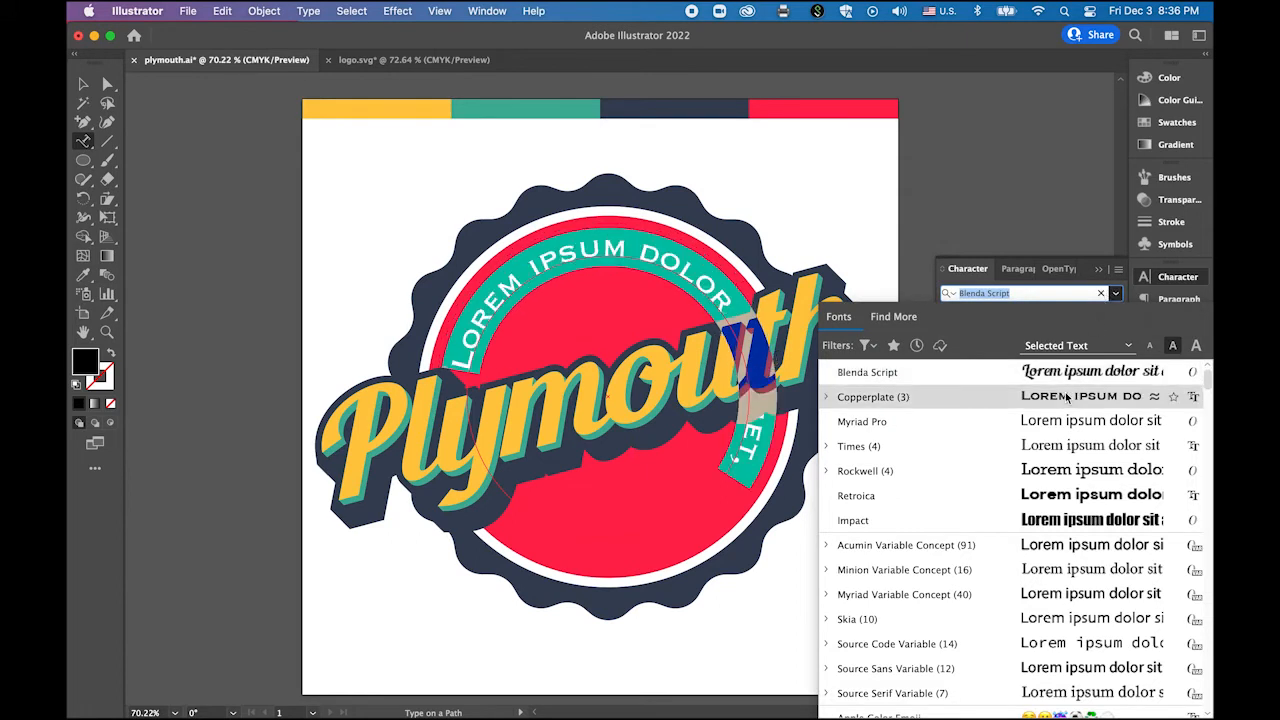
pyautogui.click(1067, 398)
pyautogui.click(1113, 315)
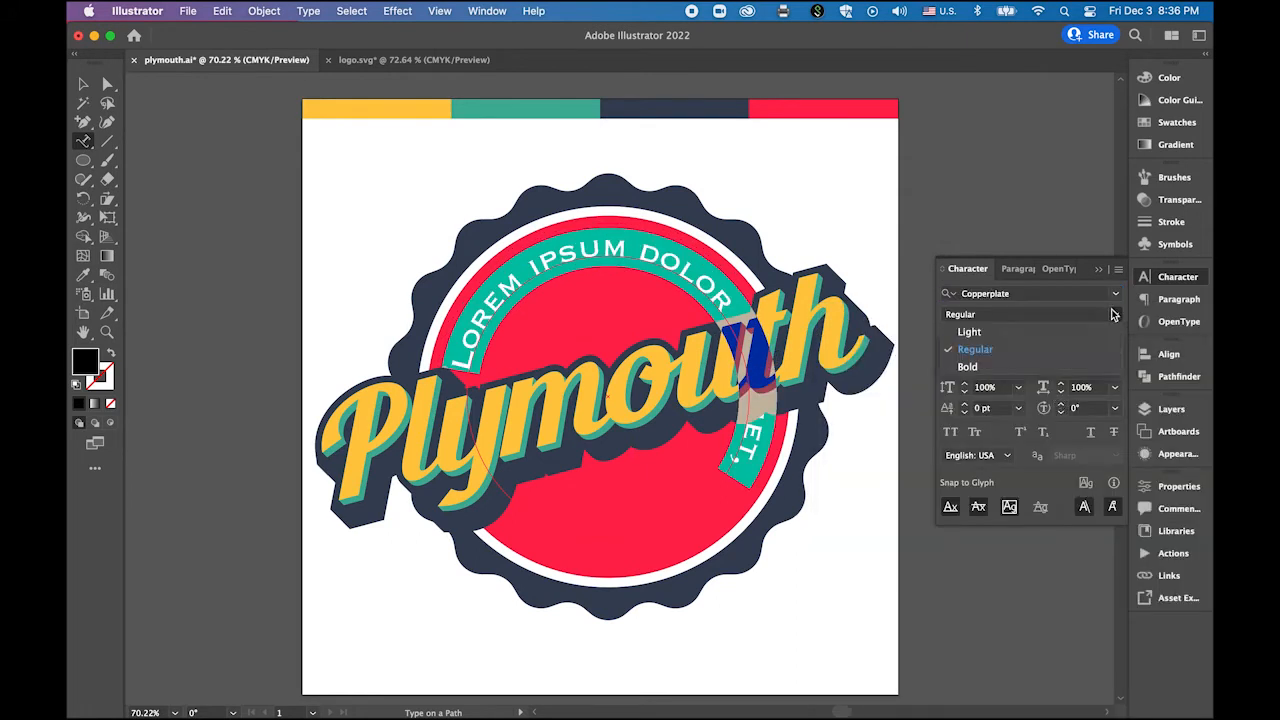
pyautogui.click(1018, 366)
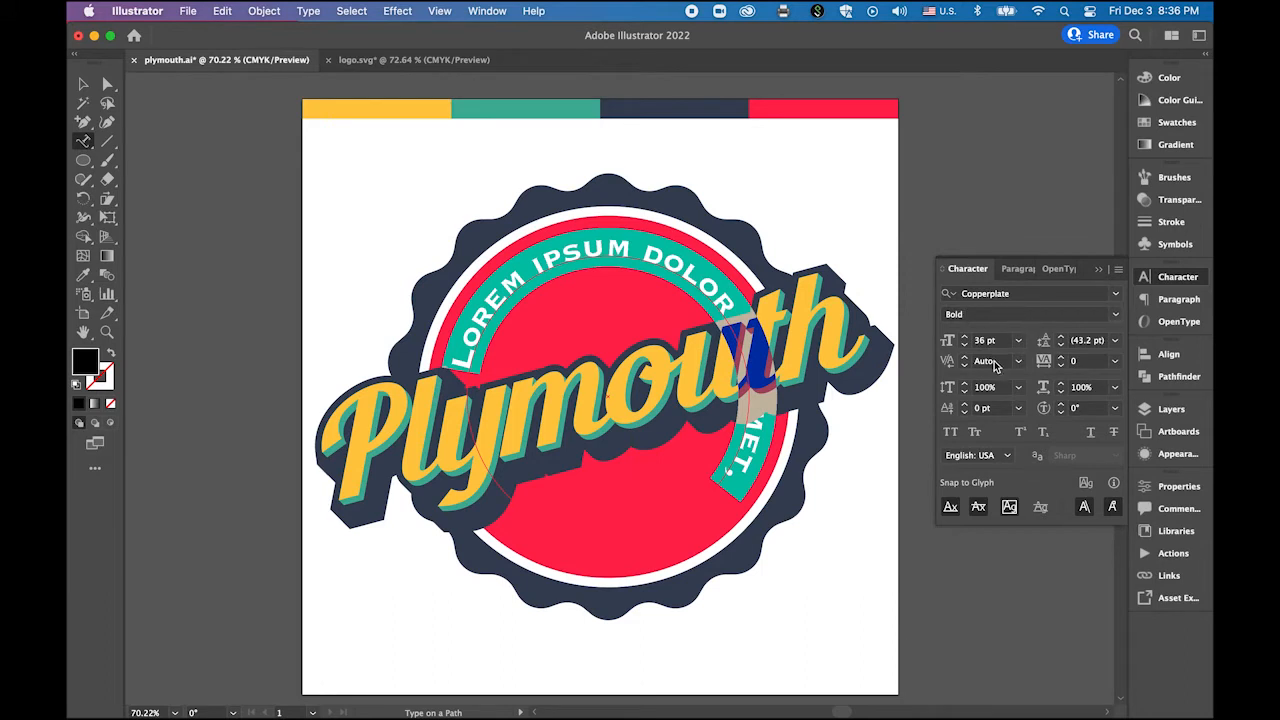
pyautogui.click(1018, 340)
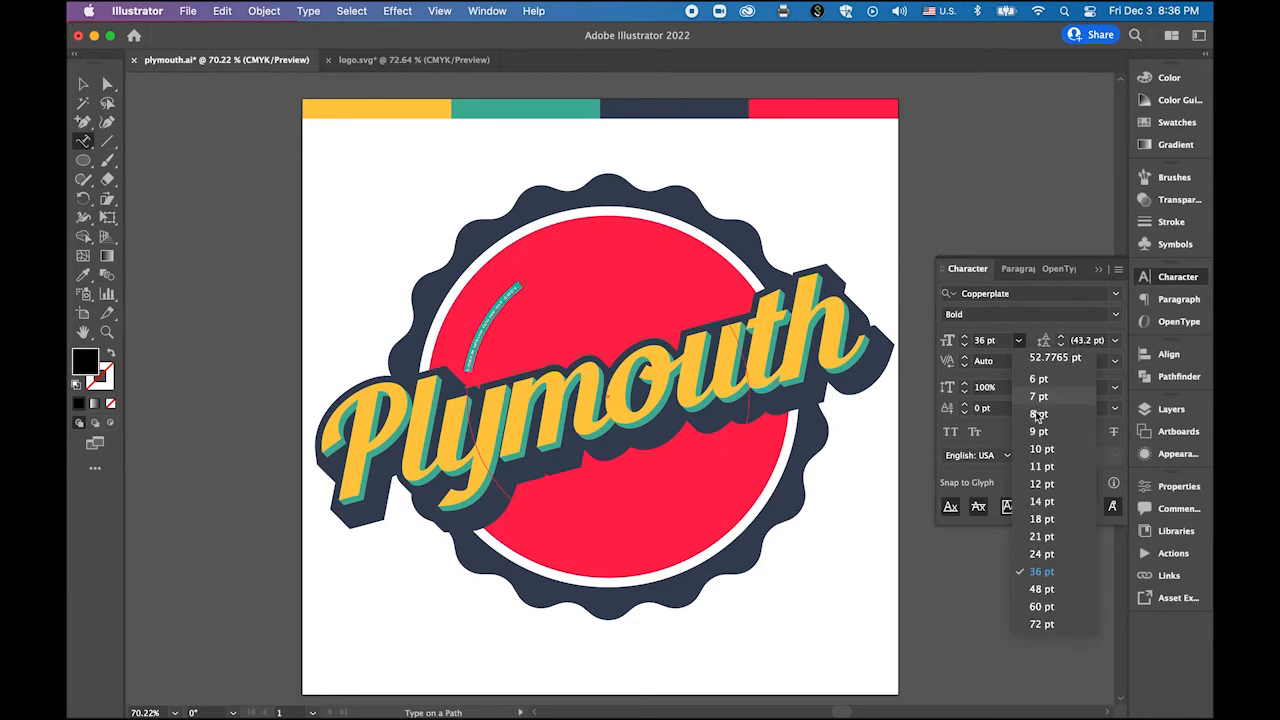
pyautogui.click(1042, 554)
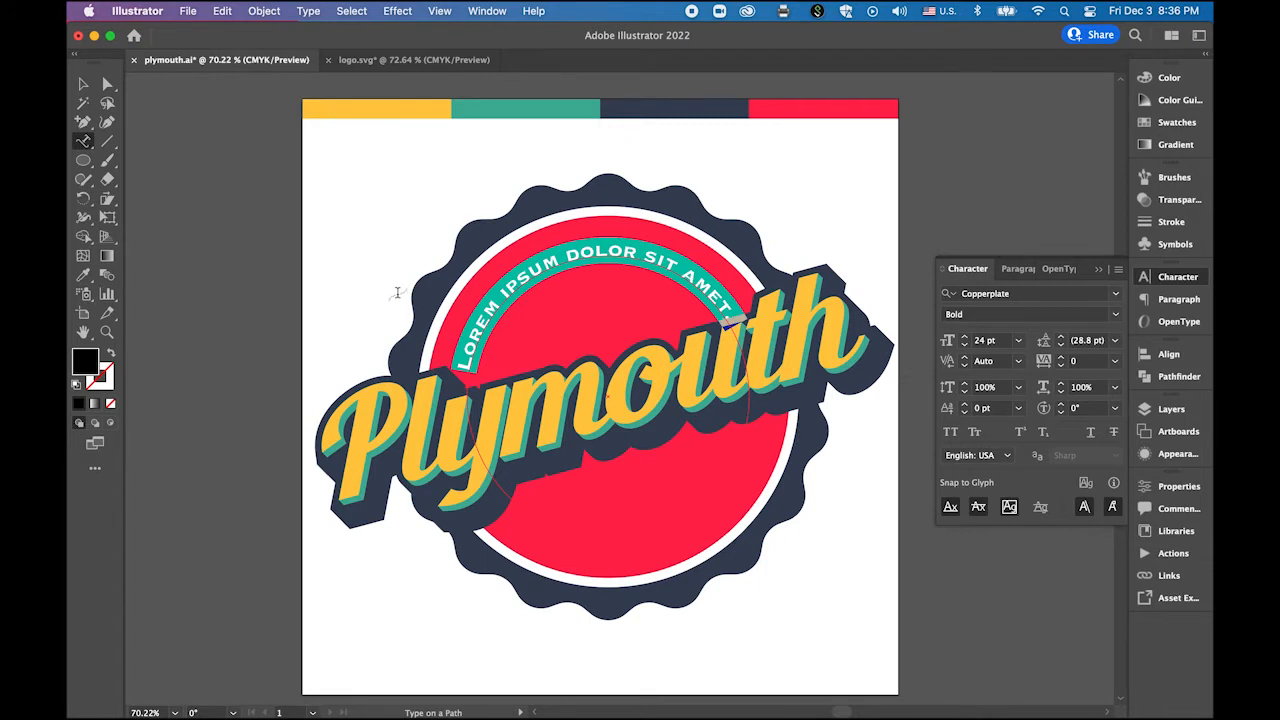
# Step: Replace the placeholder text on the circle path with "Winery in Plymouth, NH"
pyautogui.write('WINERY')
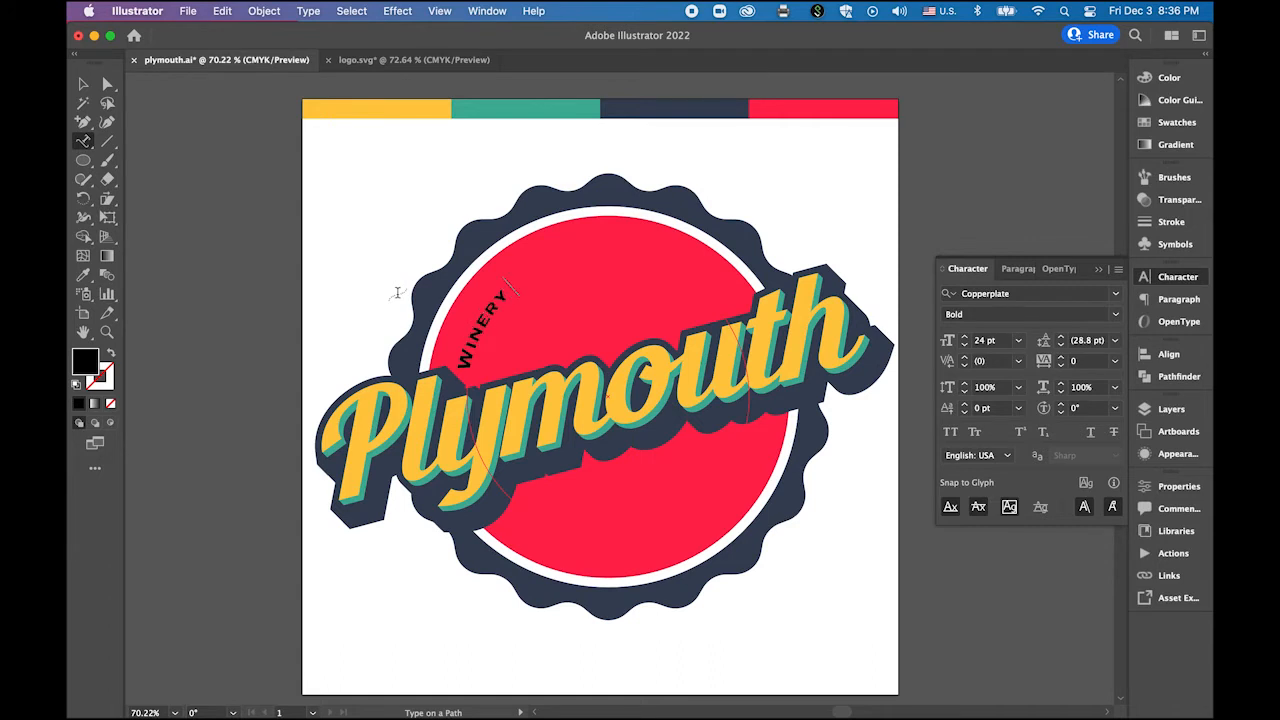
pyautogui.write(' in Plymouth')
pyautogui.write('NH')
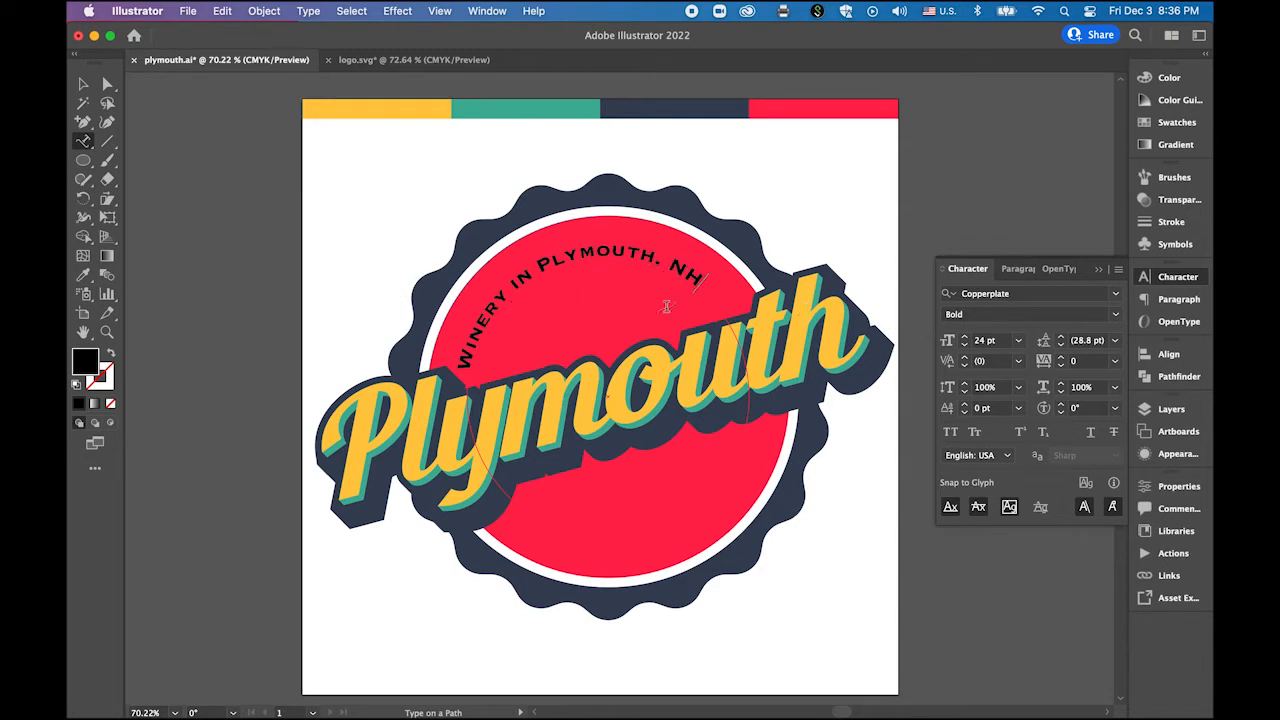
pyautogui.press('Escape')
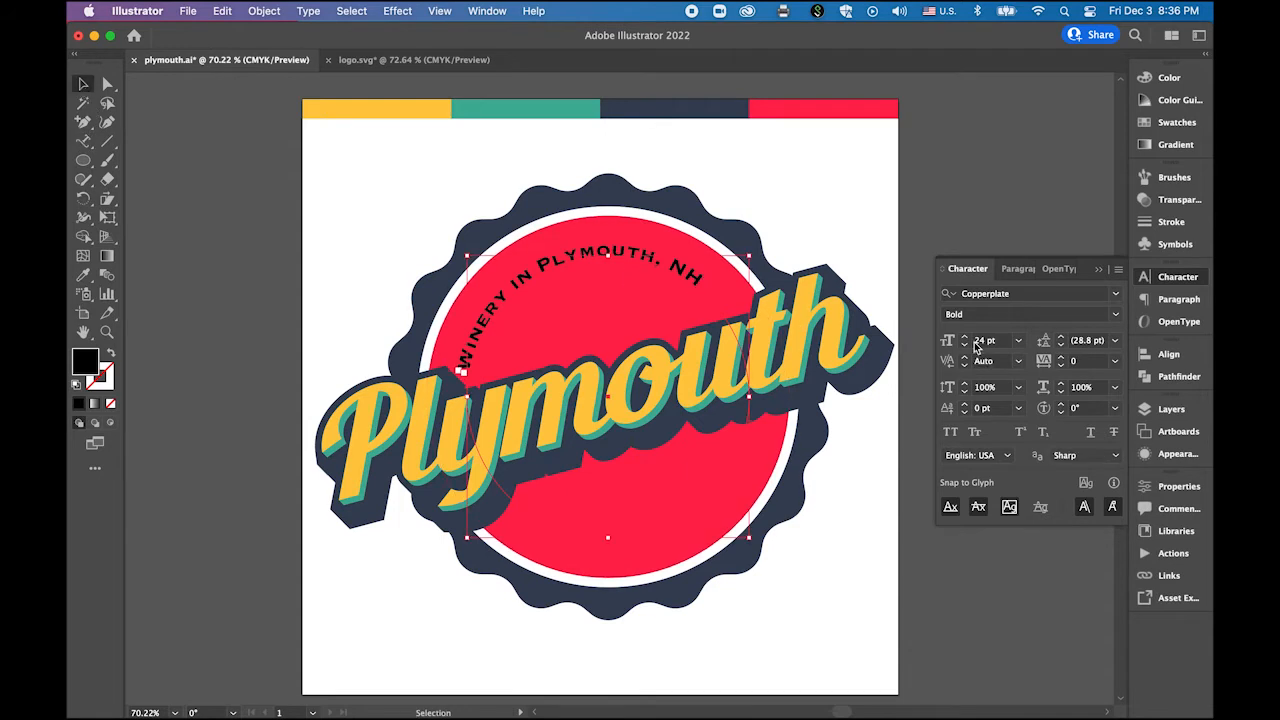
# Step: Increase the curved text's size to 27 pt and give it a white fill
pyautogui.click(965, 338)
pyautogui.click(965, 338)
pyautogui.click(965, 338)
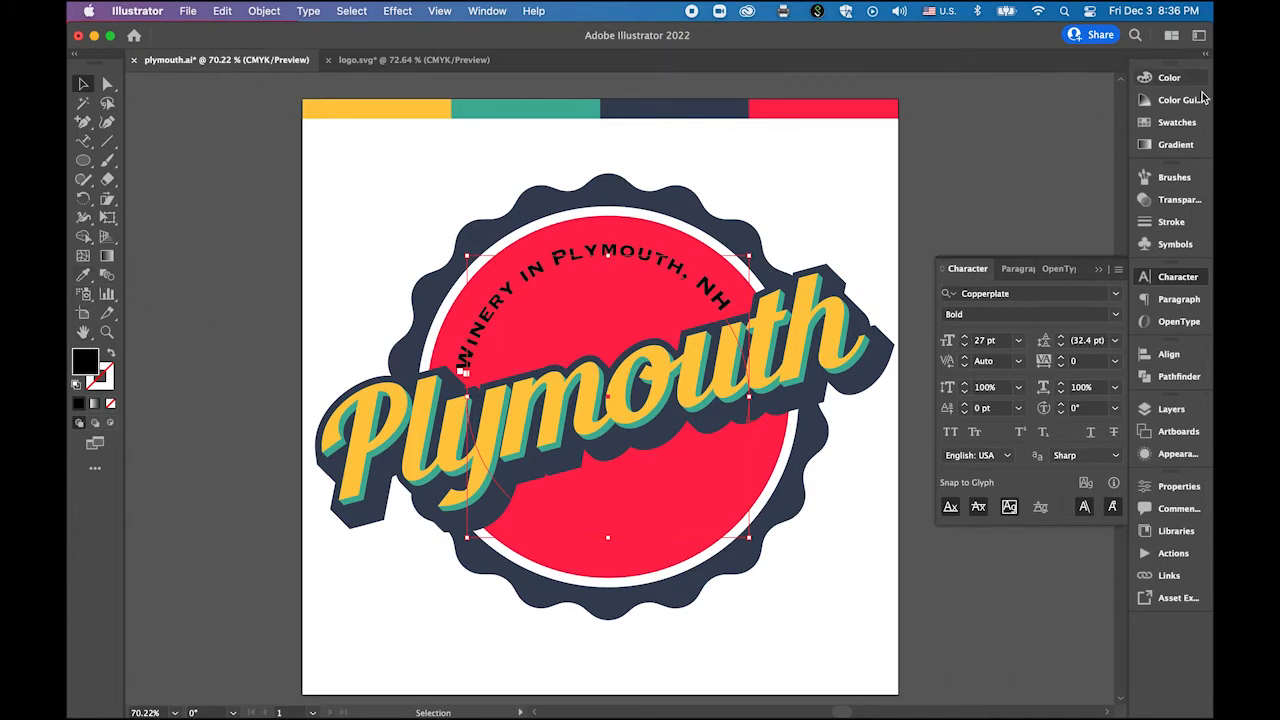
pyautogui.click(1177, 122)
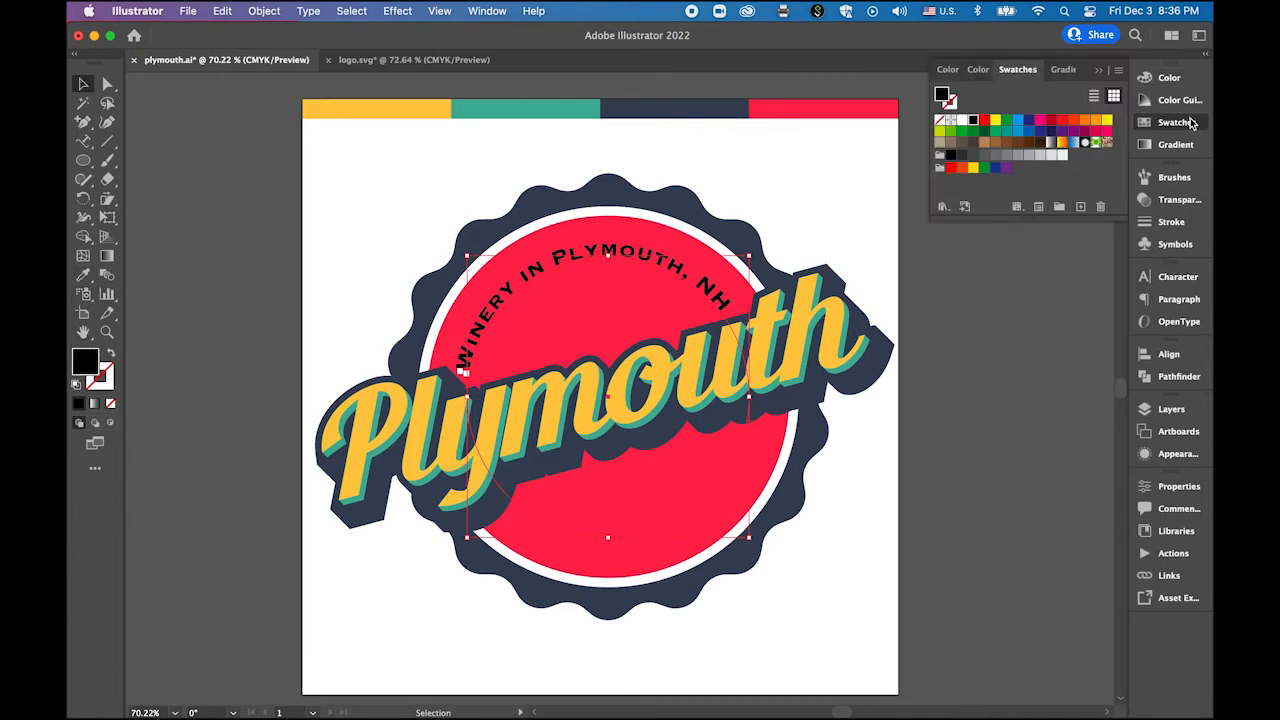
pyautogui.click(962, 120)
pyautogui.click(777, 175)
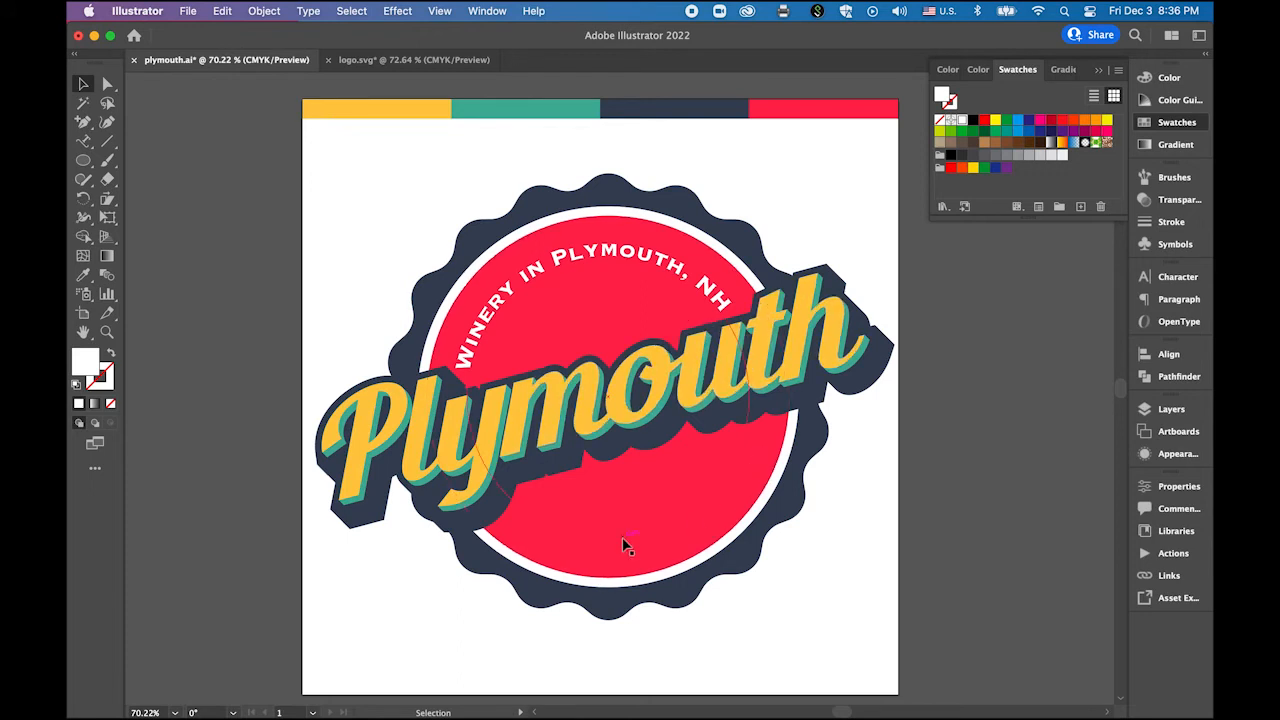
# Step: Copy the white curved "Winery in Plymouth, NH" text and paste the duplicate in front, aligned over the original
pyautogui.click(704, 289)
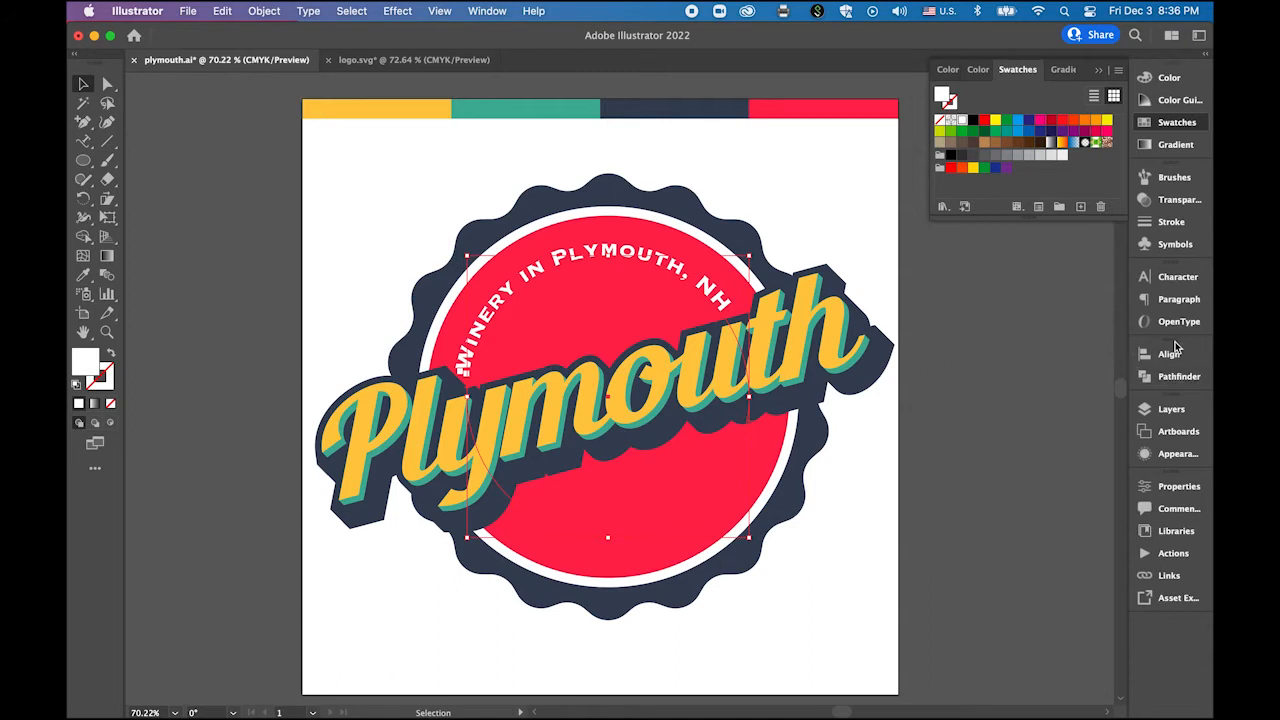
pyautogui.click(222, 10)
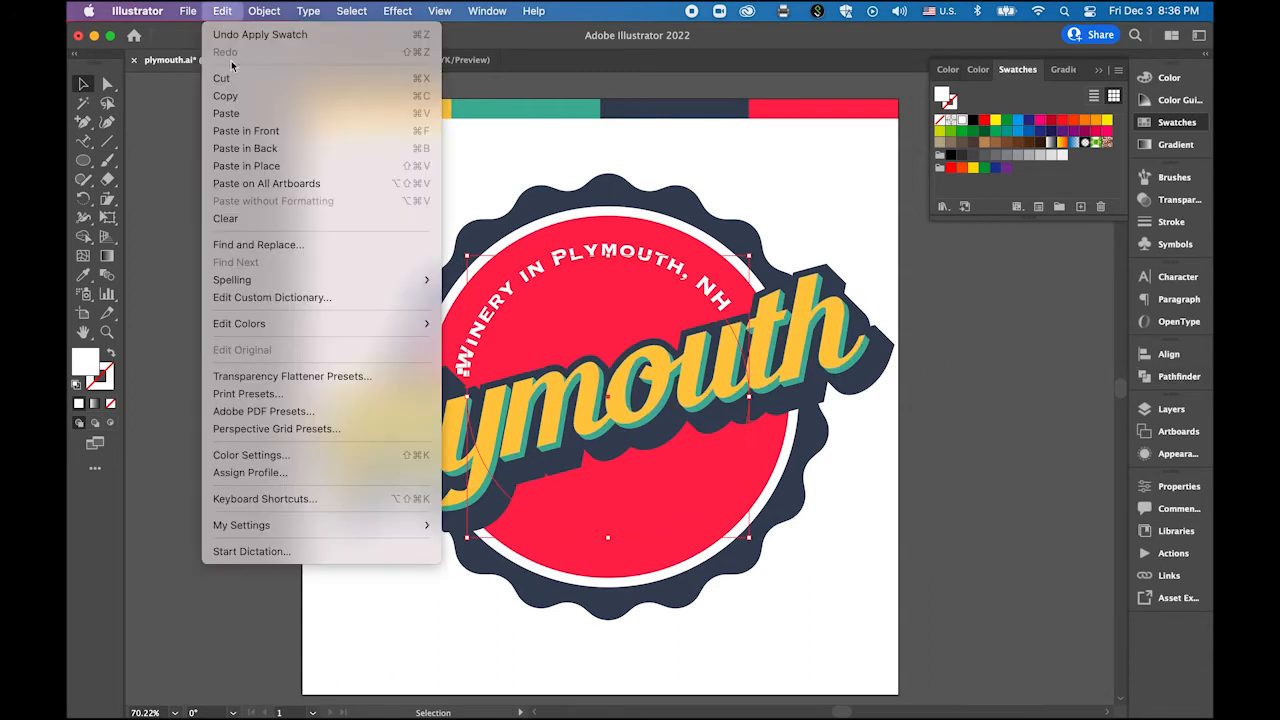
pyautogui.click(237, 97)
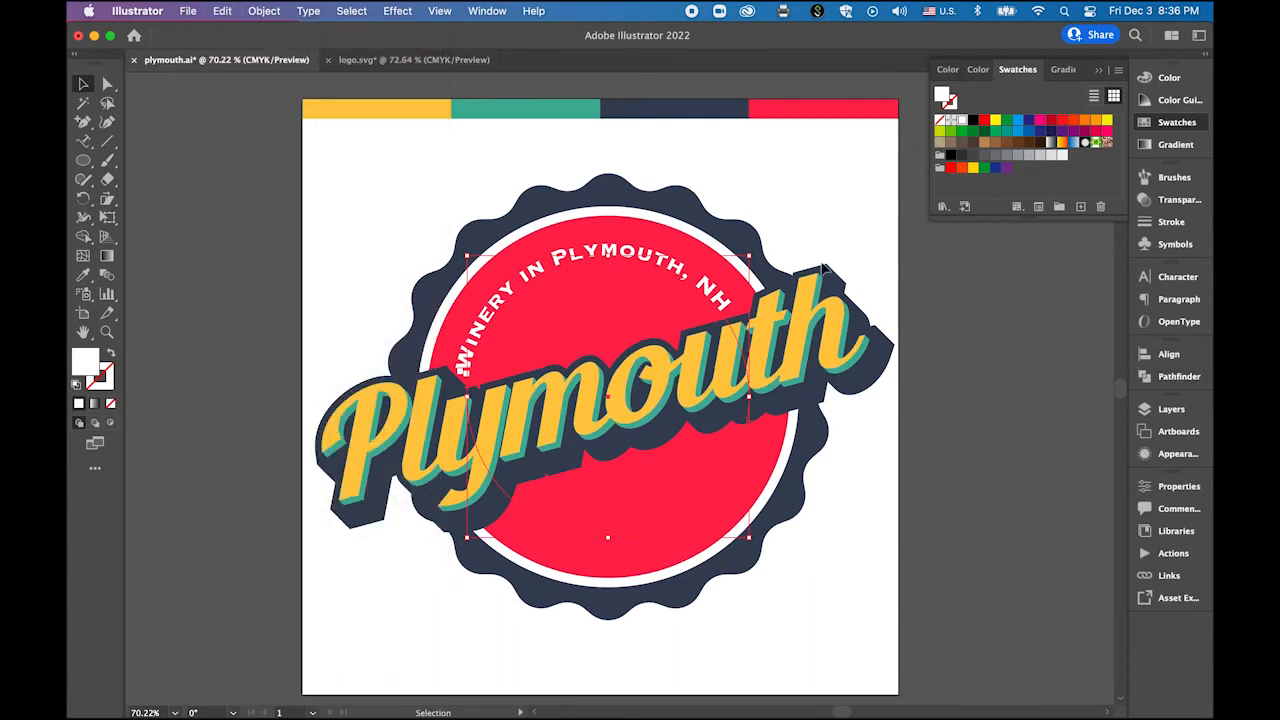
pyautogui.click(227, 13)
pyautogui.click(283, 130)
pyautogui.moveTo(500, 304); pyautogui.dragTo(636, 304)
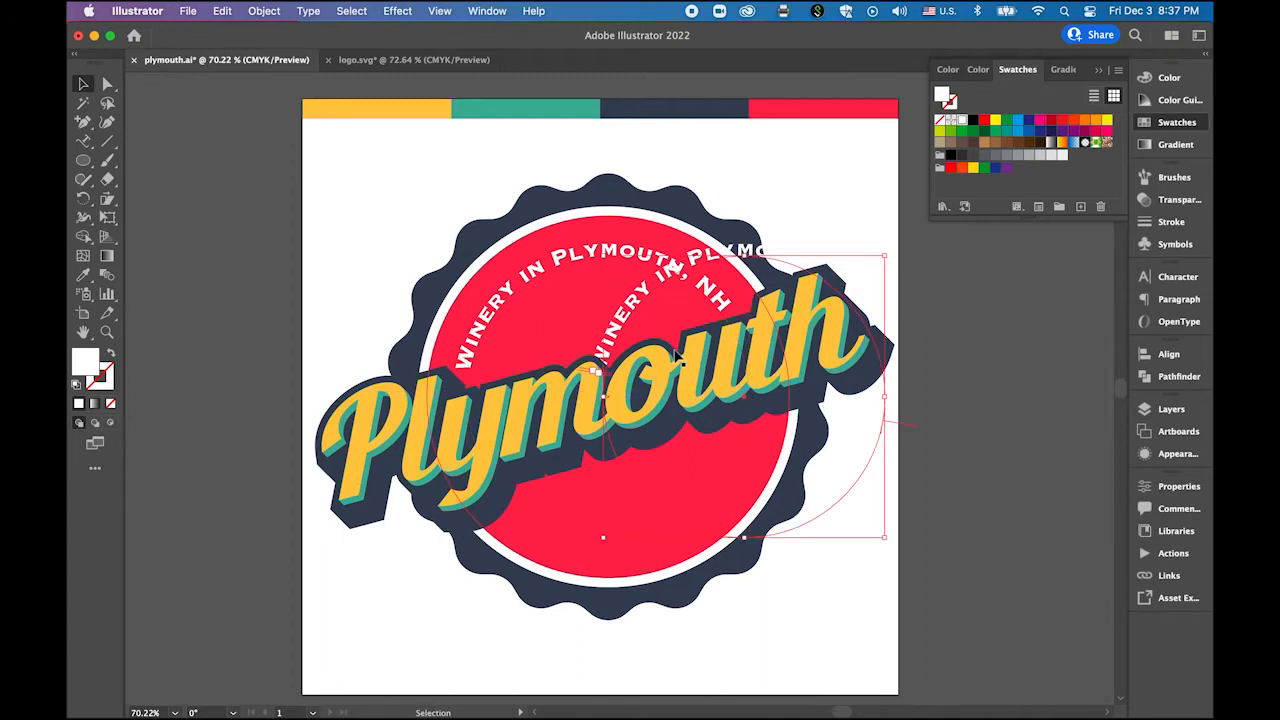
pyautogui.moveTo(680, 355); pyautogui.dragTo(544, 355)
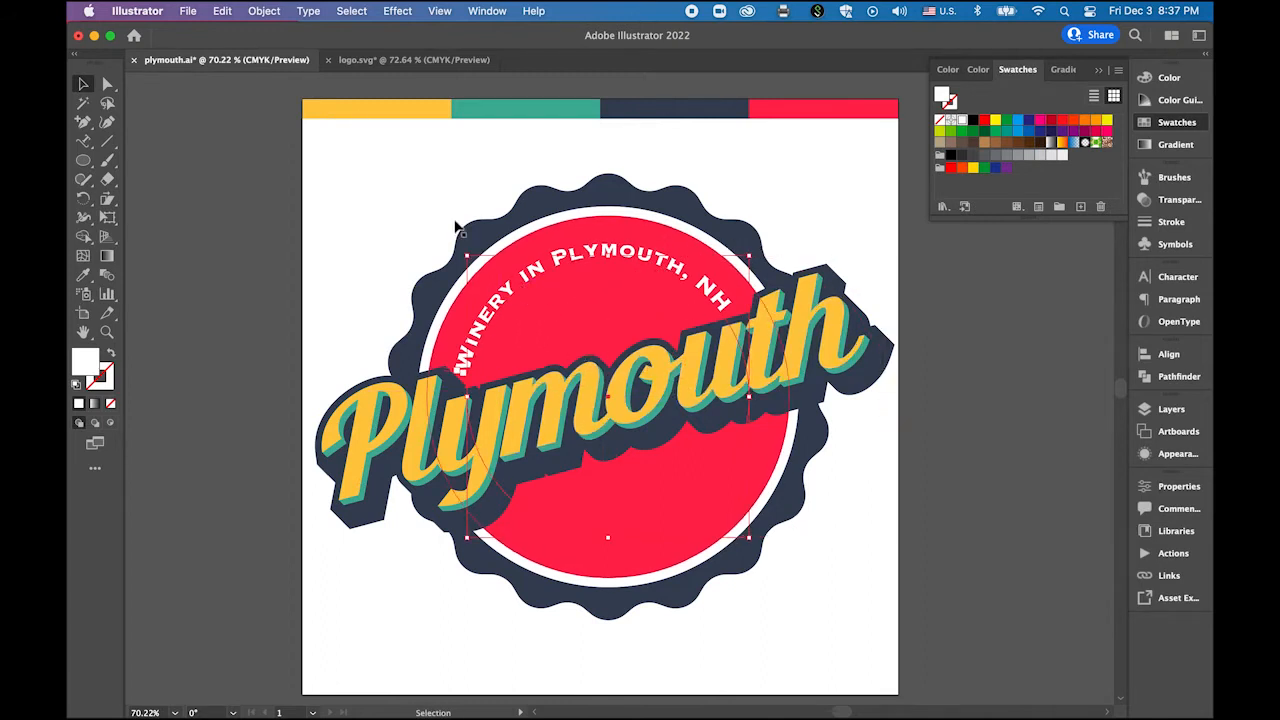
# Step: Flip the duplicated curved text with the Rainbow effect and Baseline alignment, and rotate it along the circle's lower edge
pyautogui.click(308, 11)
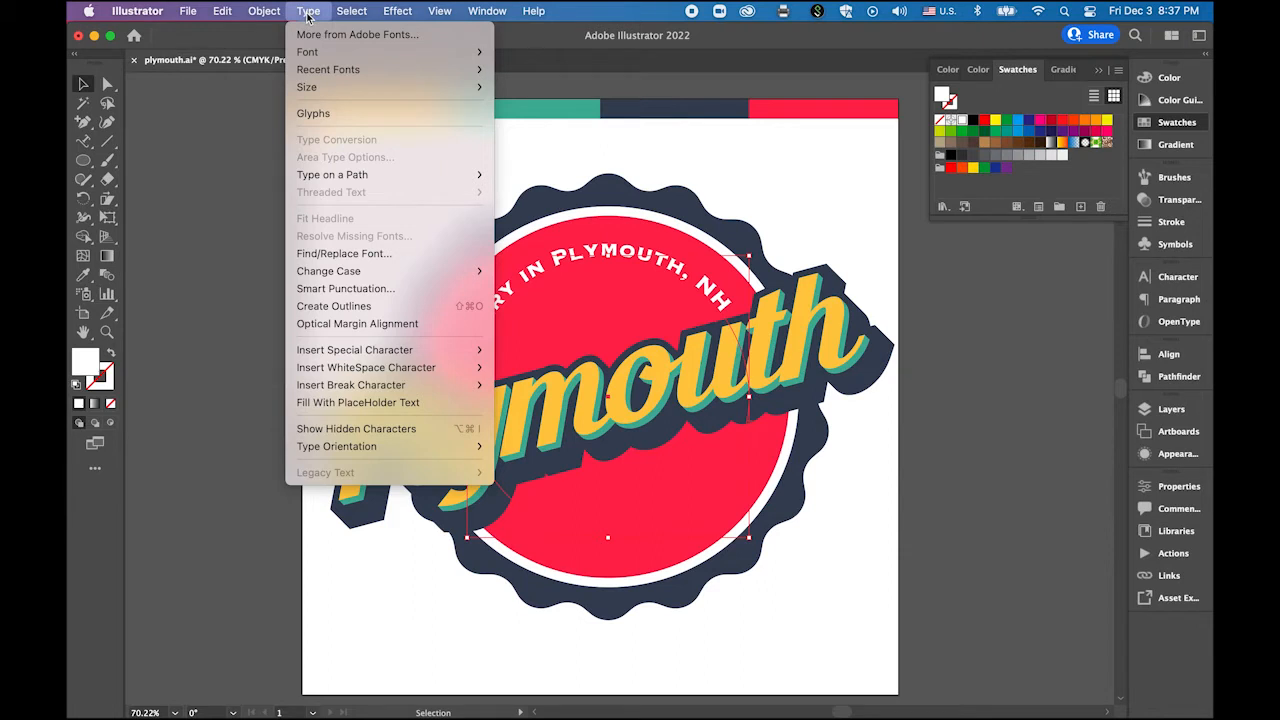
pyautogui.moveTo(346, 179)
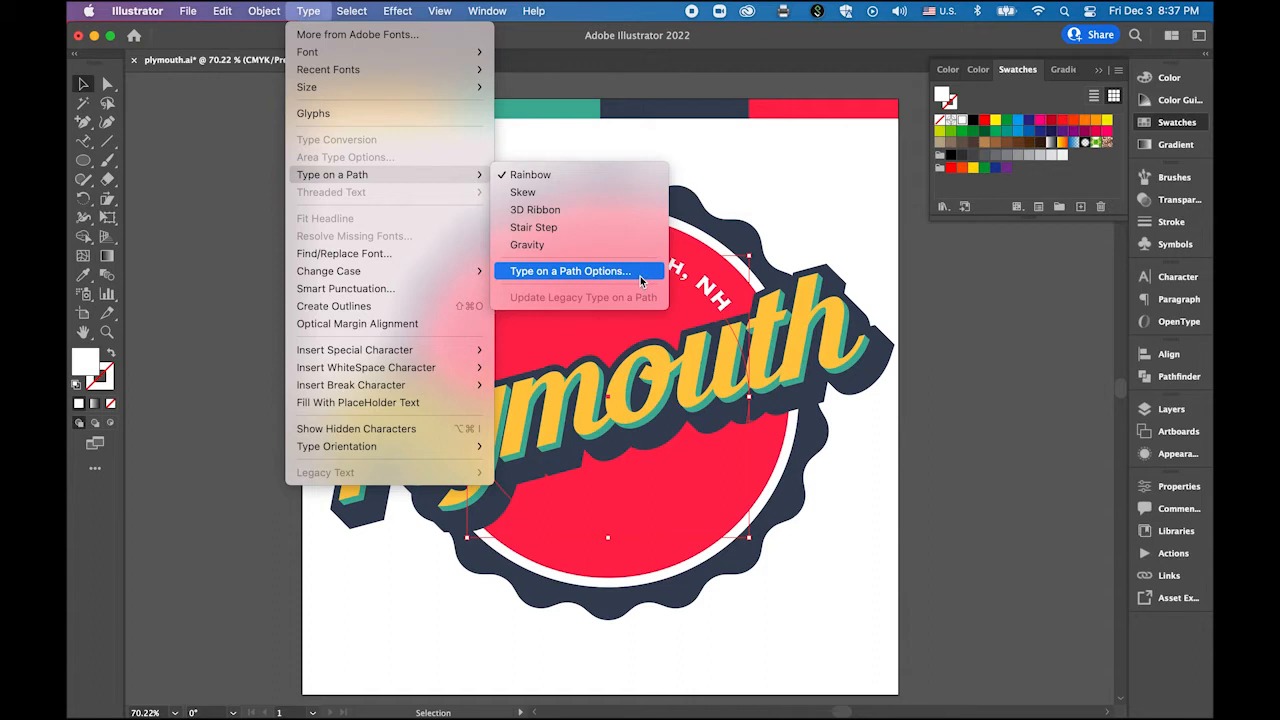
pyautogui.click(641, 276)
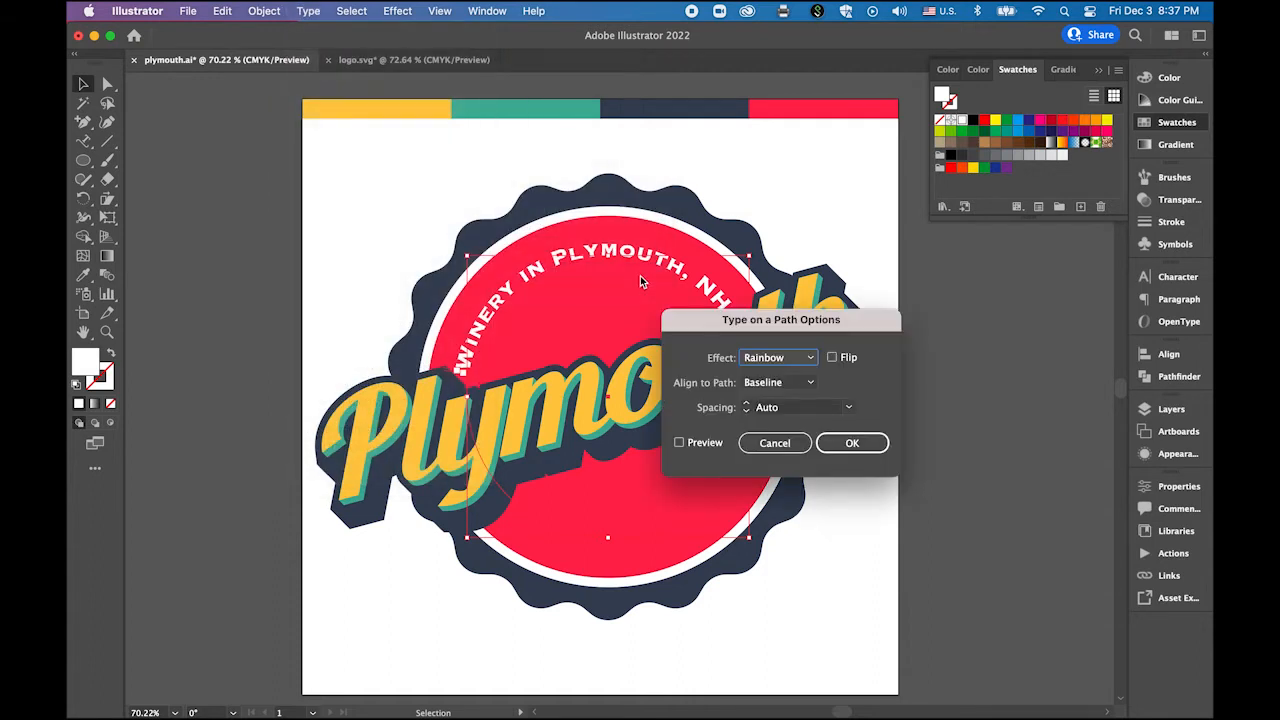
pyautogui.click(807, 362)
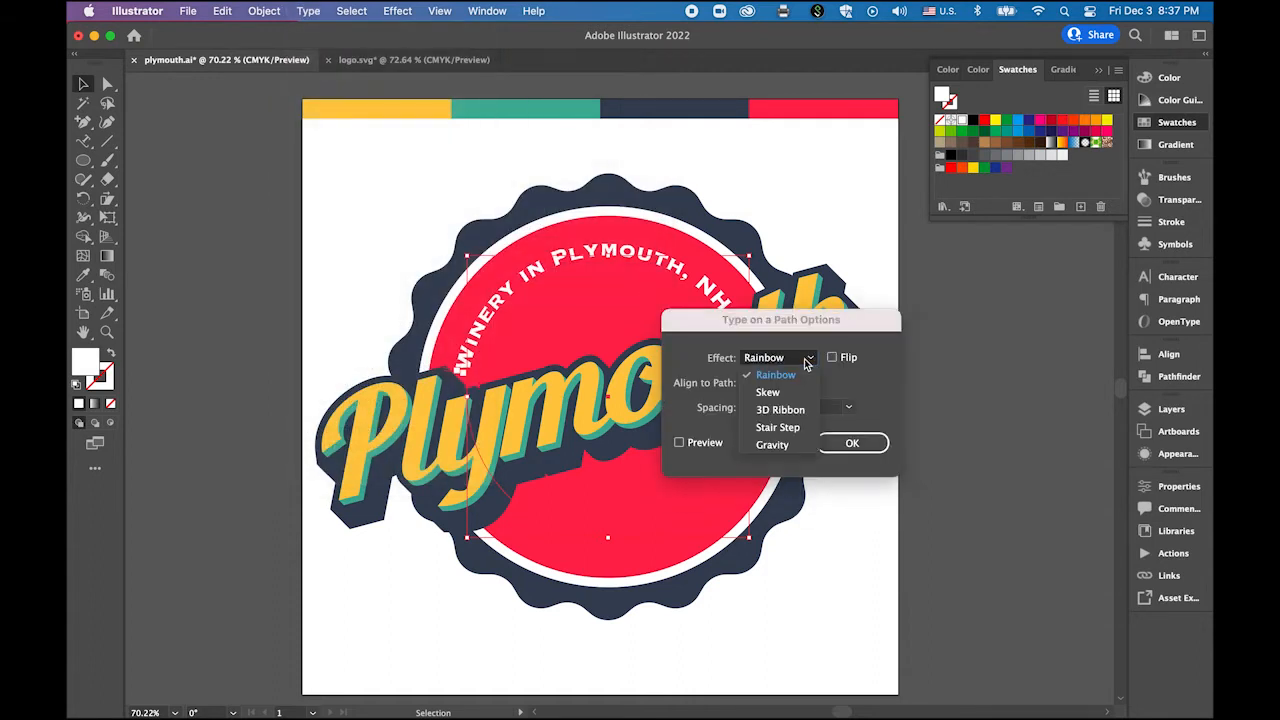
pyautogui.click(842, 380)
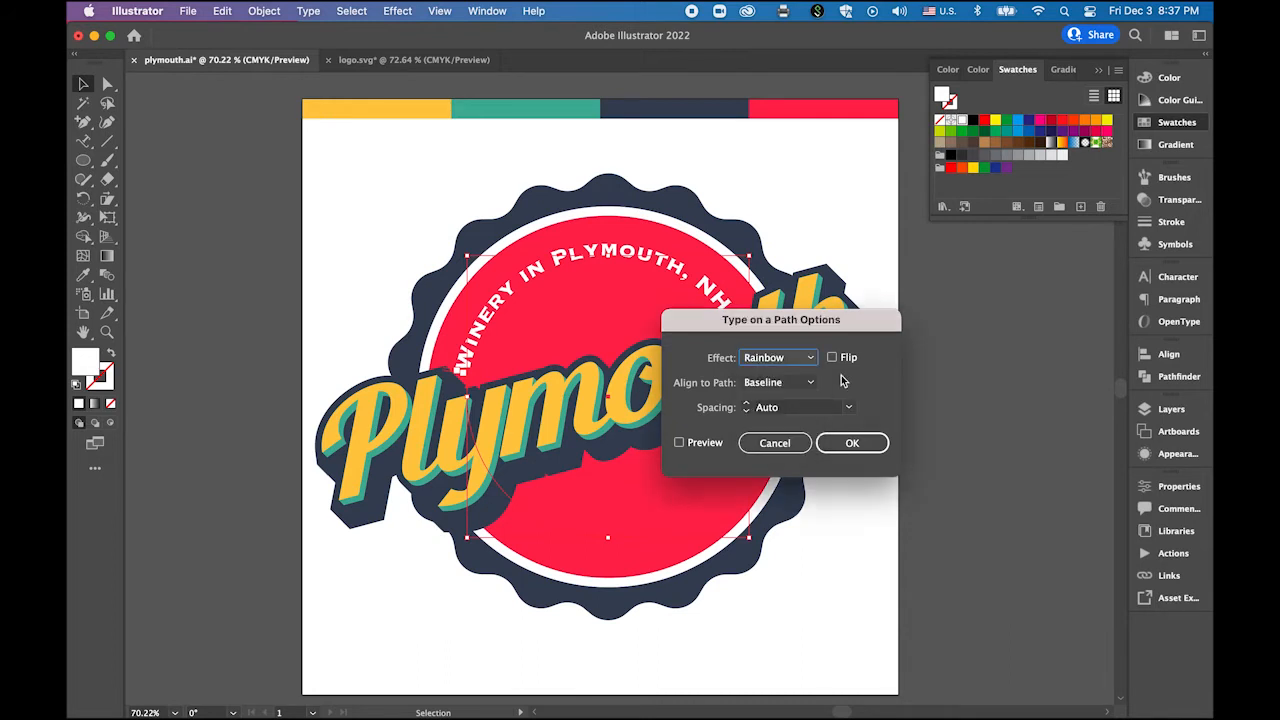
pyautogui.click(800, 387)
pyautogui.click(816, 388)
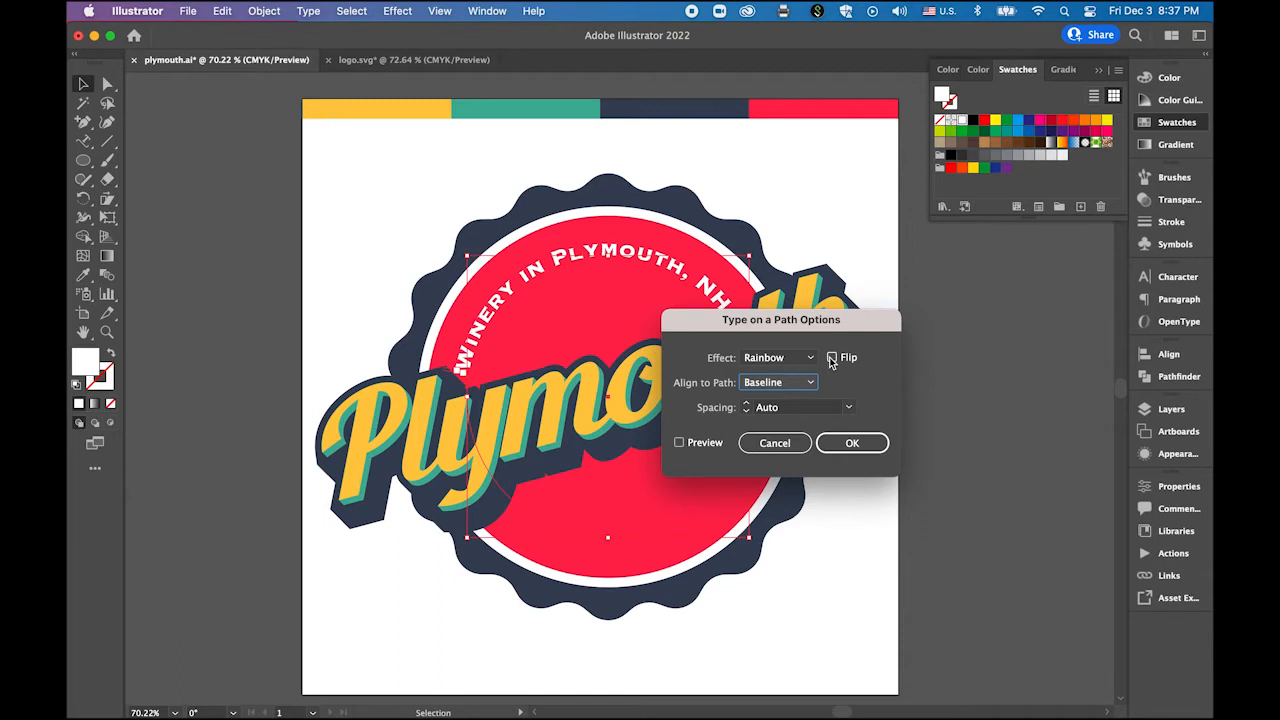
pyautogui.click(832, 358)
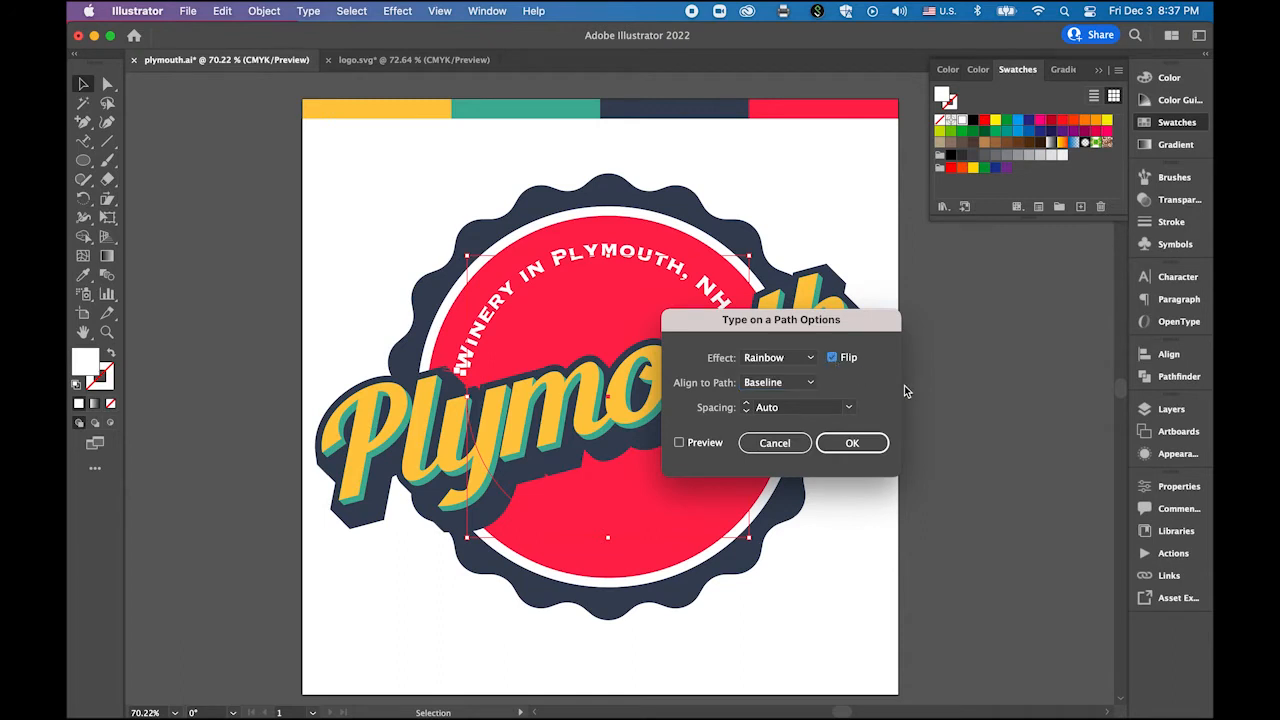
pyautogui.click(850, 443)
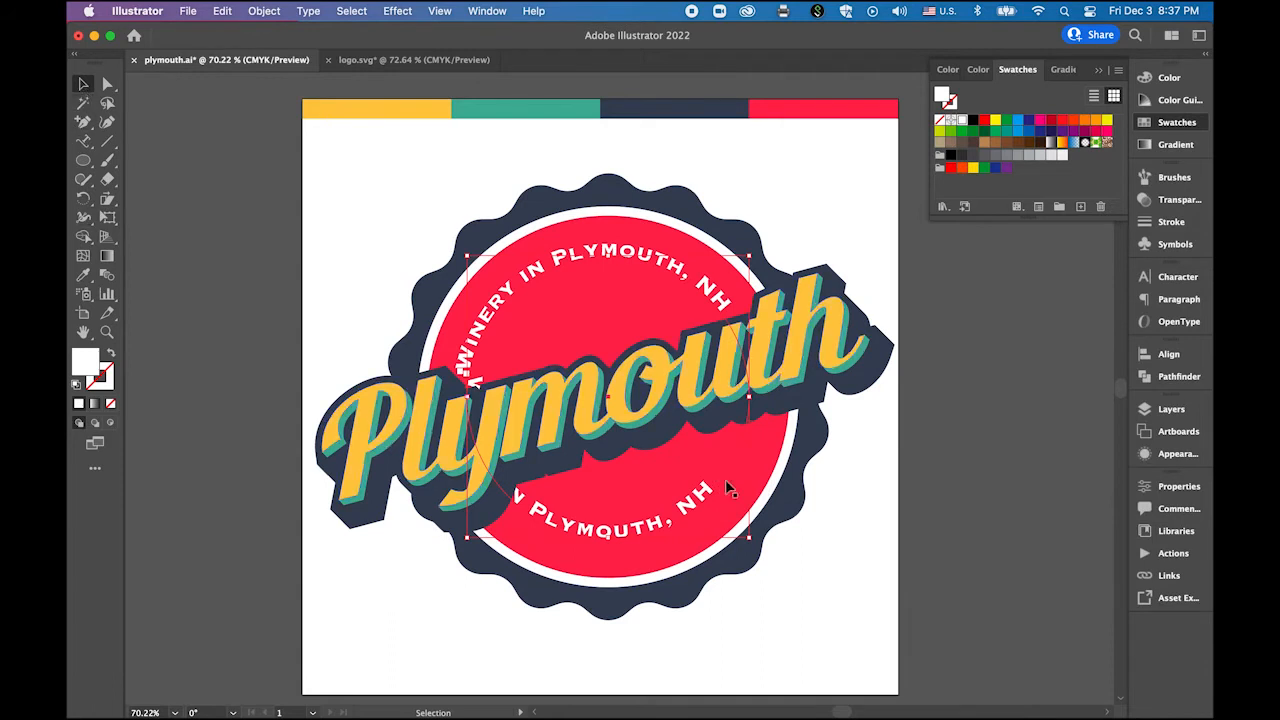
pyautogui.moveTo(765, 554); pyautogui.dragTo(845, 349)
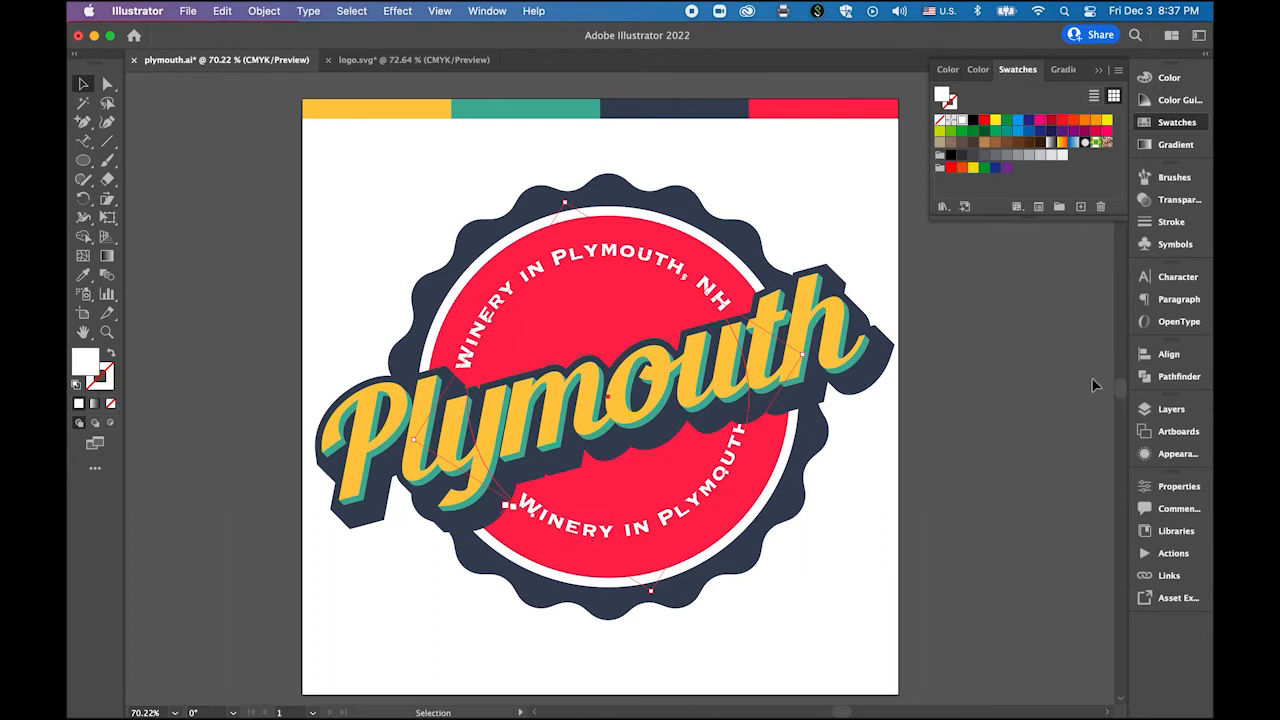
# Step: Set the lower curved text's baseline shift to -16 pt to move it outward from its path
pyautogui.click(1145, 282)
pyautogui.click(1118, 271)
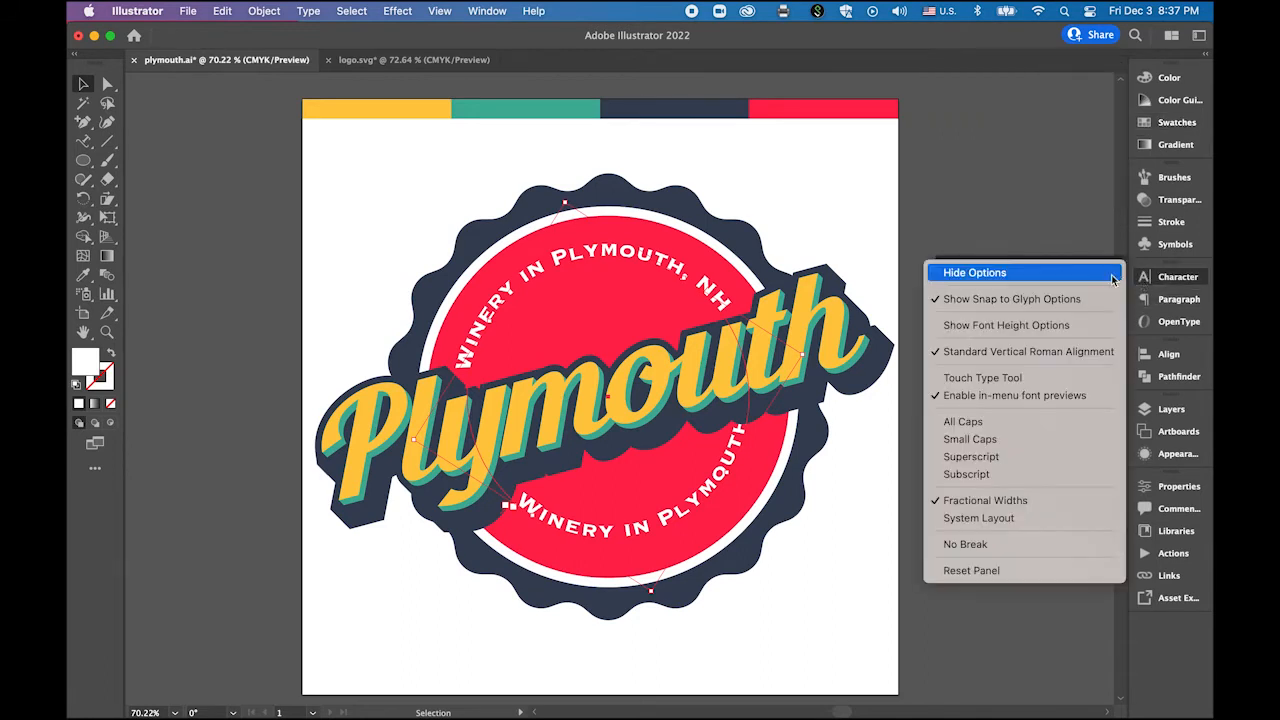
pyautogui.click(1100, 272)
pyautogui.click(1118, 271)
pyautogui.click(1028, 283)
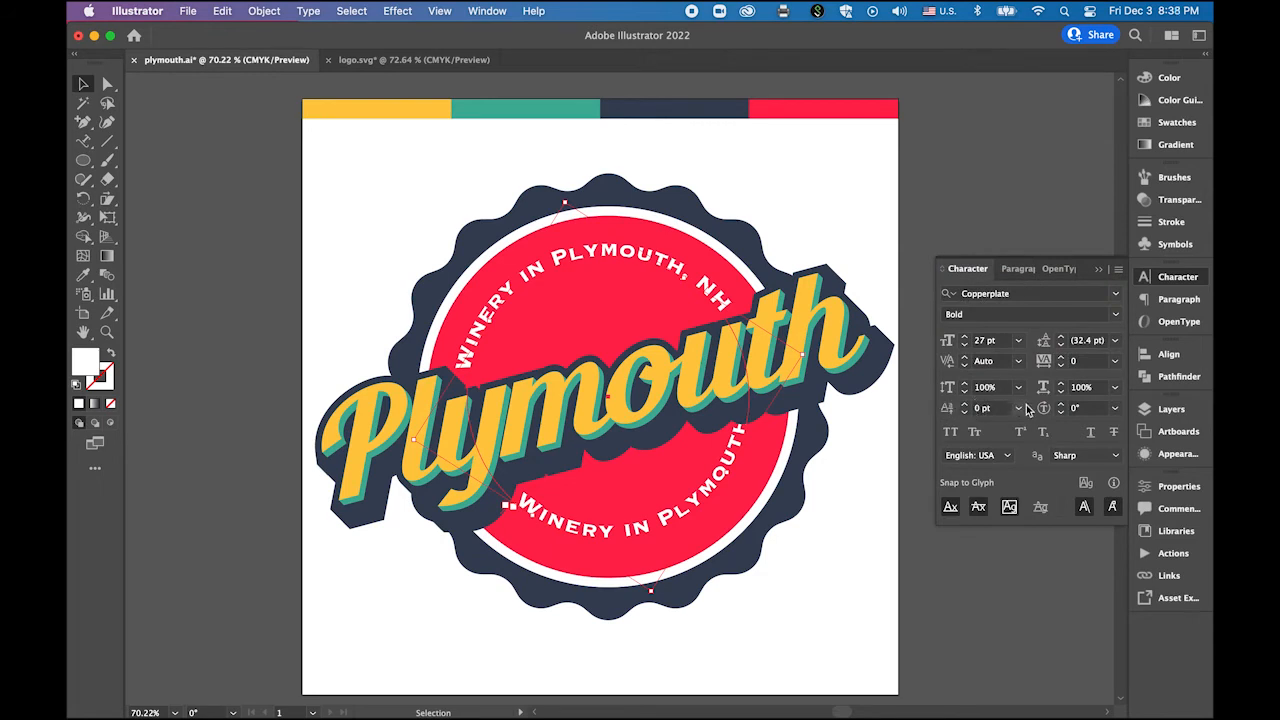
pyautogui.click(965, 413)
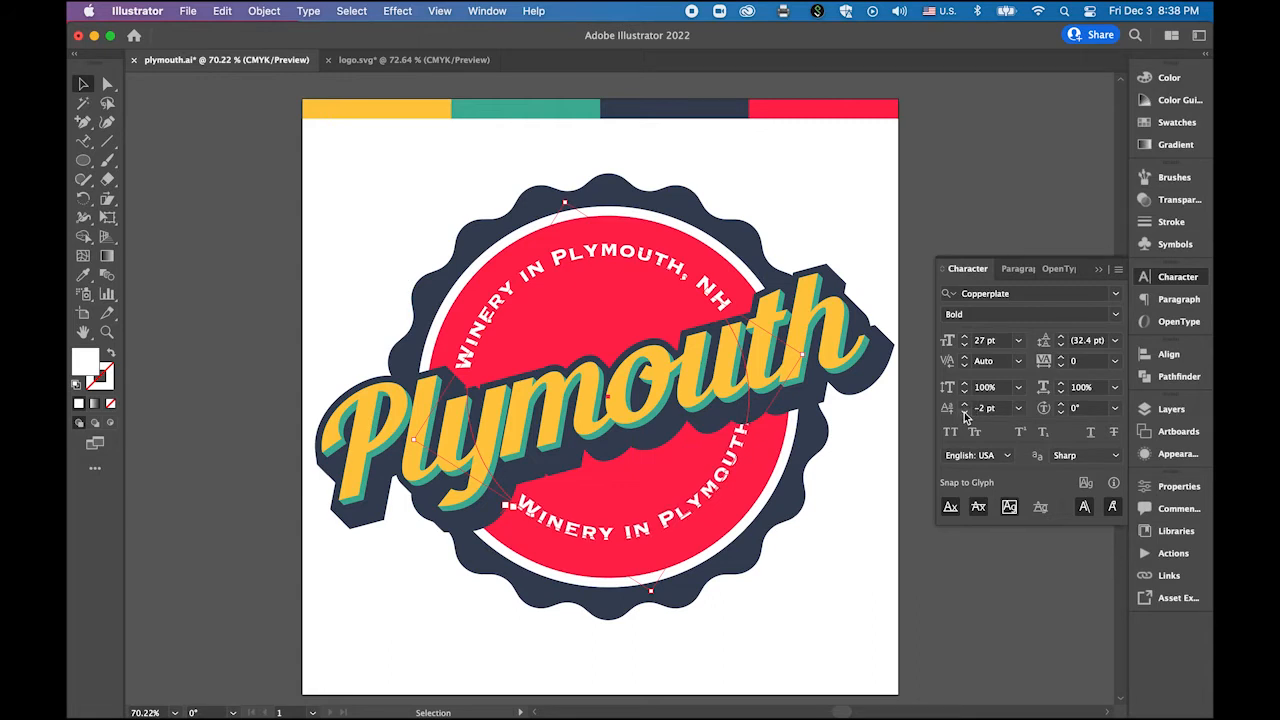
pyautogui.click(965, 413)
pyautogui.click(965, 413)
pyautogui.click(965, 413)
pyautogui.click(965, 413)
pyautogui.click(965, 413)
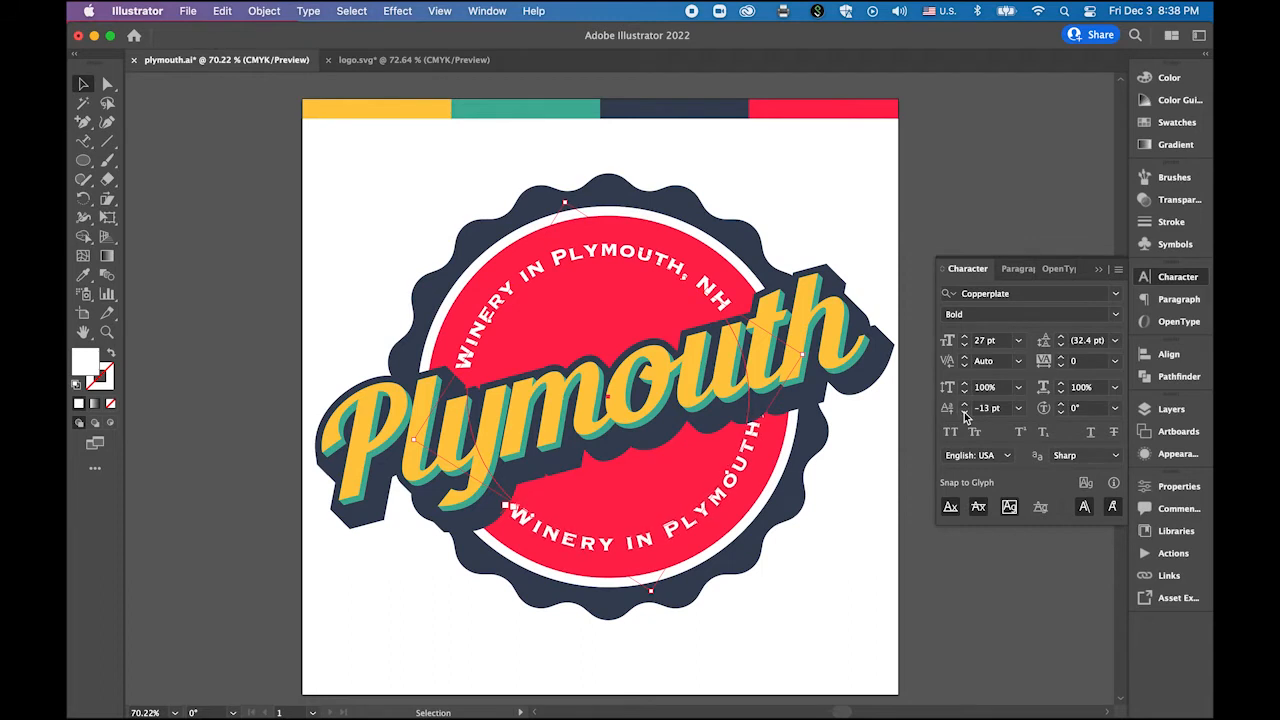
pyautogui.click(965, 413)
pyautogui.click(965, 413)
pyautogui.click(965, 413)
pyautogui.click(965, 413)
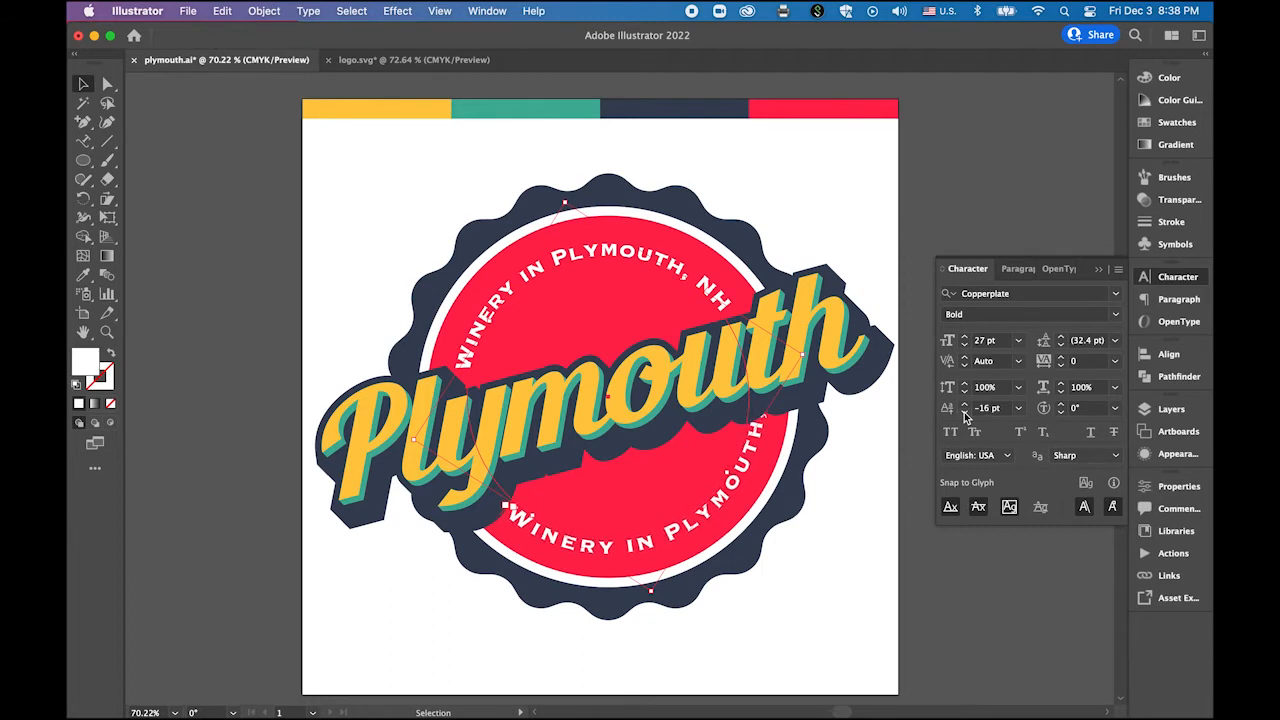
# Step: Replace the lower curved text with "Family Owned Since 1984"
pyautogui.click(84, 142)
pyautogui.moveTo(508, 512); pyautogui.dragTo(849, 298)
pyautogui.moveTo(829, 242); pyautogui.dragTo(847, 270)
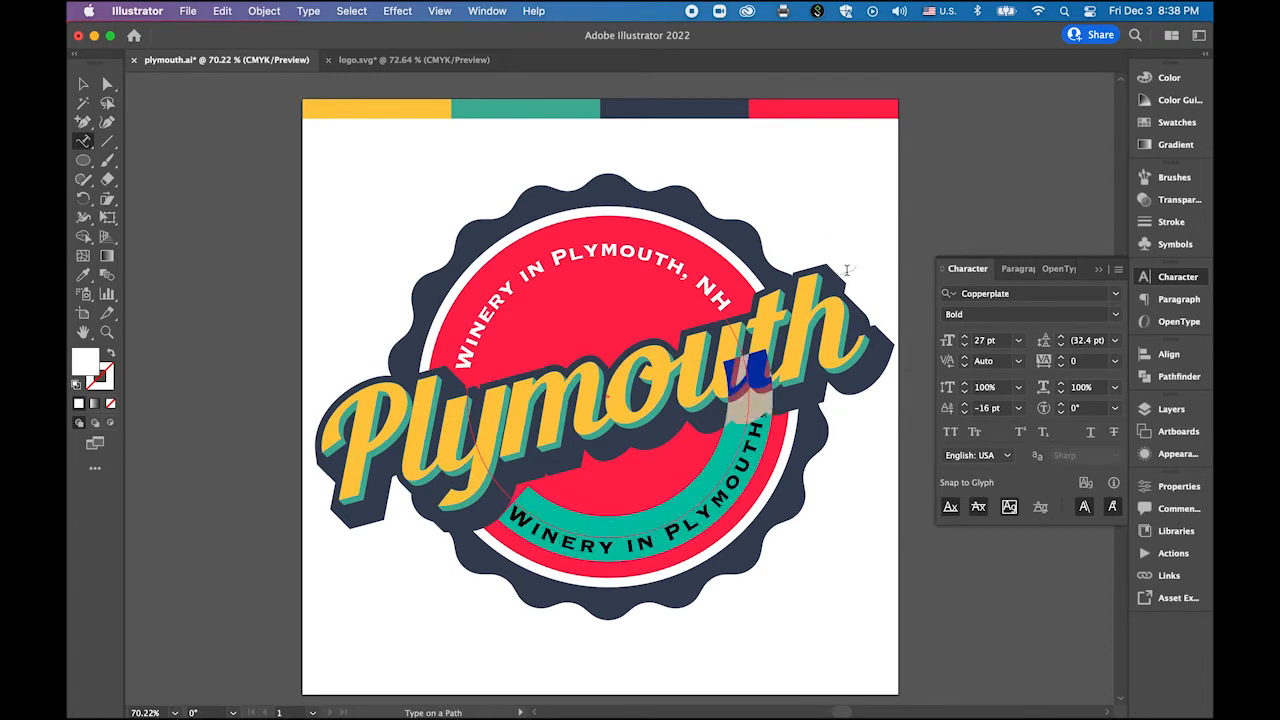
pyautogui.press('BackSpace')
pyautogui.write('Family')
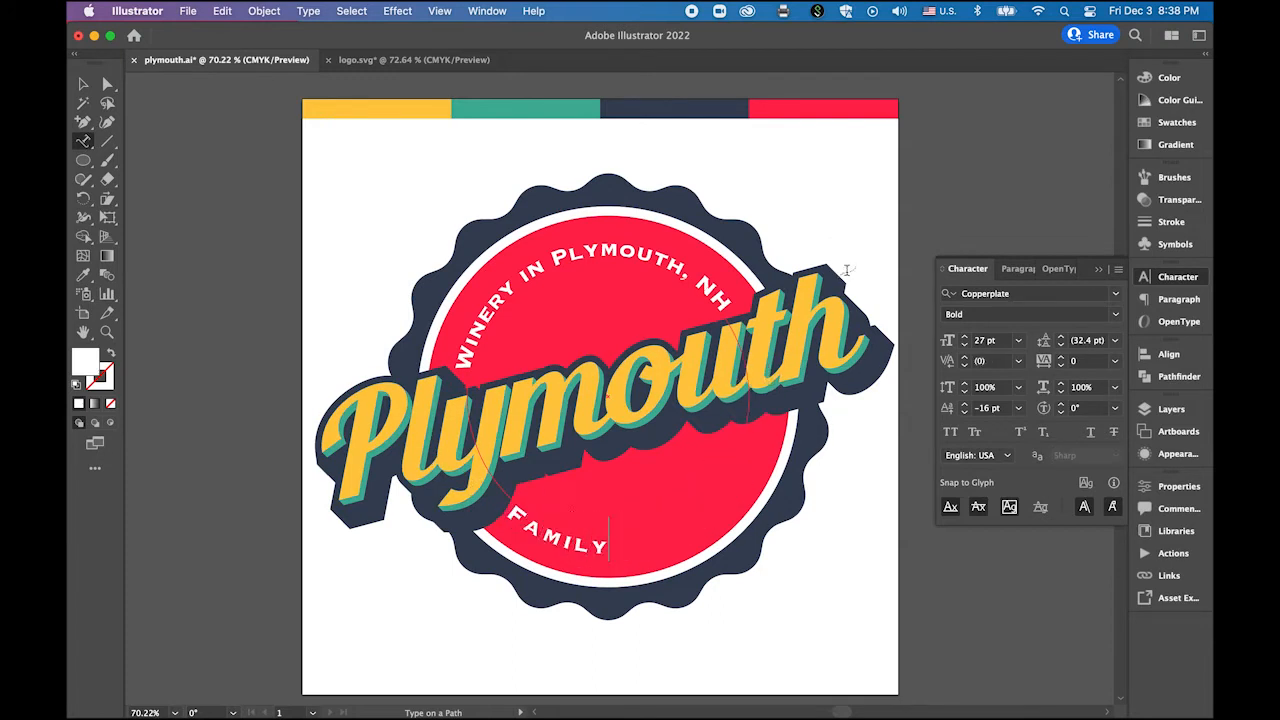
pyautogui.write(' Owned')
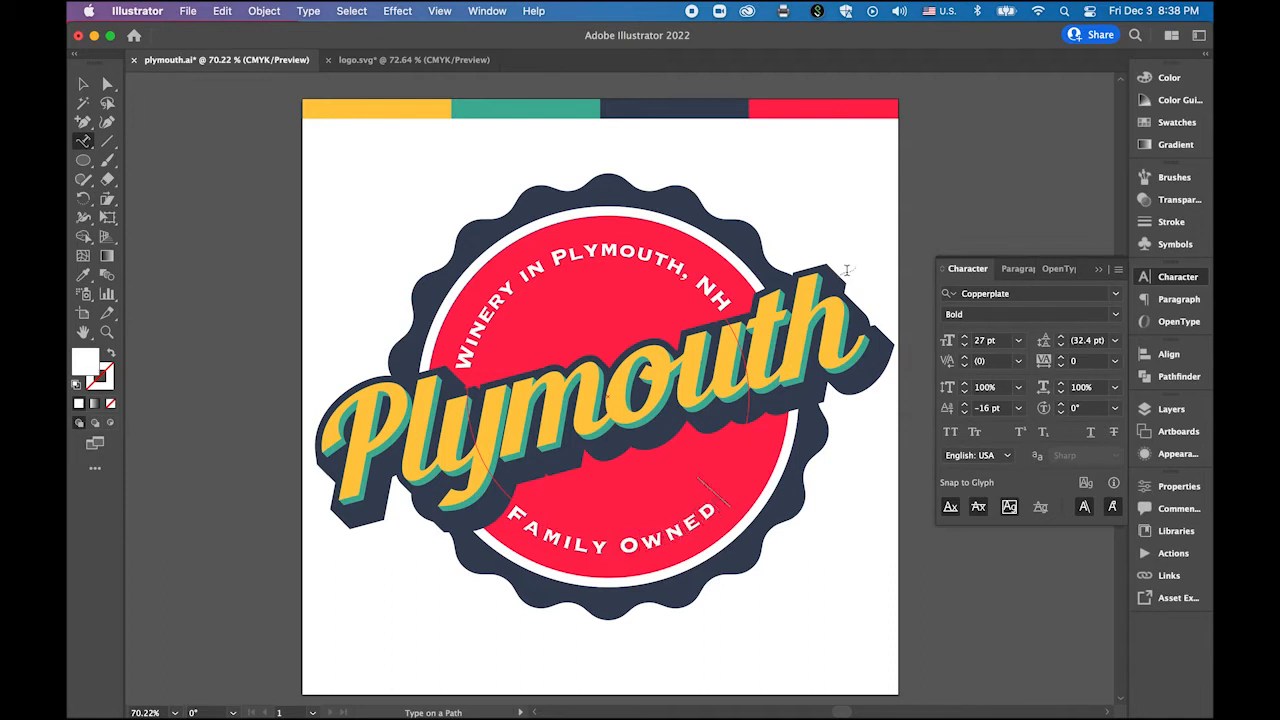
pyautogui.write(' since')
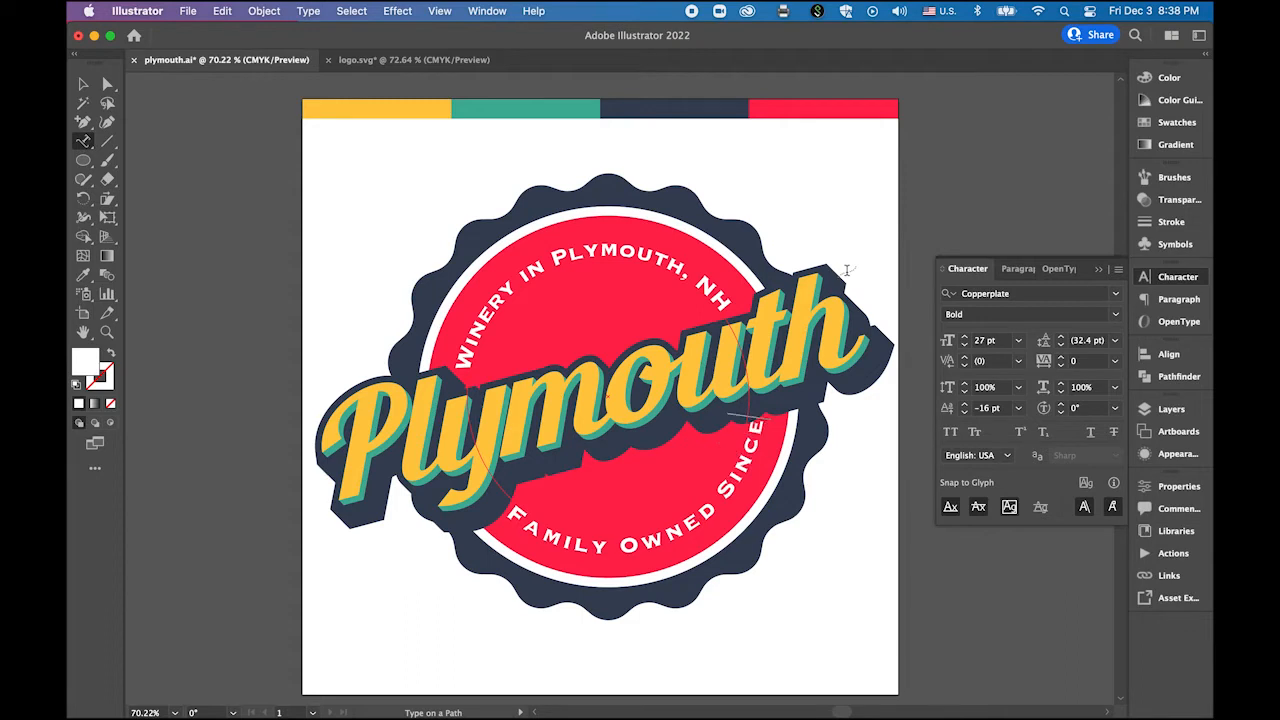
pyautogui.write(' 198')
# Step: Tighten the lower curved text's tracking to -137 so the whole phrase fits below the script lettering
pyautogui.click(84, 85)
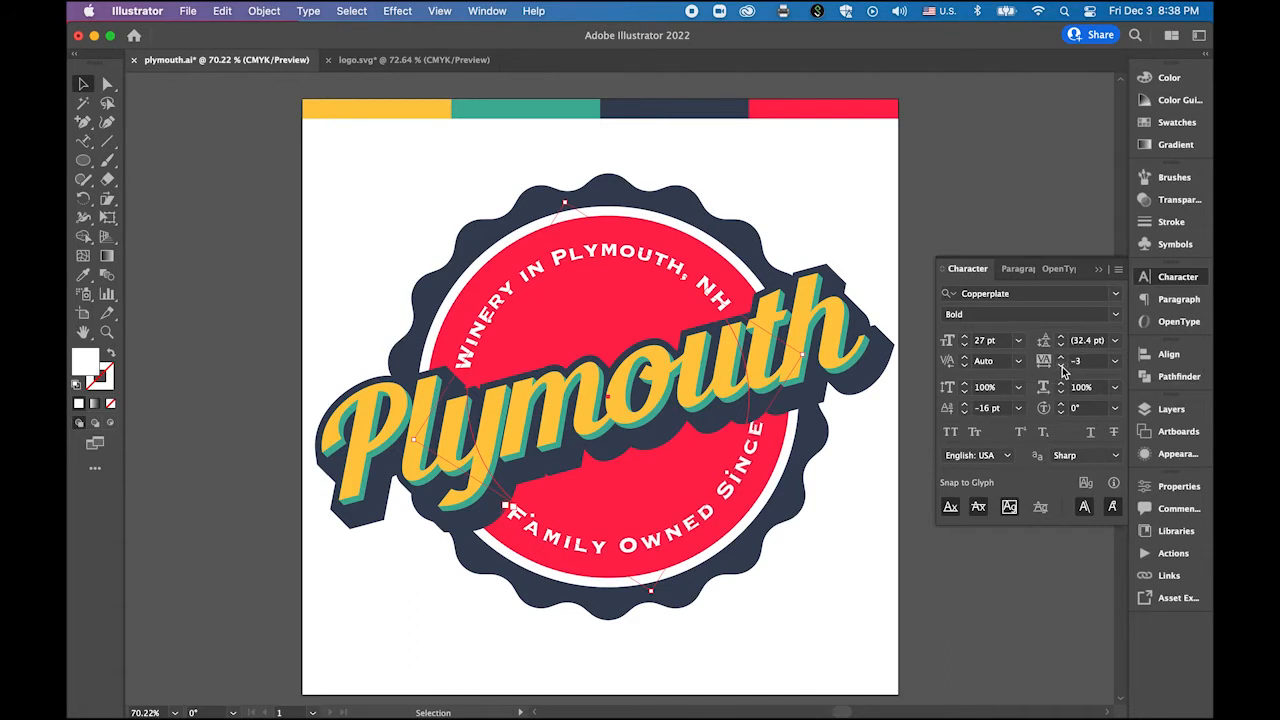
pyautogui.click(1061, 366)
pyautogui.click(1061, 366)
pyautogui.click(1061, 366)
pyautogui.click(1061, 366)
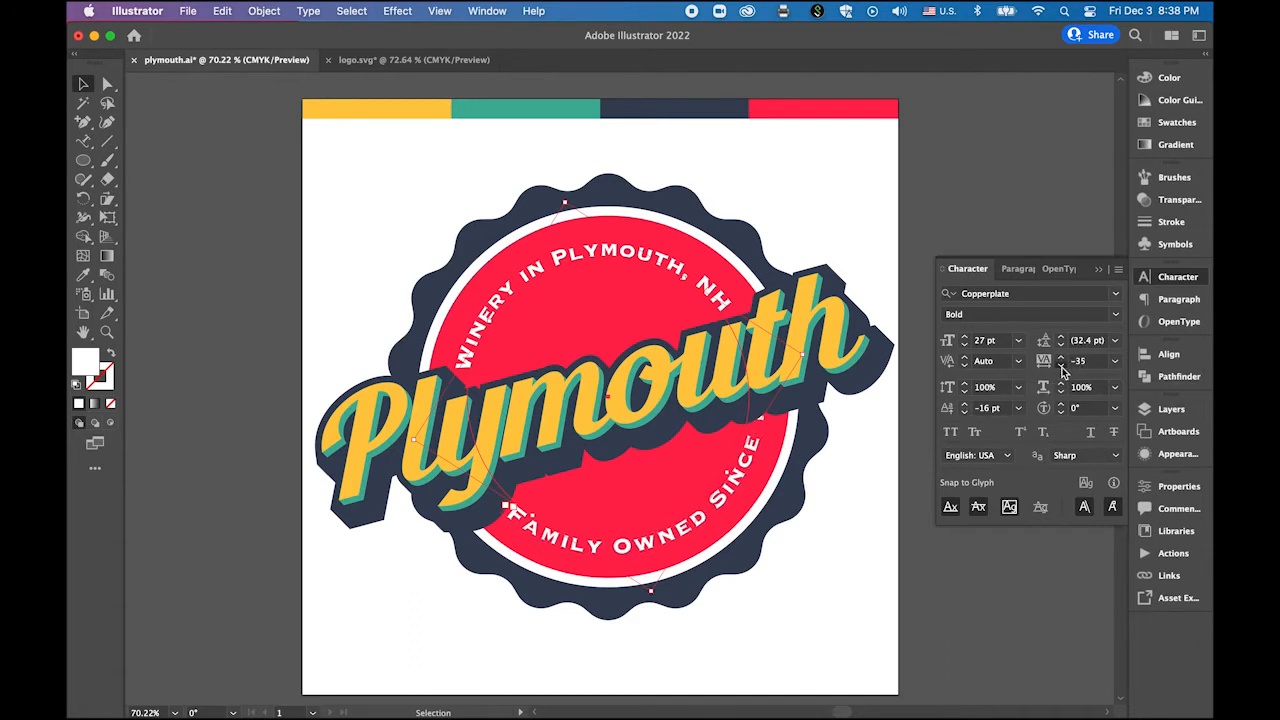
pyautogui.click(1061, 366)
pyautogui.click(1061, 366)
pyautogui.click(1061, 366)
pyautogui.click(1061, 366)
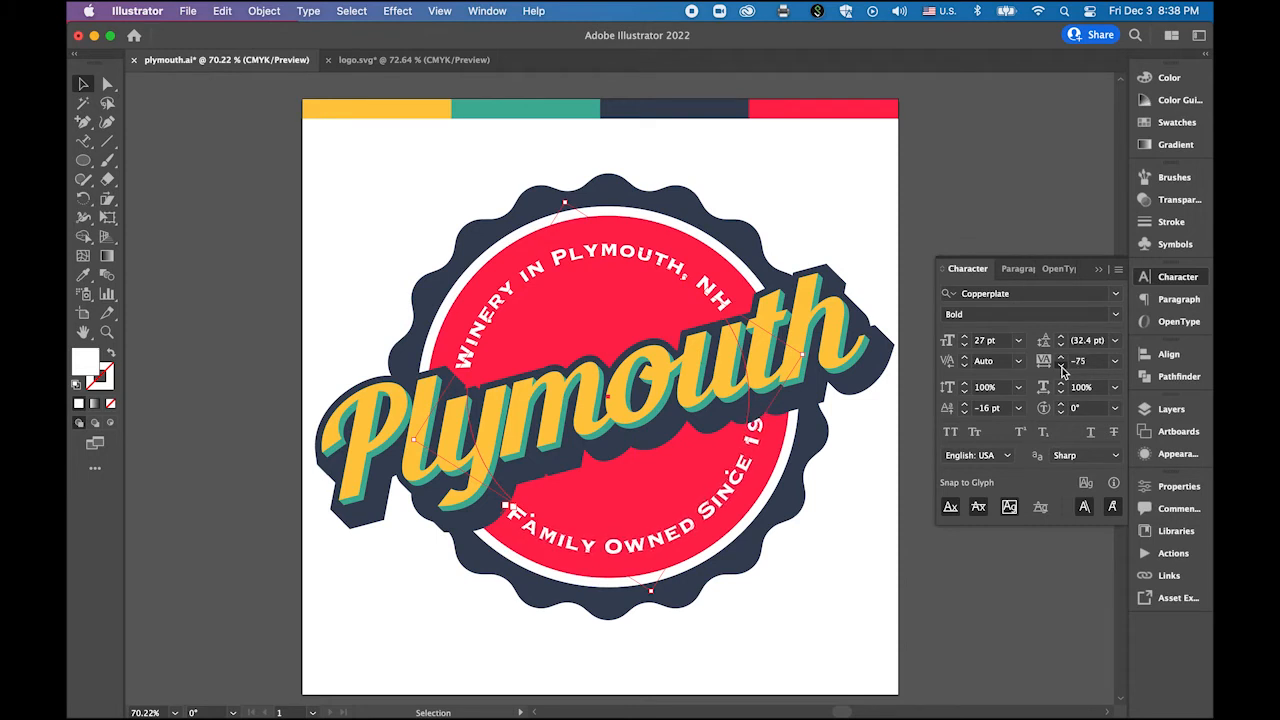
pyautogui.click(1061, 366)
pyautogui.click(1061, 366)
pyautogui.click(1061, 366)
pyautogui.click(1061, 366)
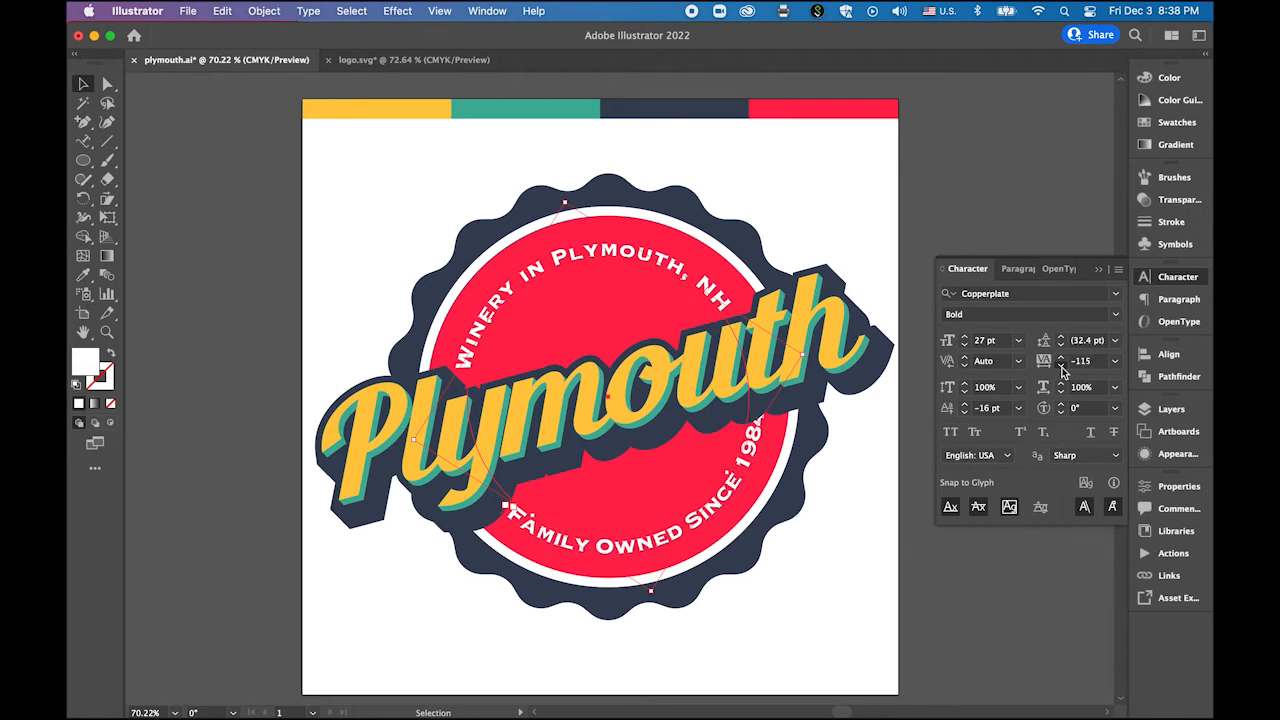
pyautogui.click(1061, 366)
pyautogui.click(1061, 366)
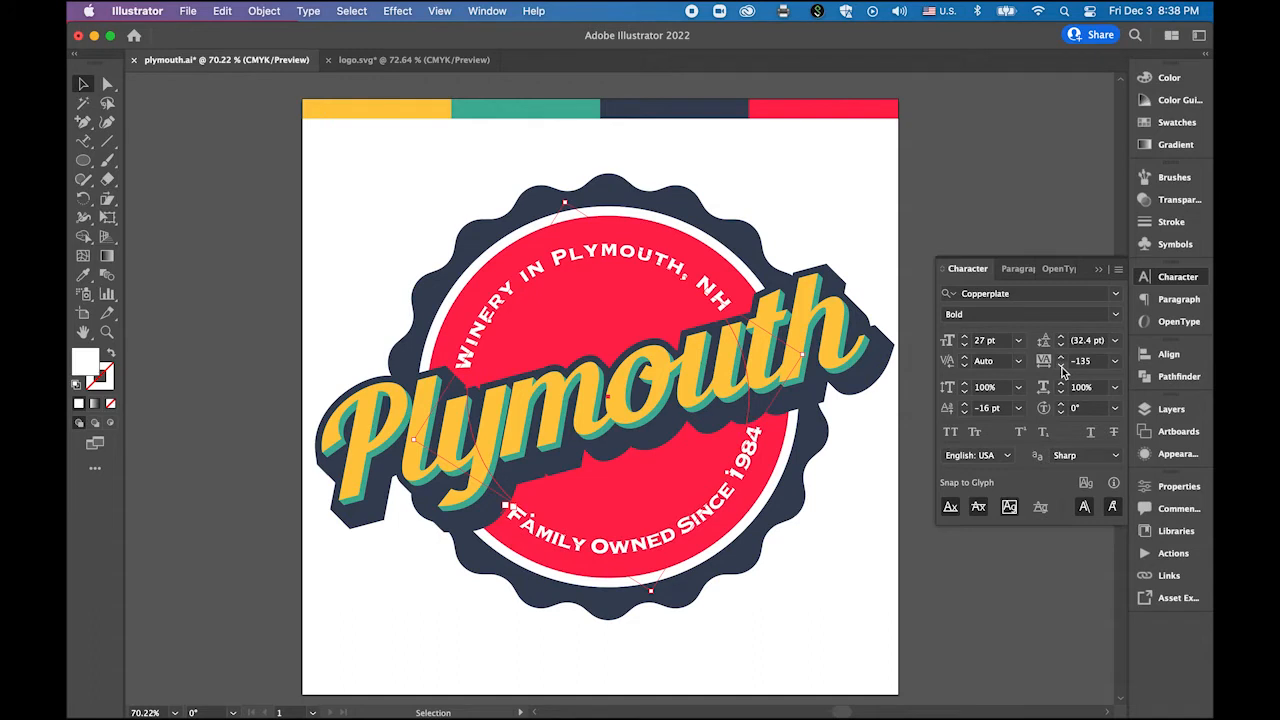
pyautogui.click(1061, 366)
pyautogui.click(1061, 366)
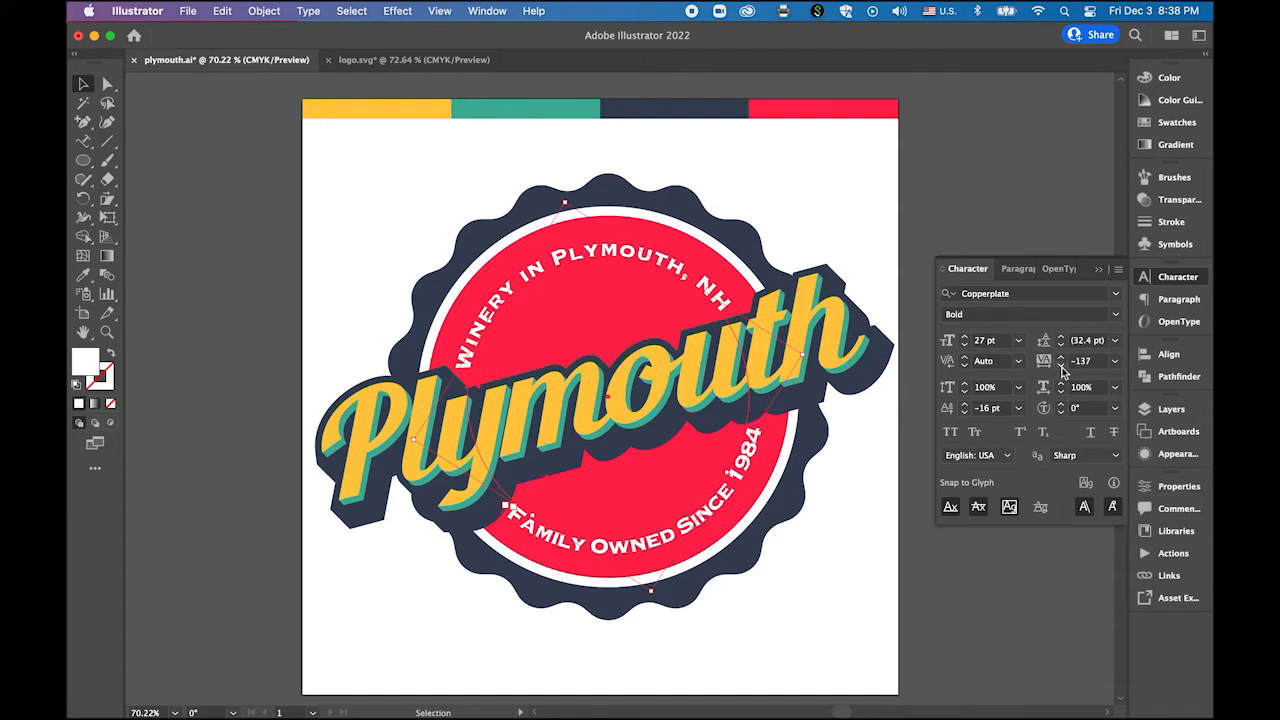
# Step: Delete the yellow, green, navy and red palette bars along the artboard's upper edge
pyautogui.click(163, 170)
pyautogui.moveTo(263, 92); pyautogui.dragTo(880, 172)
pyautogui.press('Delete')
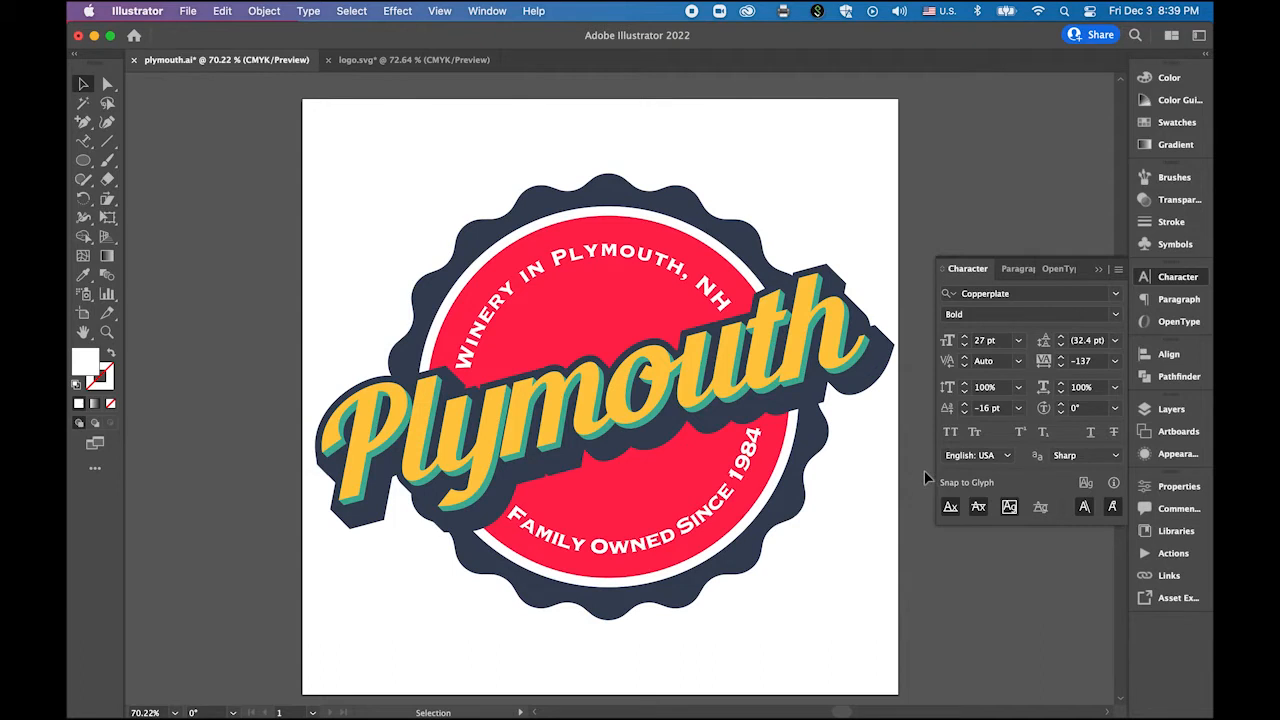
# Step: Start saving the badge document under a new name and choose the YouTube/JYK/Winery Promo folder on the 4TB drive
pyautogui.click(187, 10)
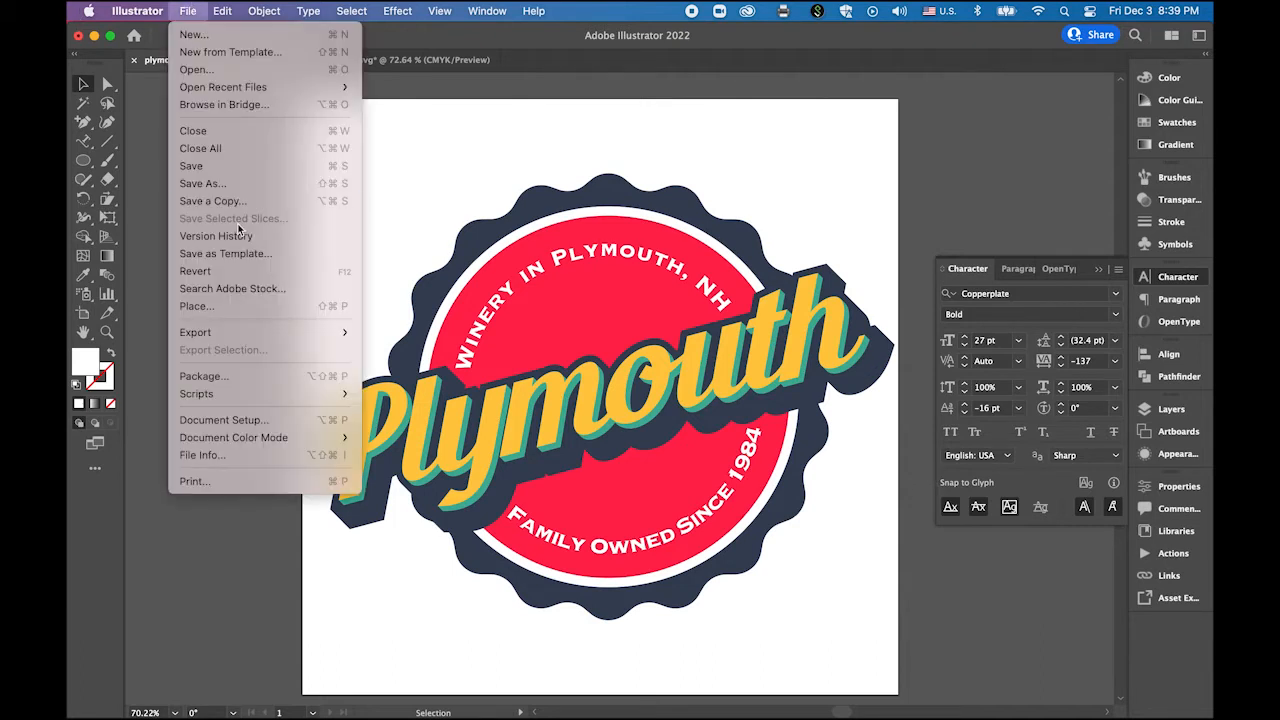
pyautogui.click(243, 186)
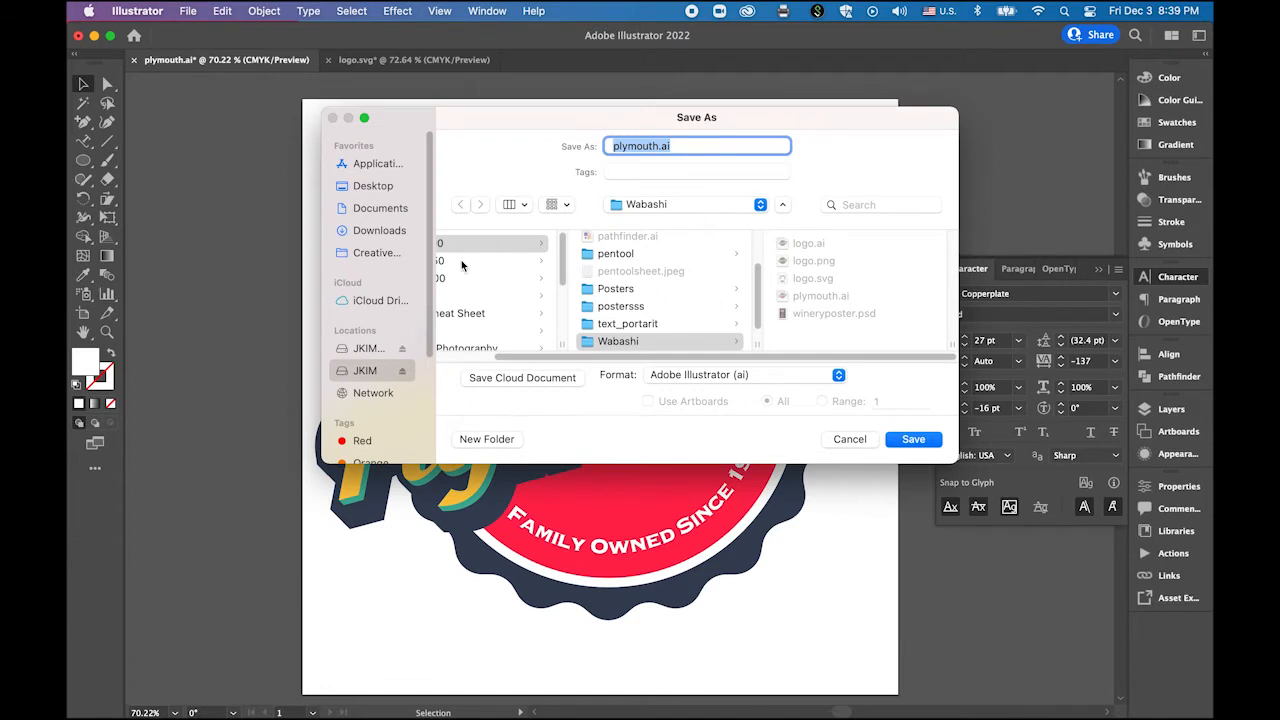
pyautogui.click(362, 349)
pyautogui.scroll(-5, 541, 318)
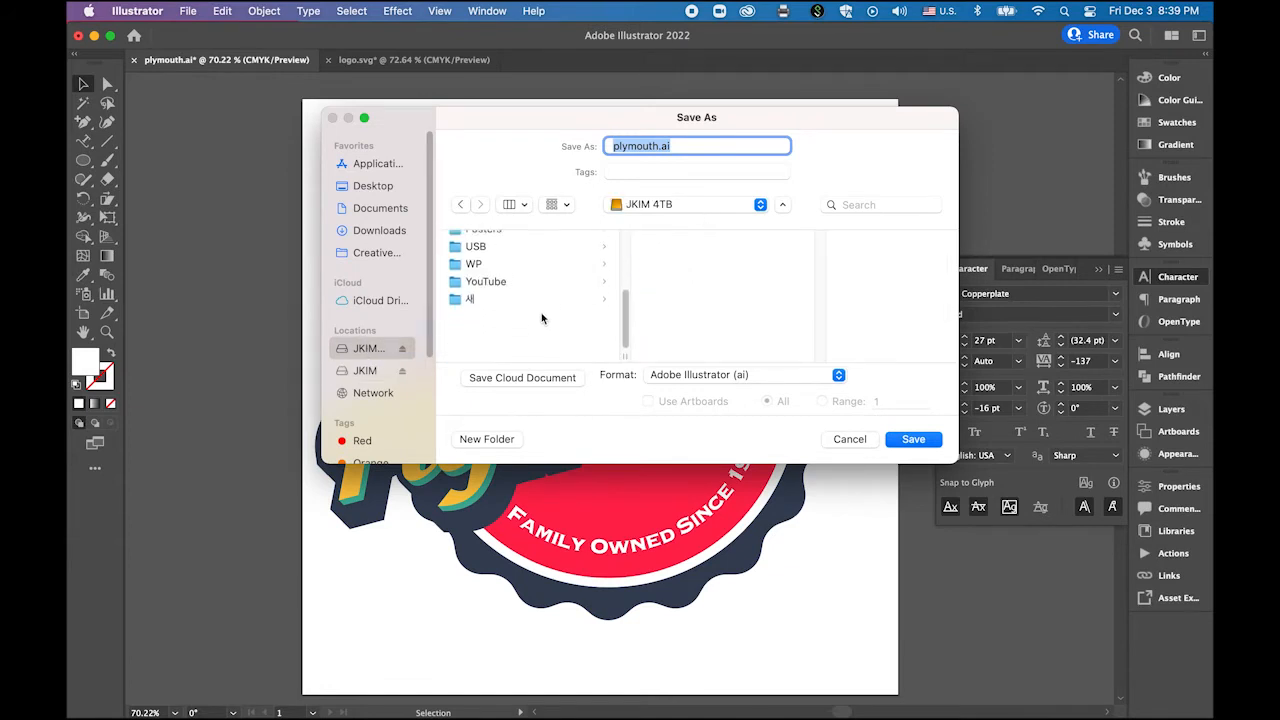
pyautogui.click(500, 329)
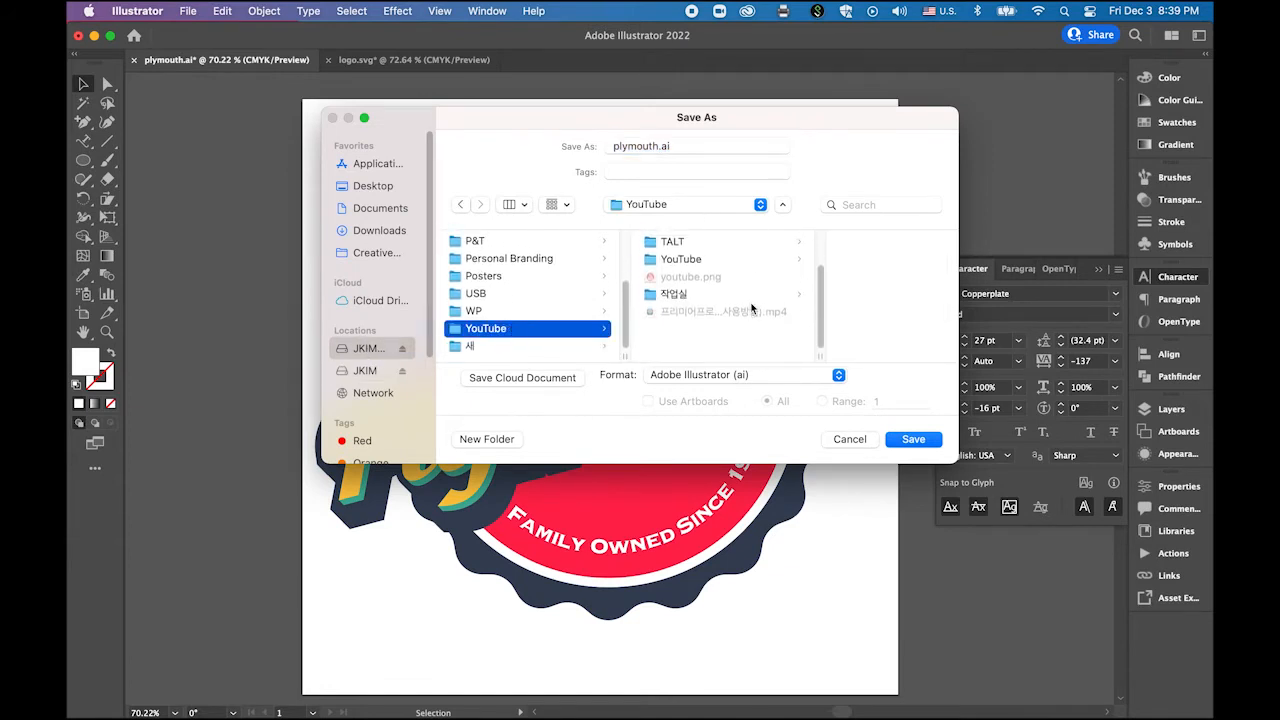
pyautogui.scroll(5, 752, 308)
pyautogui.click(740, 313)
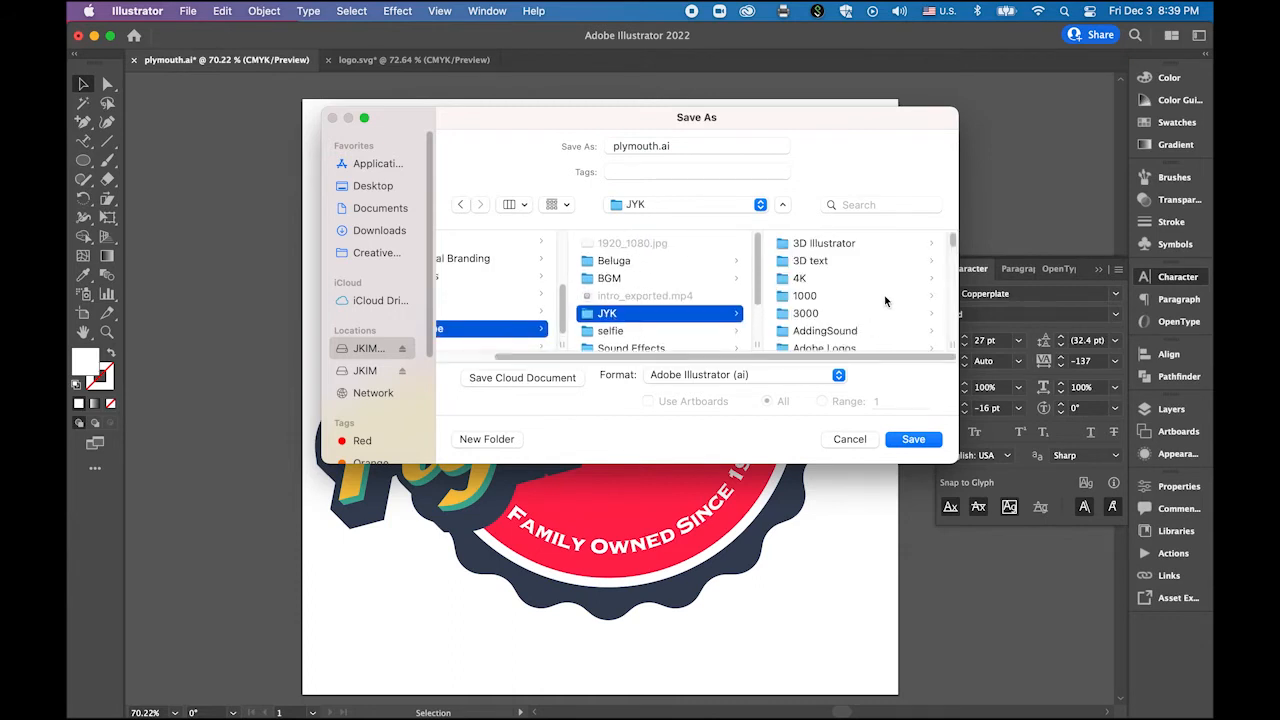
pyautogui.scroll(-10, 879, 294)
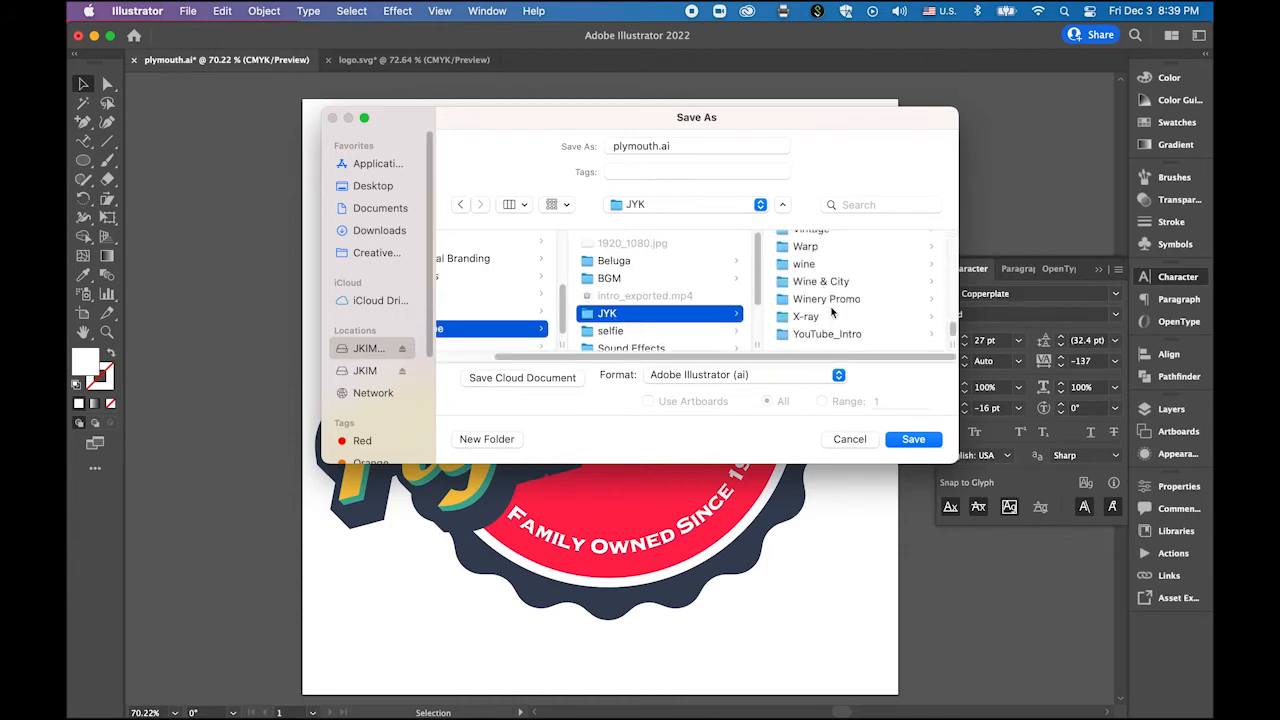
pyautogui.click(828, 300)
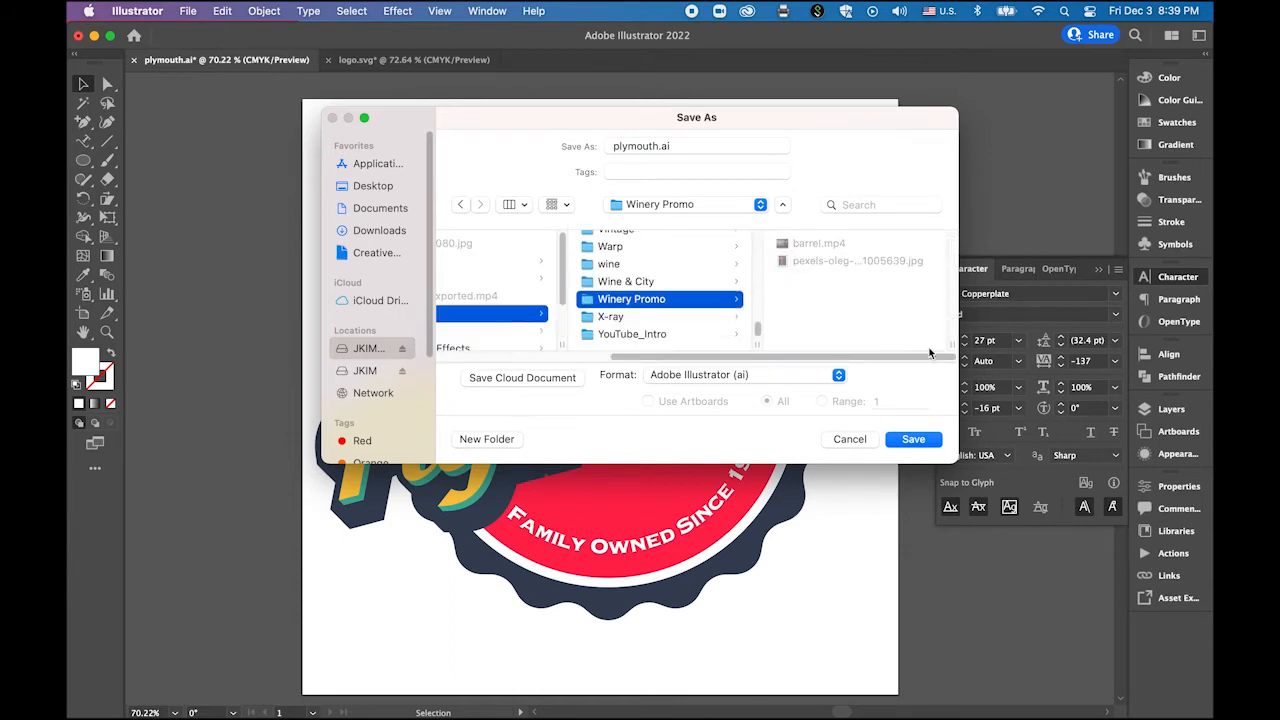
# Step: Name the file logo.ai and save it in Adobe Illustrator format with Illustrator 2020 compatibility
pyautogui.doubleClick(660, 147)
pyautogui.write('lo')
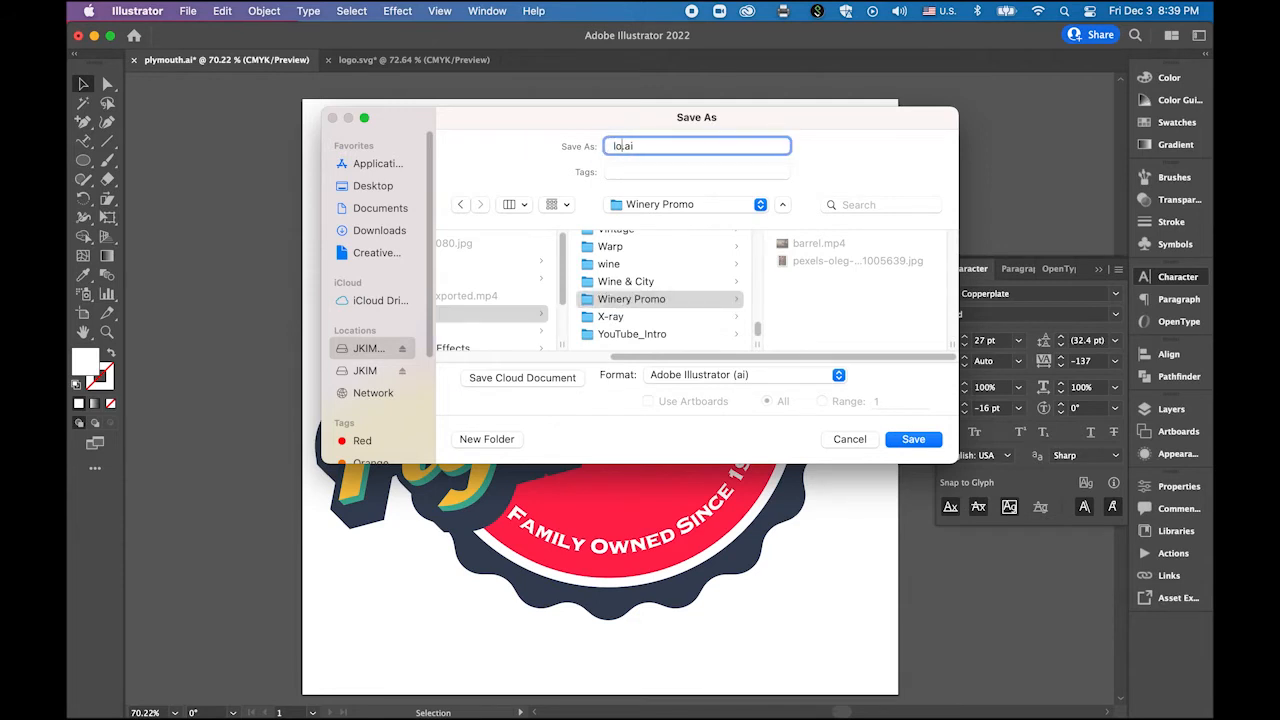
pyautogui.write('go')
pyautogui.click(913, 440)
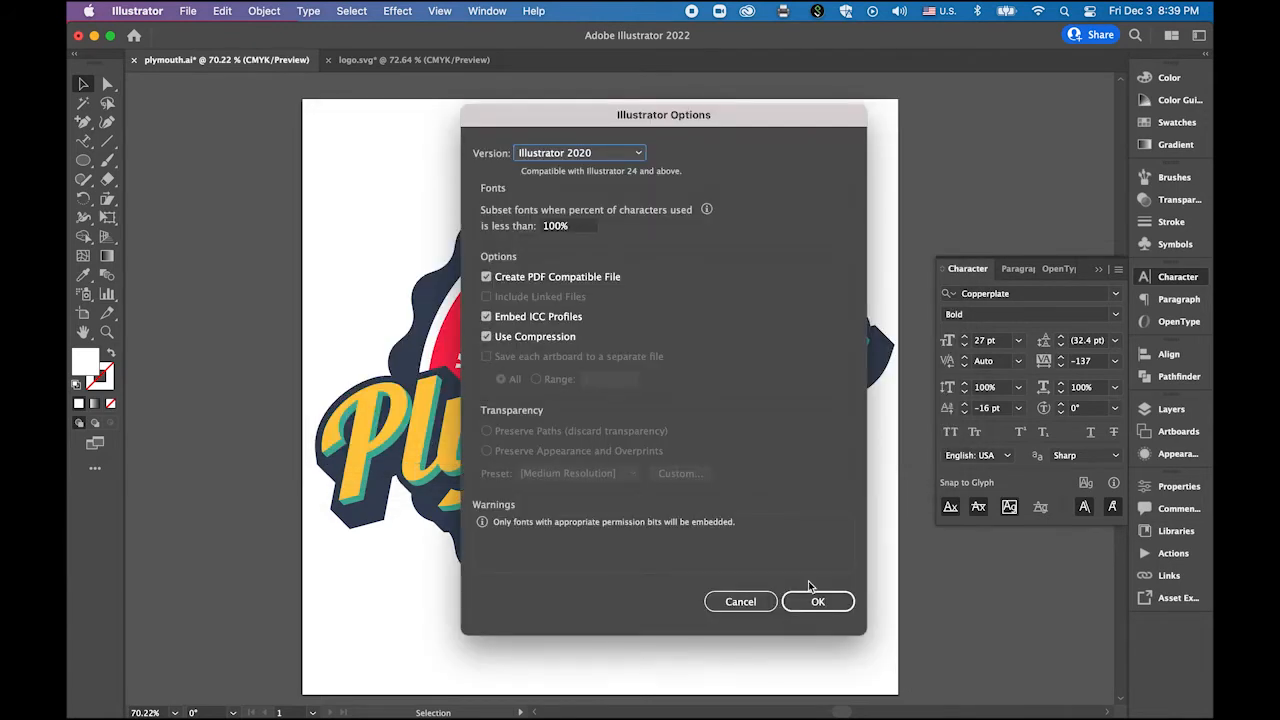
pyautogui.click(795, 598)
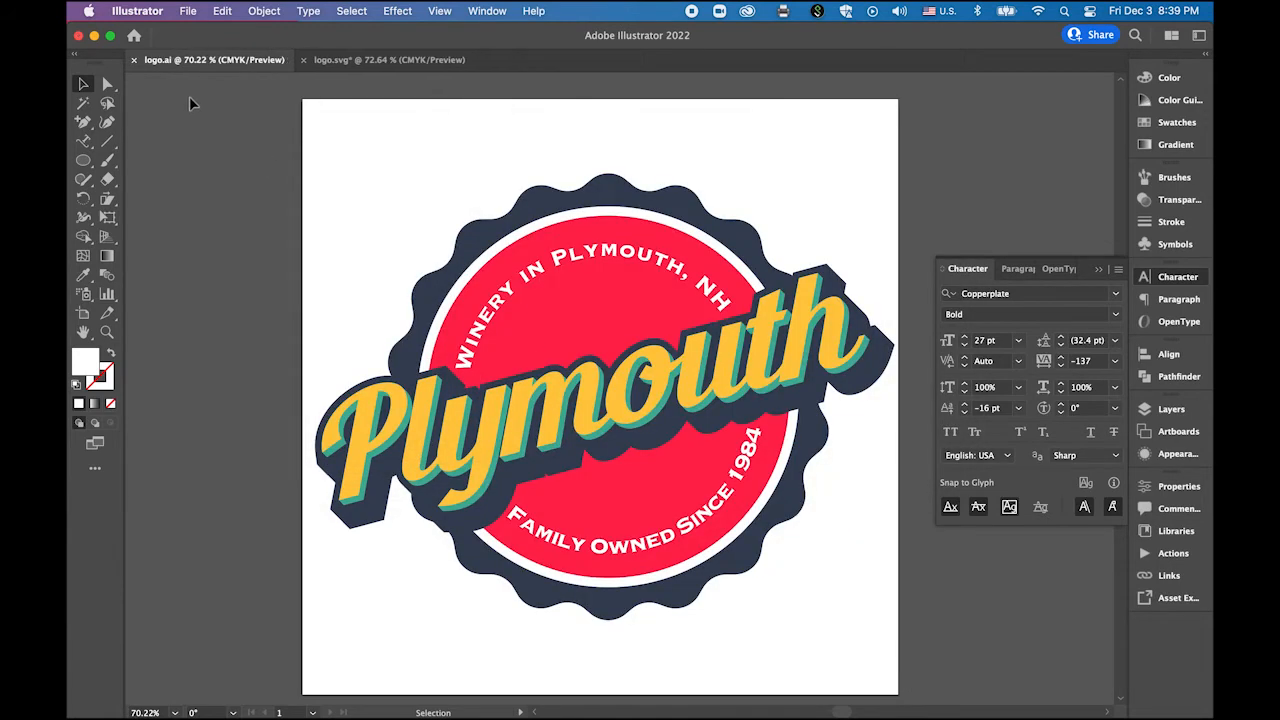
# Step: Save the badge again as logo.svg in SVG format in the Winery Promo folder, accepting the SVG options
pyautogui.click(199, 10)
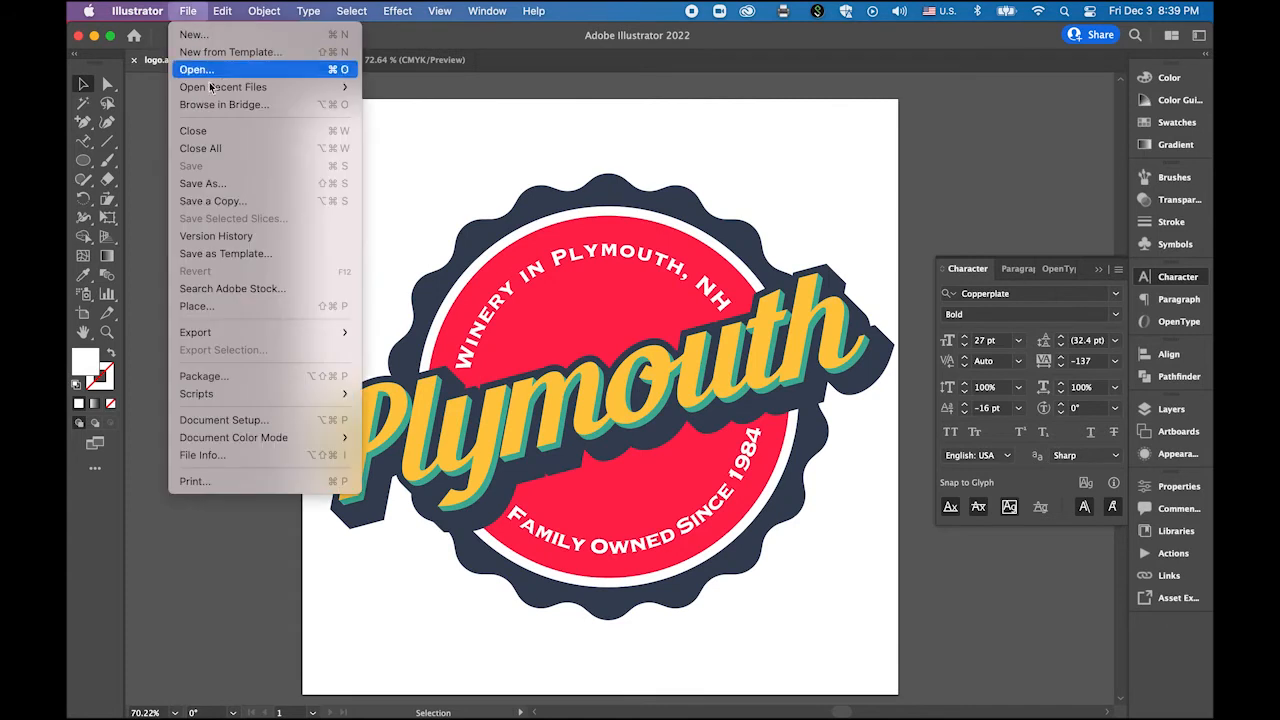
pyautogui.click(230, 184)
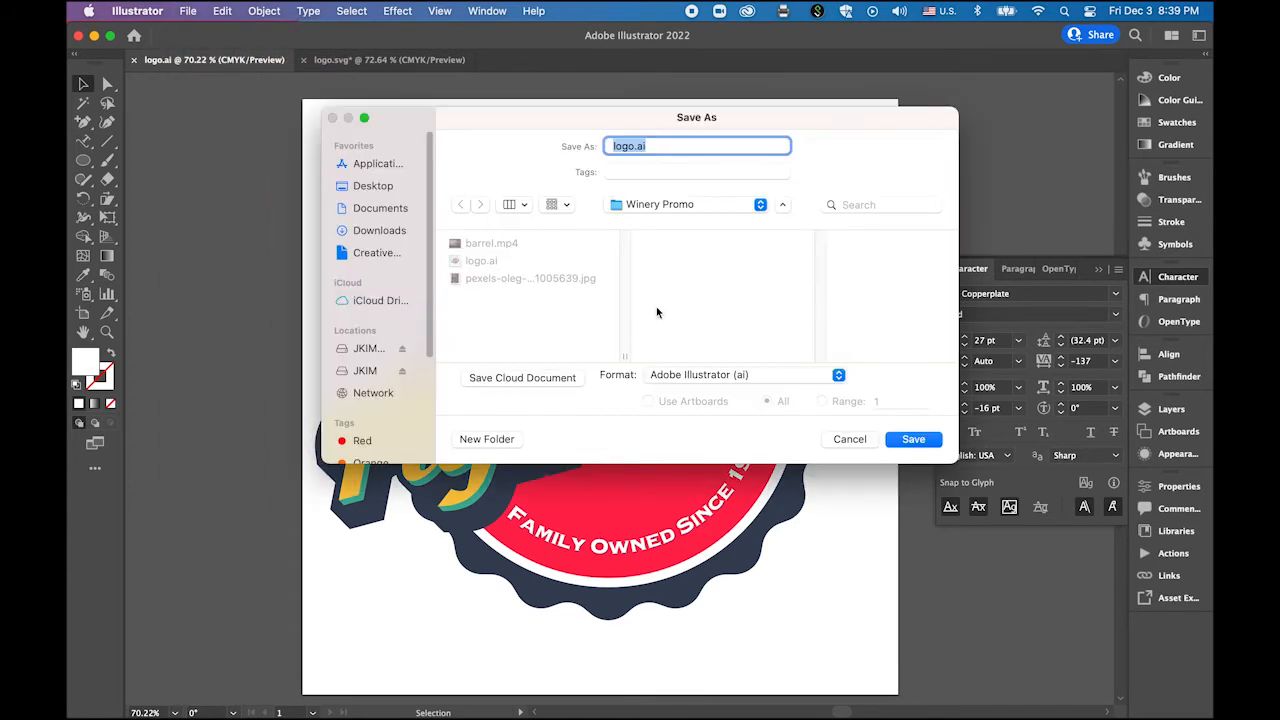
pyautogui.click(734, 375)
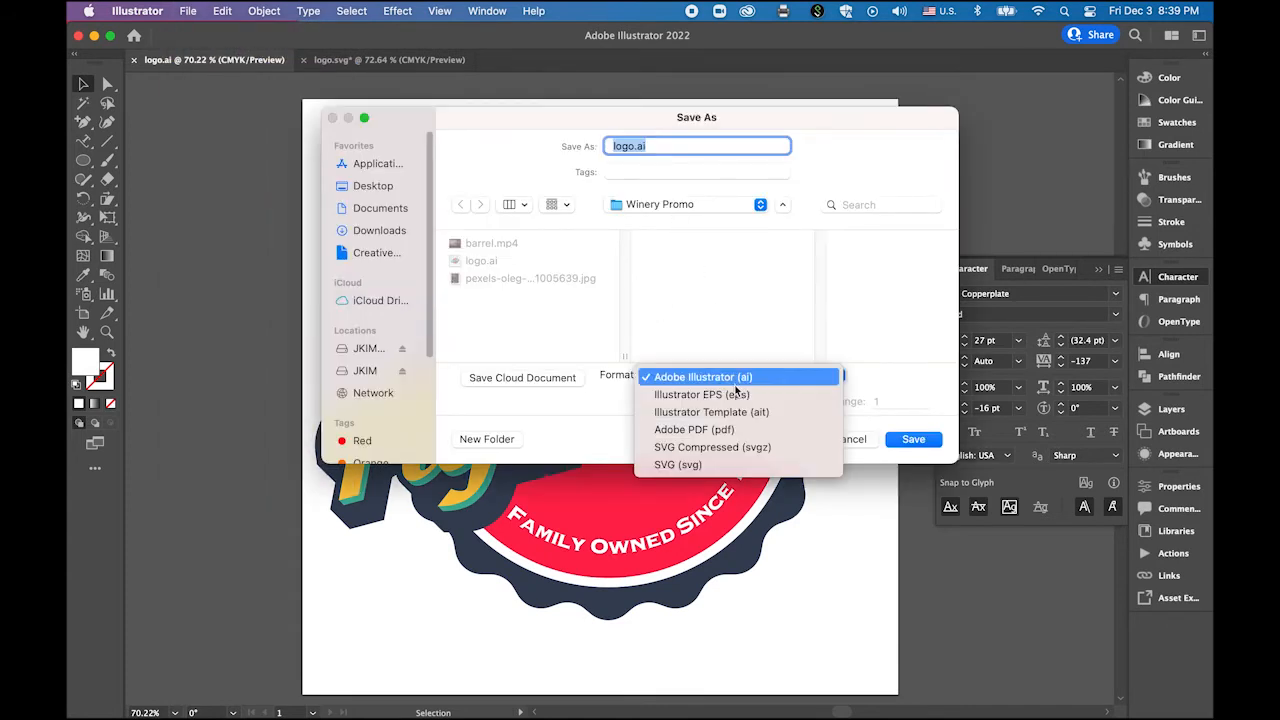
pyautogui.click(735, 466)
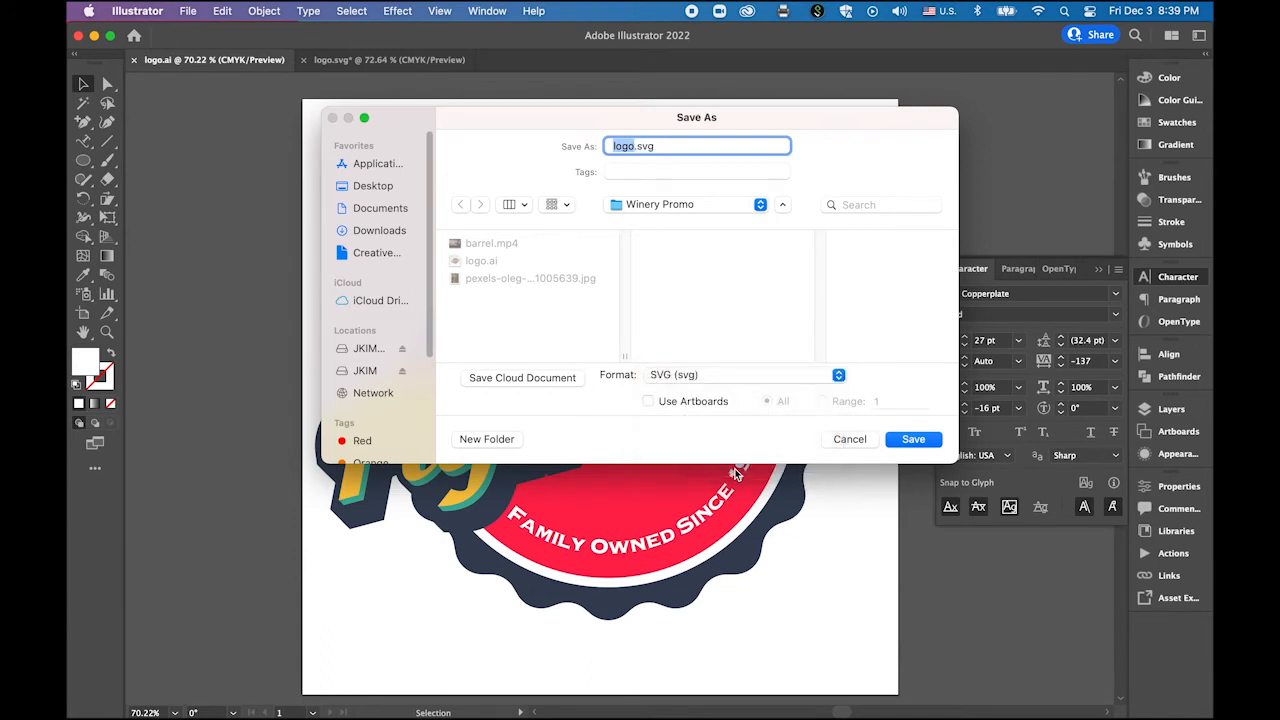
pyautogui.click(925, 444)
pyautogui.click(971, 498)
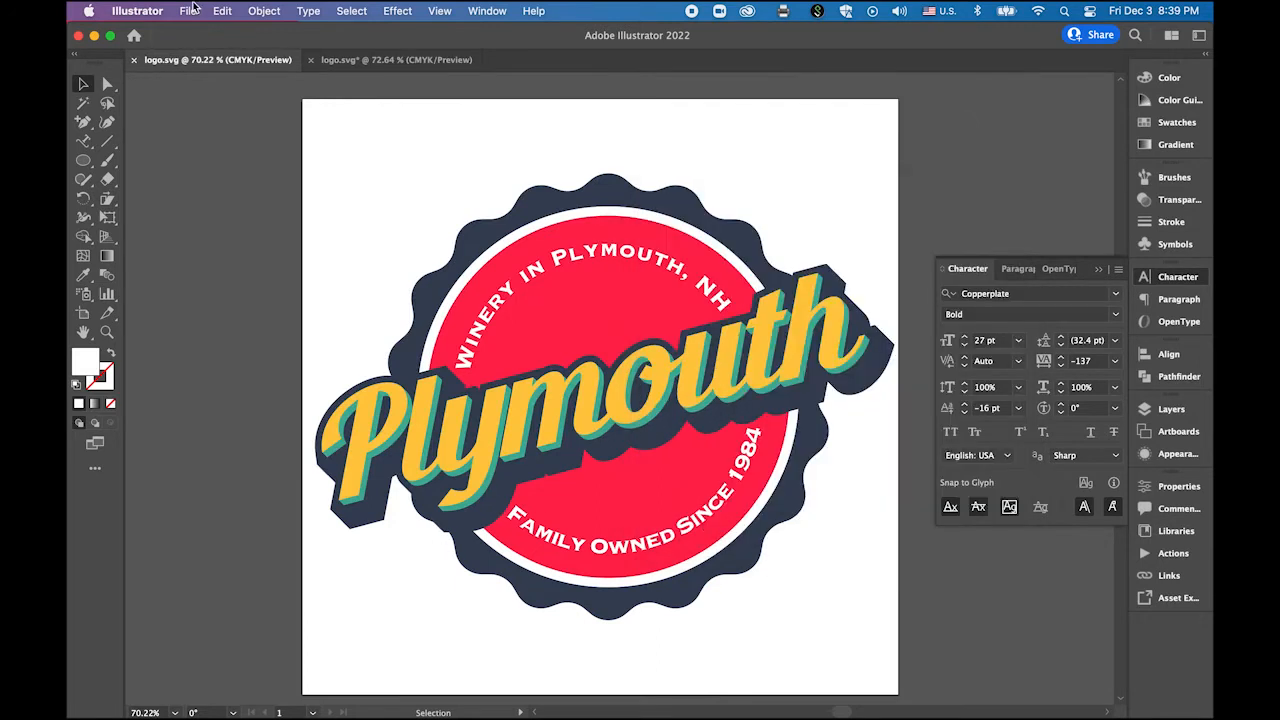
# Step: Export the badge for web as a transparent 600 × 600 px PNG-24 named logo in the Winery Promo folder
pyautogui.click(190, 11)
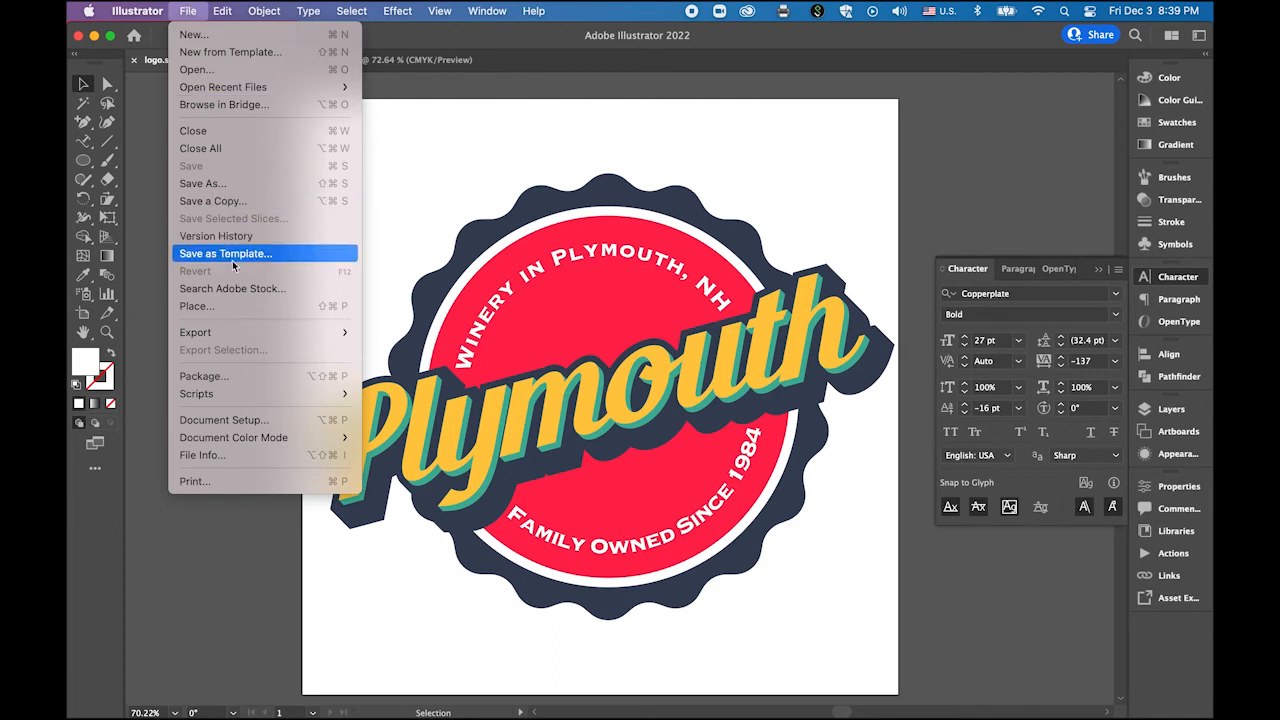
pyautogui.moveTo(259, 333)
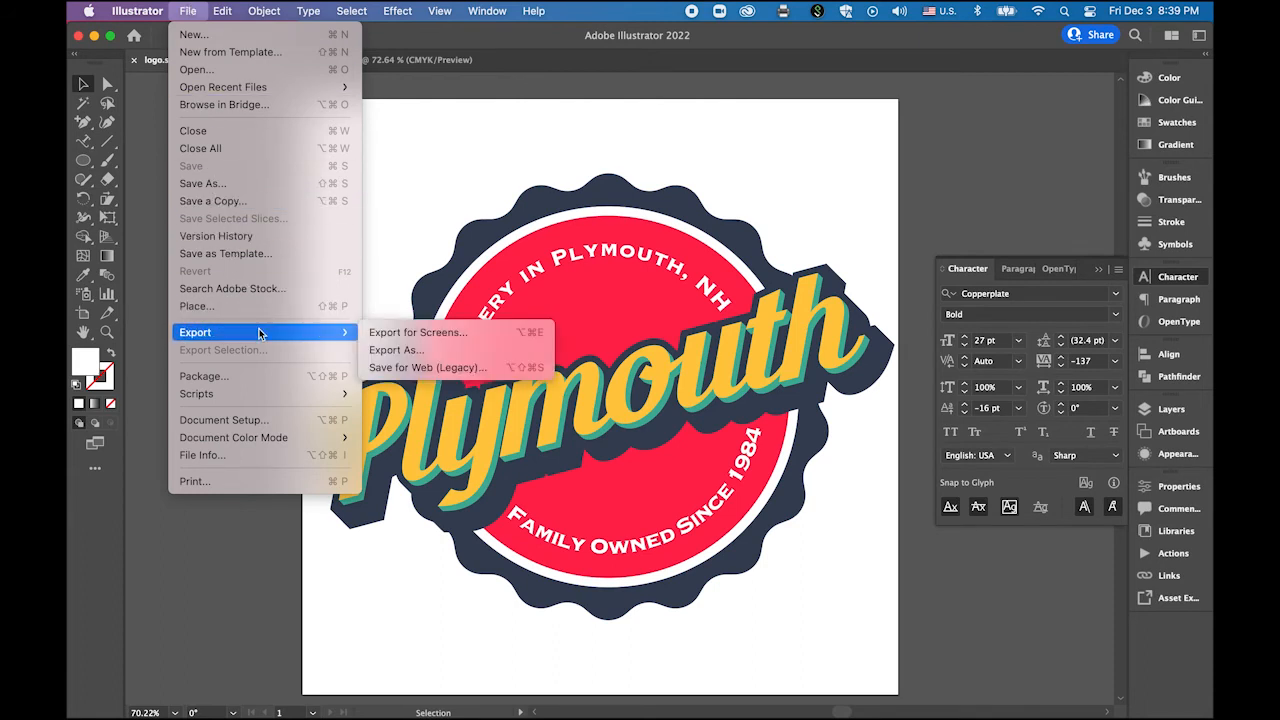
pyautogui.click(432, 368)
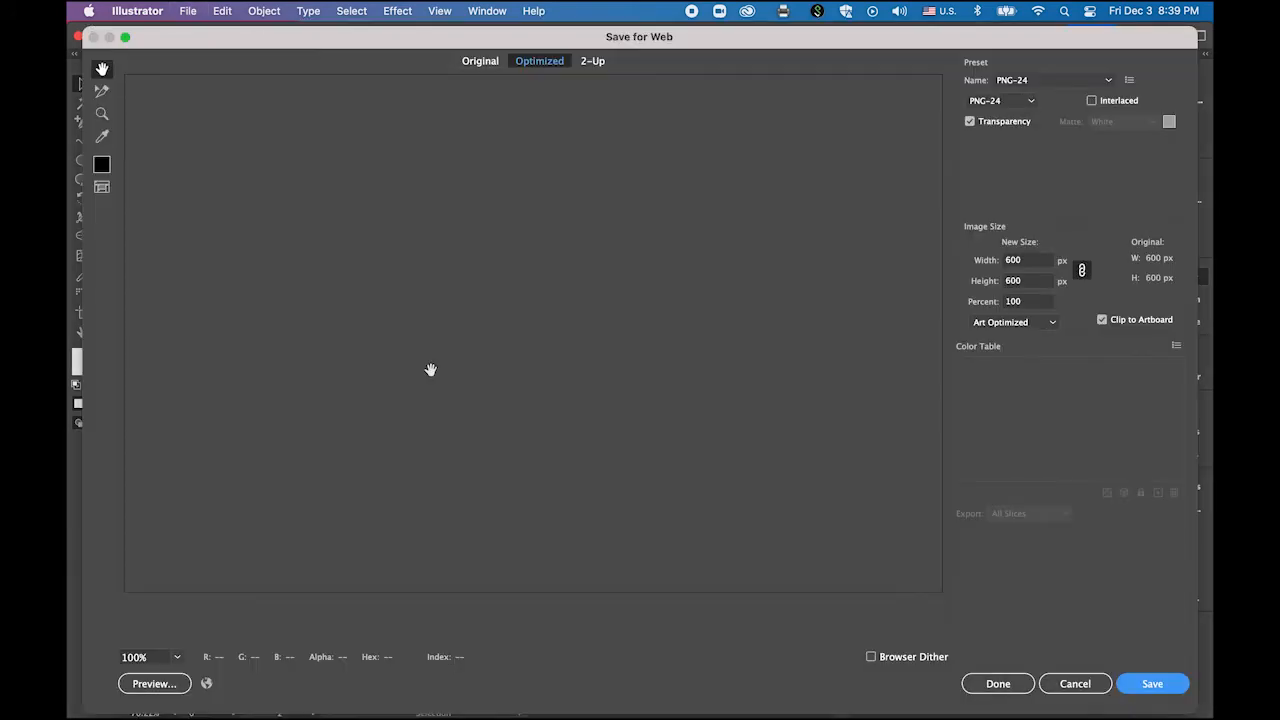
pyautogui.click(1004, 102)
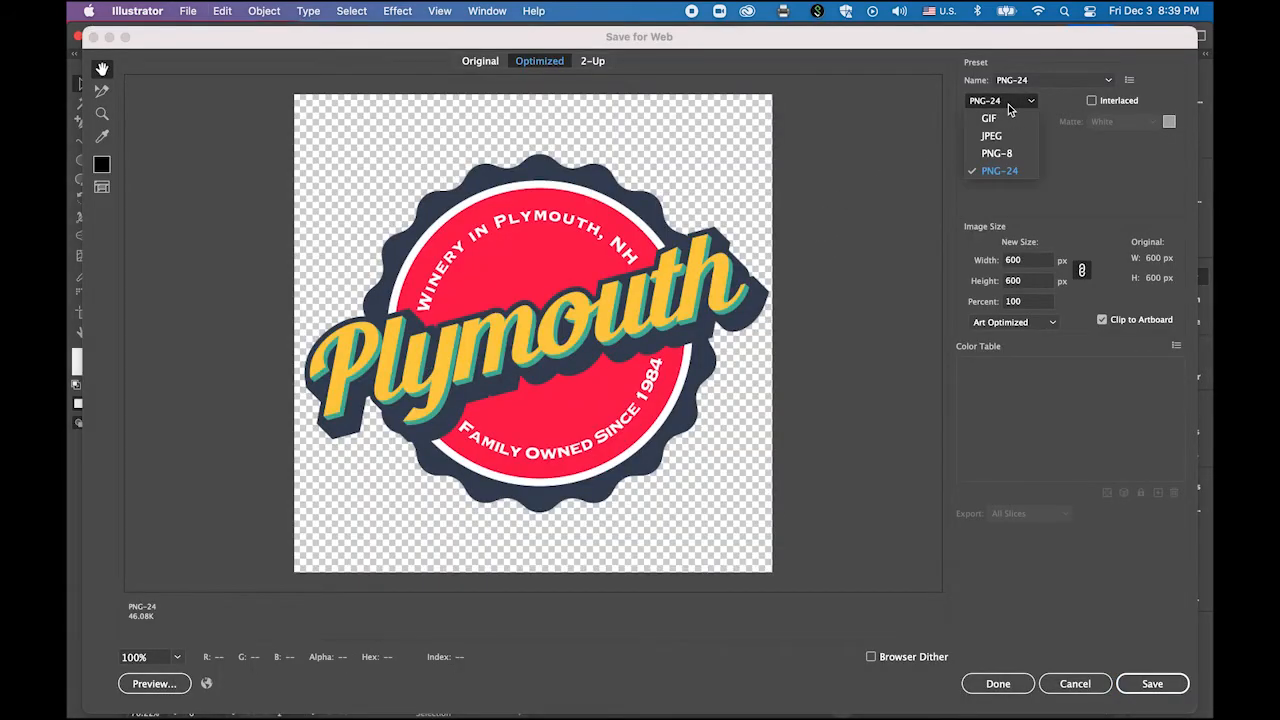
pyautogui.click(998, 172)
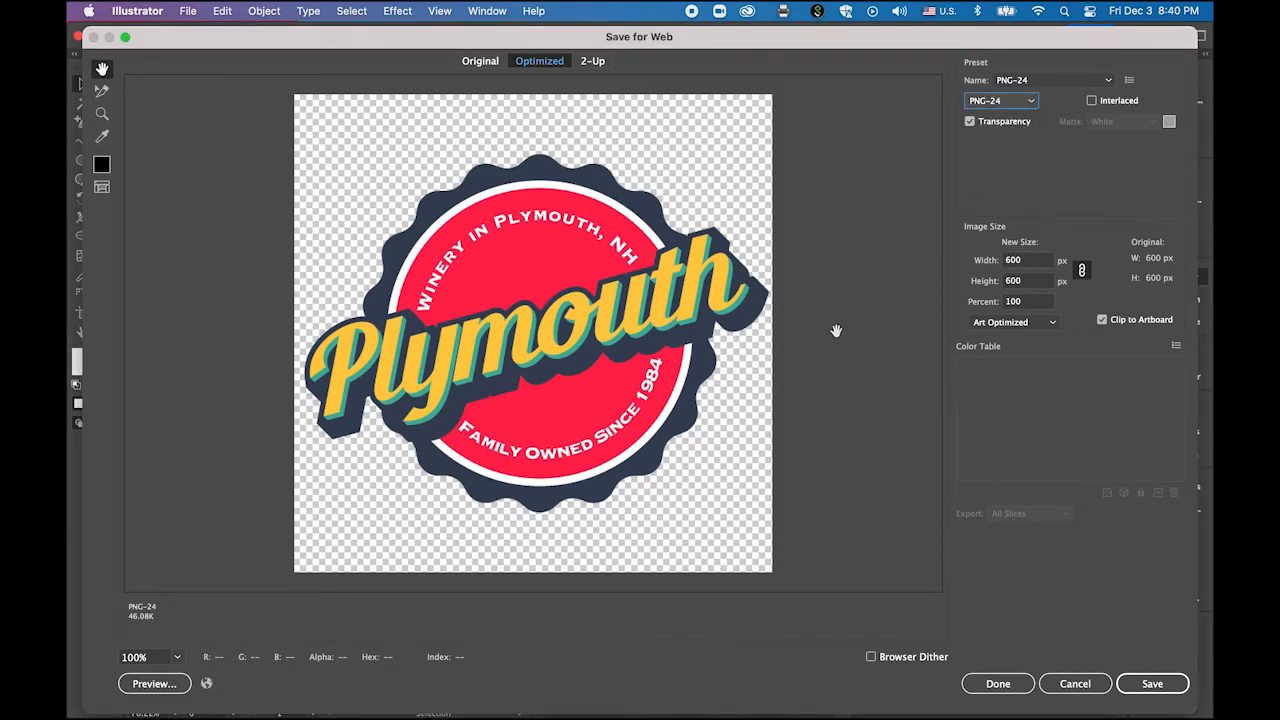
pyautogui.click(1150, 684)
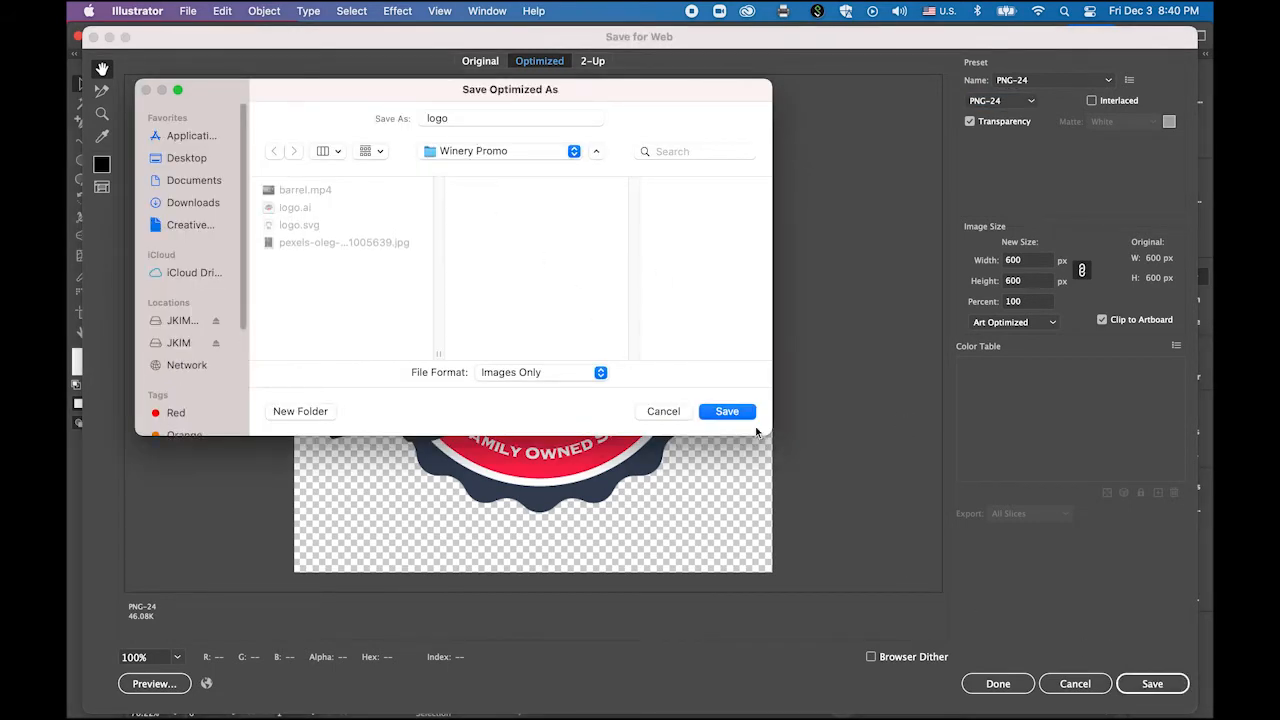
pyautogui.click(740, 413)
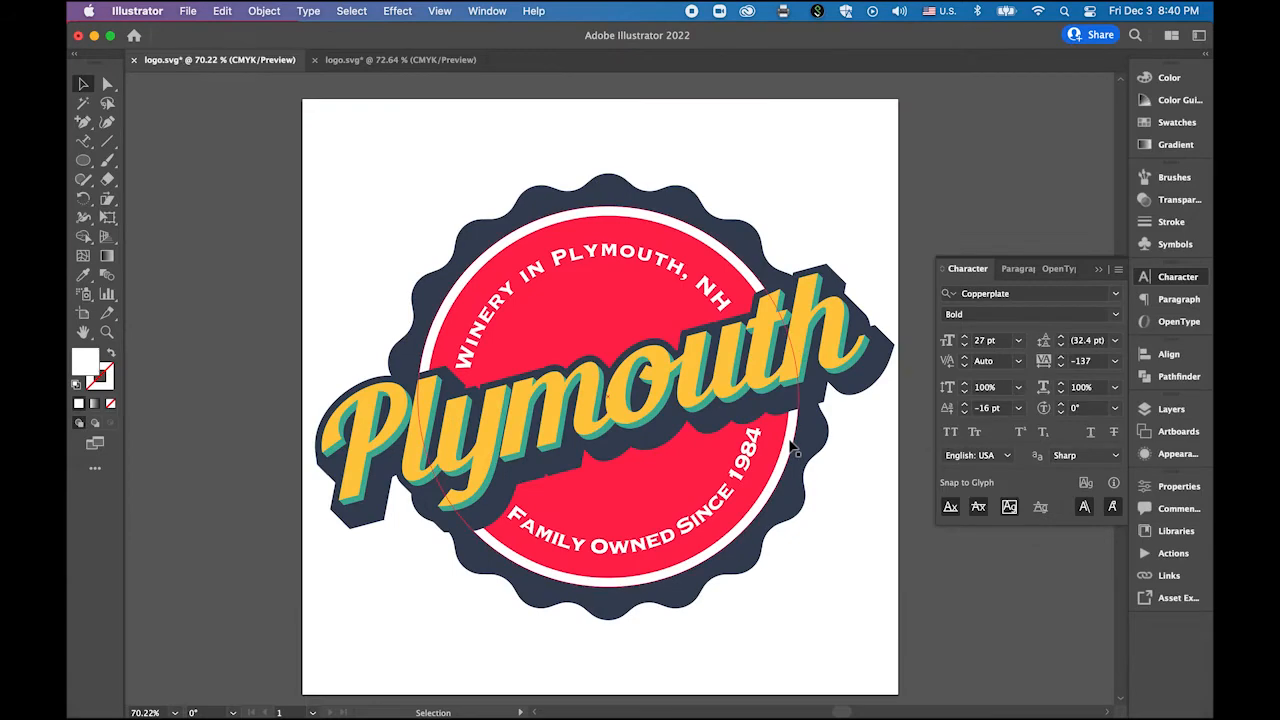
# Step: Switch to Finder and open the YouTube/JYK/Winery Promo folder on the 4TB drive
pyautogui.click(122, 682)
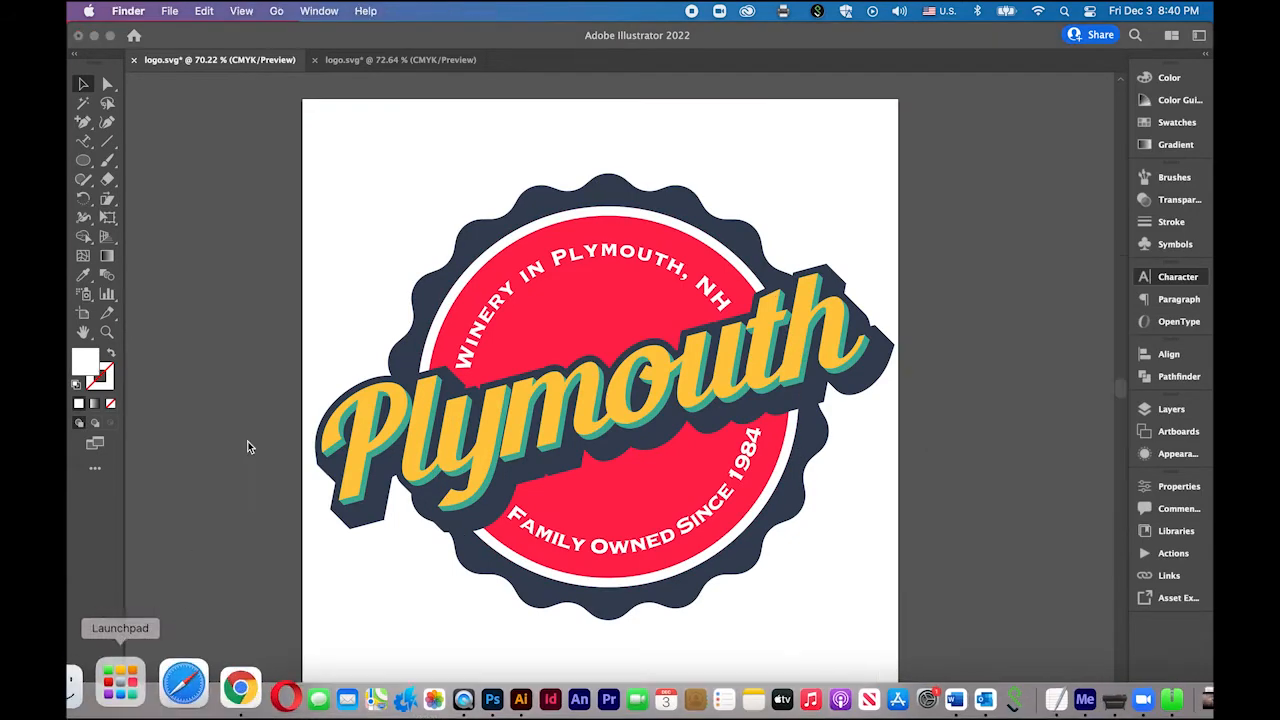
pyautogui.click(176, 327)
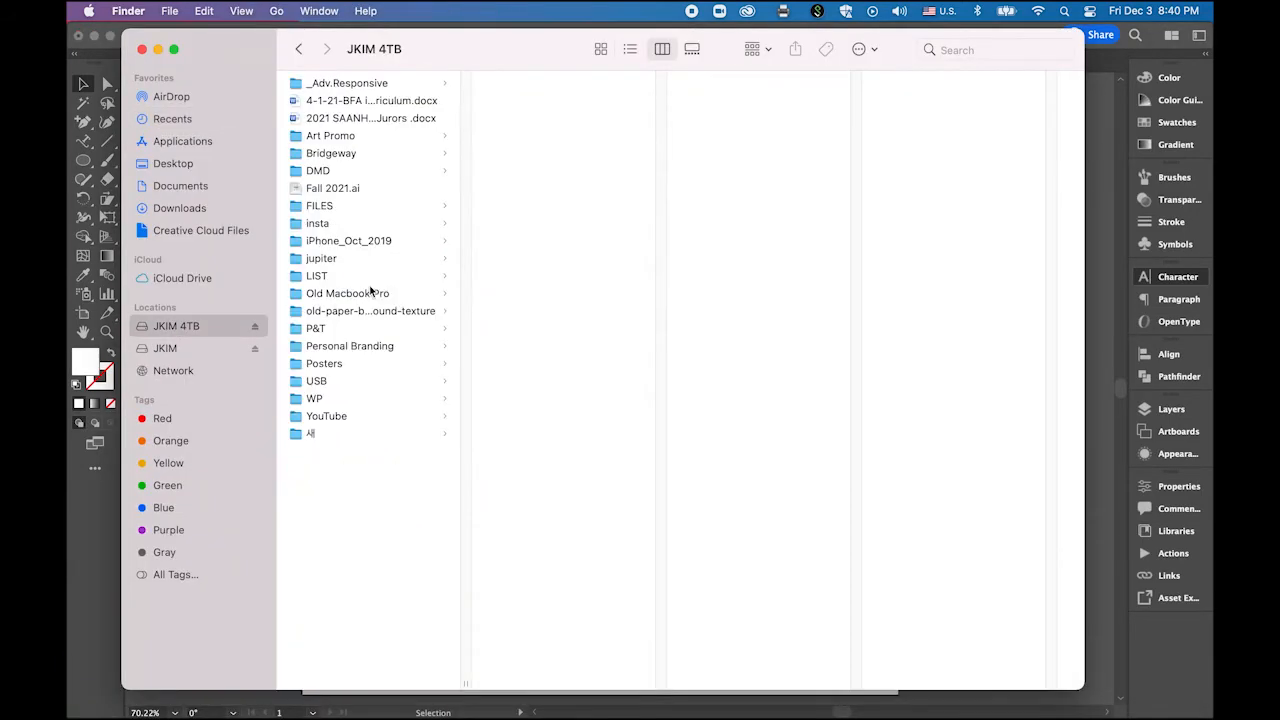
pyautogui.click(357, 414)
pyautogui.click(531, 156)
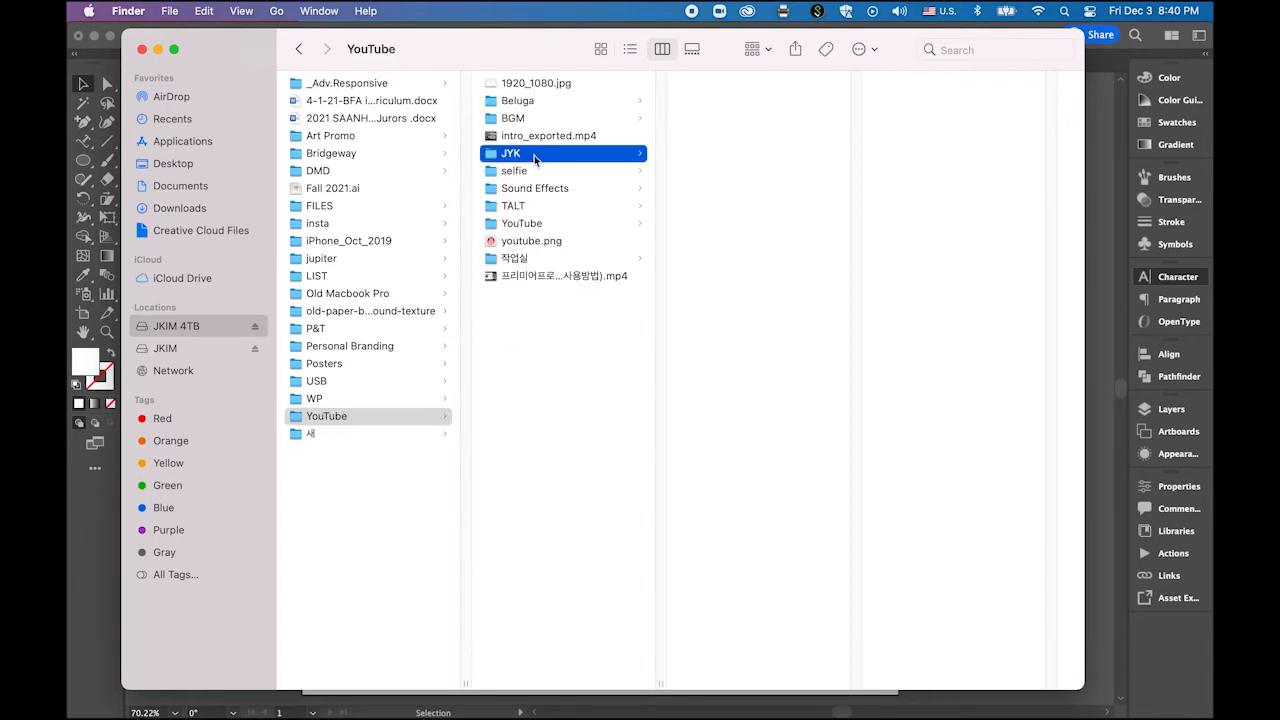
pyautogui.scroll(-15, 757, 430)
pyautogui.scroll(-5, 757, 451)
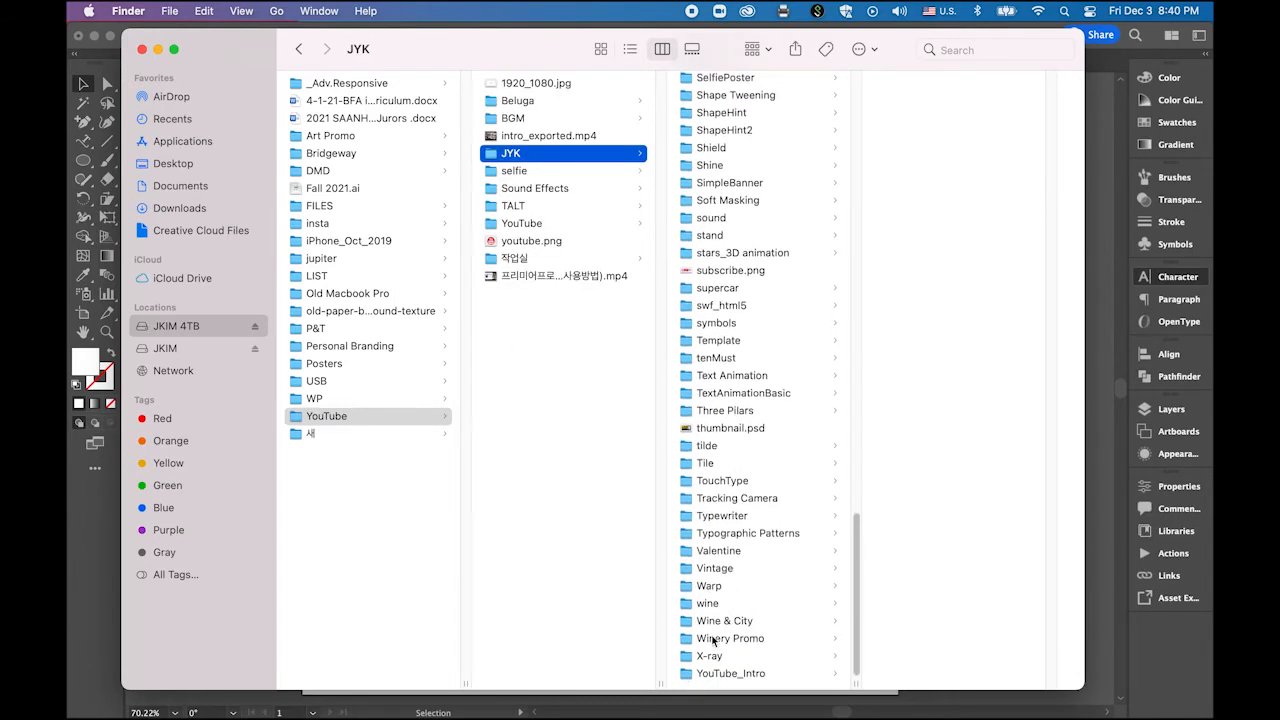
pyautogui.click(712, 646)
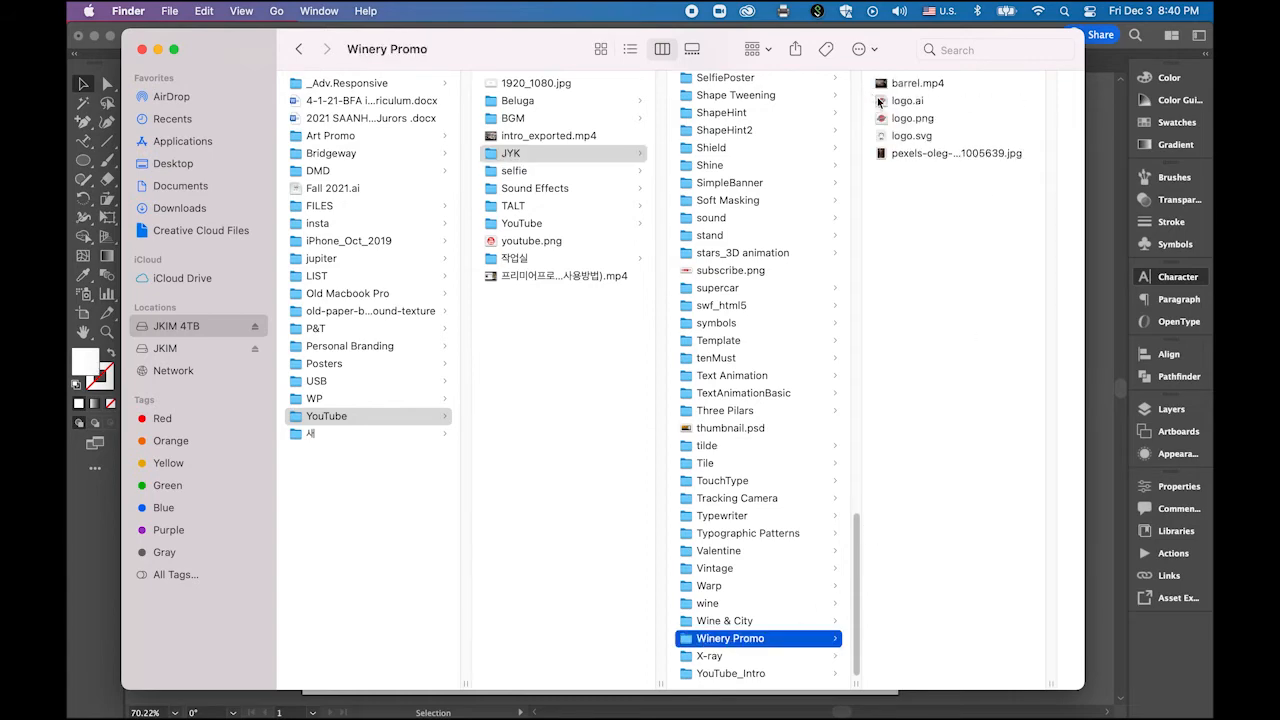
# Step: Preview logo.ai, logo.png and logo.svg in the Winery Promo folder one after another, and close the Finder window
pyautogui.click(882, 102)
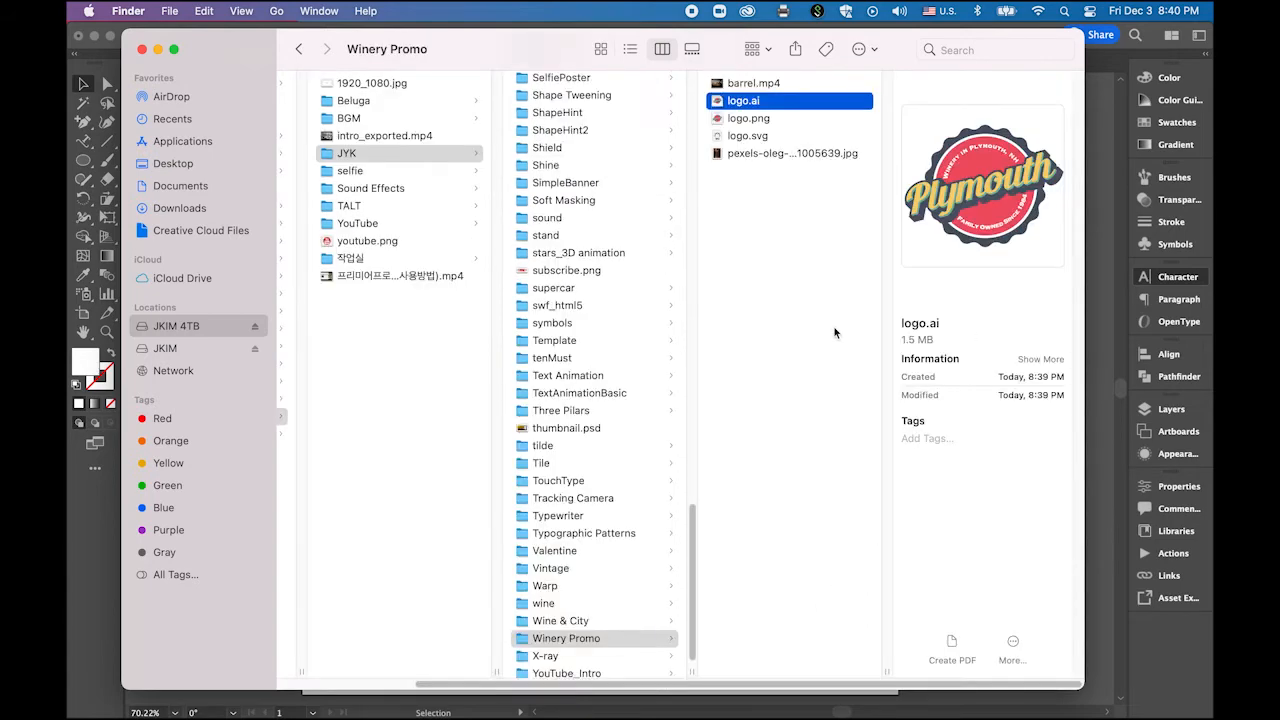
pyautogui.press('space')
pyautogui.press('space')
pyautogui.press('Down')
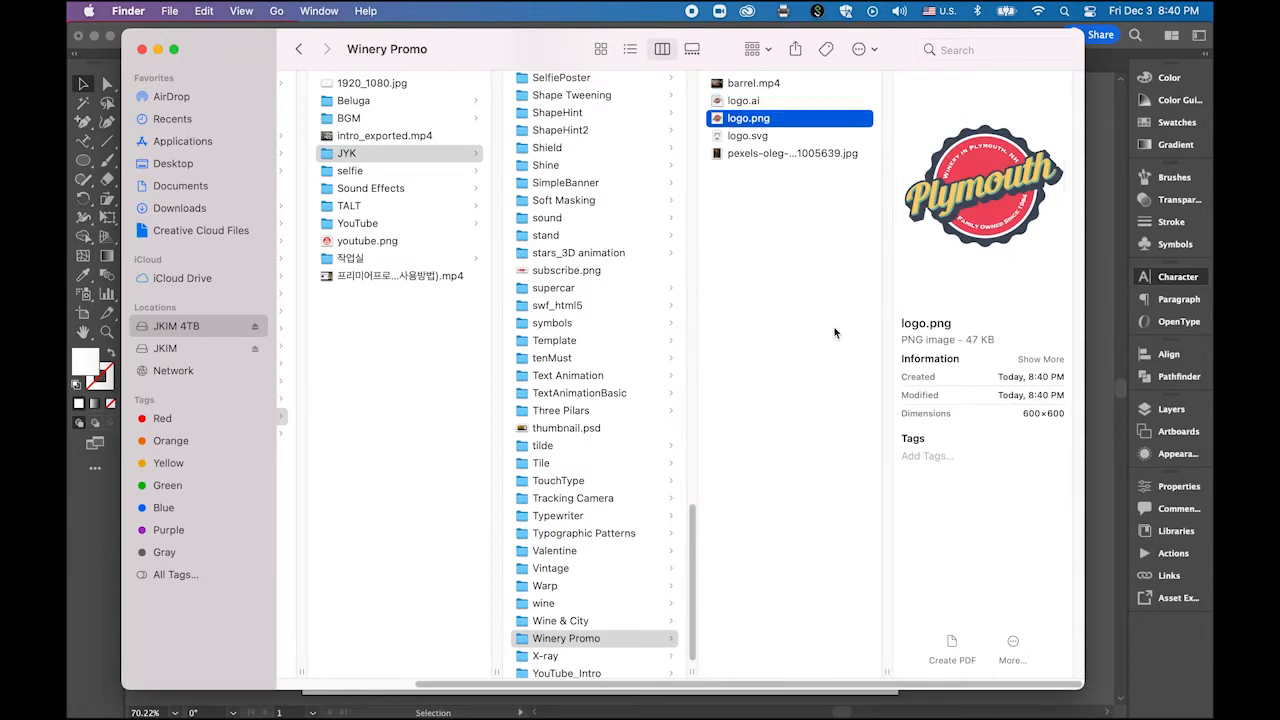
pyautogui.press('space')
pyautogui.press('space')
pyautogui.press('Down')
pyautogui.press('space')
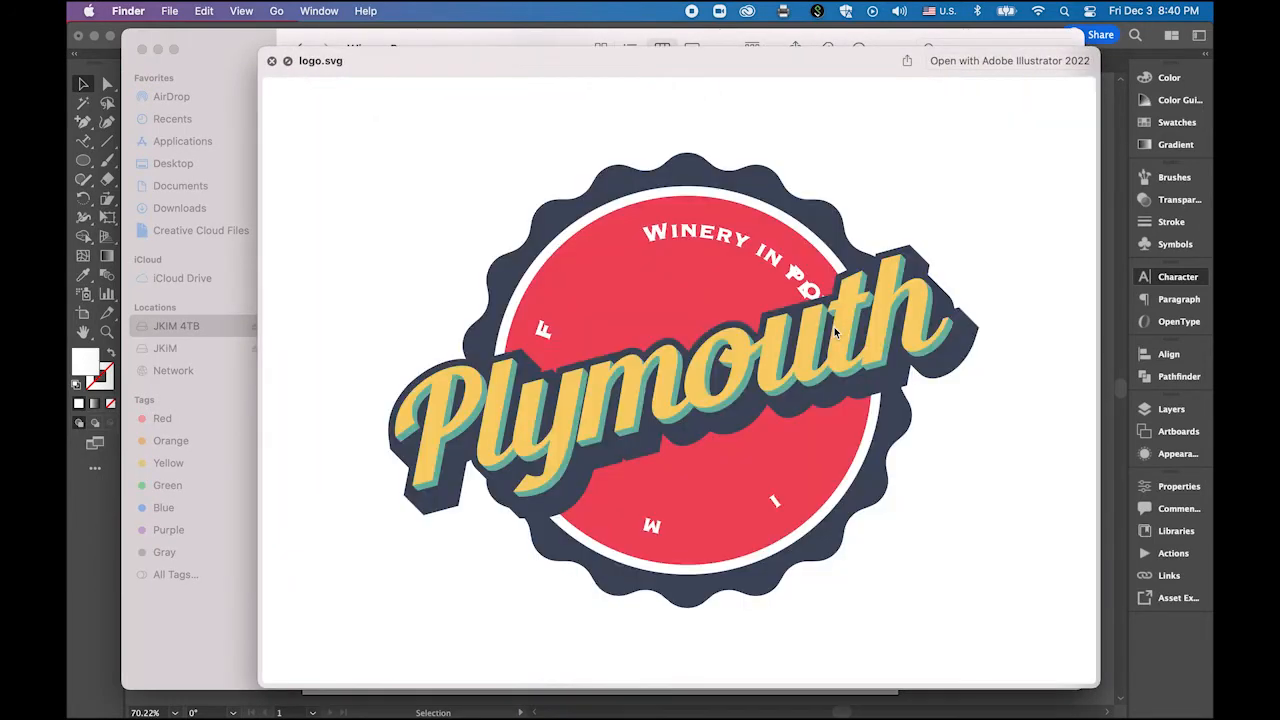
pyautogui.press('space')
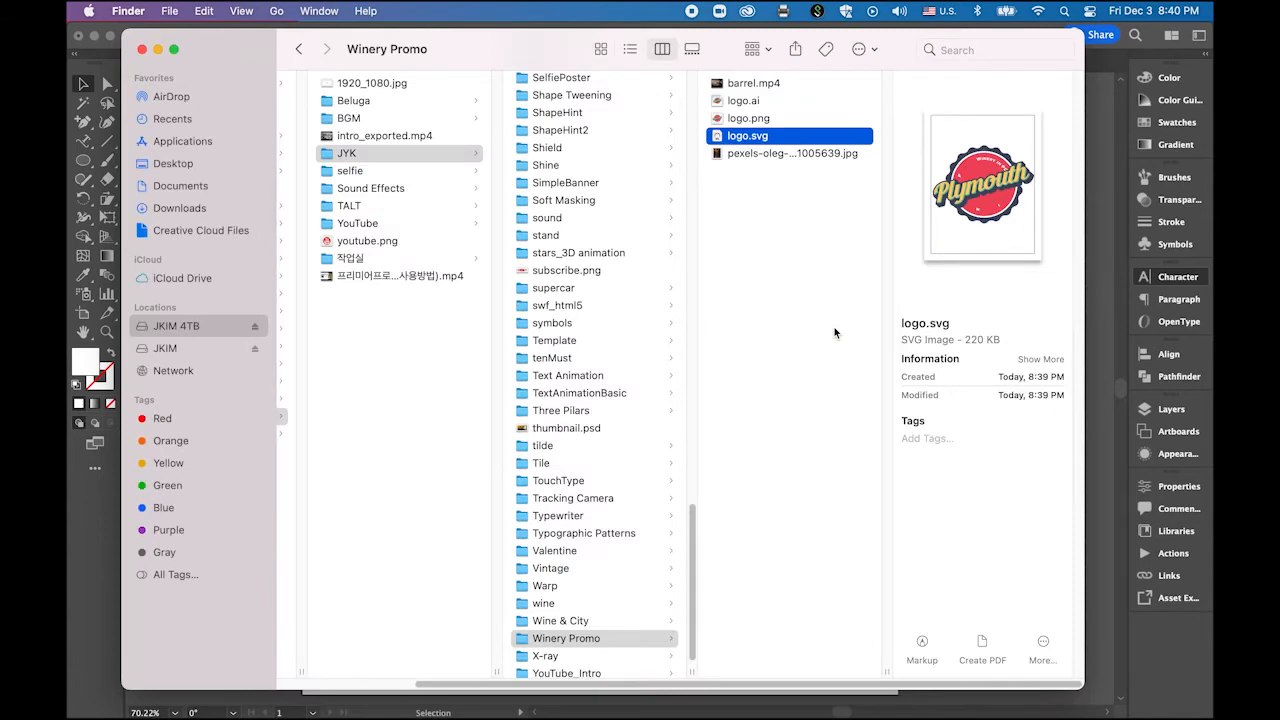
pyautogui.click(142, 49)
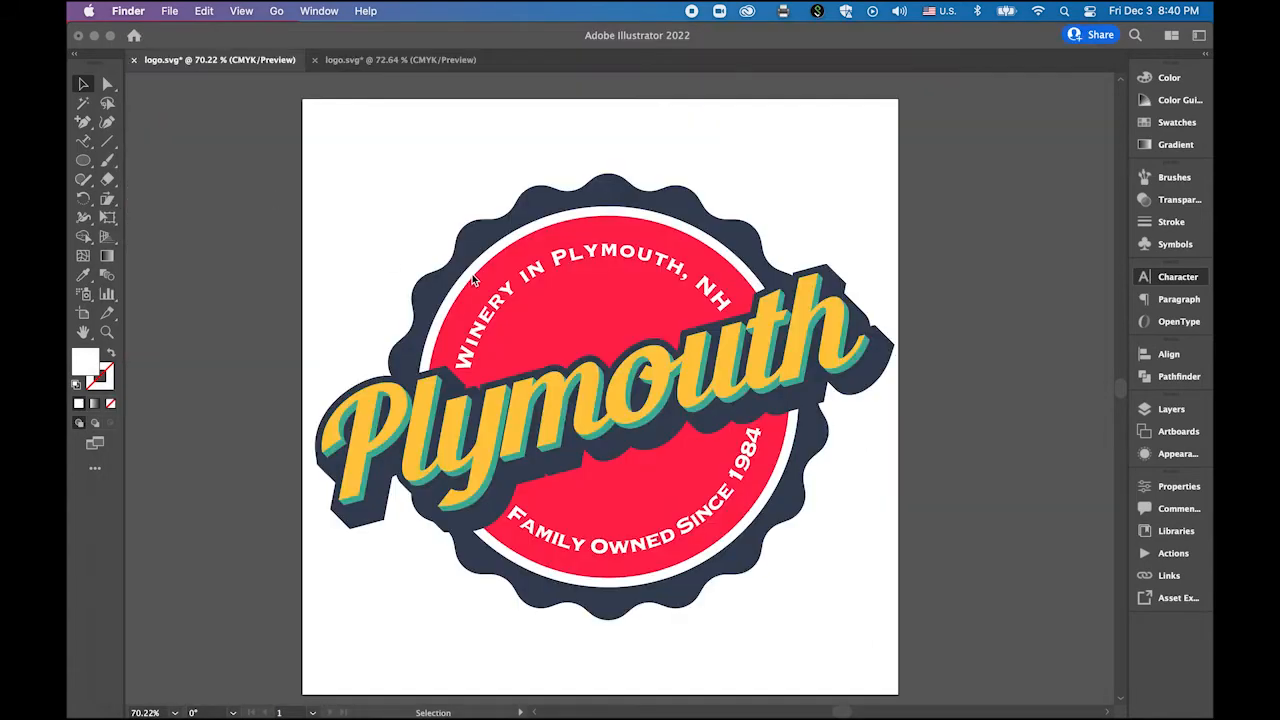
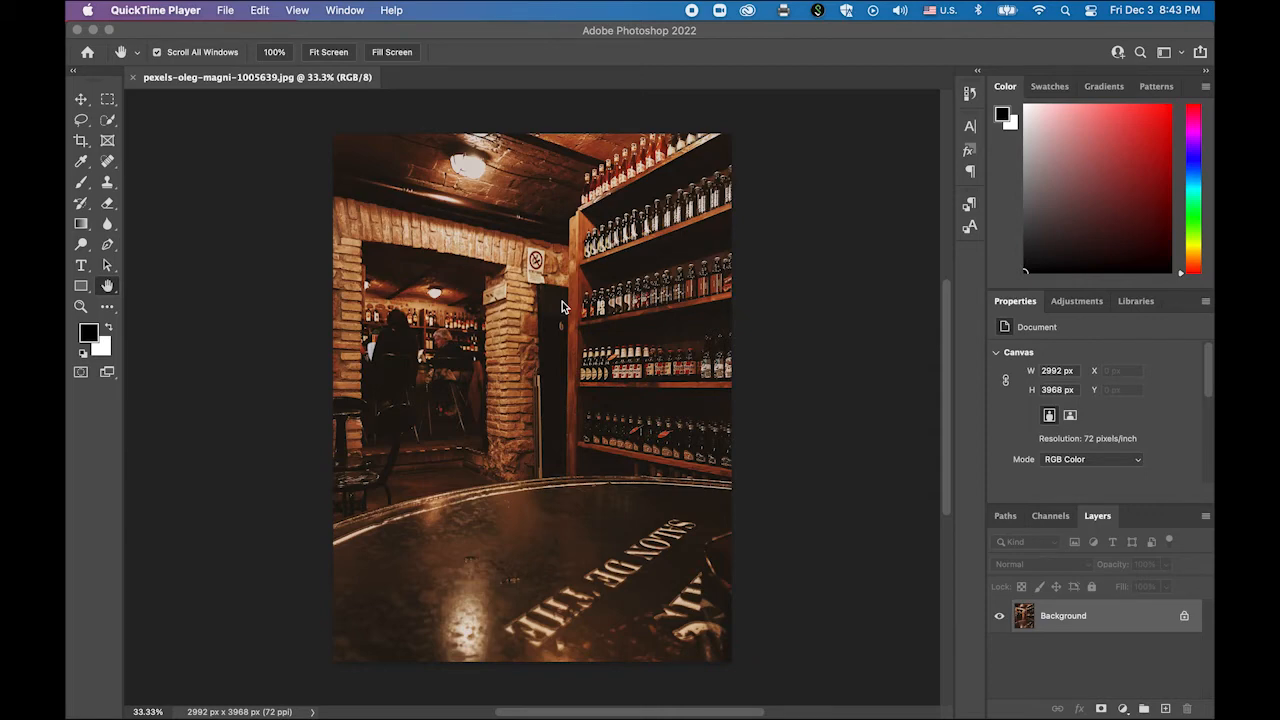
# Step: Switch to Photoshop and check the winery interior photo's dimensions and resolution in the Image Size settings
pyautogui.click(434, 132)
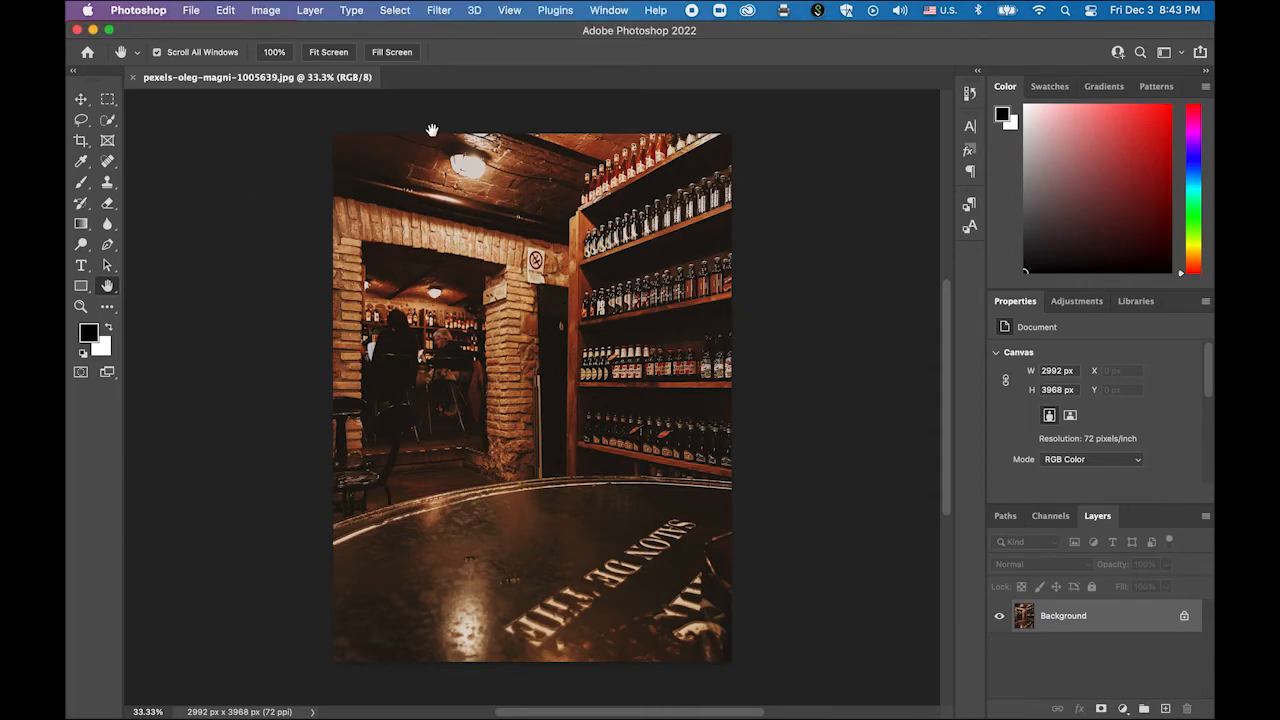
pyautogui.click(272, 12)
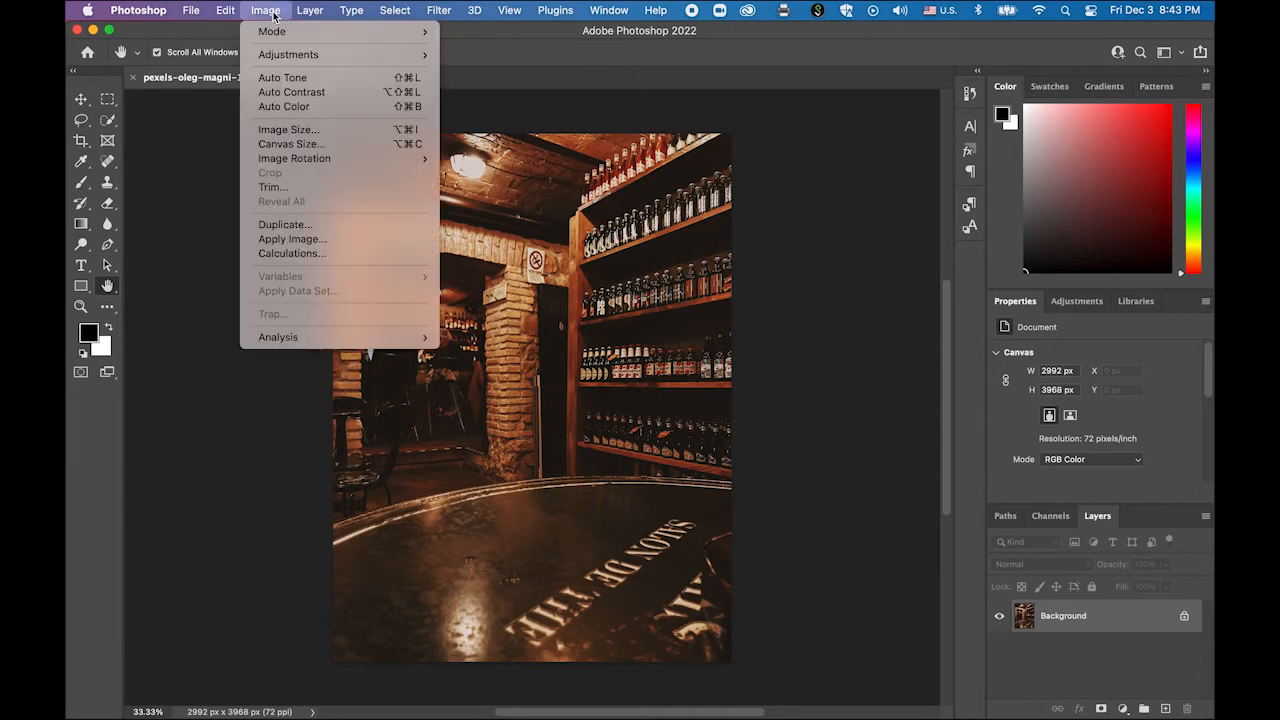
pyautogui.click(338, 129)
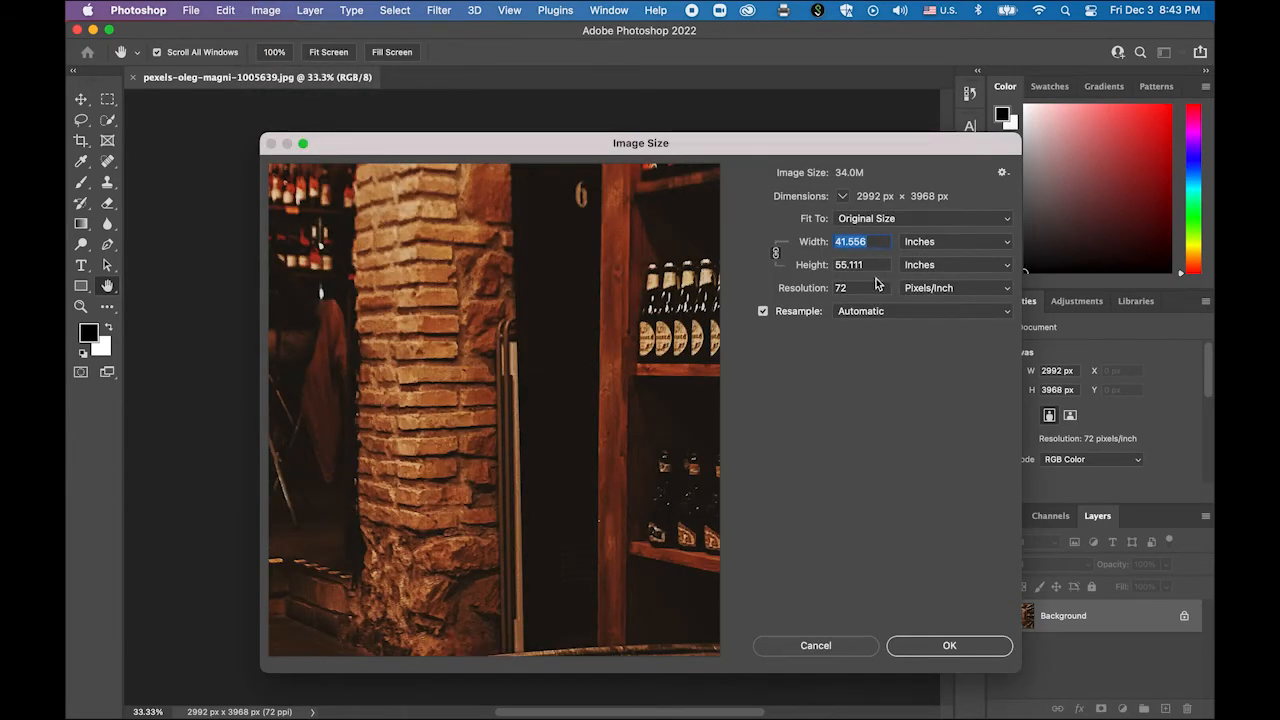
pyautogui.click(967, 652)
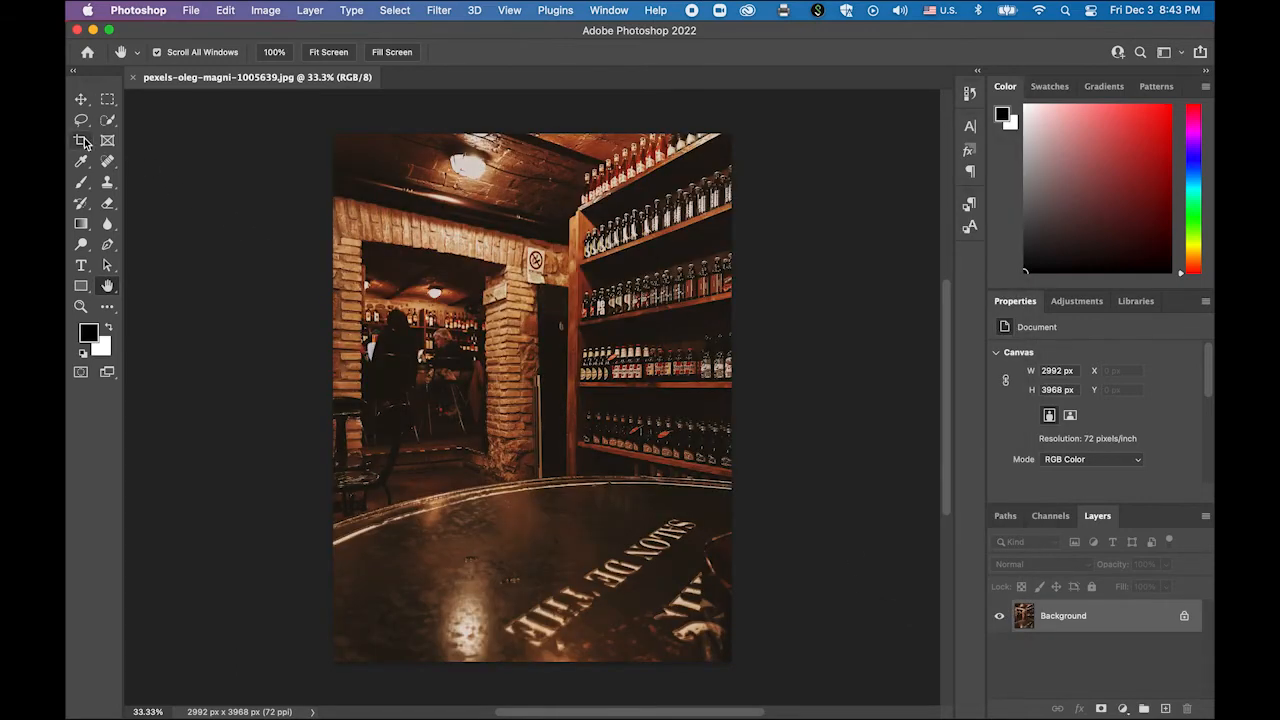
# Step: Crop the photo to 11 × 17 in at 72 px/in using the W x H x Resolution preset, and fit it to the window
pyautogui.click(82, 142)
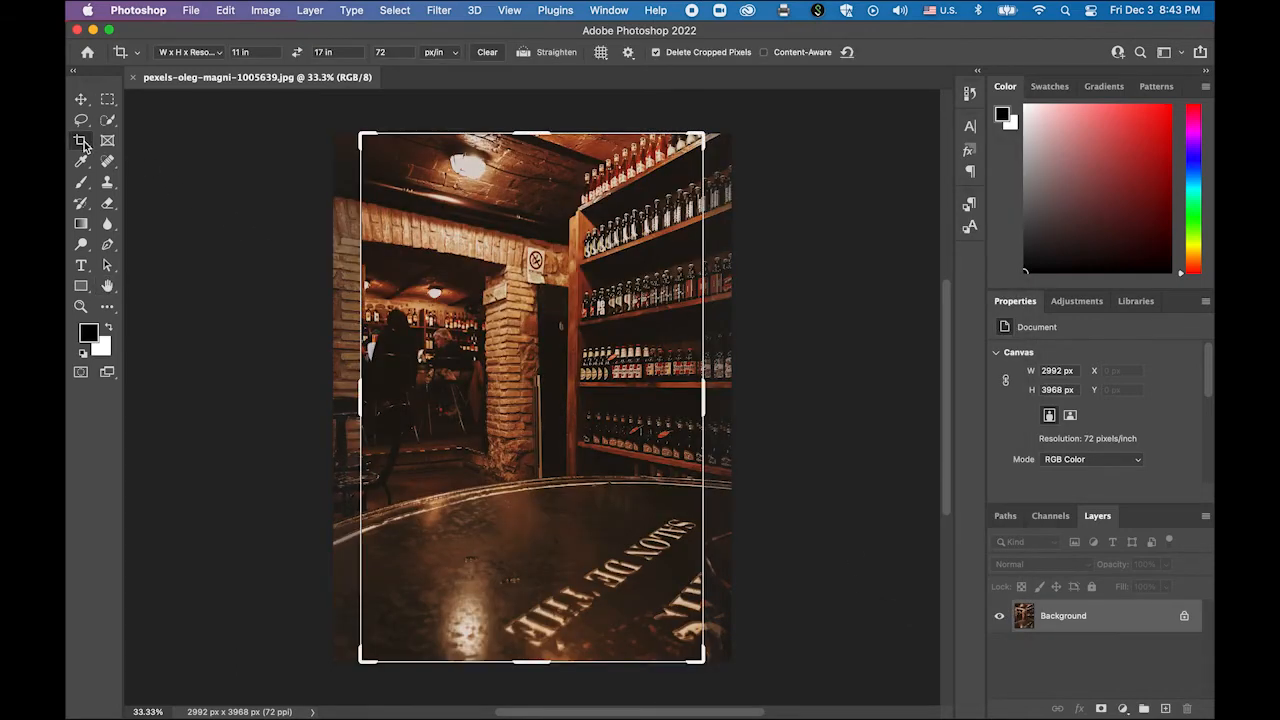
pyautogui.click(208, 56)
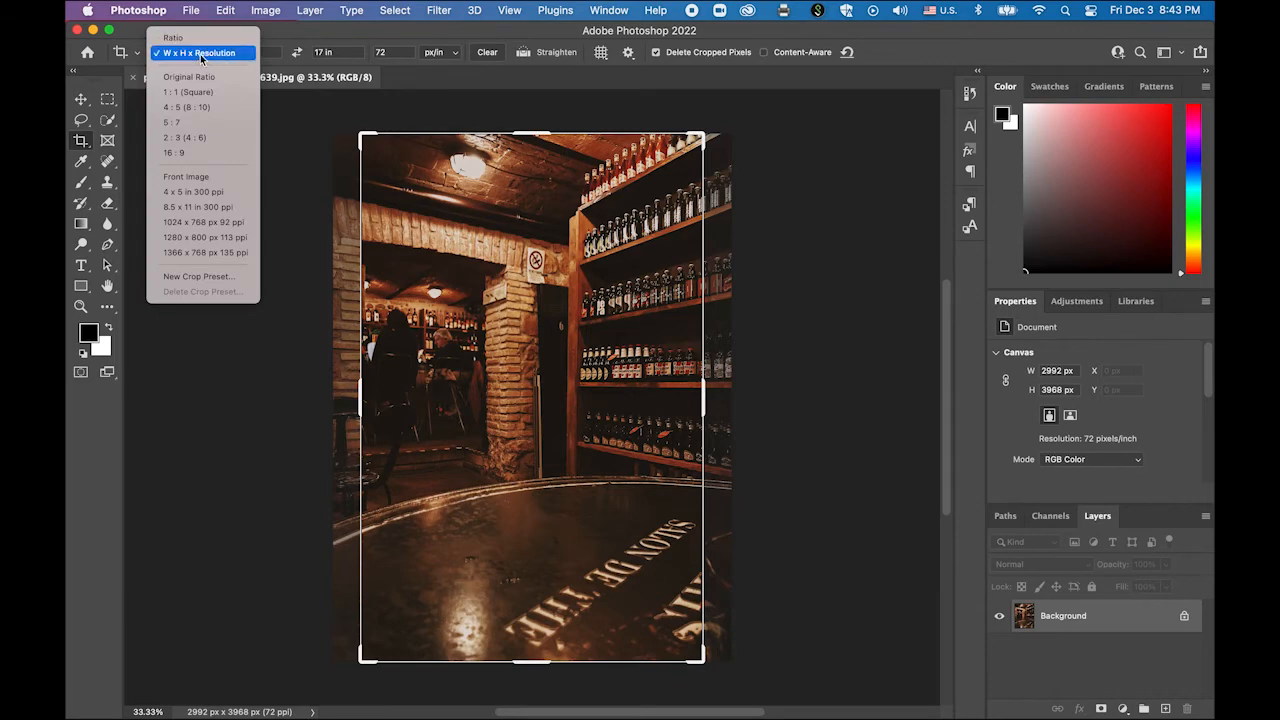
pyautogui.click(220, 54)
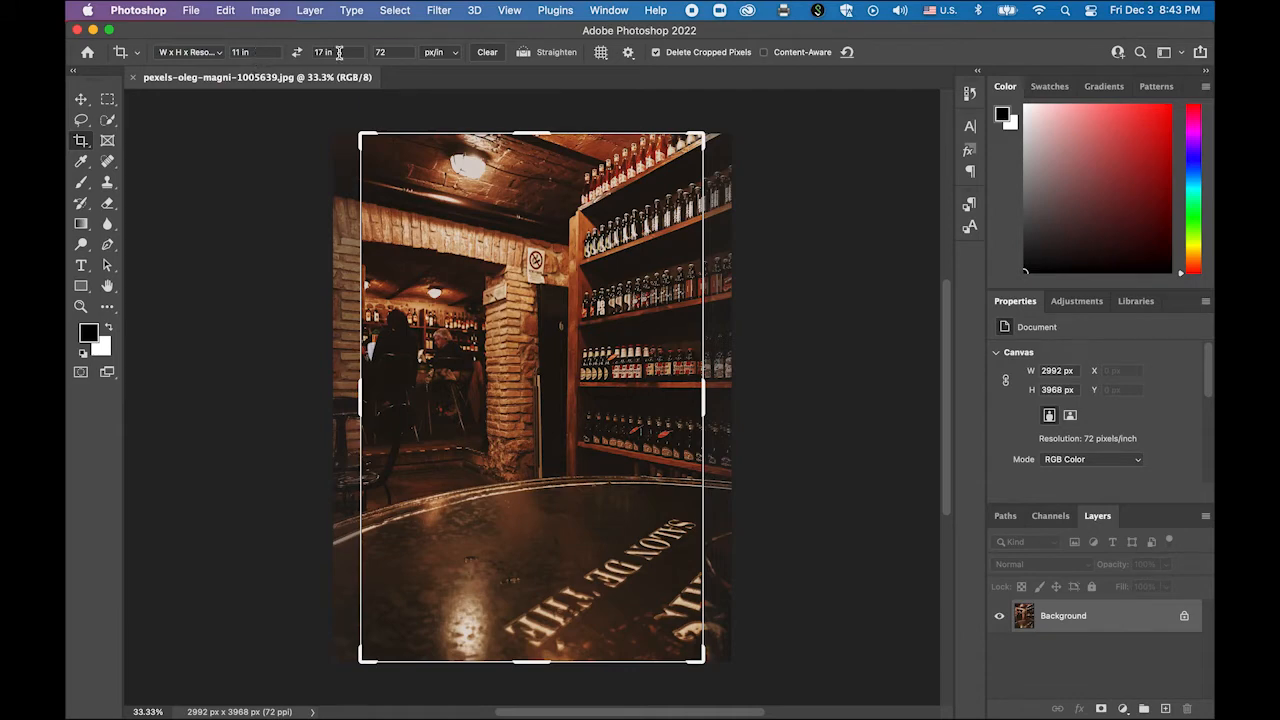
pyautogui.click(242, 52)
pyautogui.press('Tab')
pyautogui.press('Tab')
pyautogui.click(636, 364)
pyautogui.press('Return')
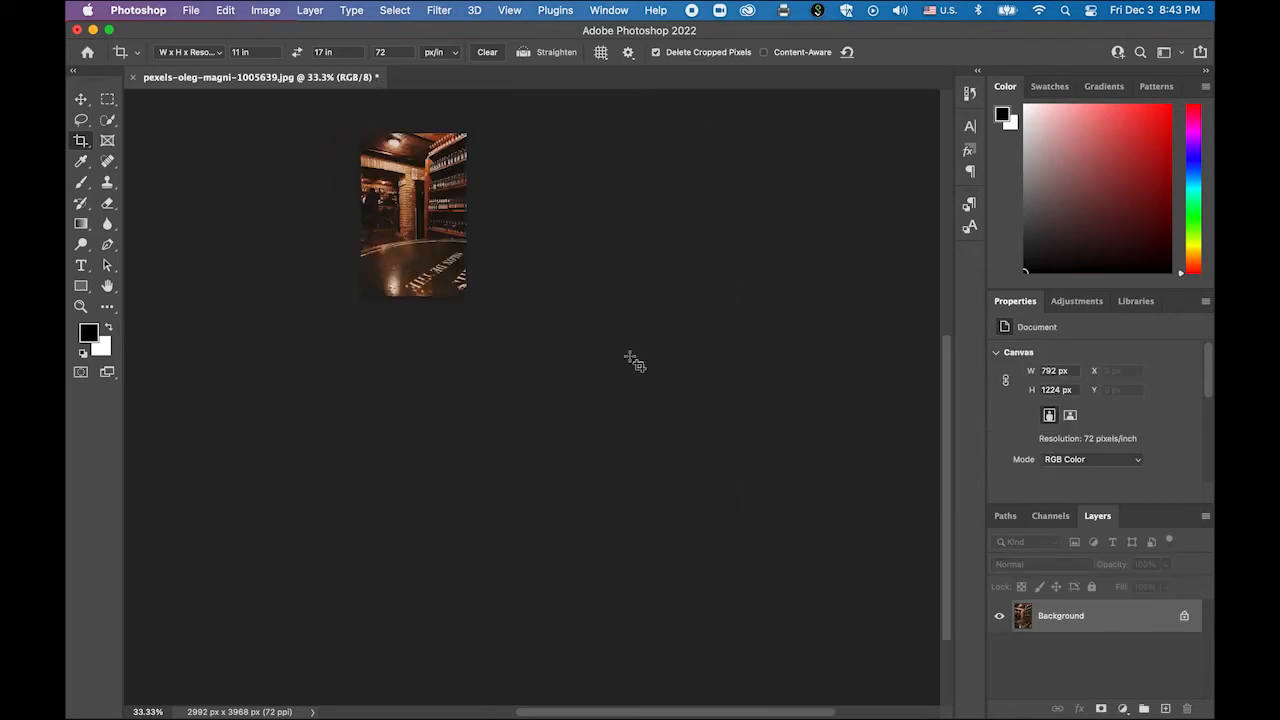
pyautogui.doubleClick(107, 286)
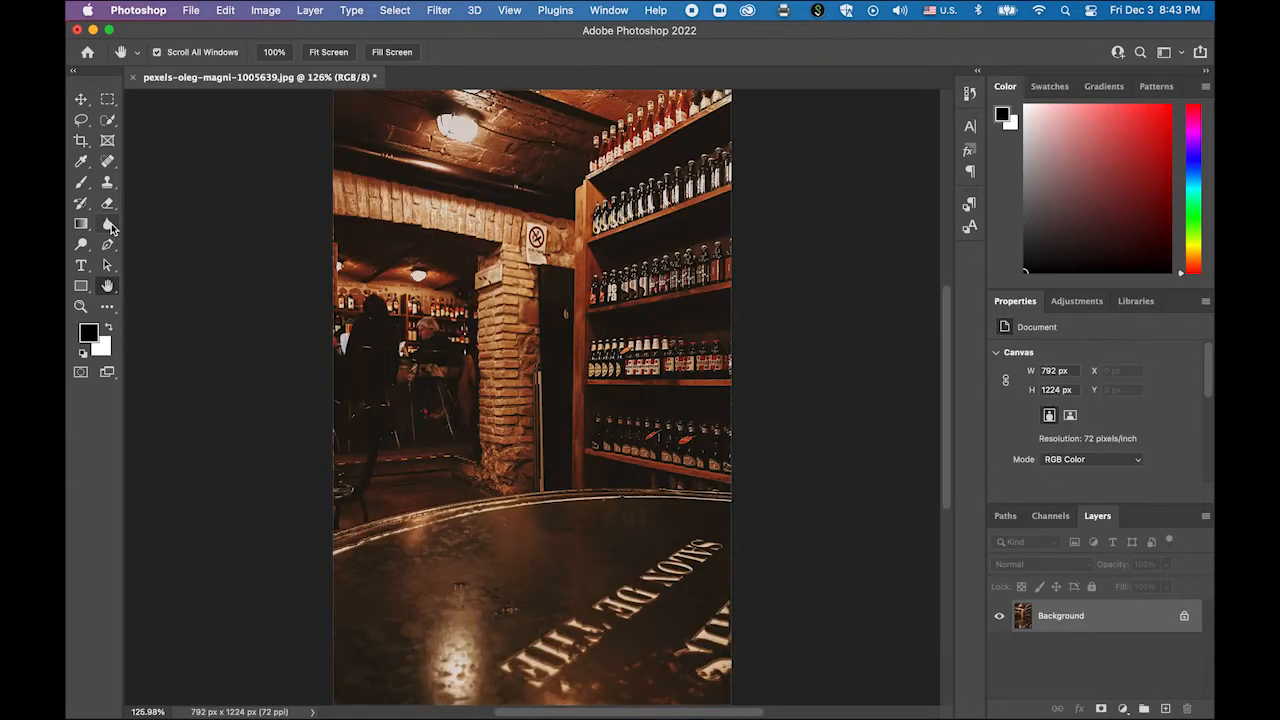
# Step: Activate the Rectangular Marquee tool for selecting part of the cropped photo
pyautogui.click(107, 99)
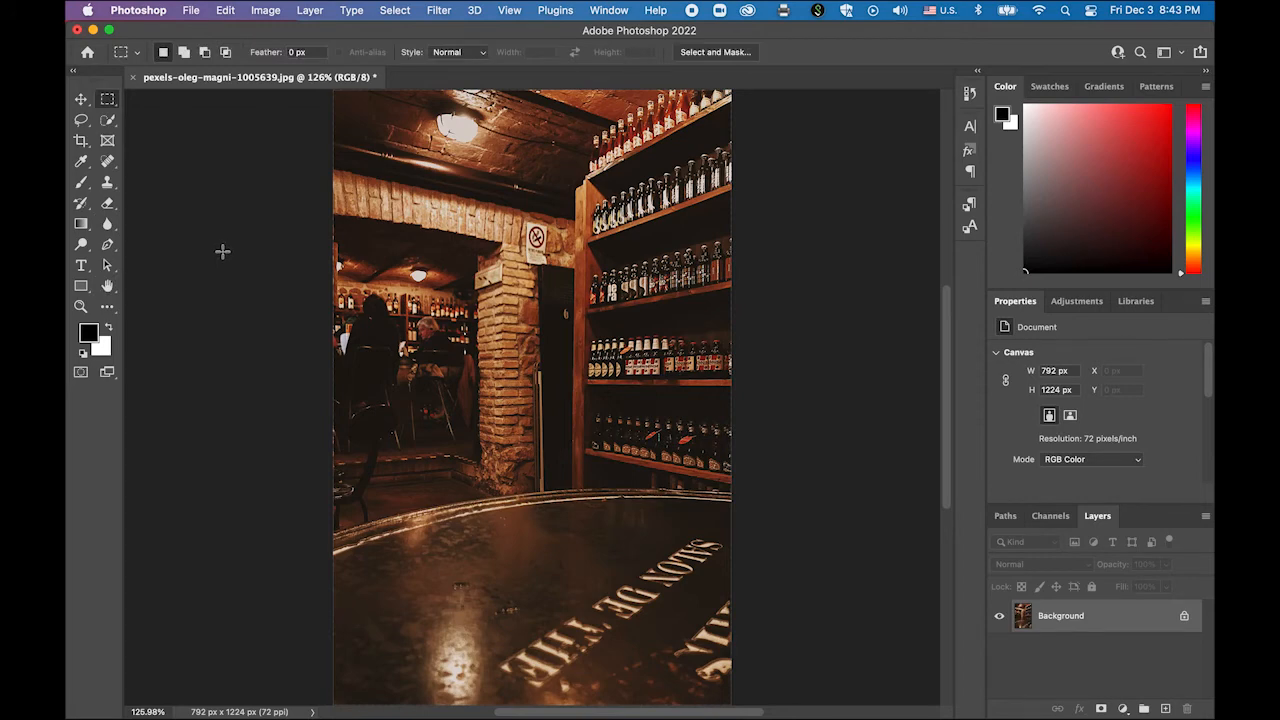
# Step: Add a Brightness/Contrast adjustment layer with brightness about -72 and contrast 40 over the bar photo, and compare with it hidden
pyautogui.click(1124, 710)
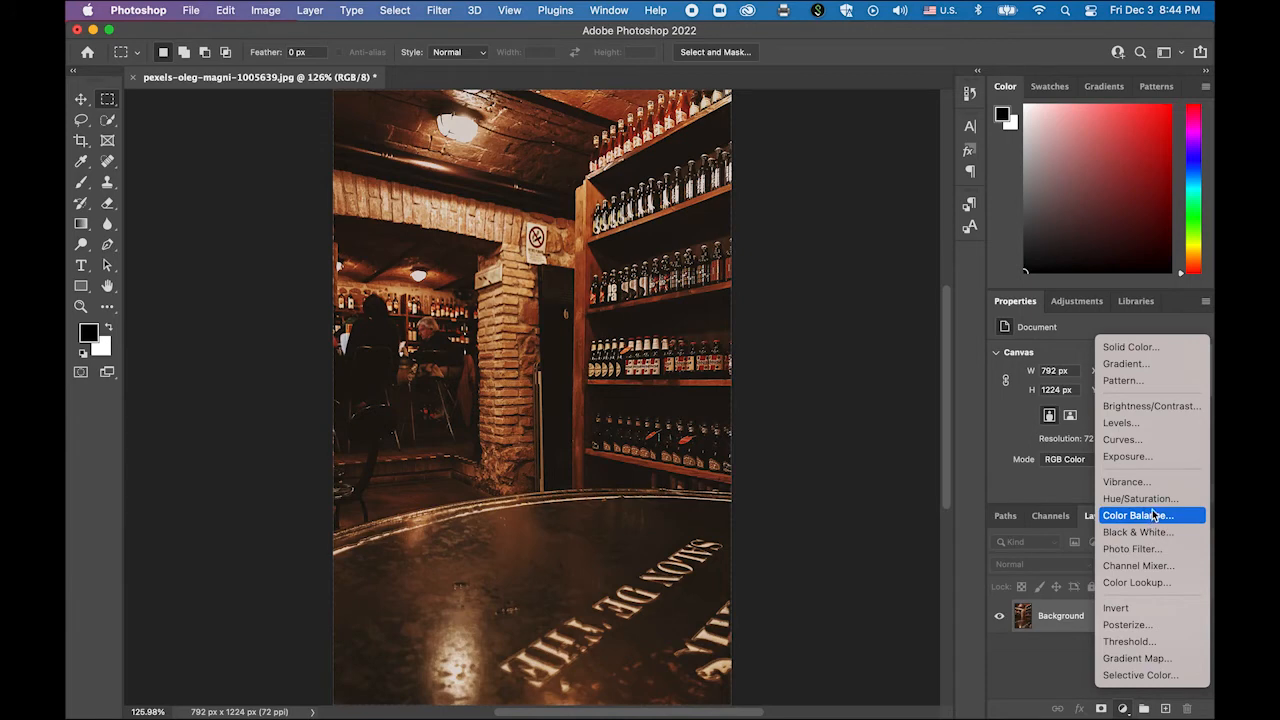
pyautogui.click(1150, 406)
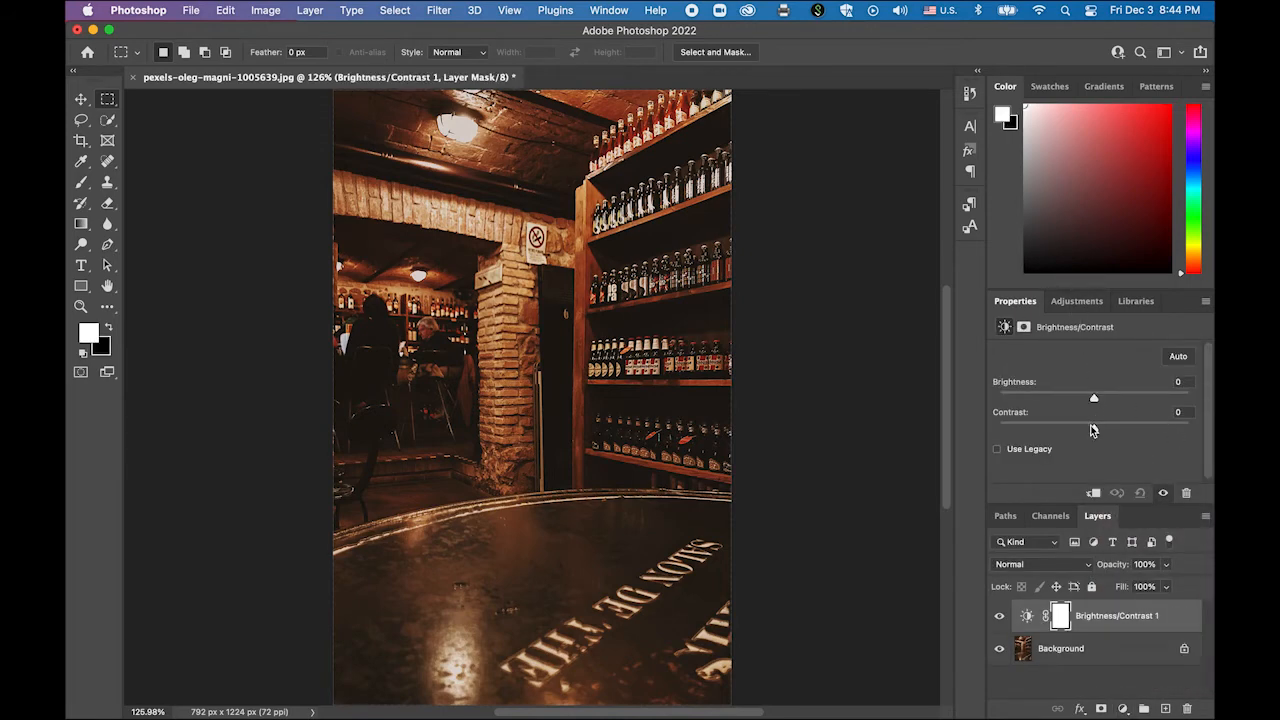
pyautogui.moveTo(1094, 398); pyautogui.dragTo(1048, 400)
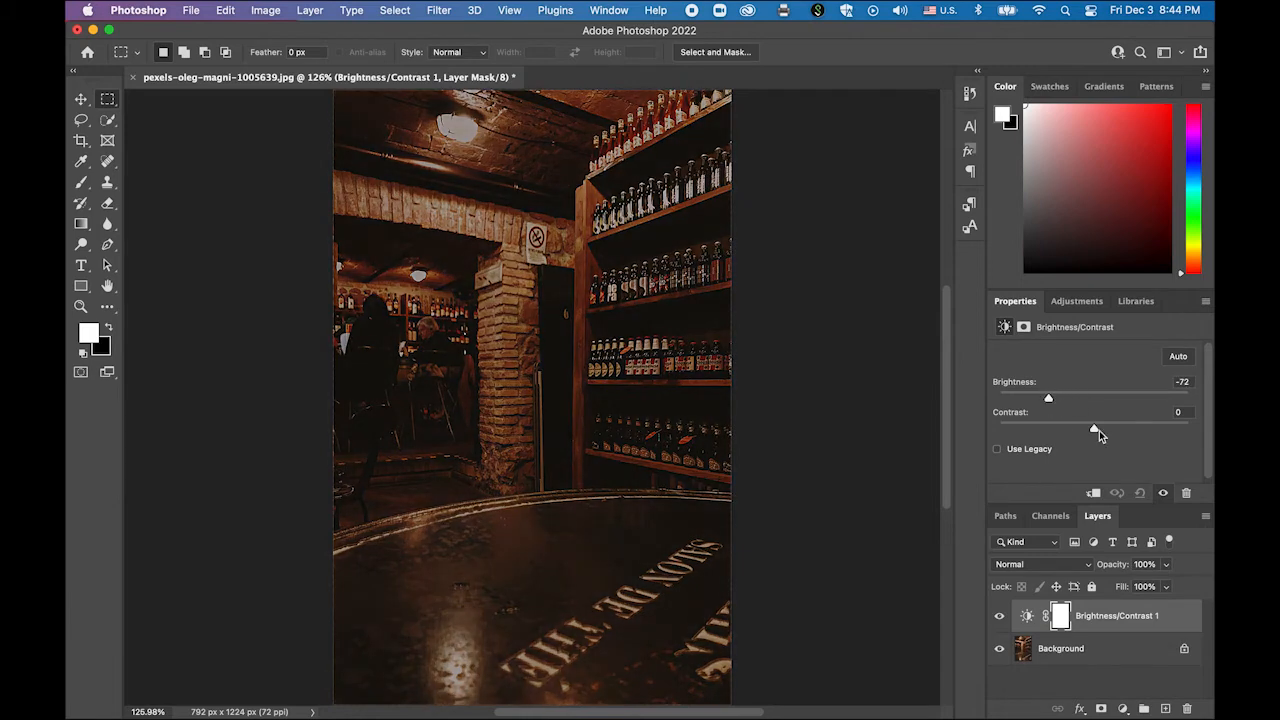
pyautogui.moveTo(1128, 432); pyautogui.dragTo(1133, 433)
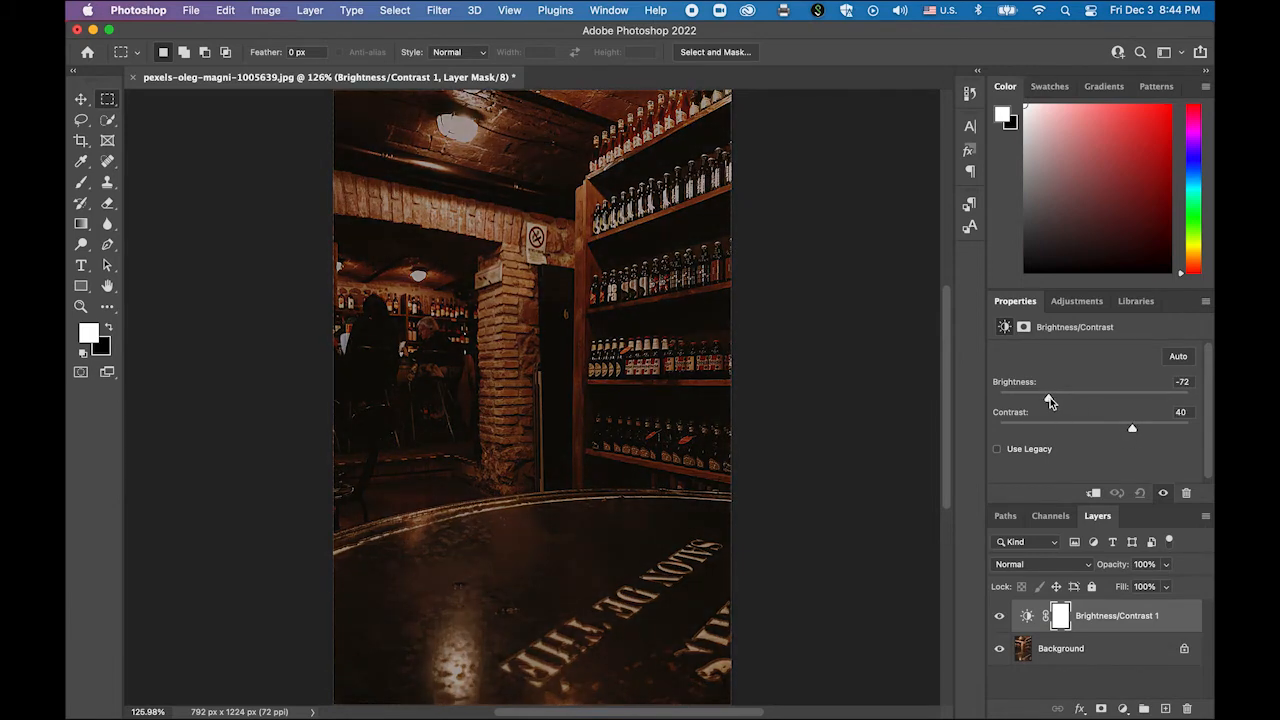
pyautogui.moveTo(1049, 398)
pyautogui.mouseDown()
pyautogui.moveTo(1037, 397)
pyautogui.moveTo(1050, 402)
pyautogui.mouseUp()
pyautogui.click(81, 99)
pyautogui.click(863, 360)
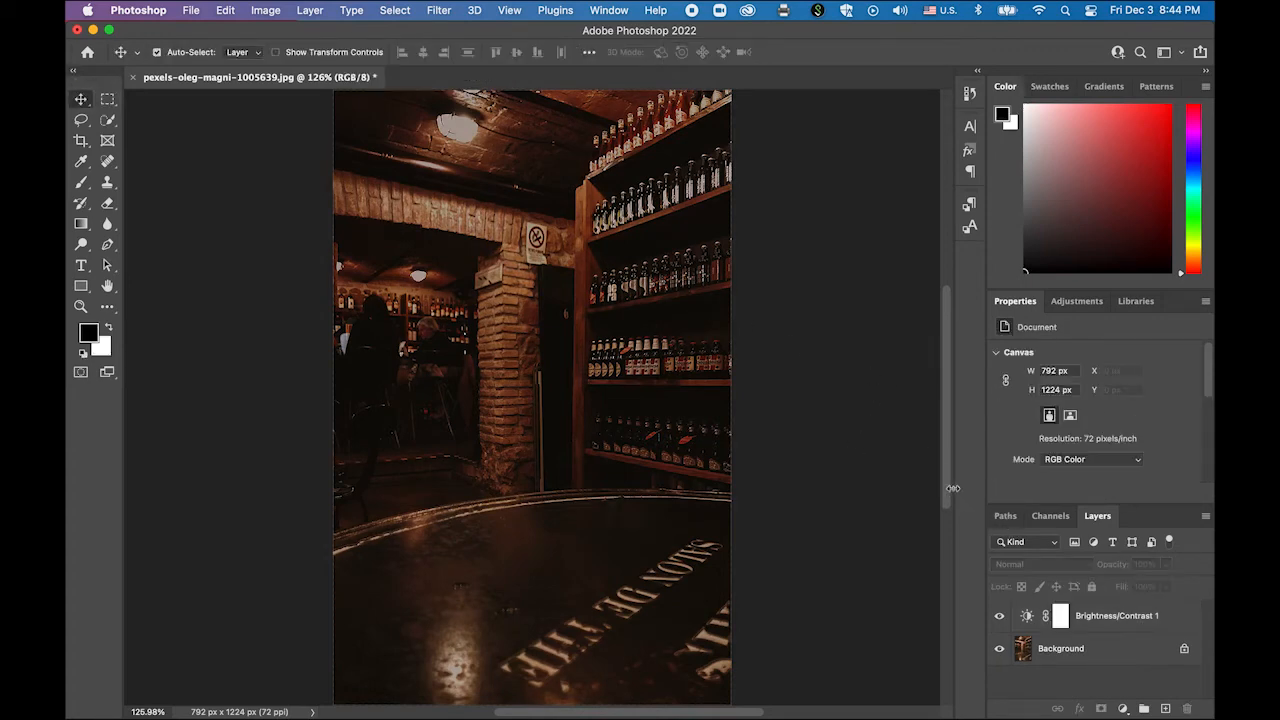
pyautogui.click(999, 616)
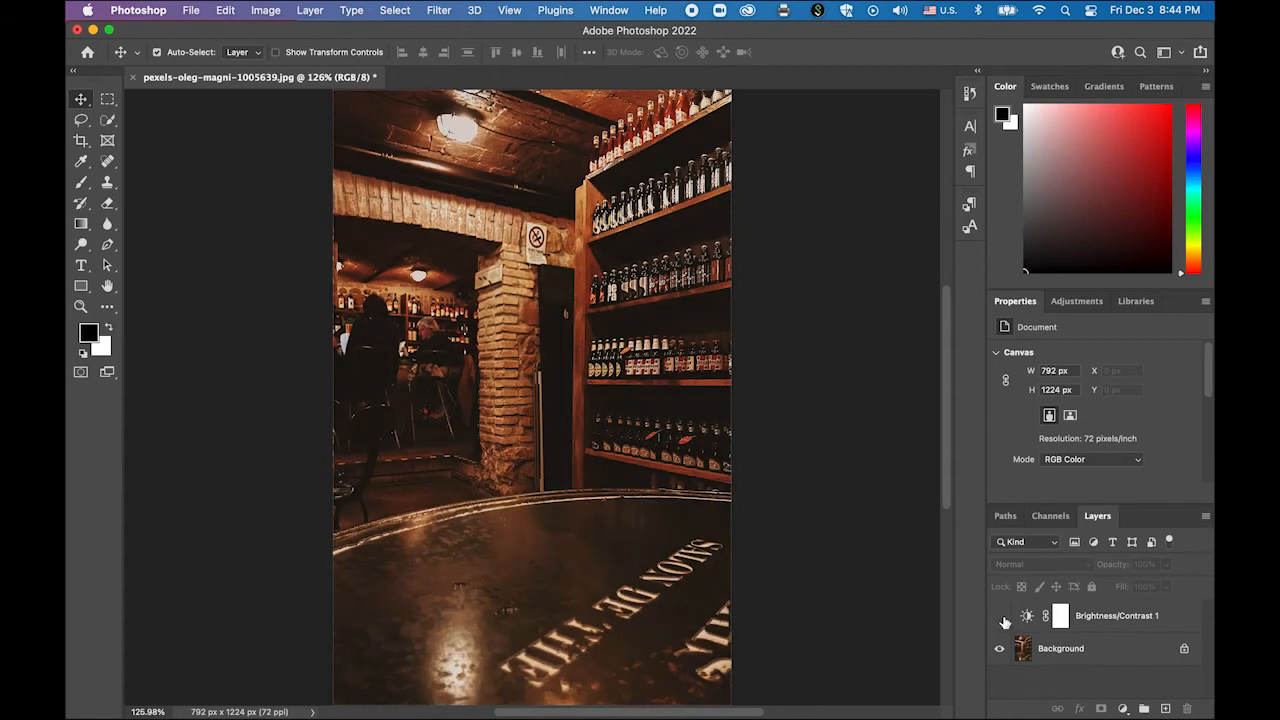
pyautogui.click(999, 616)
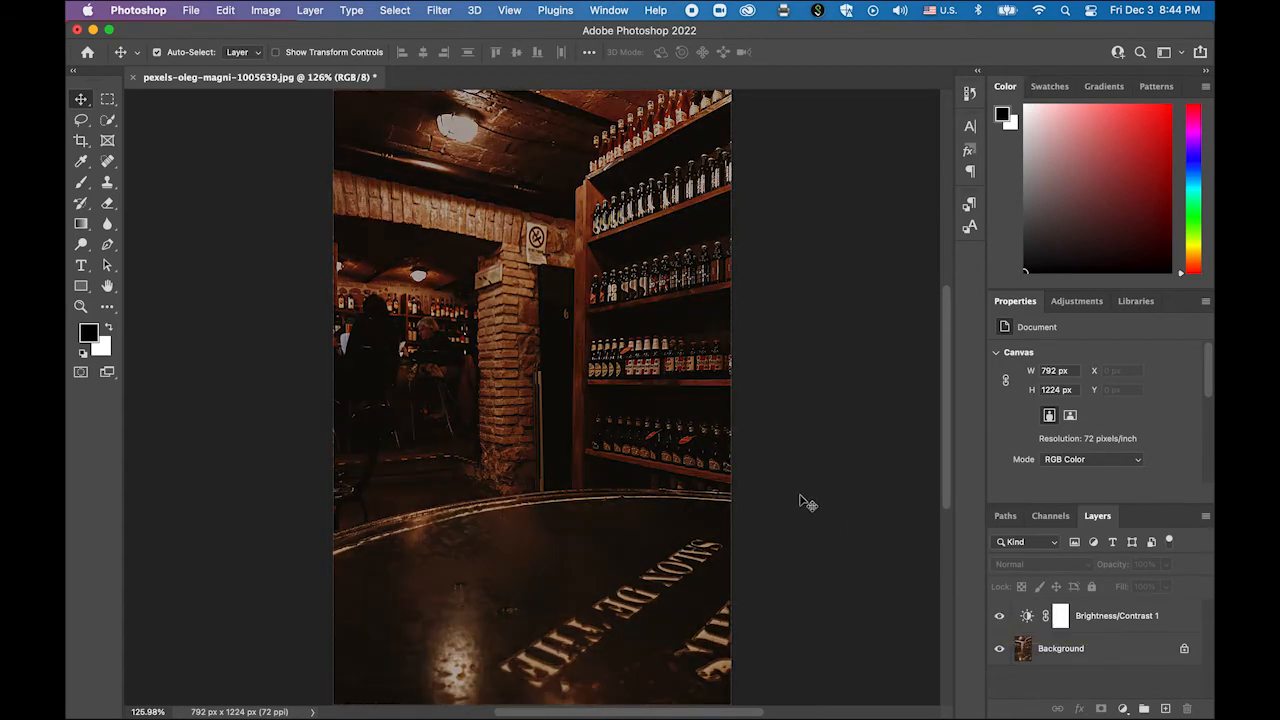
# Step: Open logo.svg from the winery folder, rasterizing it with the default size and resolution
pyautogui.press('super+o')
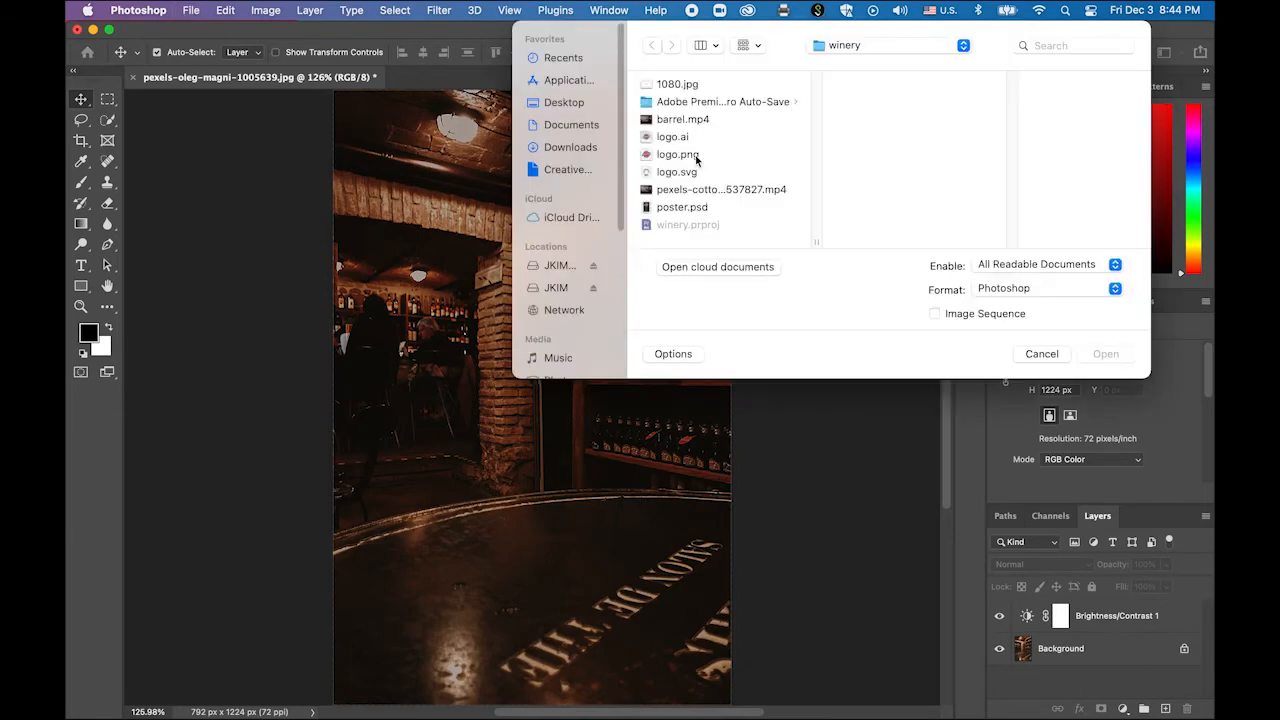
pyautogui.click(674, 140)
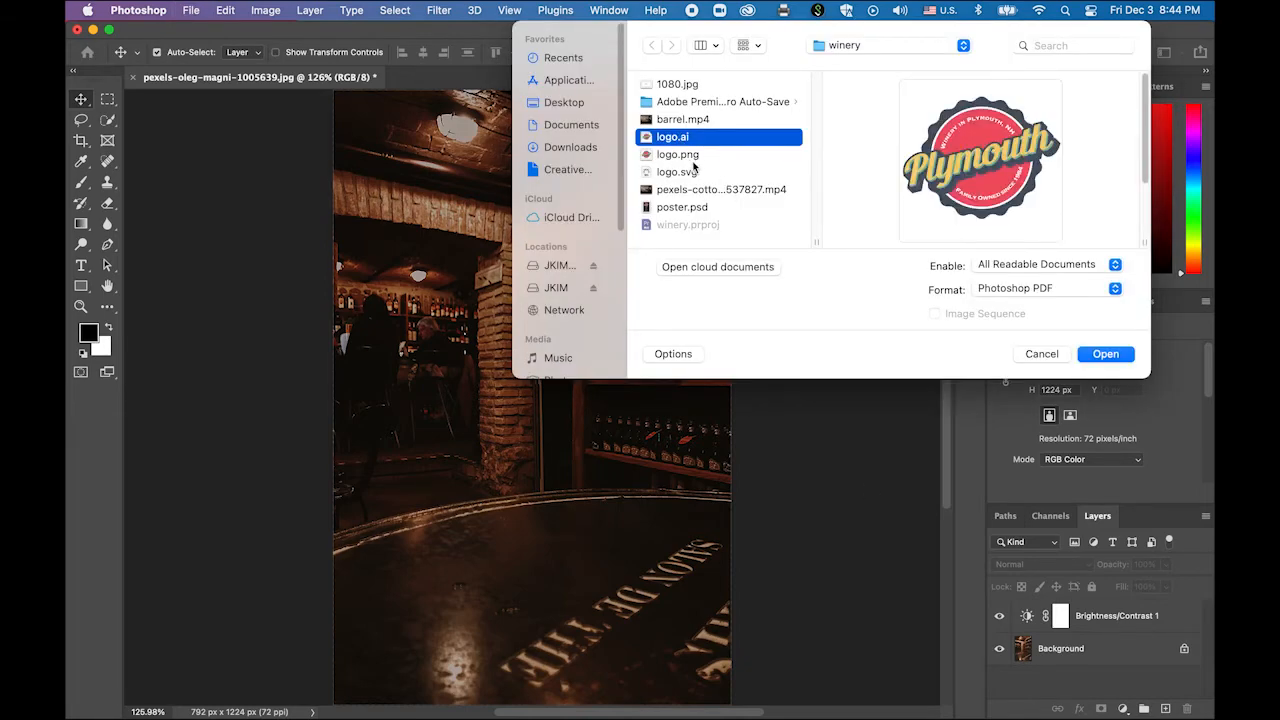
pyautogui.click(694, 158)
pyautogui.click(694, 174)
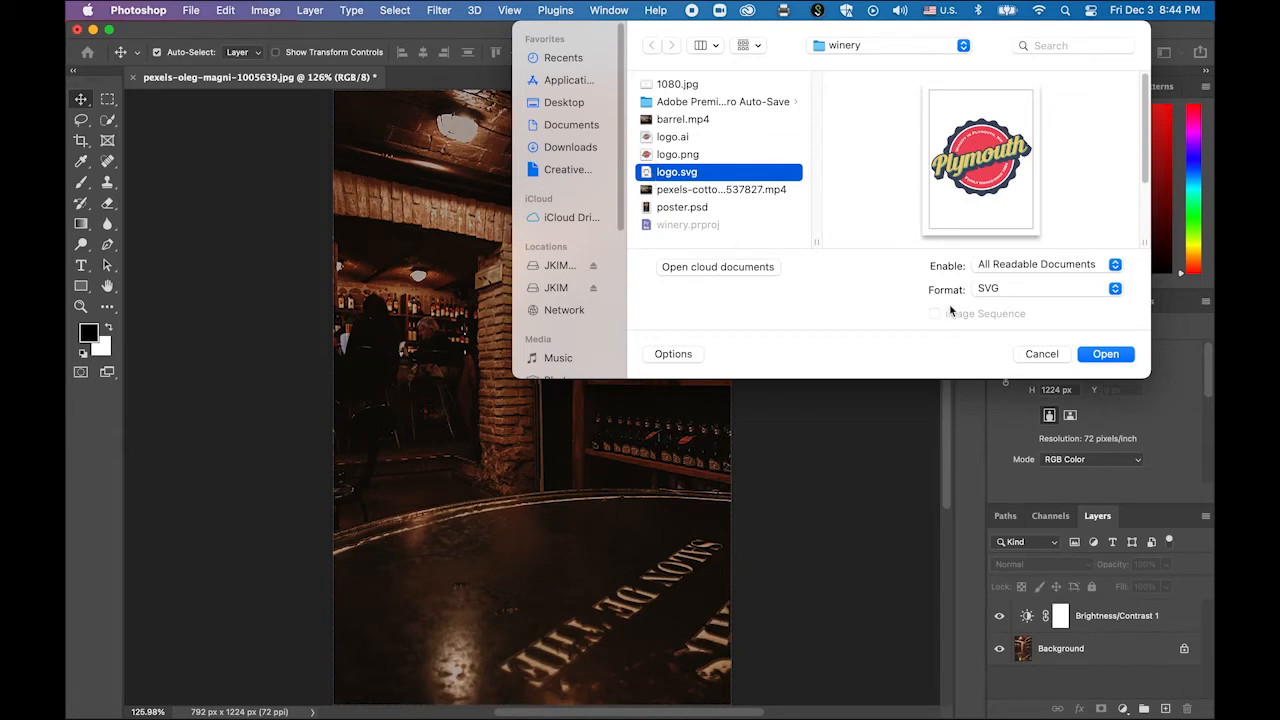
pyautogui.click(1105, 355)
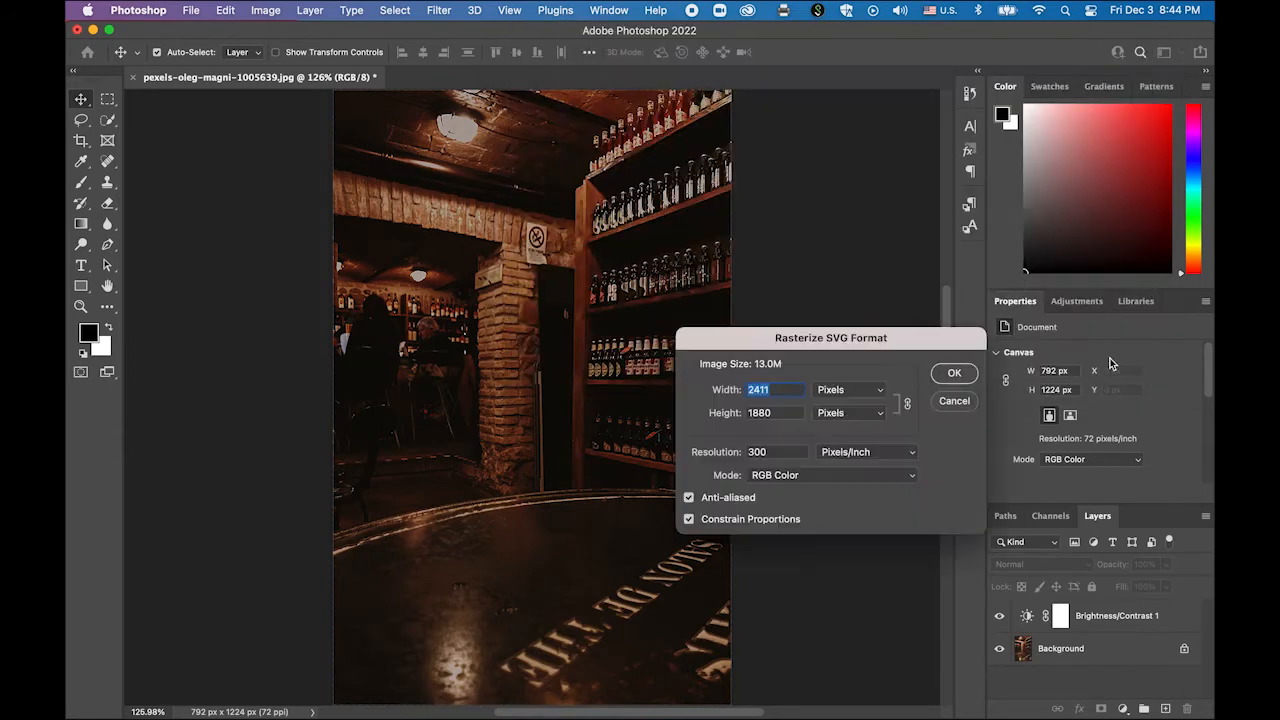
pyautogui.click(966, 373)
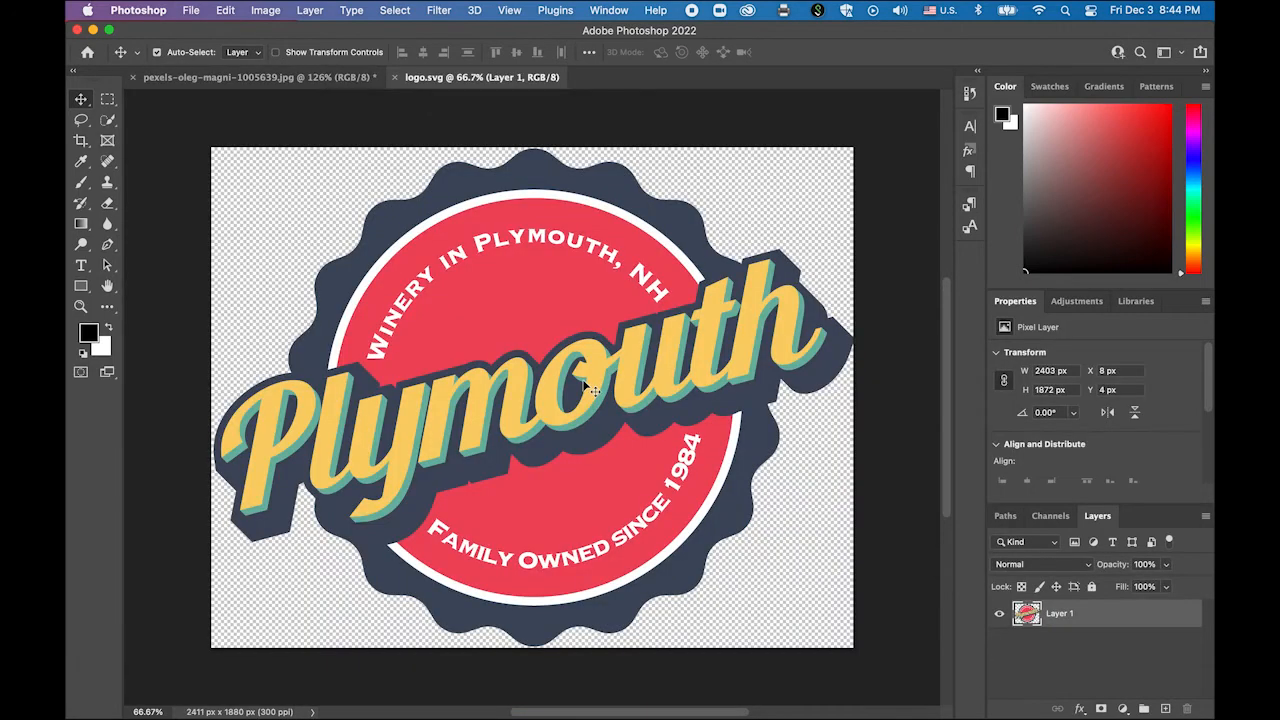
# Step: Copy the entire logo canvas and paste it into the bar photo document
pyautogui.press('super+a')
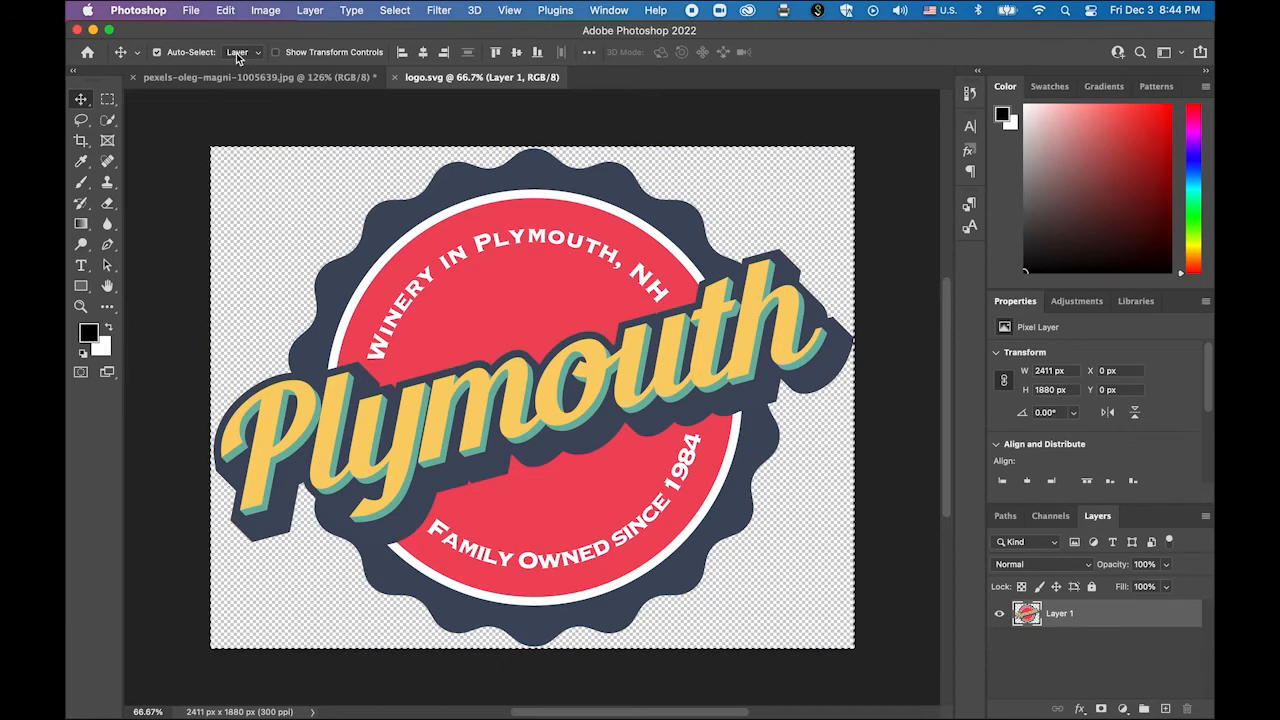
pyautogui.click(226, 10)
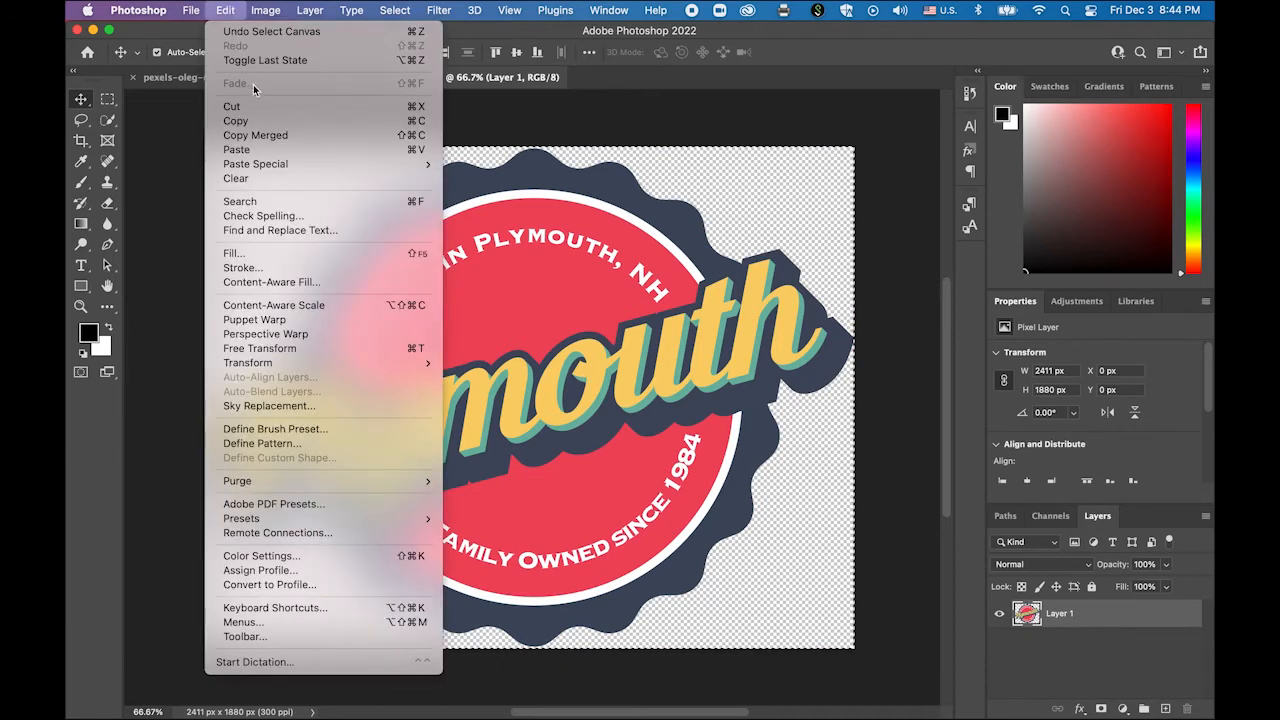
pyautogui.click(263, 122)
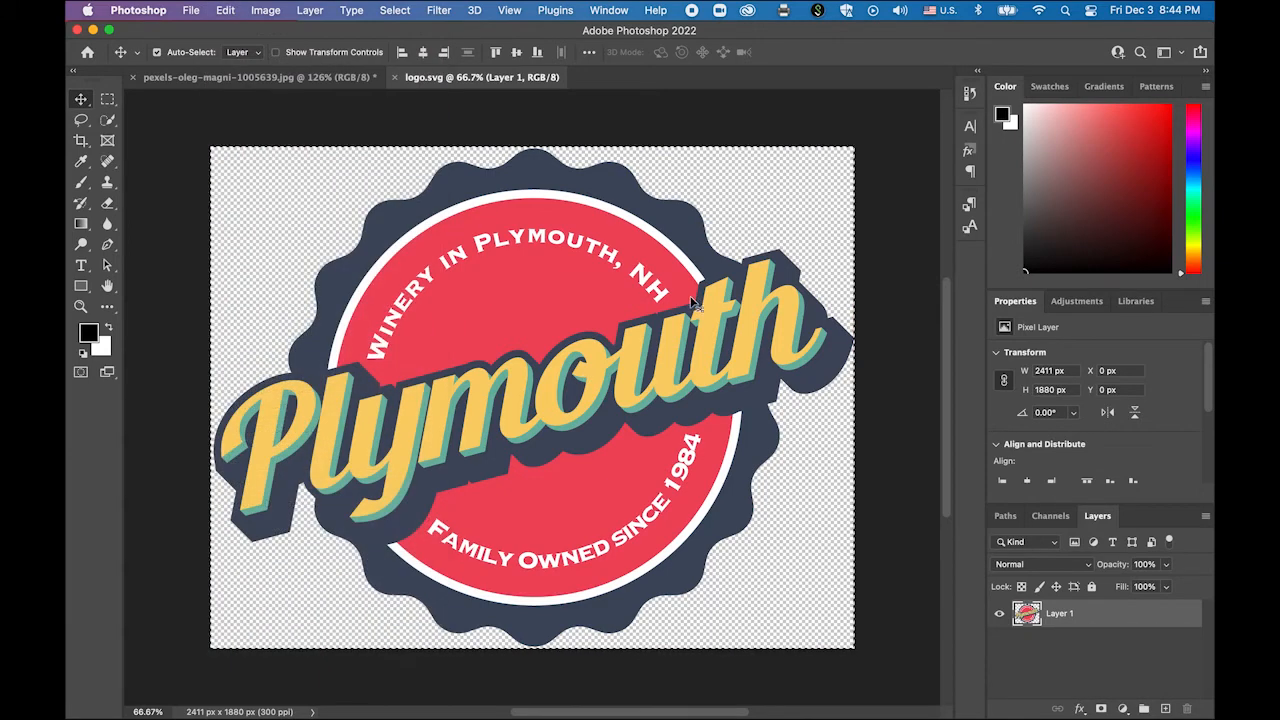
pyautogui.click(299, 82)
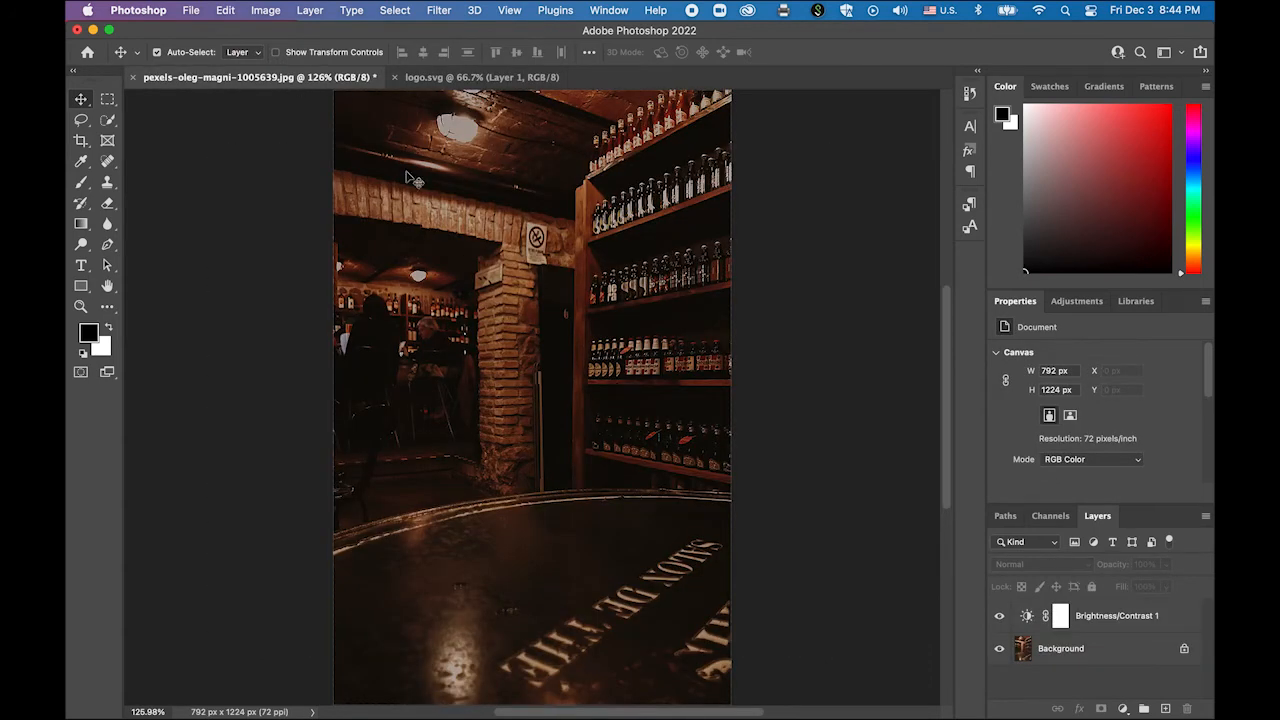
pyautogui.click(228, 10)
pyautogui.click(275, 156)
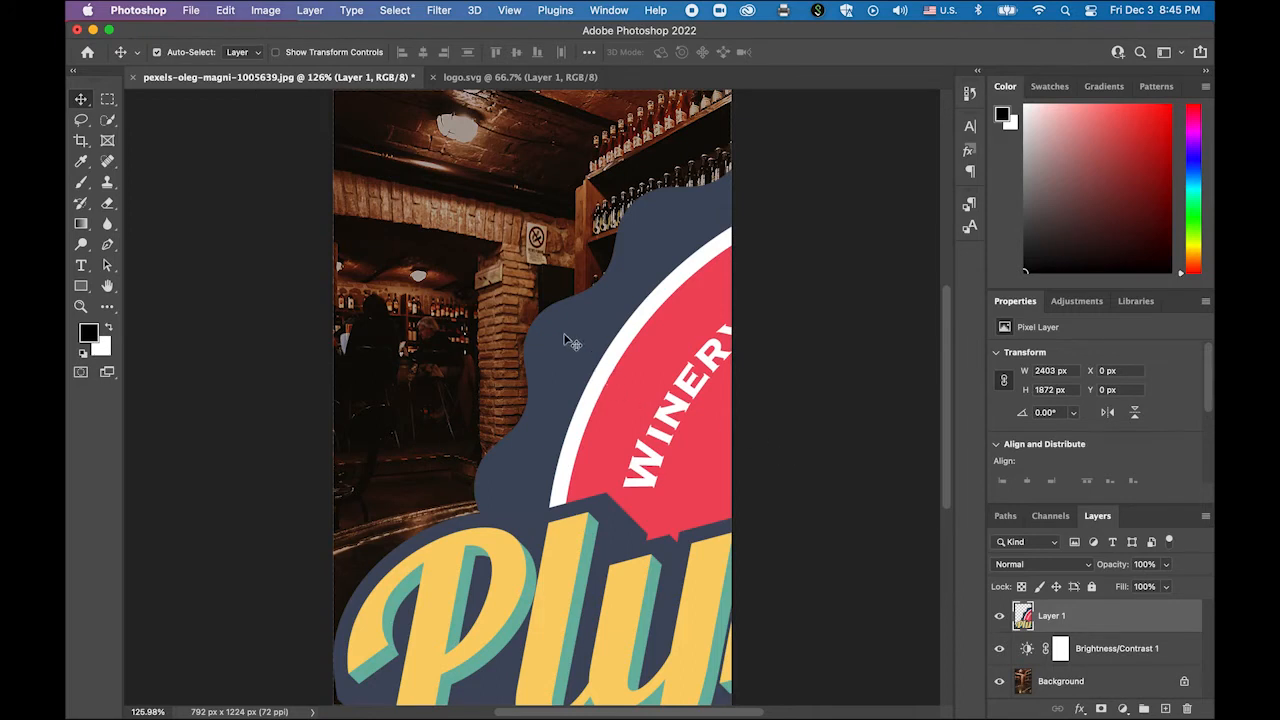
# Step: Scale the pasted logo down to about 598 × 466 px and place it horizontally centred in the upper half of the photo
pyautogui.click(222, 10)
pyautogui.click(298, 358)
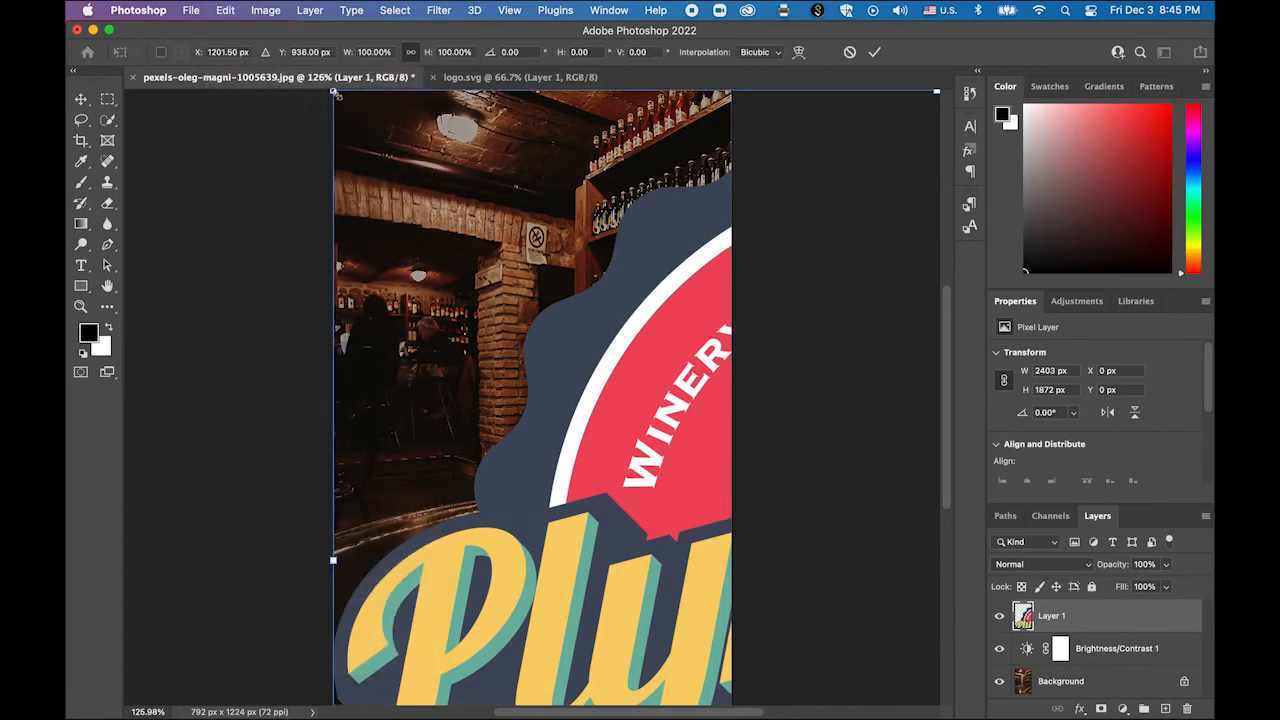
pyautogui.moveTo(336, 94); pyautogui.dragTo(720, 391)
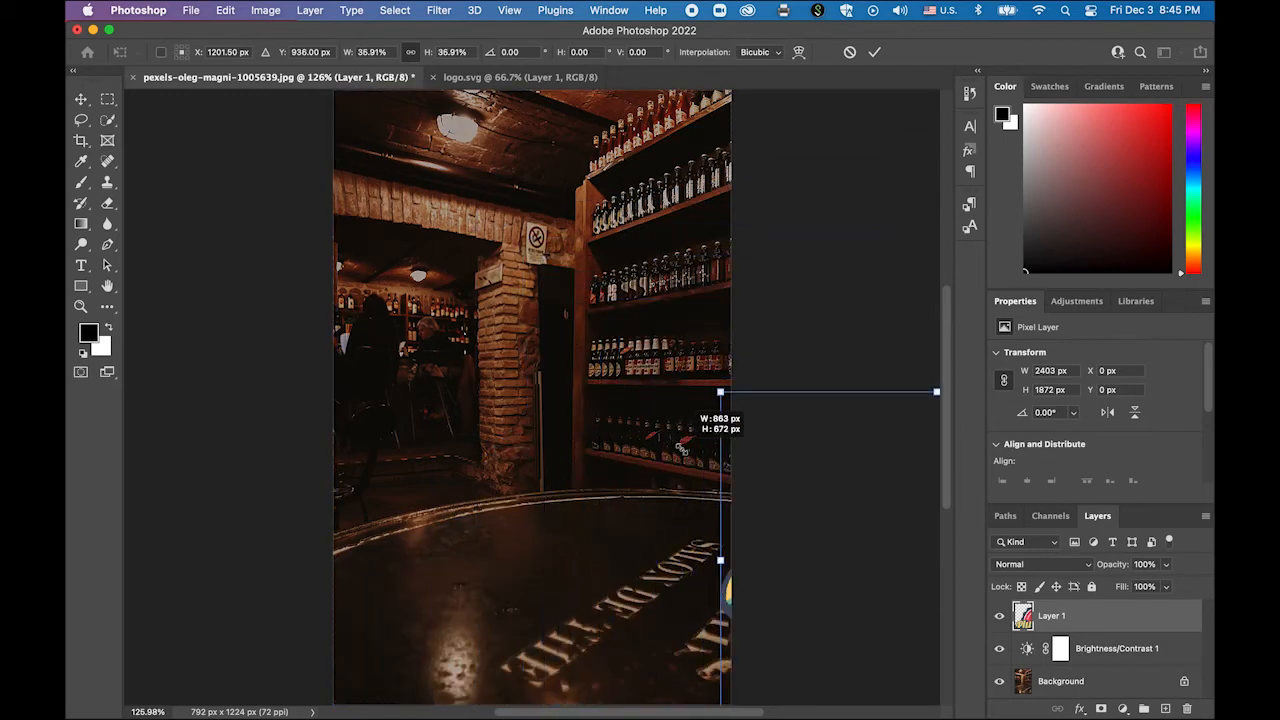
pyautogui.moveTo(791, 515); pyautogui.dragTo(405, 256)
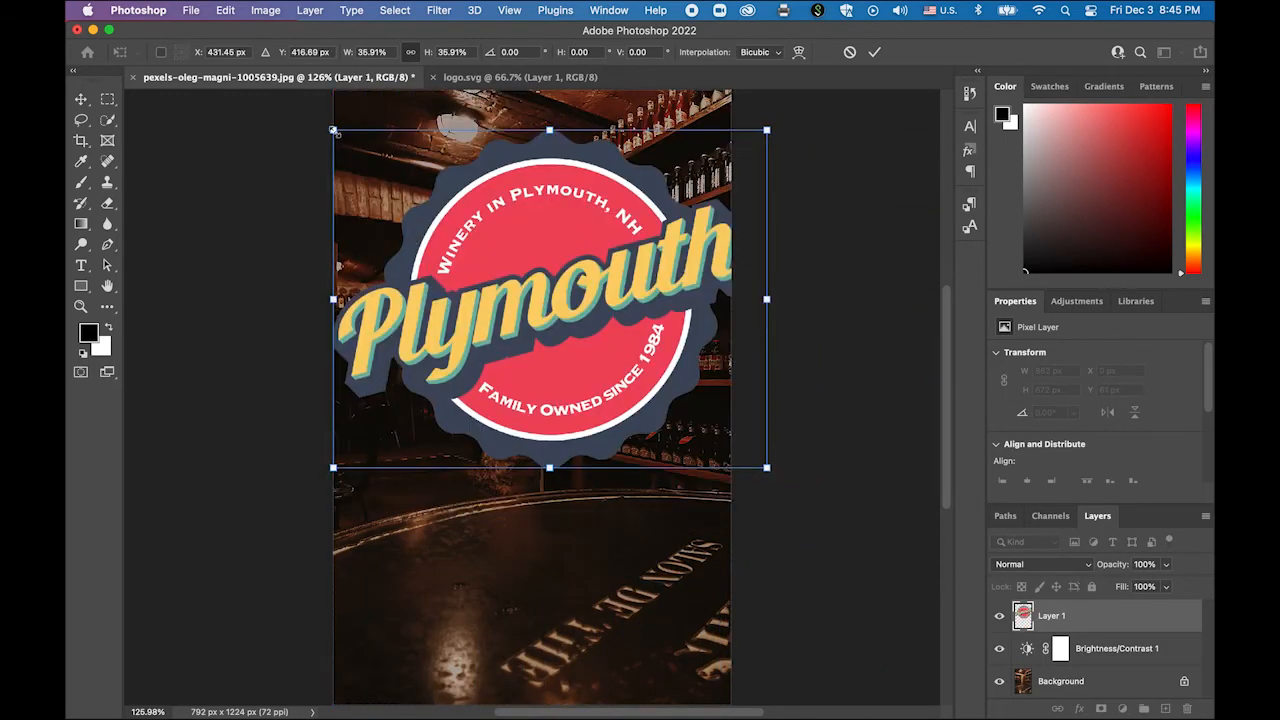
pyautogui.moveTo(335, 128); pyautogui.dragTo(392, 190)
pyautogui.moveTo(537, 283); pyautogui.dragTo(521, 257)
pyautogui.moveTo(688, 397); pyautogui.dragTo(677, 387)
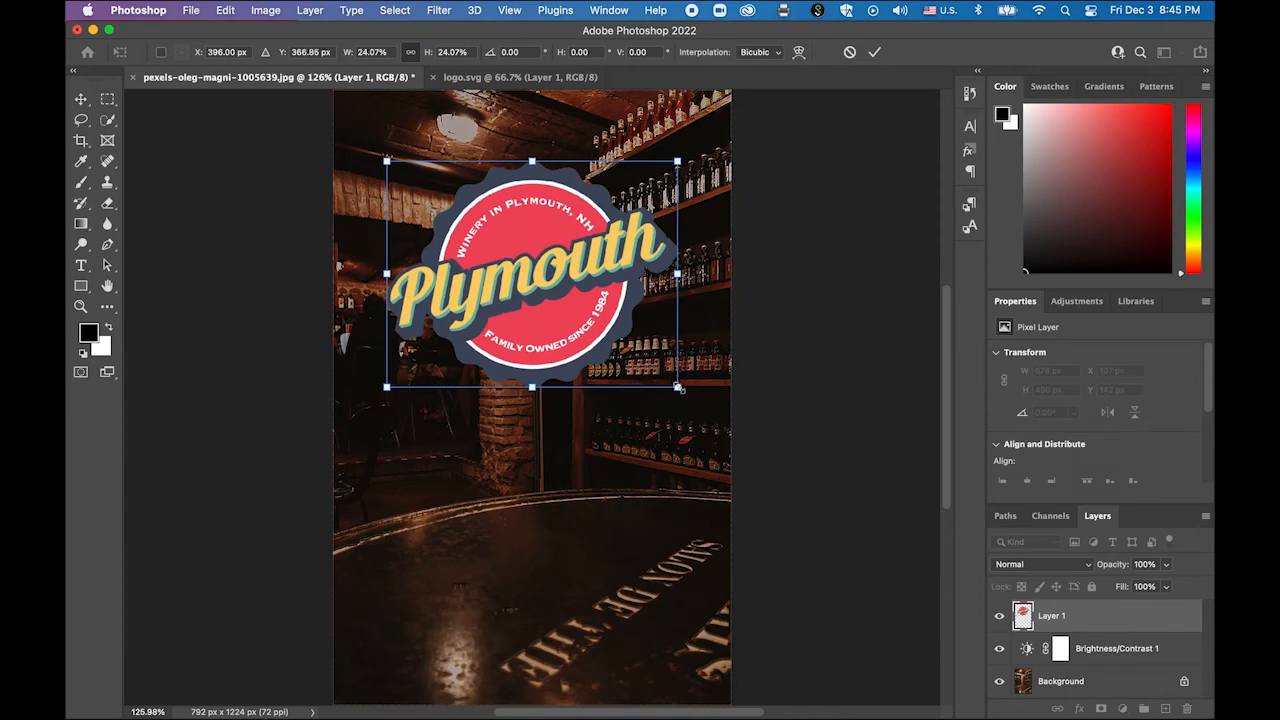
pyautogui.moveTo(678, 387); pyautogui.dragTo(682, 391)
pyautogui.press('Return')
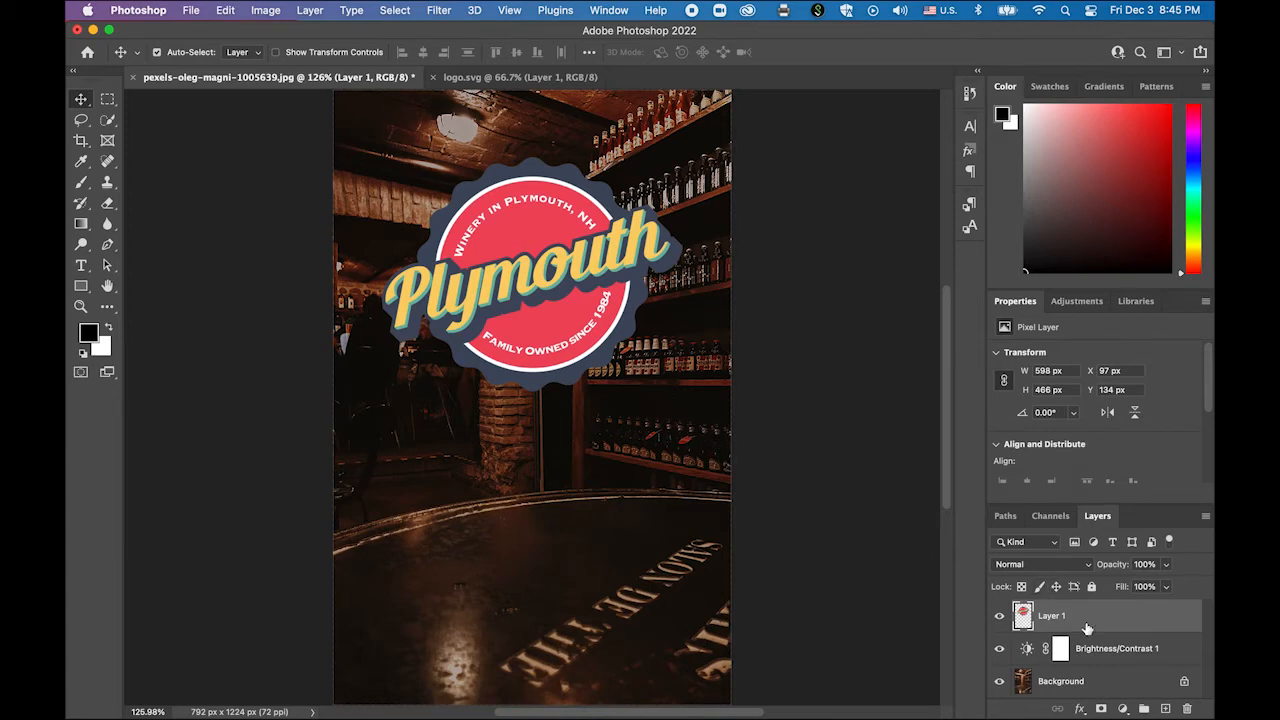
# Step: Add a Bevel & Emboss effect to the logo layer with angle 127°, altitude 26°, size 8 px and soften 2 px
pyautogui.click(1080, 709)
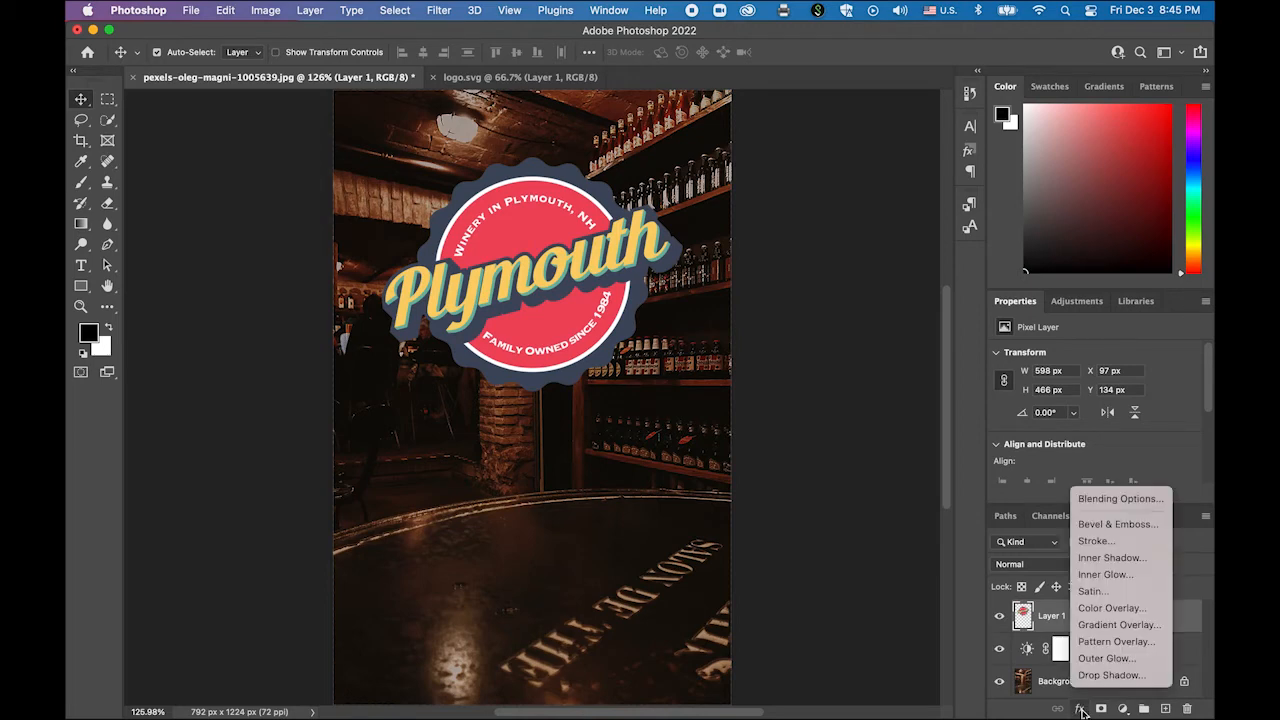
pyautogui.click(1150, 525)
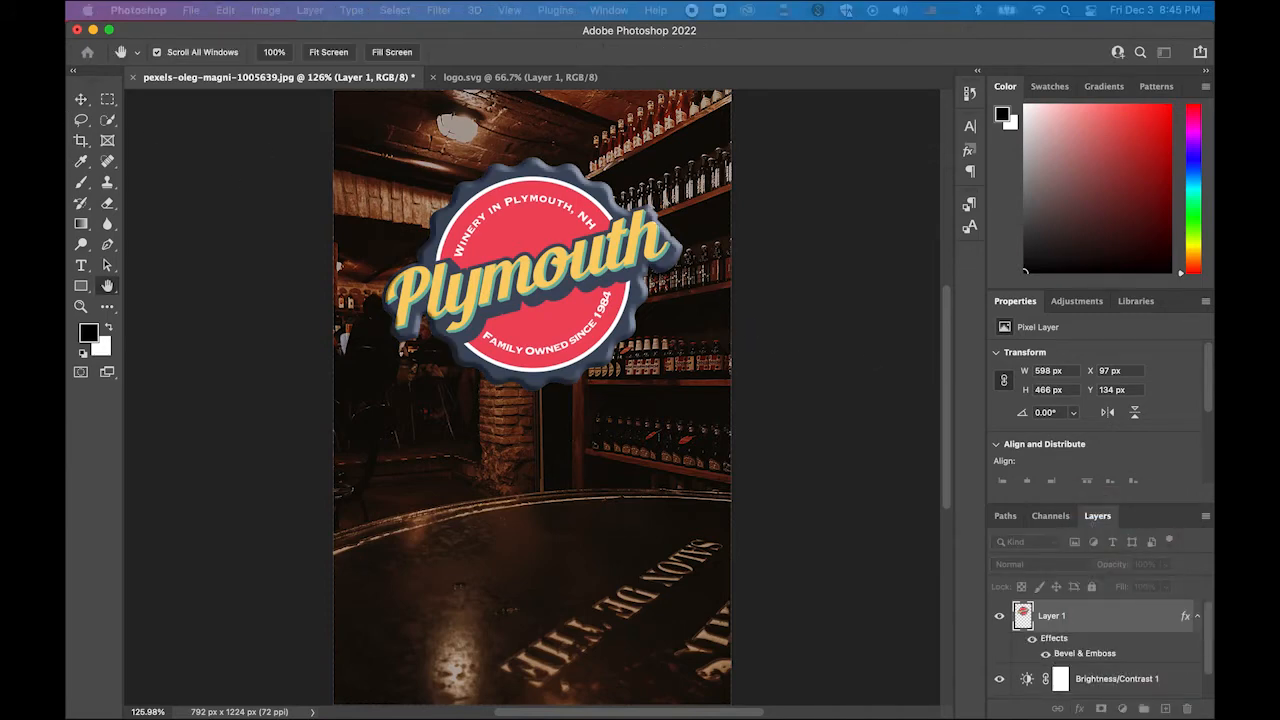
pyautogui.moveTo(854, 298); pyautogui.dragTo(1119, 281)
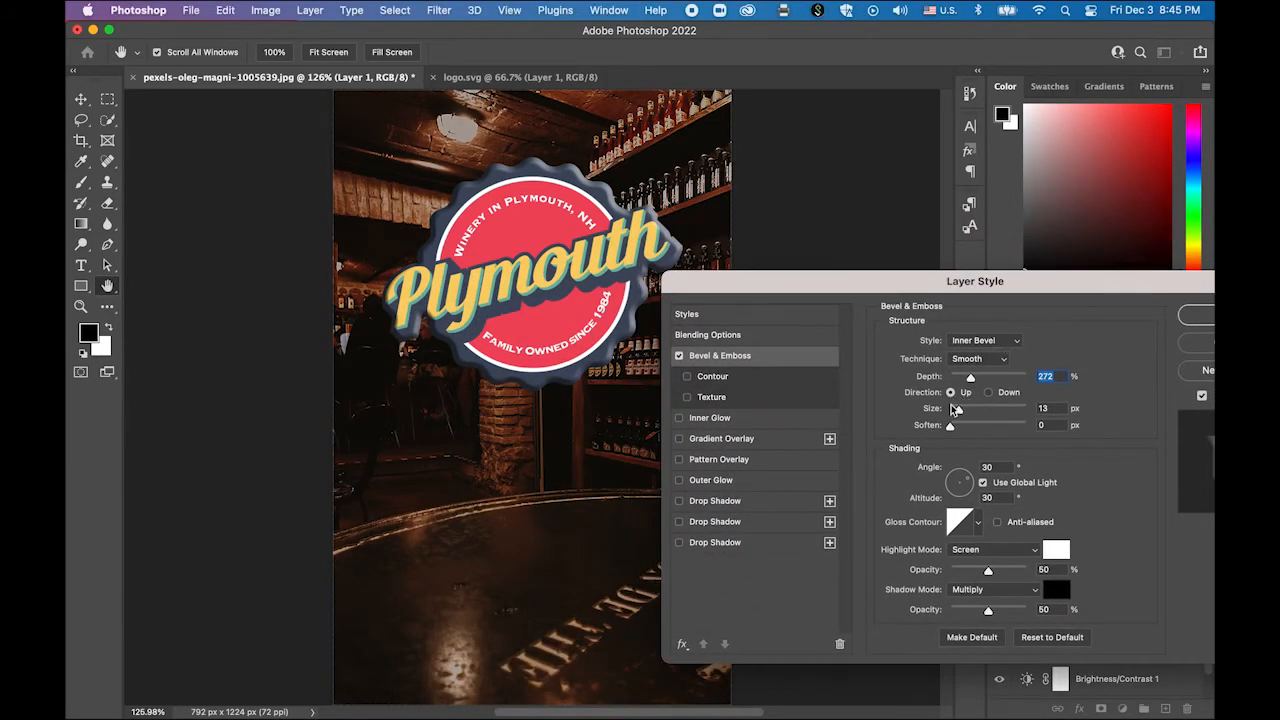
pyautogui.moveTo(962, 489); pyautogui.dragTo(956, 480)
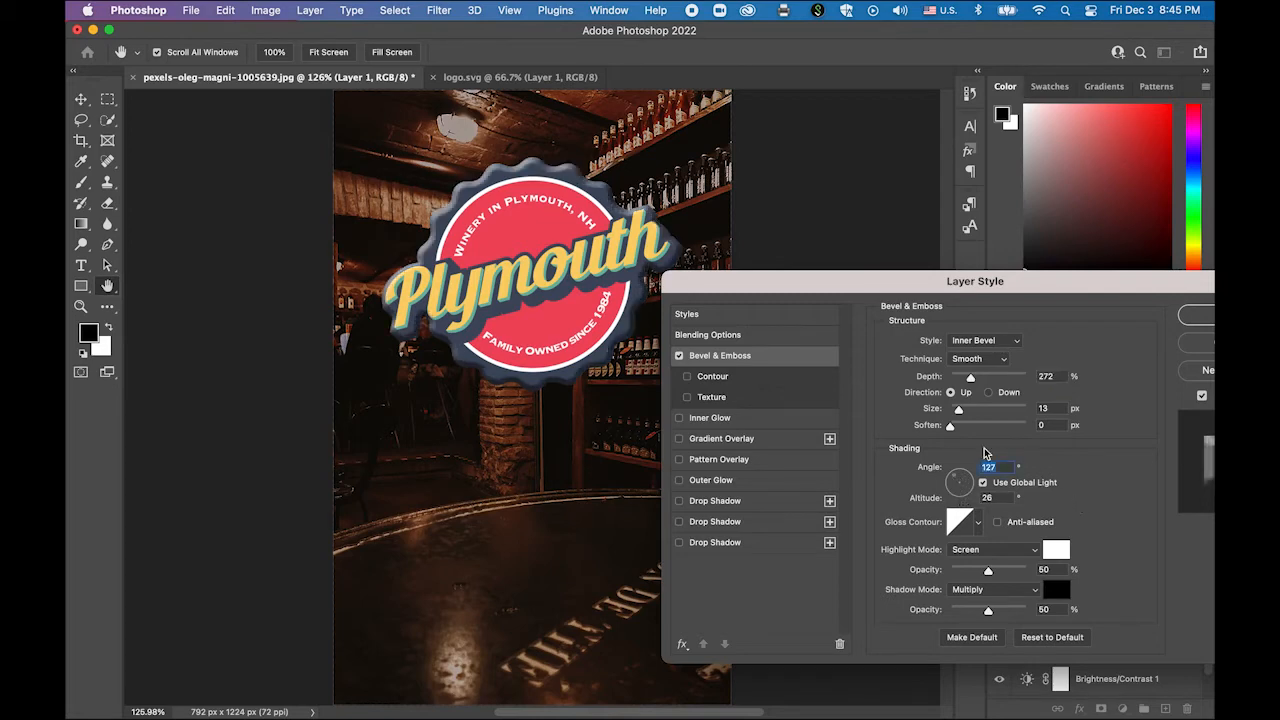
pyautogui.moveTo(958, 412); pyautogui.dragTo(955, 413)
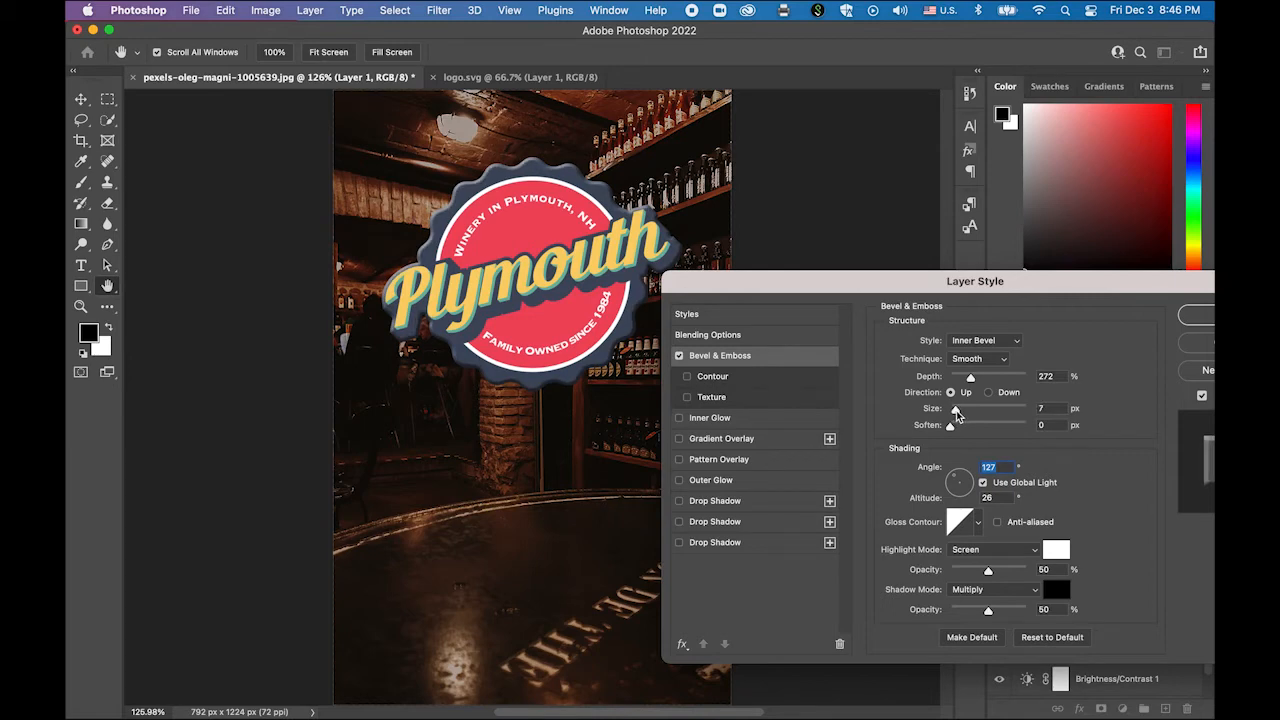
pyautogui.click(956, 413)
pyautogui.moveTo(953, 430); pyautogui.dragTo(955, 430)
pyautogui.moveTo(812, 291); pyautogui.dragTo(705, 357)
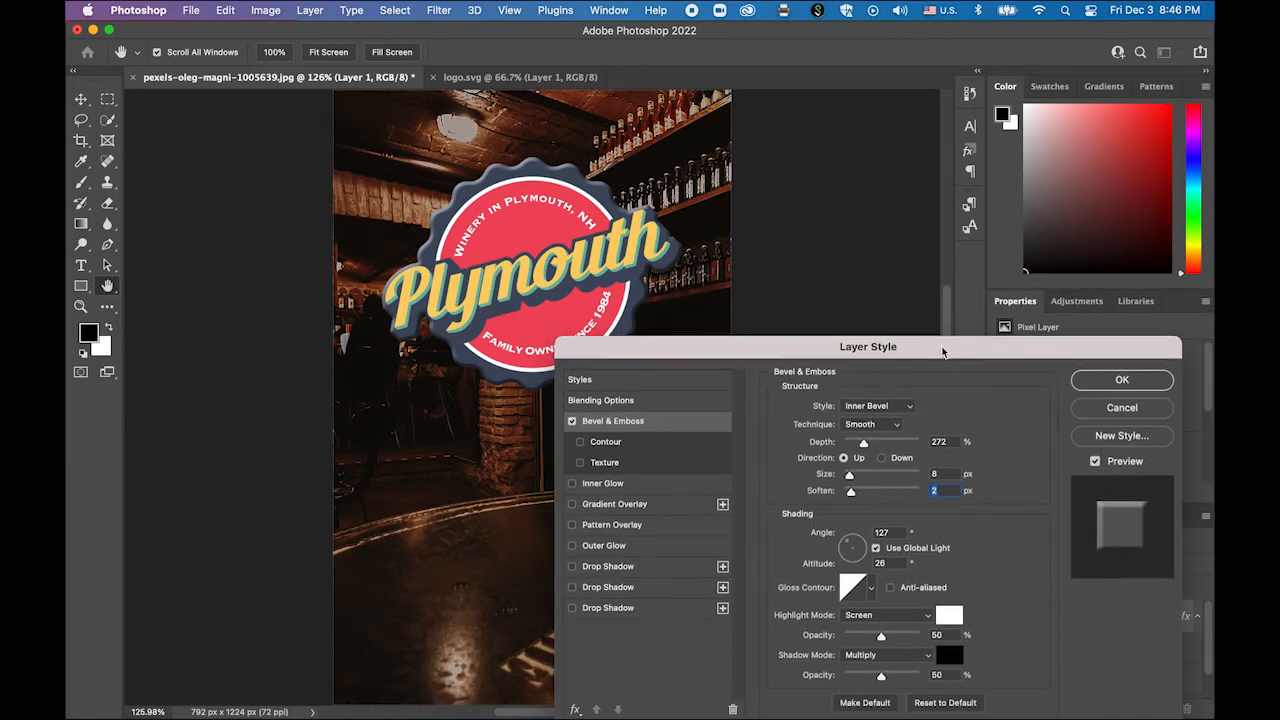
pyautogui.moveTo(941, 347); pyautogui.dragTo(1082, 171)
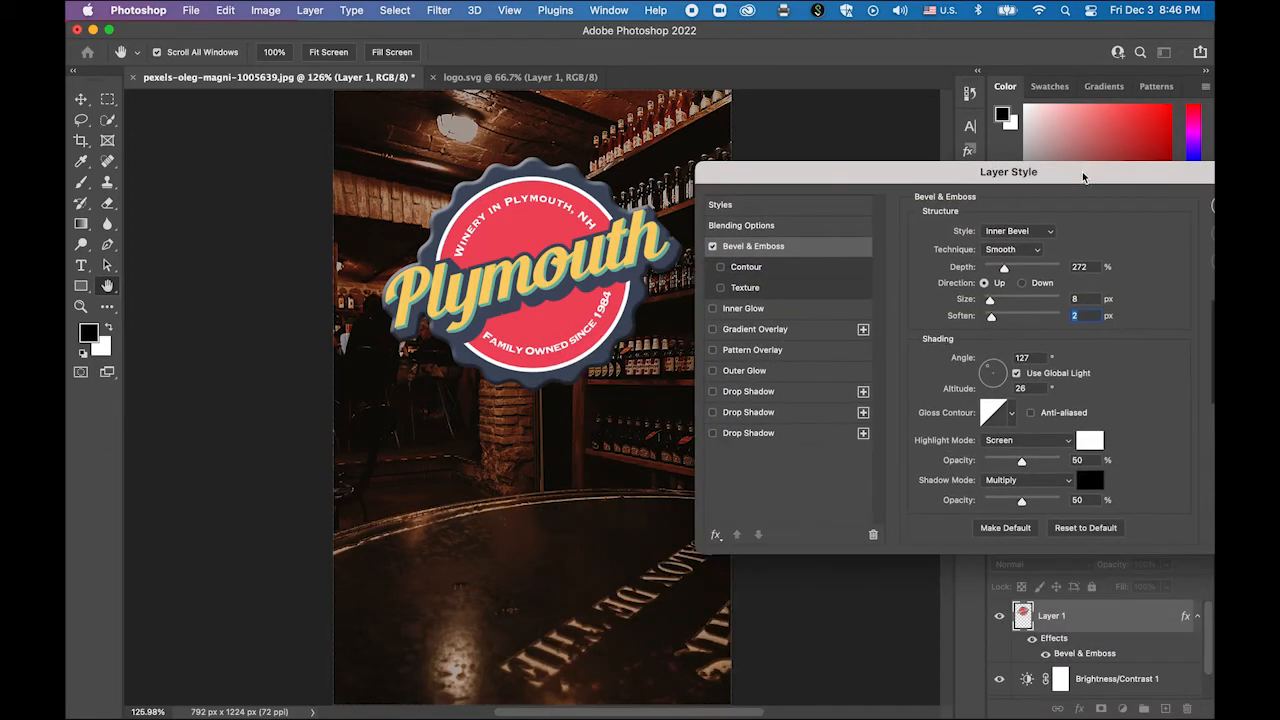
# Step: Give the logo a black Outer Glow with 75% opacity, 14% spread and 38 px size, and apply the layer styles
pyautogui.click(713, 392)
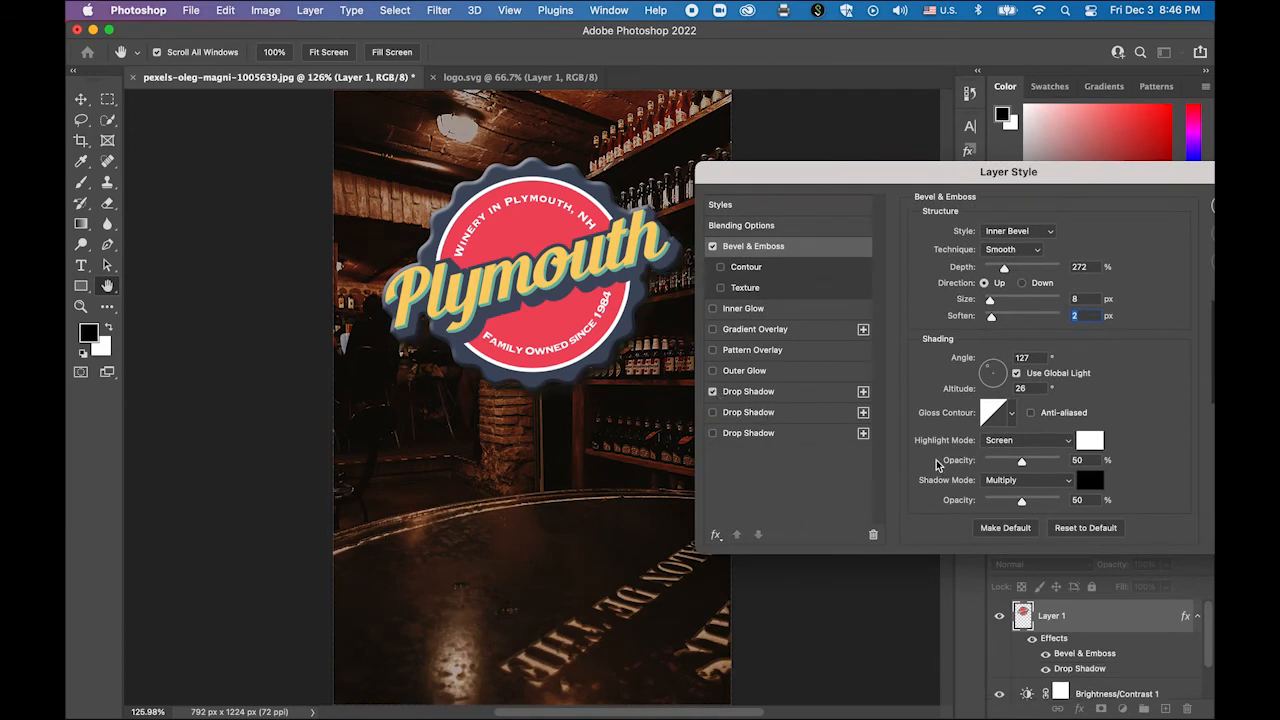
pyautogui.click(713, 392)
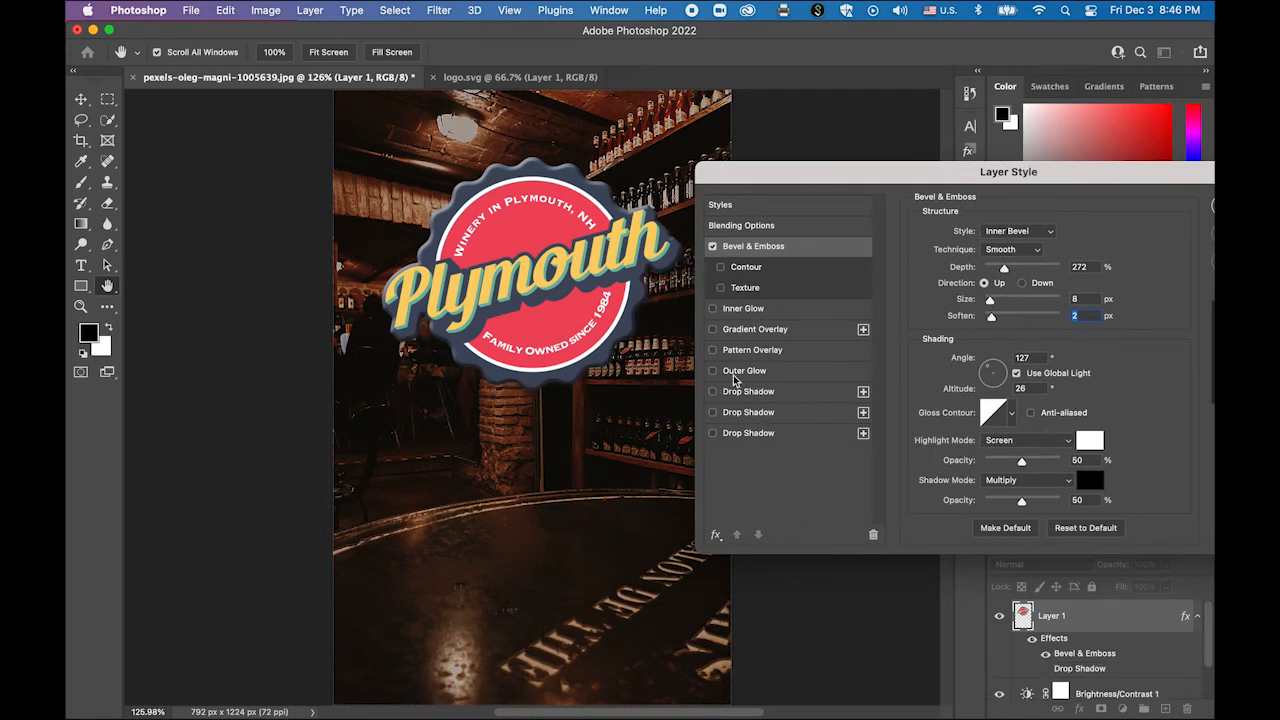
pyautogui.click(713, 372)
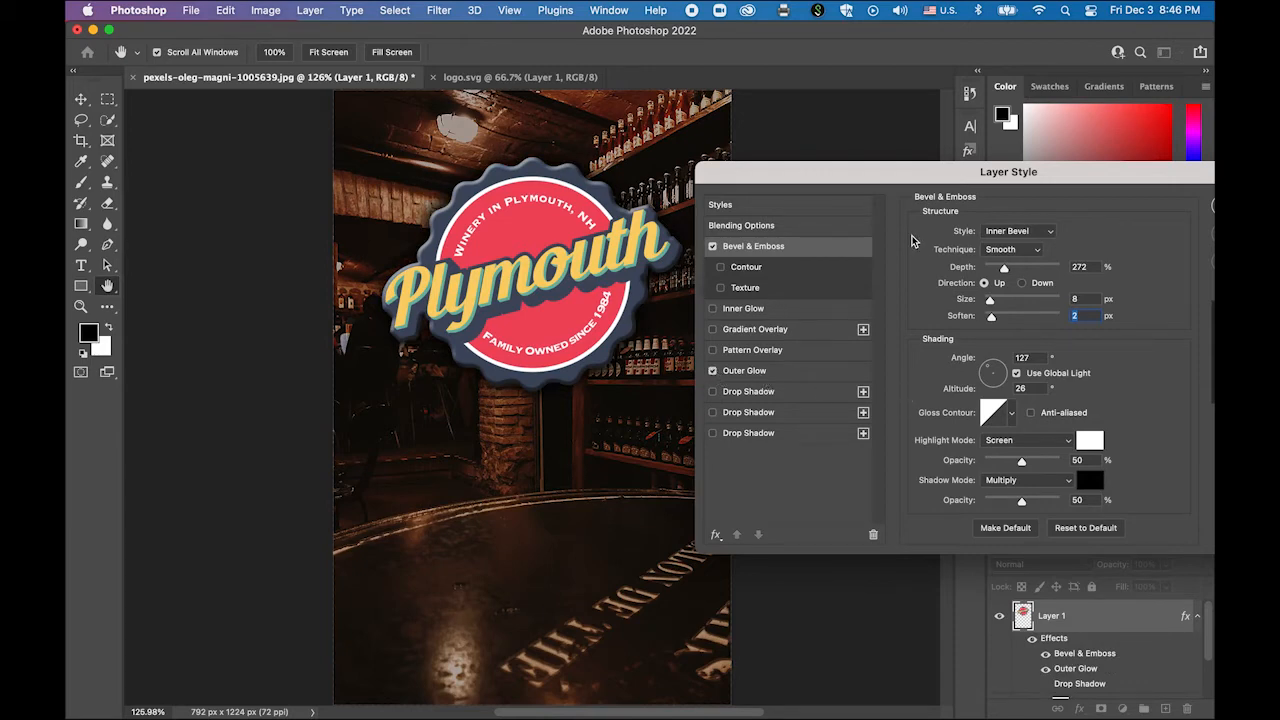
pyautogui.click(770, 373)
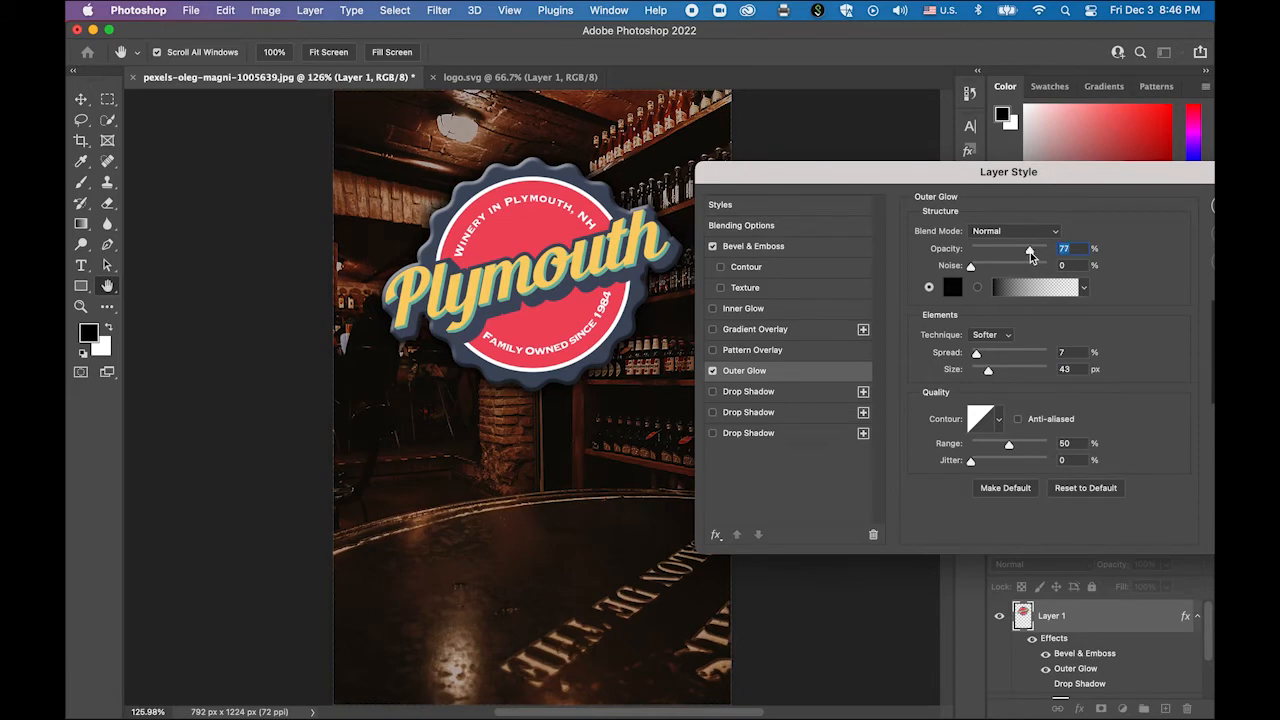
pyautogui.moveTo(1030, 252)
pyautogui.mouseDown()
pyautogui.moveTo(1050, 256)
pyautogui.moveTo(1028, 260)
pyautogui.mouseUp()
pyautogui.moveTo(977, 356); pyautogui.dragTo(986, 375)
pyautogui.click(987, 375)
pyautogui.moveTo(792, 171); pyautogui.dragTo(598, 232)
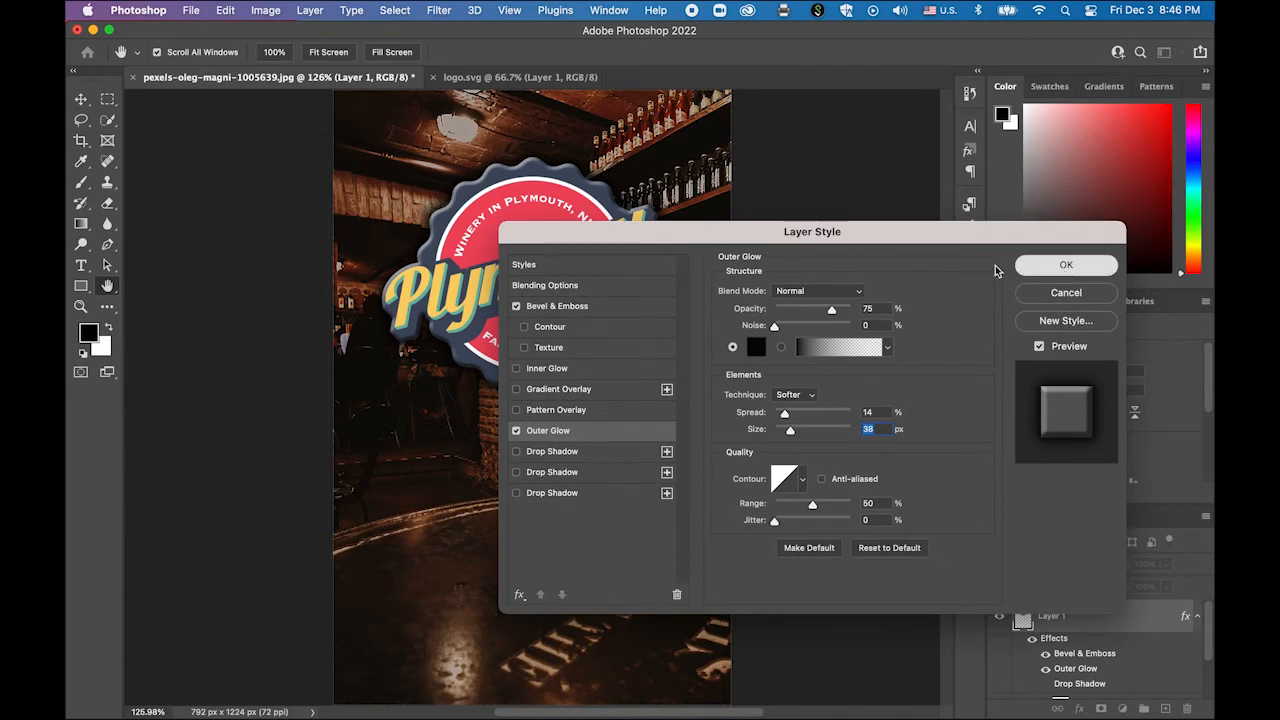
pyautogui.click(1064, 266)
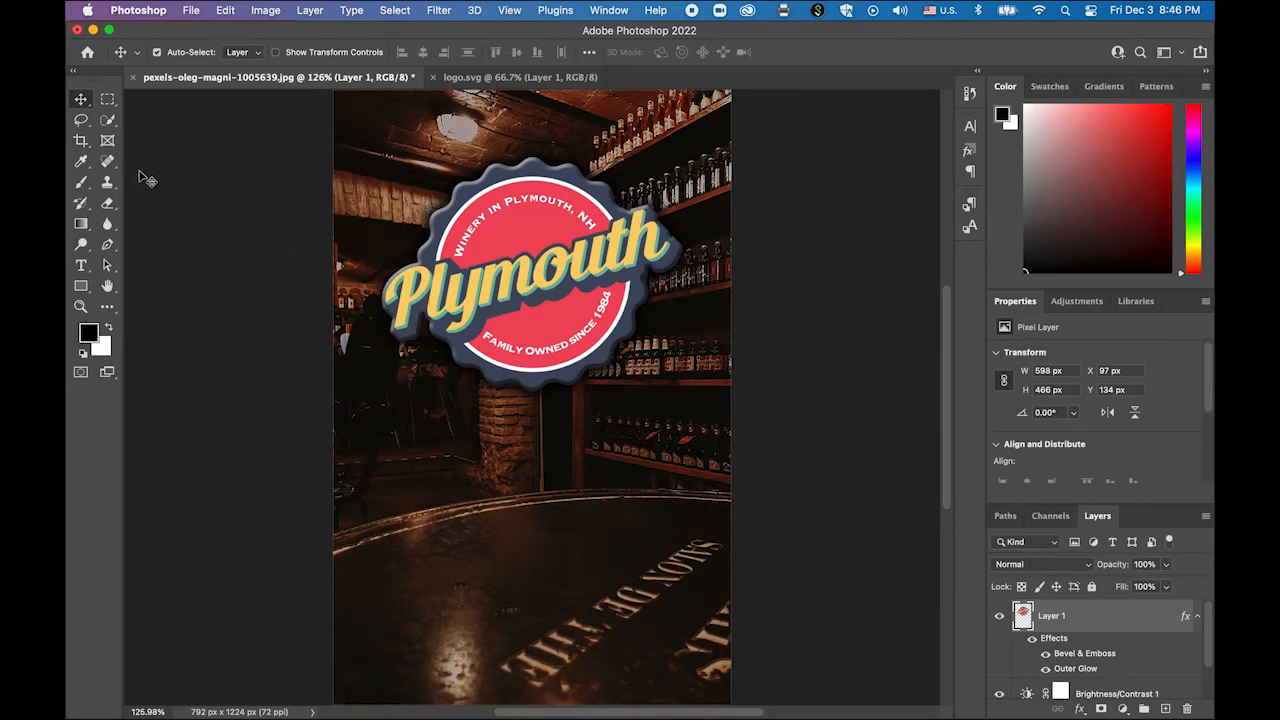
# Step: Add centred Bebas Neue text at 125 pt below the logo, reading WINE / IS / BOTTLED / POETRY on four lines
pyautogui.click(82, 268)
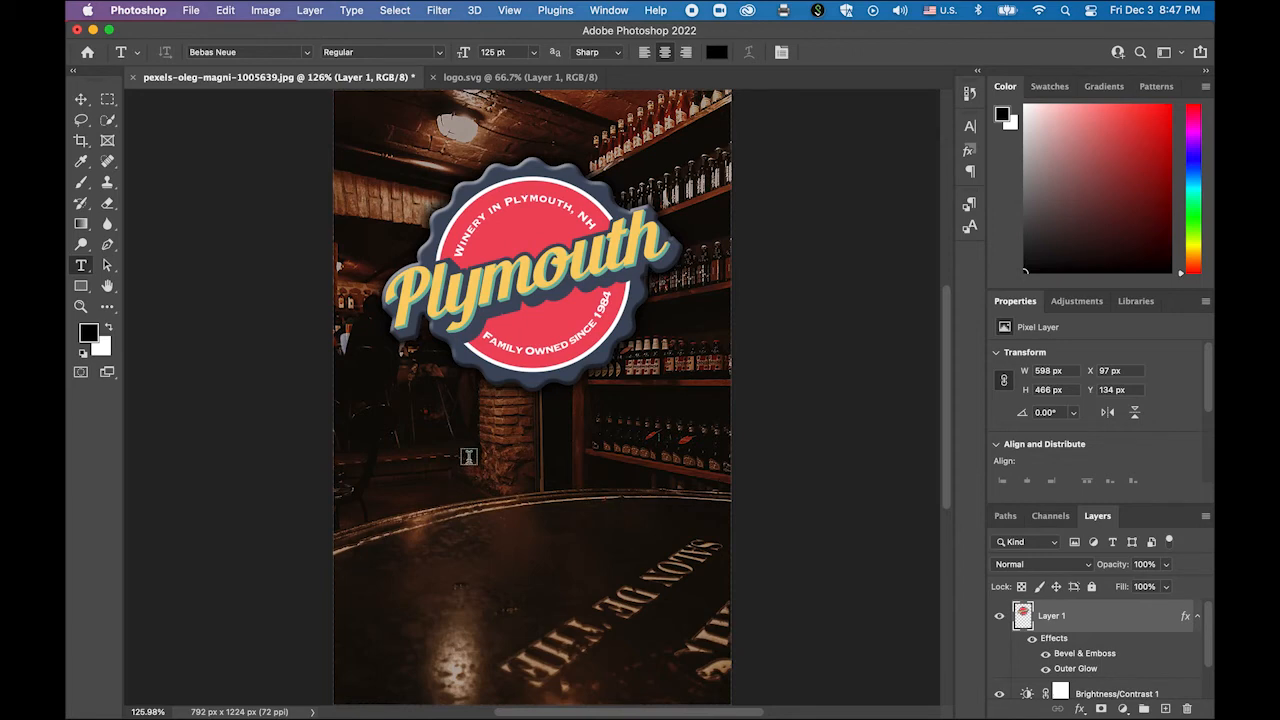
pyautogui.click(533, 458)
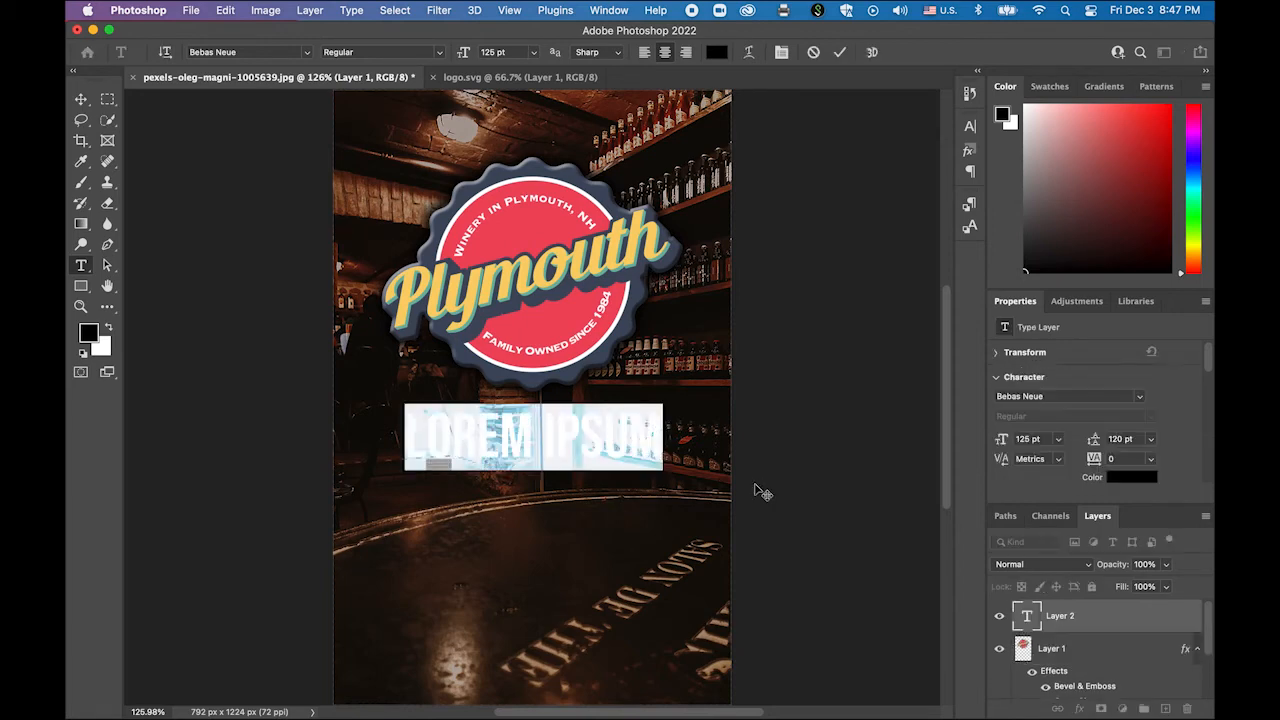
pyautogui.write('WINE')
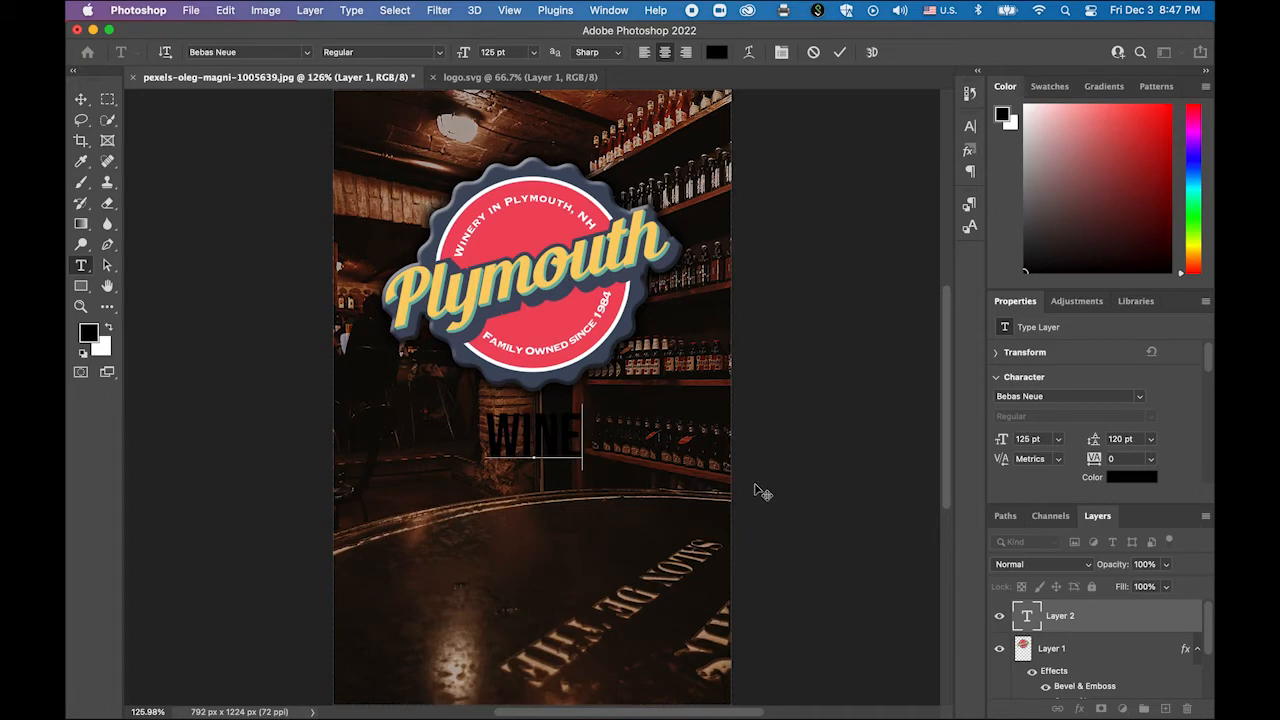
pyautogui.press('Return')
pyautogui.write('IS')
pyautogui.press('Return')
pyautogui.write('BOTTLED')
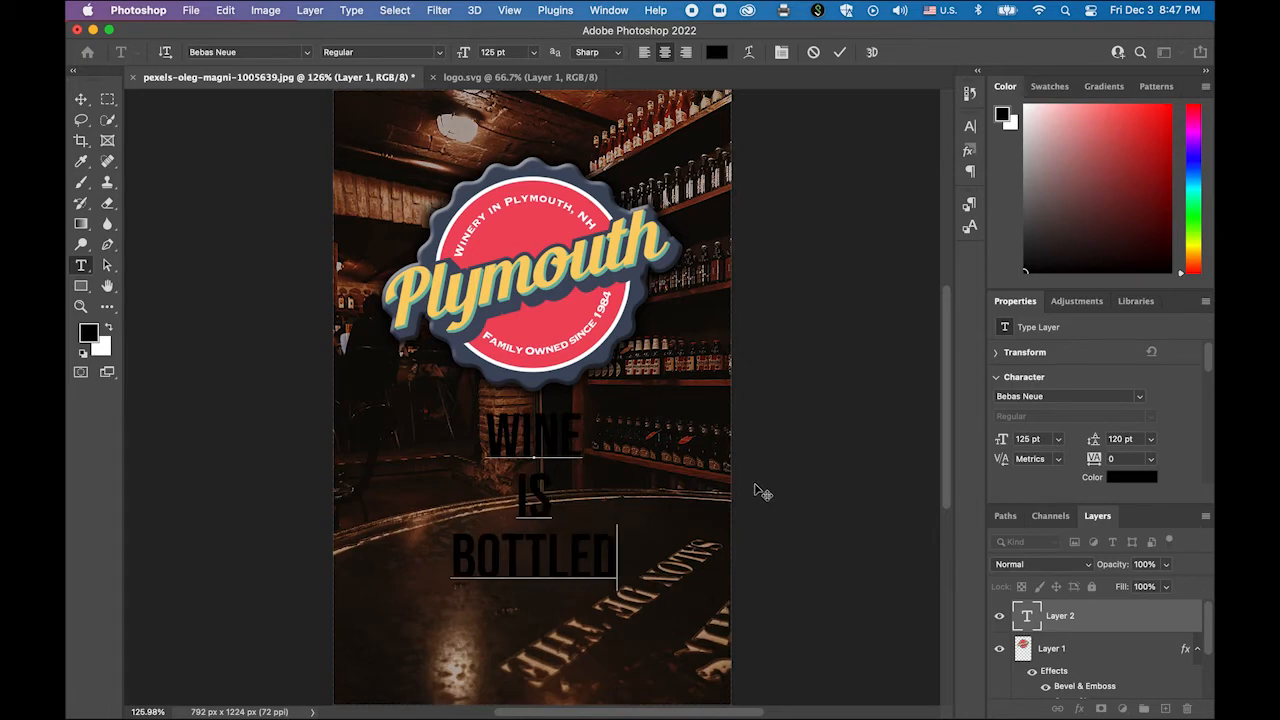
pyautogui.press('Return')
pyautogui.write('POETRY')
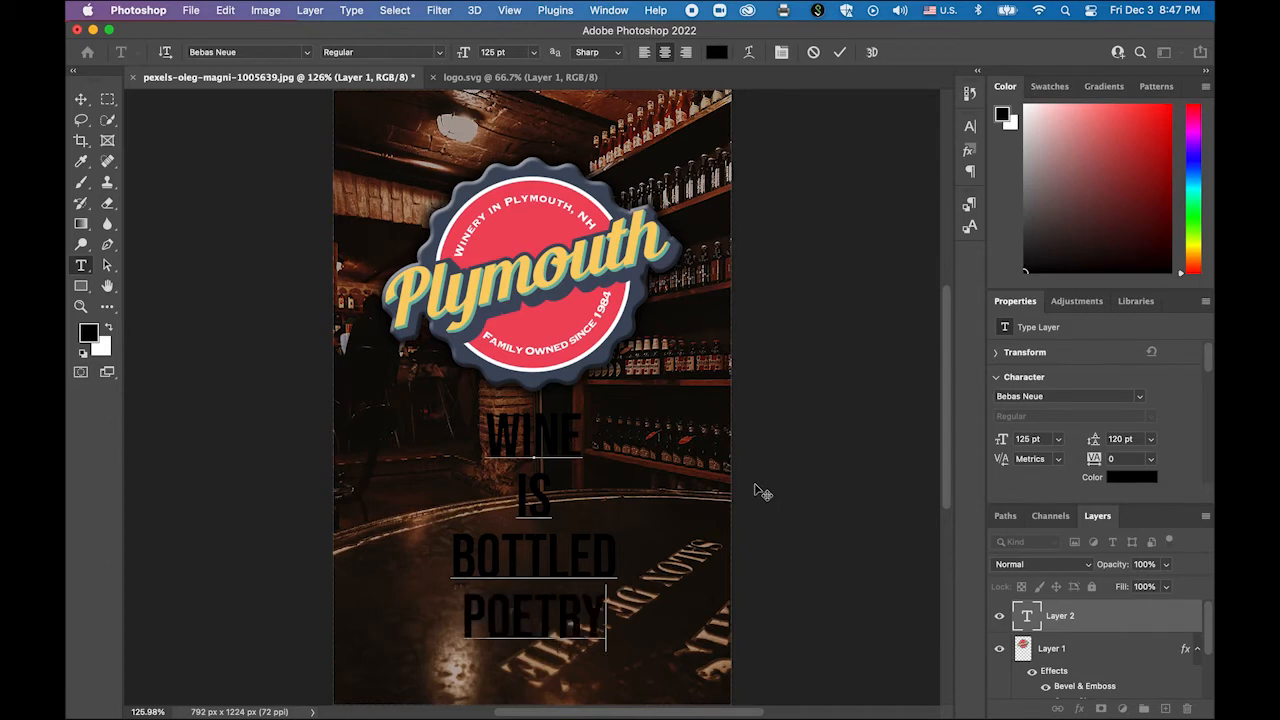
pyautogui.click(80, 99)
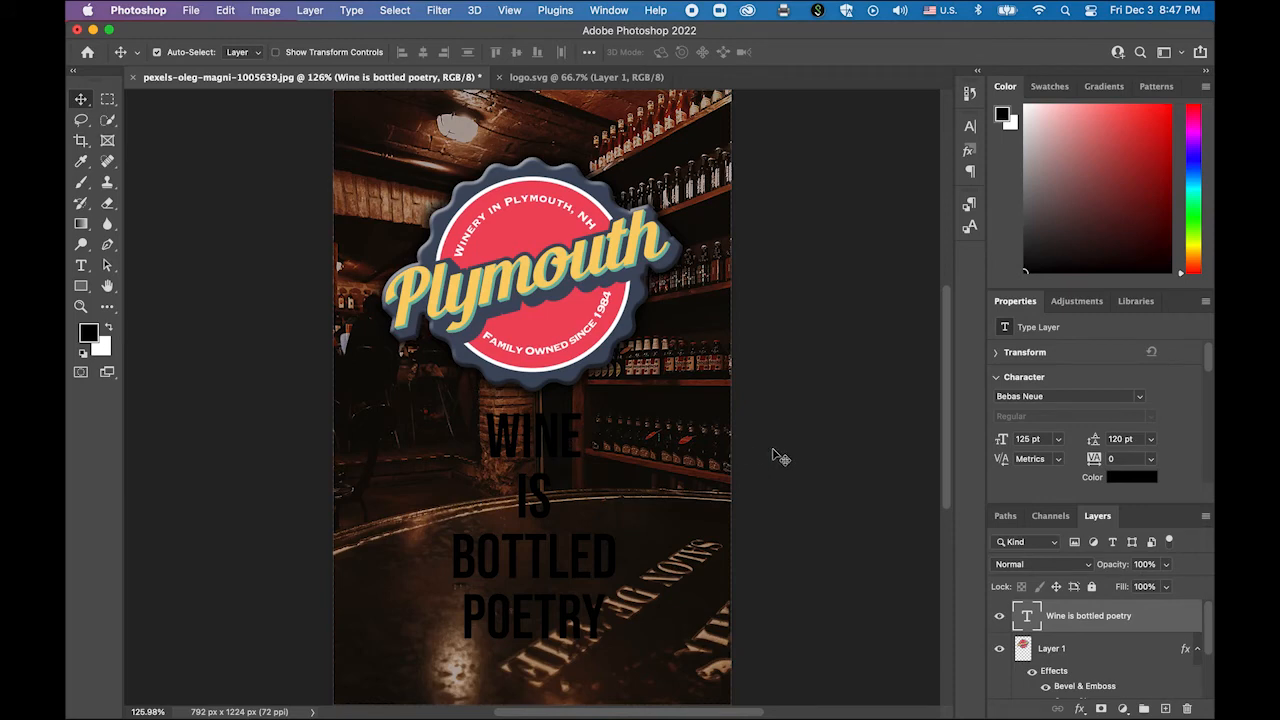
# Step: Change the slogan text colour to near-white fcf8f8
pyautogui.click(969, 126)
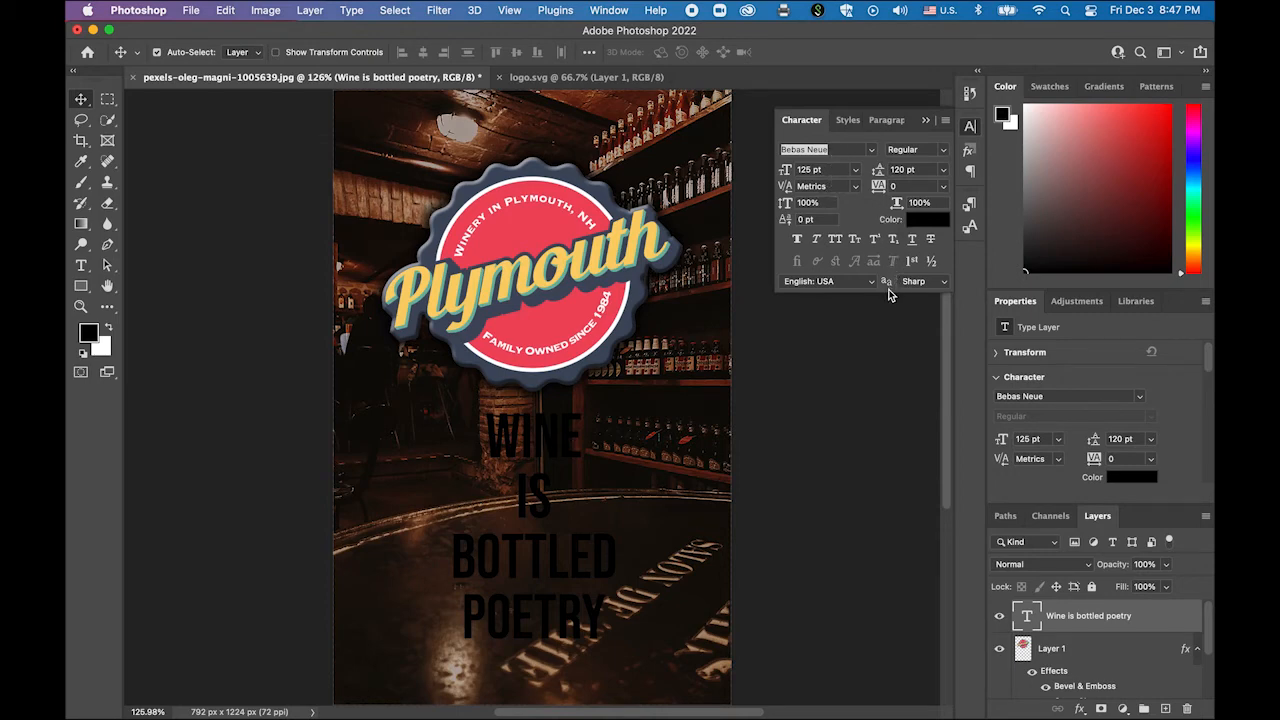
pyautogui.click(929, 218)
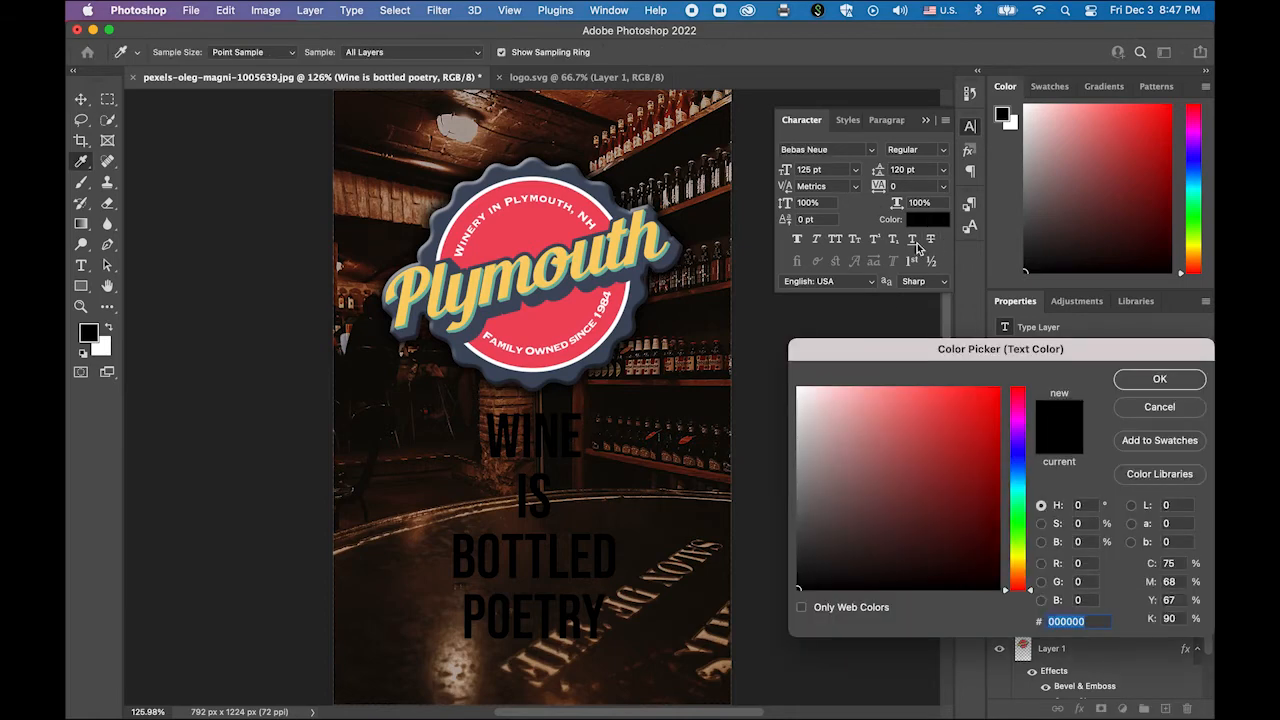
pyautogui.click(800, 390)
pyautogui.click(1150, 384)
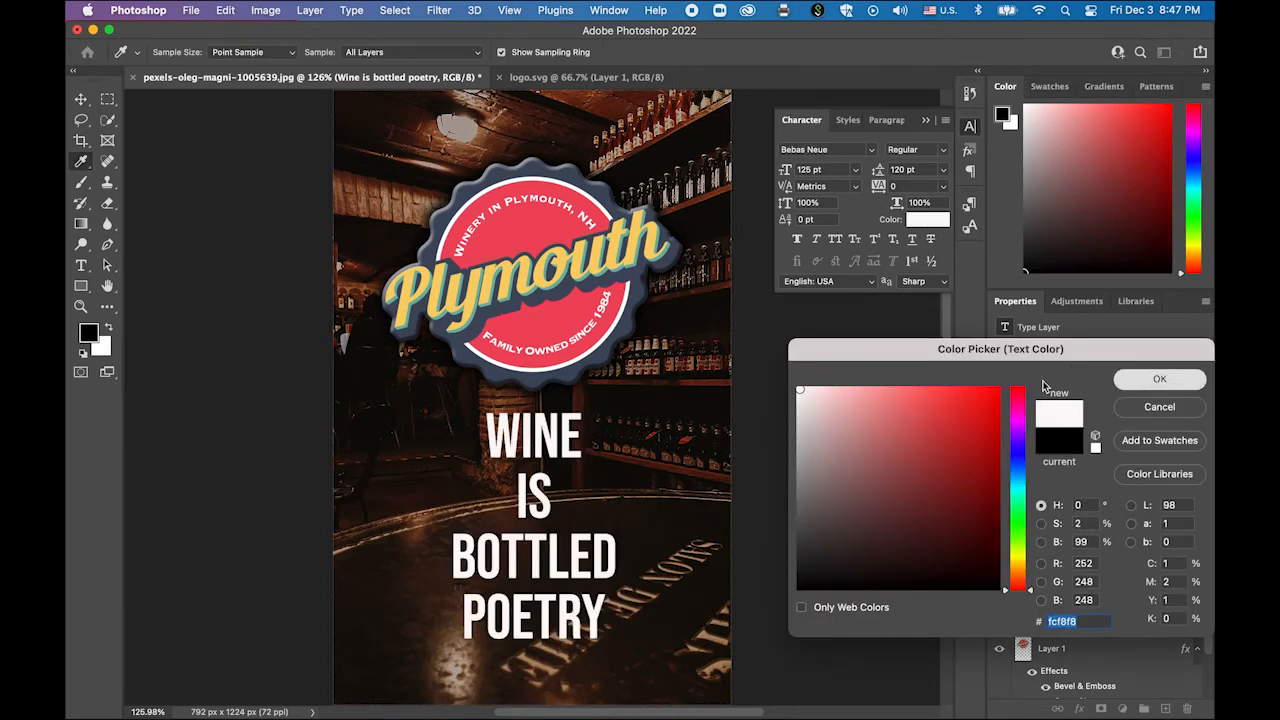
pyautogui.press('v')
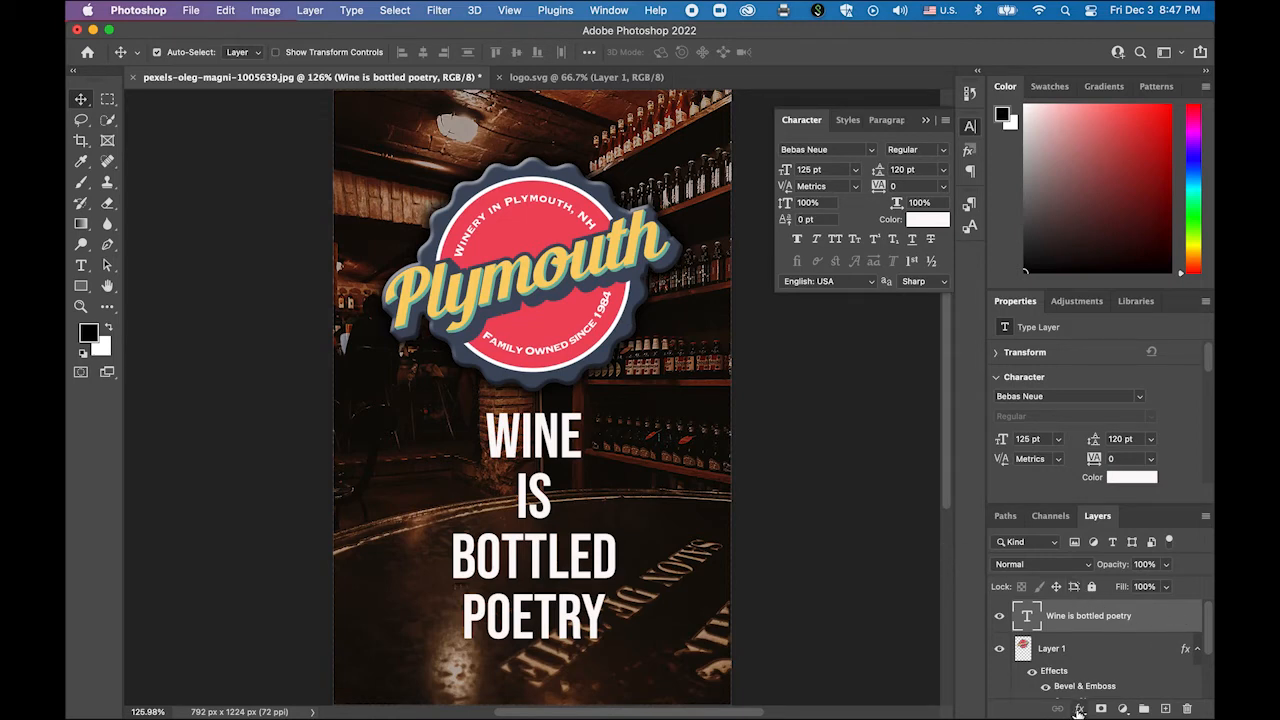
# Step: Add a Drop Shadow to the slogan layer with 100% opacity, distance 11 px, spread 20% and size 27 px
pyautogui.doubleClick(1165, 622)
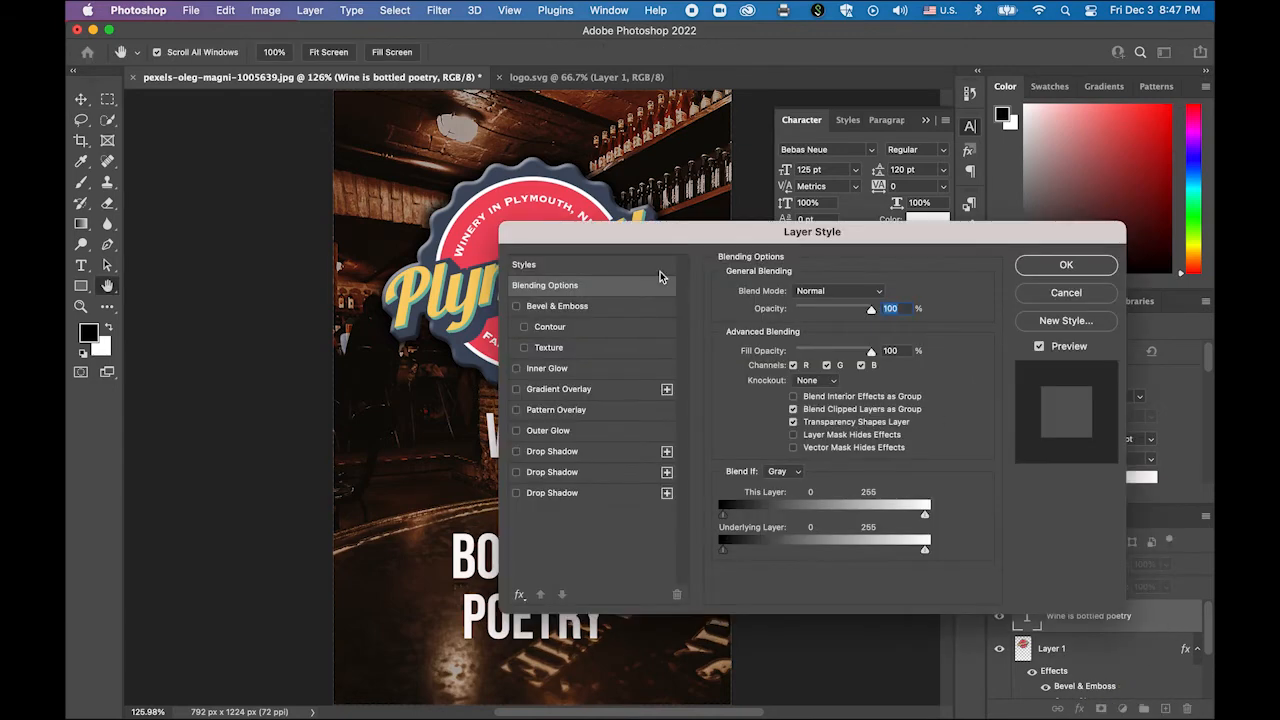
pyautogui.moveTo(645, 233); pyautogui.dragTo(818, 217)
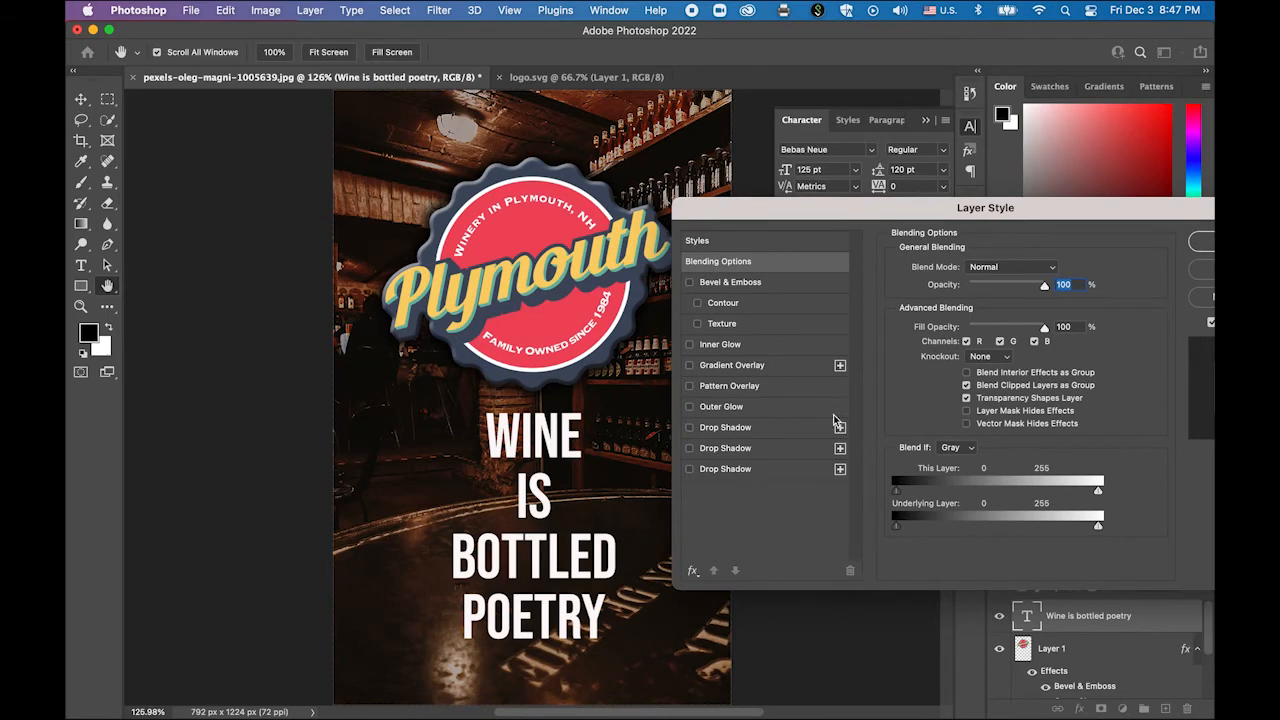
pyautogui.click(690, 428)
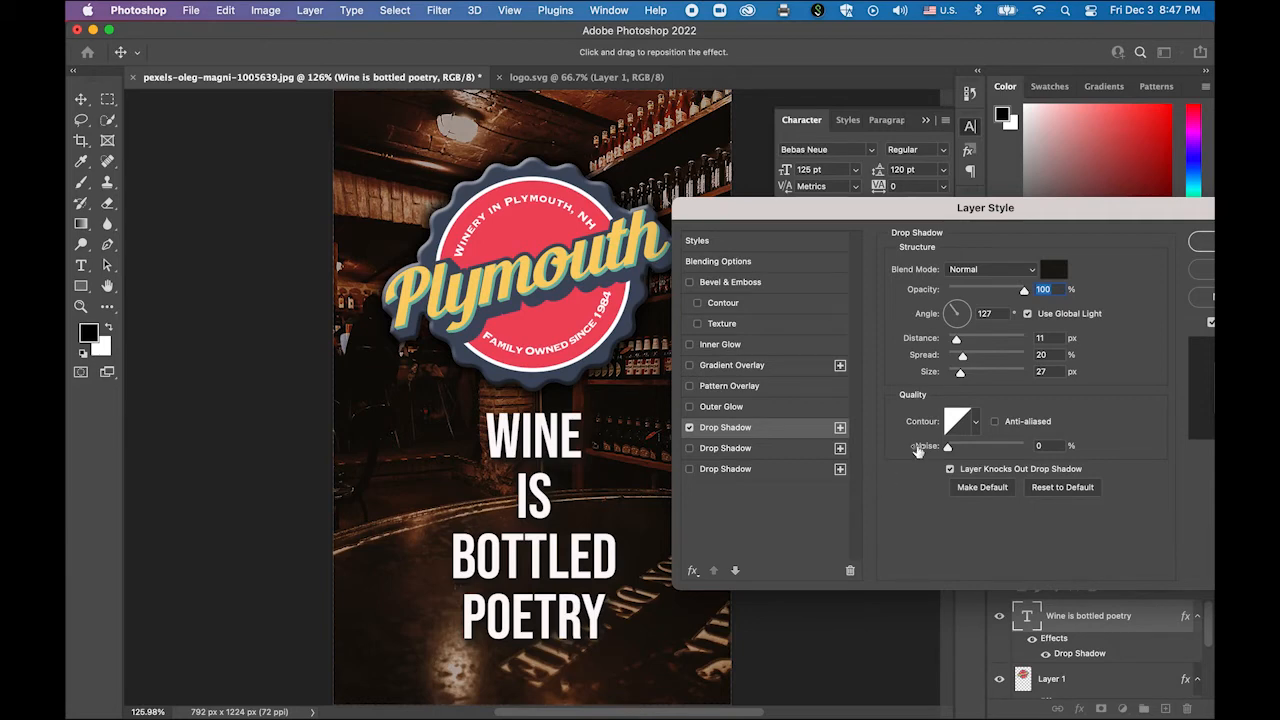
# Step: Add a linear pink-to-blue Gradient Overlay to the slogan at 70% opacity, 145° angle and 96% scale, and apply the layer styles
pyautogui.click(732, 365)
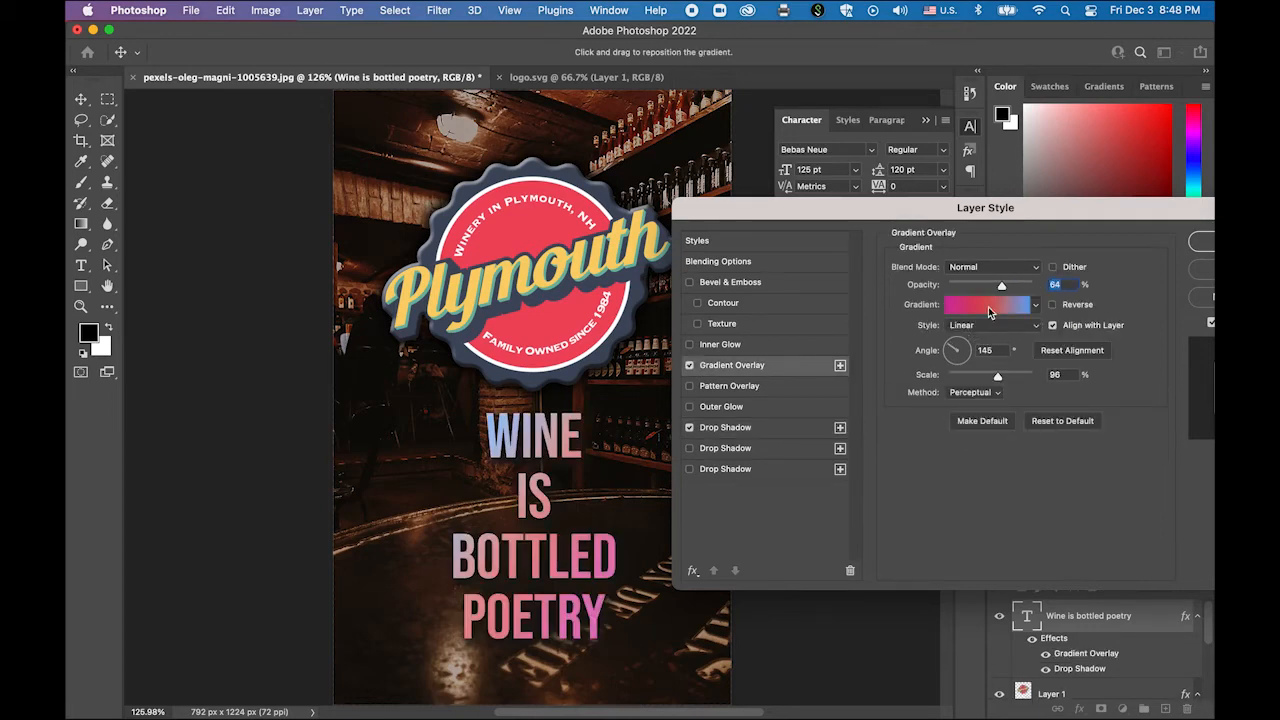
pyautogui.moveTo(833, 212); pyautogui.dragTo(725, 204)
pyautogui.moveTo(806, 206); pyautogui.dragTo(936, 214)
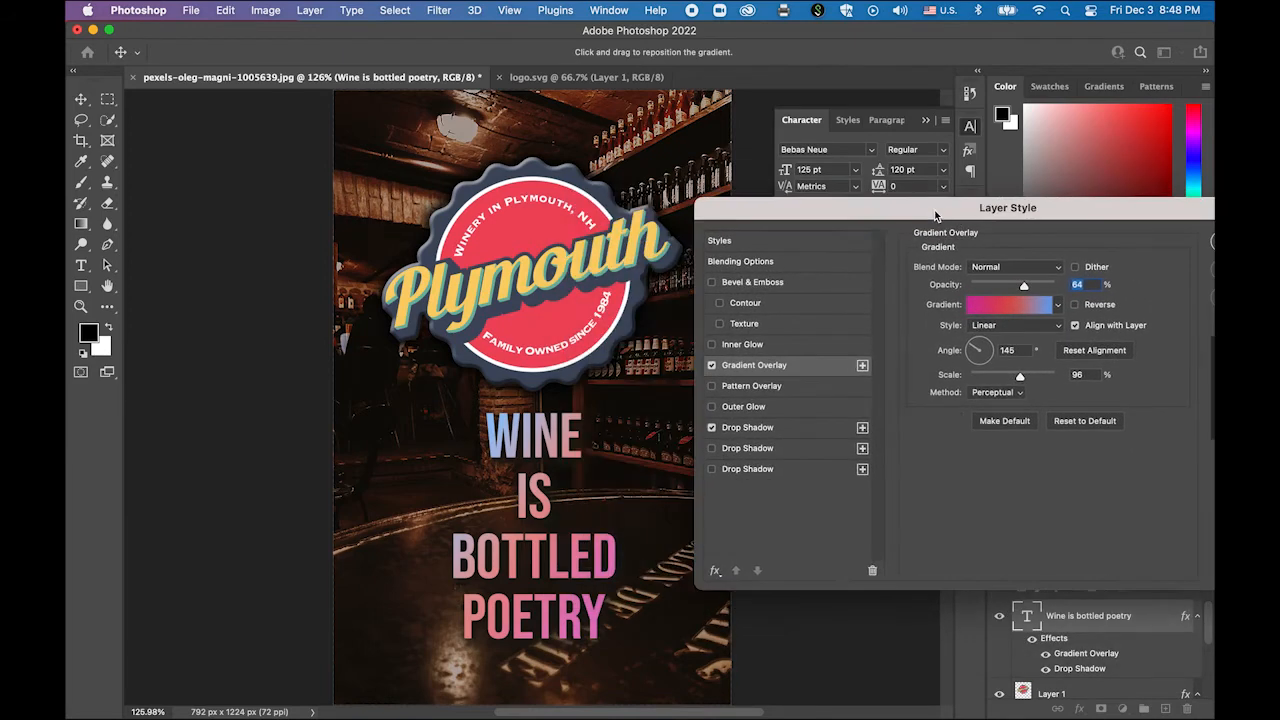
pyautogui.moveTo(1030, 286)
pyautogui.mouseDown()
pyautogui.moveTo(1044, 289)
pyautogui.moveTo(1030, 288)
pyautogui.mouseUp()
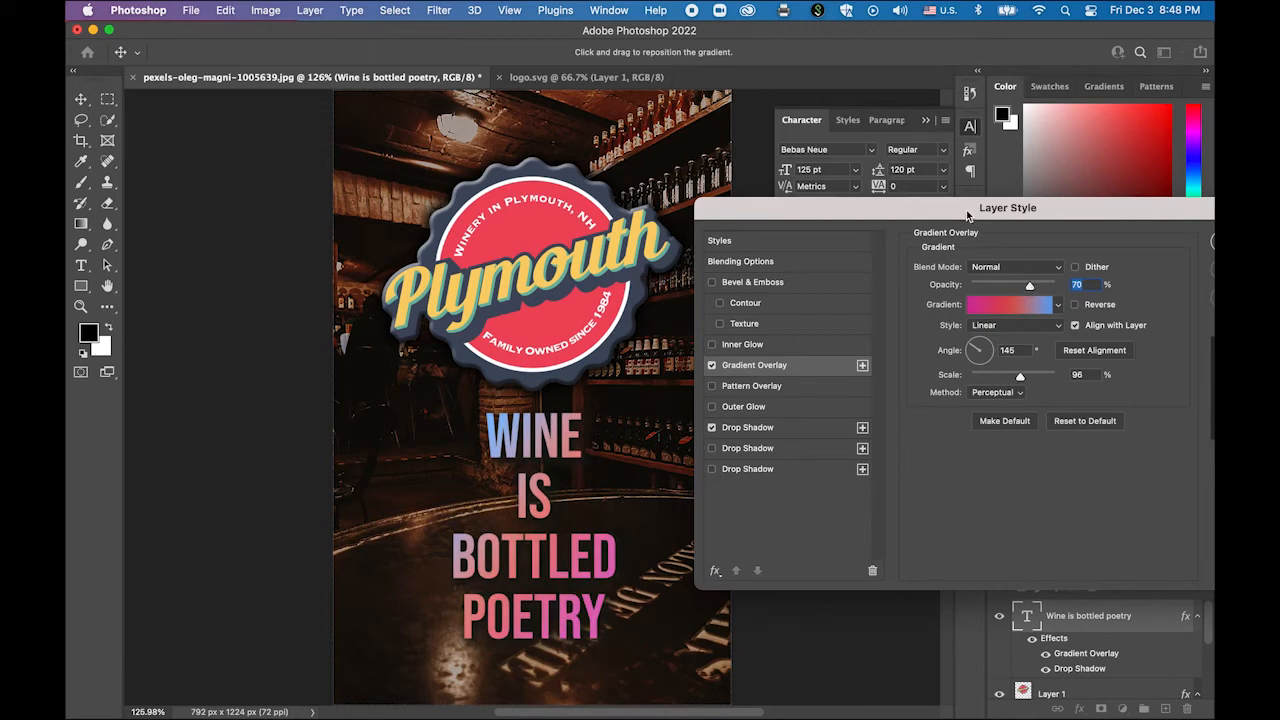
pyautogui.moveTo(967, 214); pyautogui.dragTo(893, 186)
pyautogui.moveTo(1146, 184); pyautogui.dragTo(1003, 174)
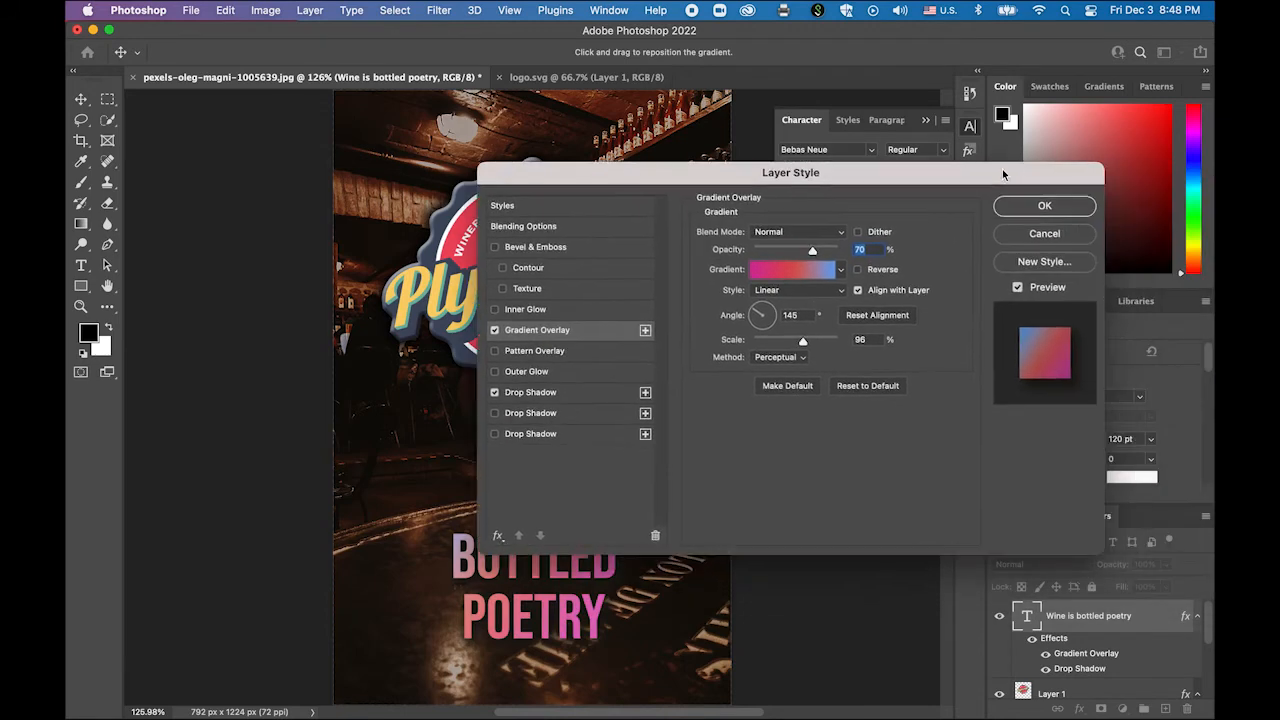
pyautogui.click(1044, 205)
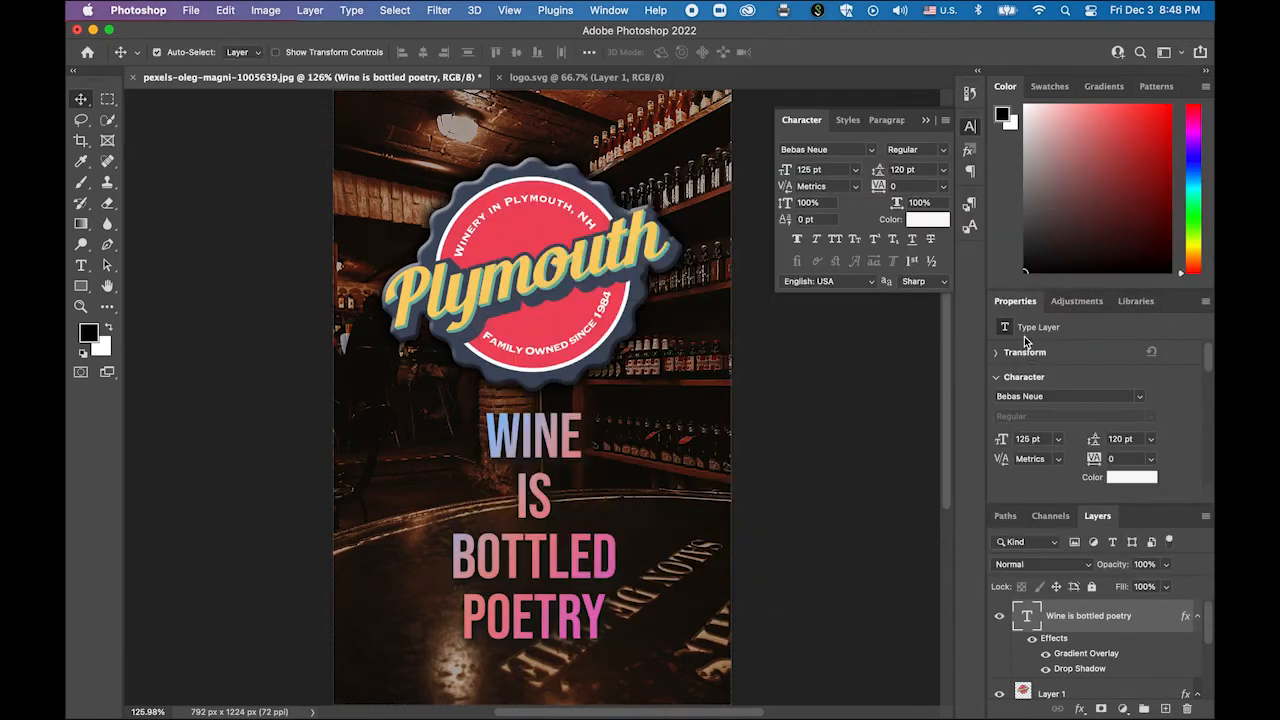
pyautogui.click(924, 119)
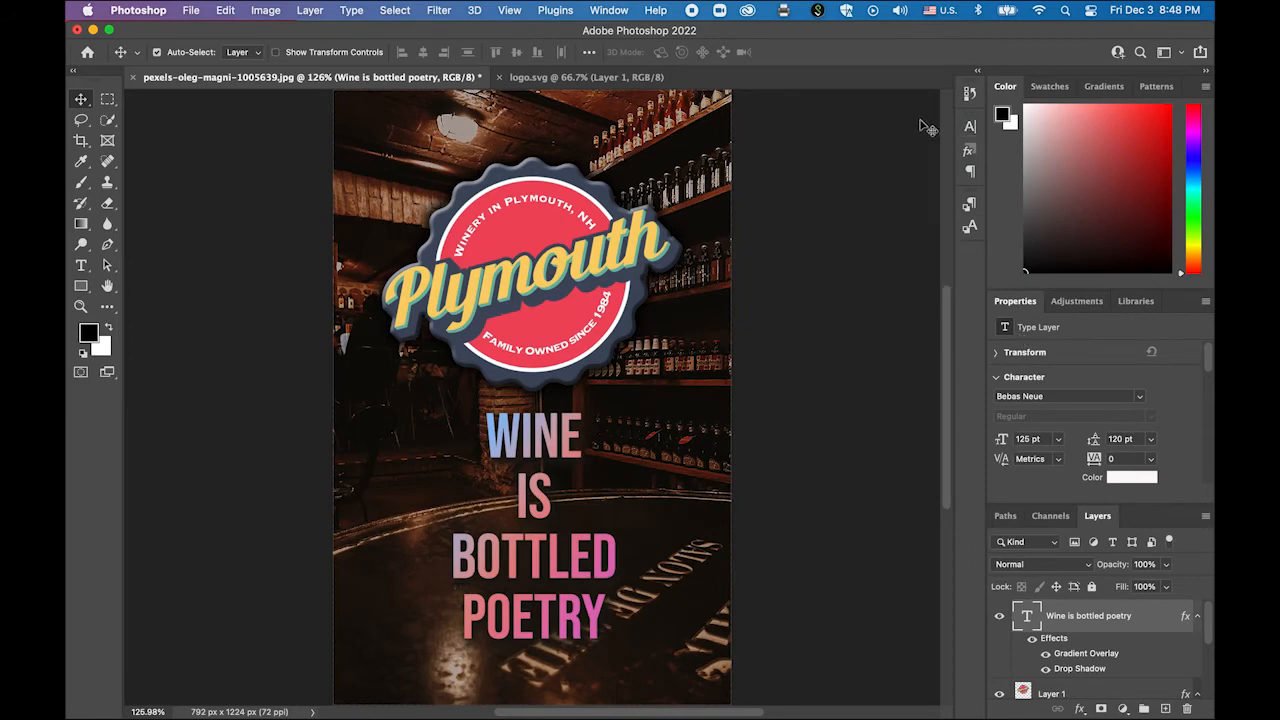
# Step: Darken the bar photo further by setting the Brightness/Contrast adjustment layer's brightness to -107
pyautogui.keyDown('super'); pyautogui.click(681, 386); pyautogui.keyUp('super')
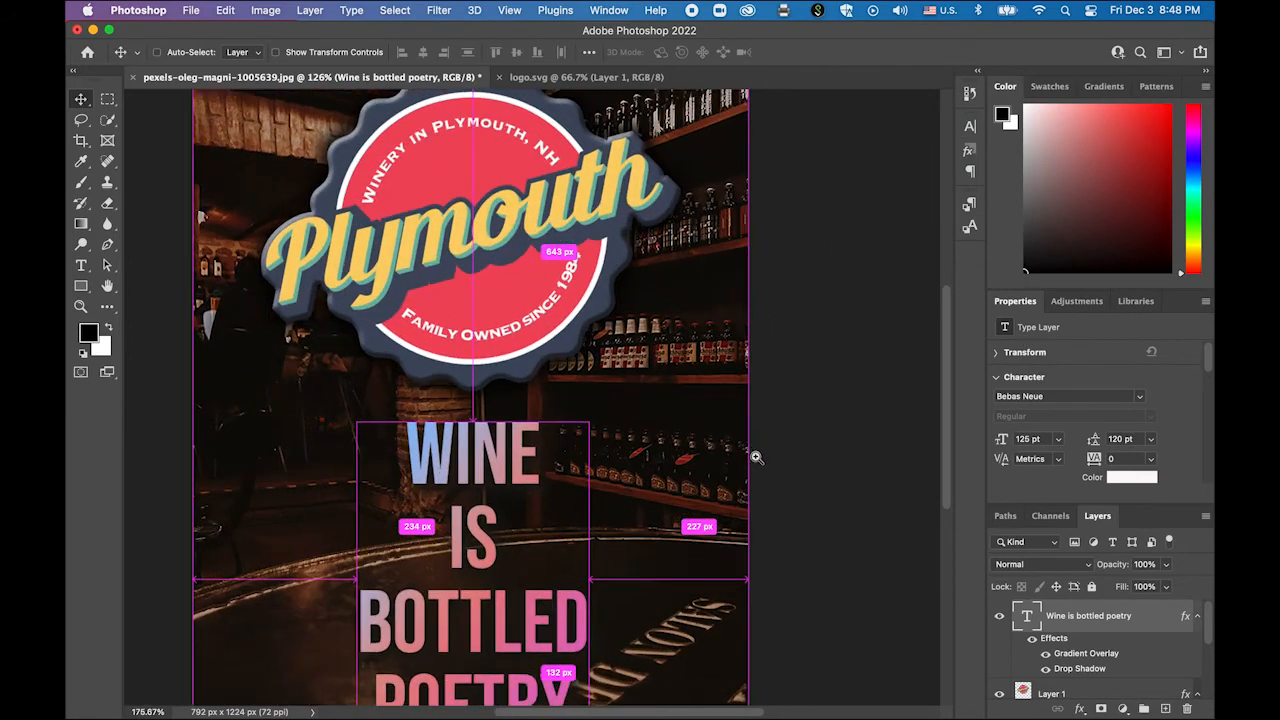
pyautogui.moveTo(752, 478); pyautogui.dragTo(694, 432)
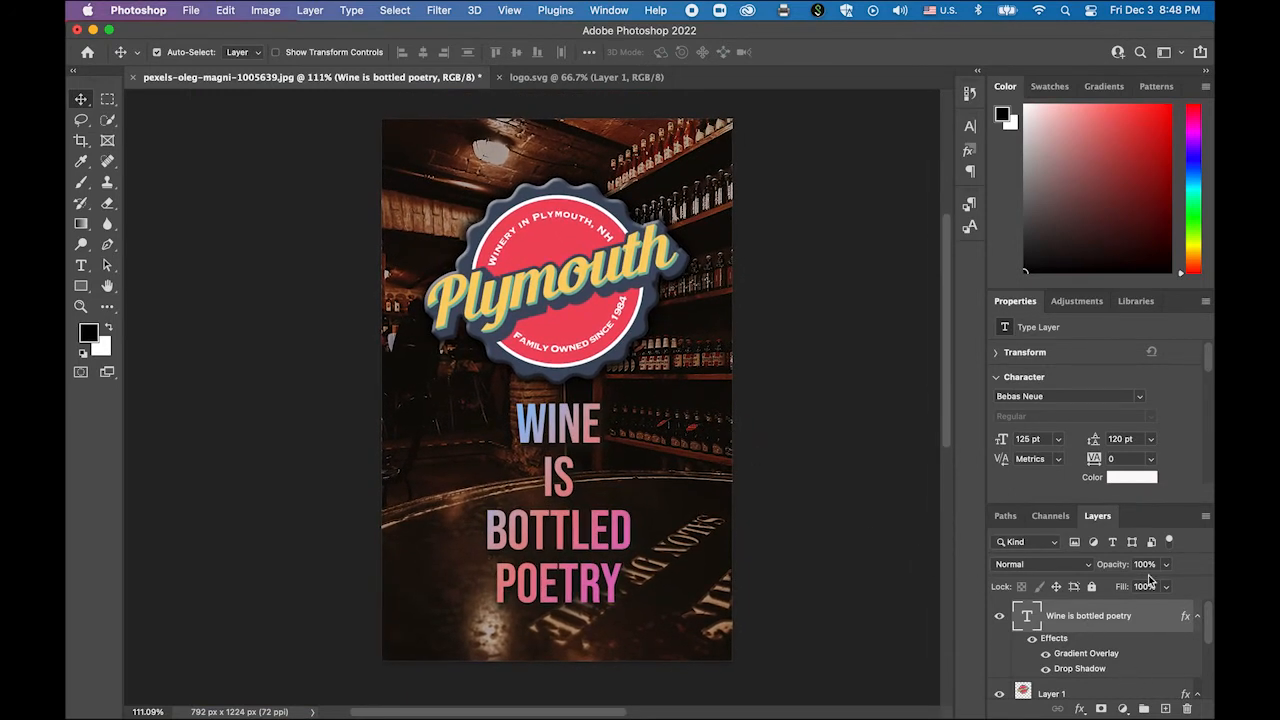
pyautogui.scroll(-3, 1206, 640)
pyautogui.scroll(-1, 1206, 650)
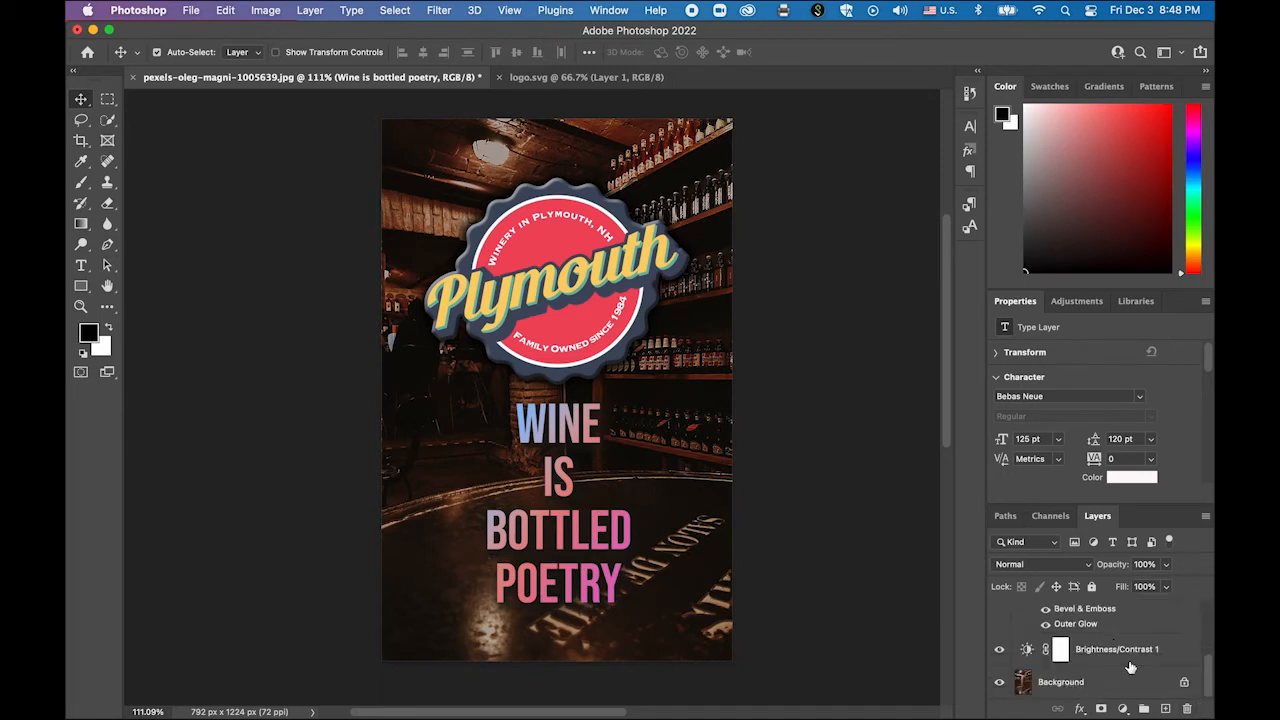
pyautogui.click(1128, 655)
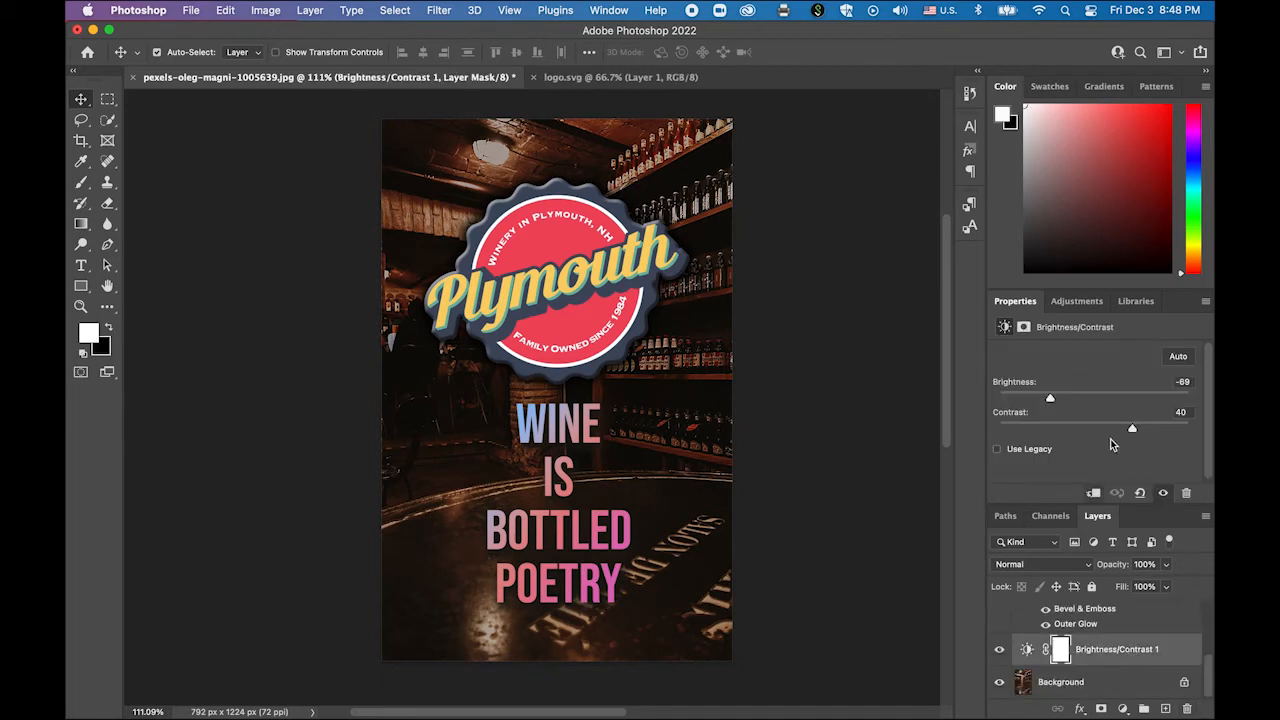
pyautogui.moveTo(1048, 400); pyautogui.dragTo(1026, 400)
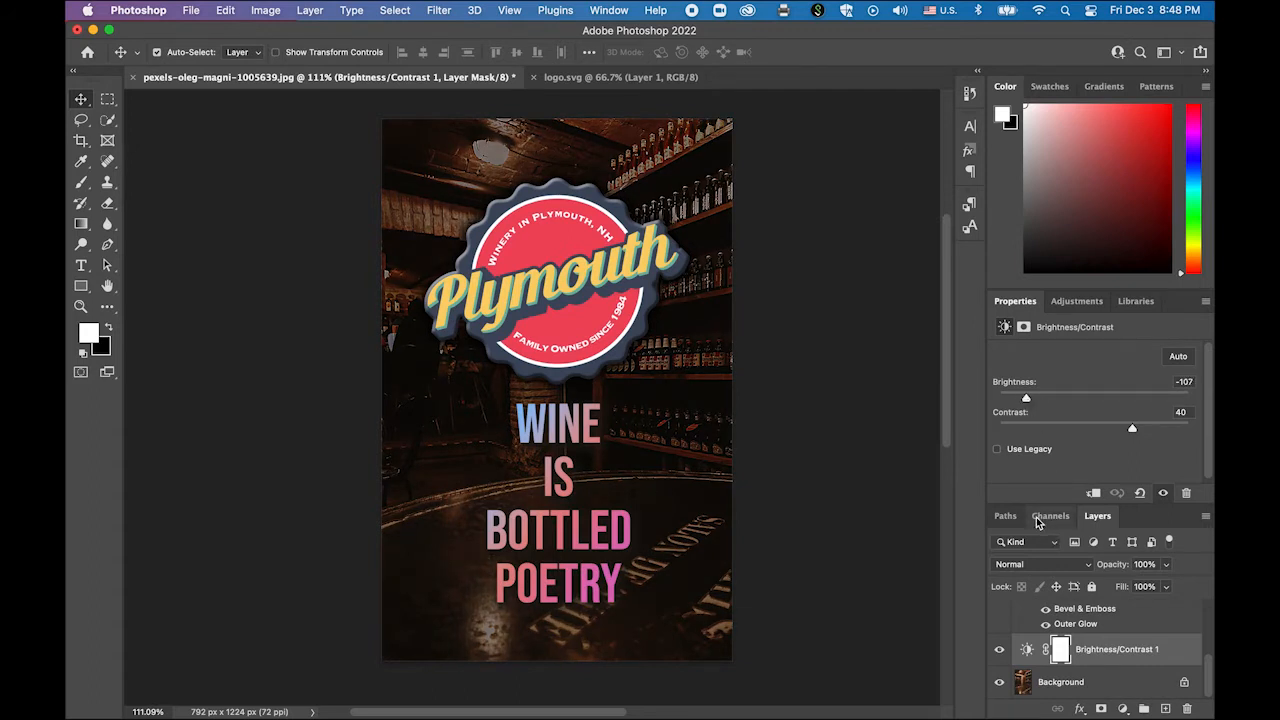
# Step: Switch to Chrome and open the website brushlovers.com
pyautogui.click(108, 99)
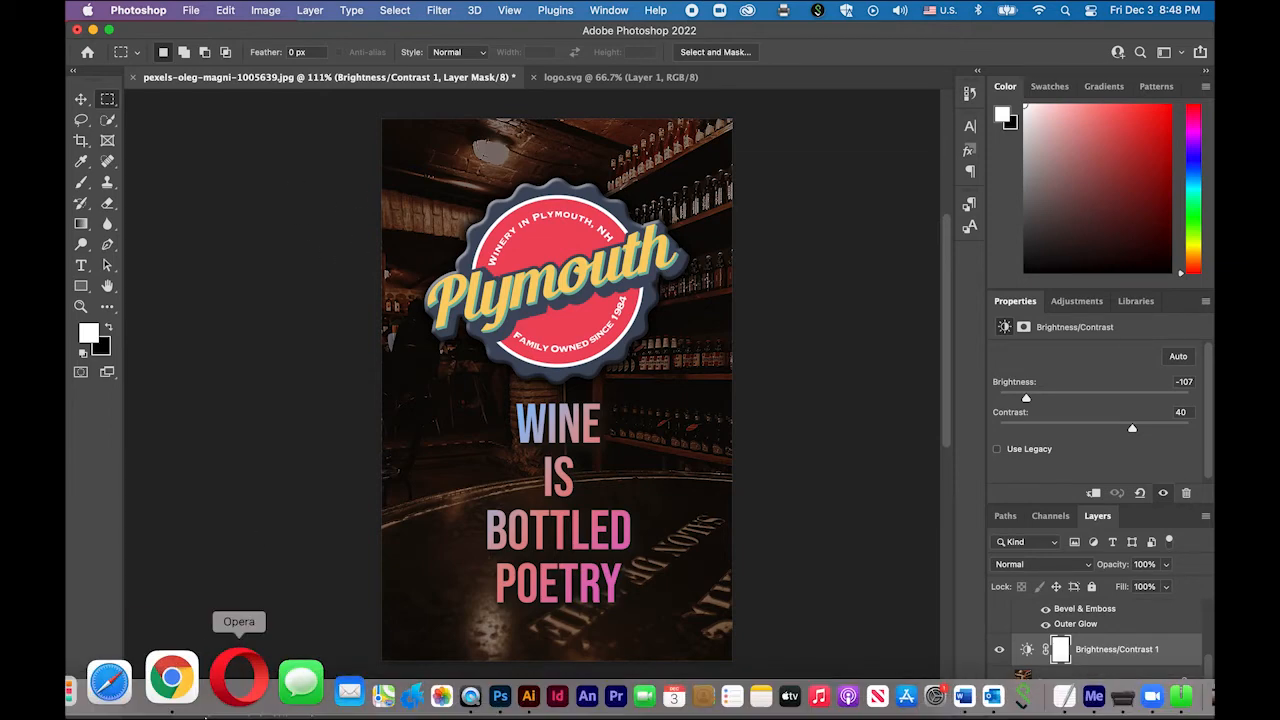
pyautogui.click(180, 680)
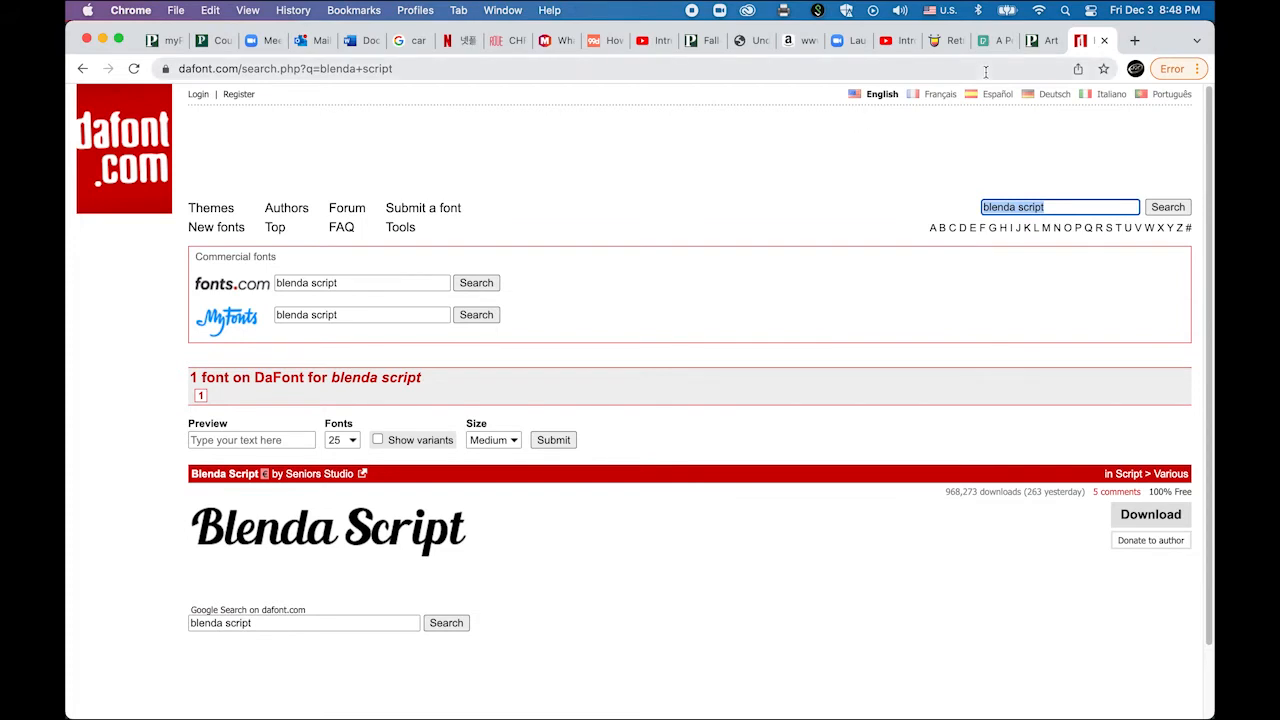
pyautogui.click(833, 68)
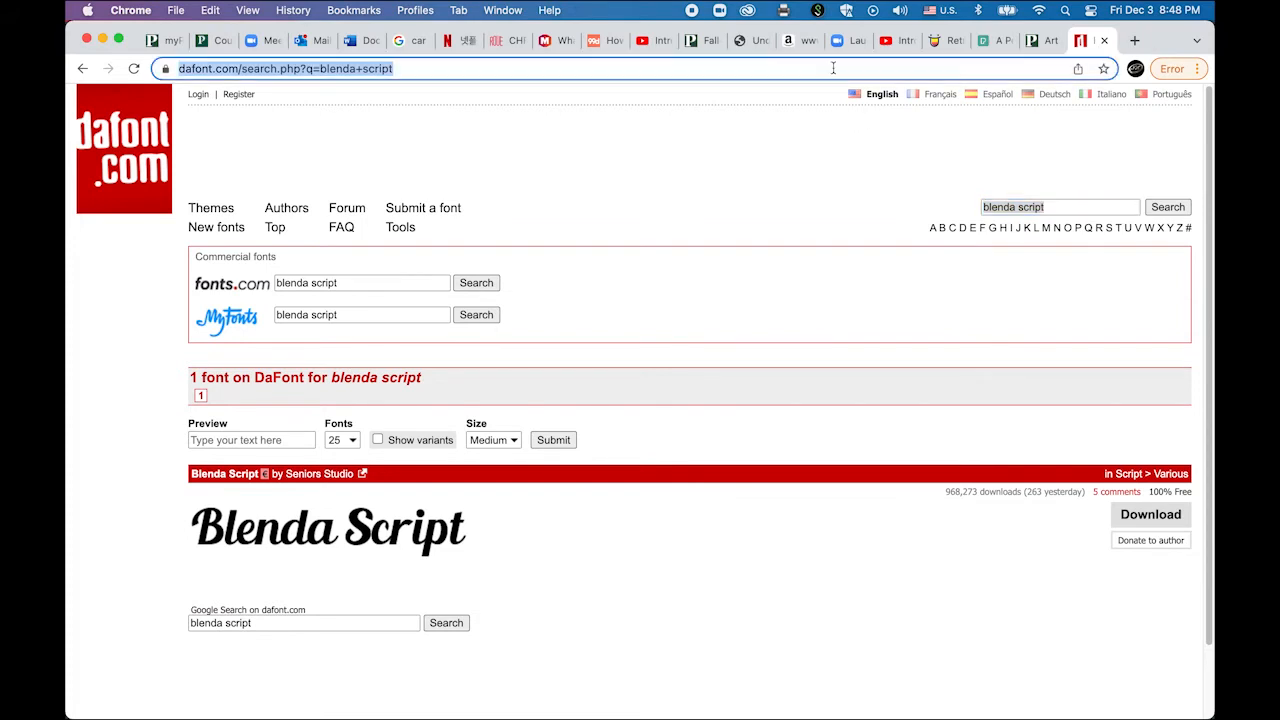
pyautogui.write('brushlo')
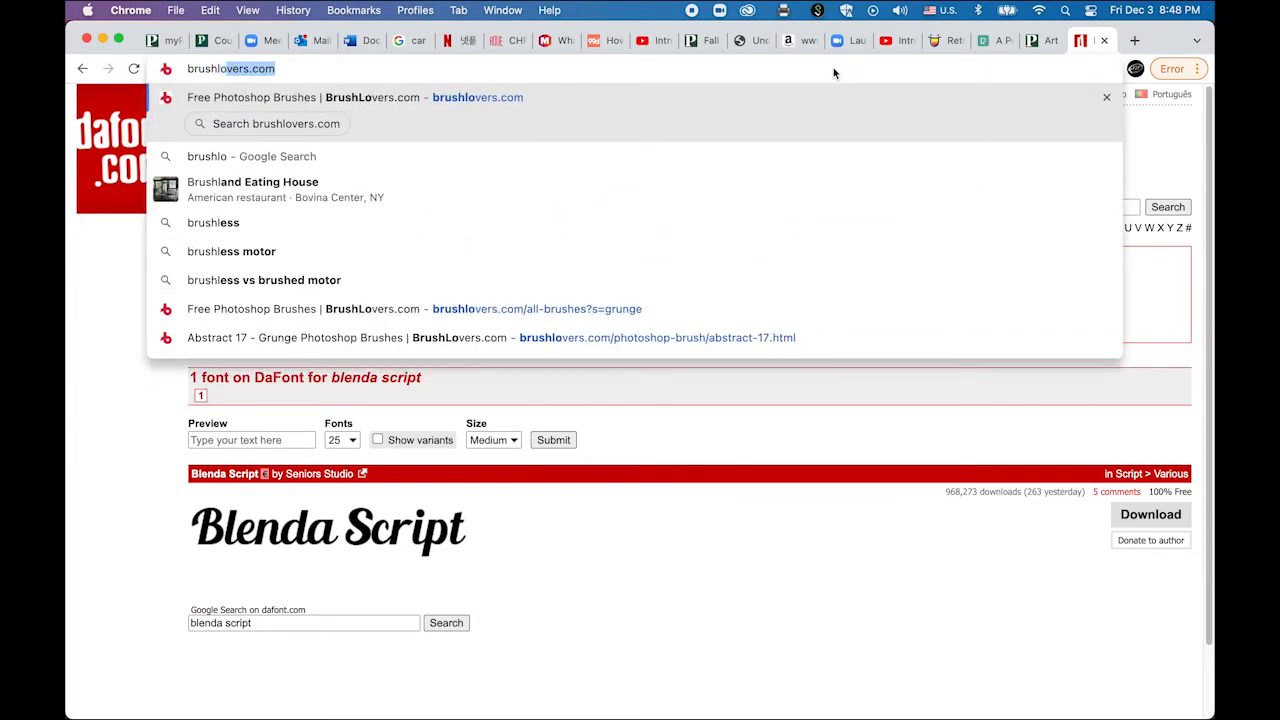
pyautogui.write('vers.com')
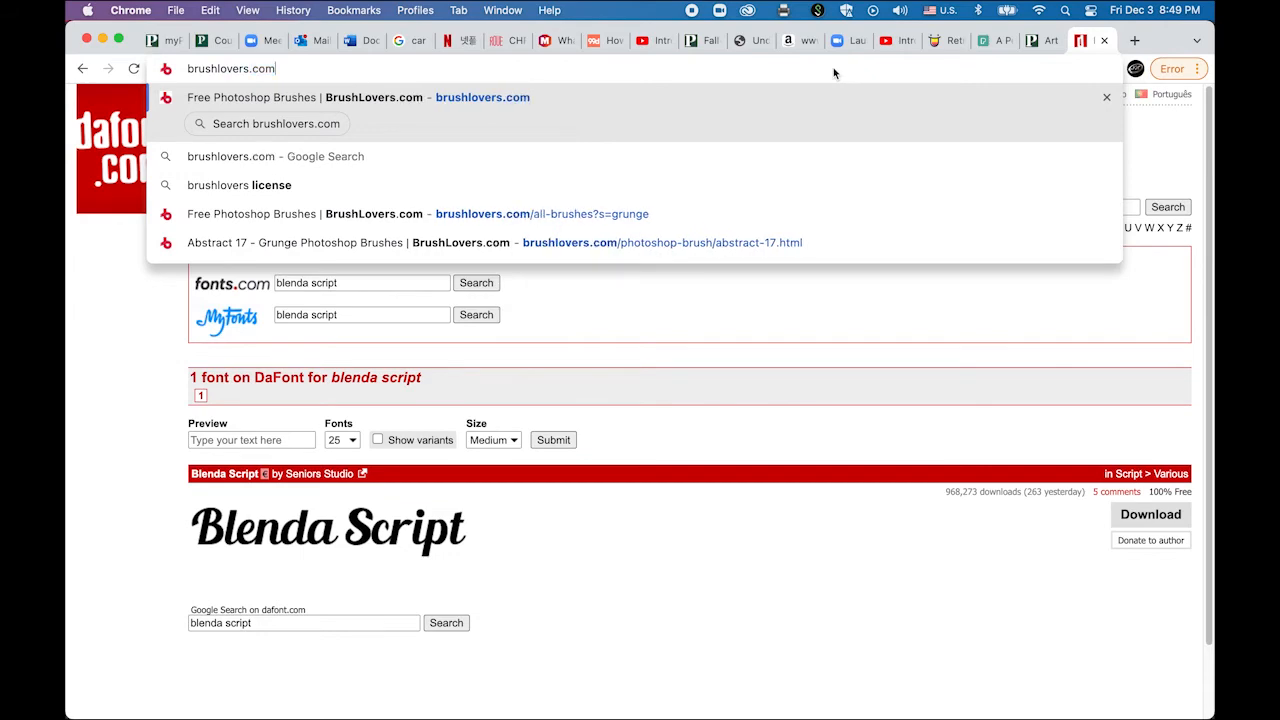
pyautogui.press('Return')
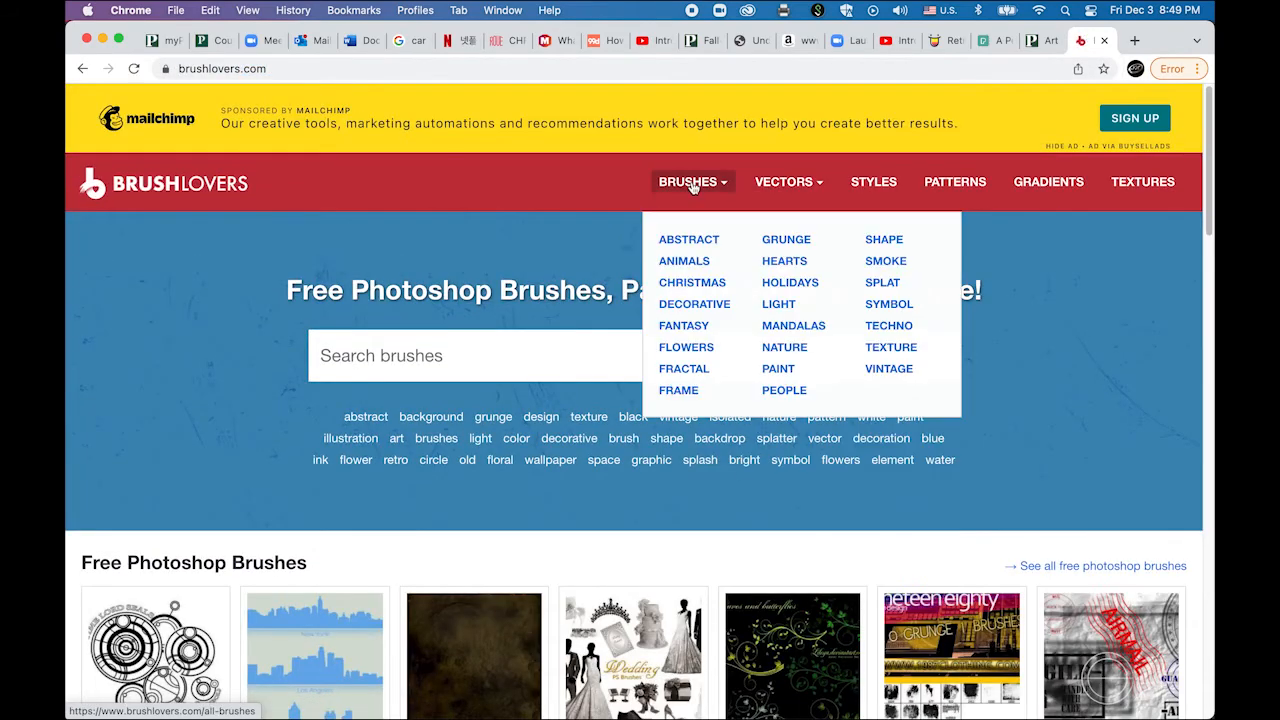
# Step: Search the brush library for "grunge" and browse the resulting brush packs
pyautogui.click(481, 369)
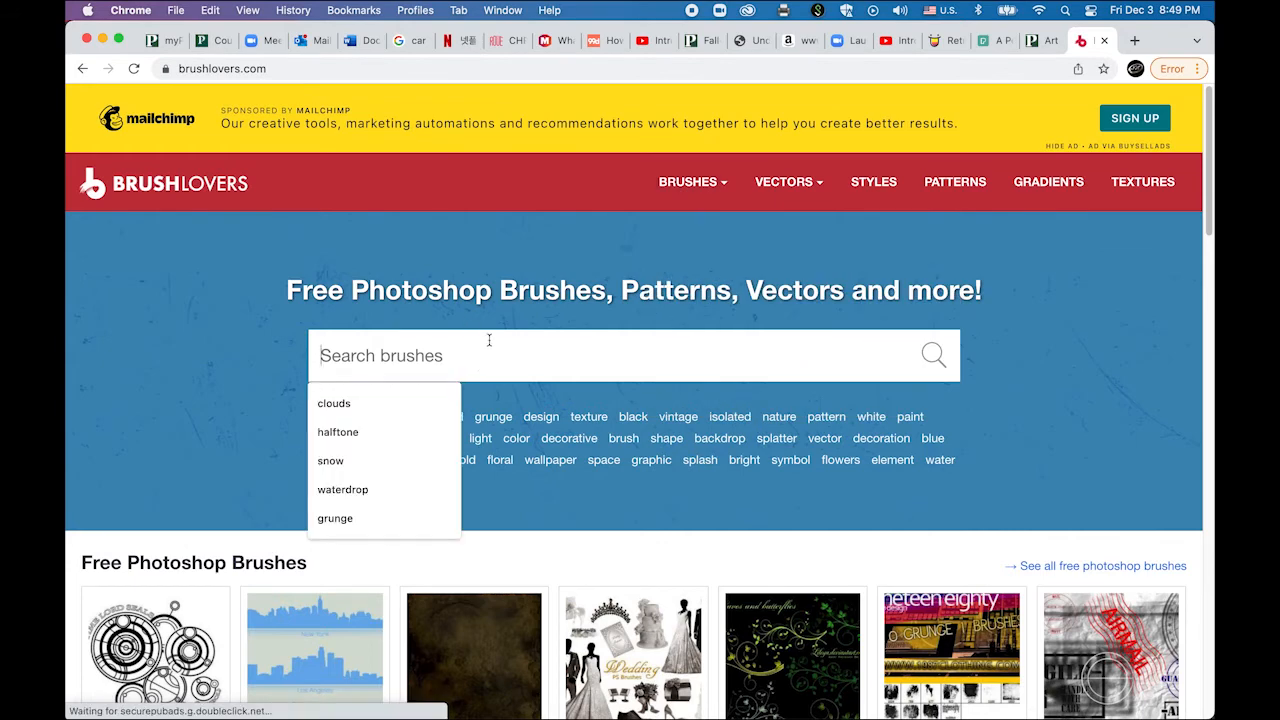
pyautogui.write('grungw')
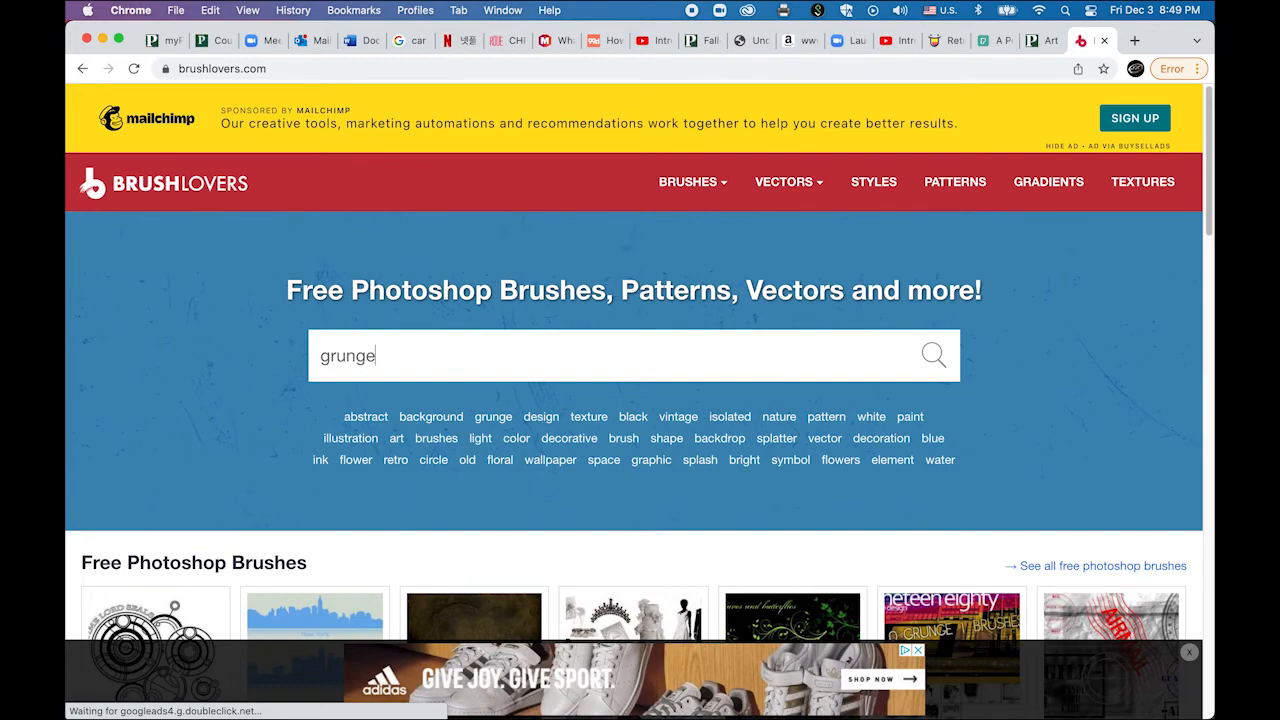
pyautogui.press('Return')
pyautogui.scroll(-2, 660, 492)
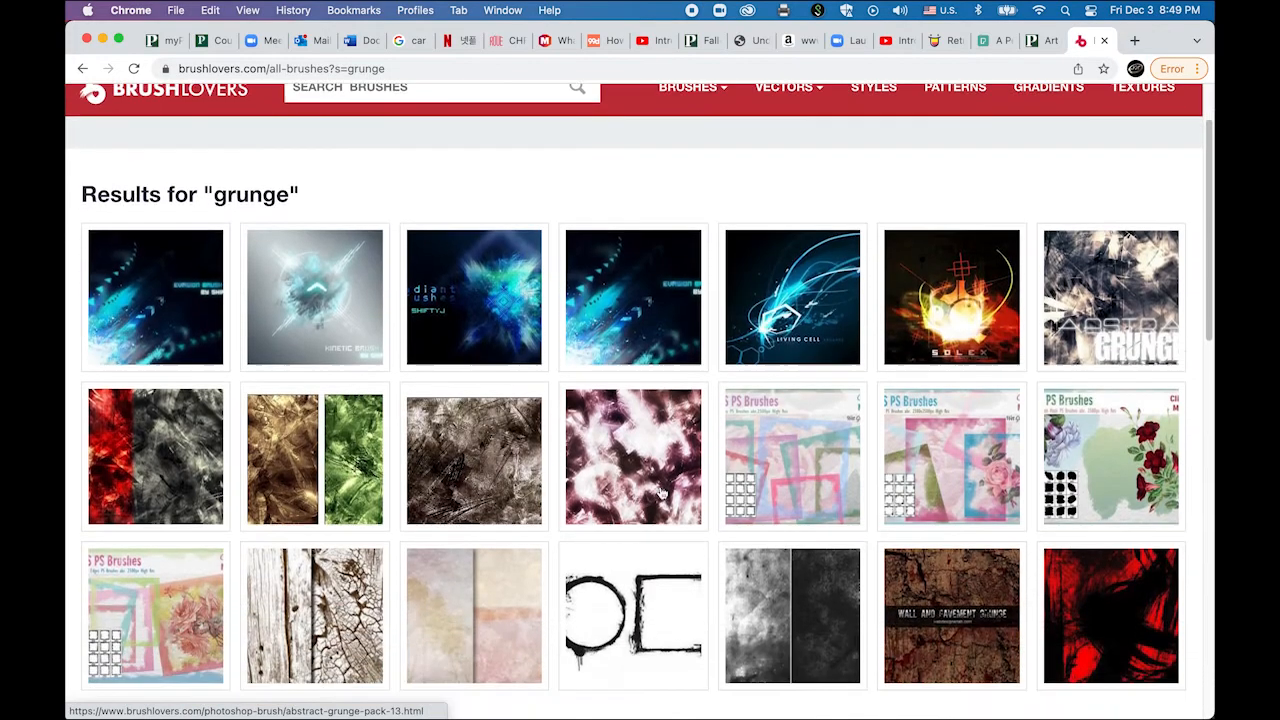
pyautogui.scroll(-2, 519, 501)
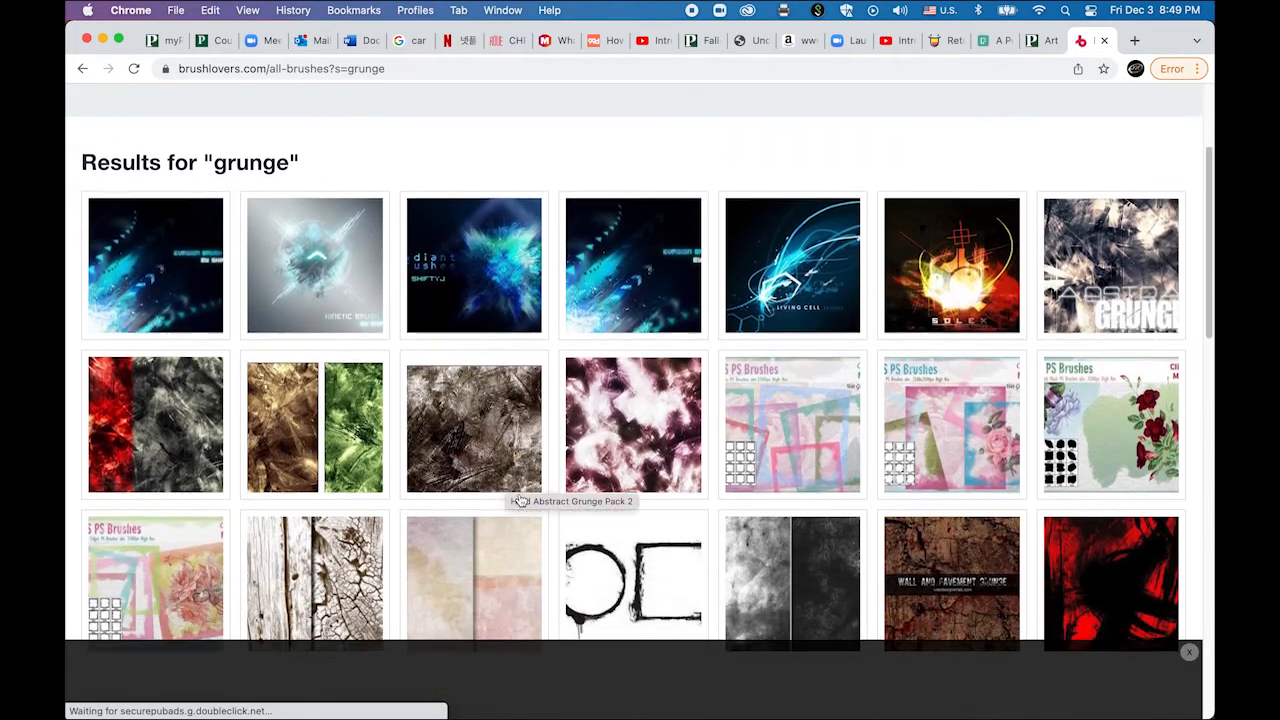
pyautogui.scroll(-3, 519, 501)
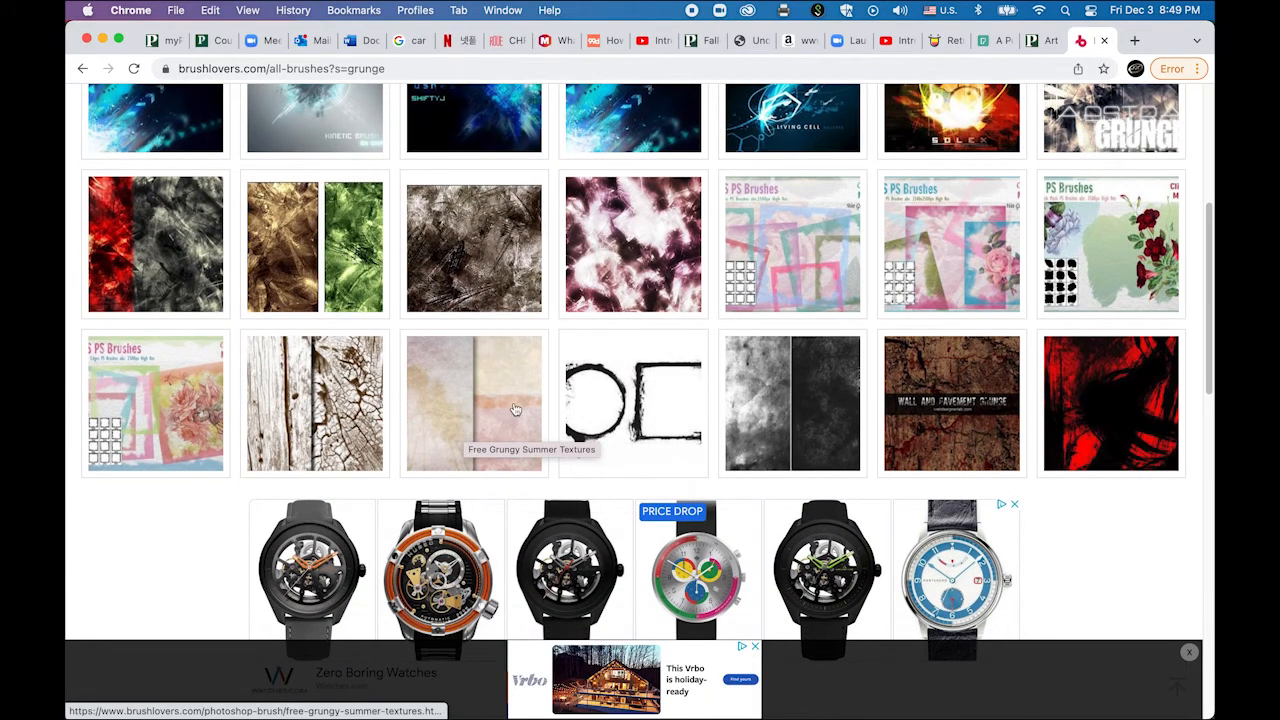
# Step: View the Free Black and White Texture Brushes pack's page and switch back to Photoshop
pyautogui.click(771, 412)
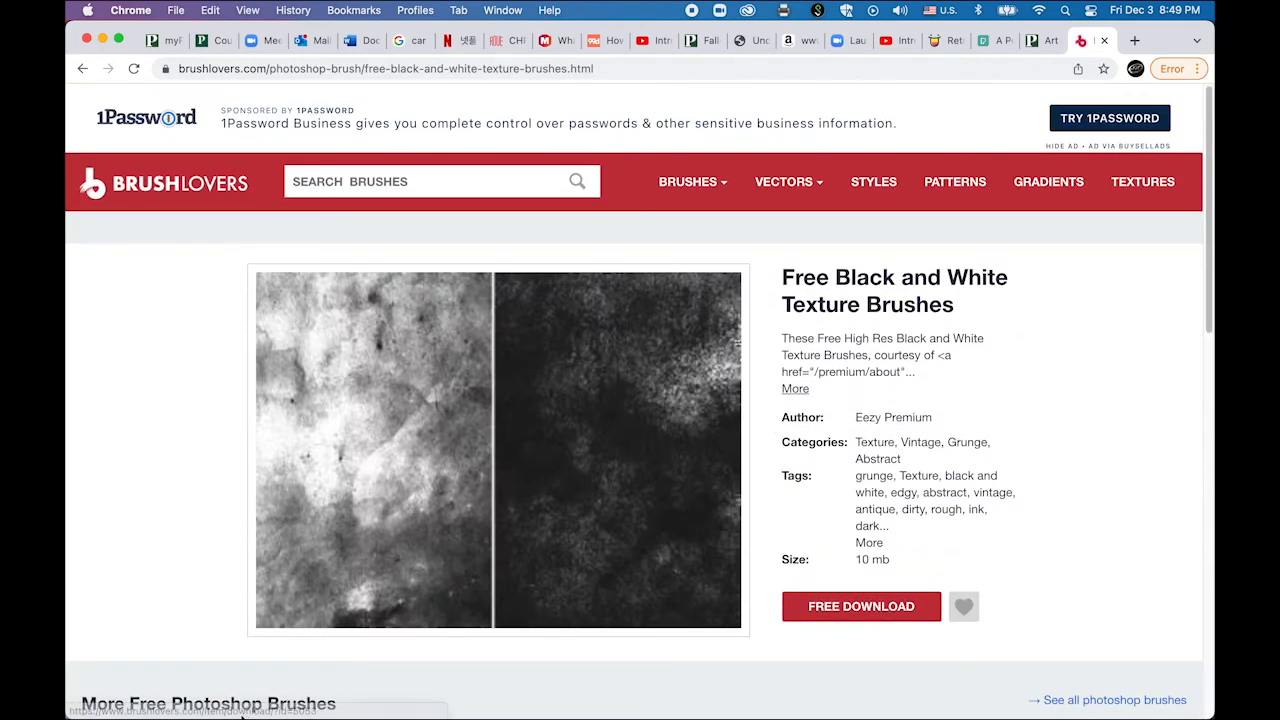
pyautogui.moveTo(453, 695)
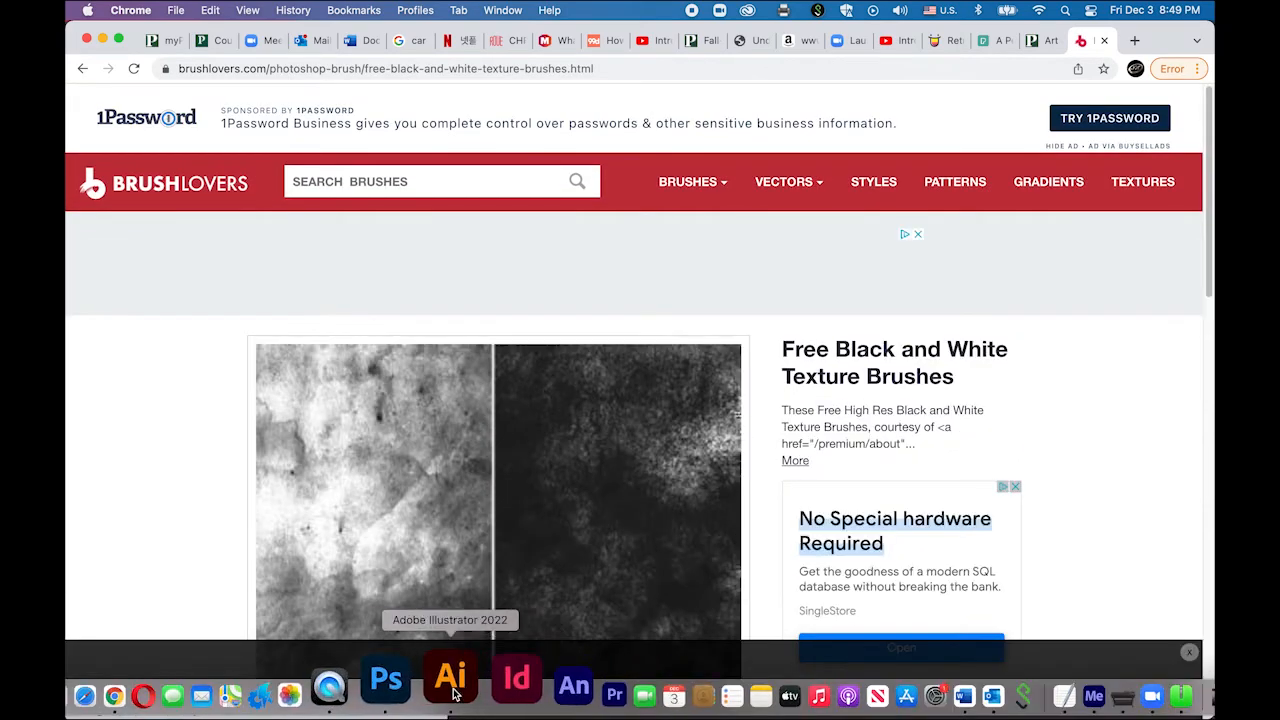
pyautogui.click(386, 683)
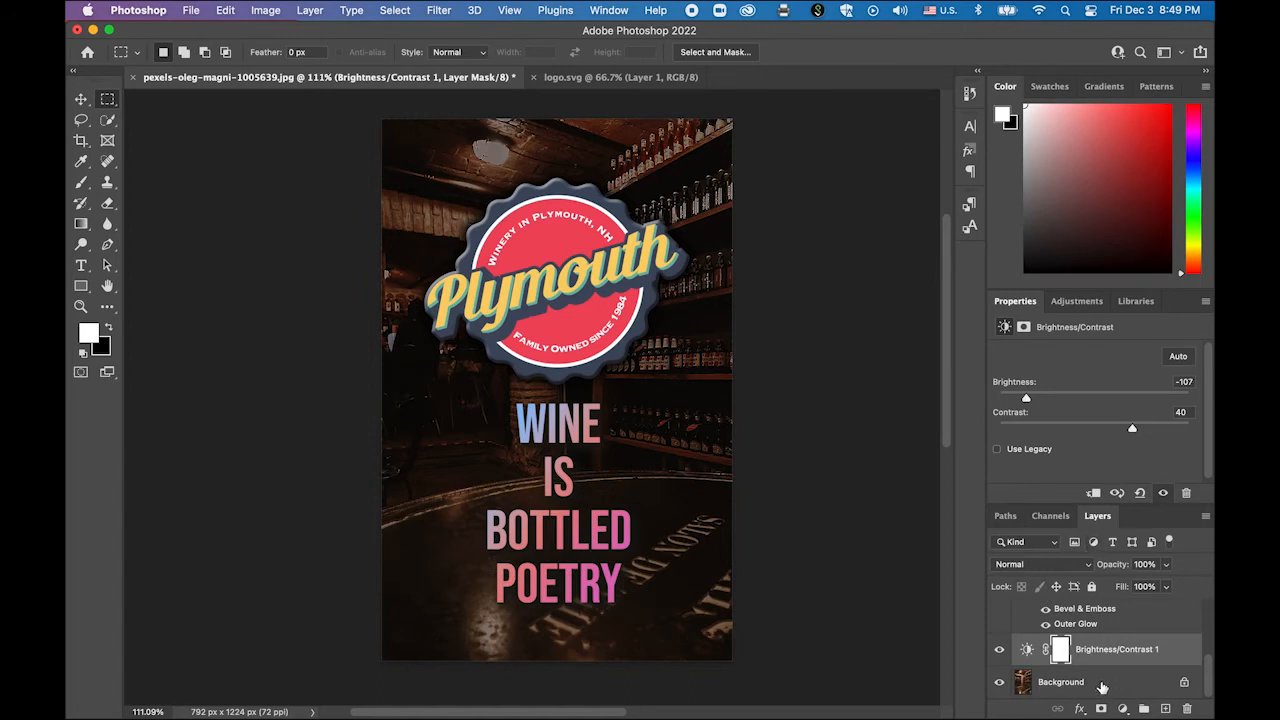
# Step: Add a new empty layer directly above the Background photo and open the Brush tool's preset list
pyautogui.click(1102, 687)
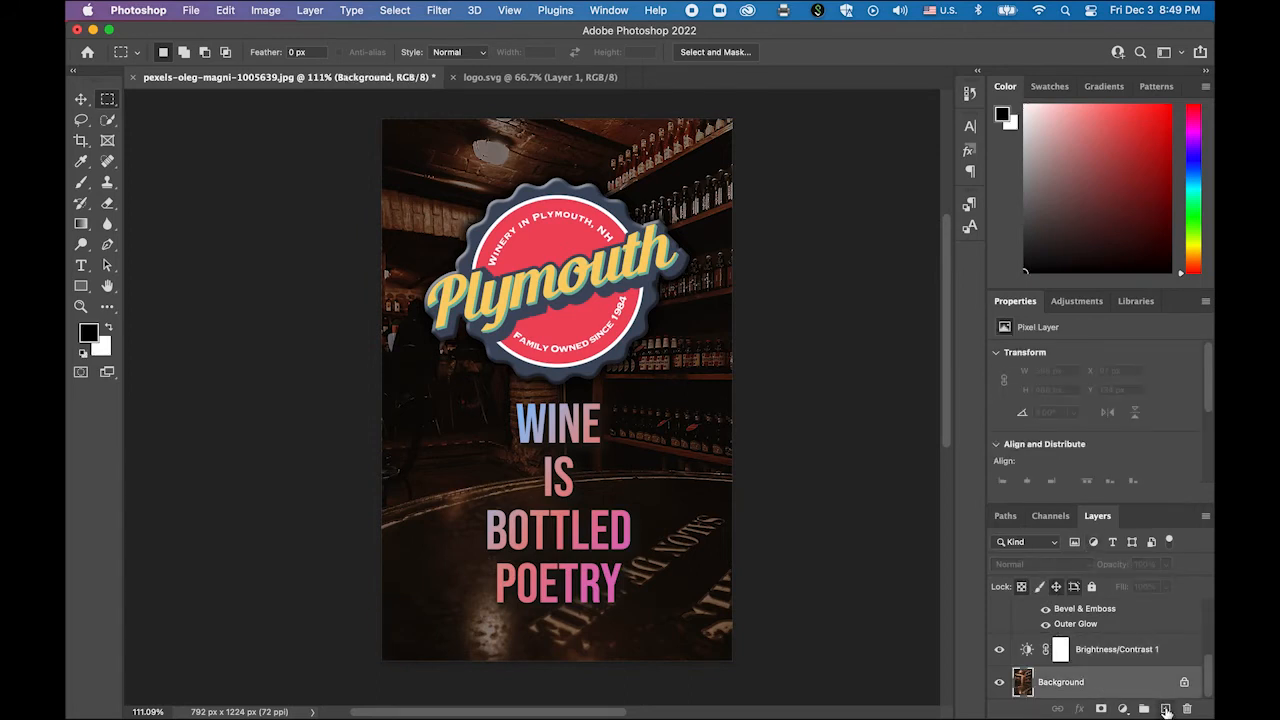
pyautogui.click(1165, 709)
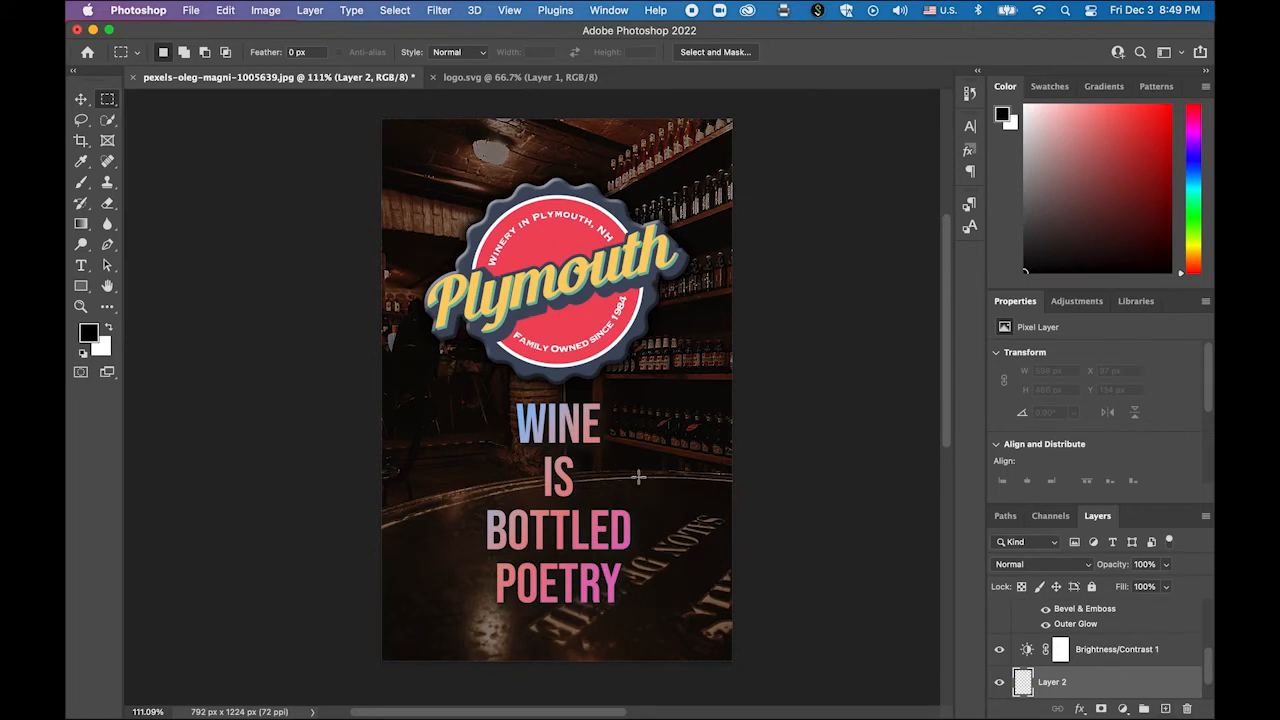
pyautogui.click(78, 185)
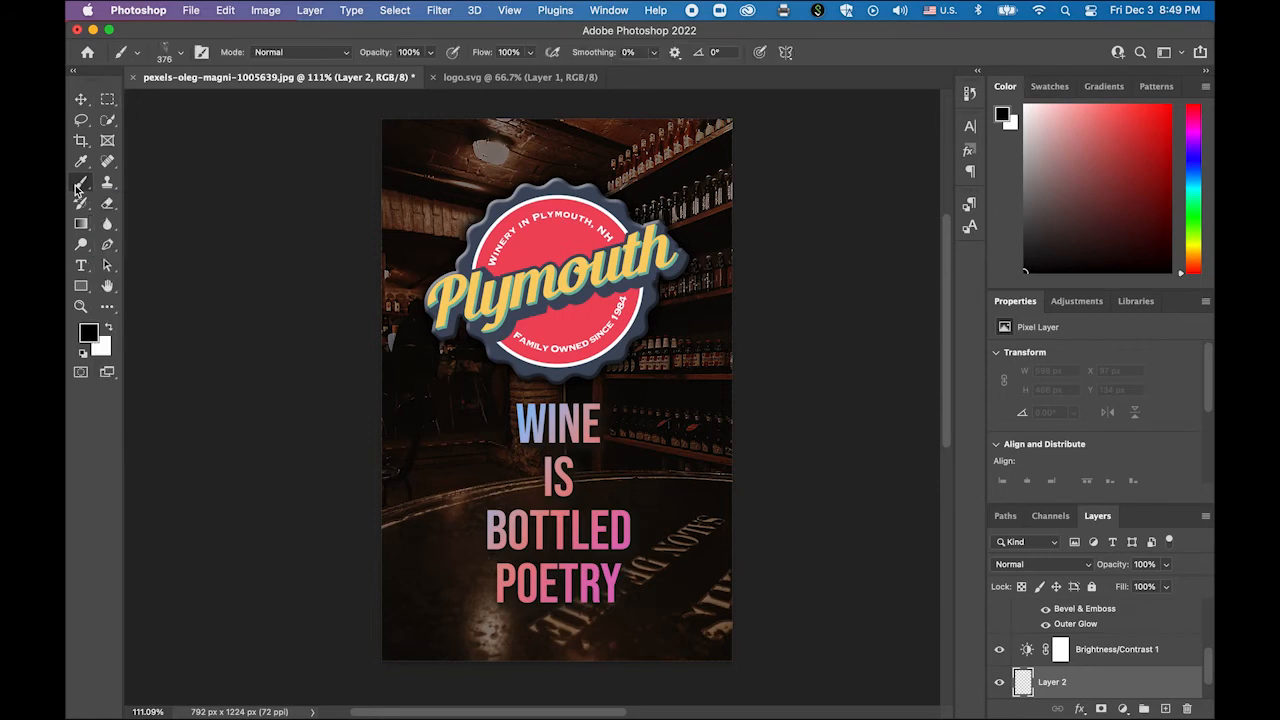
pyautogui.click(181, 55)
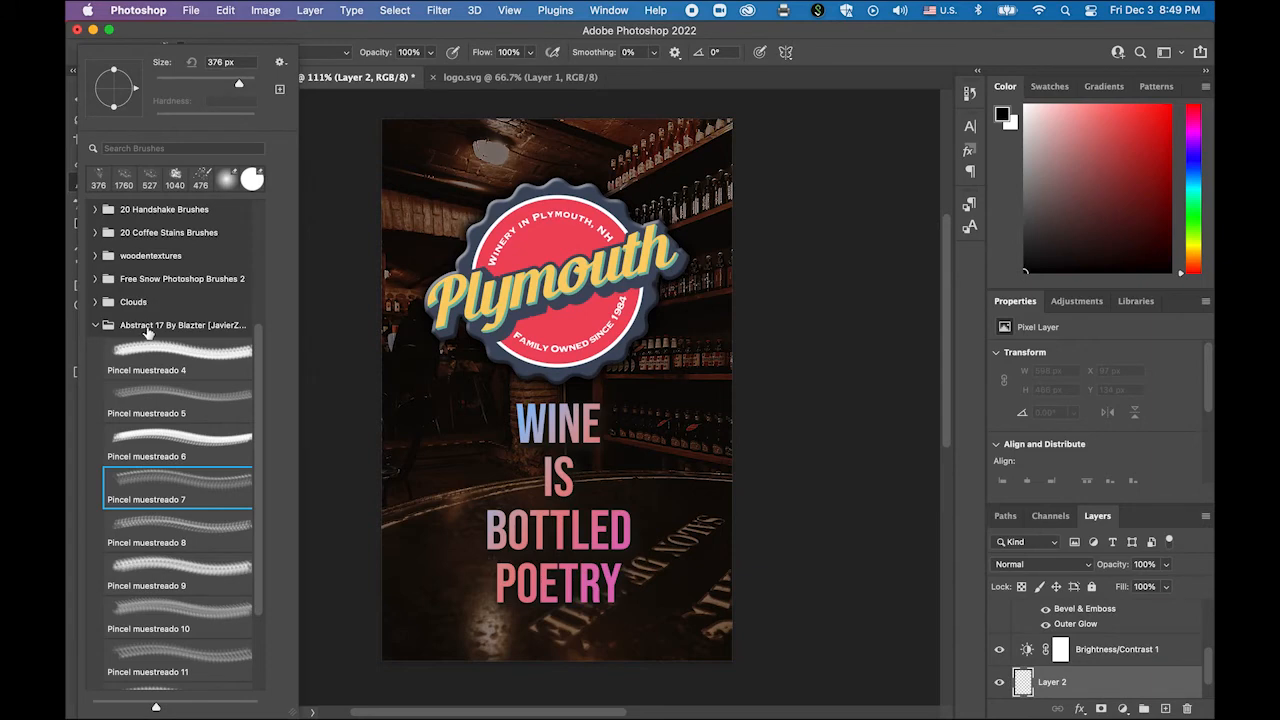
pyautogui.click(95, 326)
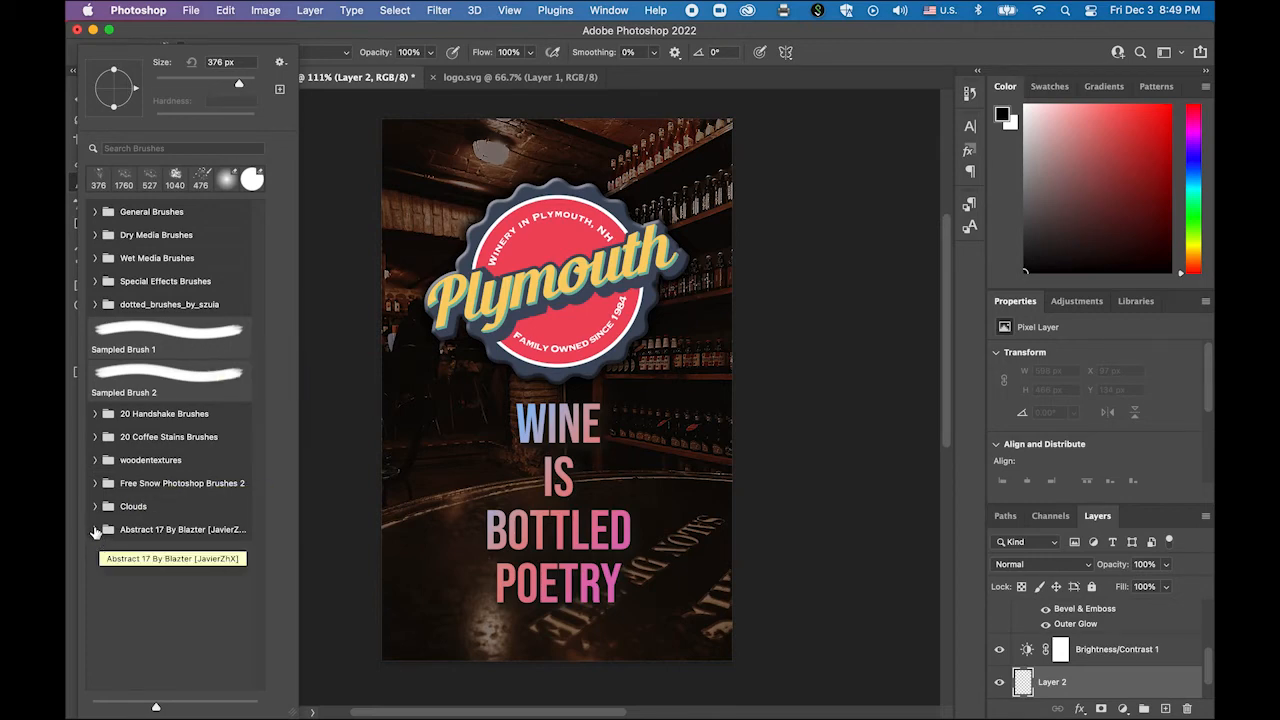
pyautogui.click(95, 460)
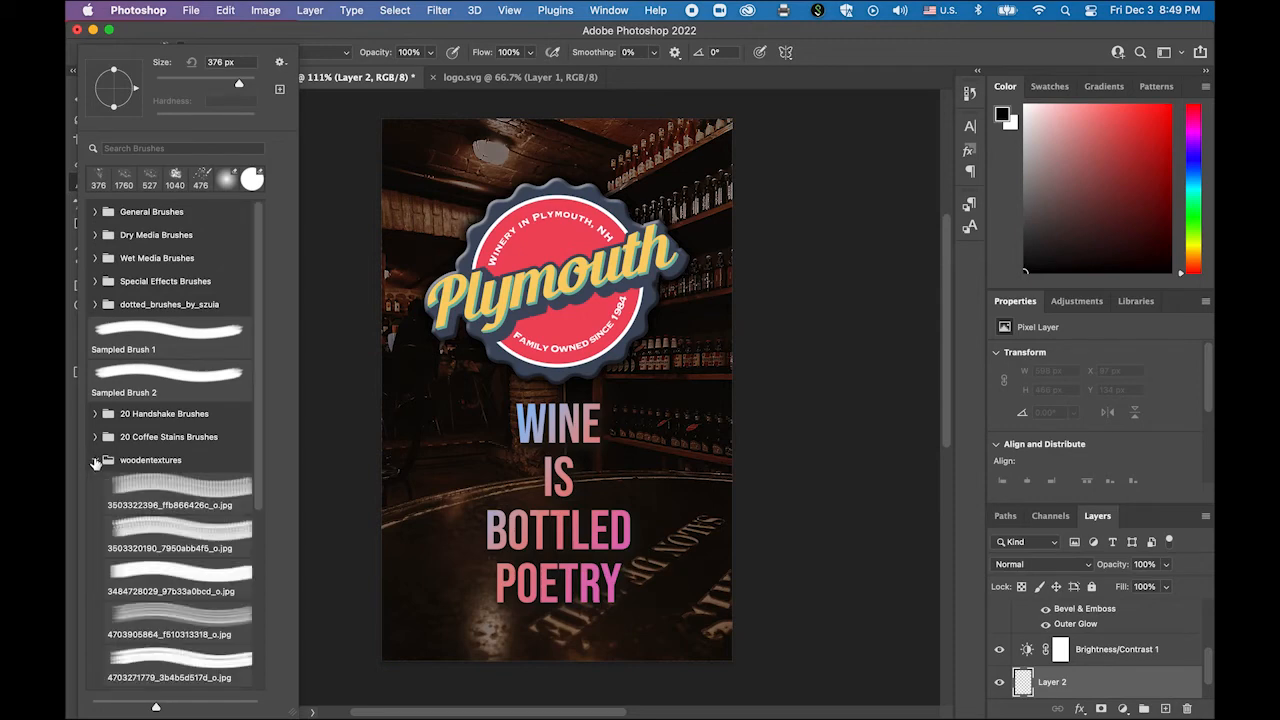
pyautogui.click(200, 487)
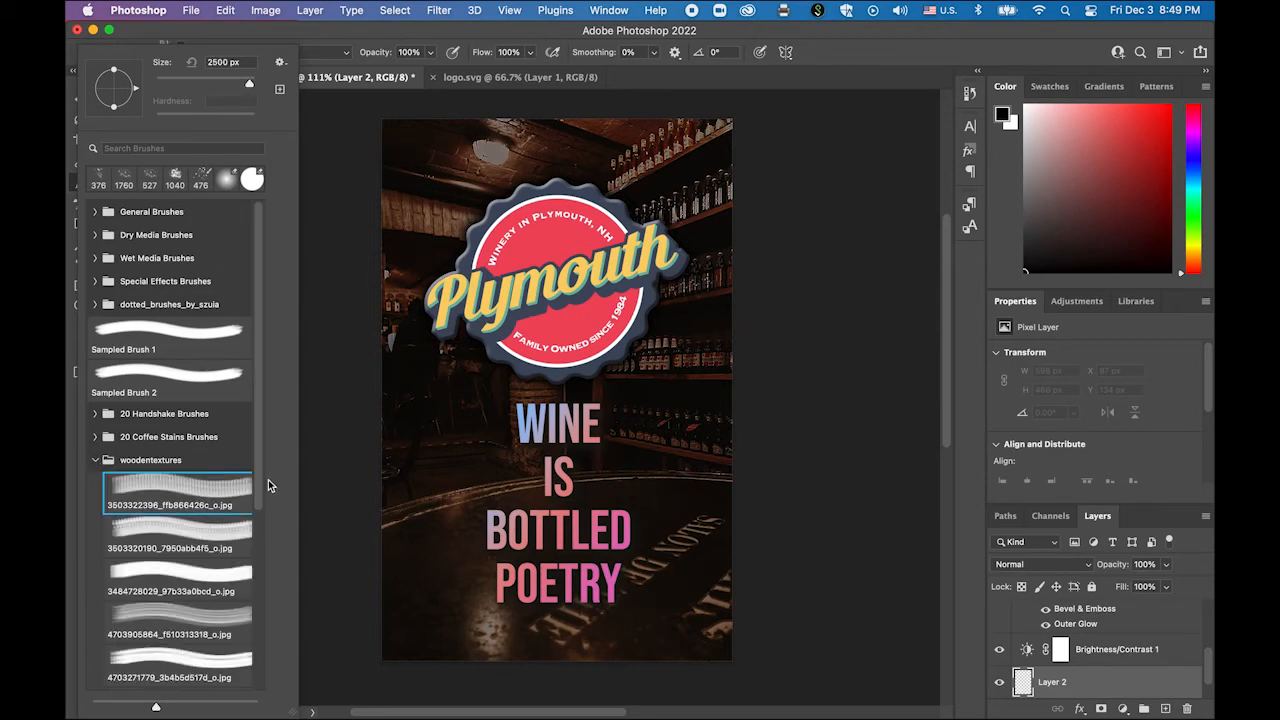
pyautogui.scroll(-3, 263, 495)
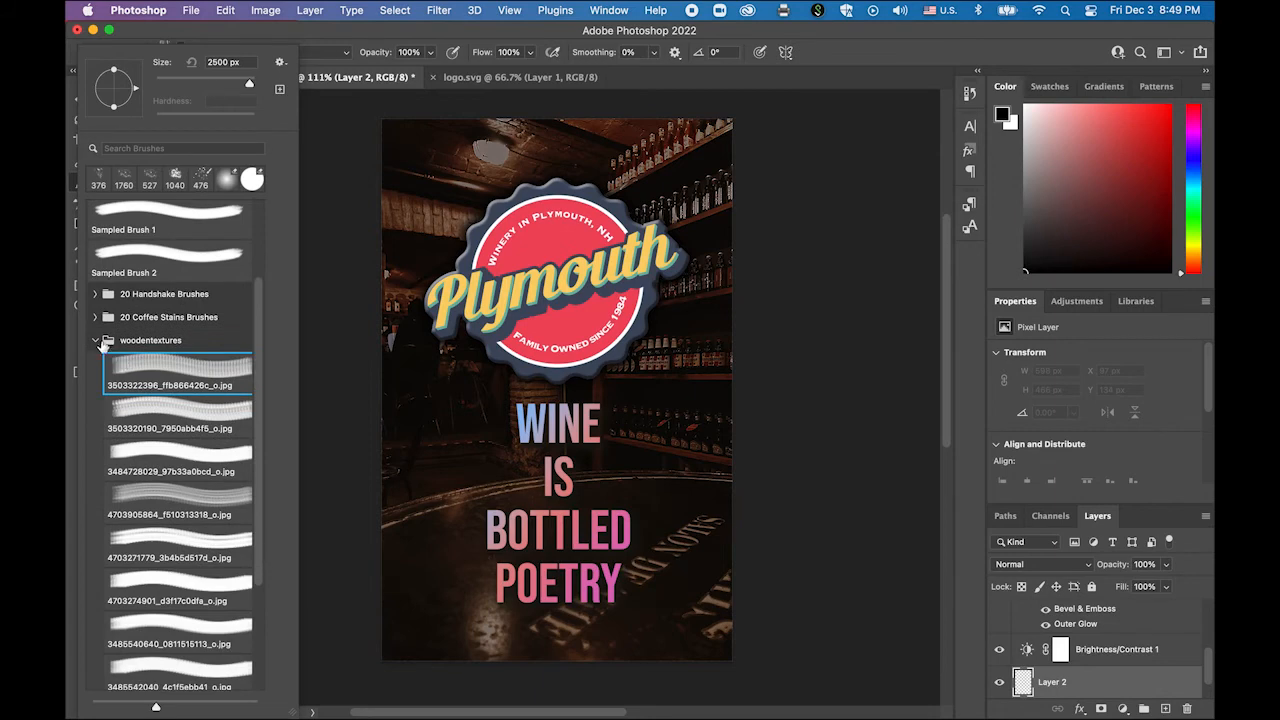
pyautogui.click(96, 341)
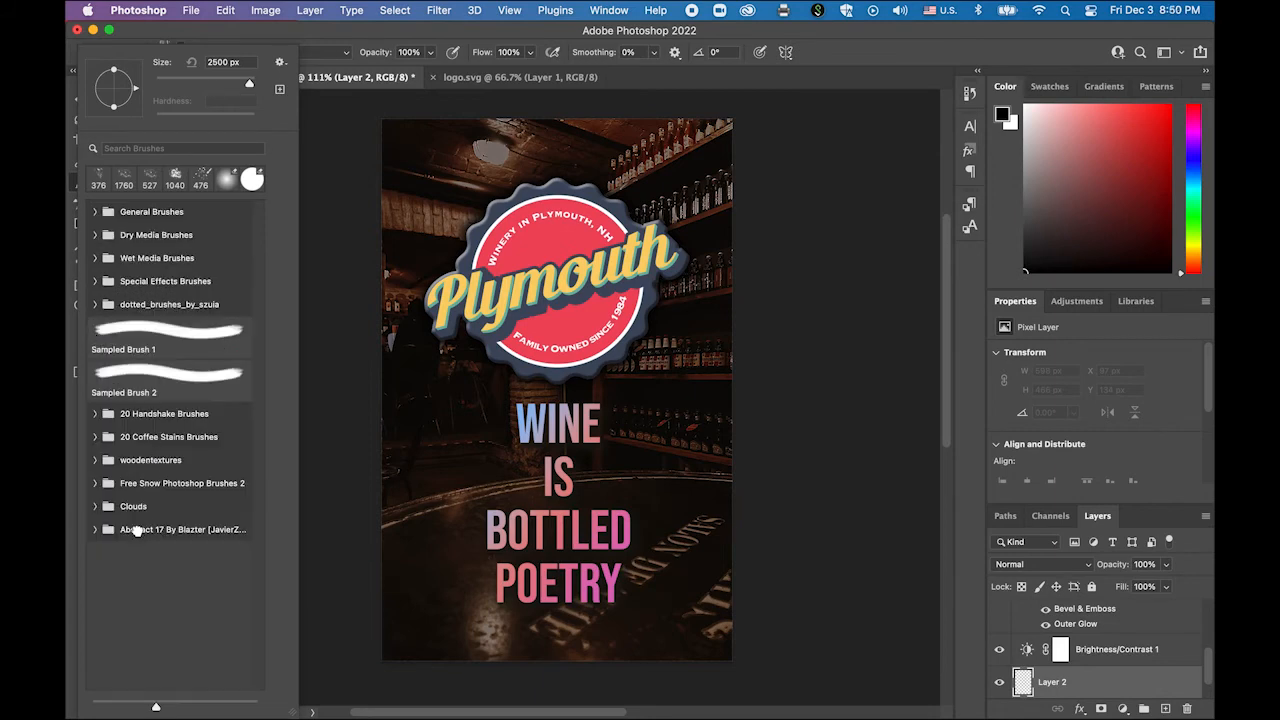
pyautogui.click(96, 530)
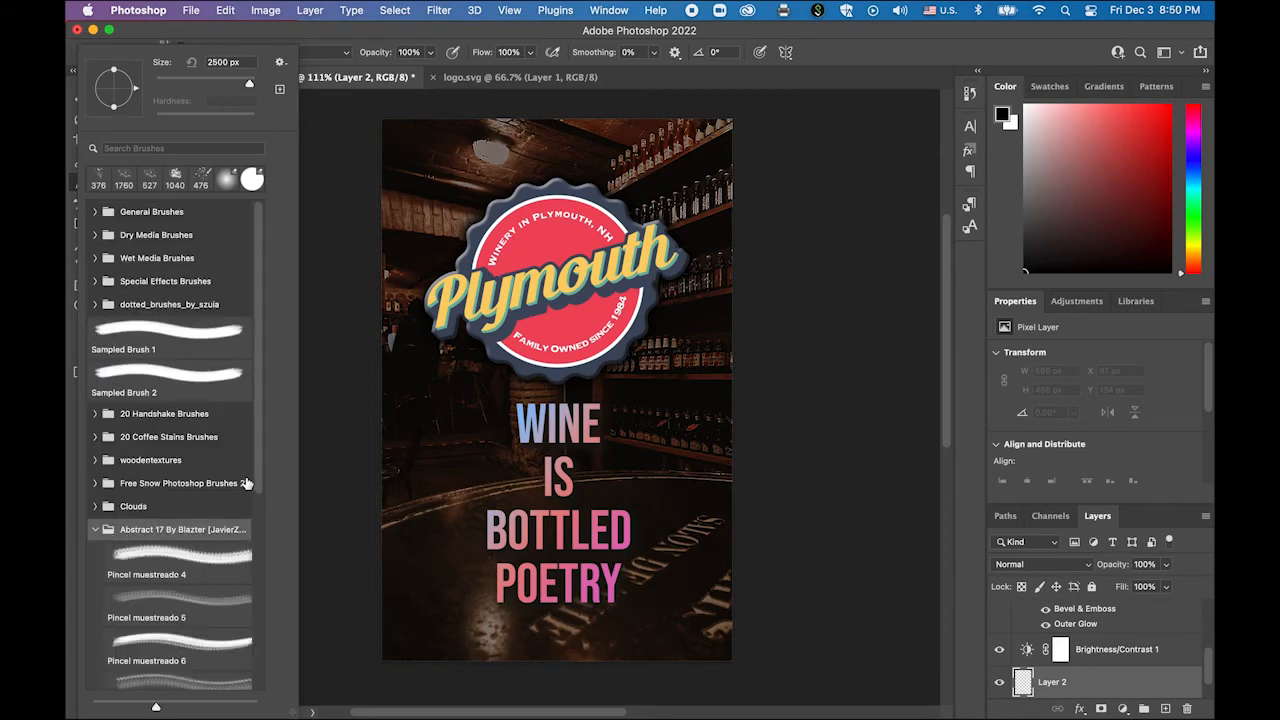
# Step: Stamp black grunge texture over the middle, lower and upper photo with the Pincel muestreado 8 brush at 1040 px
pyautogui.moveTo(257, 473); pyautogui.dragTo(258, 588)
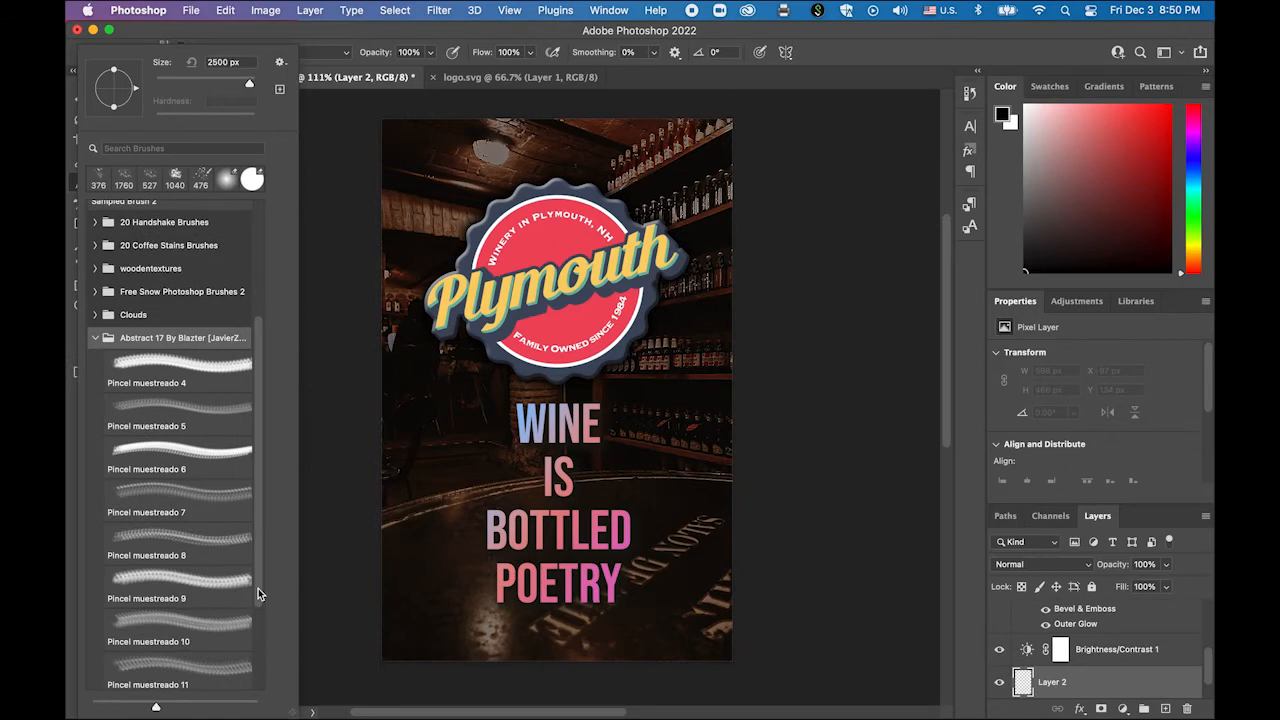
pyautogui.click(186, 548)
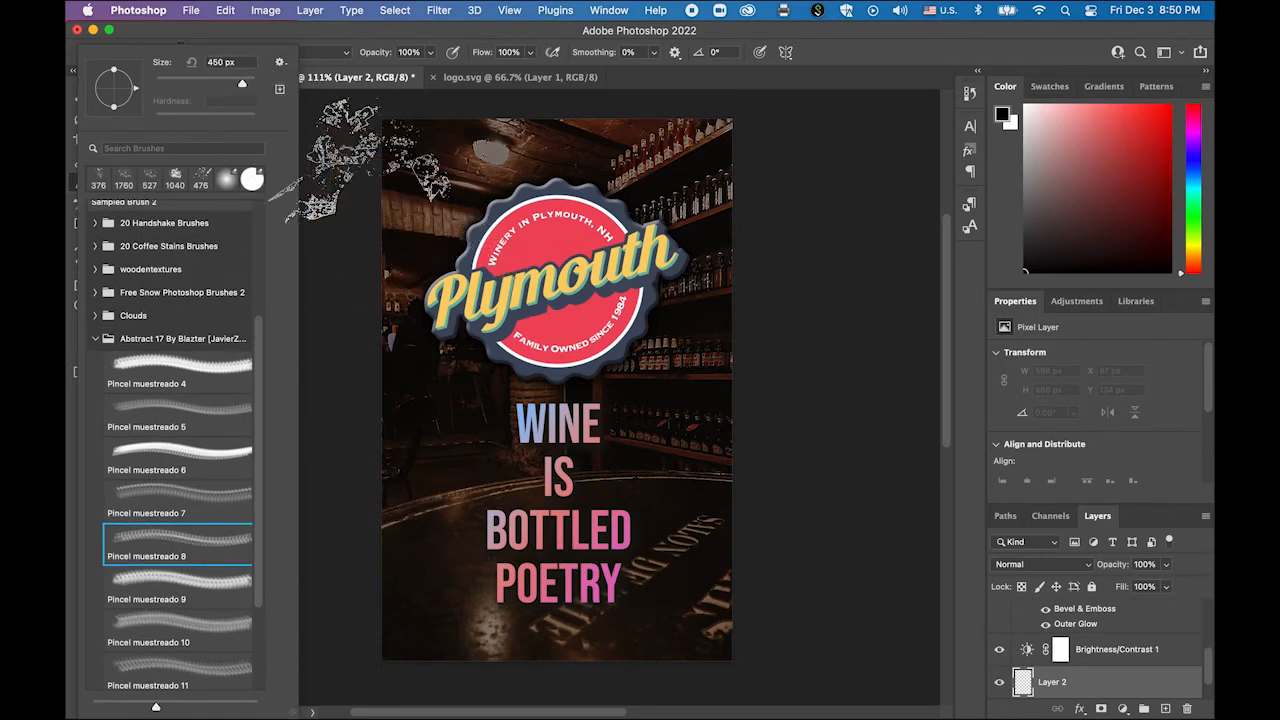
pyautogui.moveTo(242, 84); pyautogui.dragTo(246, 84)
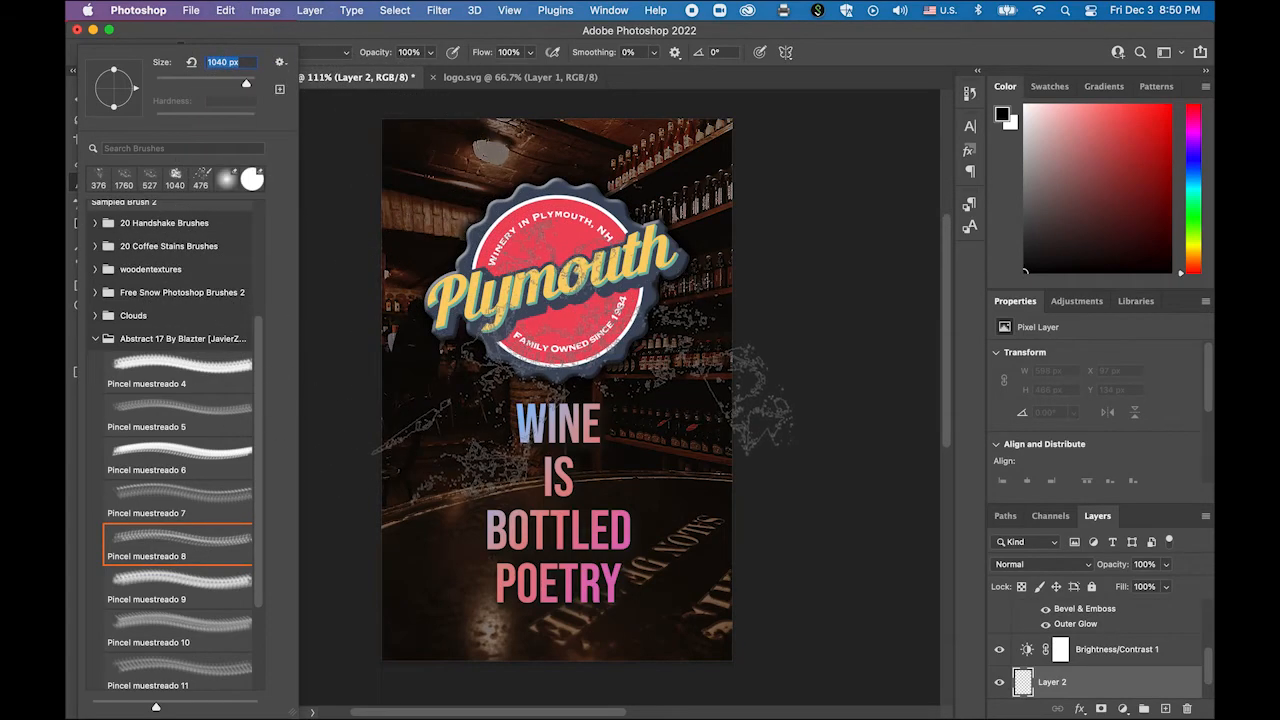
pyautogui.click(582, 332)
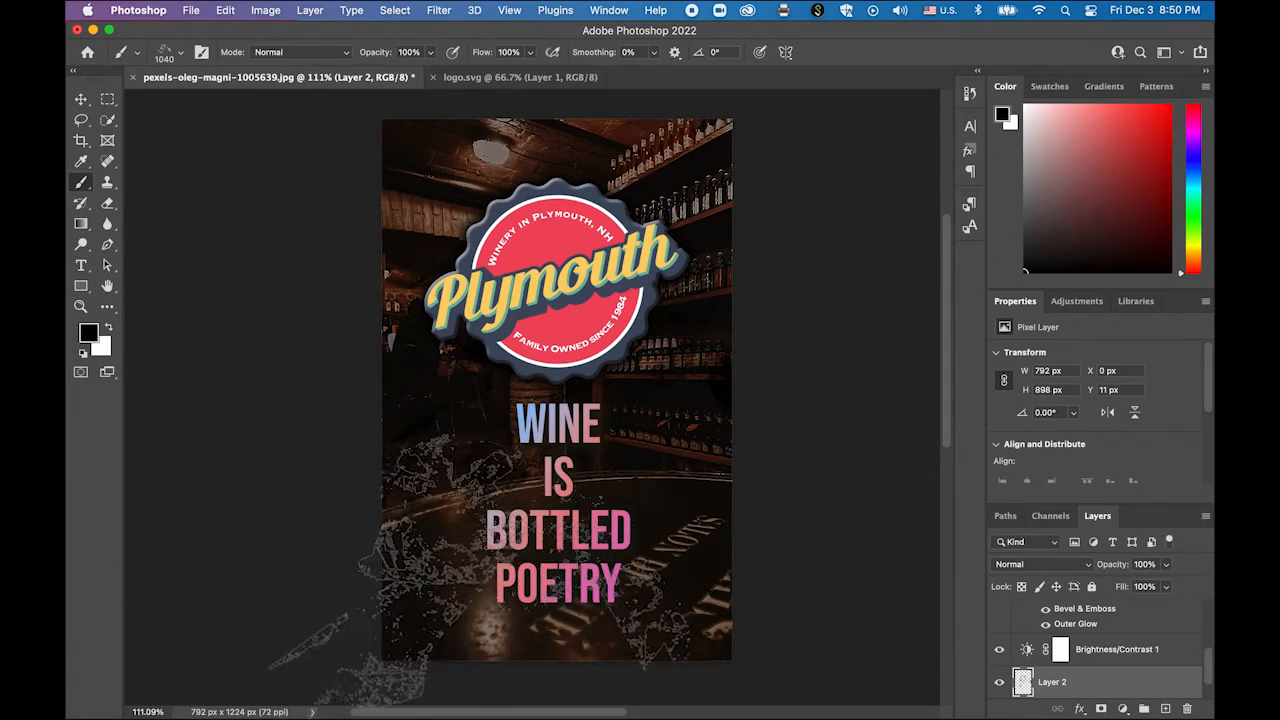
pyautogui.click(475, 585)
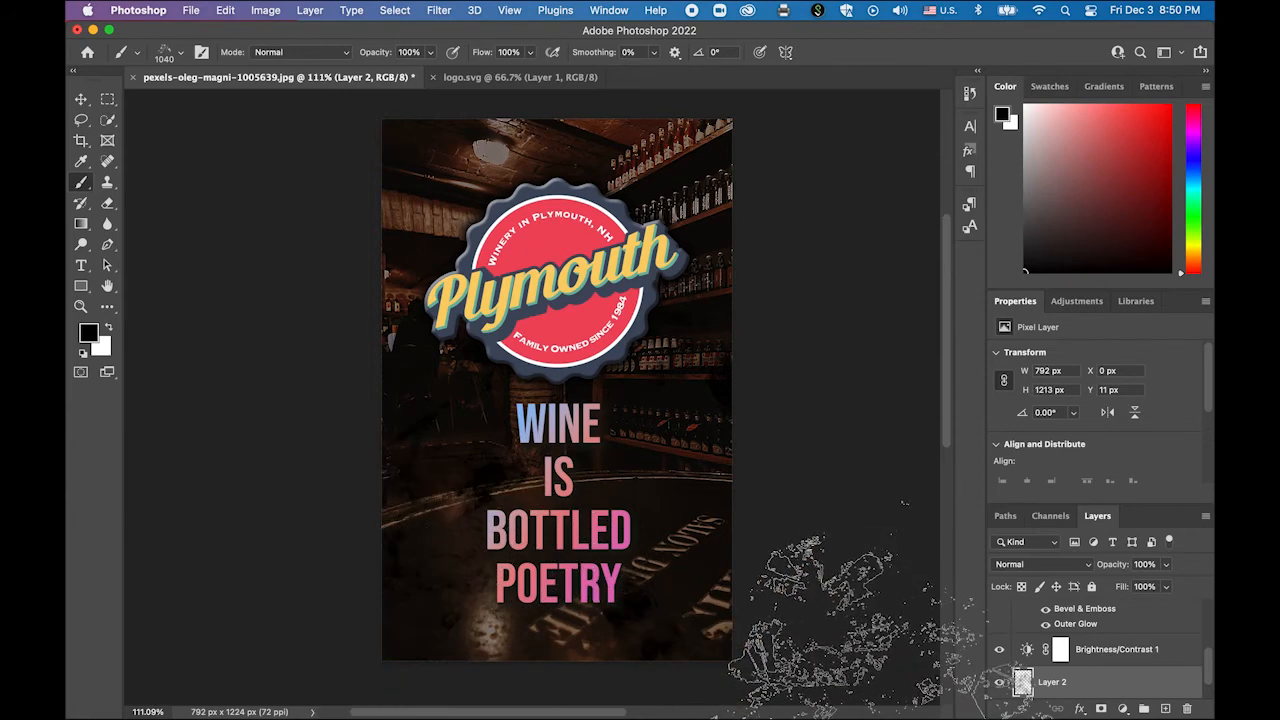
pyautogui.click(585, 228)
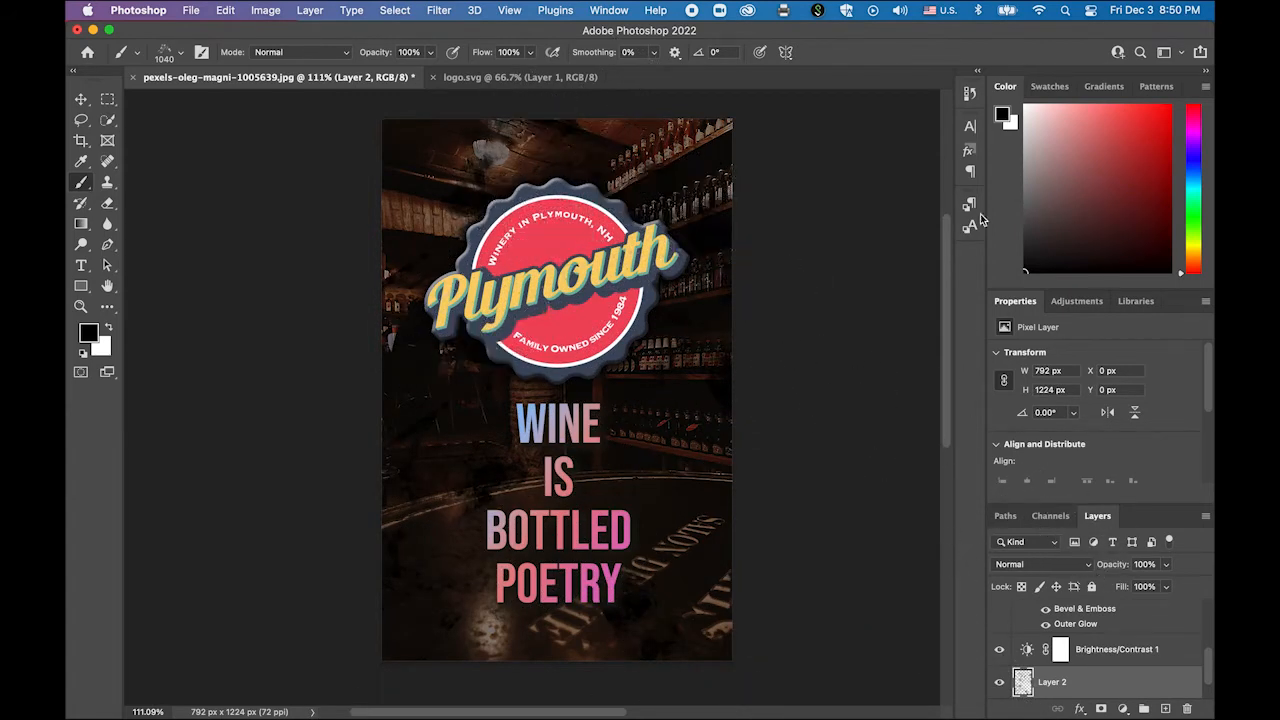
# Step: Stamp more black grunge near the poster's upper edge with the Pincel muestreado 11 brush at 433 px
pyautogui.click(167, 55)
pyautogui.scroll(-3, 261, 493)
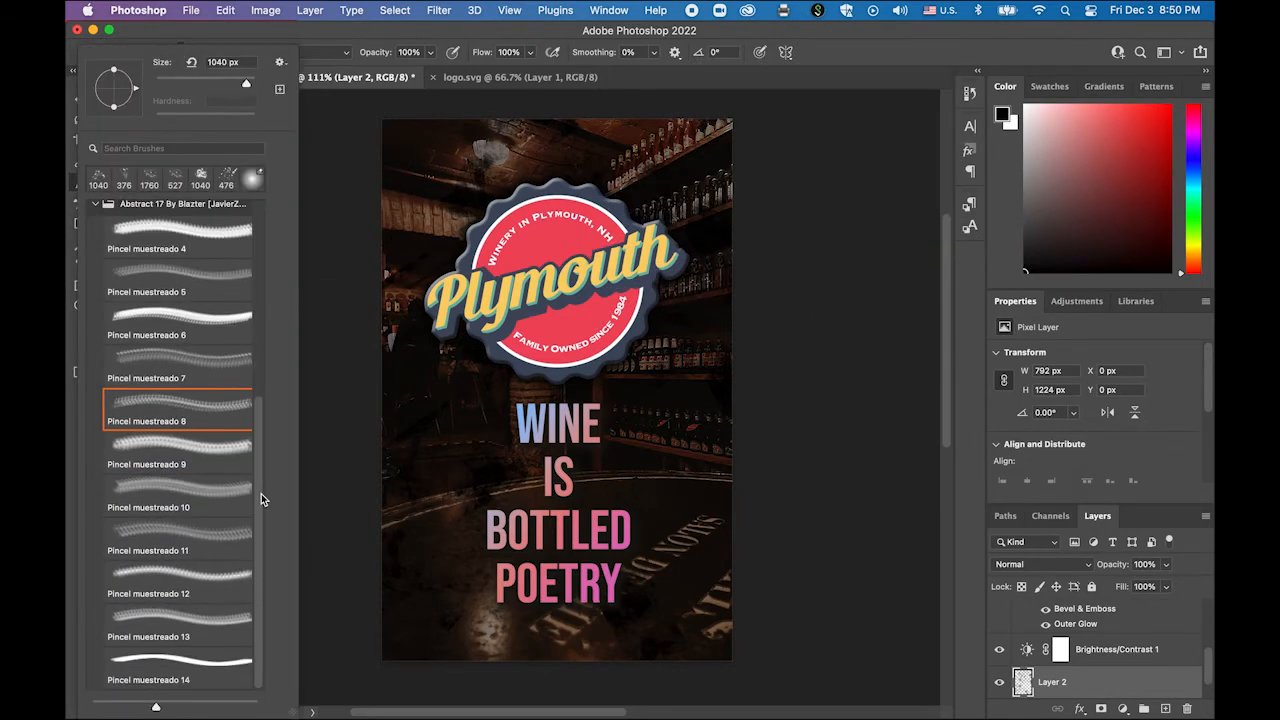
pyautogui.click(195, 540)
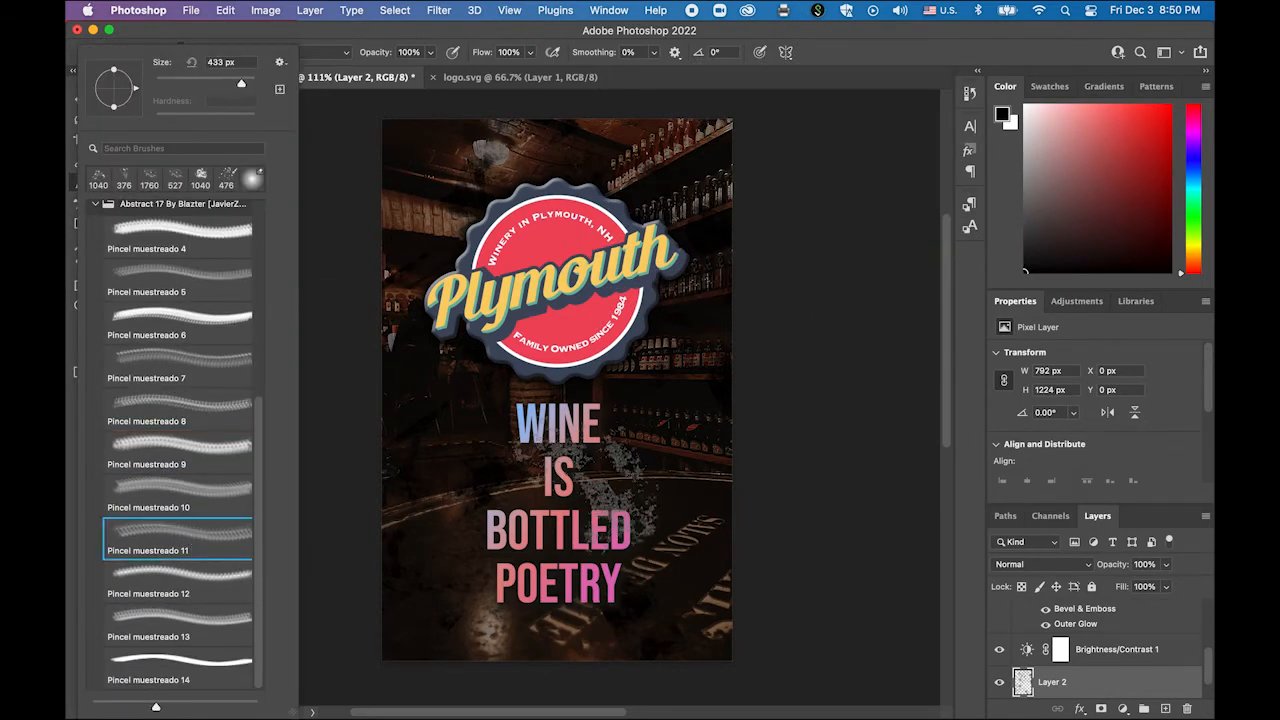
pyautogui.click(620, 151)
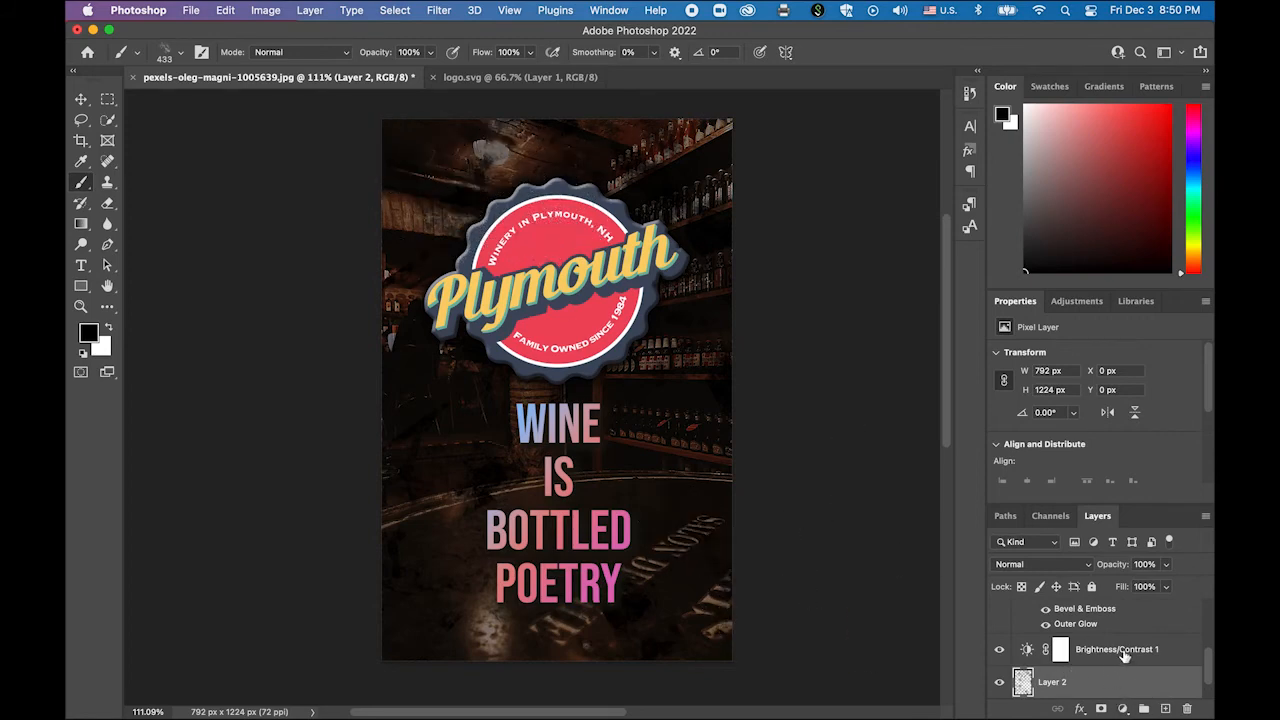
# Step: Lower the grunge layer's opacity to 51%, deselect it, and toggle its visibility to compare the effect
pyautogui.click(1165, 586)
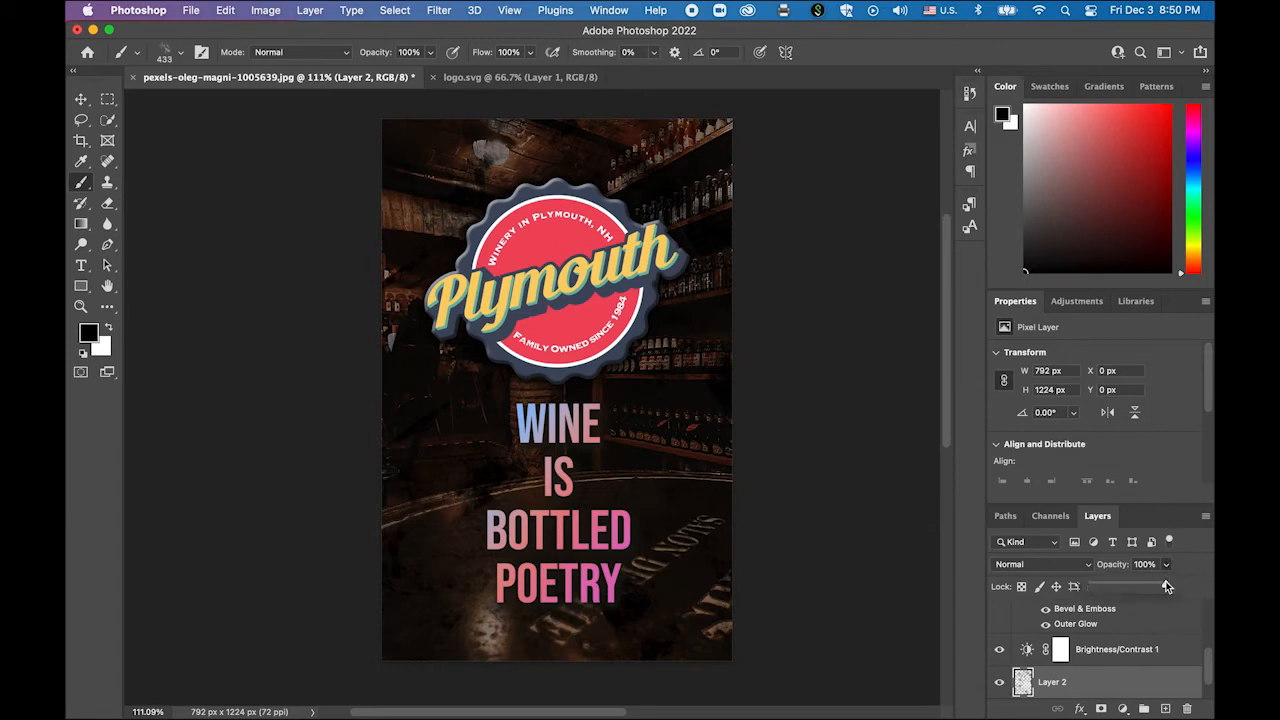
pyautogui.moveTo(1166, 586); pyautogui.dragTo(1164, 587)
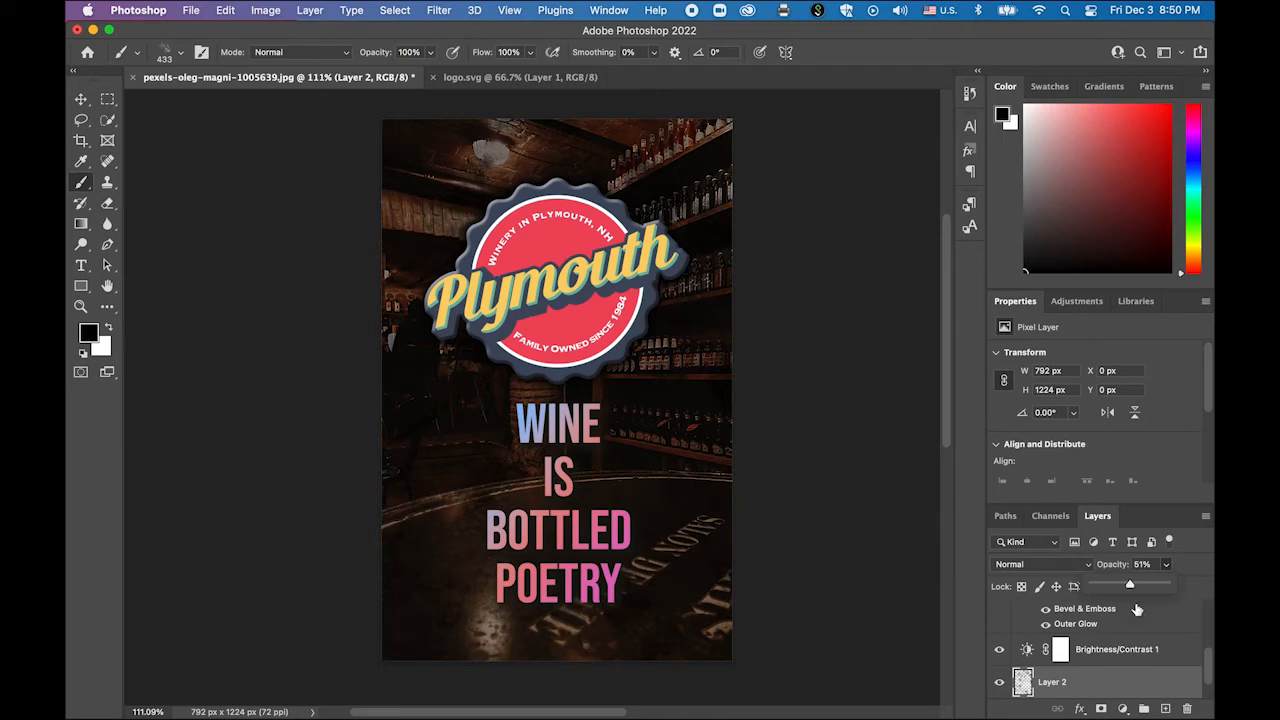
pyautogui.press('v')
pyautogui.click(851, 377)
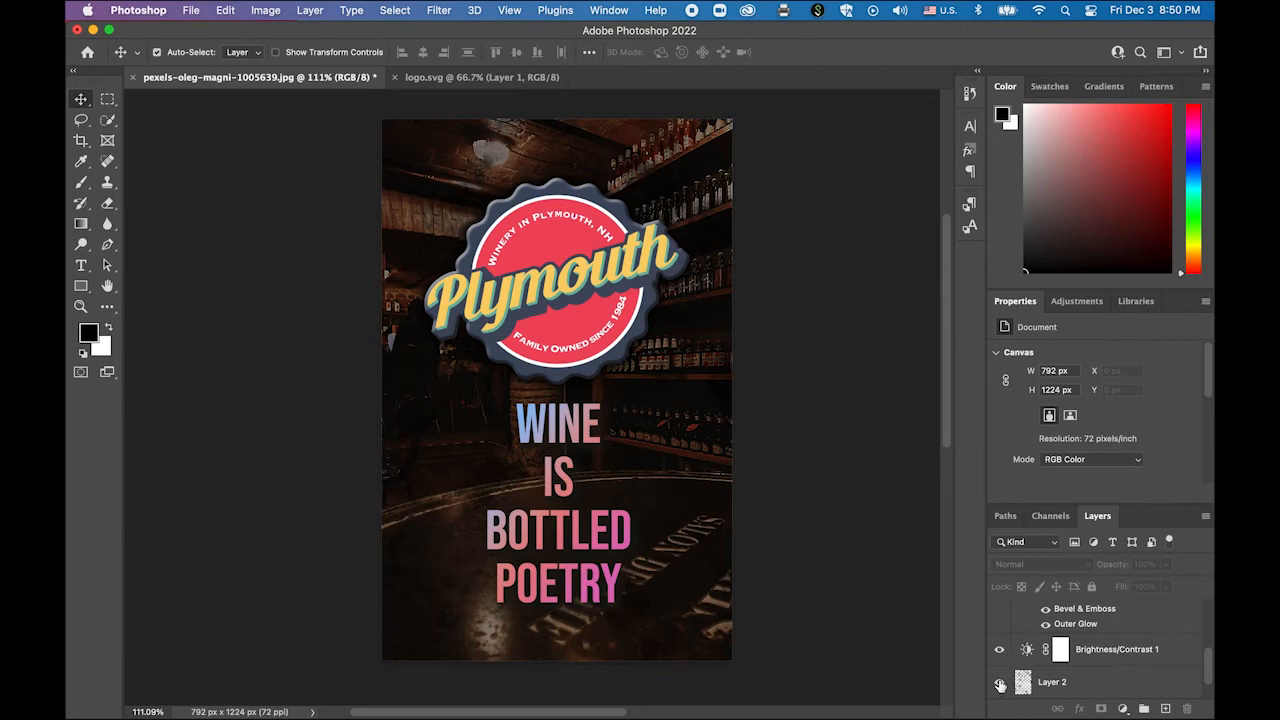
pyautogui.click(1000, 684)
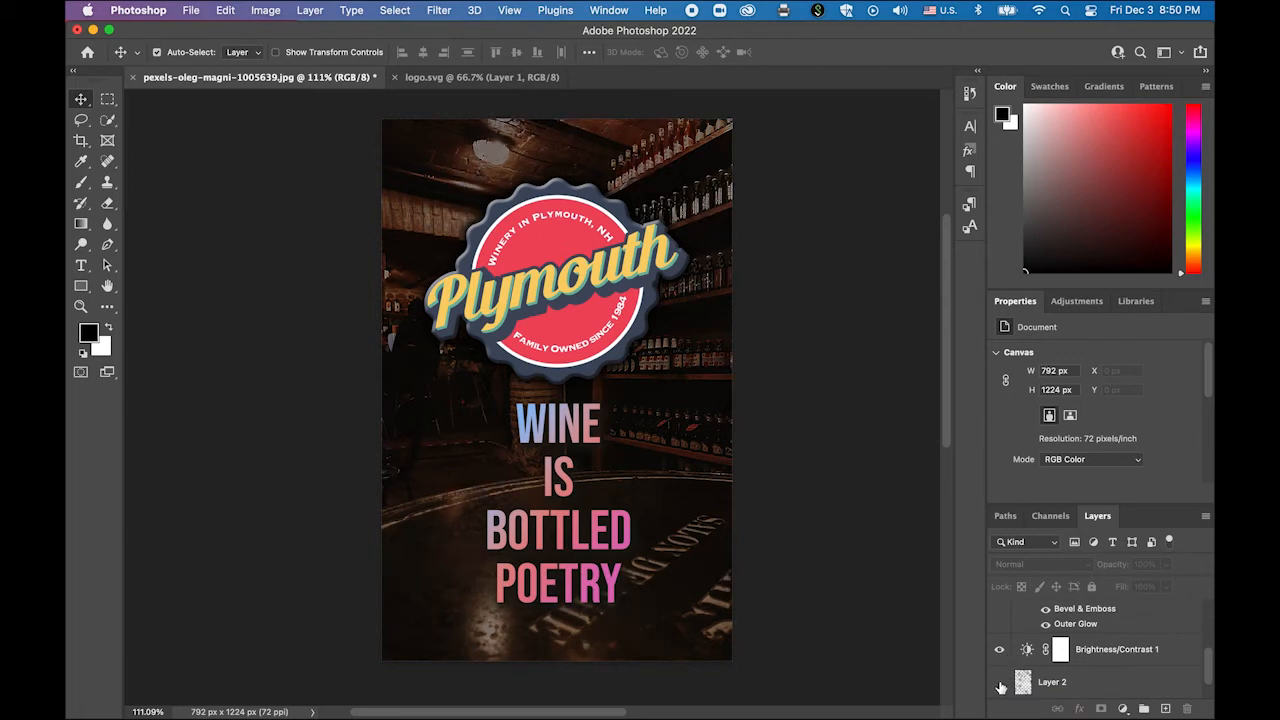
pyautogui.click(1000, 684)
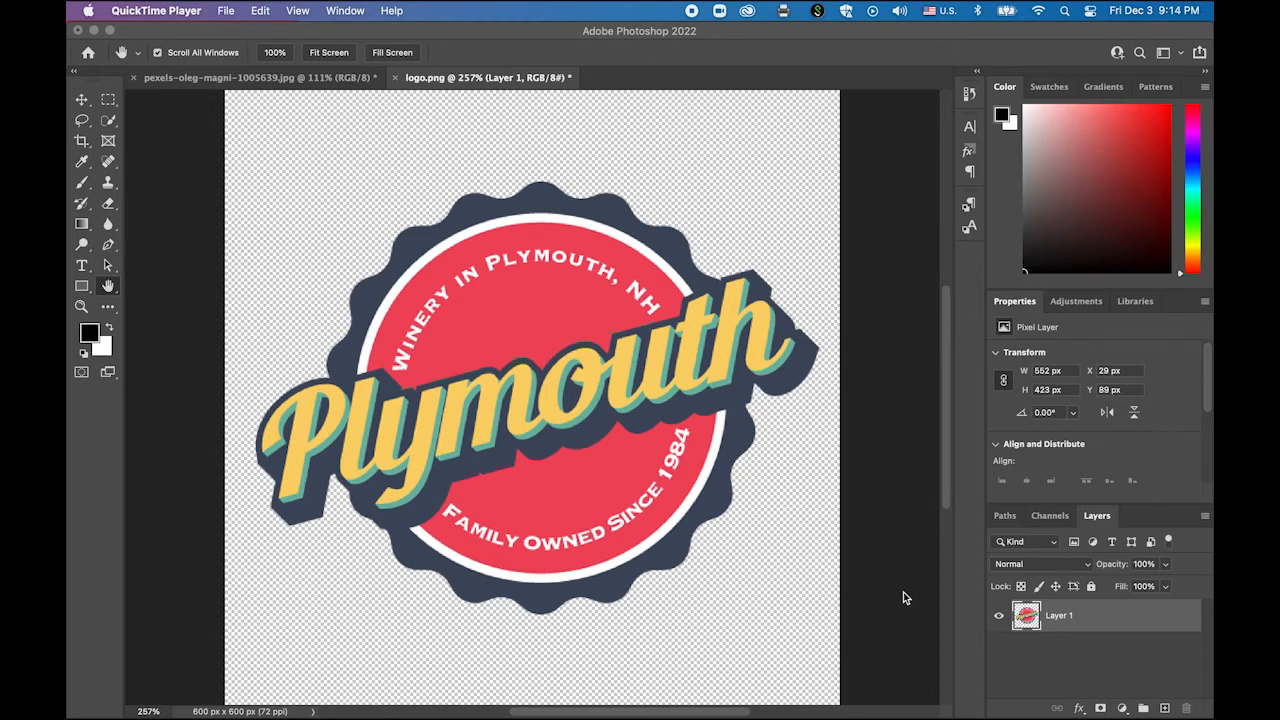
# Step: Add a Bevel & Emboss style to the Plymouth logo layer in logo.png
pyautogui.click(619, 132)
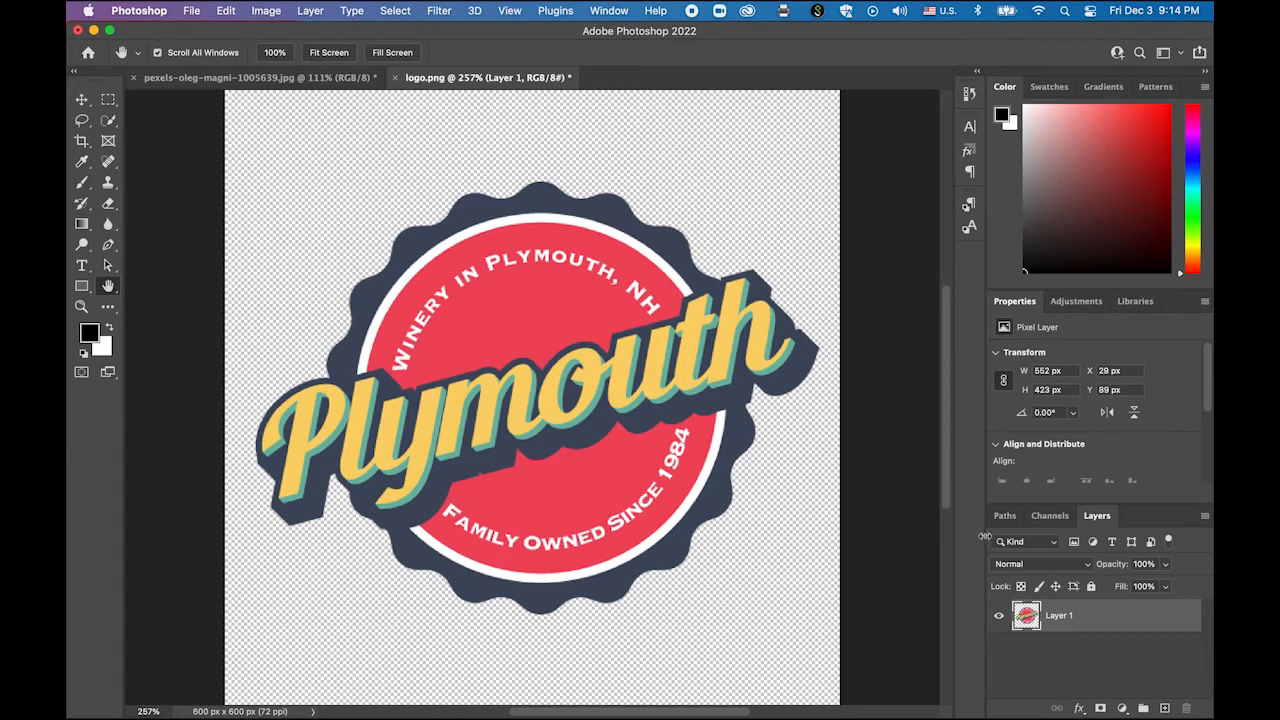
pyautogui.click(1080, 708)
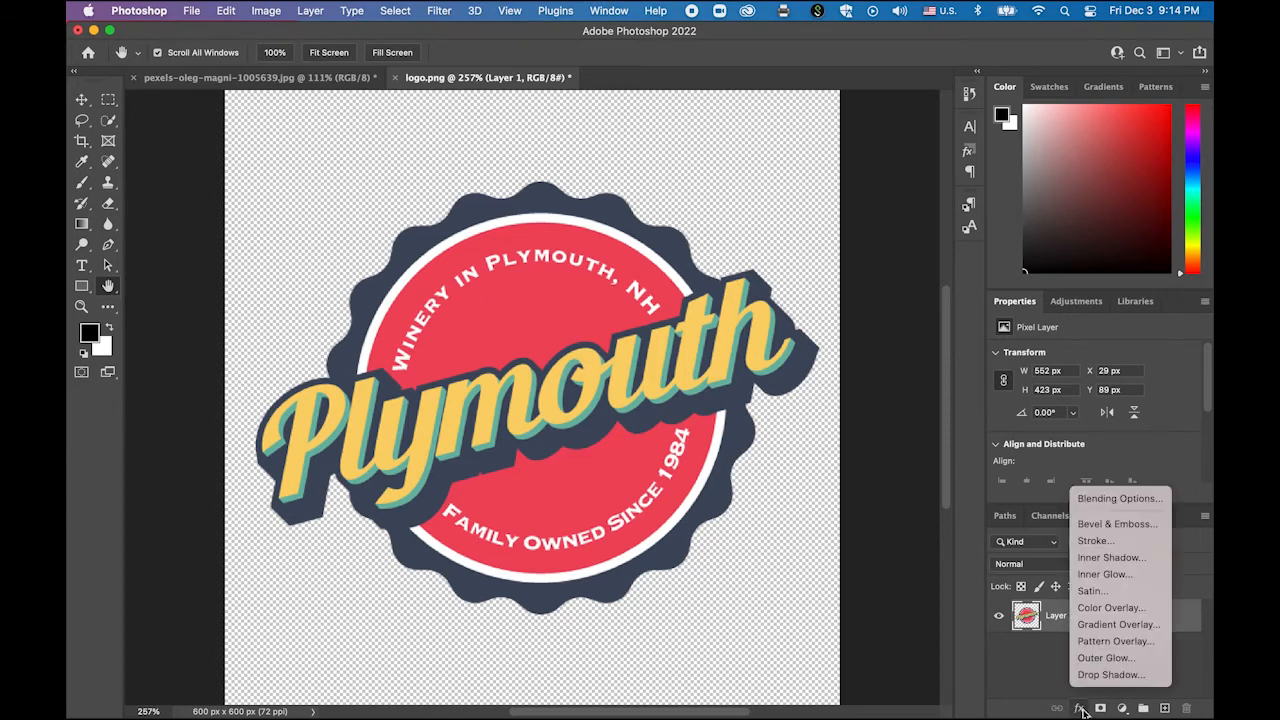
pyautogui.click(1154, 527)
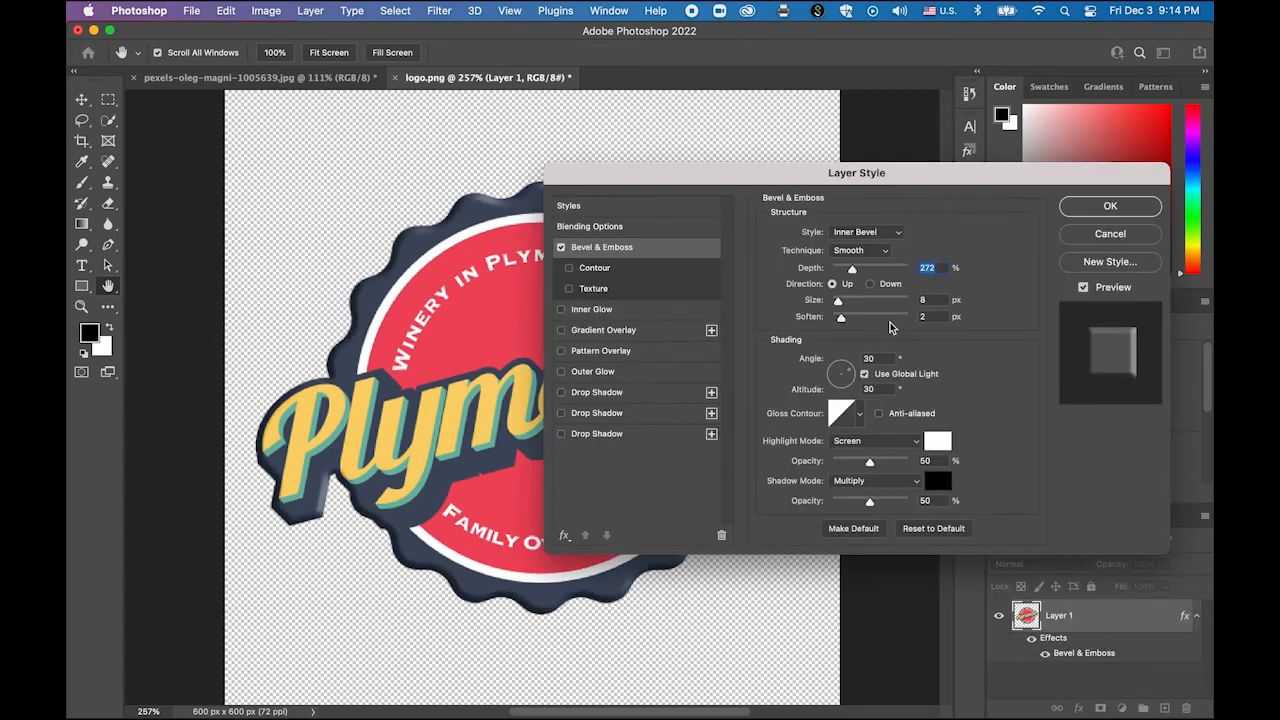
pyautogui.moveTo(690, 180); pyautogui.dragTo(881, 230)
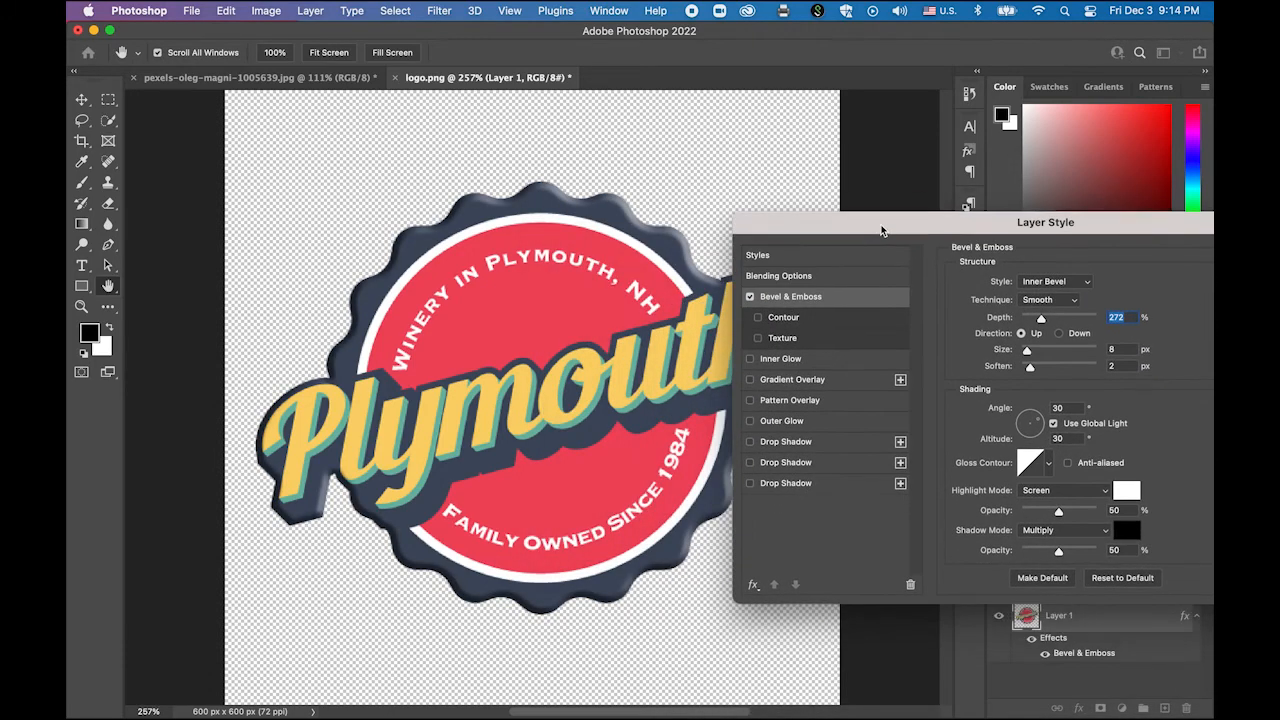
# Step: Add a Drop Shadow to the logo with the global light angle set to 125°, and apply the layer styles
pyautogui.click(800, 447)
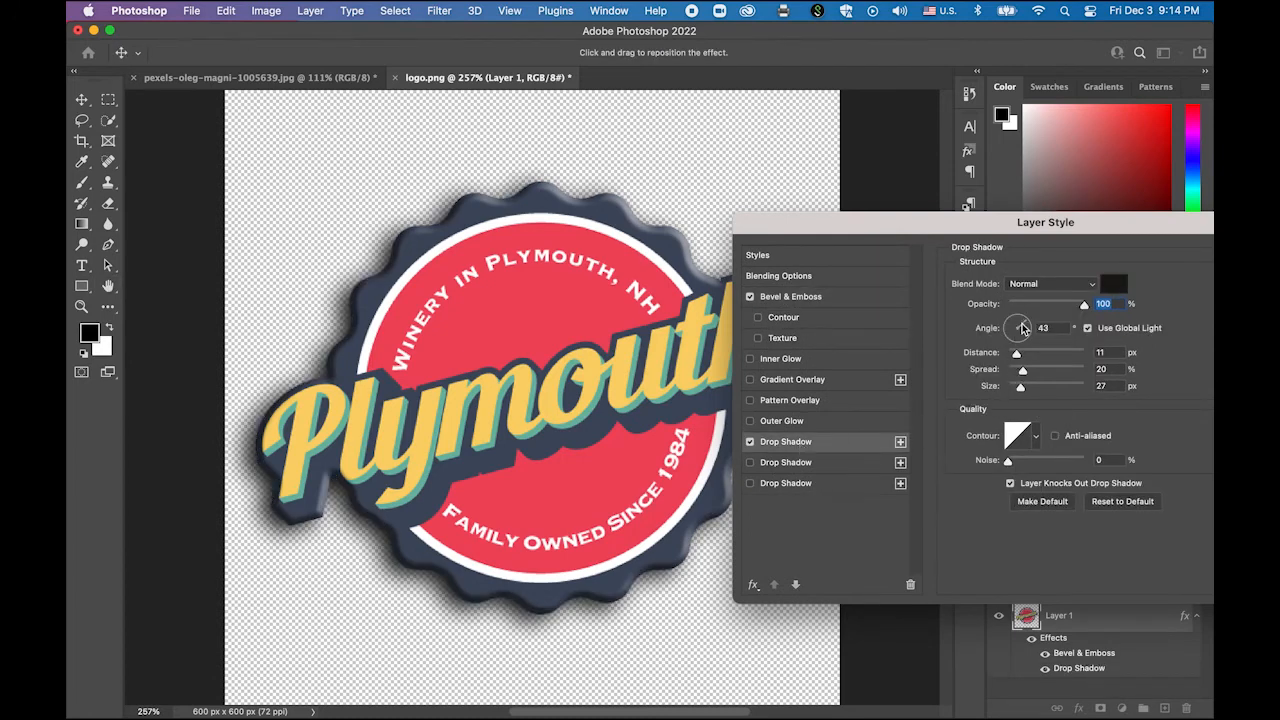
pyautogui.moveTo(1022, 325); pyautogui.dragTo(1014, 323)
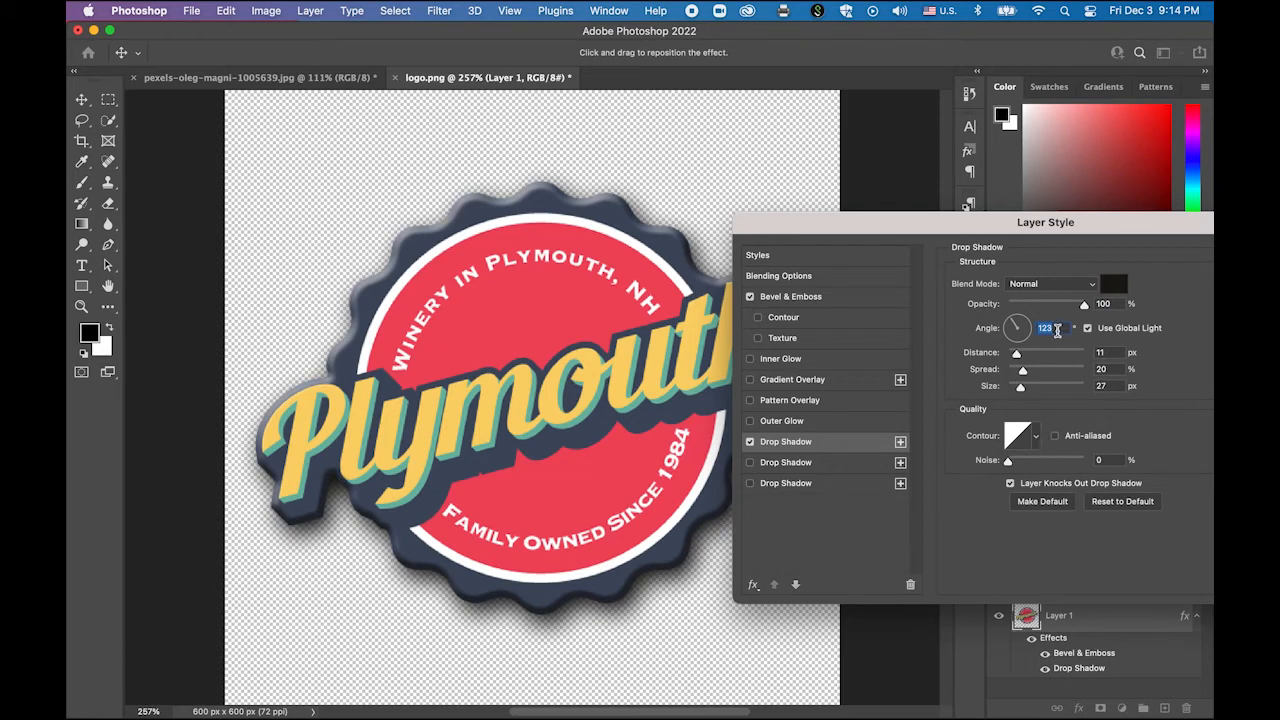
pyautogui.write('125')
pyautogui.moveTo(942, 222); pyautogui.dragTo(864, 154)
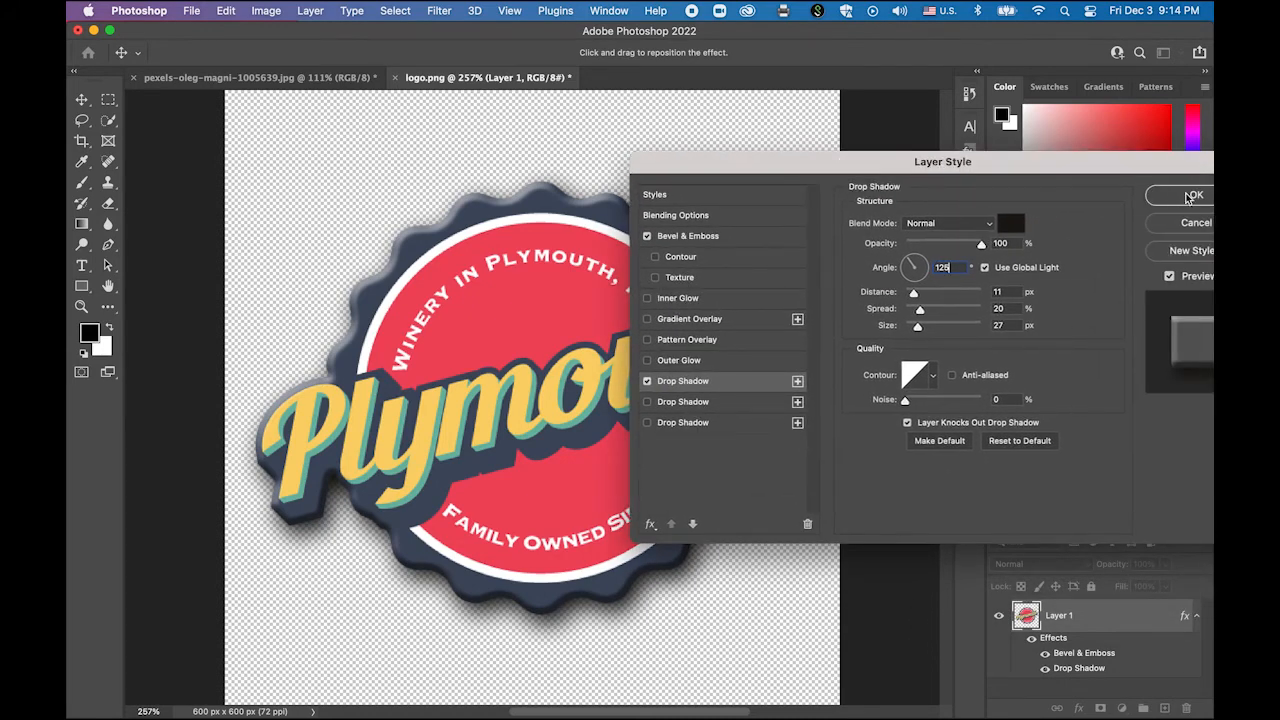
pyautogui.click(1189, 197)
pyautogui.press('h')
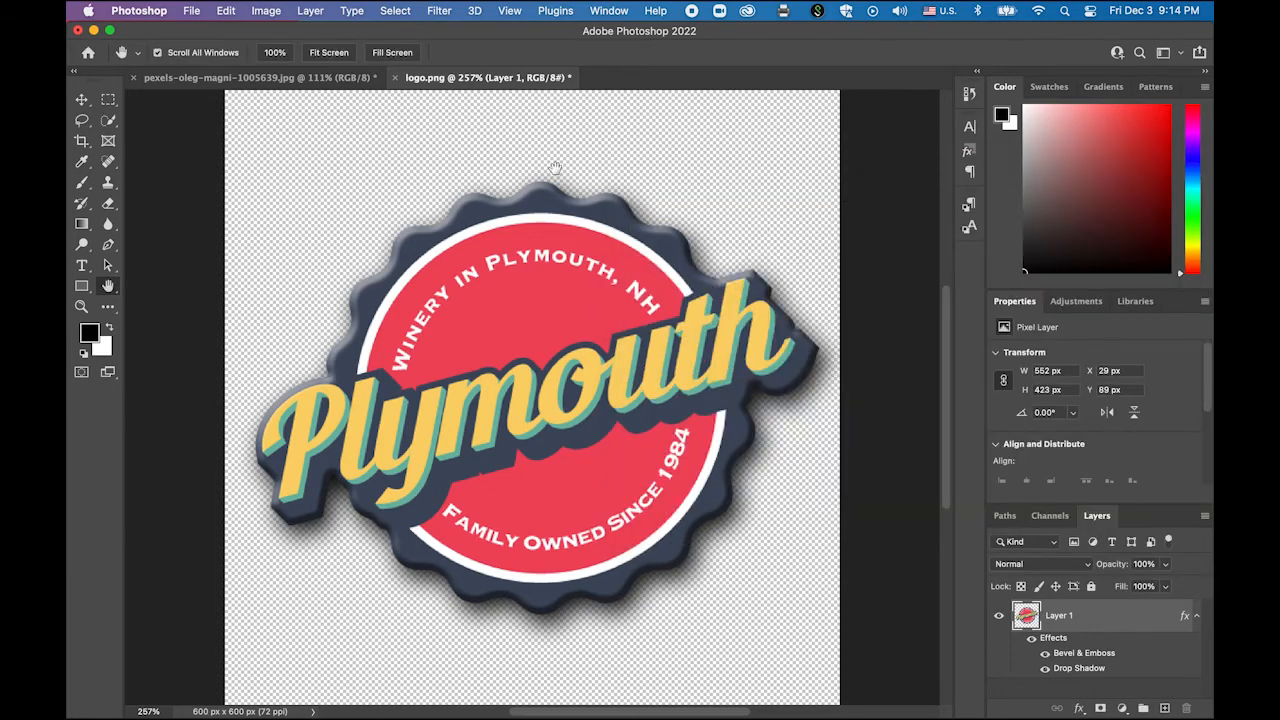
pyautogui.click(199, 10)
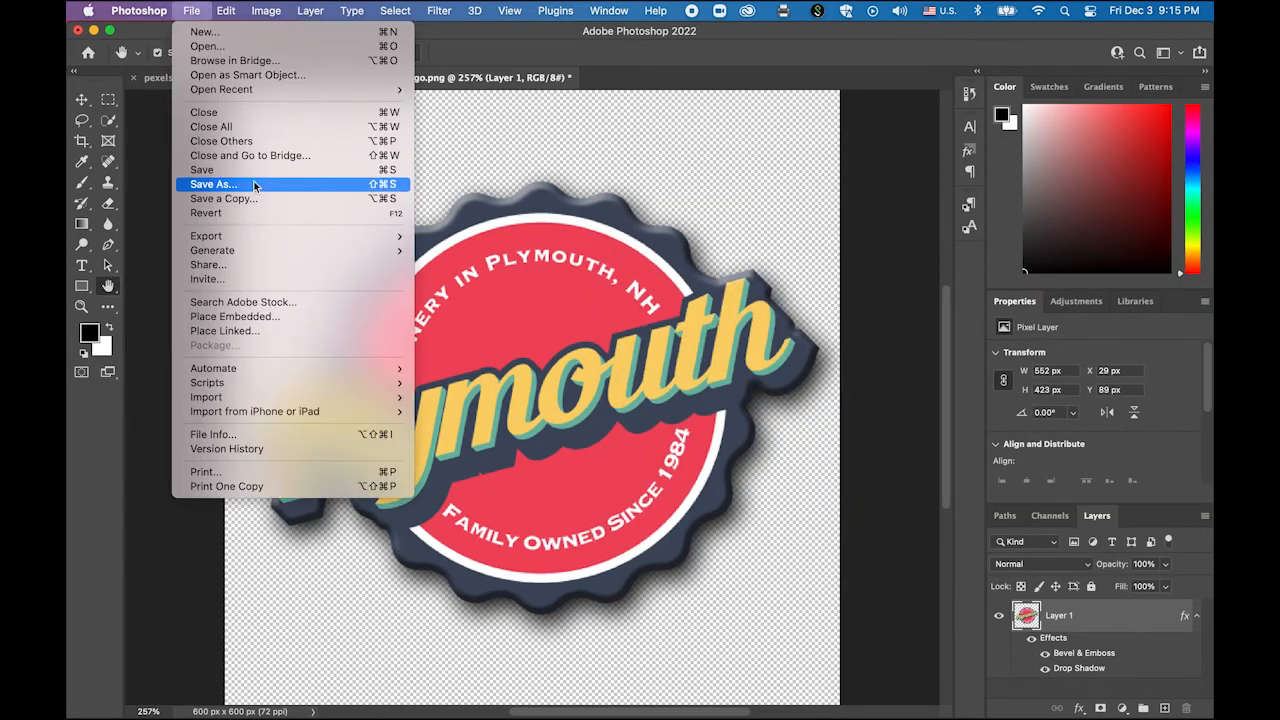
pyautogui.click(254, 184)
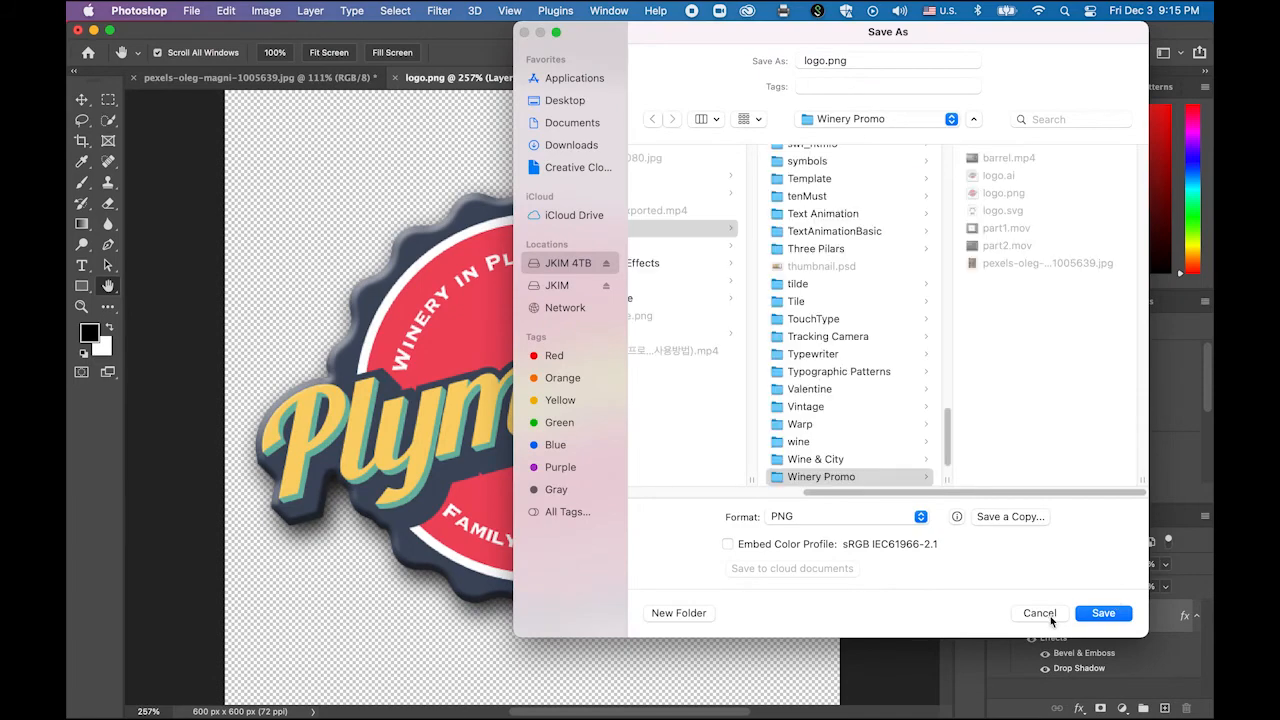
pyautogui.click(1103, 613)
# Step: Set up a Save for Web export of the styled logo in PNG-24 format
pyautogui.click(191, 10)
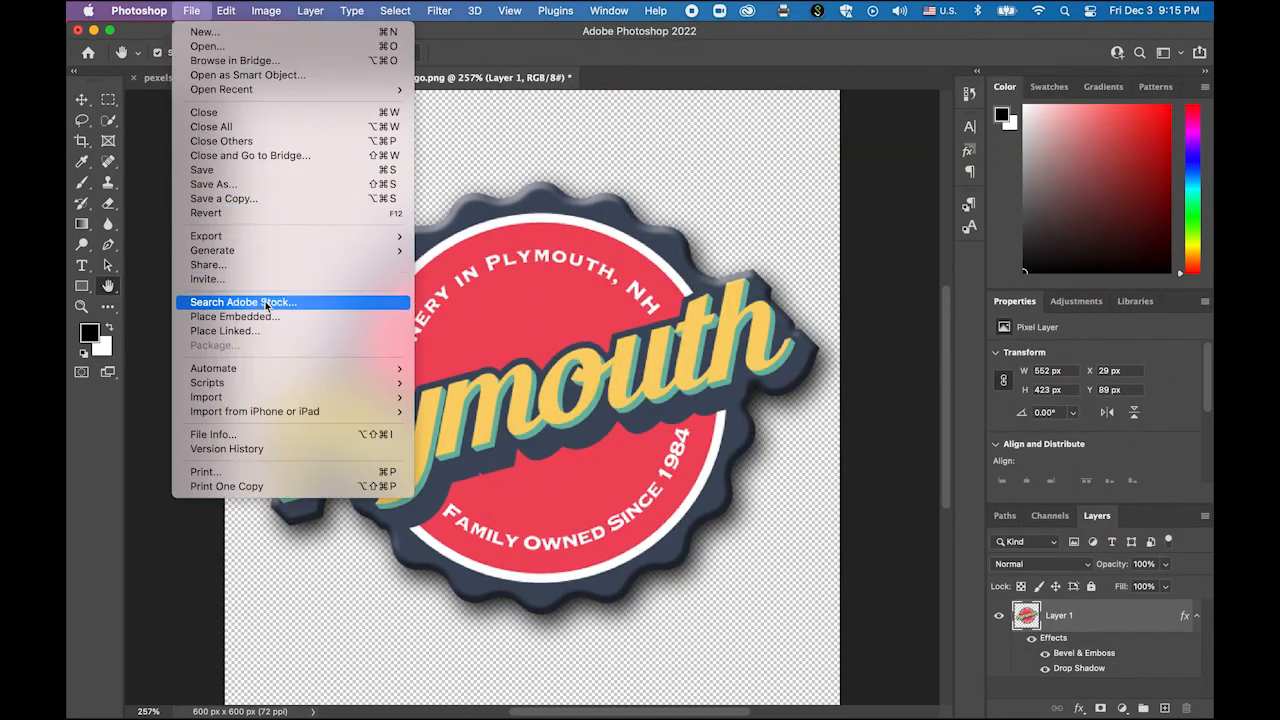
pyautogui.moveTo(252, 240)
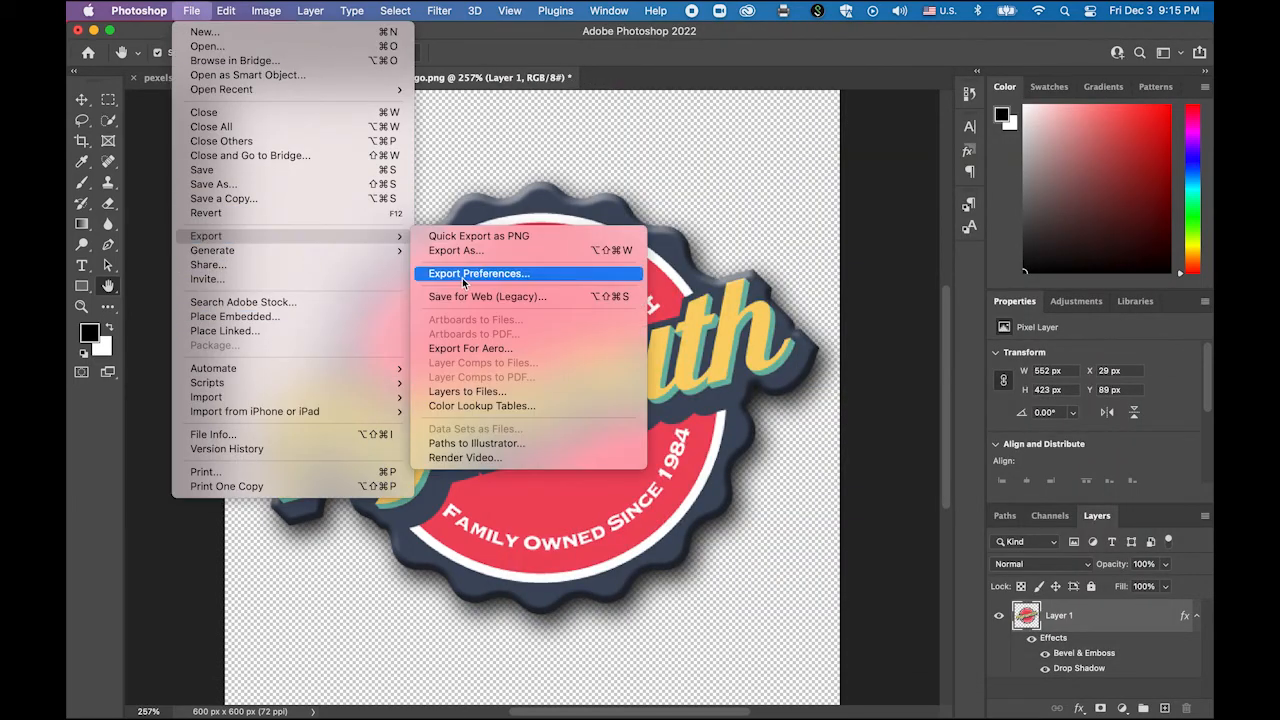
pyautogui.click(505, 299)
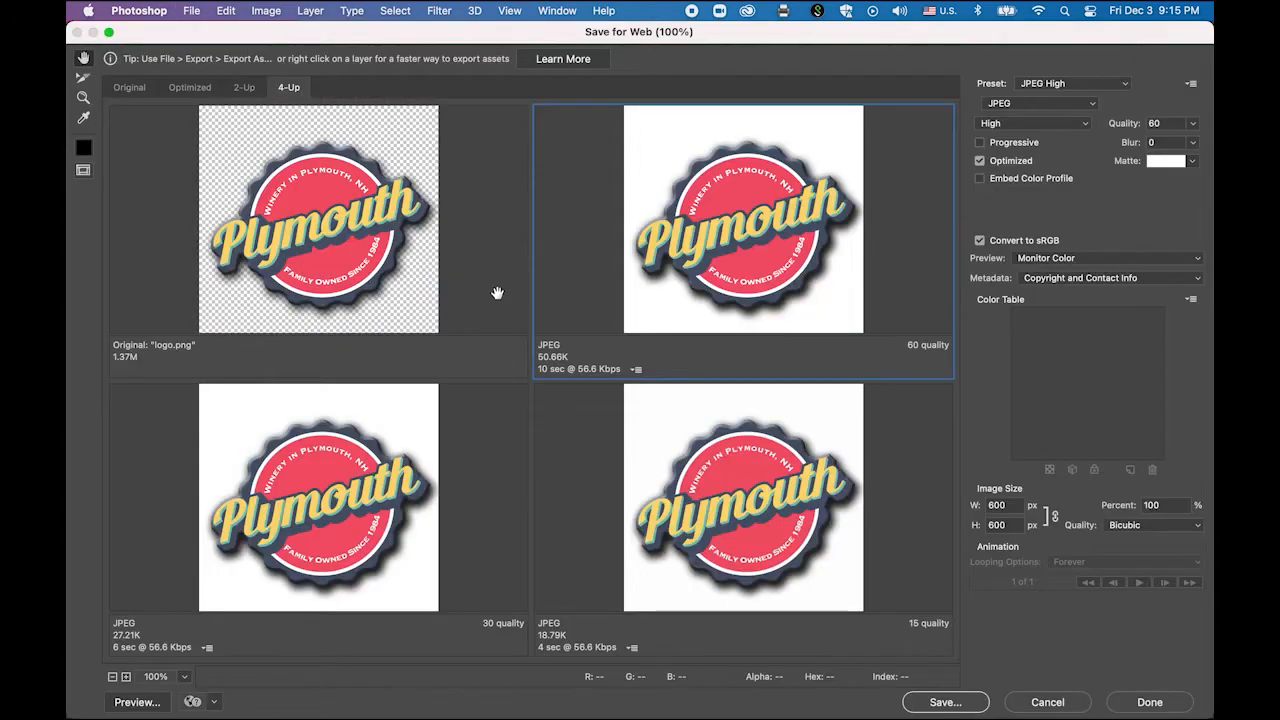
pyautogui.click(1033, 104)
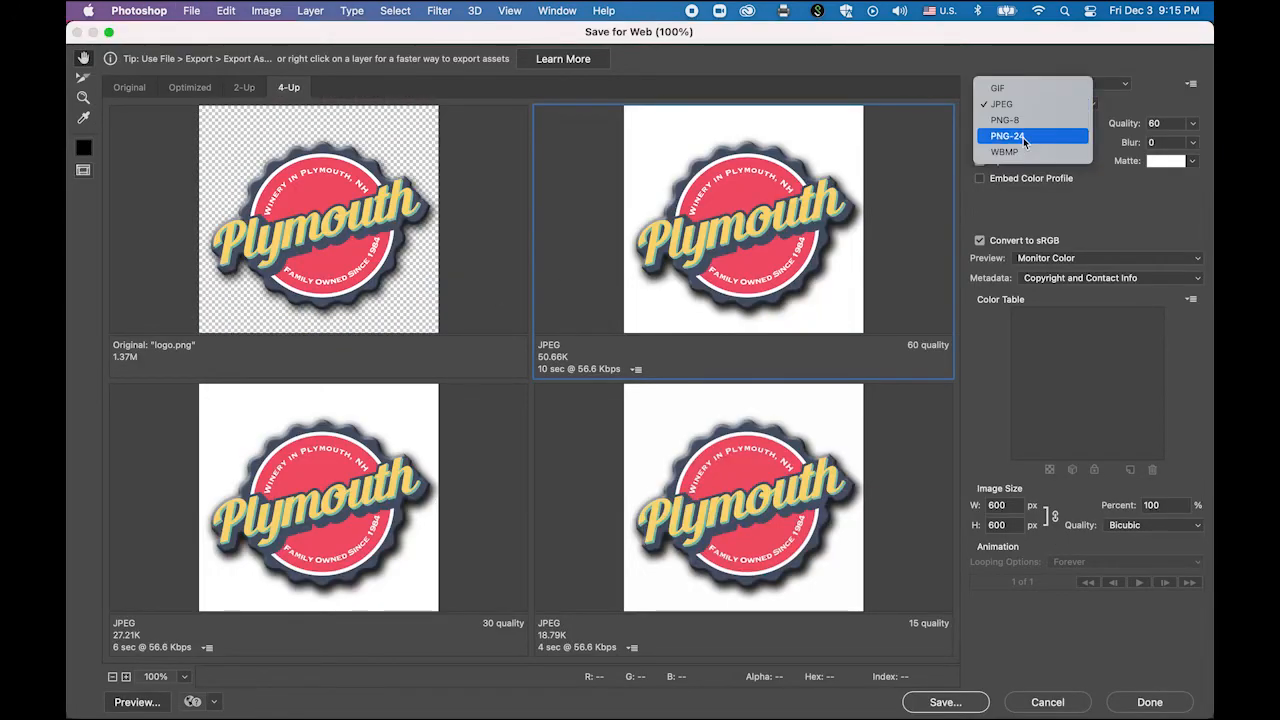
pyautogui.click(1005, 132)
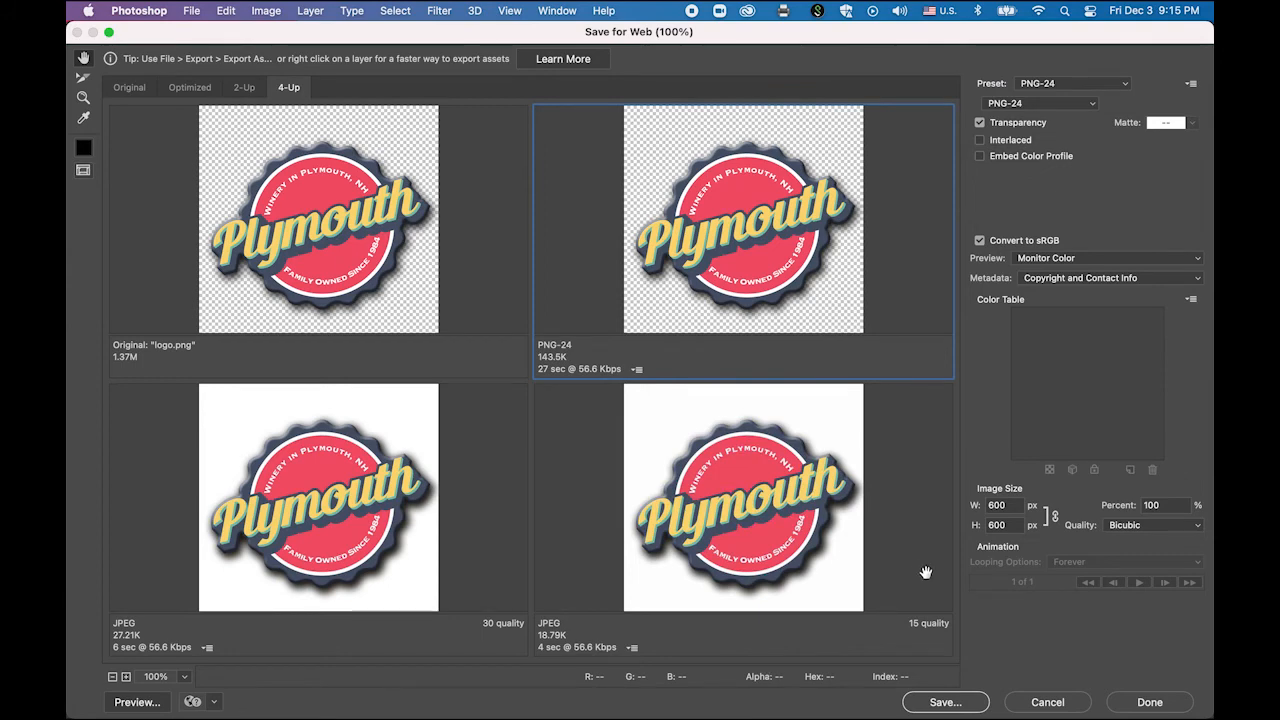
# Step: Save the optimized logo as logo_pr.png in the Winery Promo folder
pyautogui.click(948, 703)
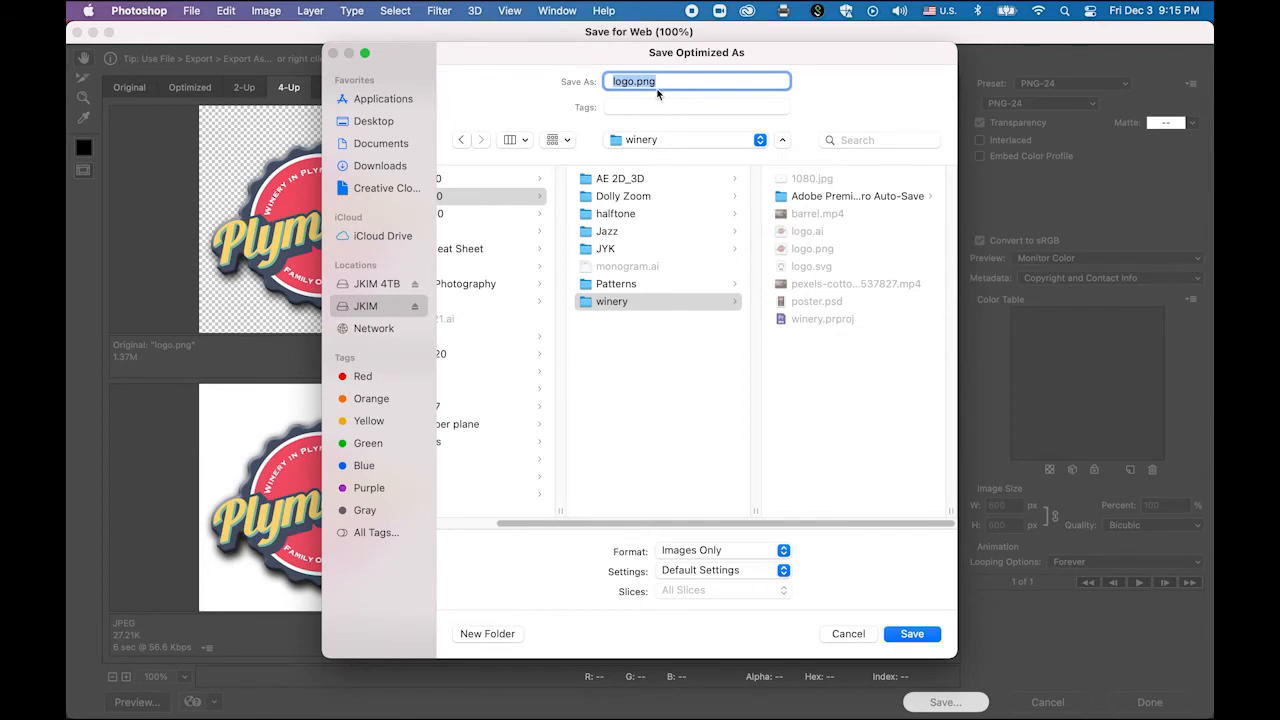
pyautogui.click(634, 84)
pyautogui.write('_pr')
pyautogui.click(692, 142)
pyautogui.click(677, 236)
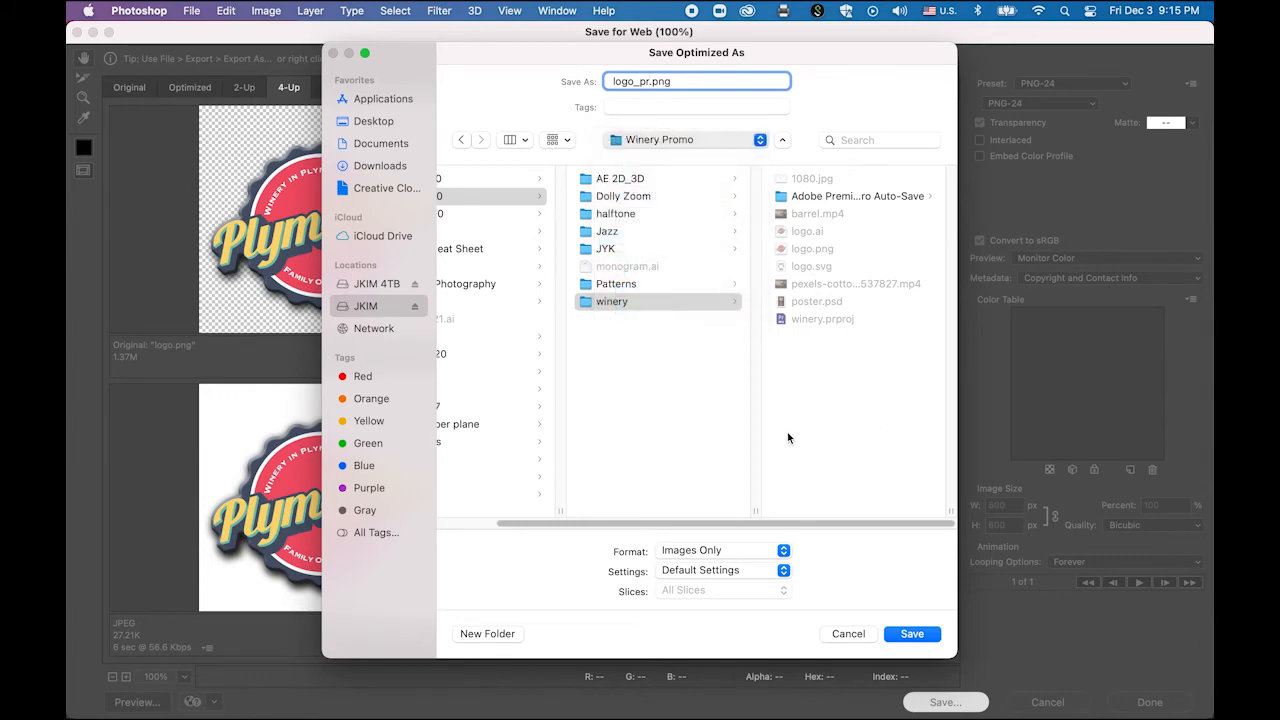
pyautogui.click(912, 634)
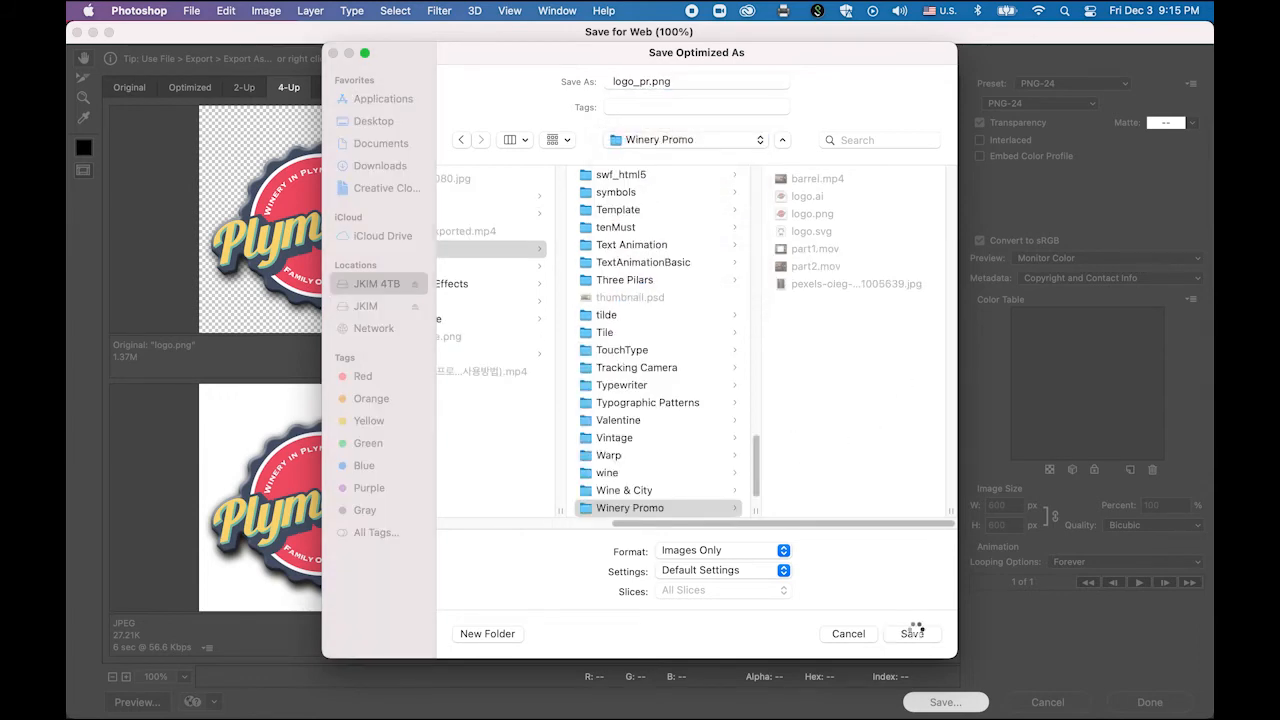
# Step: Switch to Premiere Pro and start a new project named promovideo
pyautogui.moveTo(200, 712)
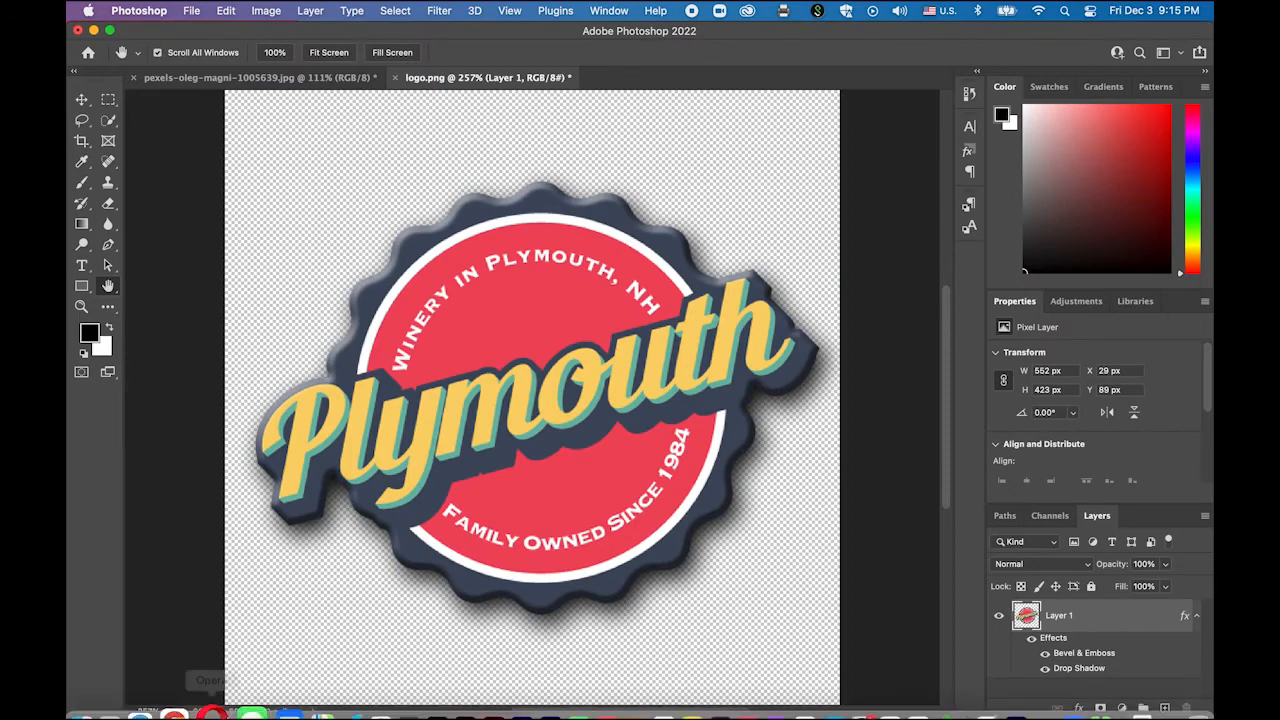
pyautogui.click(517, 690)
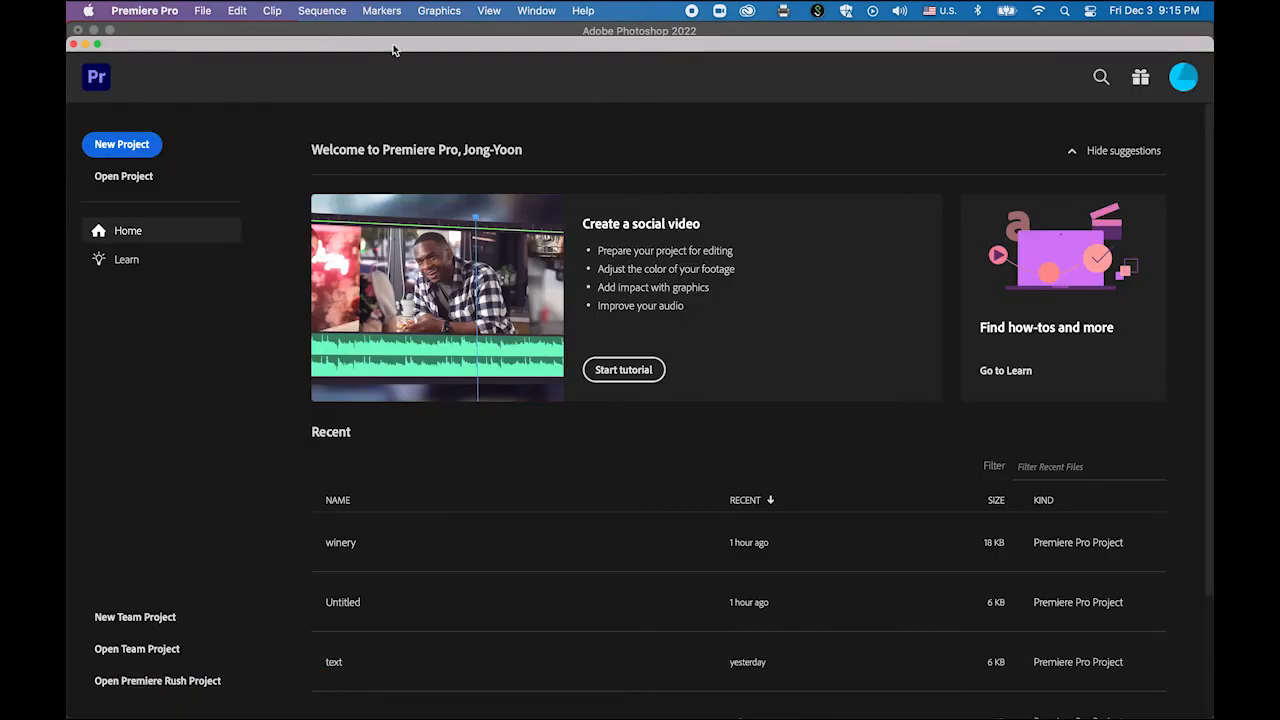
pyautogui.moveTo(393, 50); pyautogui.dragTo(397, 40)
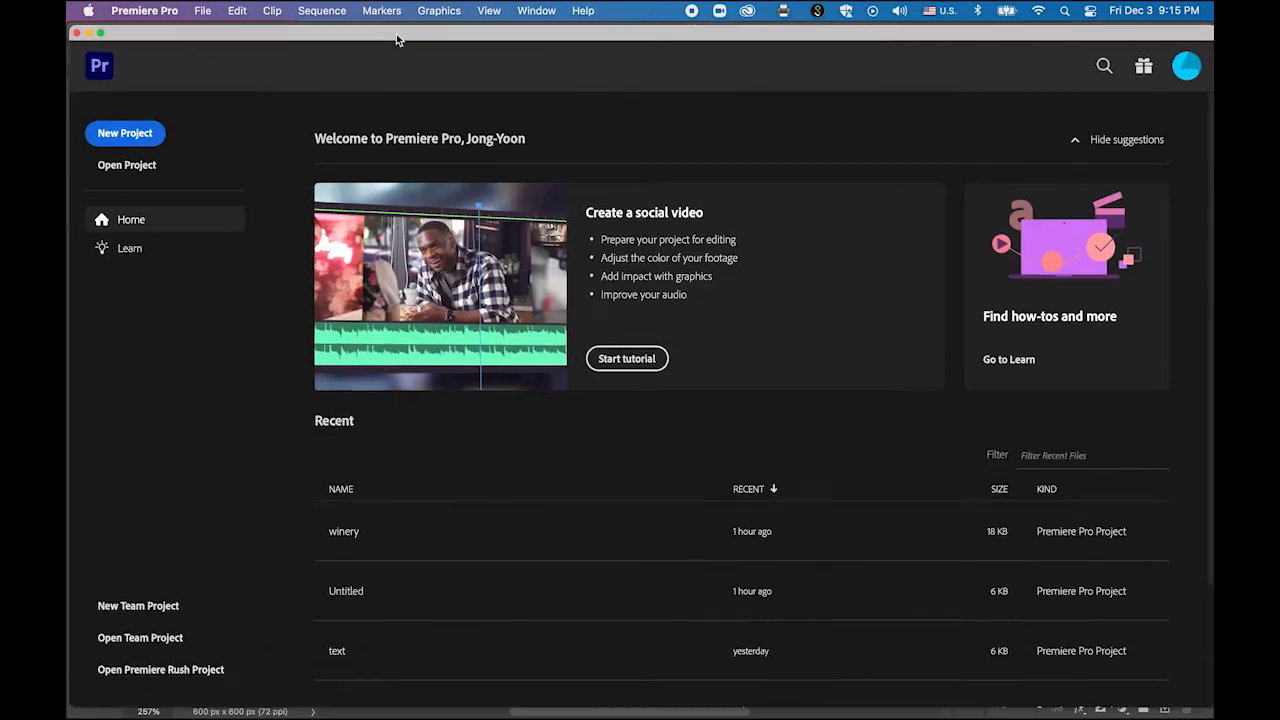
pyautogui.click(134, 137)
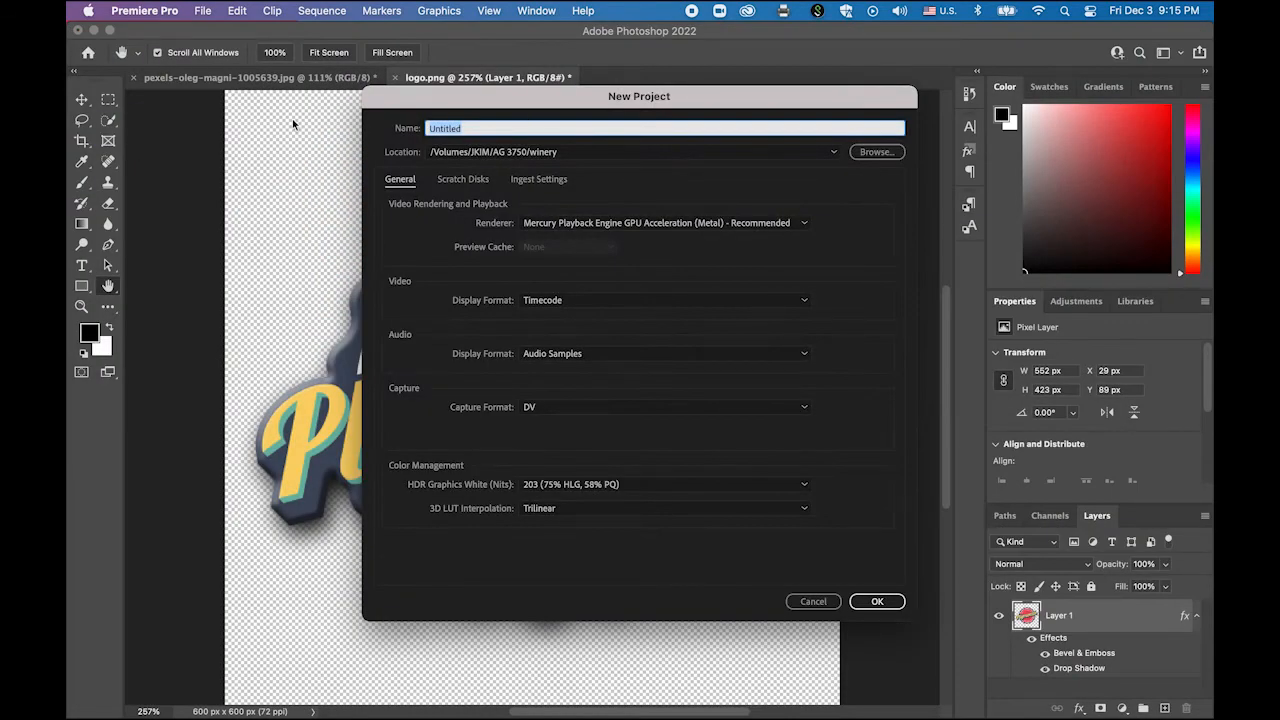
pyautogui.write('promovideo')
# Step: Set the new project's location to the Winery Promo folder and create the project
pyautogui.click(878, 151)
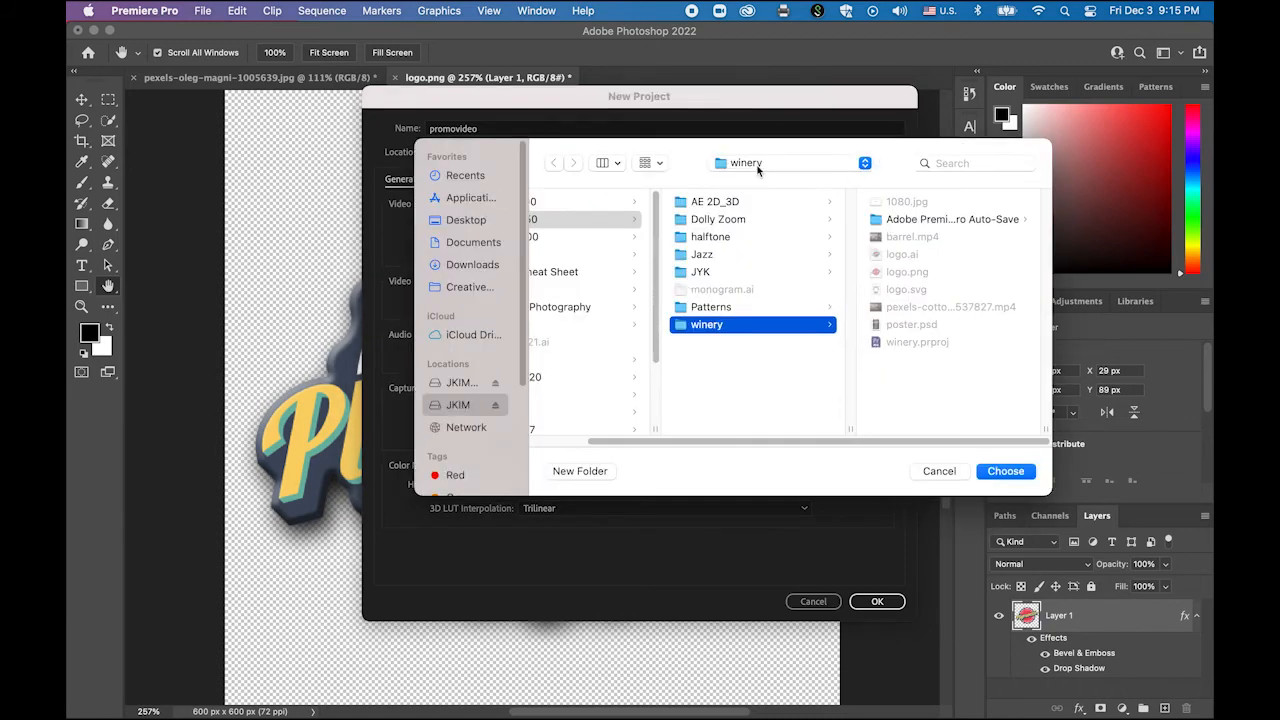
pyautogui.click(758, 170)
pyautogui.click(760, 258)
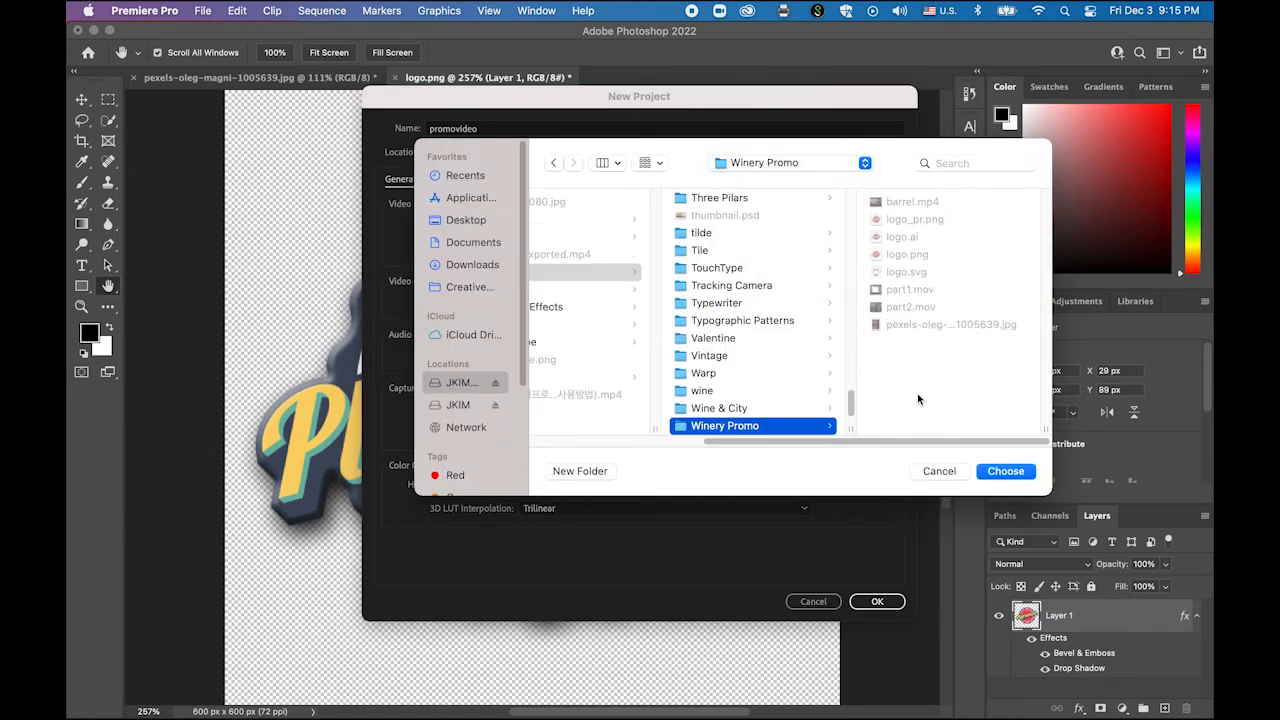
pyautogui.click(1017, 473)
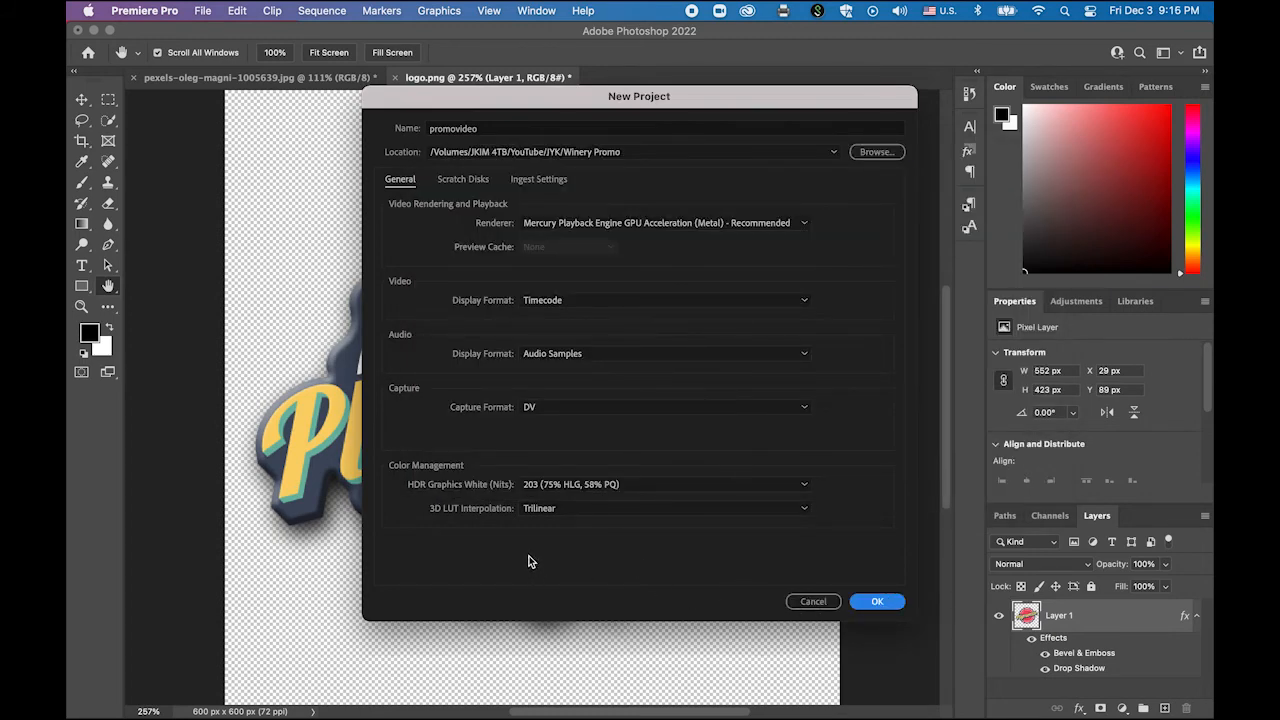
pyautogui.press('Return')
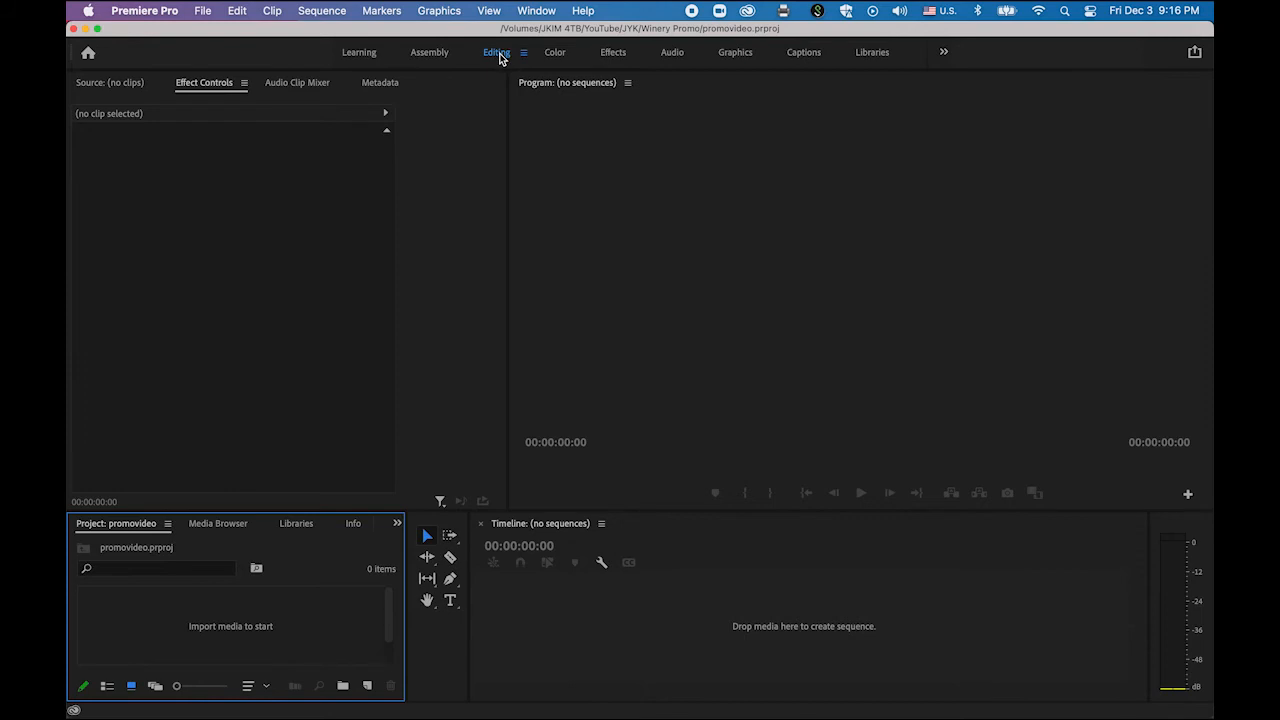
# Step: Import barrel.mp4 and logo_pr.png from the Winery Promo folder into the project
pyautogui.moveTo(129, 705)
pyautogui.click(203, 10)
pyautogui.click(274, 463)
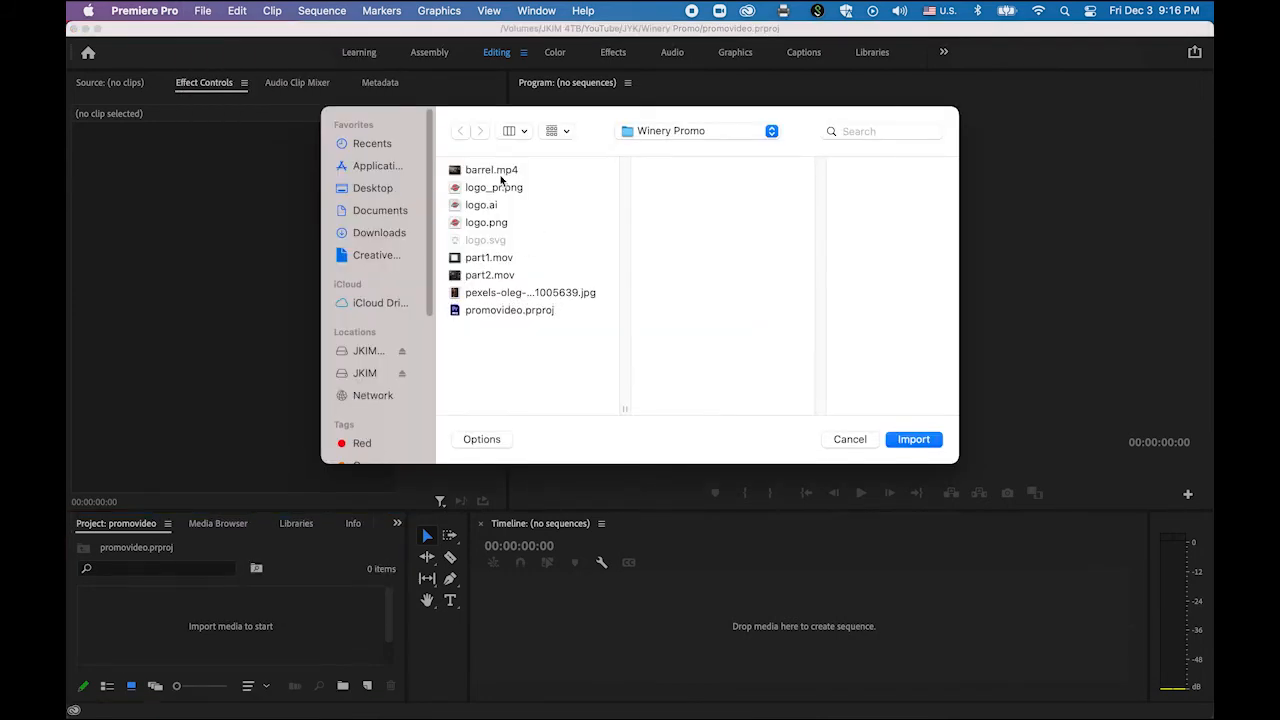
pyautogui.click(500, 169)
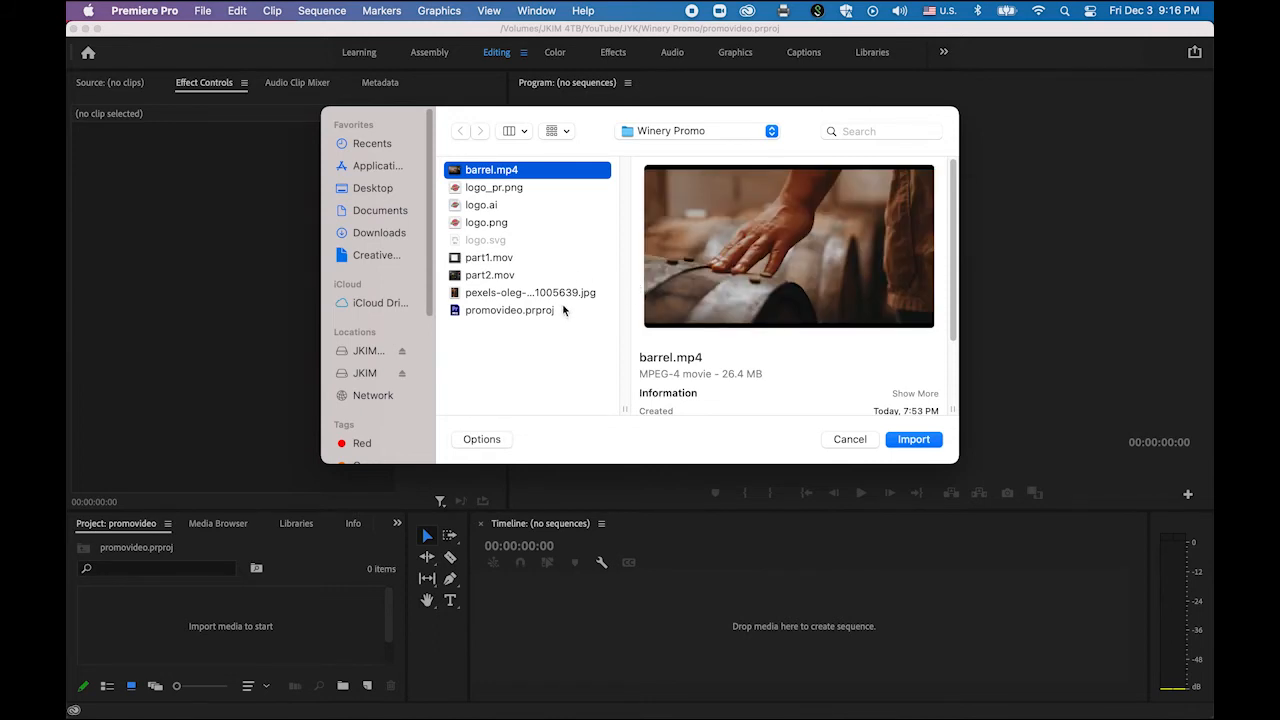
pyautogui.keyDown('shift'); pyautogui.click(517, 189); pyautogui.keyUp('shift')
pyautogui.click(905, 441)
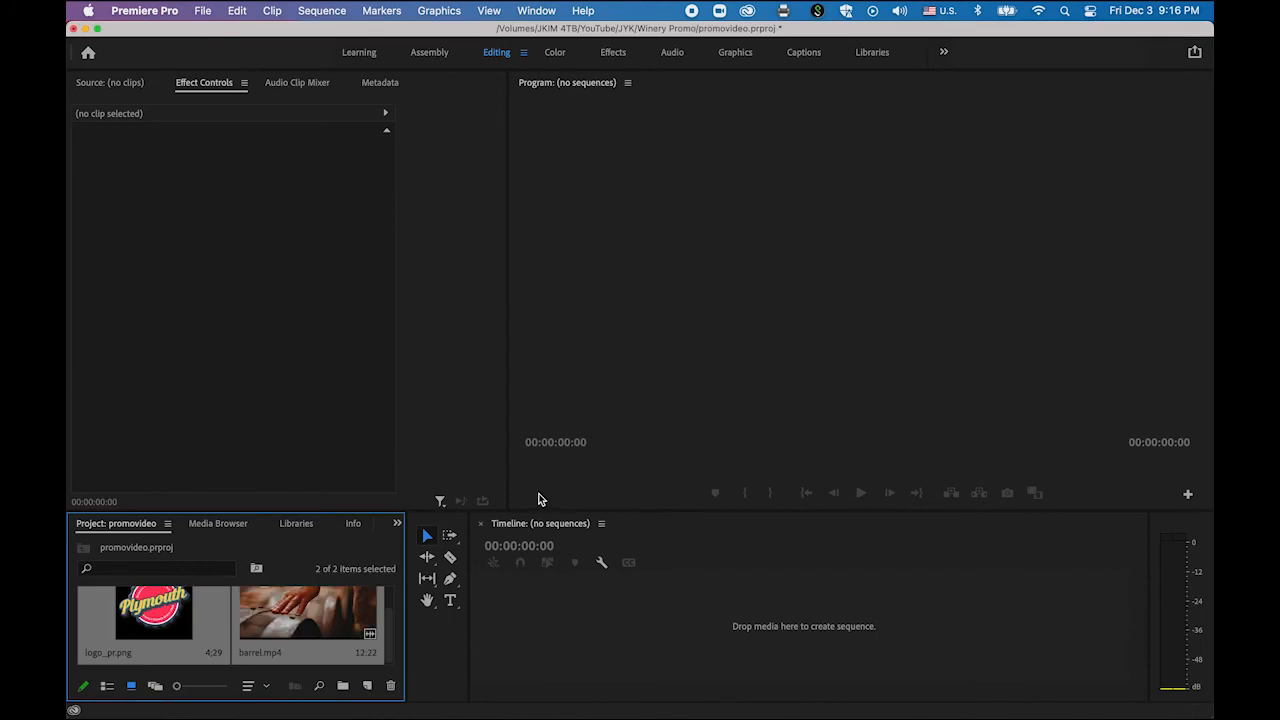
# Step: Create a sequence from barrel.mp4, preview part of it, and return the playhead to the start
pyautogui.click(313, 625)
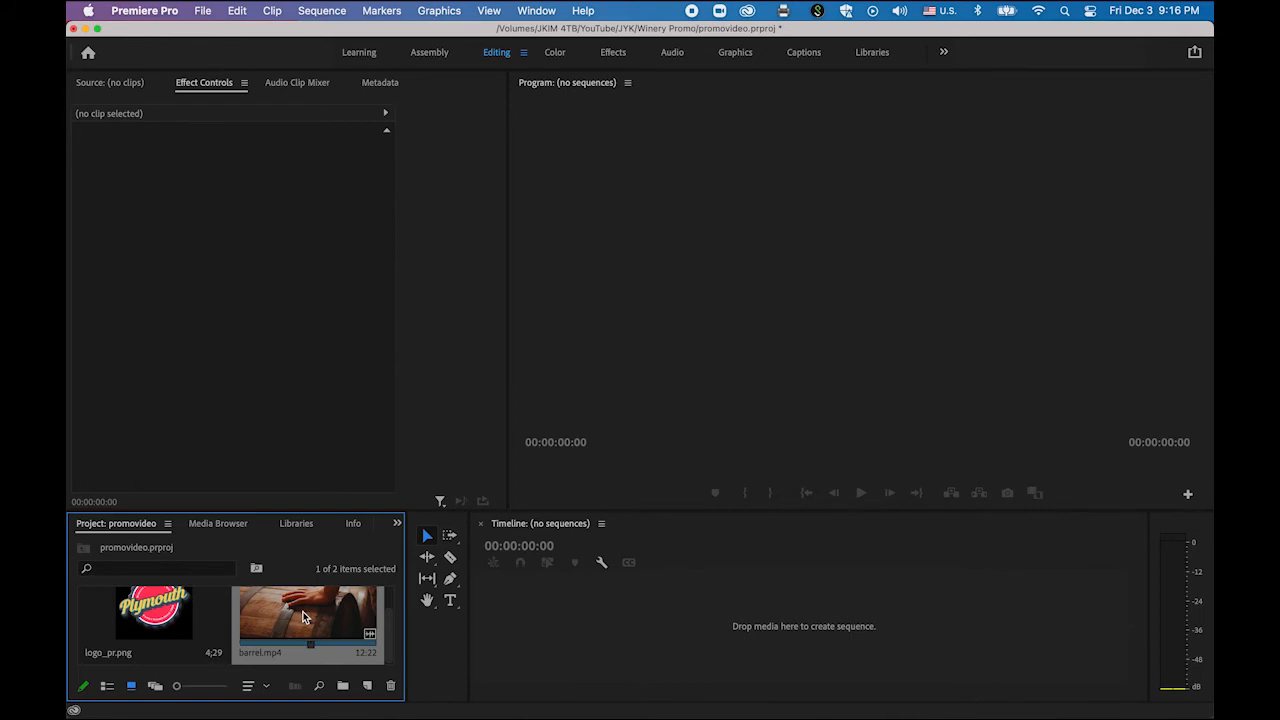
pyautogui.moveTo(303, 617); pyautogui.dragTo(622, 630)
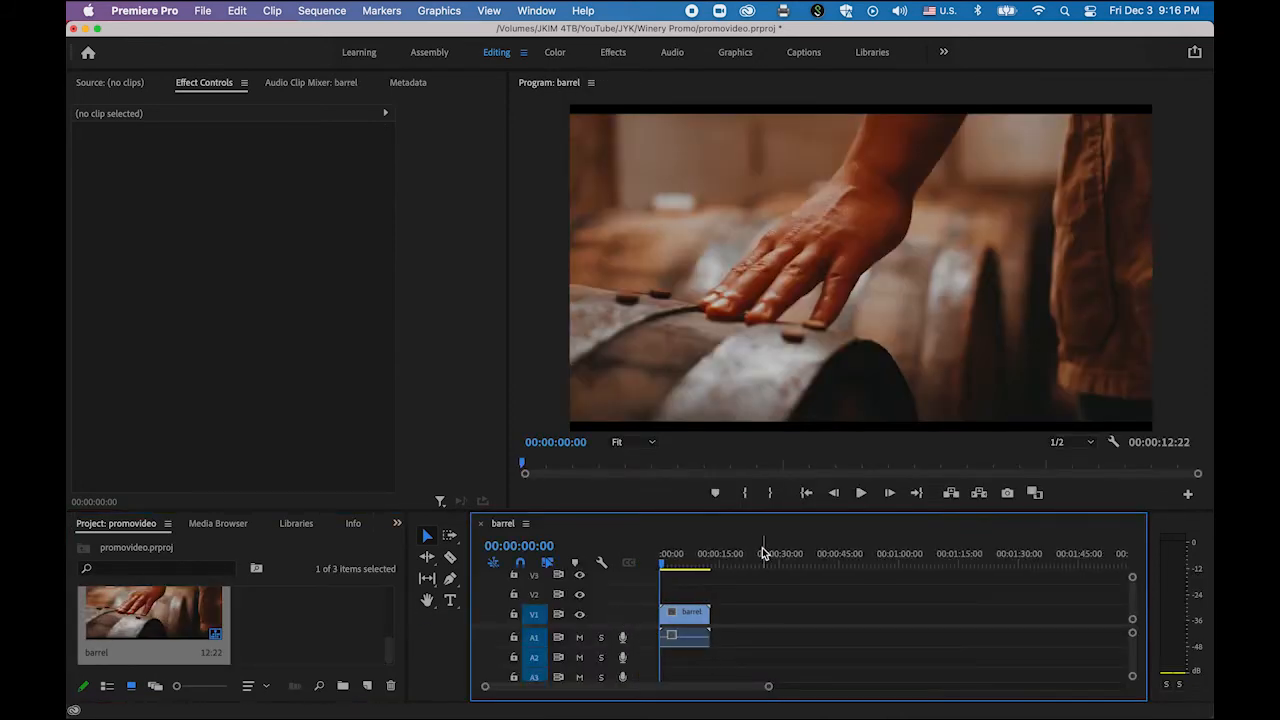
pyautogui.press('space')
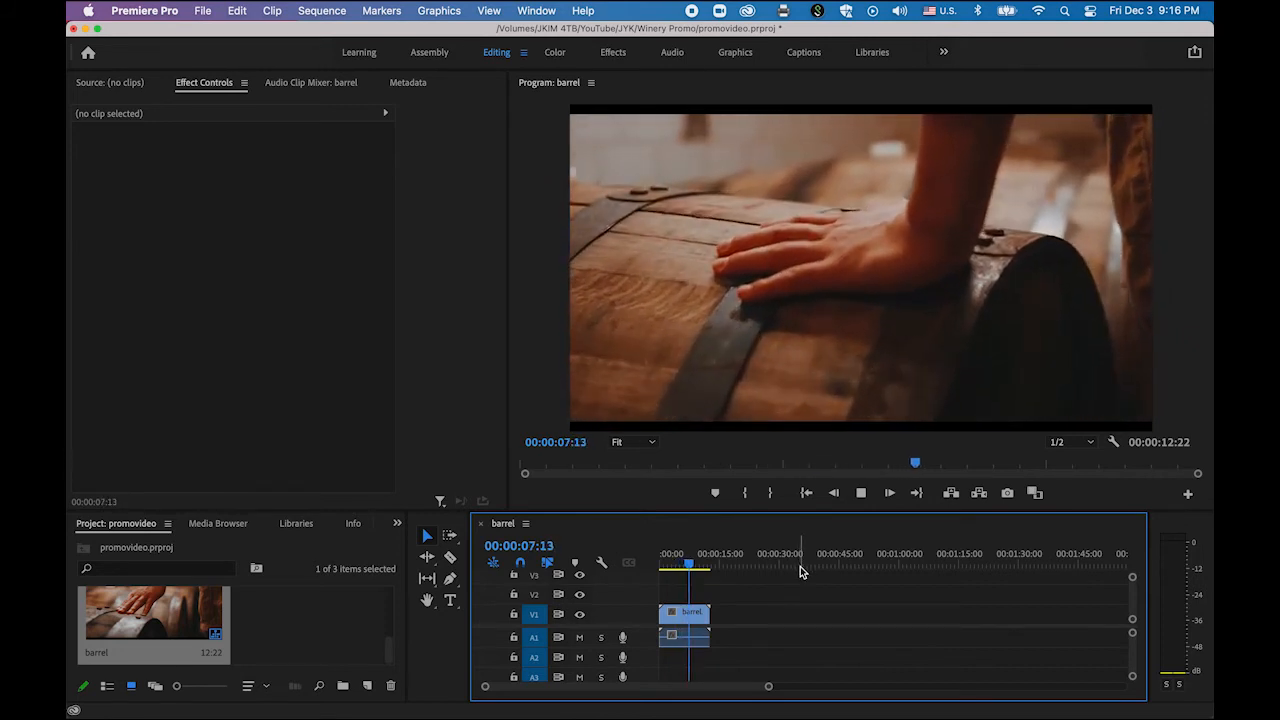
pyautogui.press('space')
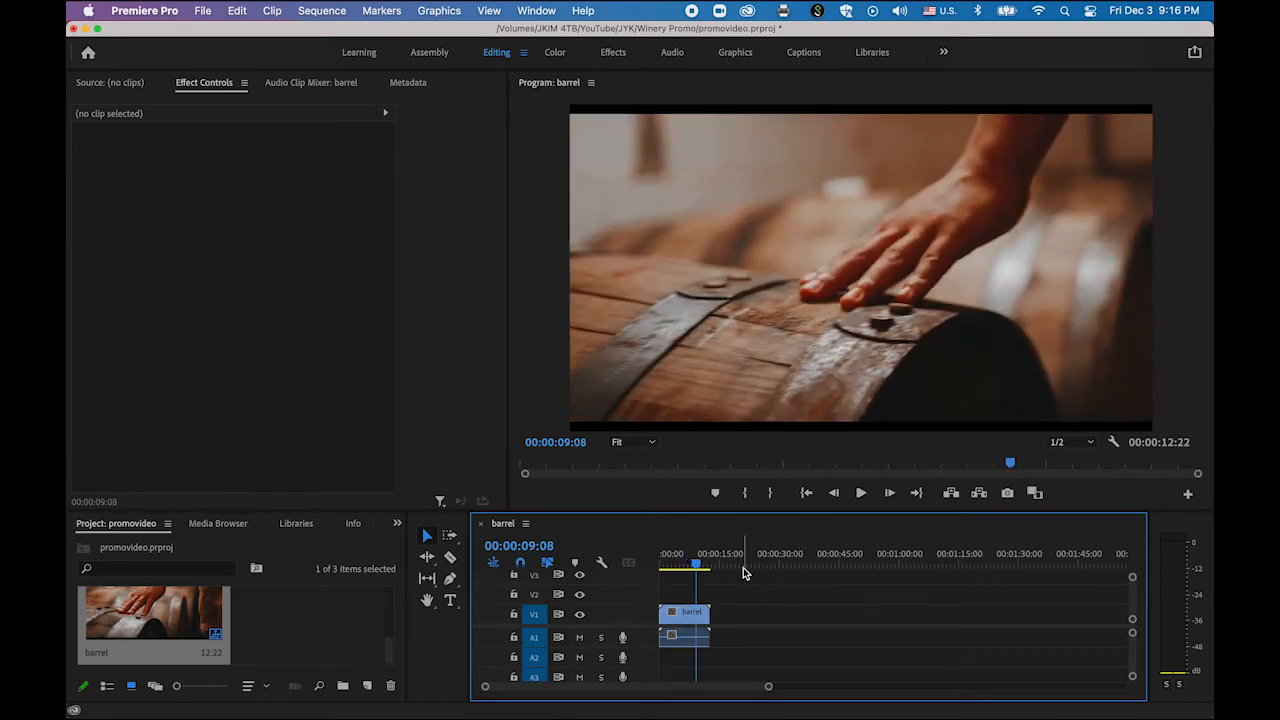
pyautogui.moveTo(766, 689); pyautogui.dragTo(680, 694)
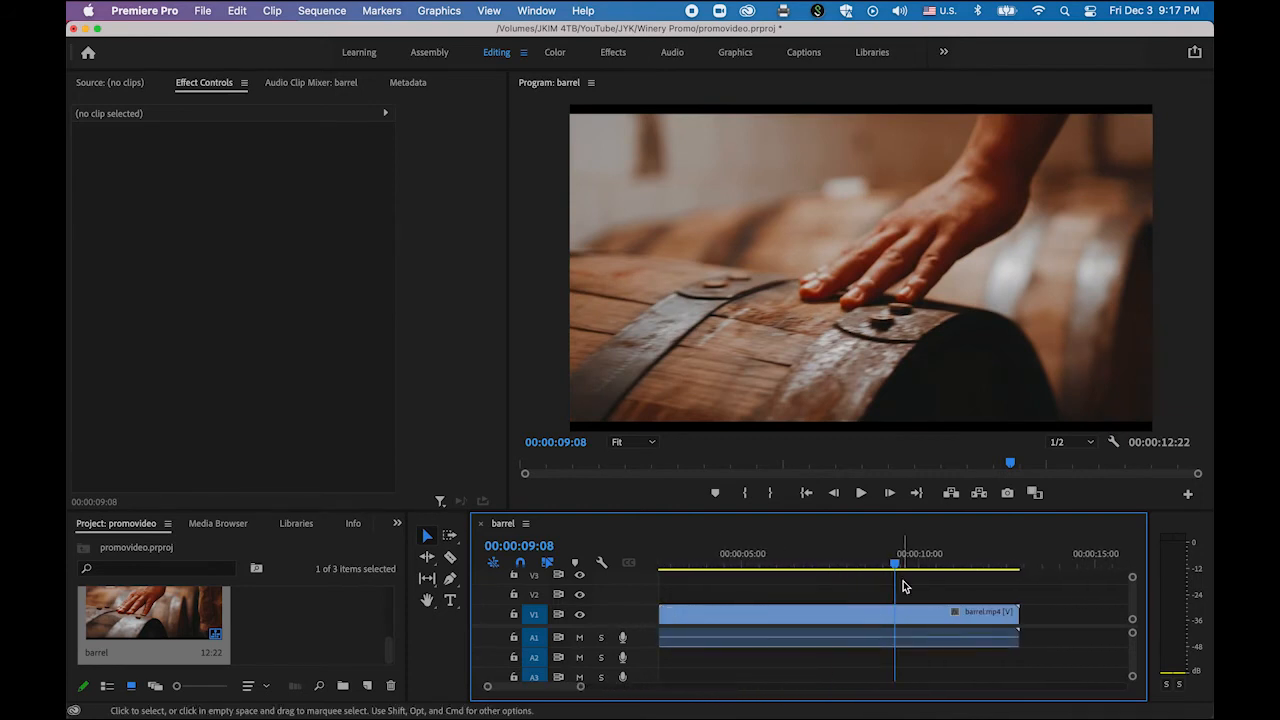
pyautogui.moveTo(895, 565); pyautogui.dragTo(493, 594)
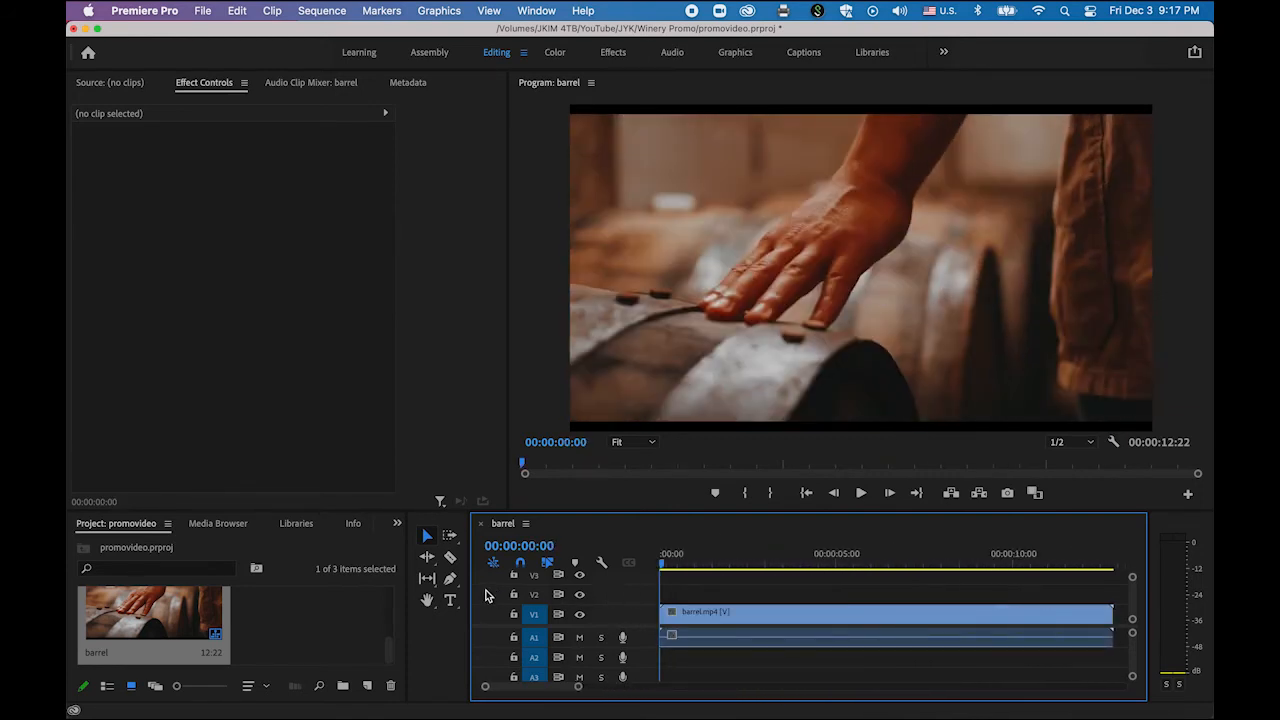
# Step: Place logo_pr.png on track V2 above the barrel clip, starting at the beginning of the sequence
pyautogui.click(390, 647)
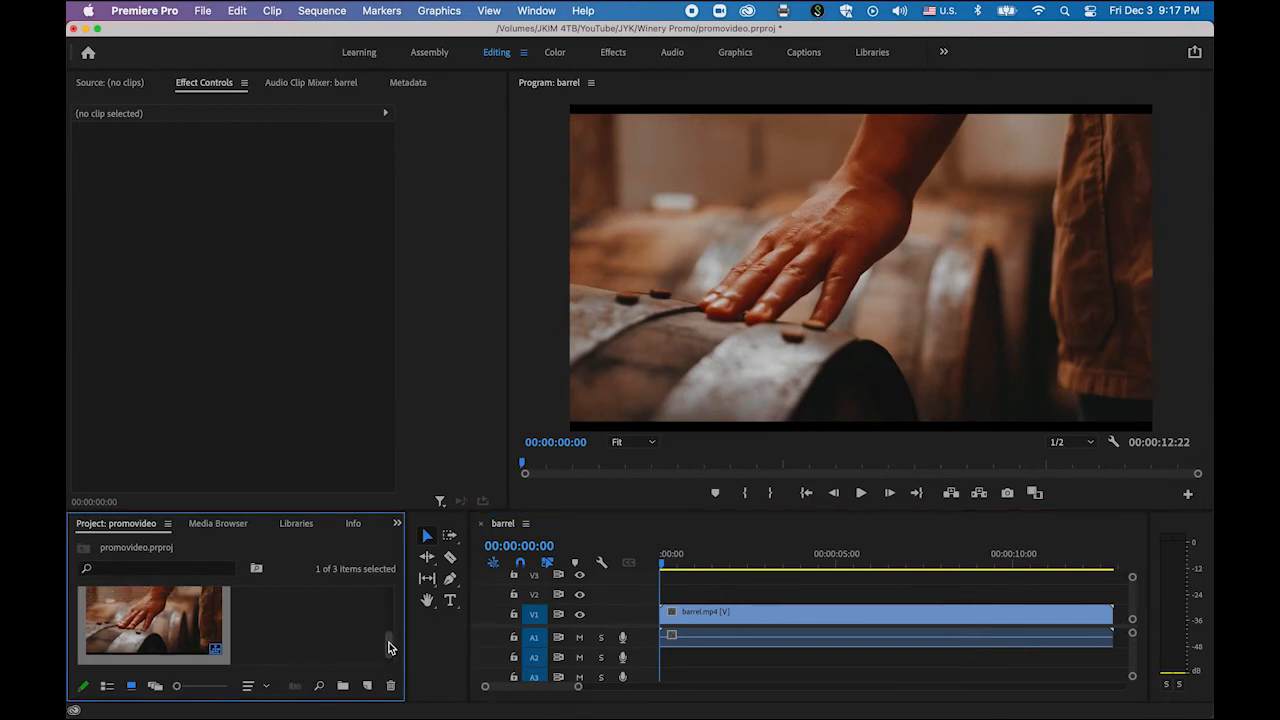
pyautogui.moveTo(390, 647); pyautogui.dragTo(391, 617)
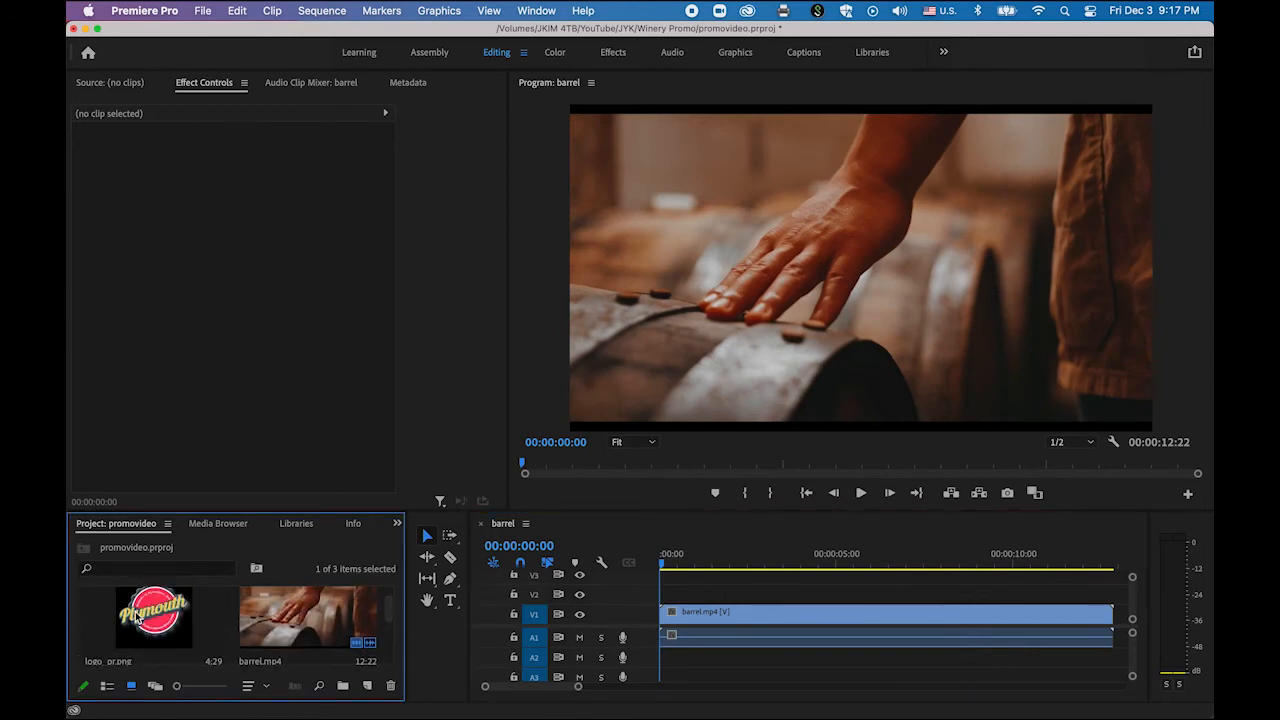
pyautogui.moveTo(137, 617); pyautogui.dragTo(656, 616)
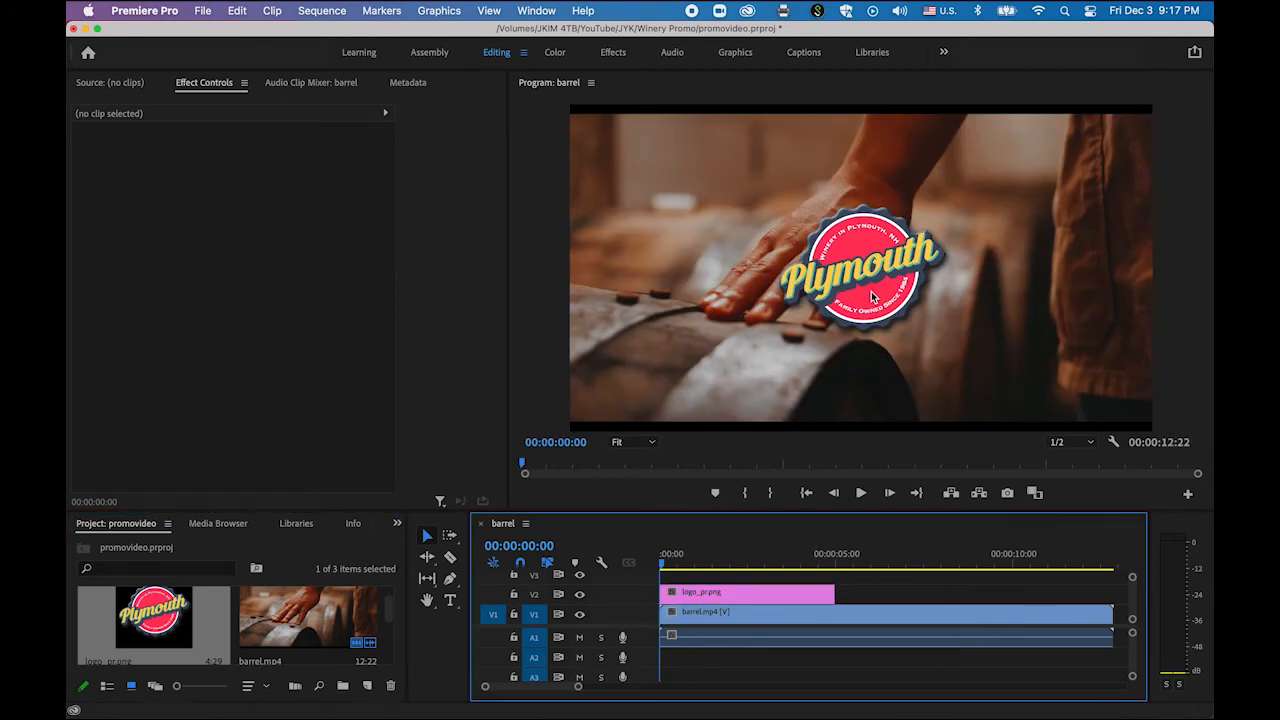
# Step: Move the logo straight up in the frame to position 960, 421.8
pyautogui.click(771, 595)
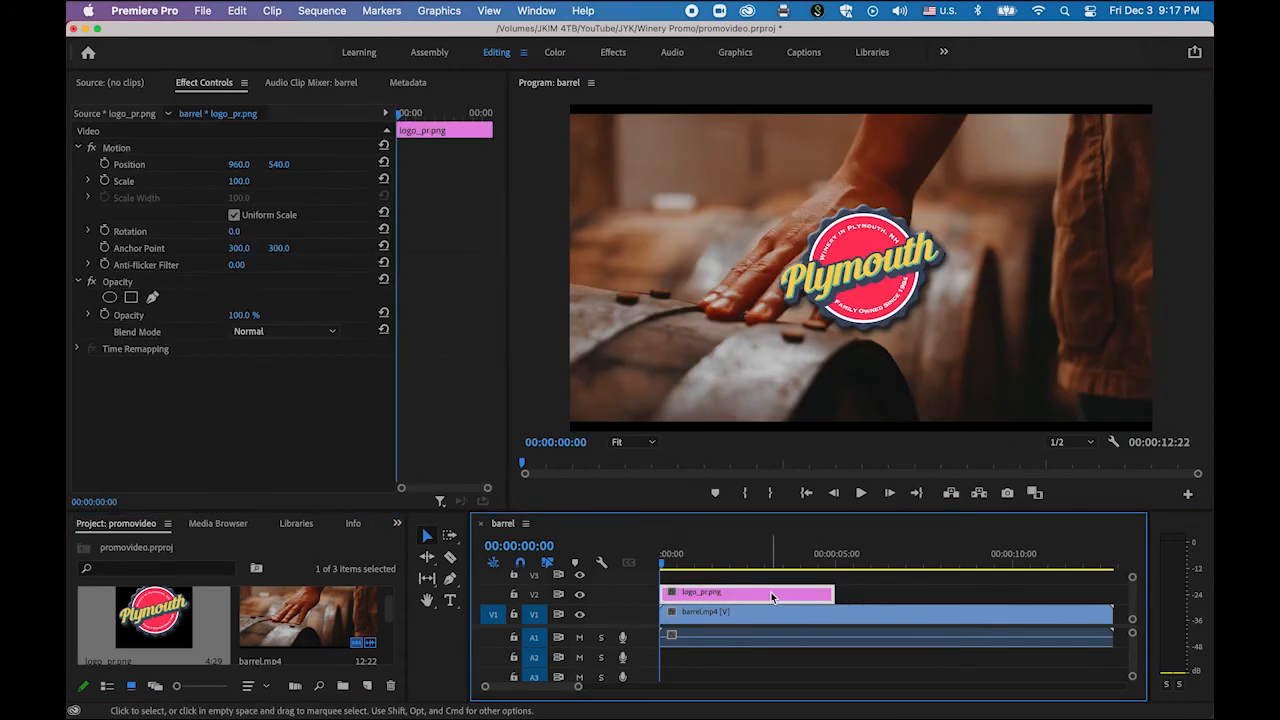
pyautogui.click(861, 300)
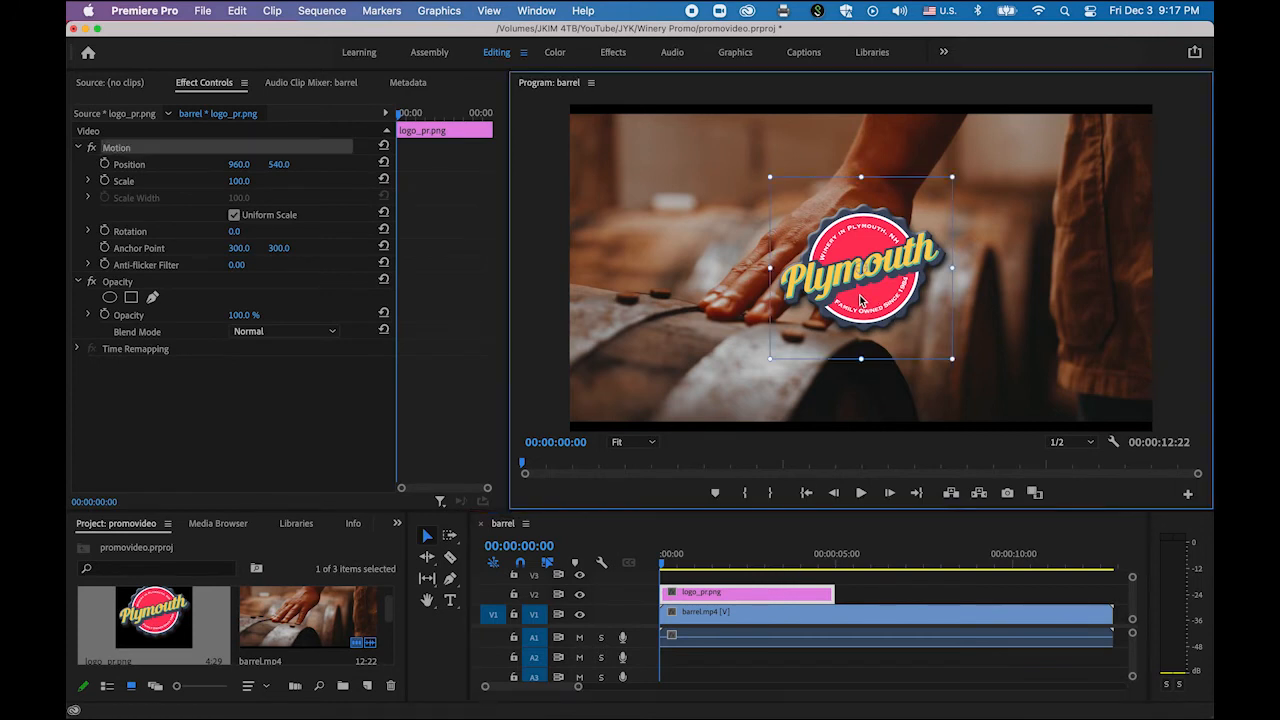
pyautogui.moveTo(877, 303); pyautogui.dragTo(876, 266)
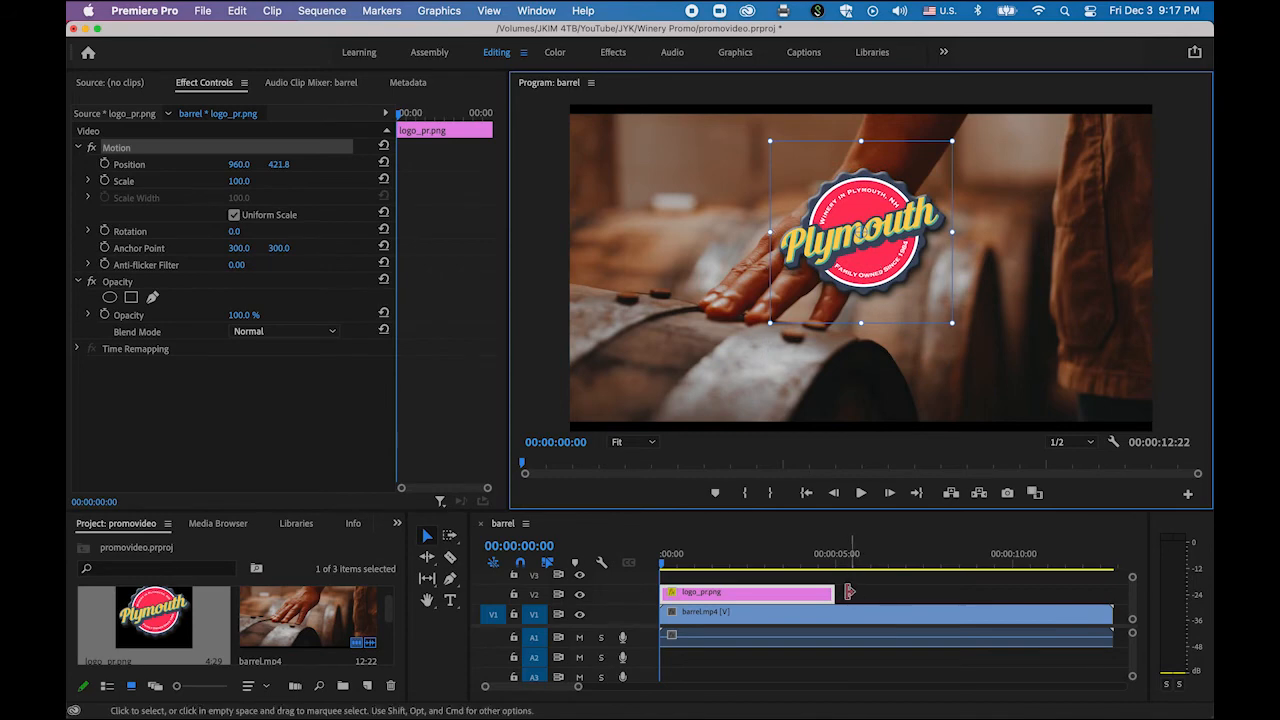
# Step: Extend the logo clip to the end of barrel.mp4, and nudge the barrel footage up to vertical position 537.4
pyautogui.moveTo(831, 594); pyautogui.dragTo(1112, 598)
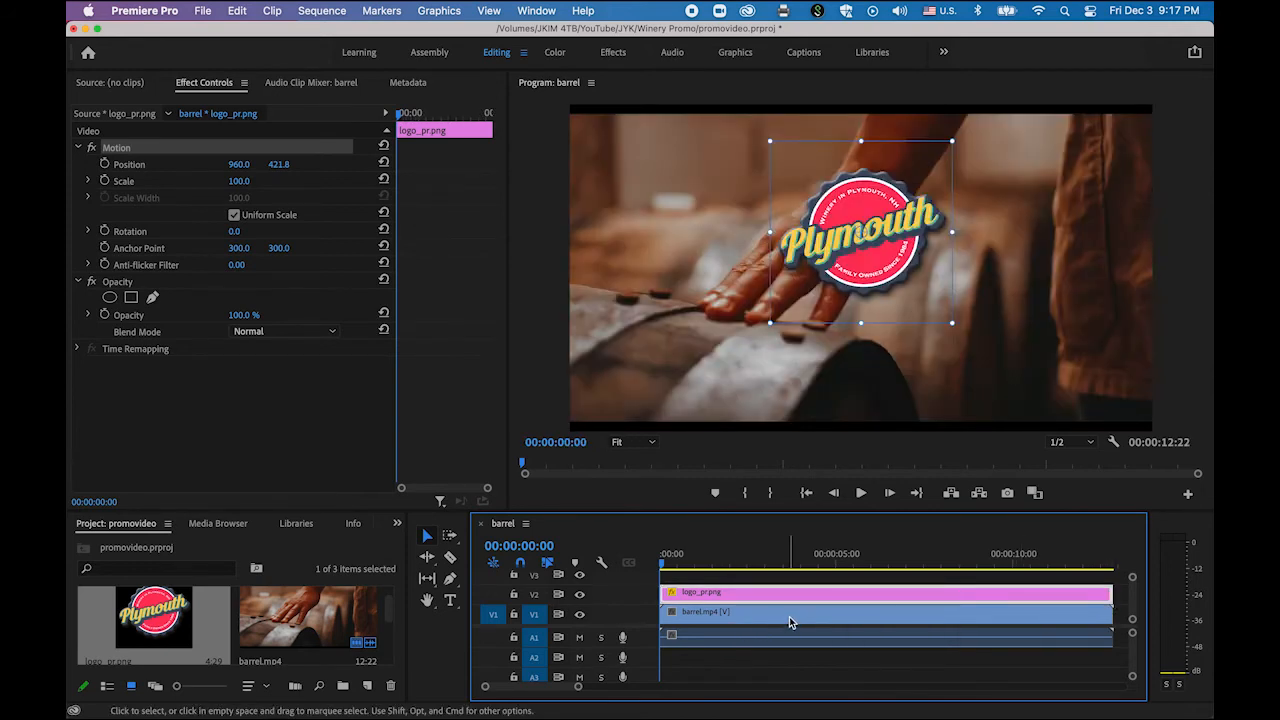
pyautogui.click(648, 419)
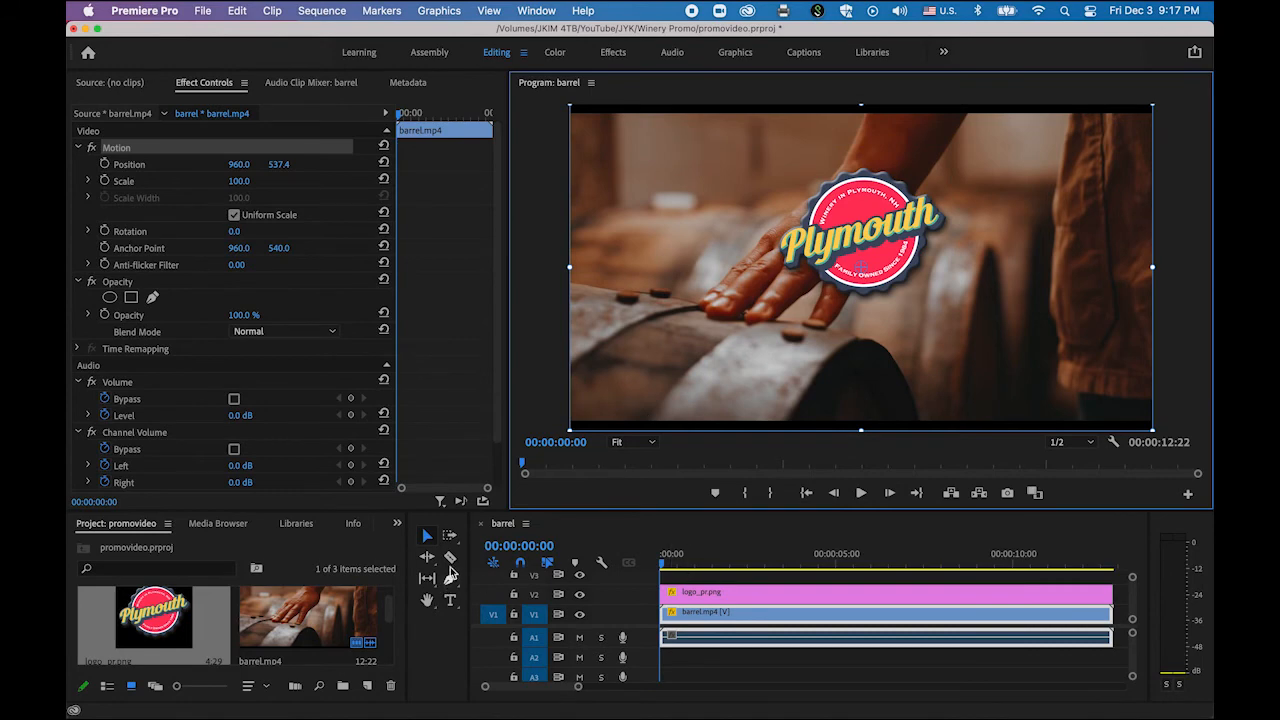
# Step: Add the tagline text "wine is bottled poetry" below the logo at the start of the sequence
pyautogui.click(548, 377)
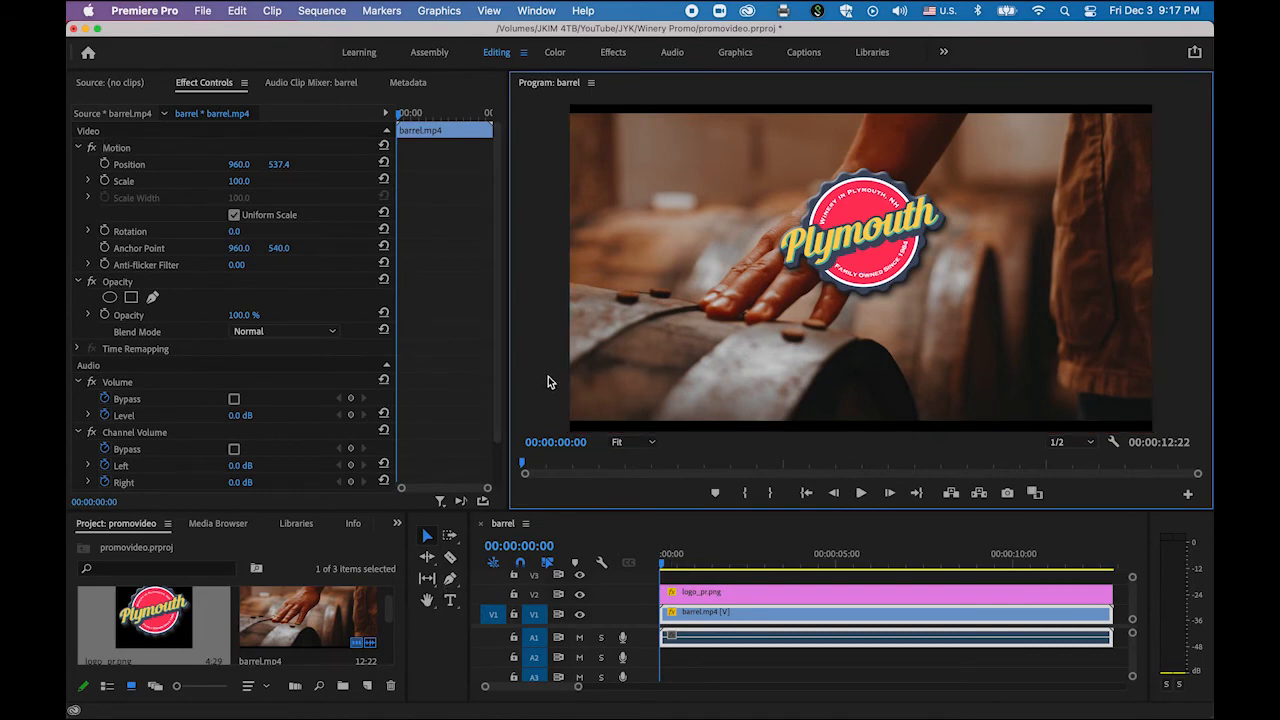
pyautogui.click(450, 601)
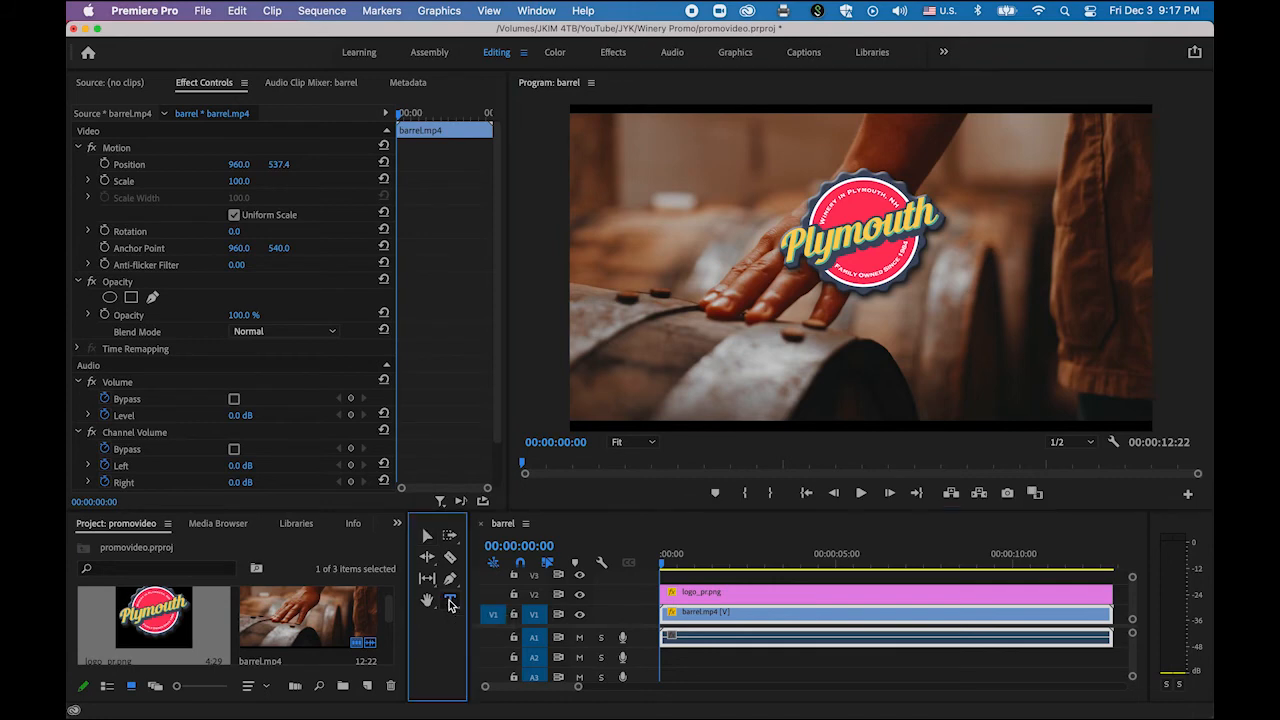
pyautogui.click(695, 366)
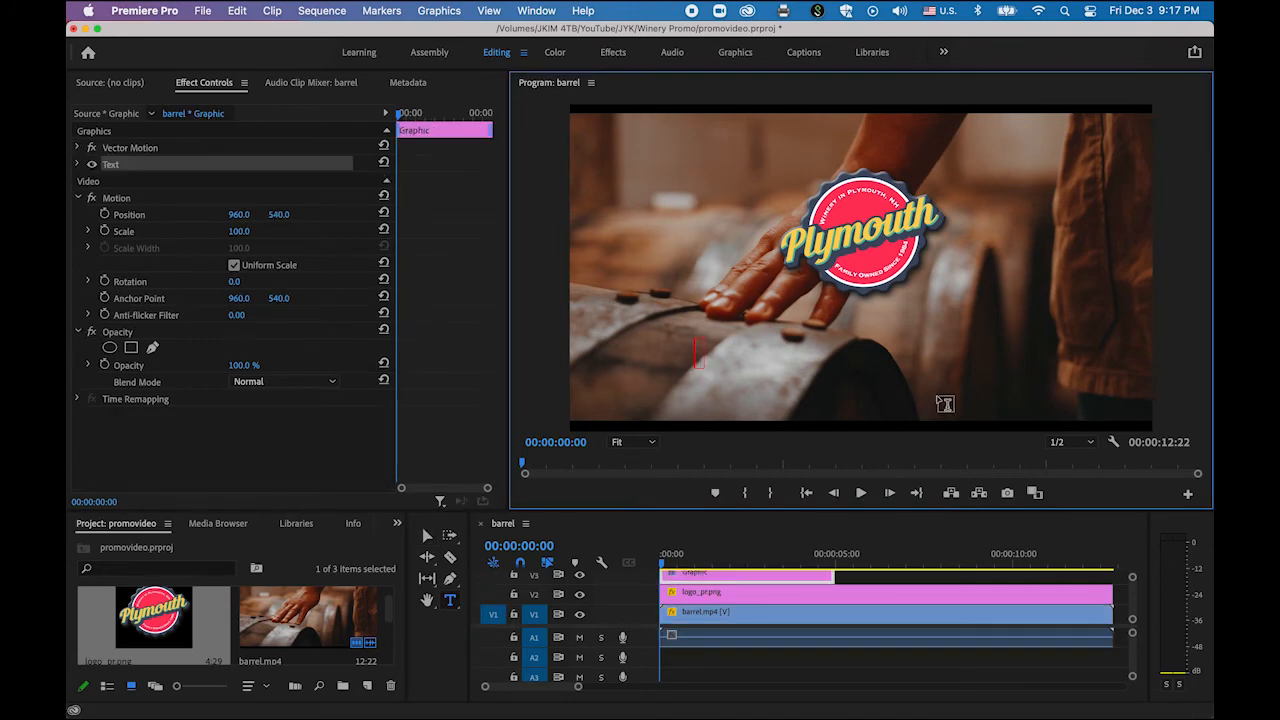
pyautogui.write('wine is bo')
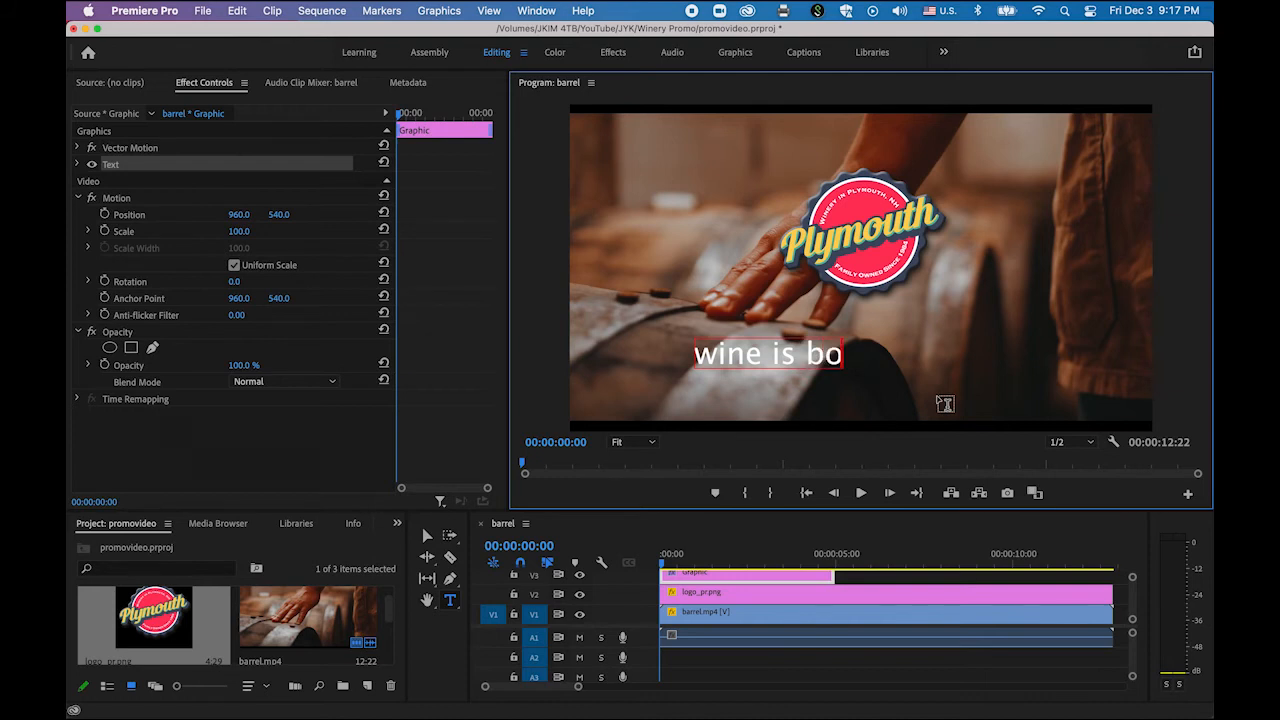
pyautogui.write('ttled')
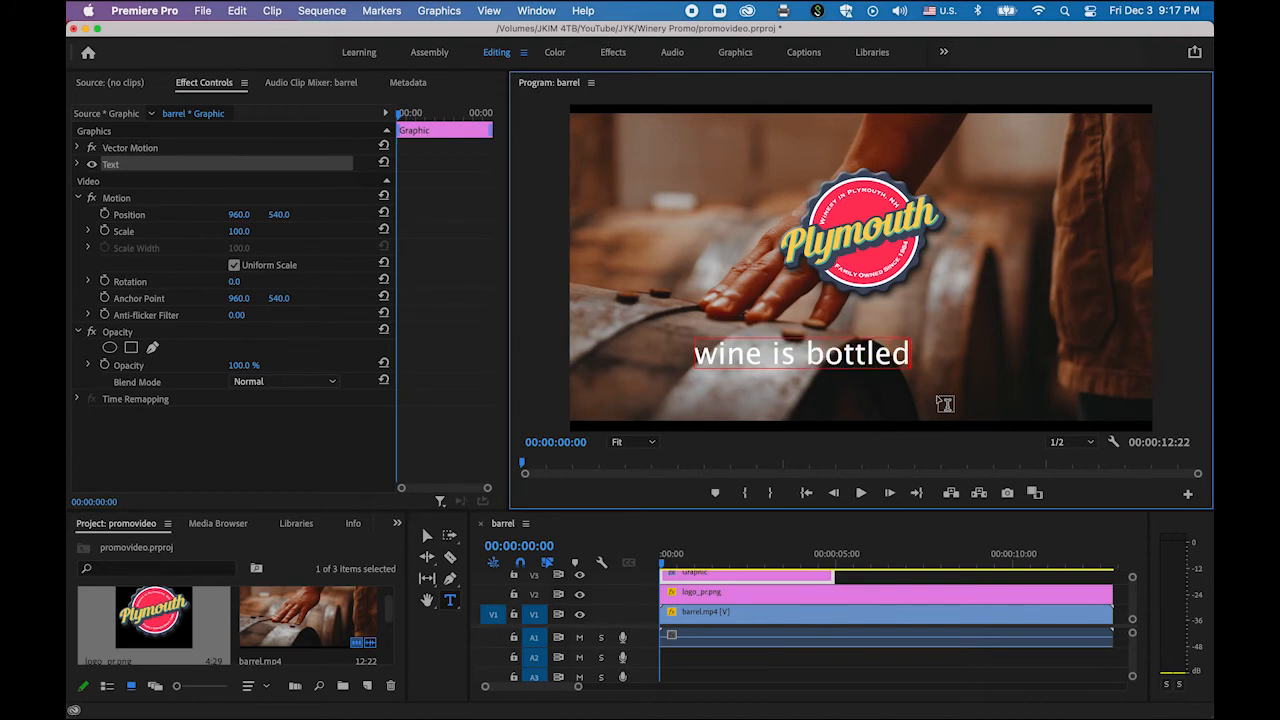
pyautogui.write(' poetry')
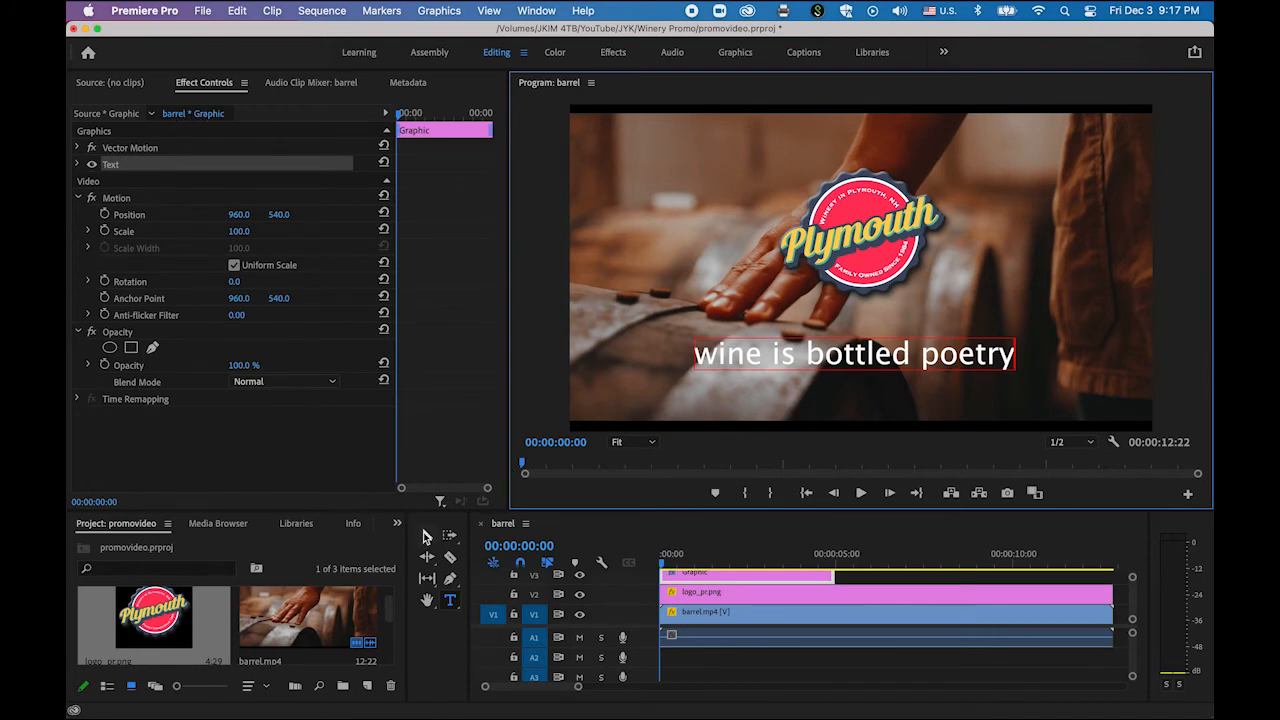
pyautogui.click(427, 536)
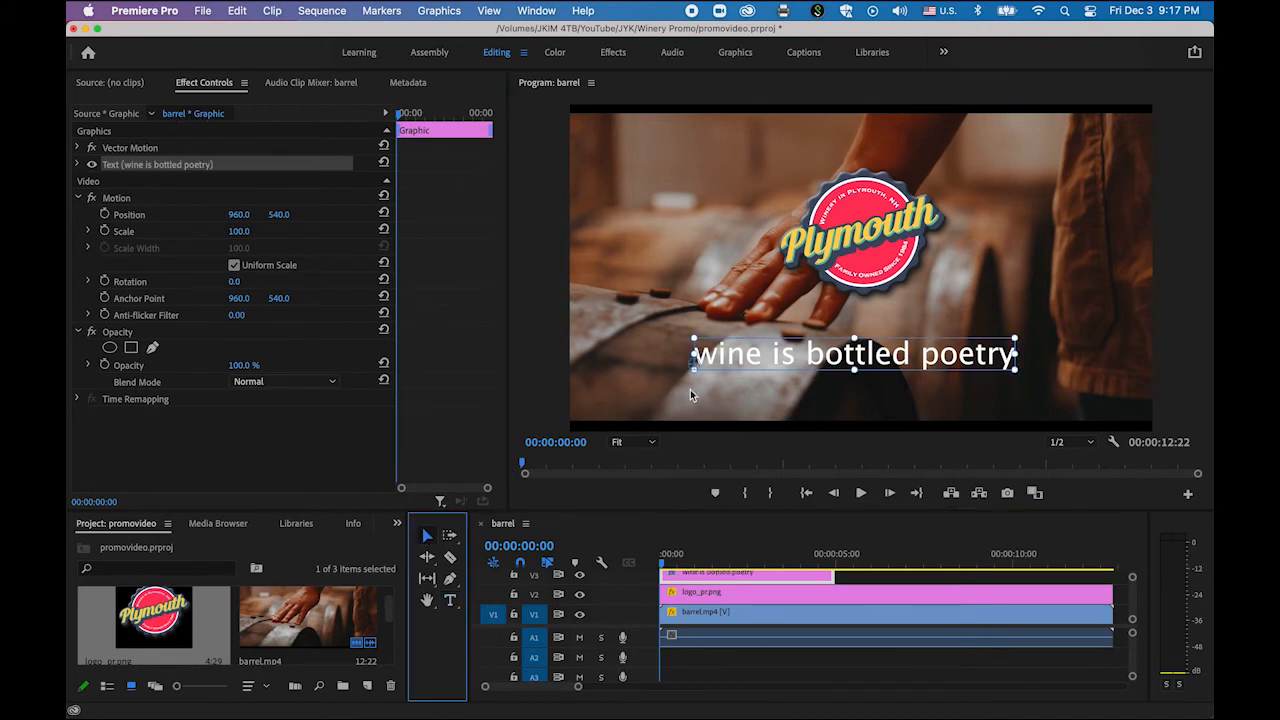
# Step: Set the tagline's font to Bebas Neue and shift it horizontally to position 578.8, 856.6, centred beneath the logo
pyautogui.click(737, 57)
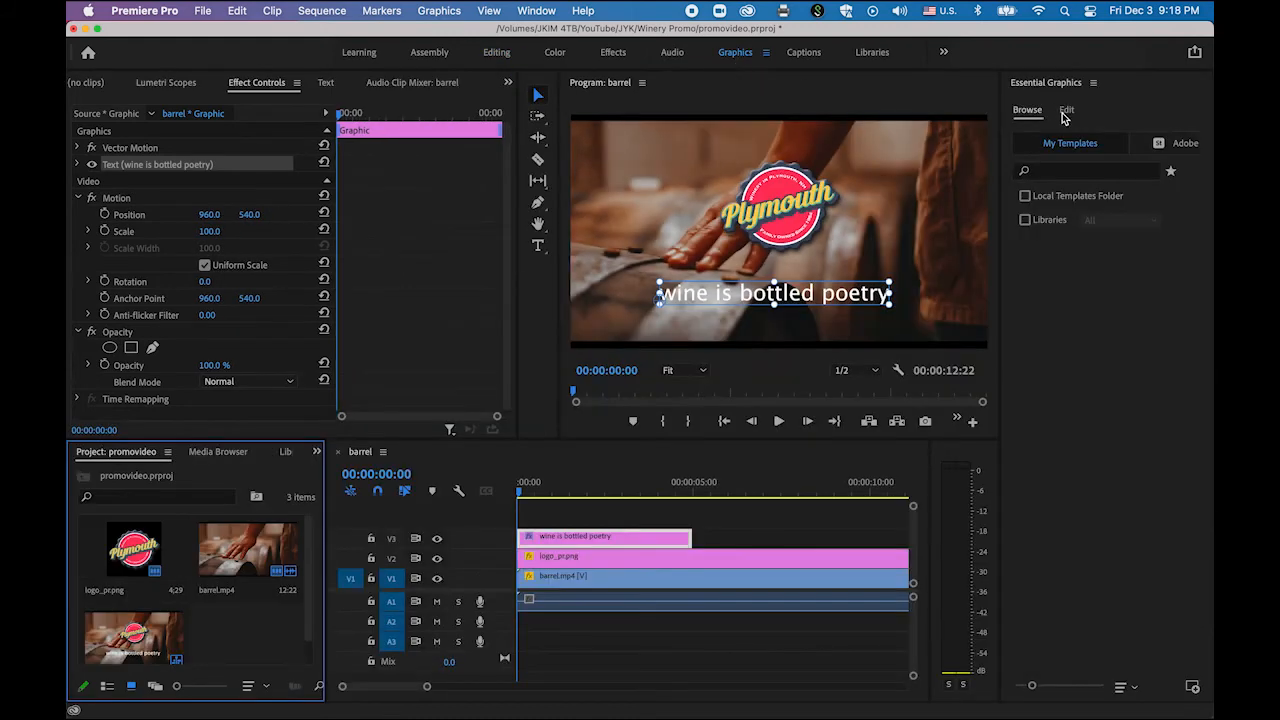
pyautogui.click(1067, 112)
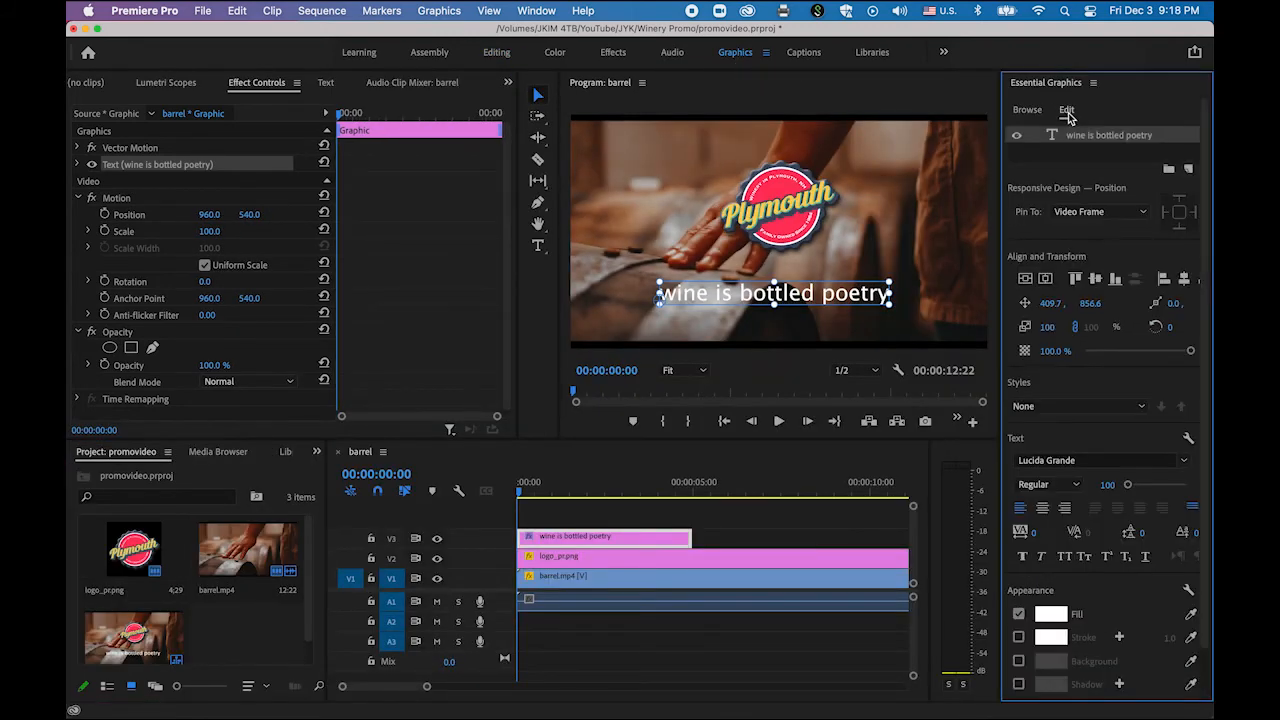
pyautogui.scroll(-2, 1206, 466)
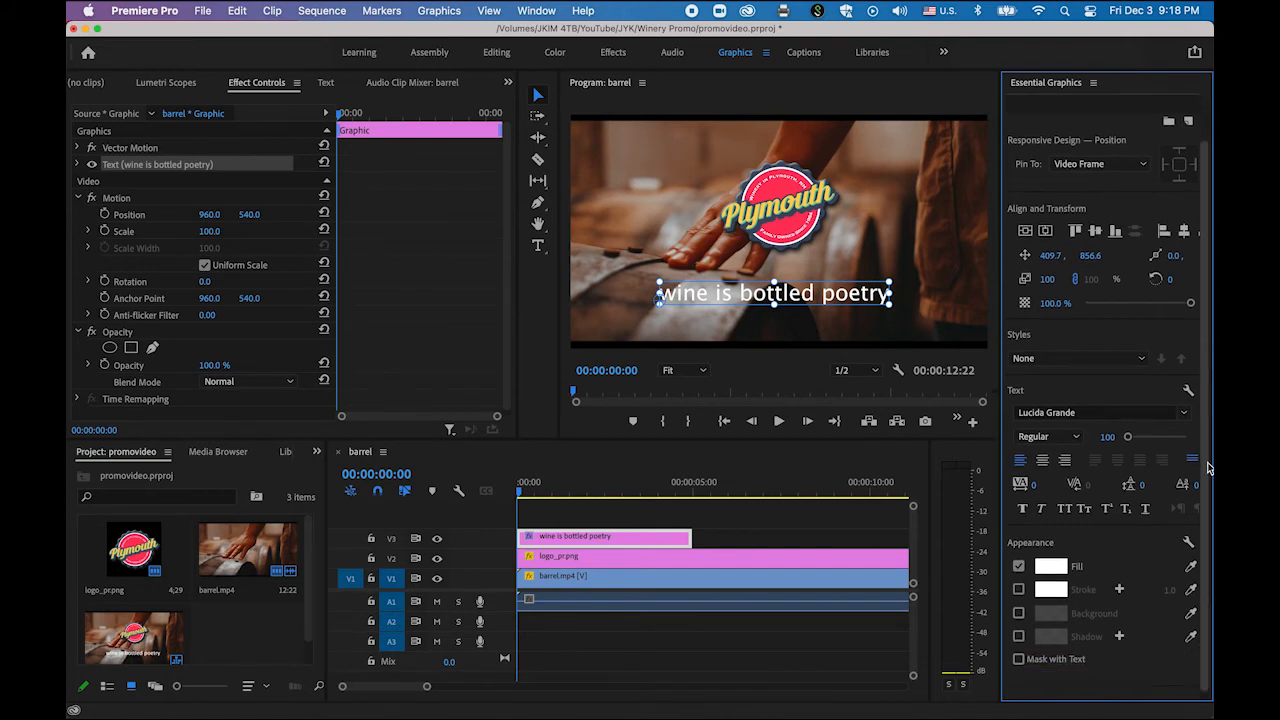
pyautogui.scroll(-1, 1208, 467)
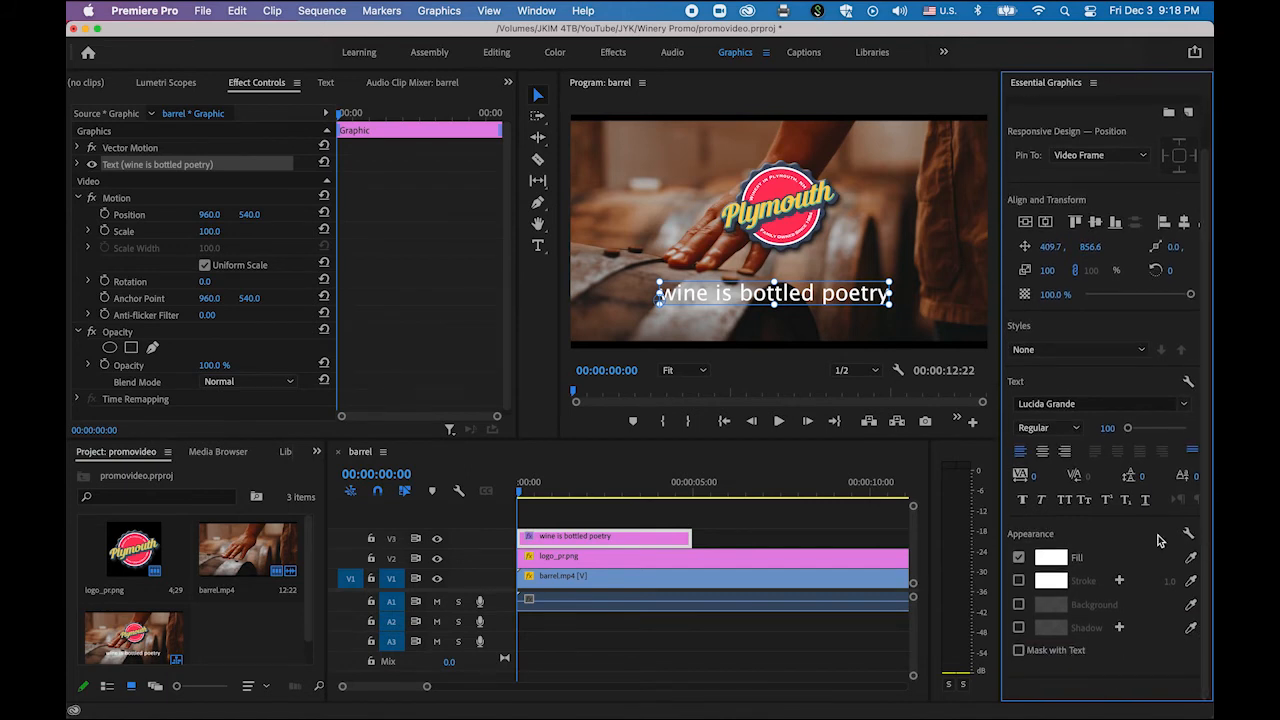
pyautogui.click(1186, 405)
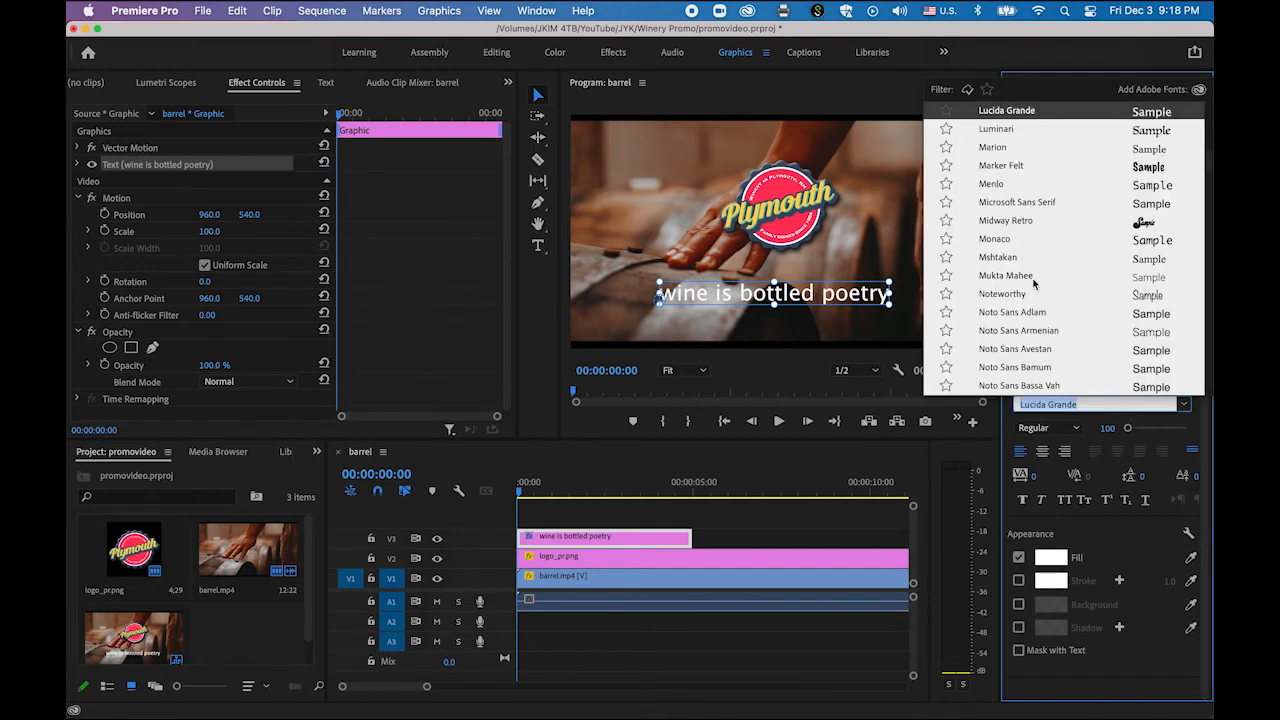
pyautogui.scroll(10, 1034, 284)
pyautogui.scroll(-5, 1034, 284)
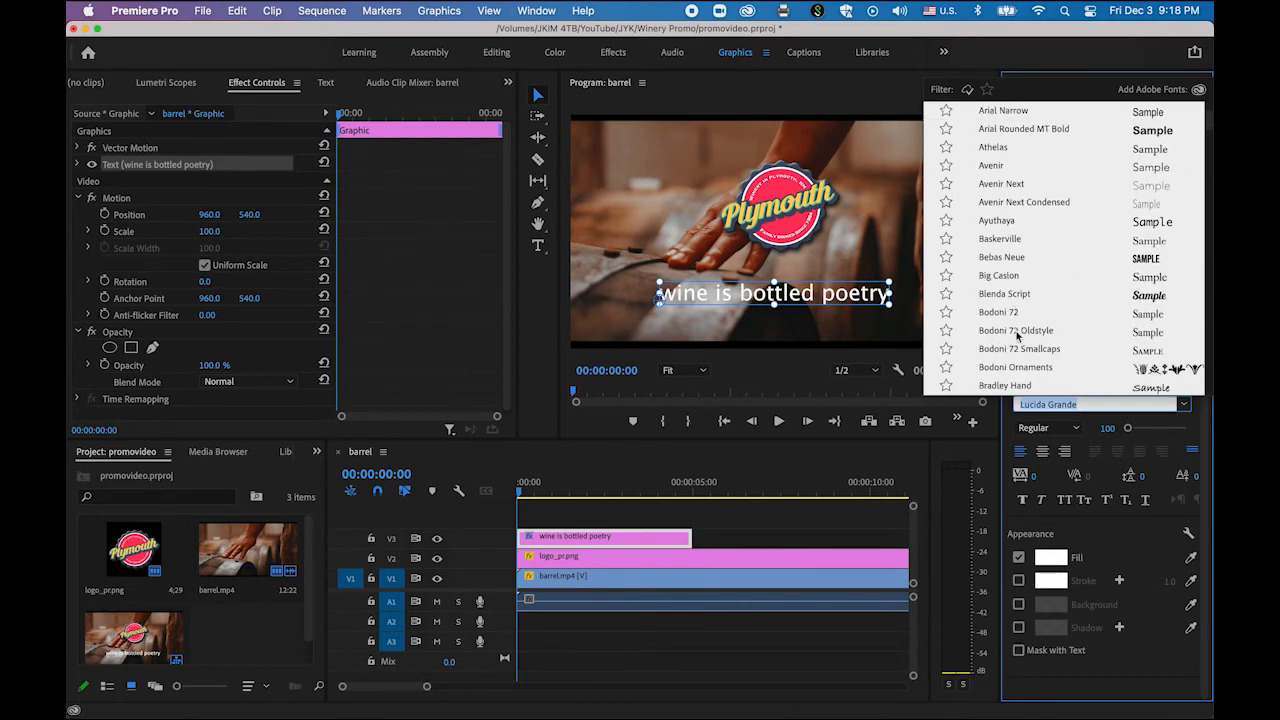
pyautogui.scroll(-2, 1017, 340)
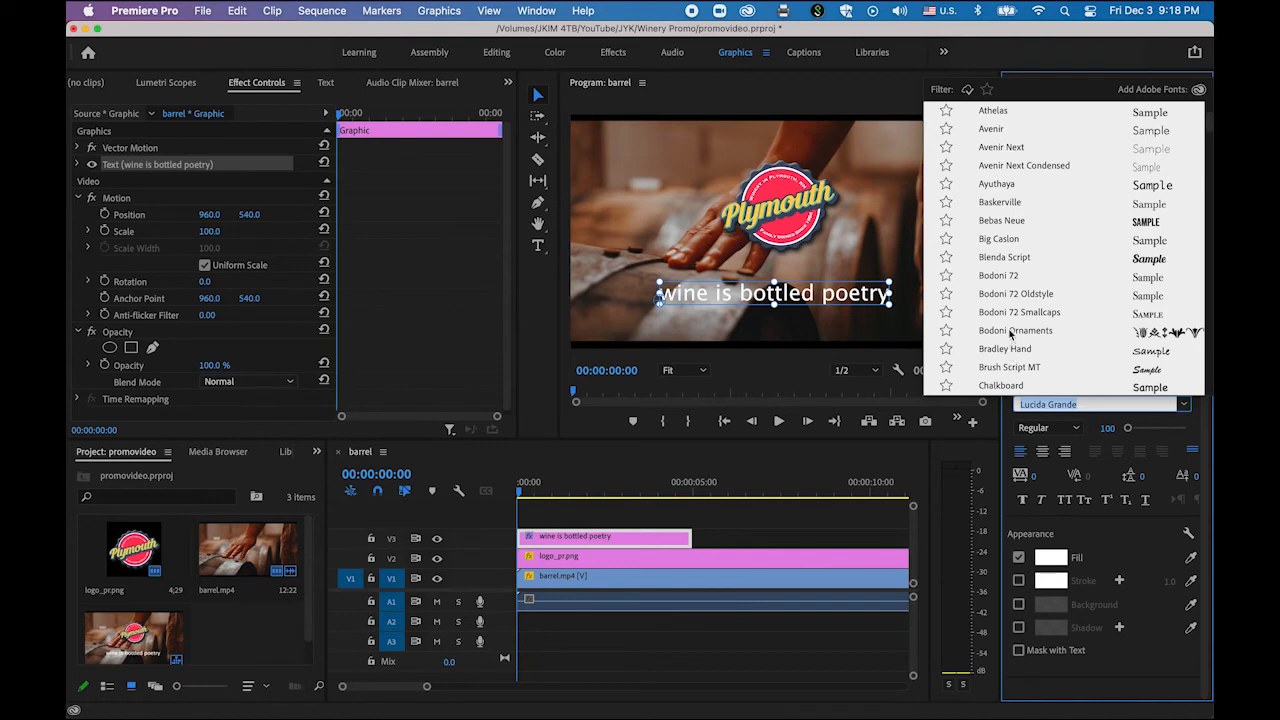
pyautogui.click(1007, 222)
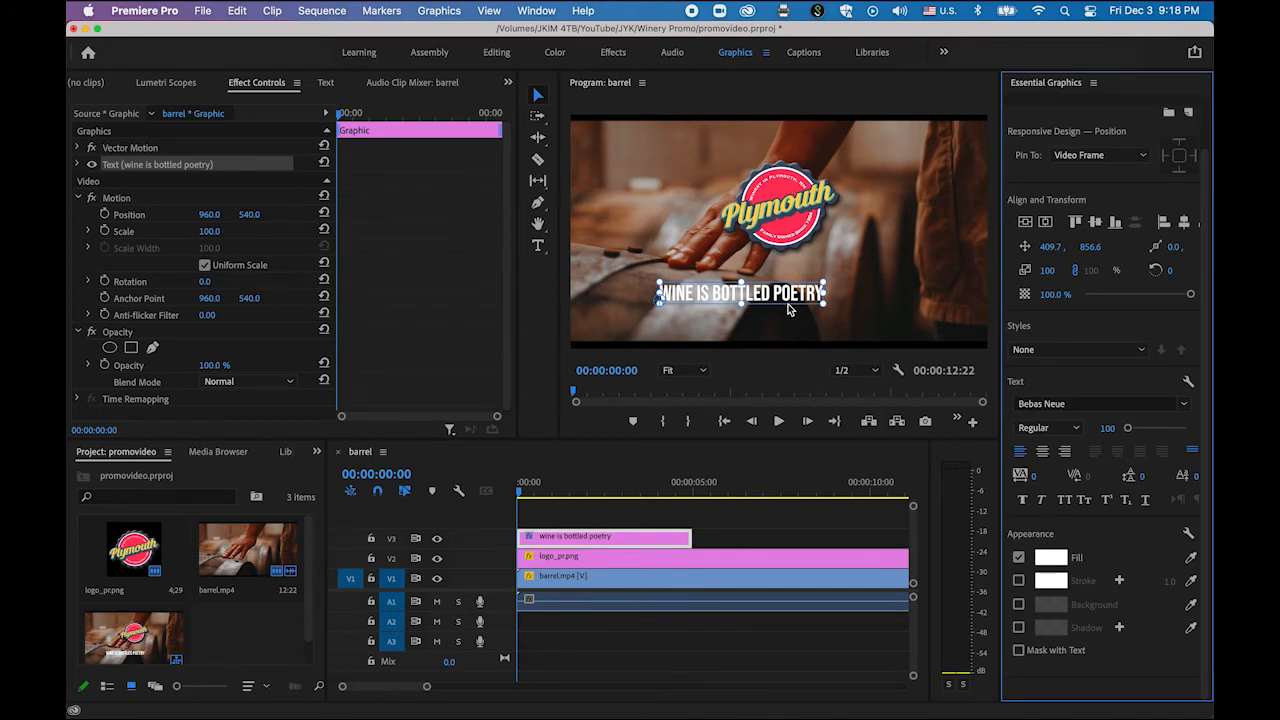
pyautogui.moveTo(788, 302); pyautogui.dragTo(827, 302)
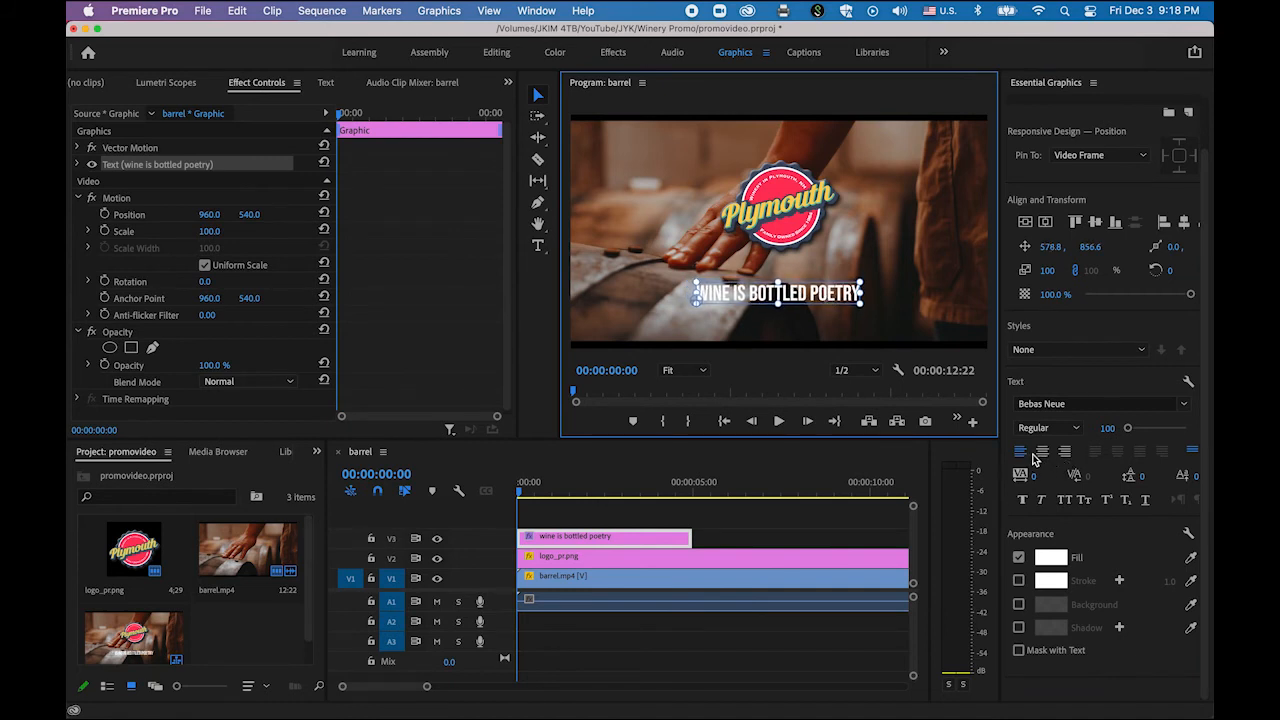
# Step: Give the tagline a near-black shadow, colour 050505, at 100% opacity
pyautogui.click(1019, 628)
pyautogui.click(1049, 626)
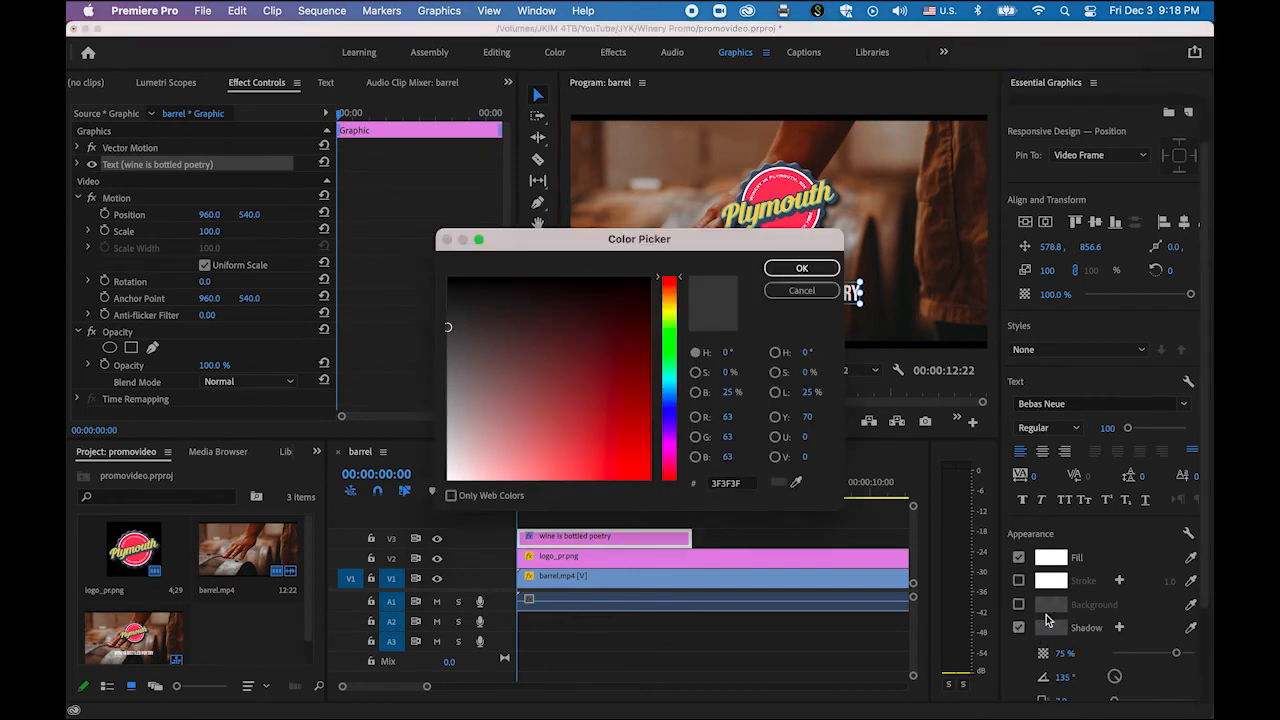
pyautogui.moveTo(484, 283); pyautogui.dragTo(449, 280)
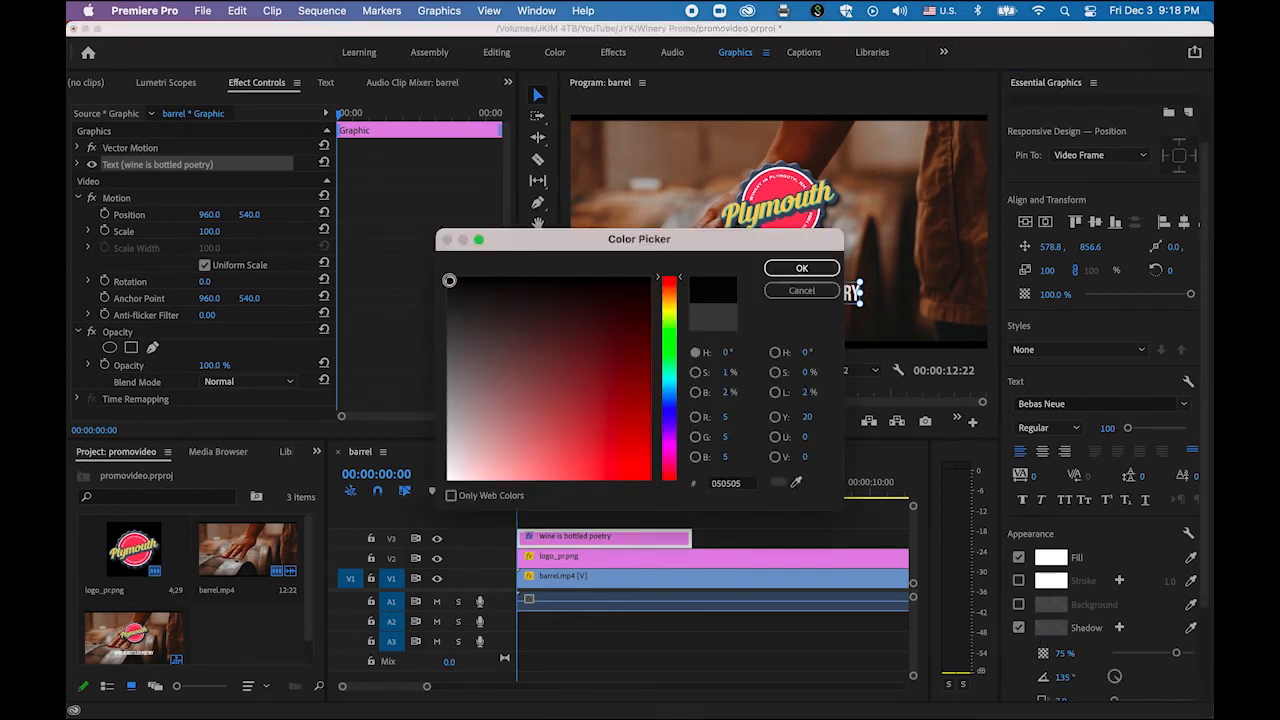
pyautogui.click(801, 268)
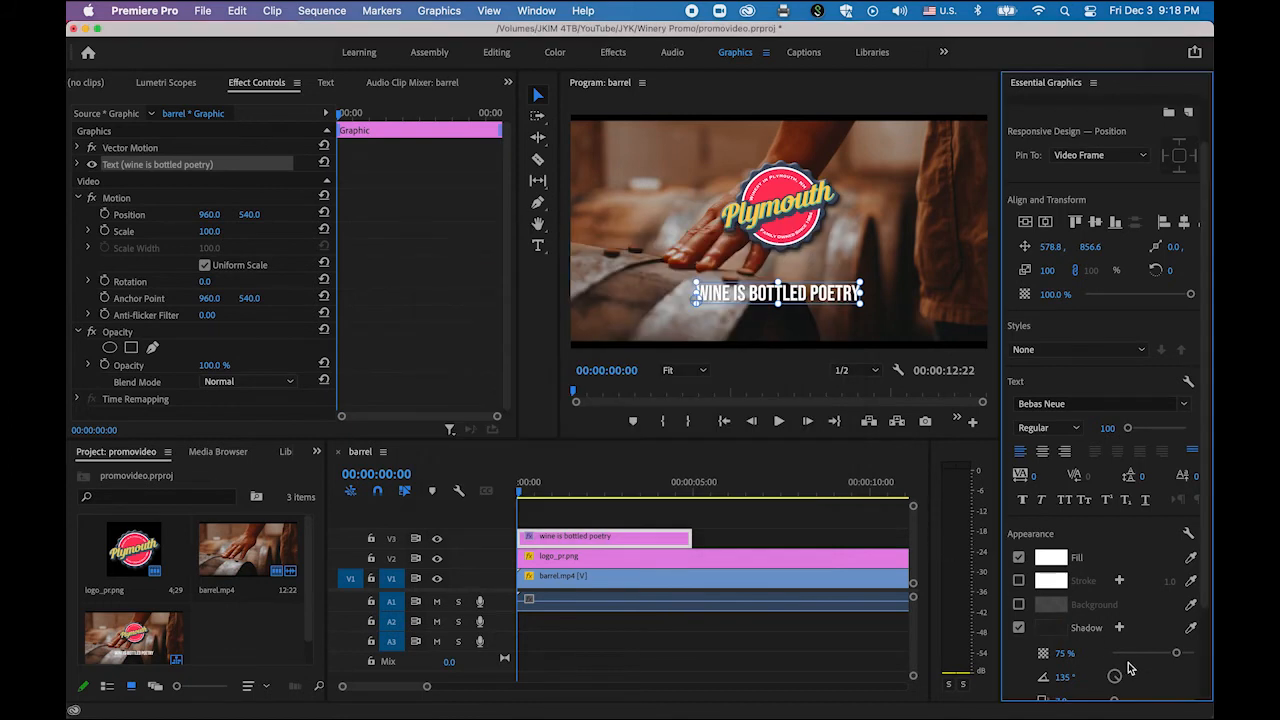
pyautogui.moveTo(1178, 653); pyautogui.dragTo(1208, 653)
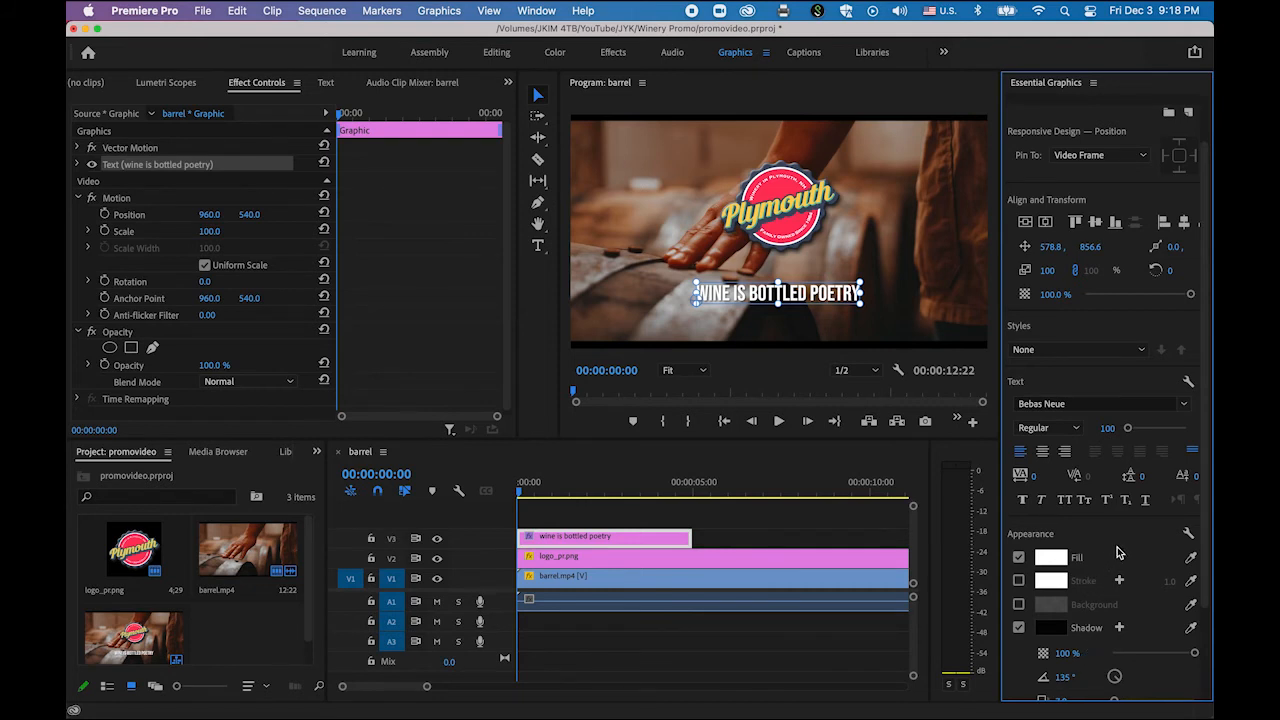
# Step: Return to the Editing workspace and extend the tagline clip on track V3 to the end of barrel.mp4
pyautogui.click(496, 52)
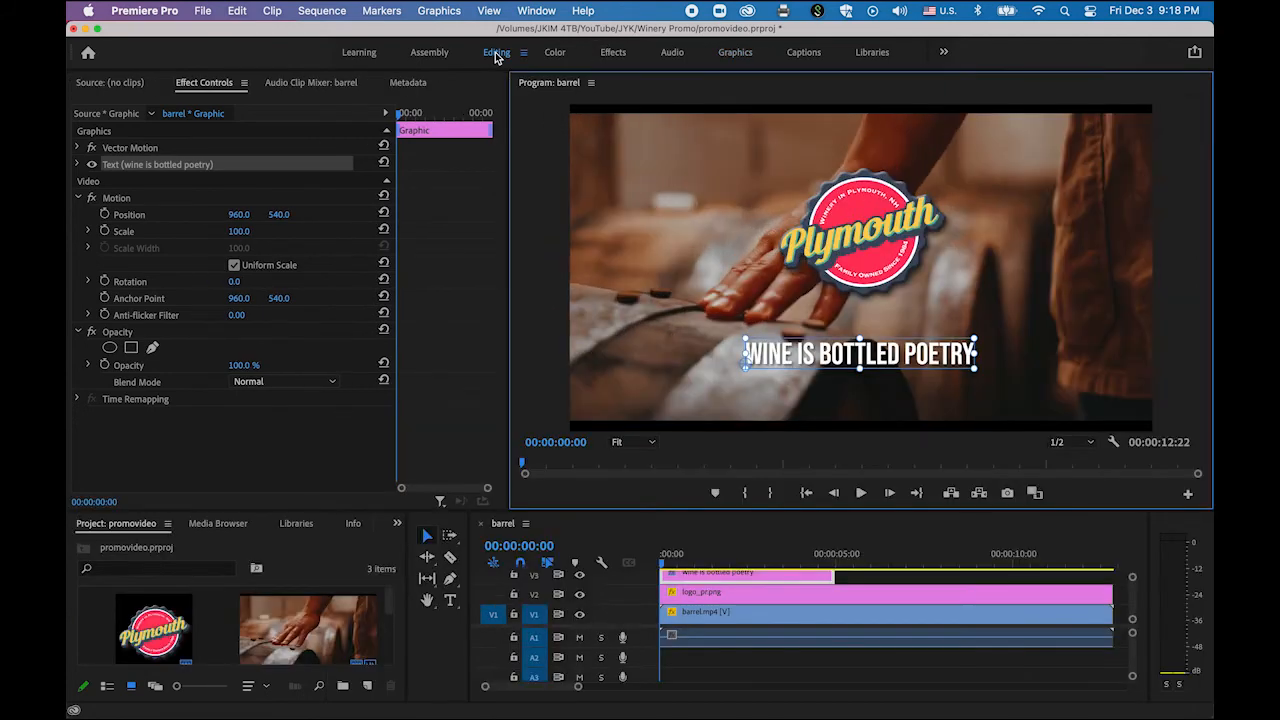
pyautogui.click(538, 261)
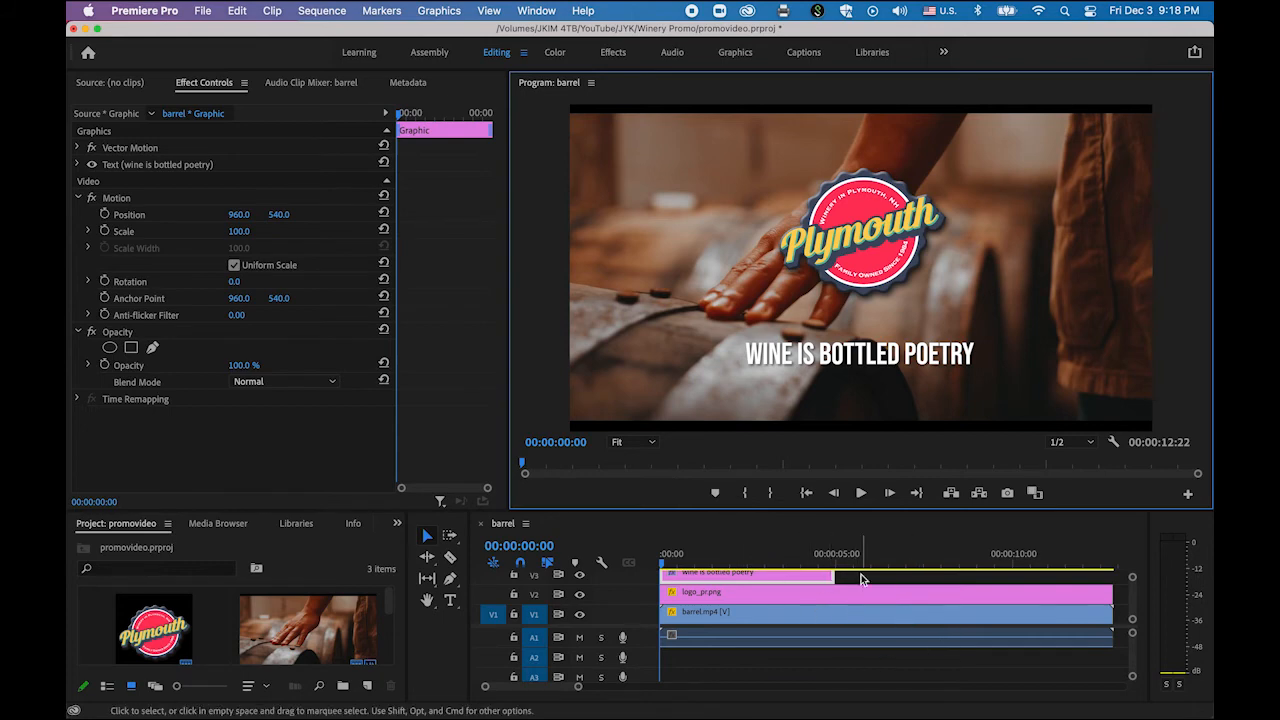
pyautogui.moveTo(831, 578); pyautogui.dragTo(1112, 580)
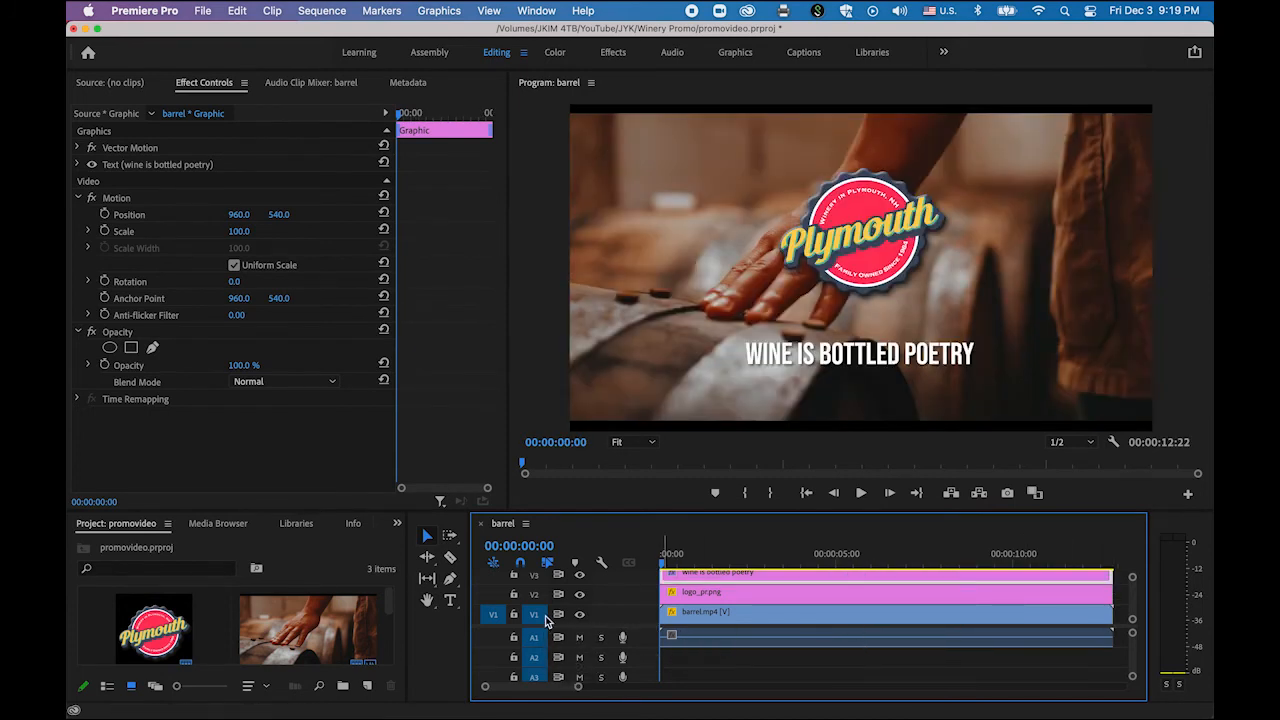
# Step: Enlarge the tagline text proportionally to about half the frame's width and place it centred just below the logo
pyautogui.click(706, 616)
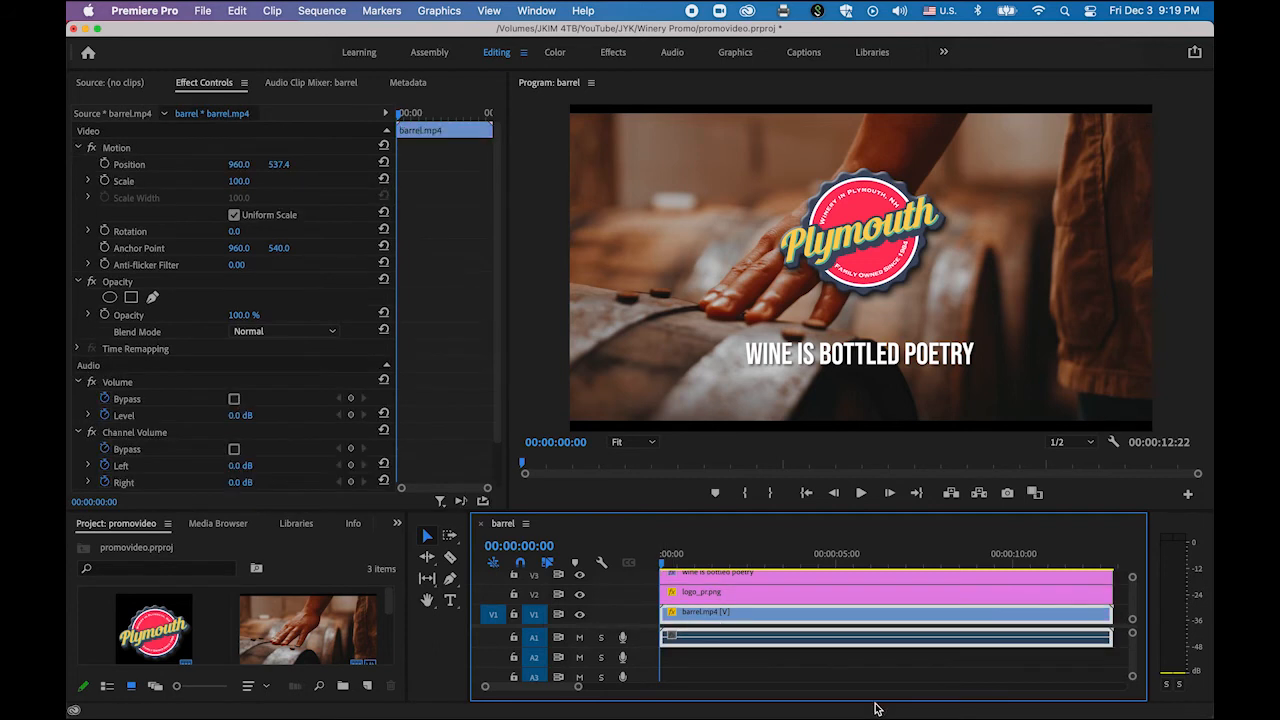
pyautogui.click(718, 593)
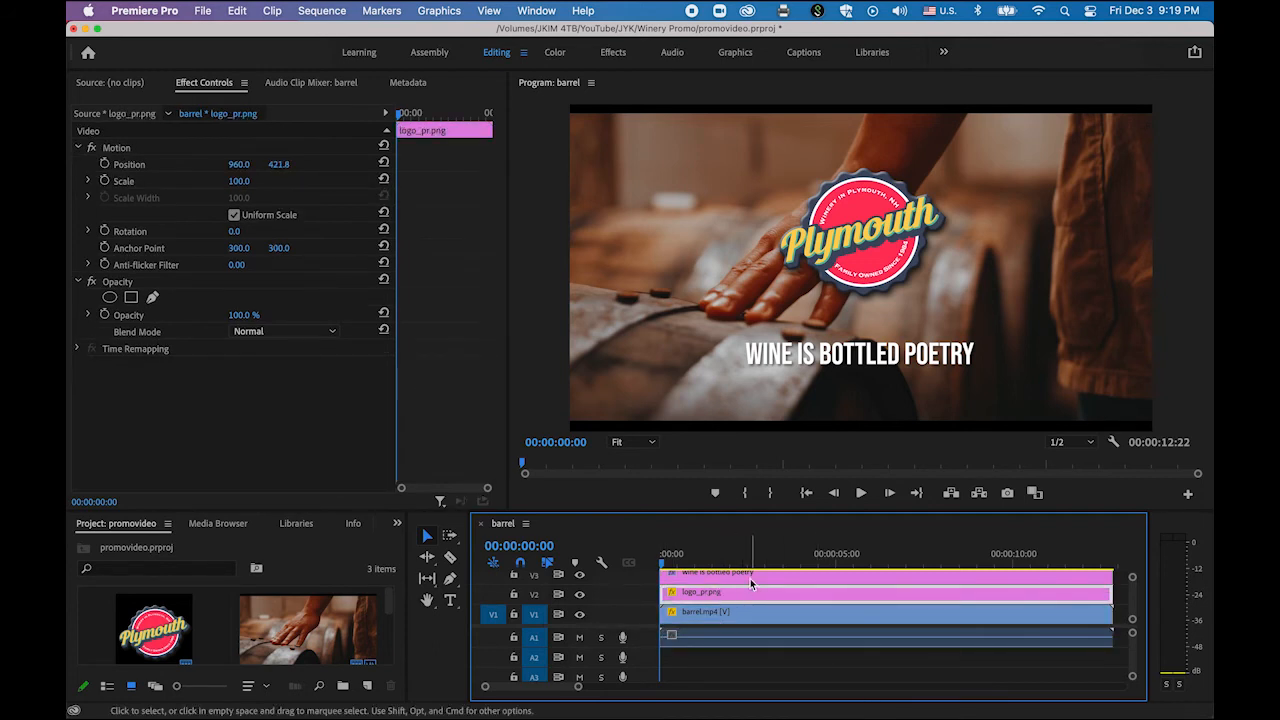
pyautogui.click(750, 578)
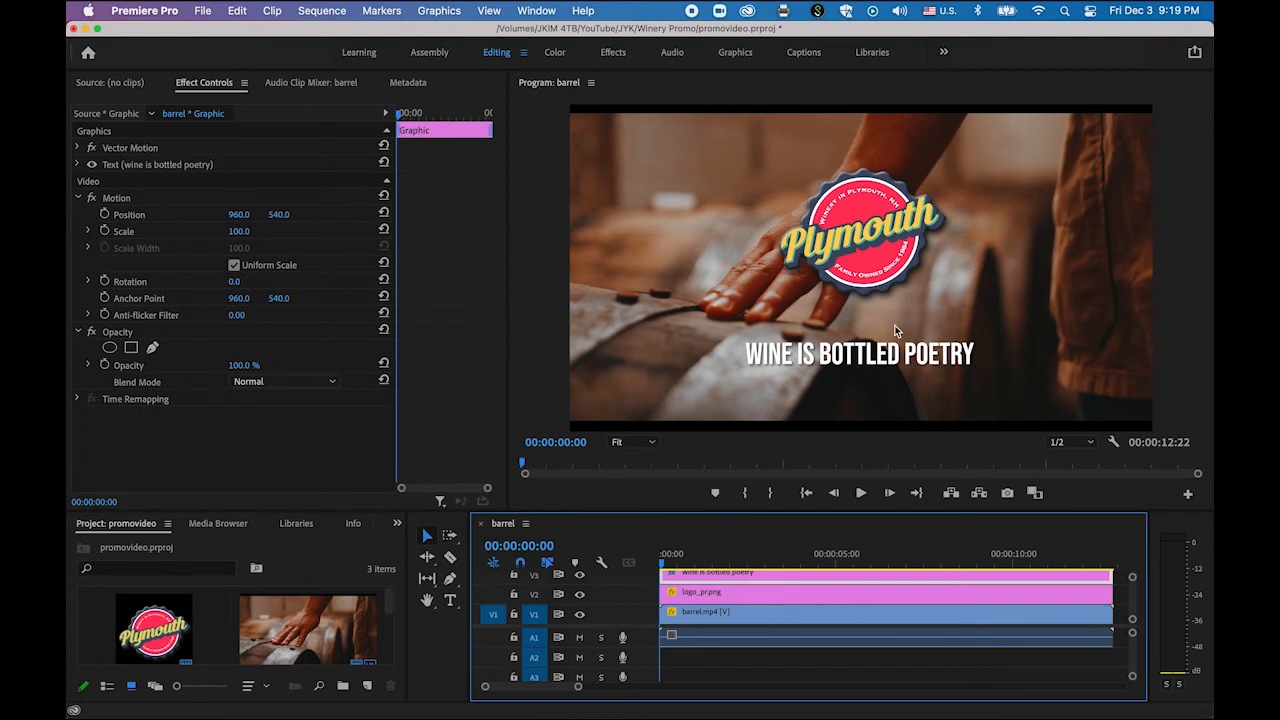
pyautogui.click(880, 355)
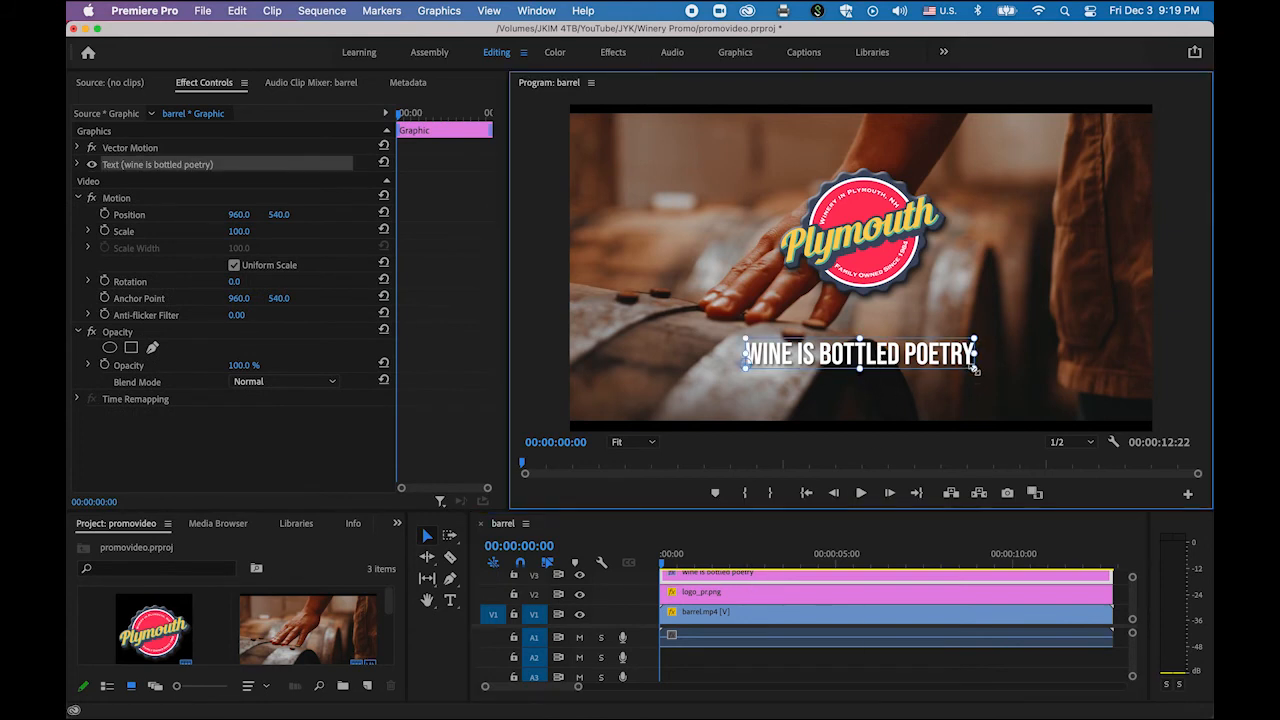
pyautogui.moveTo(975, 370); pyautogui.dragTo(1020, 382)
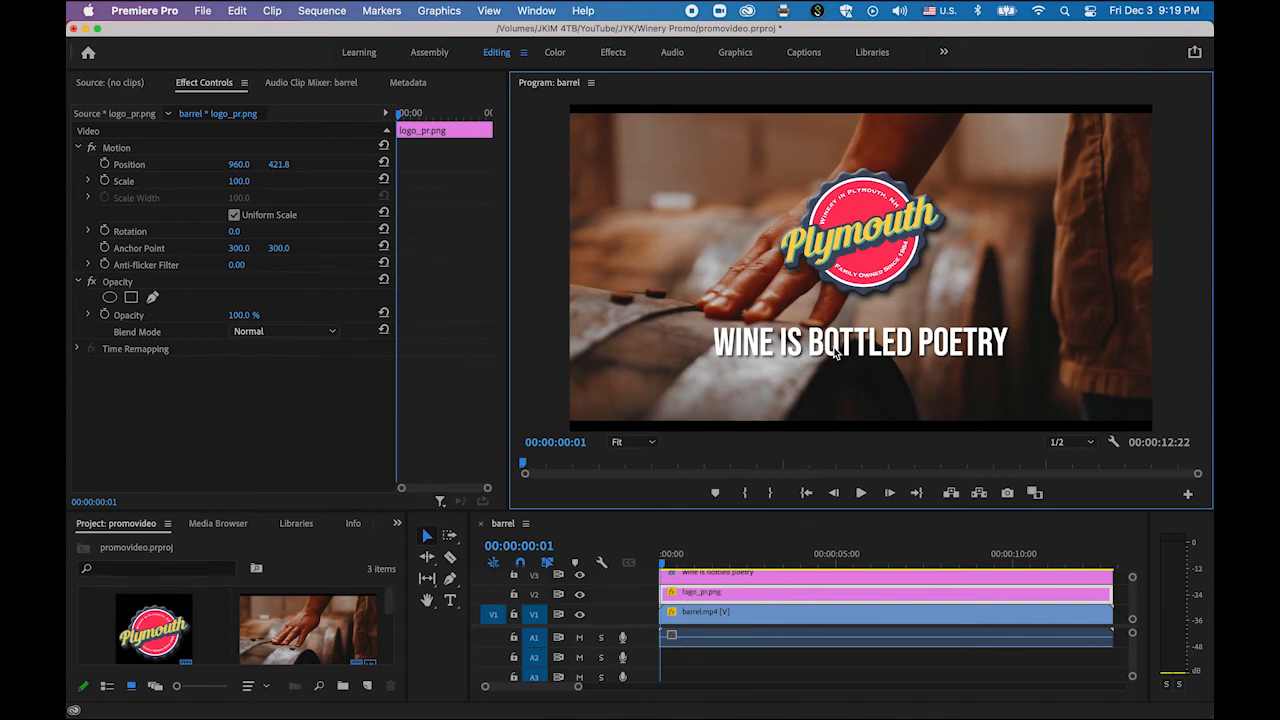
# Step: Hide the tagline track V3 and set a 0% opacity keyframe on the logo at the start of the sequence
pyautogui.click(580, 576)
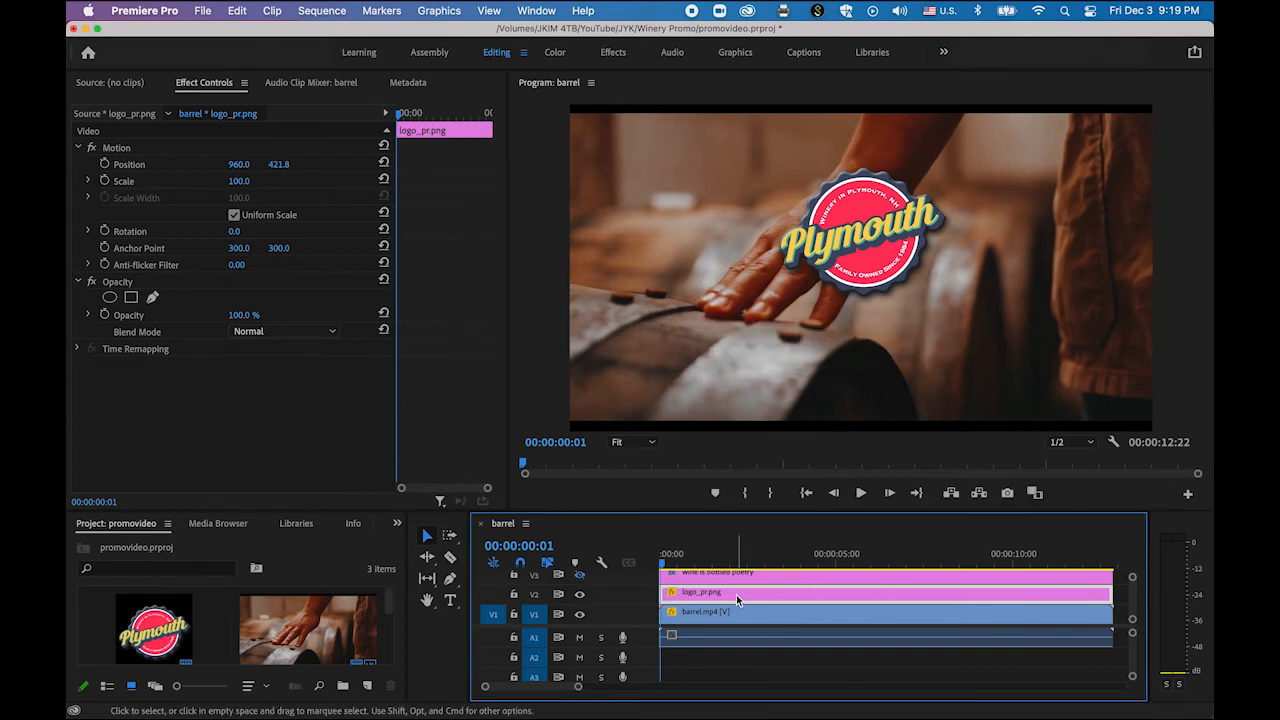
pyautogui.click(712, 562)
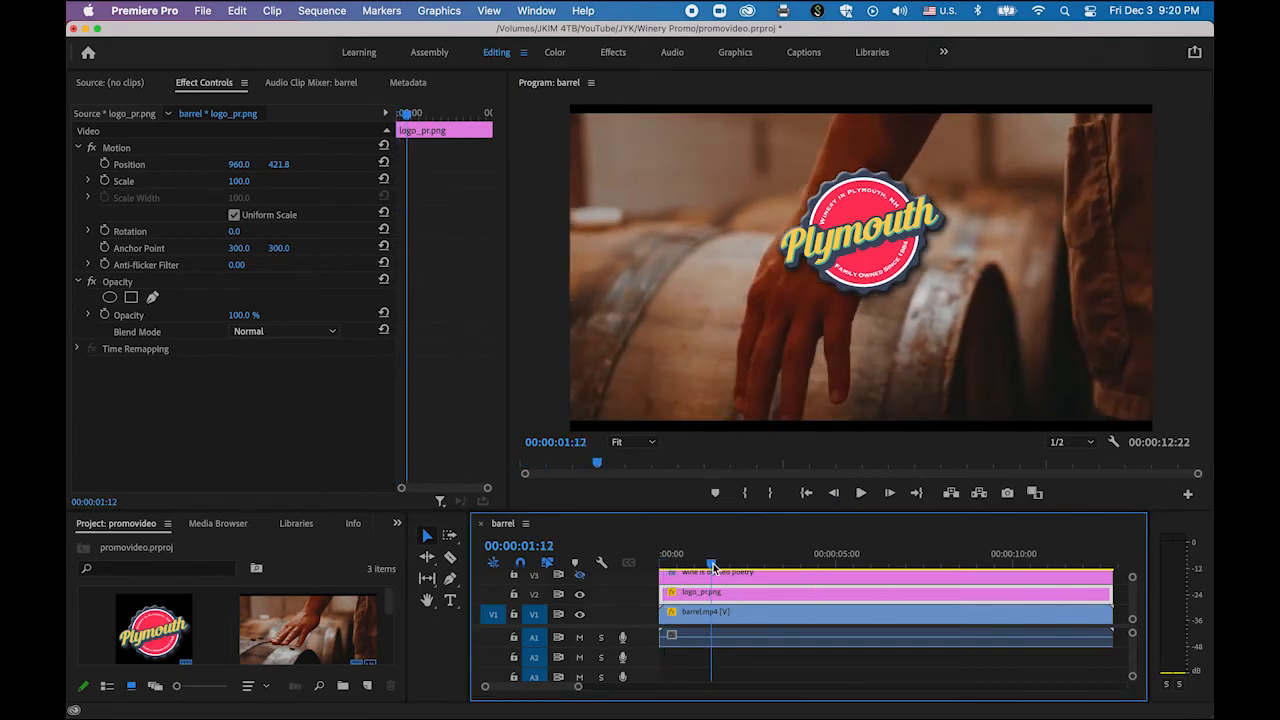
pyautogui.moveTo(712, 565); pyautogui.dragTo(592, 565)
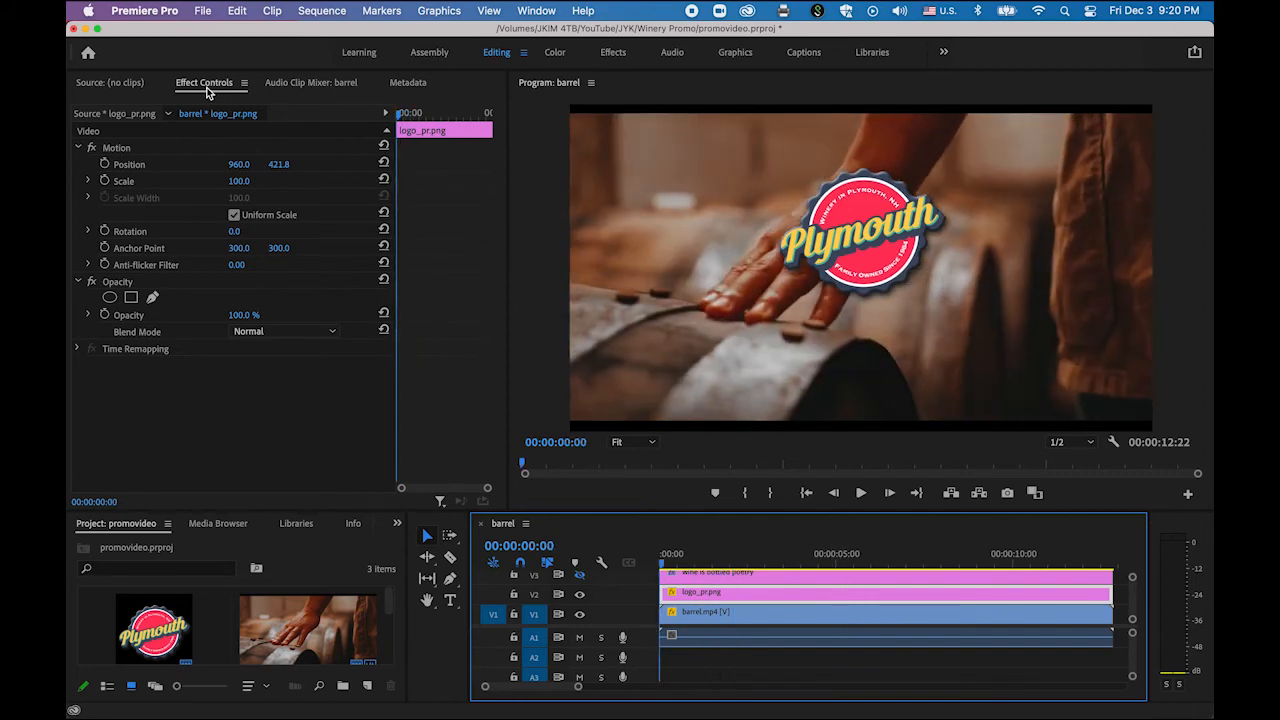
pyautogui.click(105, 315)
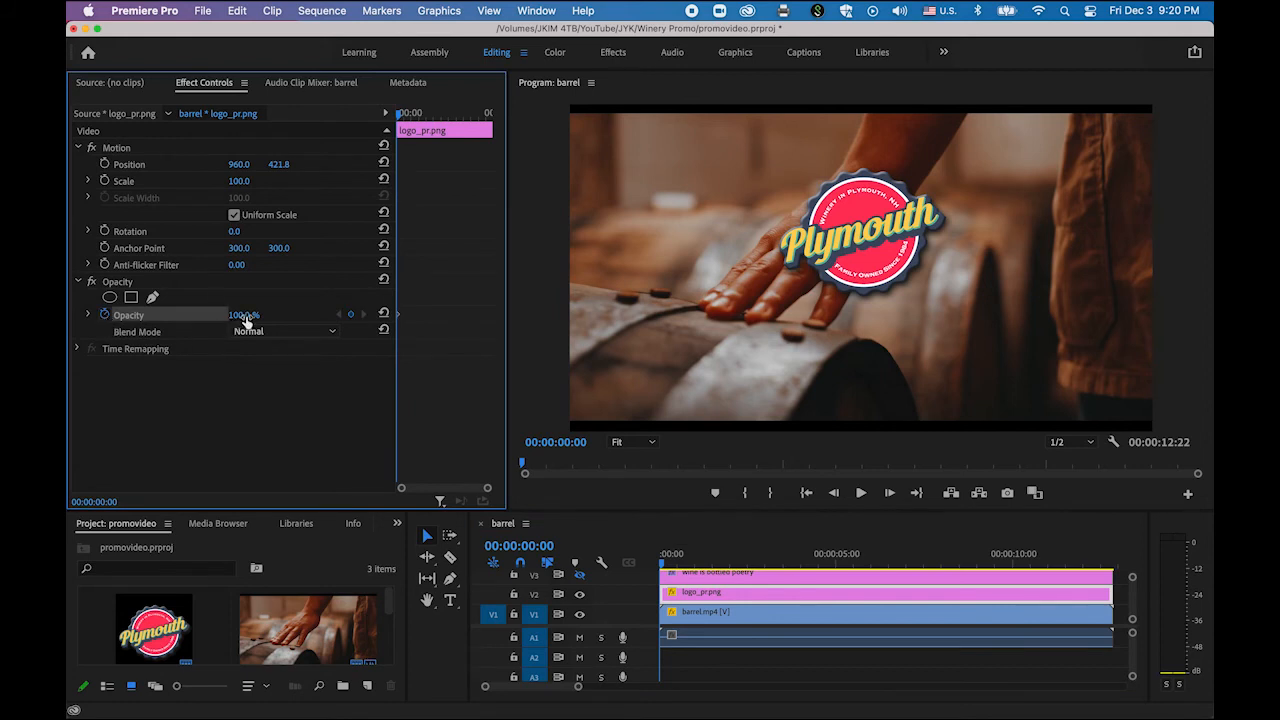
pyautogui.moveTo(245, 318); pyautogui.dragTo(145, 318)
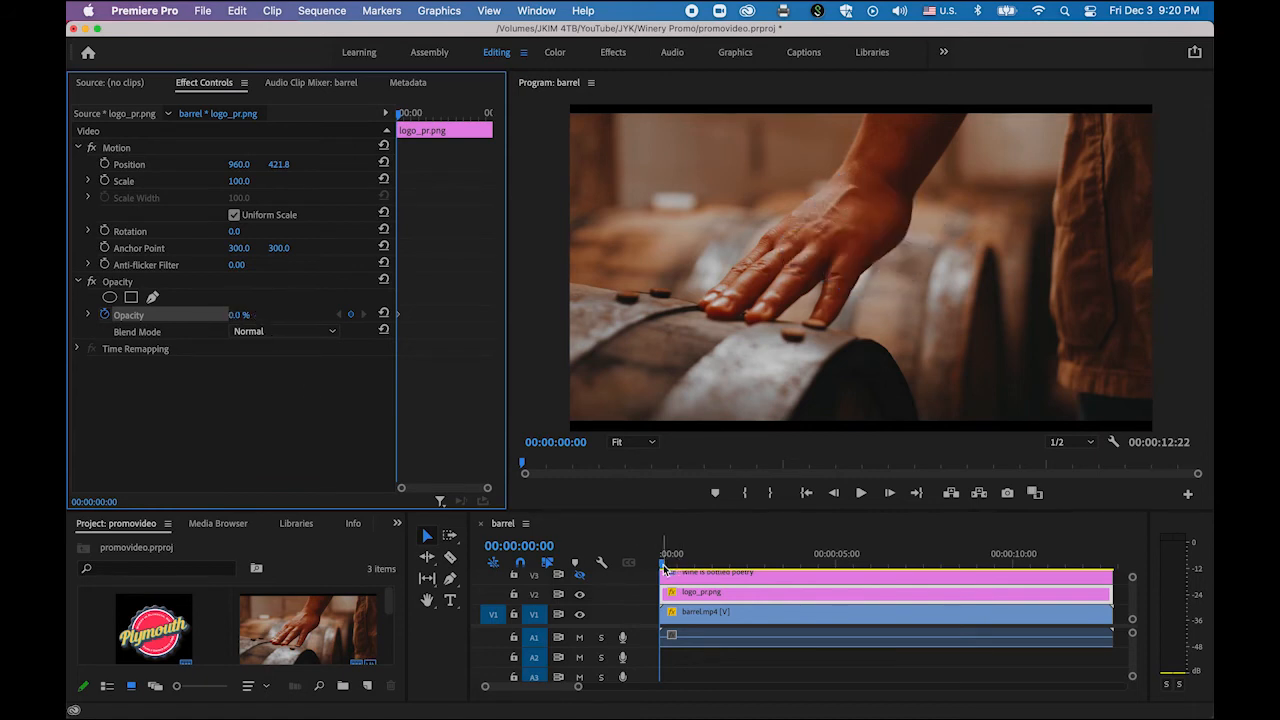
# Step: Add a 100% opacity keyframe on the logo at 00:00:03:00 and play the fade-in from the start
pyautogui.moveTo(662, 566); pyautogui.dragTo(770, 578)
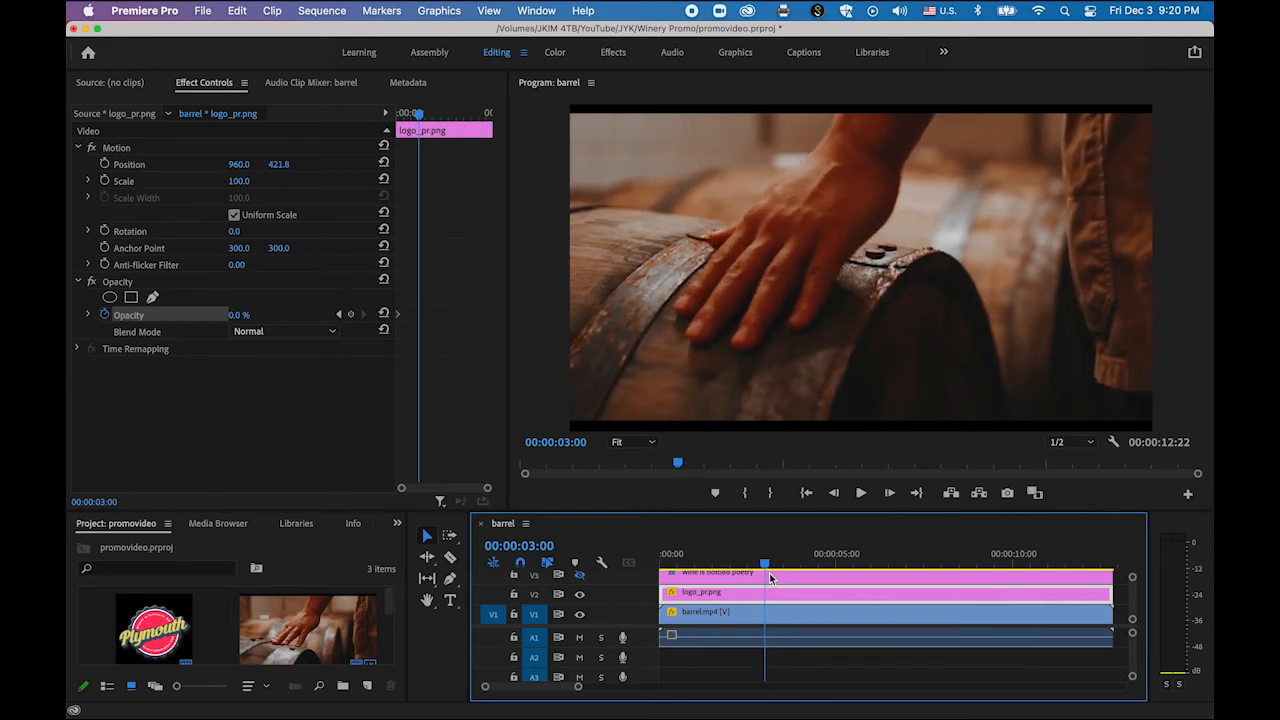
pyautogui.click(352, 318)
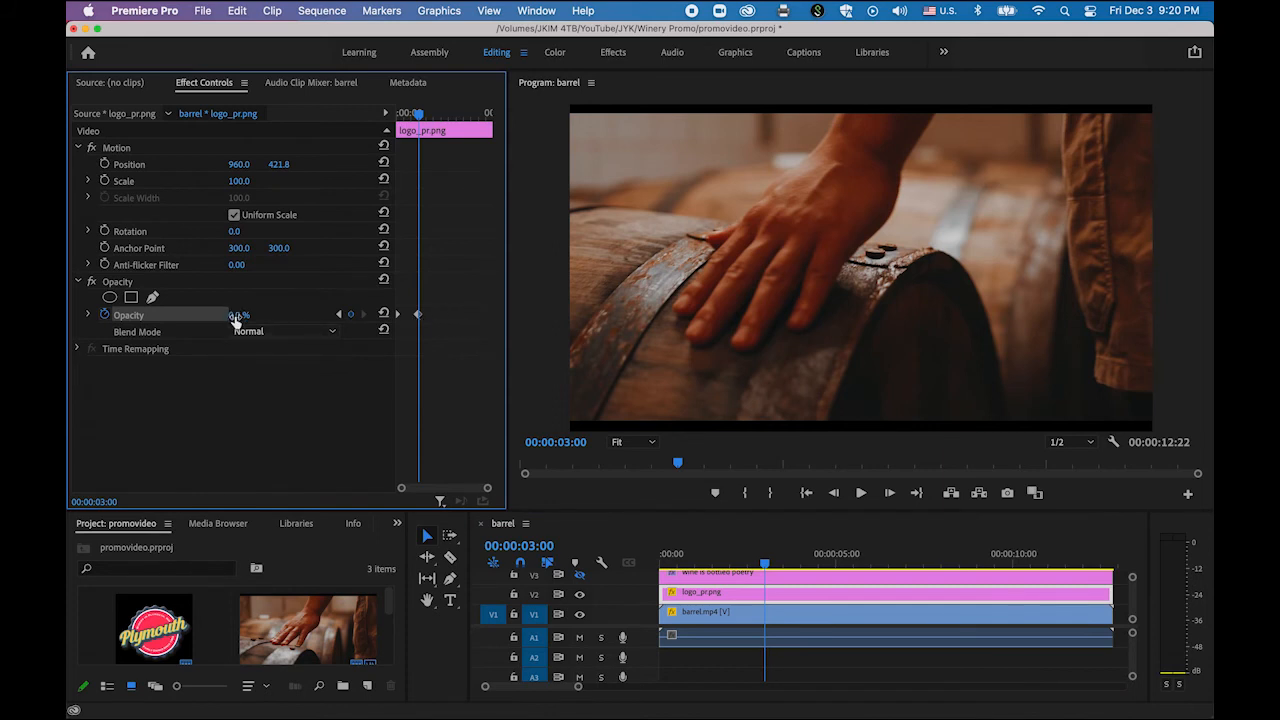
pyautogui.moveTo(236, 318); pyautogui.dragTo(340, 318)
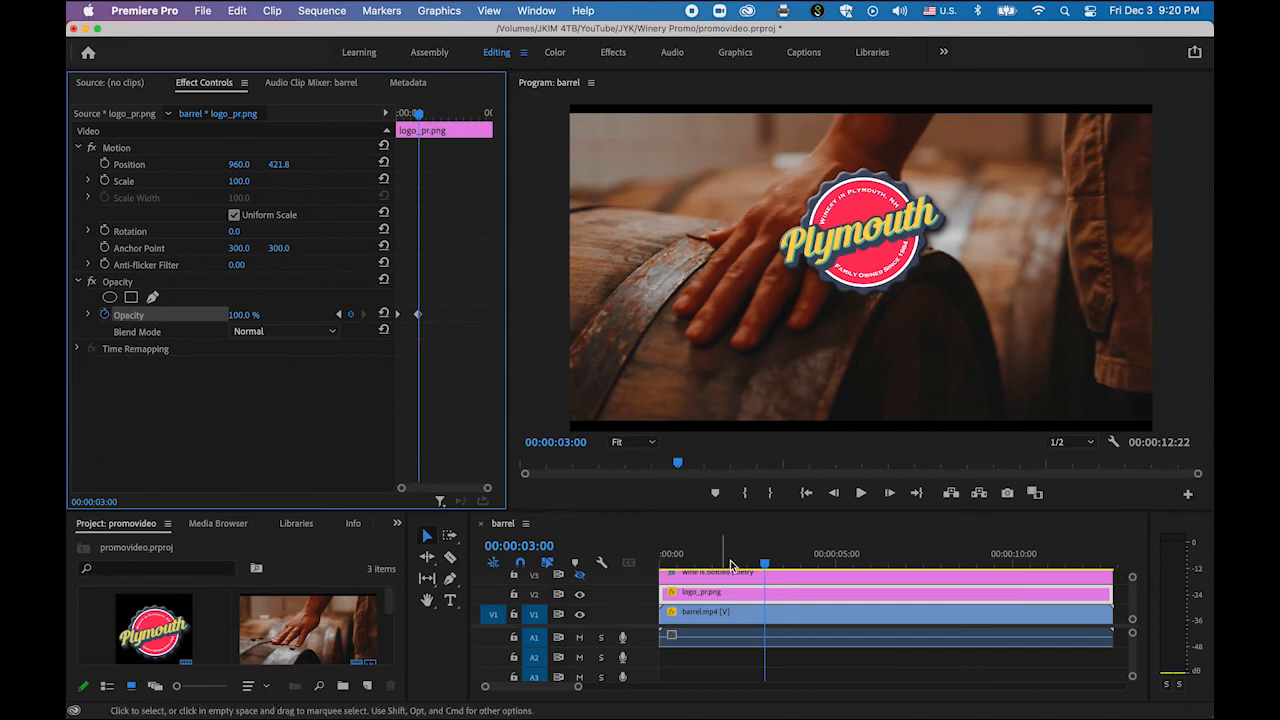
pyautogui.moveTo(765, 567); pyautogui.dragTo(605, 558)
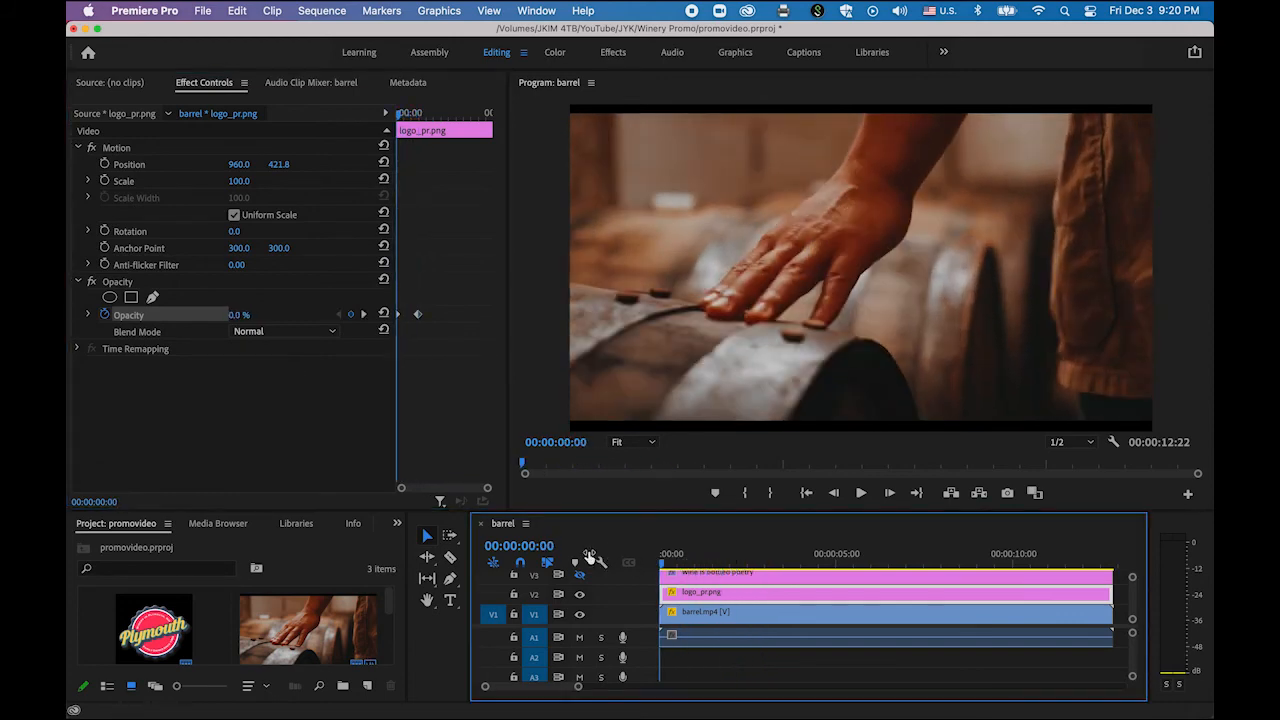
pyautogui.press('space')
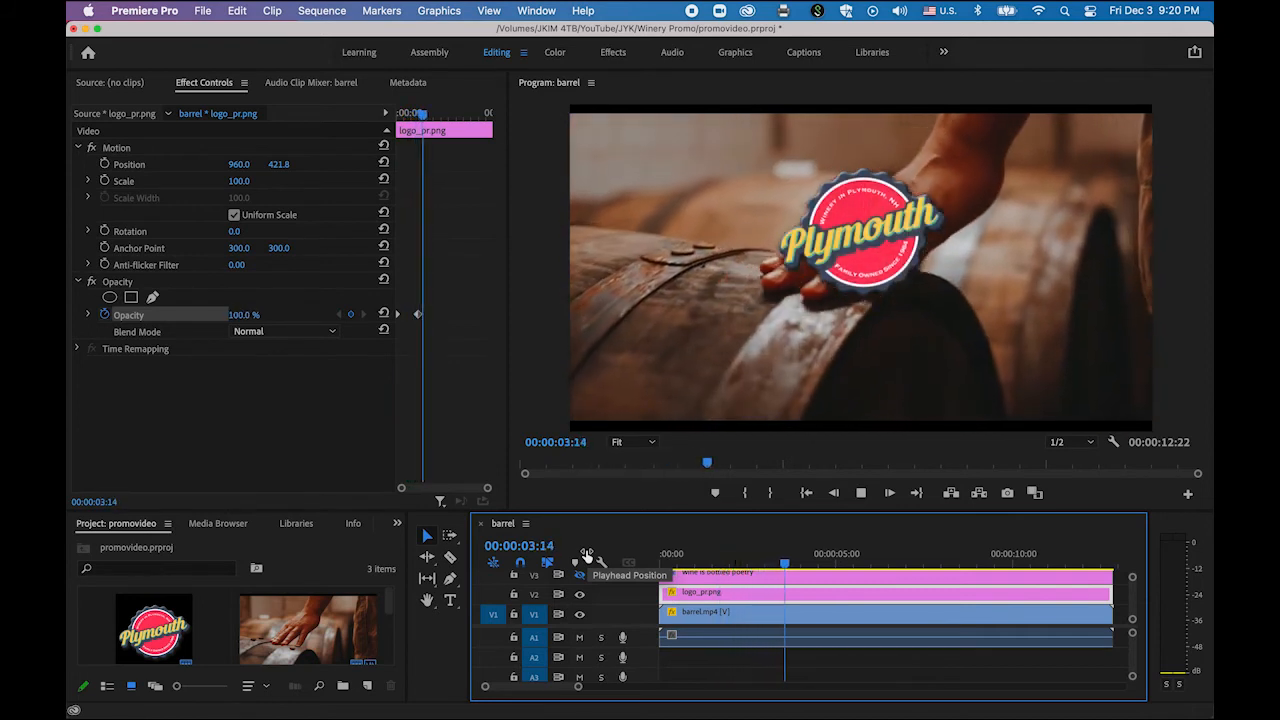
pyautogui.press('space')
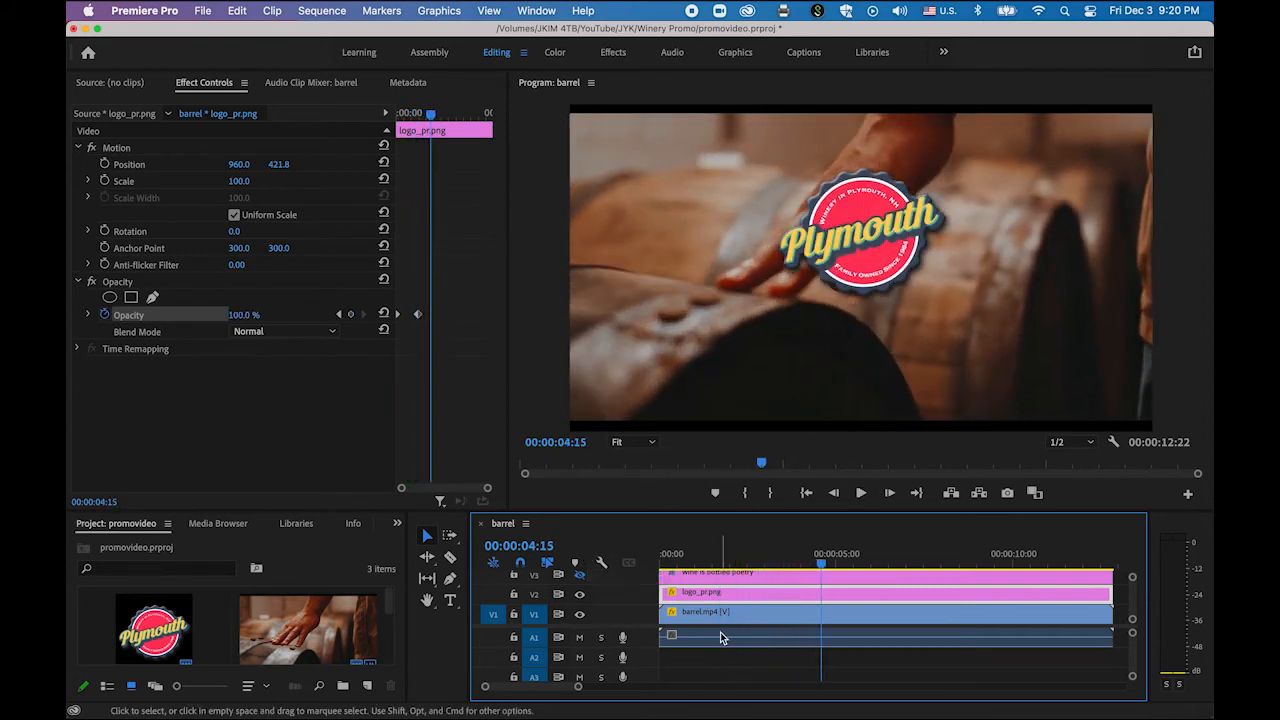
# Step: Show the tagline track V3 again and play the sequence from the start
pyautogui.click(580, 575)
pyautogui.moveTo(822, 563); pyautogui.dragTo(611, 564)
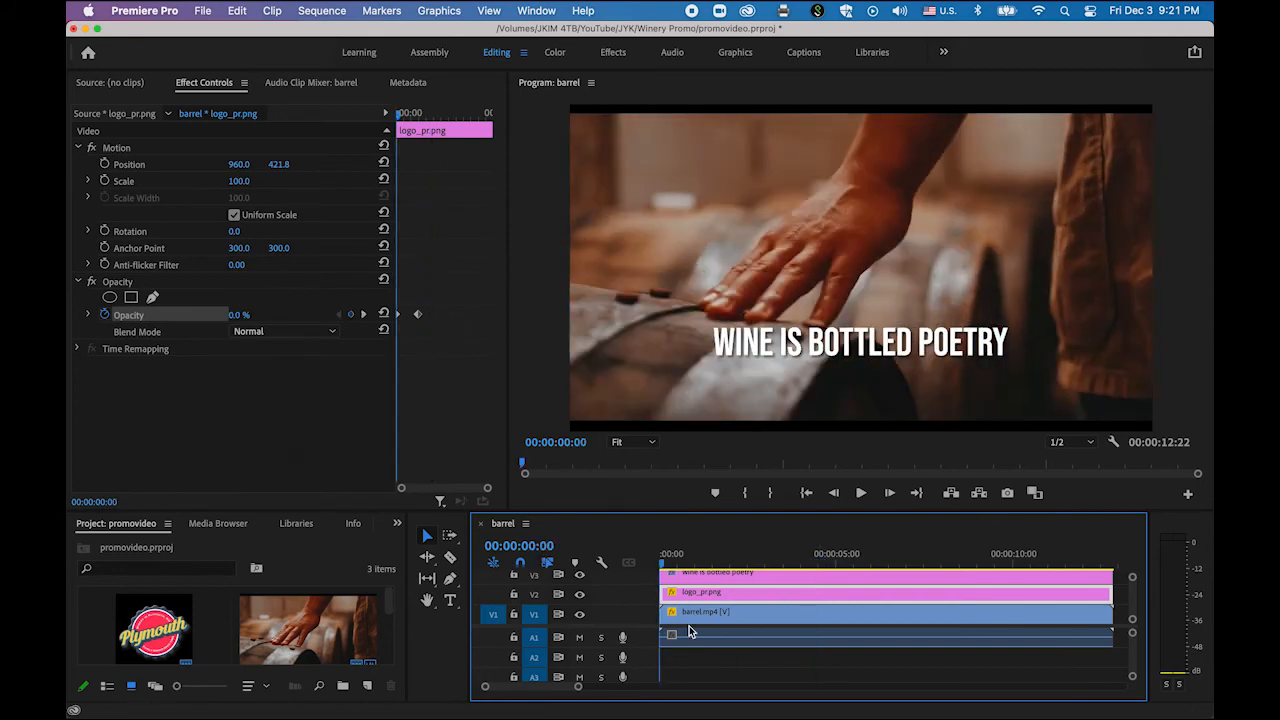
pyautogui.press('space')
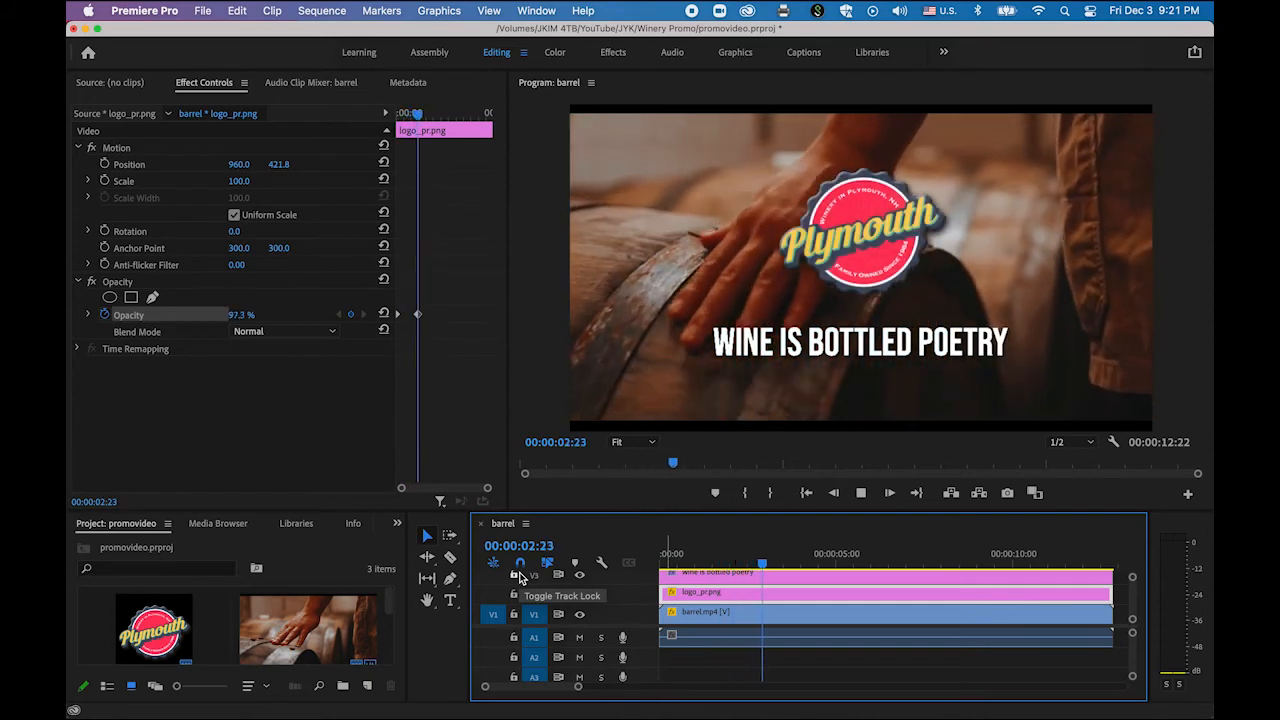
pyautogui.press('space')
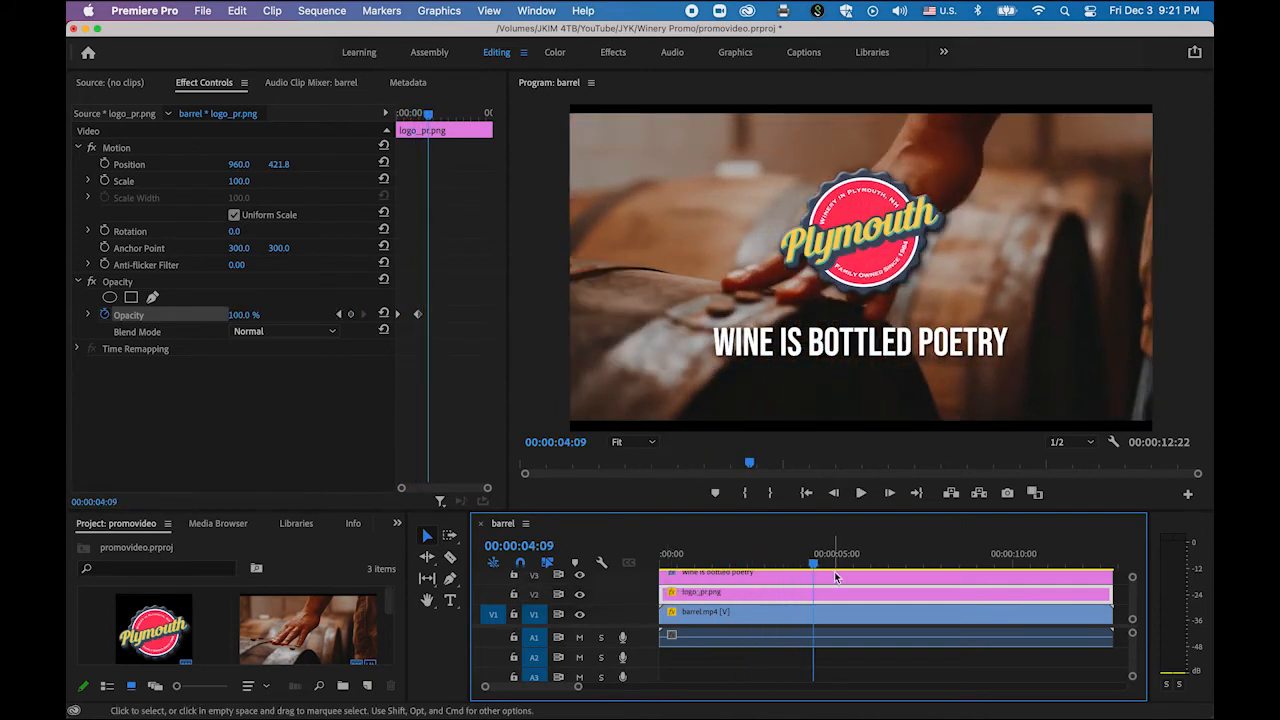
# Step: Trim the start of the tagline clip on V3 to 00:00:03:00 and play the sequence from the start
pyautogui.moveTo(815, 570); pyautogui.dragTo(763, 563)
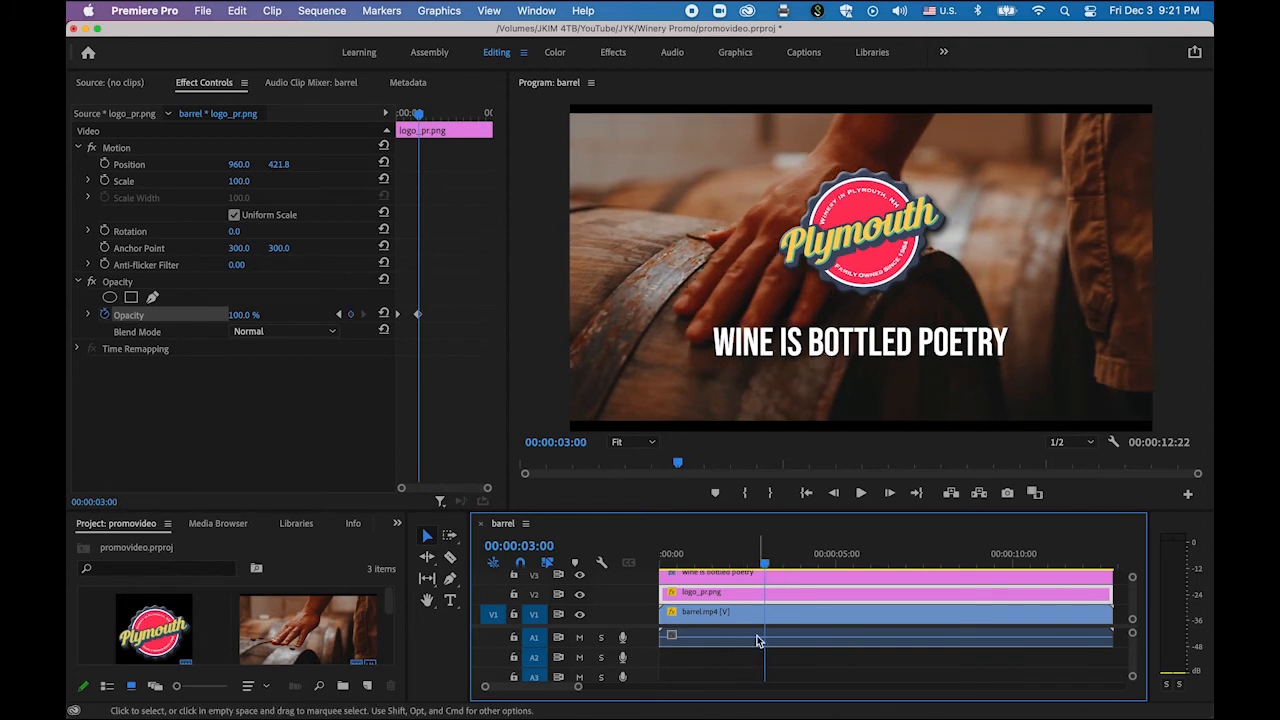
pyautogui.click(688, 577)
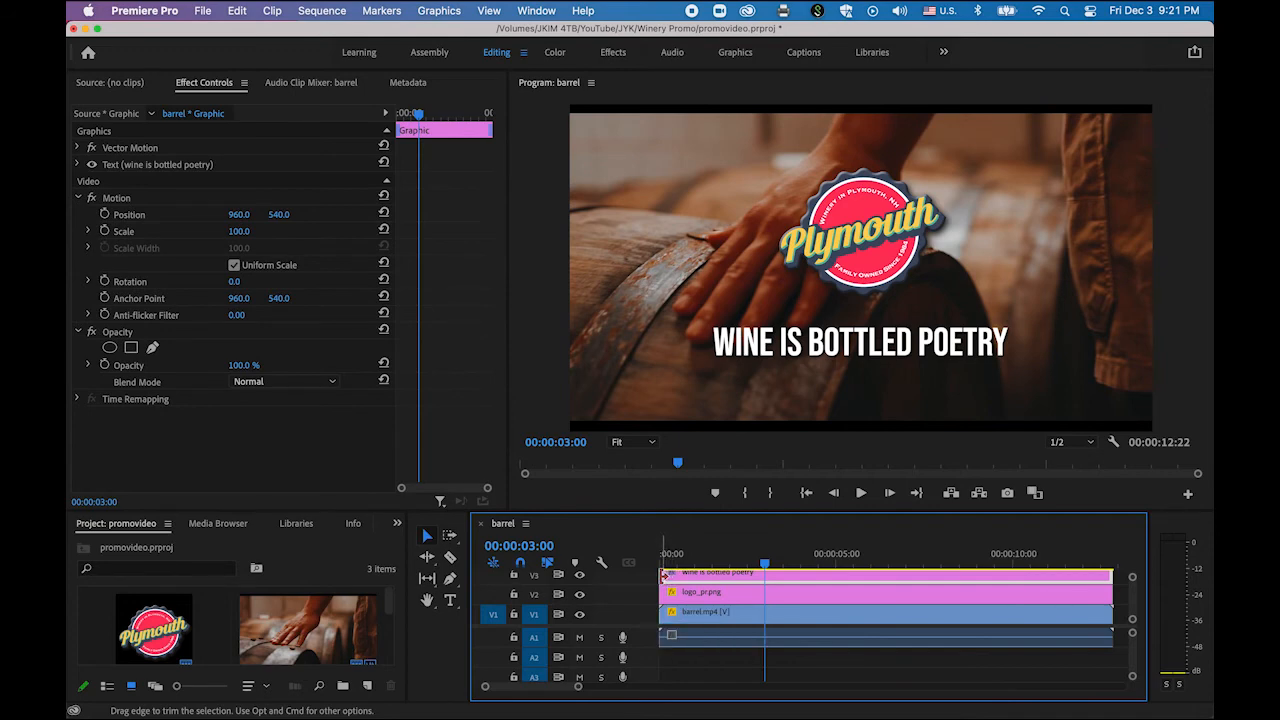
pyautogui.moveTo(663, 576); pyautogui.dragTo(767, 578)
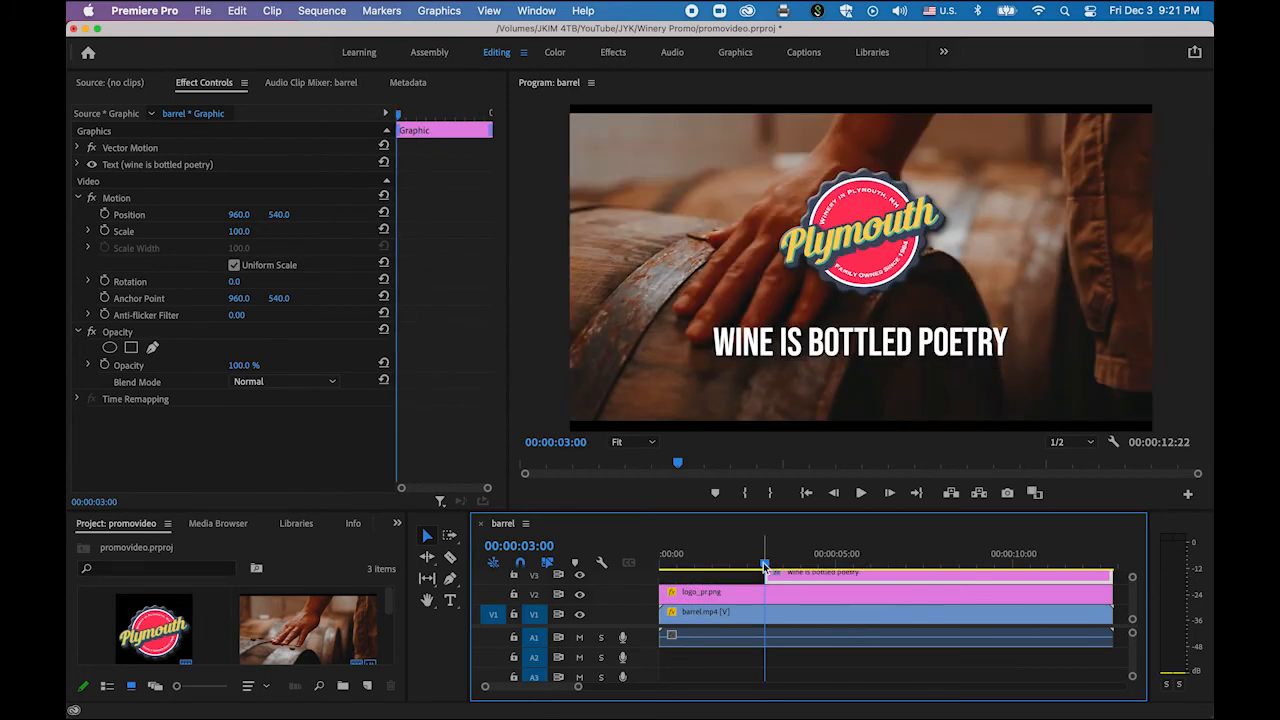
pyautogui.press('Home')
pyautogui.press('space')
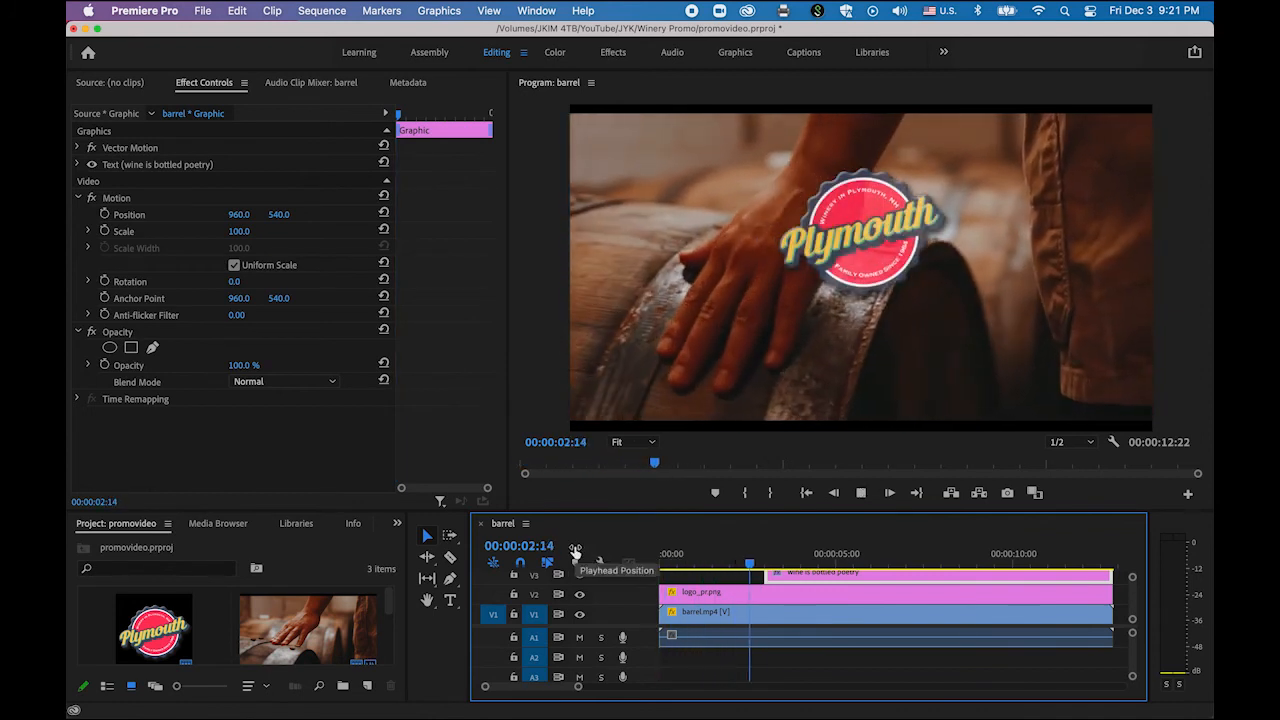
pyautogui.press('space')
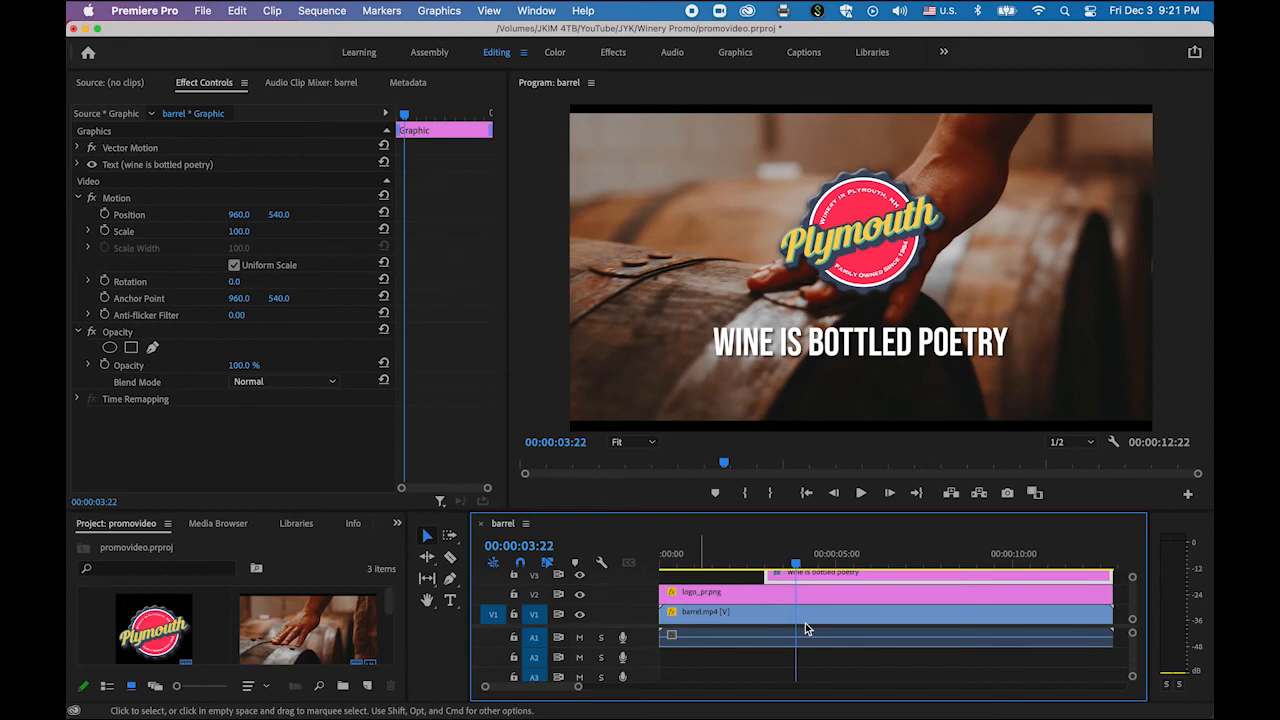
# Step: At 00:00:03:00, add a rectangular mask to the tagline text and move it down over the words
pyautogui.click(791, 566)
pyautogui.moveTo(791, 566); pyautogui.dragTo(765, 566)
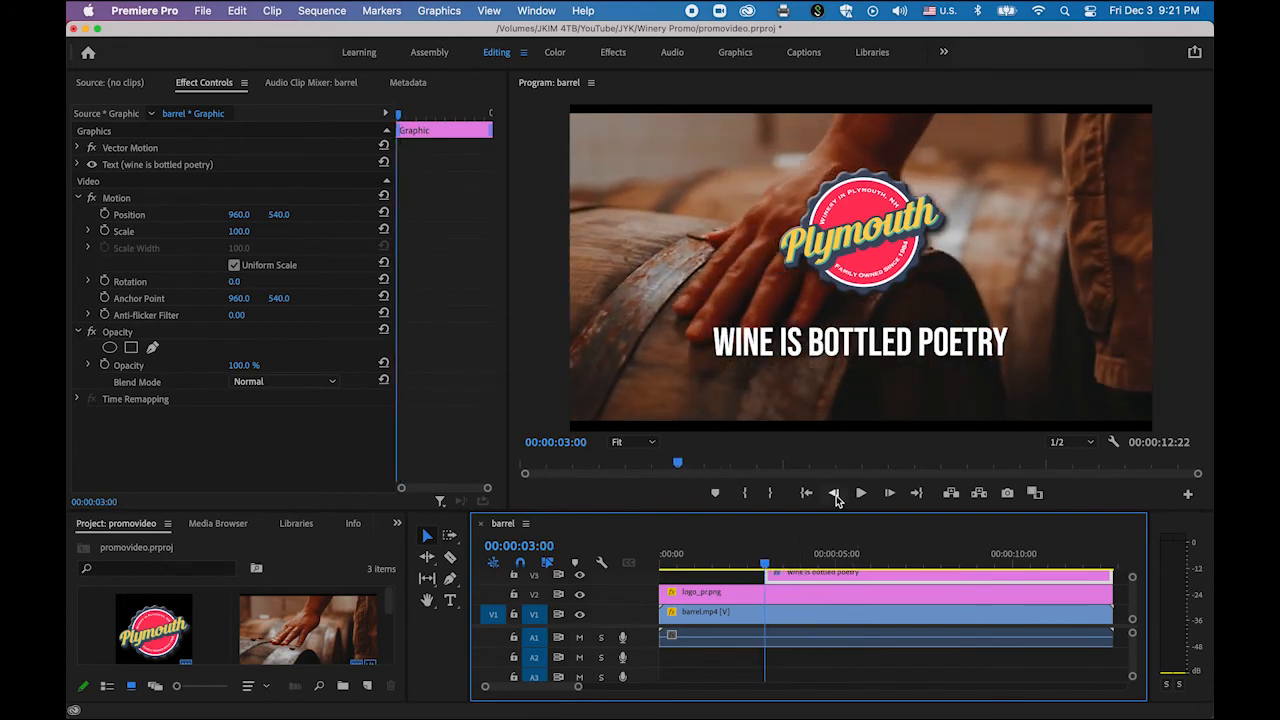
pyautogui.click(763, 566)
pyautogui.click(765, 566)
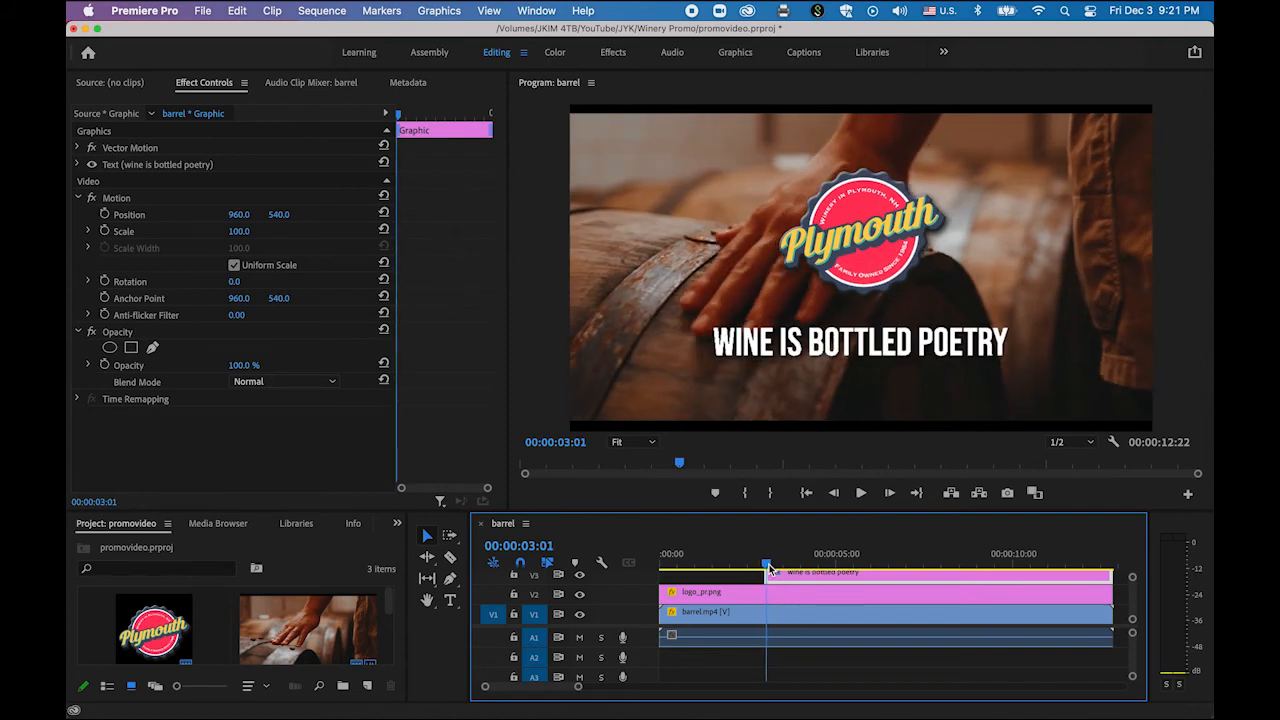
pyautogui.click(835, 494)
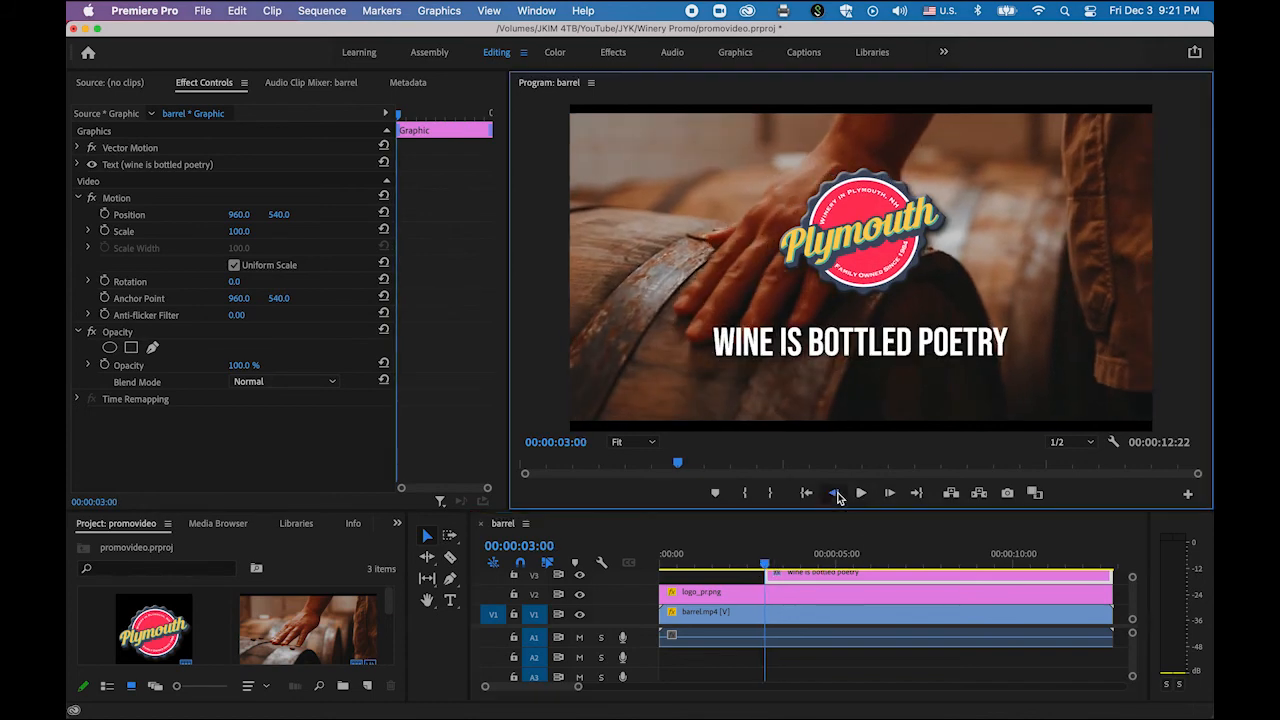
pyautogui.click(890, 493)
pyautogui.click(786, 353)
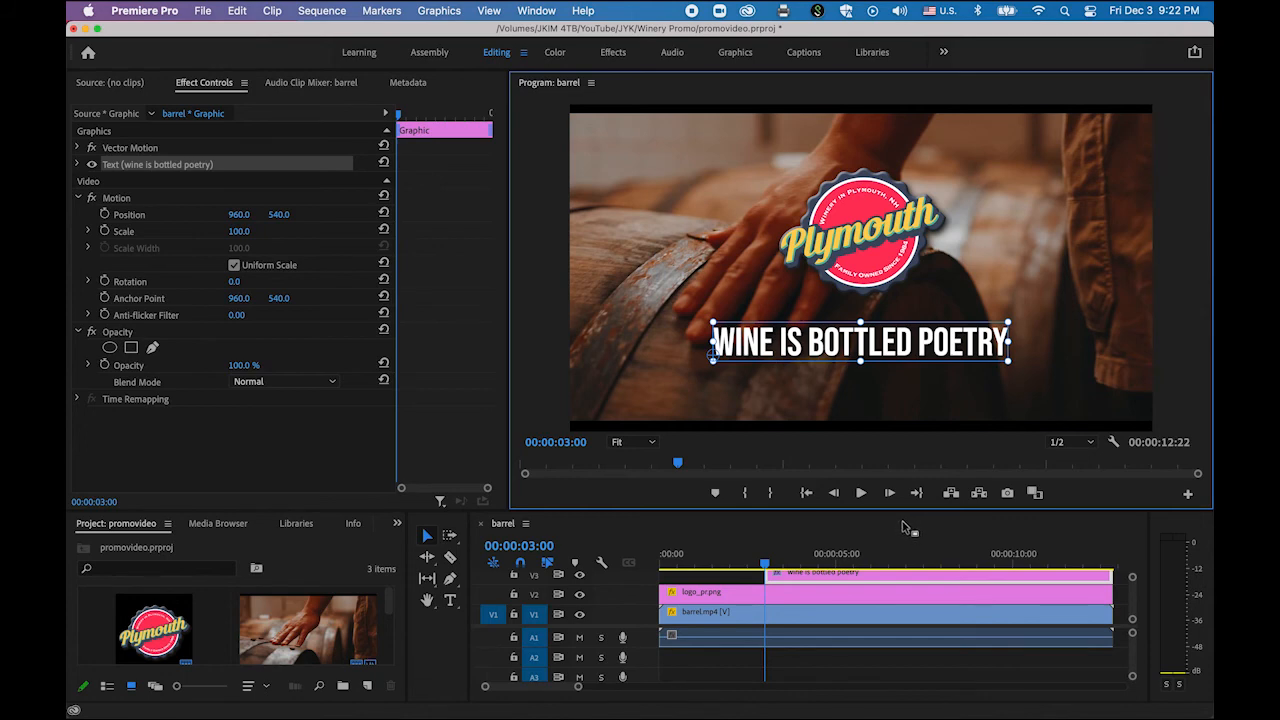
pyautogui.click(78, 164)
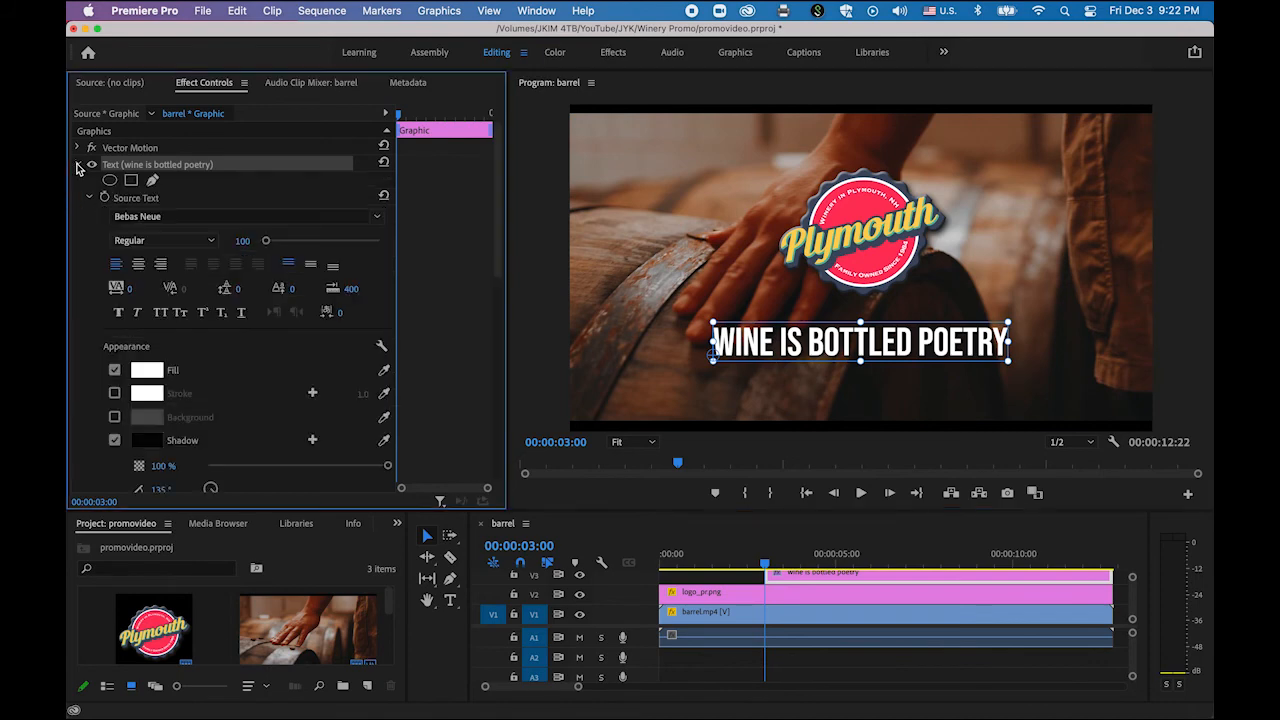
pyautogui.click(130, 182)
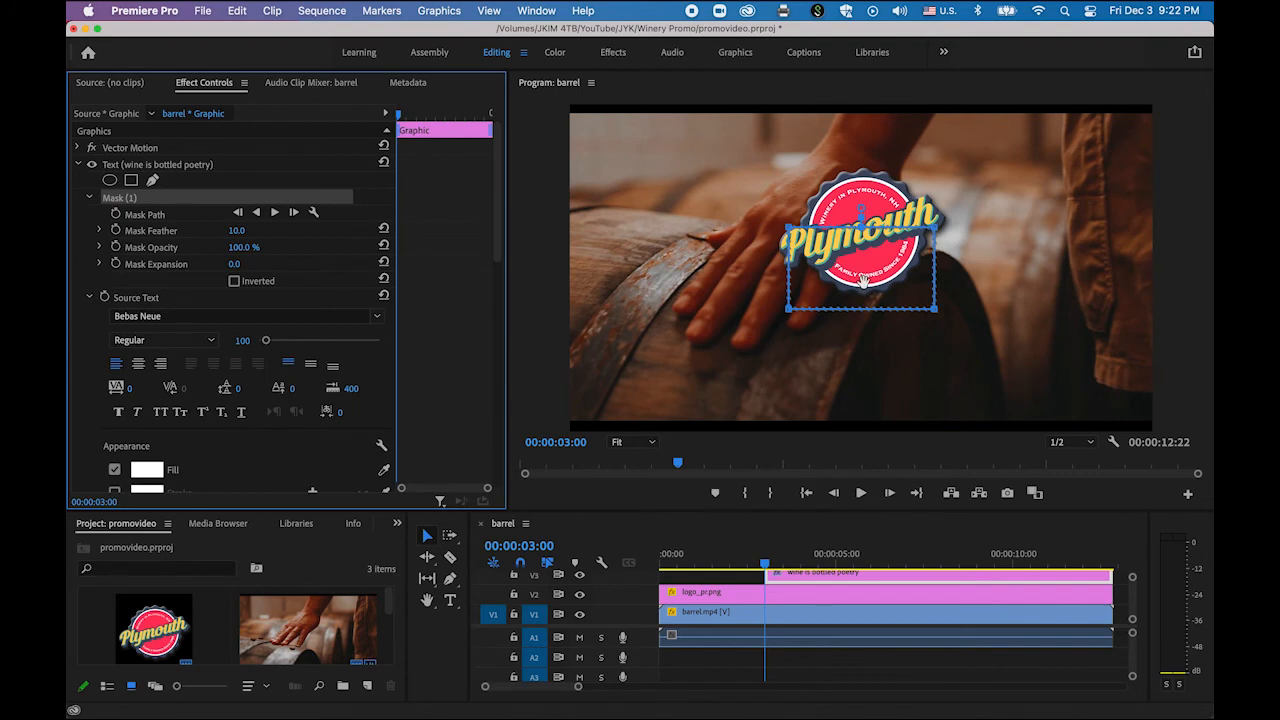
pyautogui.moveTo(862, 280); pyautogui.dragTo(860, 355)
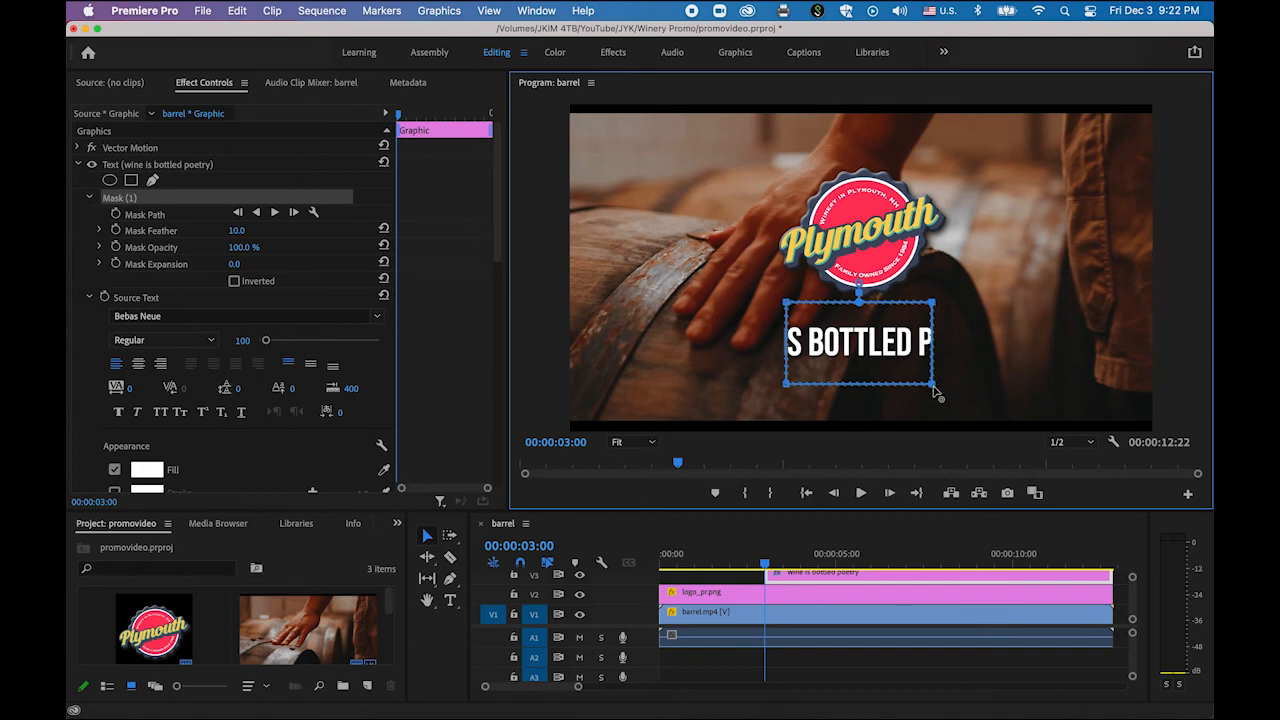
# Step: Resize the mask so it encloses the whole tagline, with its upper and lower edges close to the letters
pyautogui.moveTo(933, 390); pyautogui.dragTo(1031, 392)
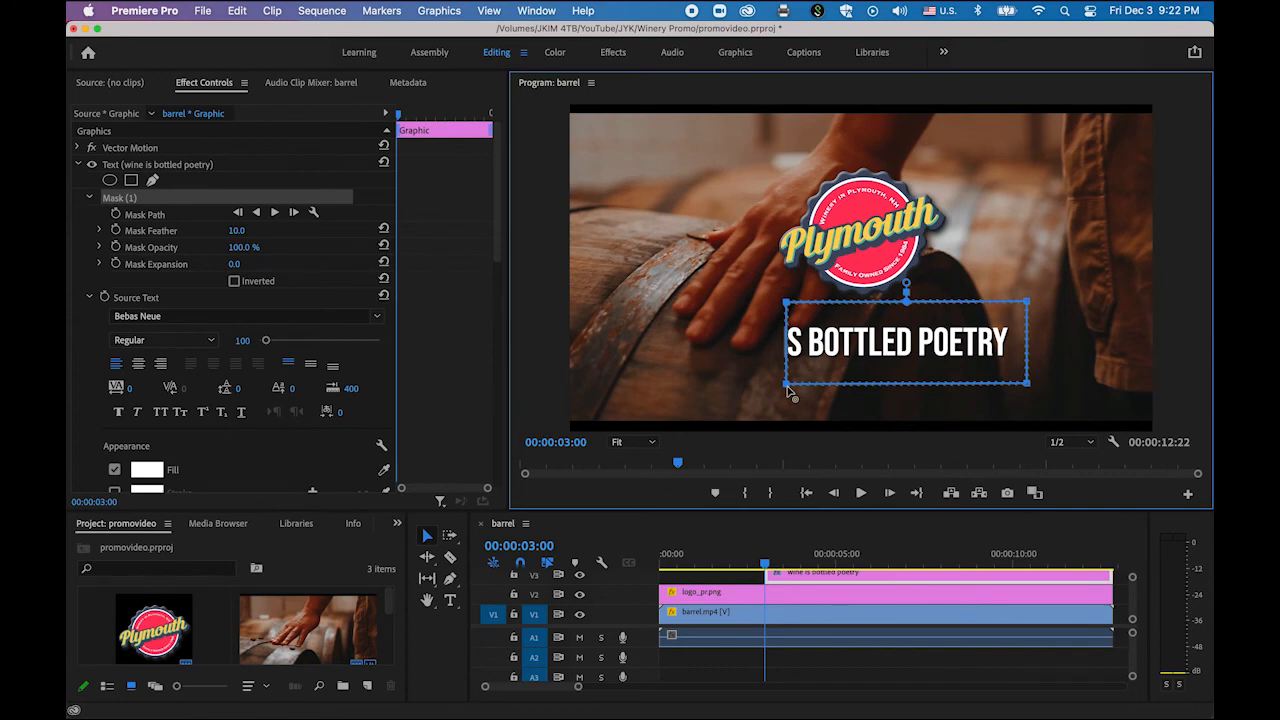
pyautogui.moveTo(787, 387); pyautogui.dragTo(683, 394)
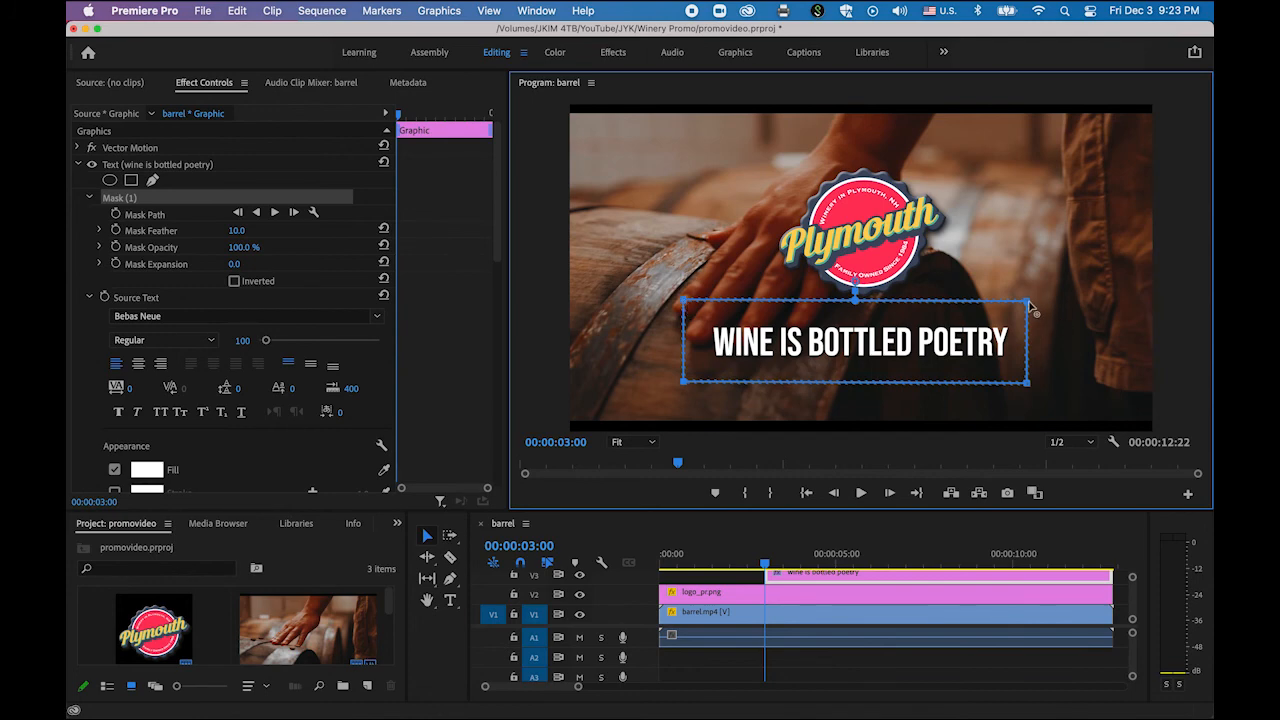
pyautogui.moveTo(1030, 308)
pyautogui.mouseDown()
pyautogui.moveTo(1039, 329)
pyautogui.moveTo(1029, 326)
pyautogui.mouseUp()
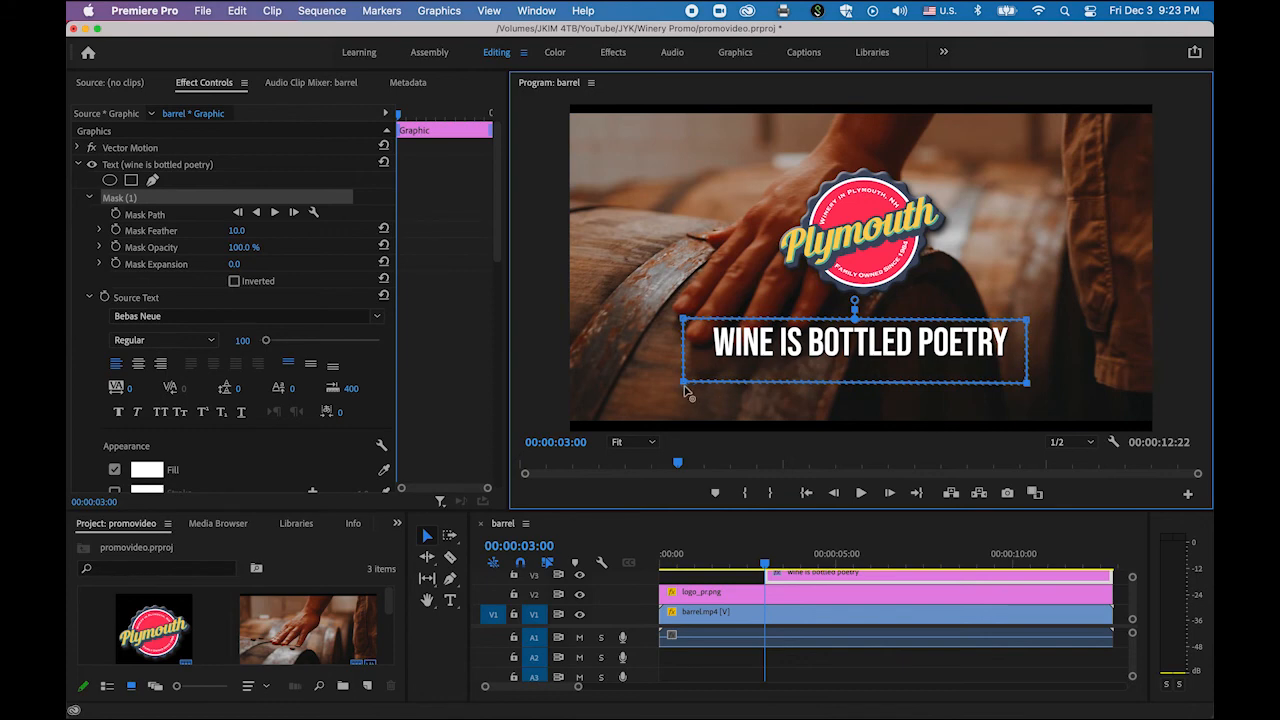
pyautogui.moveTo(684, 383); pyautogui.dragTo(684, 363)
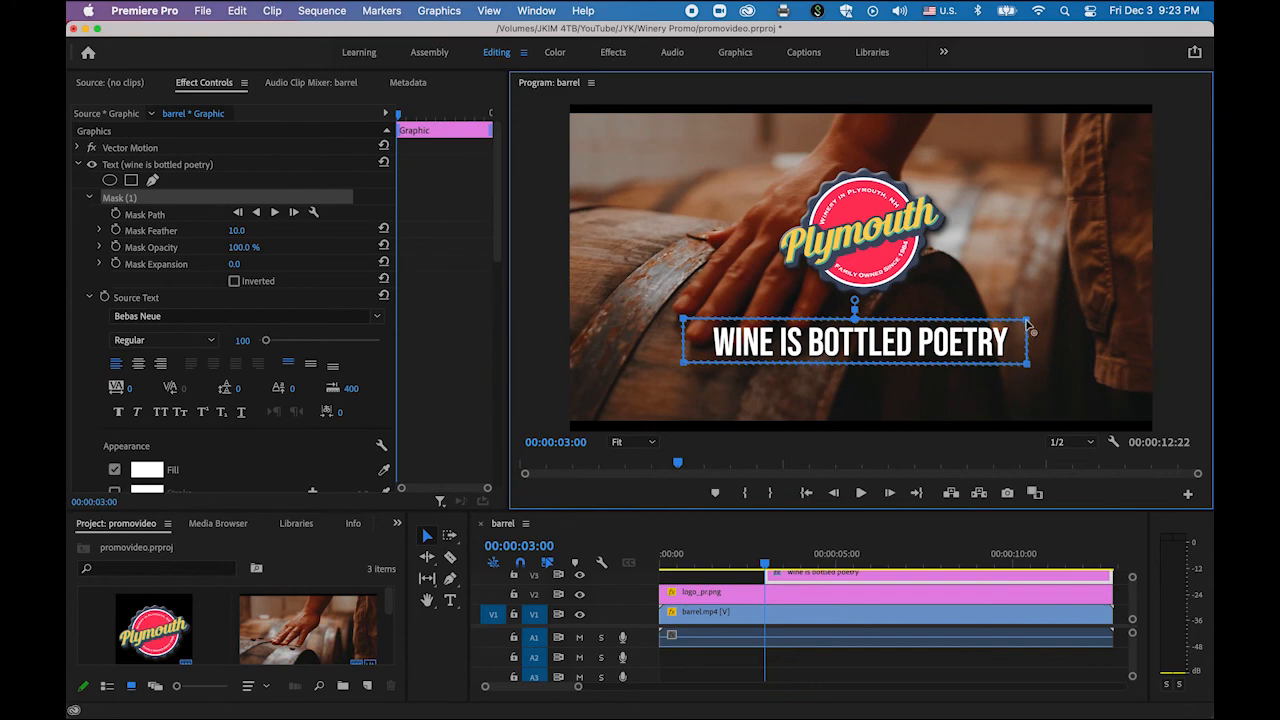
pyautogui.moveTo(1025, 321); pyautogui.dragTo(1028, 317)
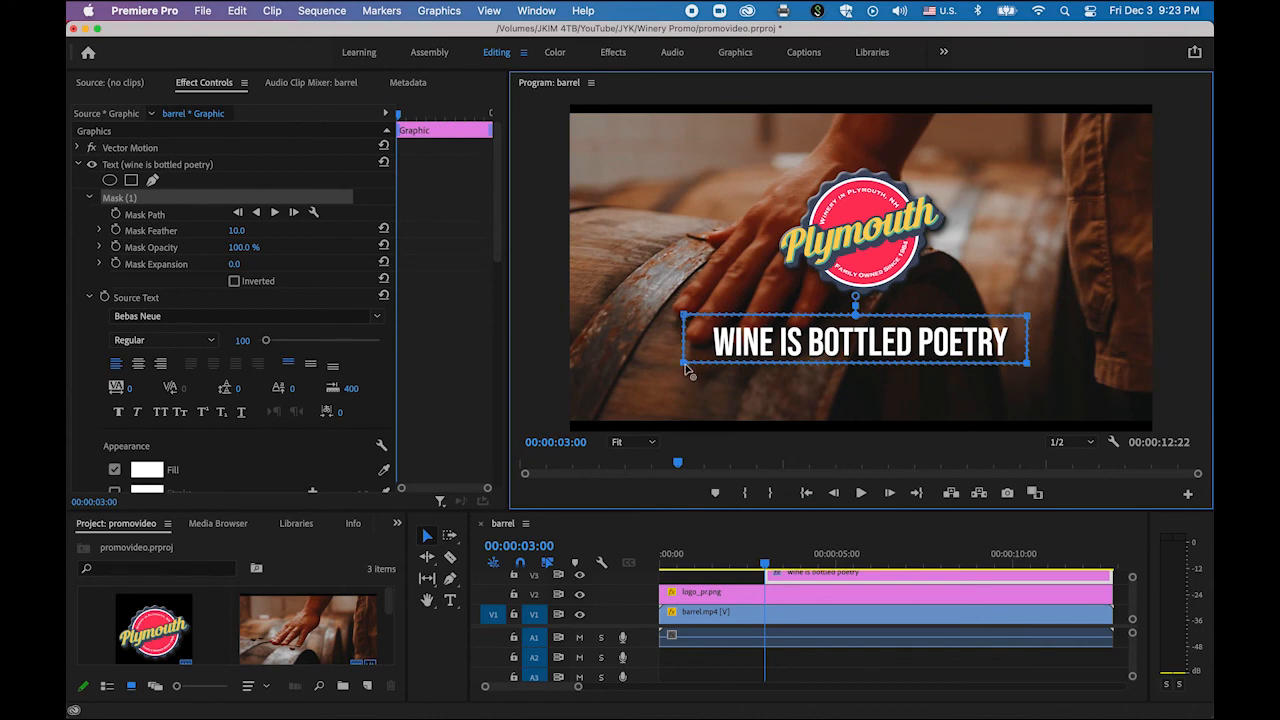
pyautogui.moveTo(684, 364); pyautogui.dragTo(685, 369)
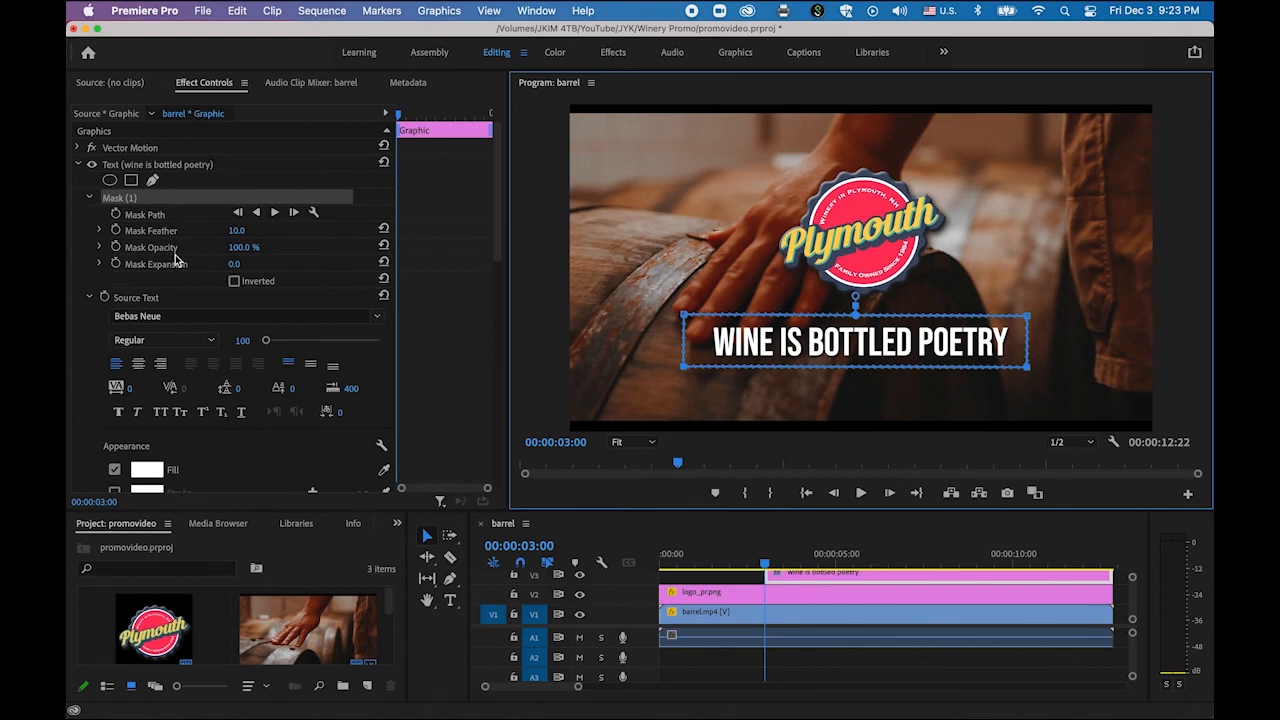
# Step: Invert the mask and keyframe its path from covering the tagline at 00:00:03:00 to a thin strip along the text's lower edge at 00:00:04:00
pyautogui.click(234, 282)
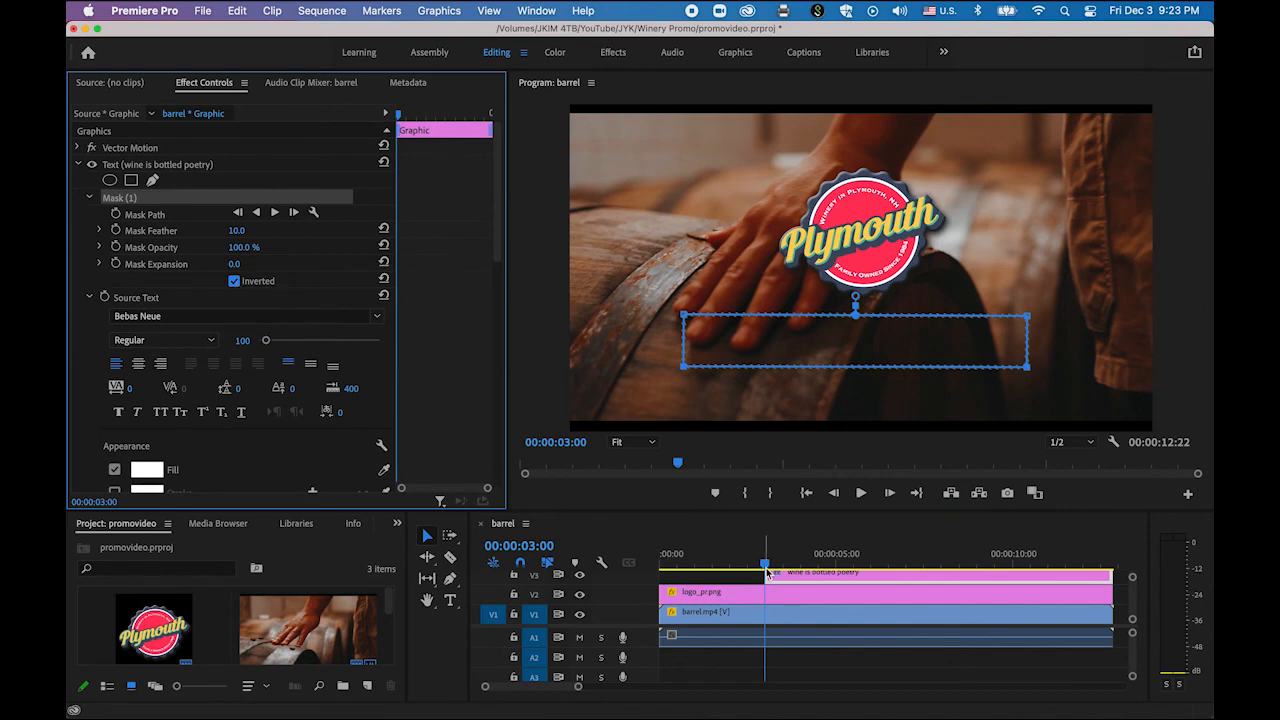
pyautogui.click(116, 216)
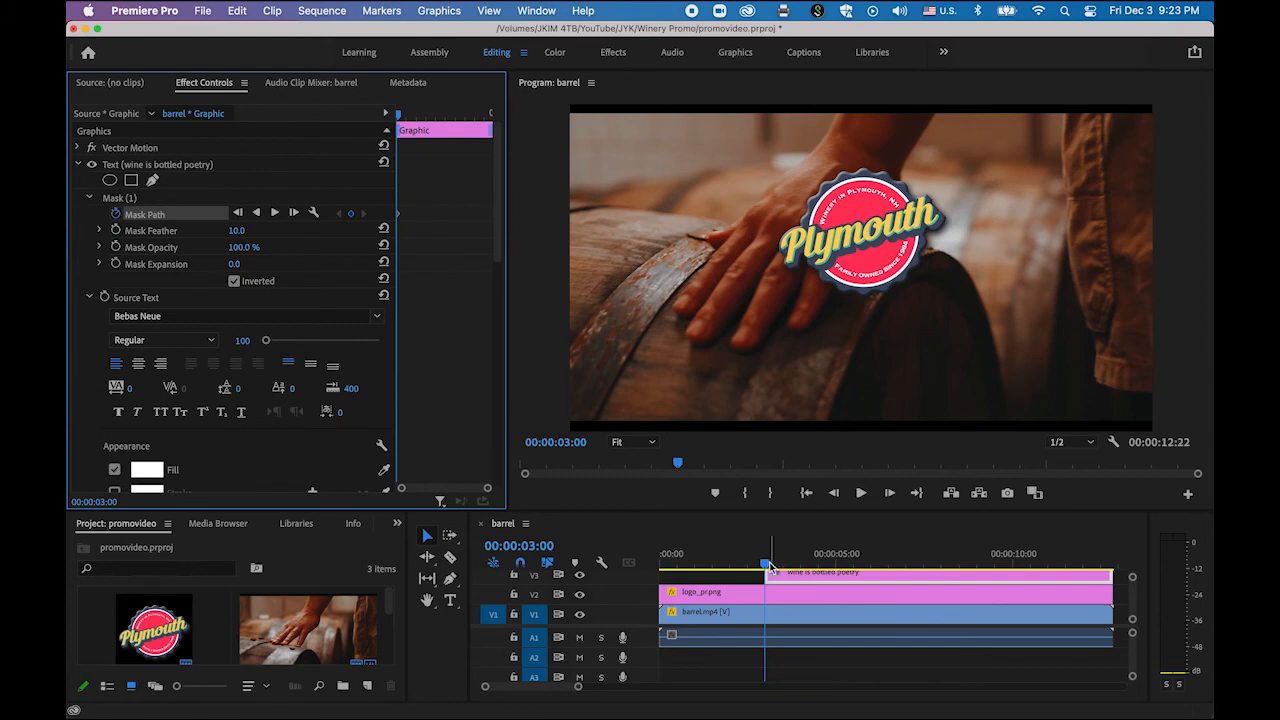
pyautogui.moveTo(770, 568); pyautogui.dragTo(800, 563)
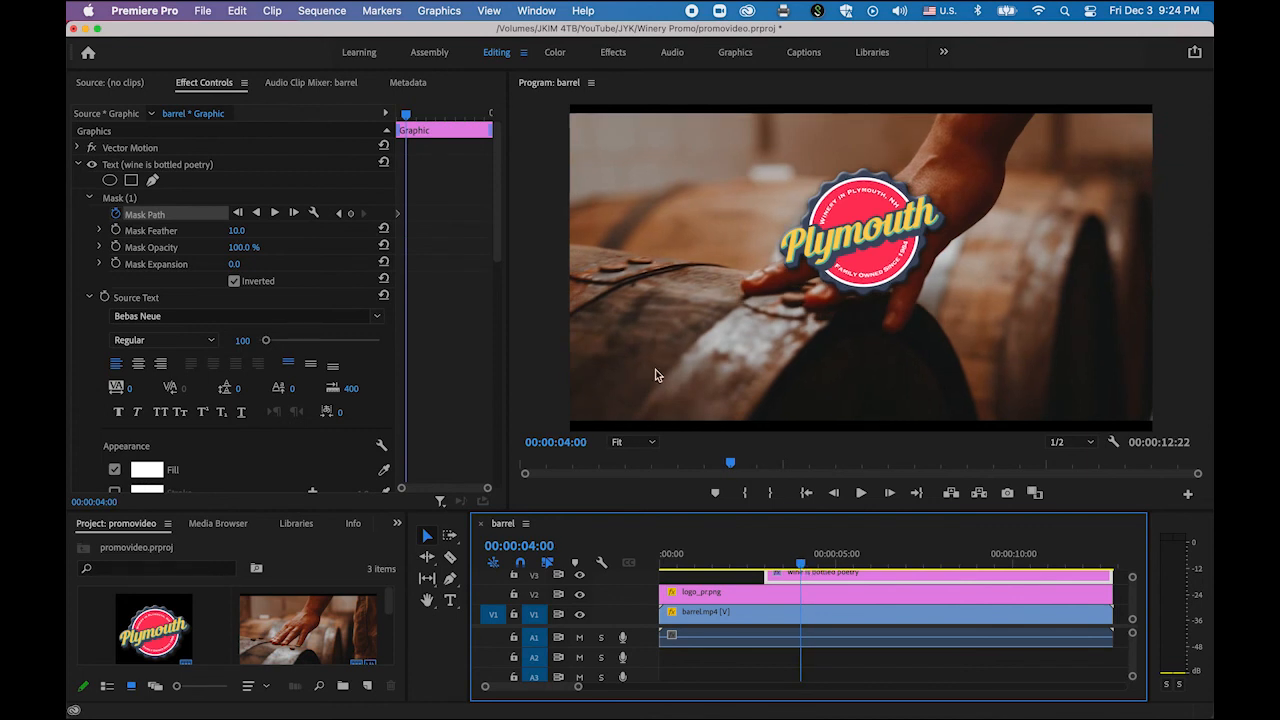
pyautogui.click(351, 214)
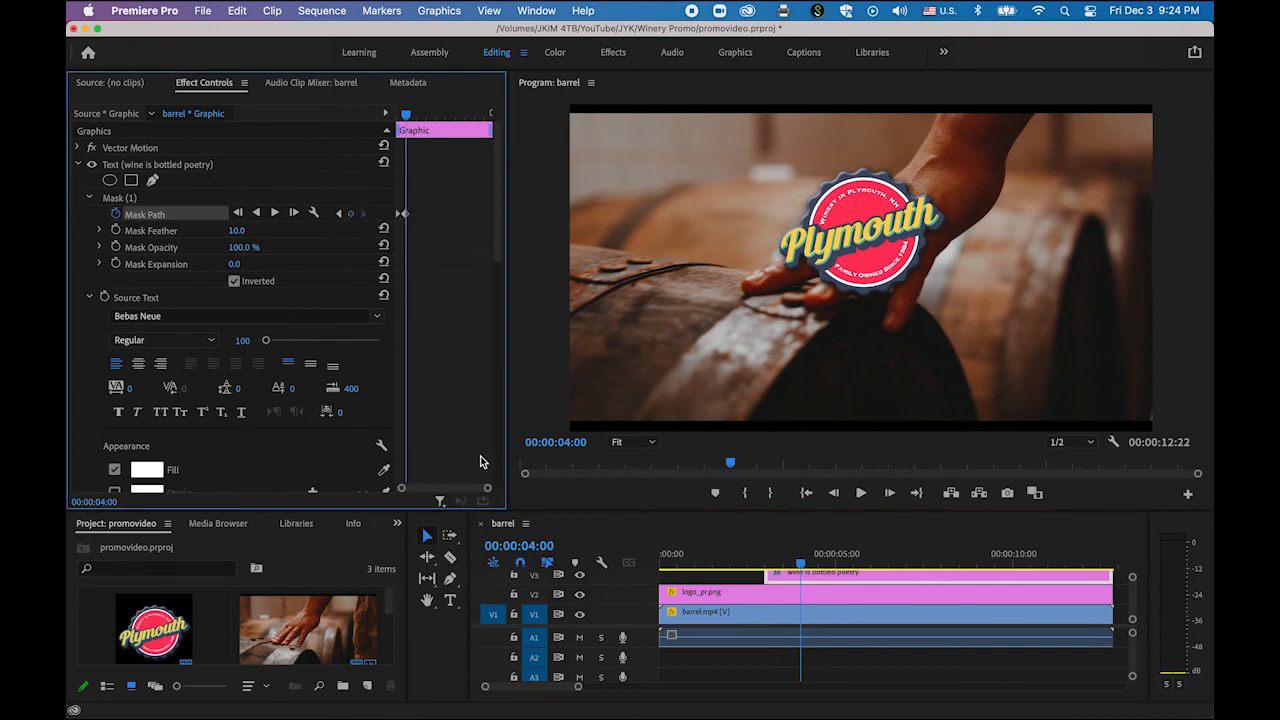
pyautogui.click(115, 200)
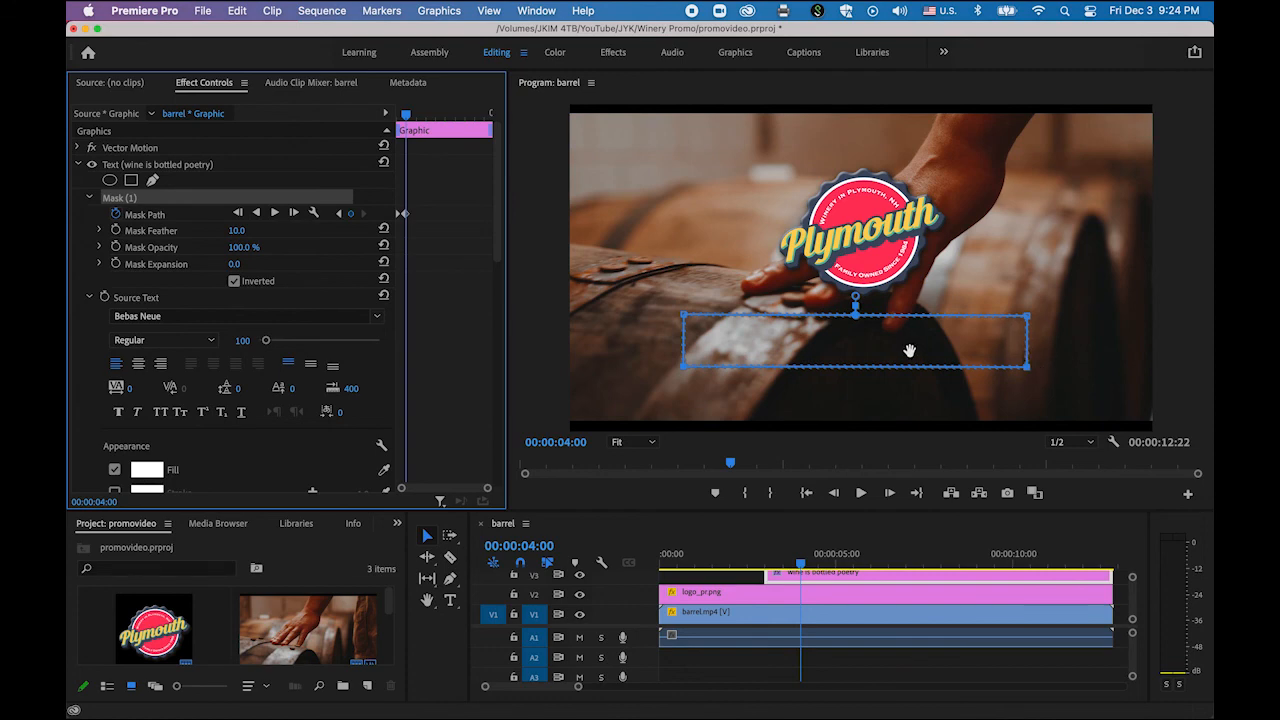
pyautogui.click(684, 318)
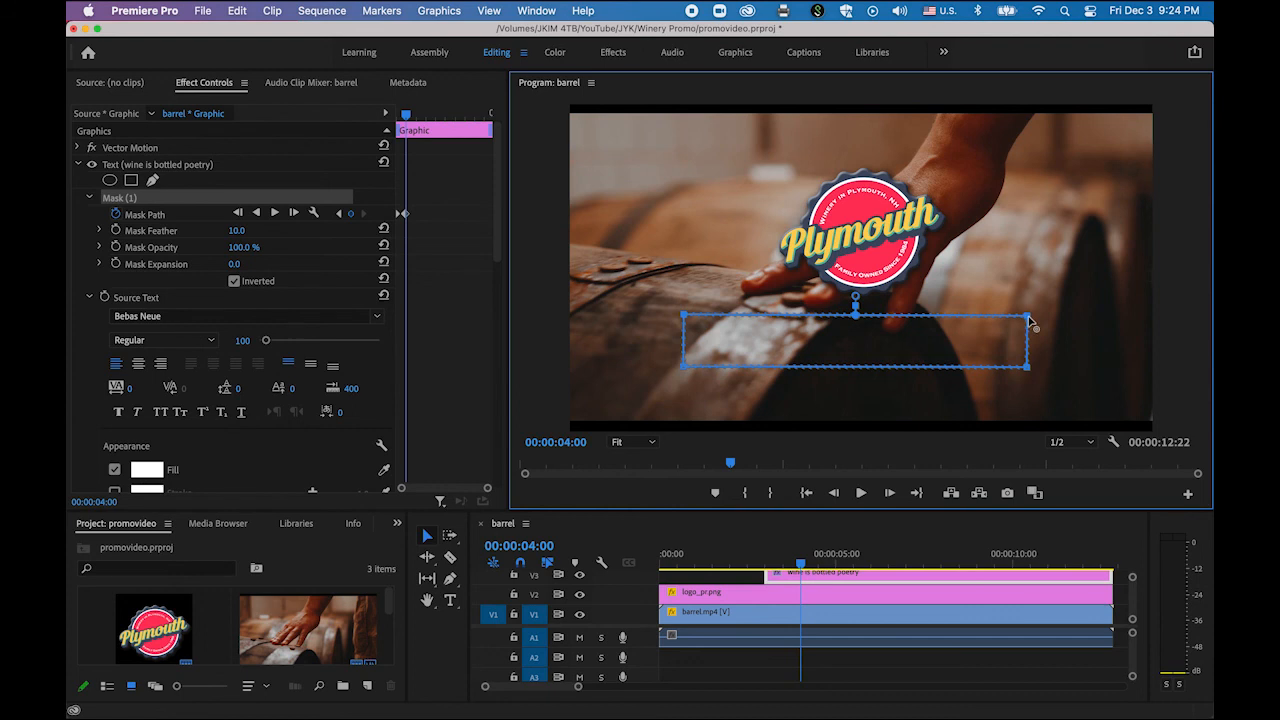
pyautogui.moveTo(1029, 319); pyautogui.dragTo(1029, 366)
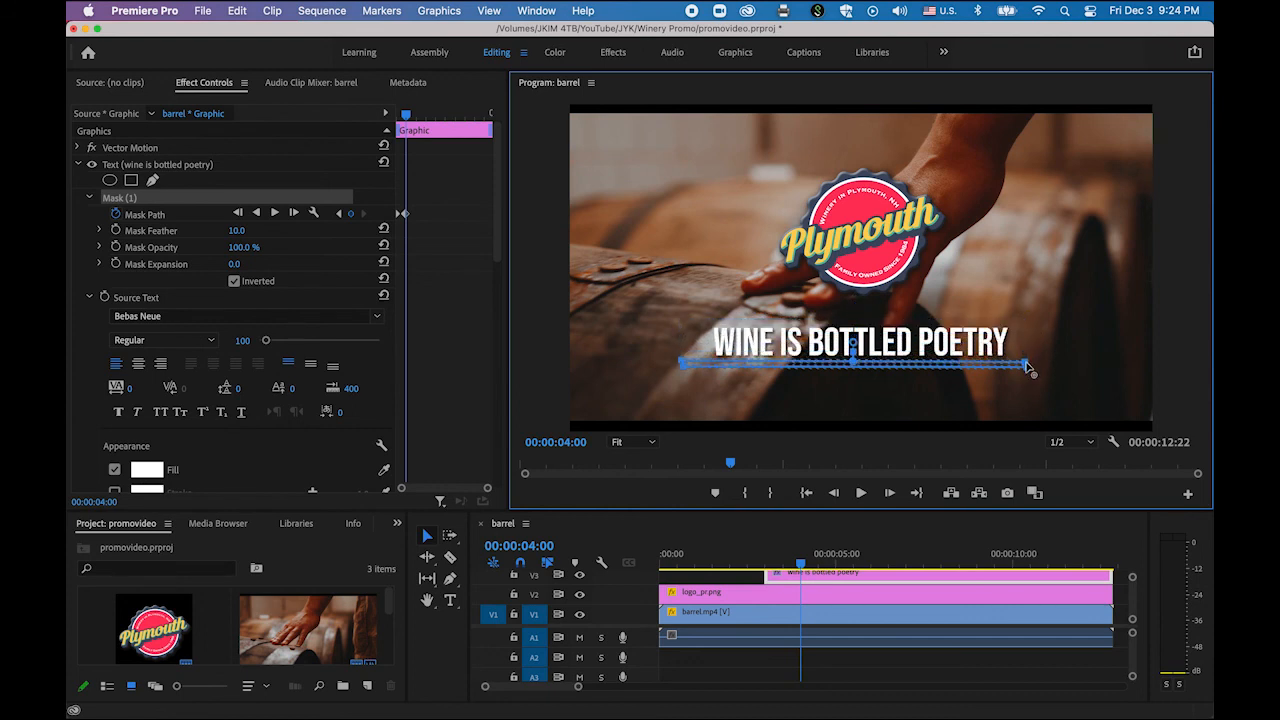
# Step: Play the sequence from the start to check the tagline's mask reveal
pyautogui.click(878, 536)
pyautogui.moveTo(800, 566); pyautogui.dragTo(521, 541)
pyautogui.press('space')
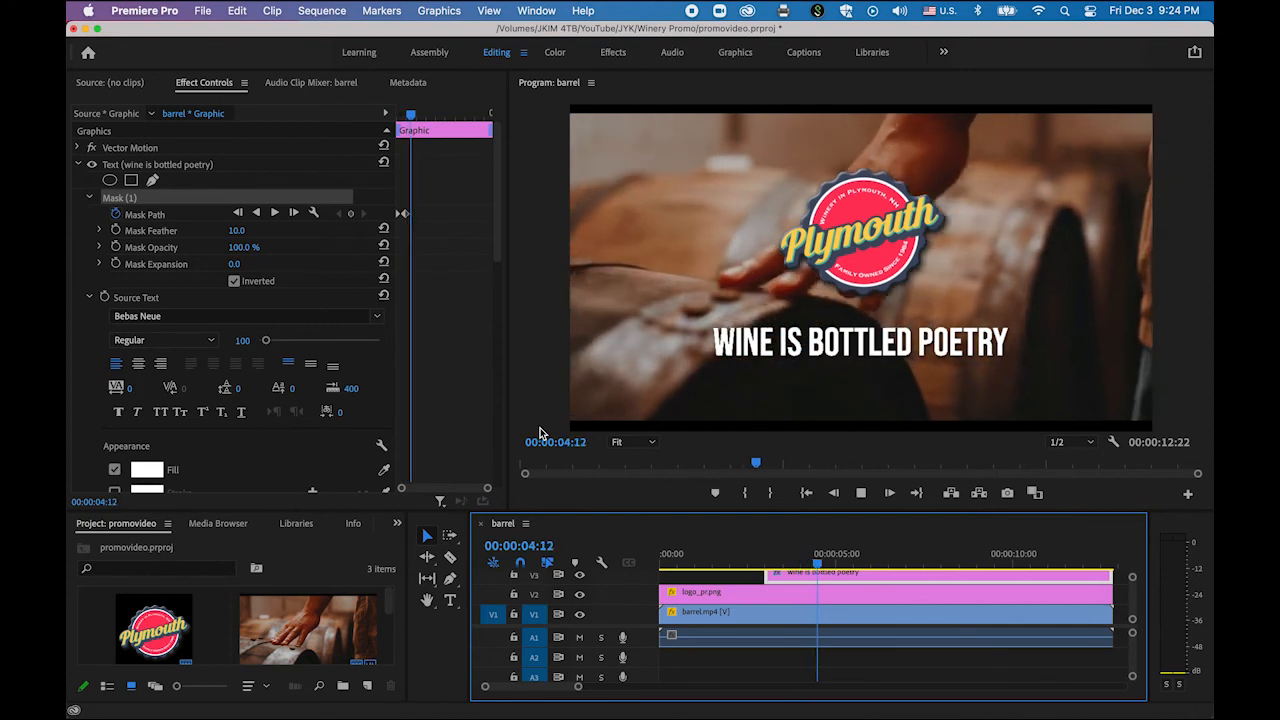
# Step: Replay the barrel sequence from the start to check the logo and the tagline reveal
pyautogui.press('space')
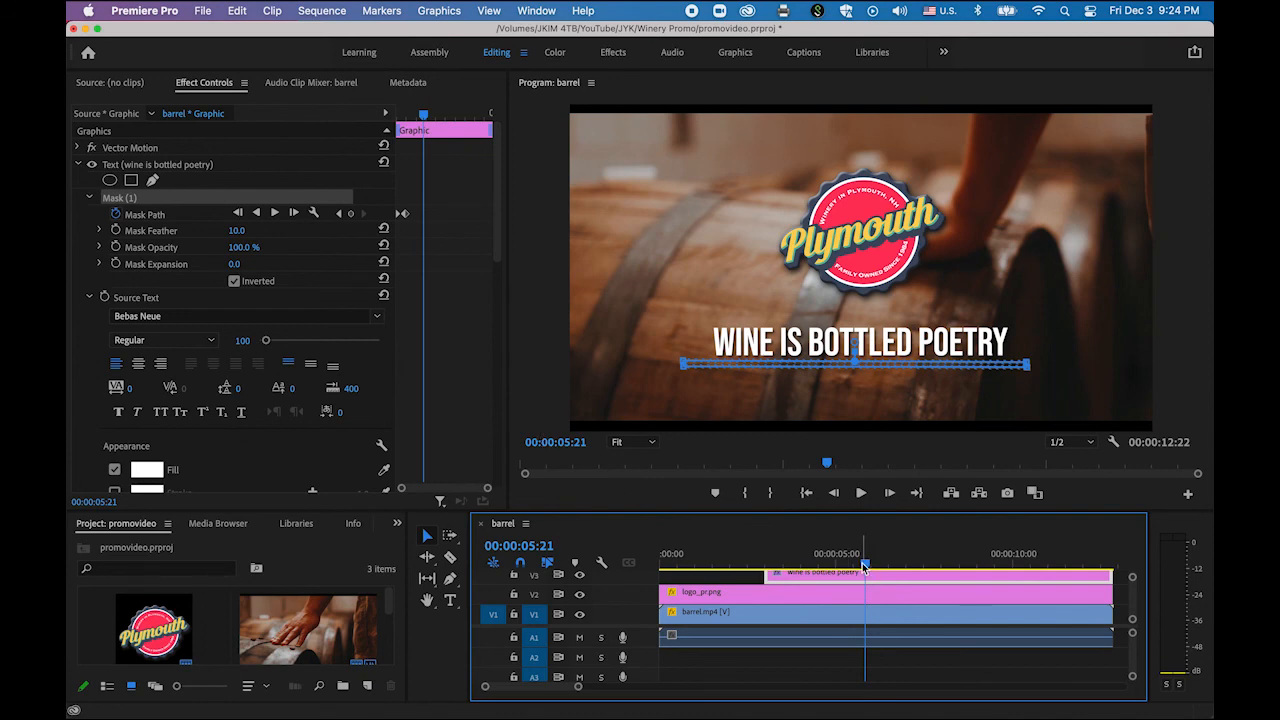
pyautogui.moveTo(865, 562); pyautogui.dragTo(606, 556)
pyautogui.press('space')
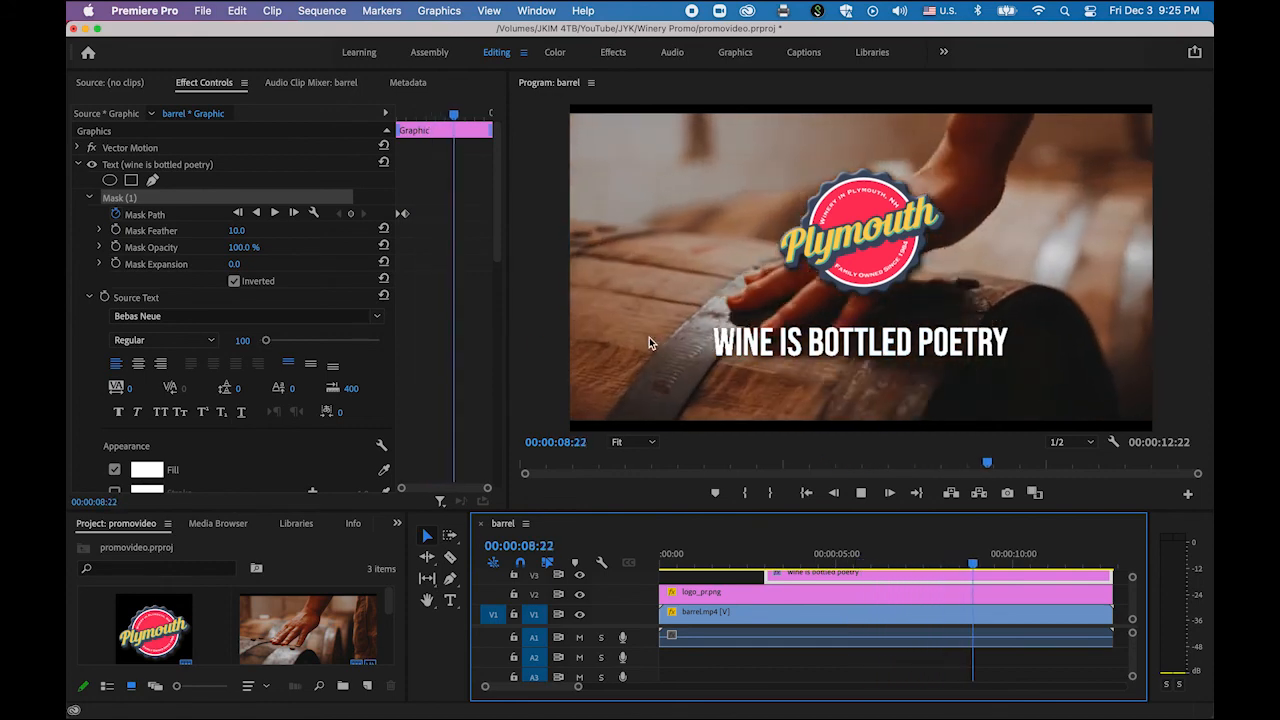
pyautogui.click(536, 344)
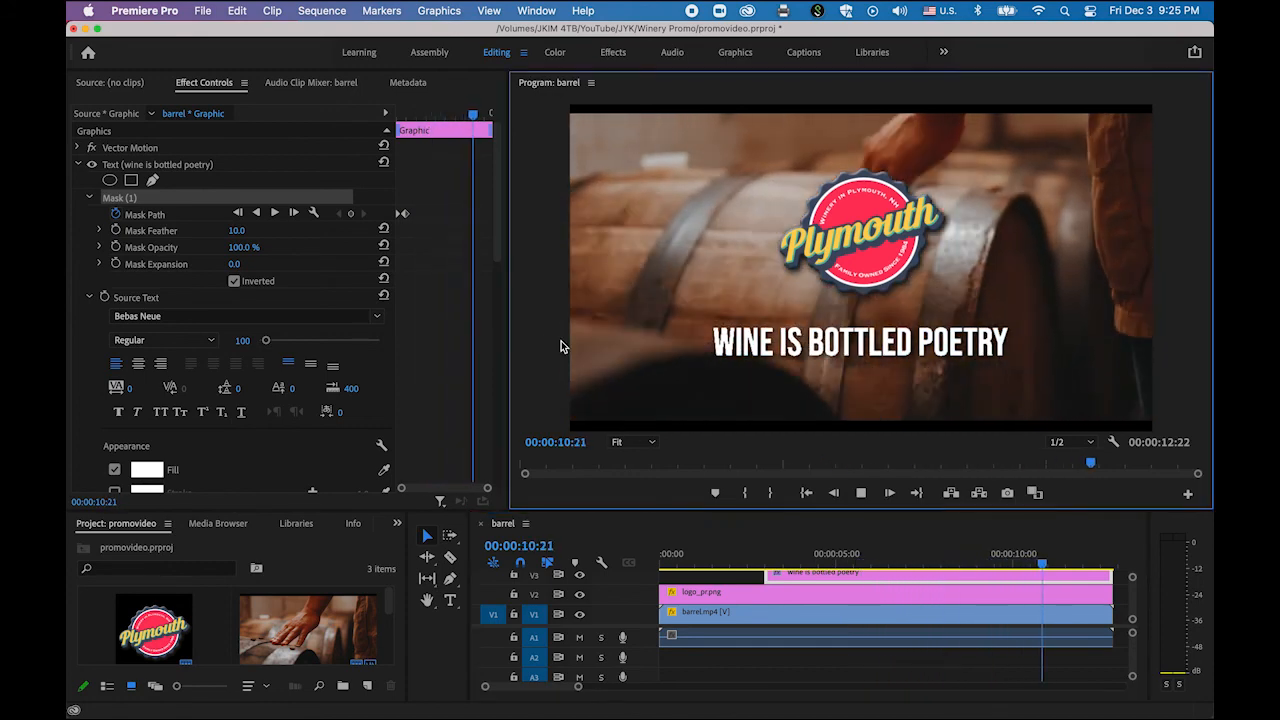
# Step: Save the promovideo project and open the media export settings for the barrel sequence
pyautogui.click(206, 10)
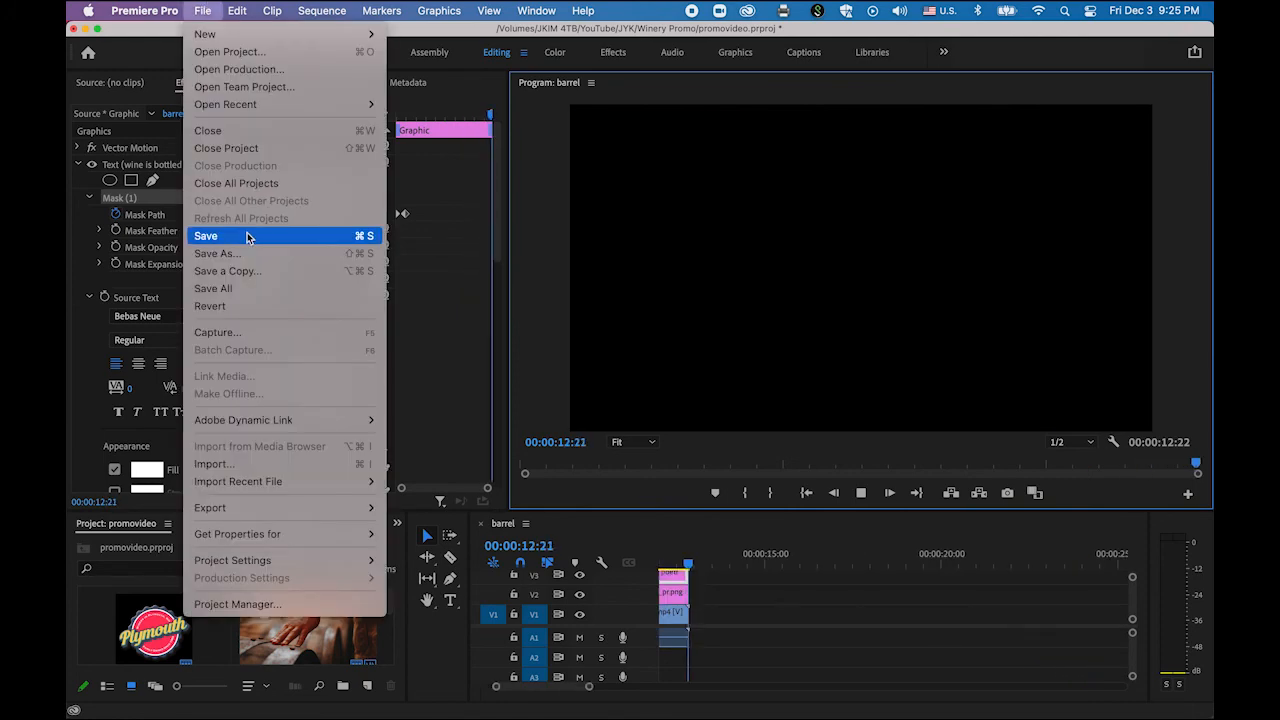
pyautogui.click(248, 237)
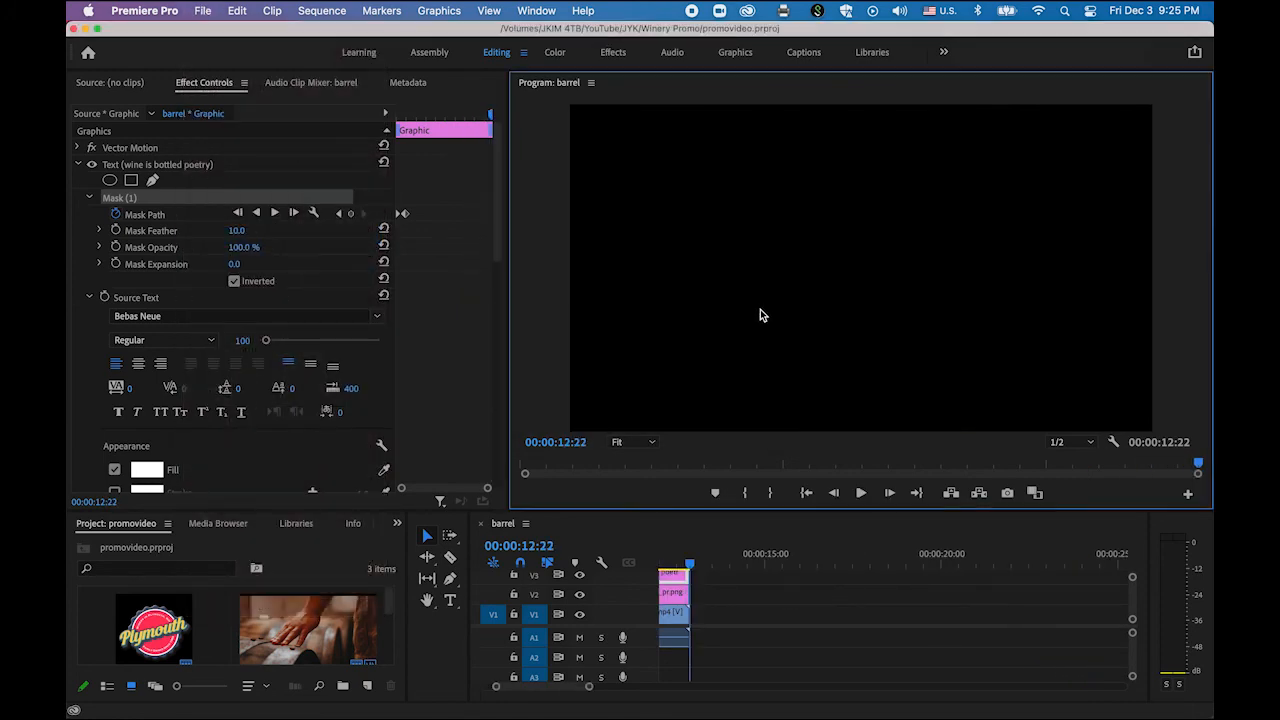
pyautogui.click(206, 10)
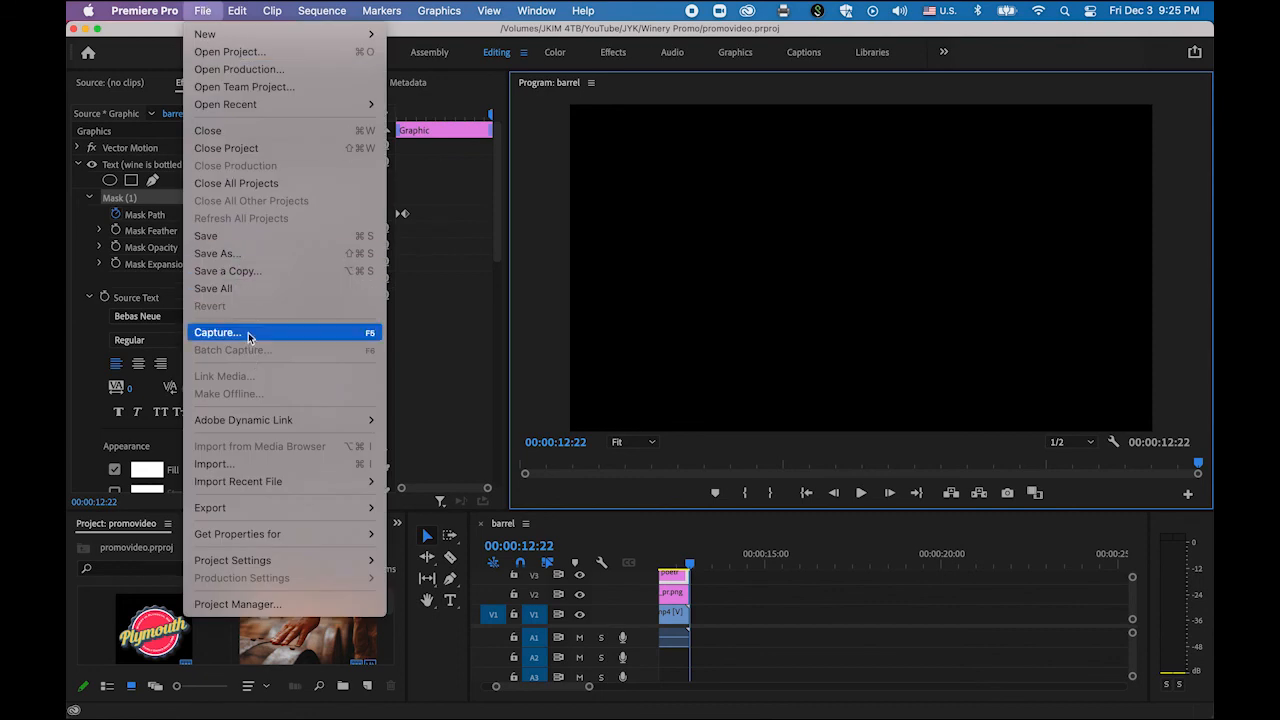
pyautogui.moveTo(272, 508)
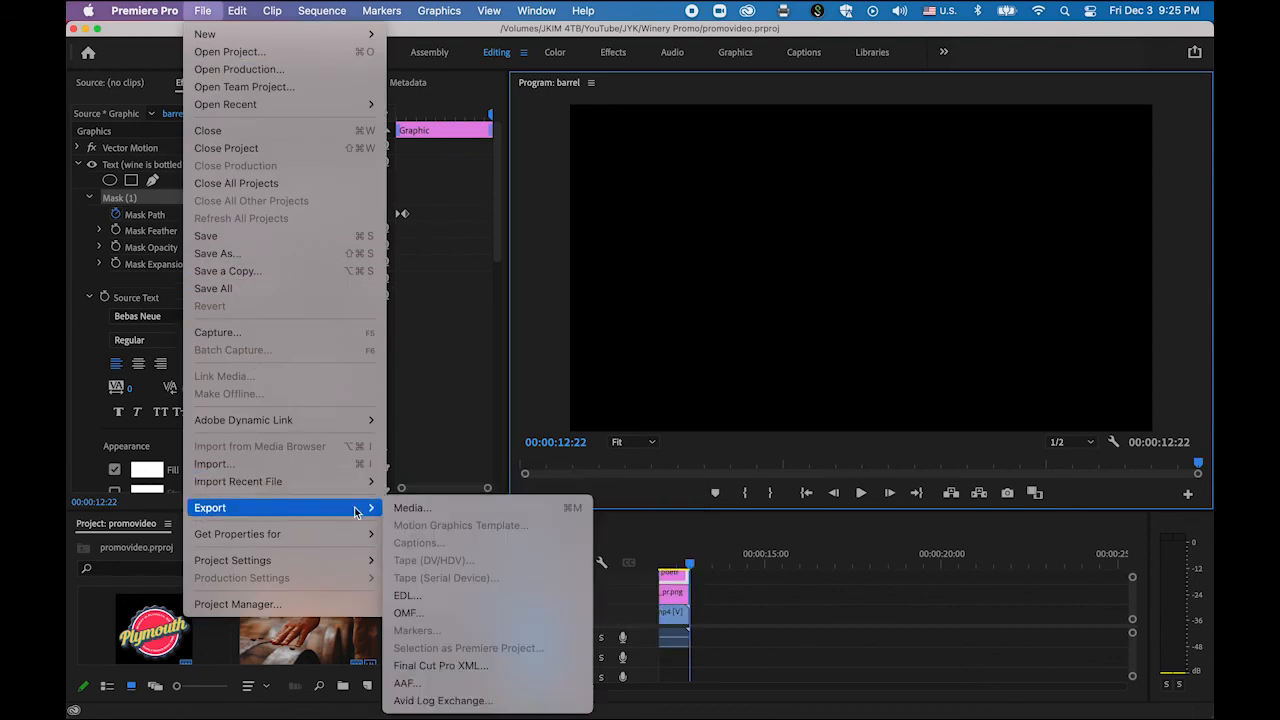
pyautogui.click(422, 510)
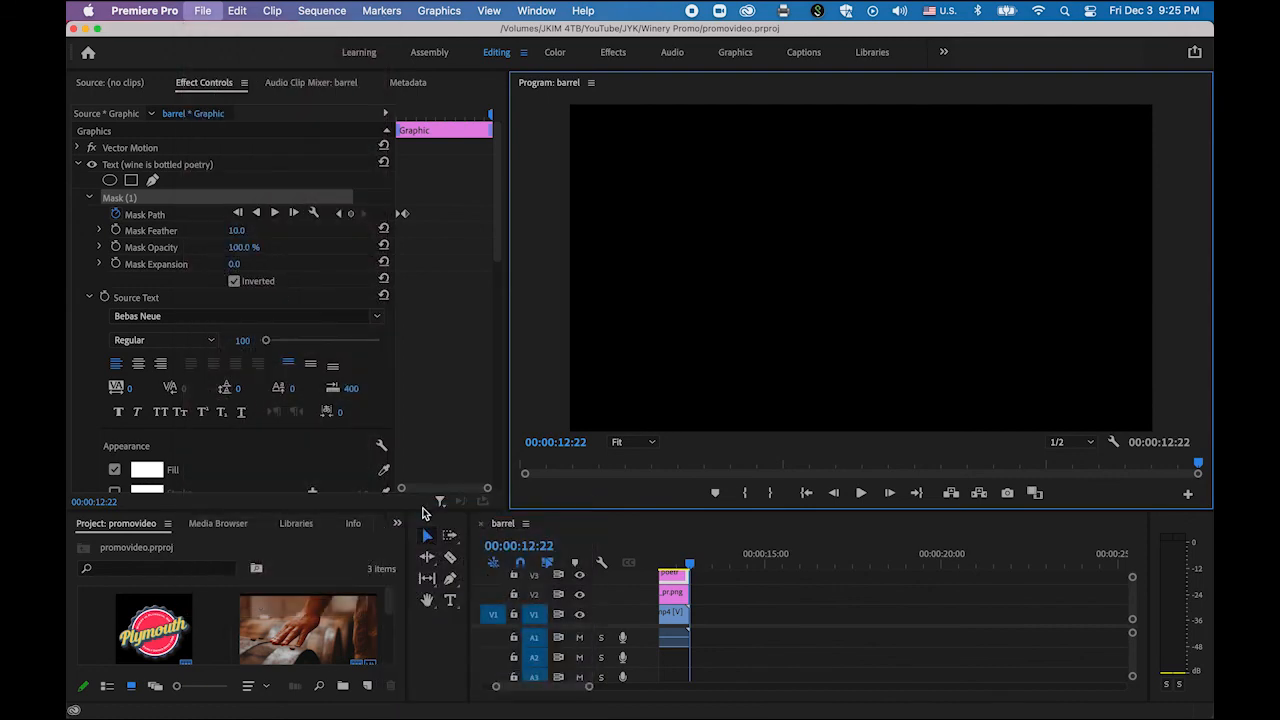
pyautogui.press('super+m')
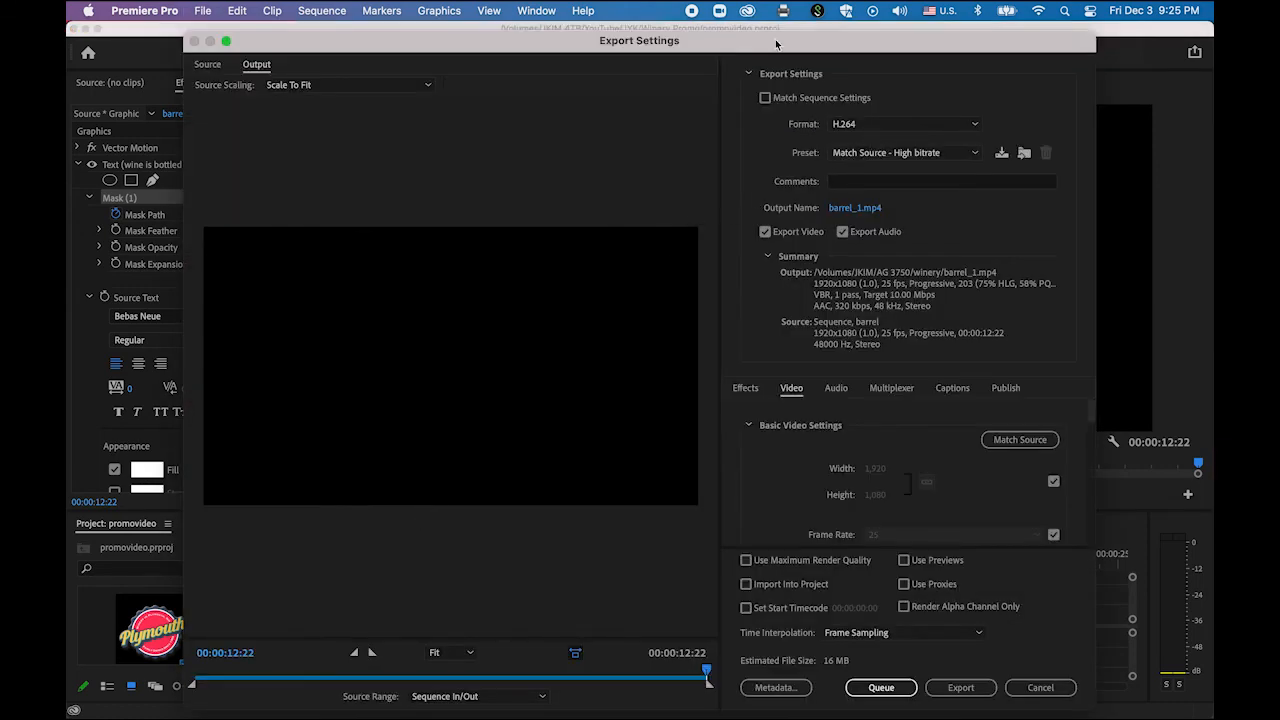
pyautogui.moveTo(776, 44); pyautogui.dragTo(748, 35)
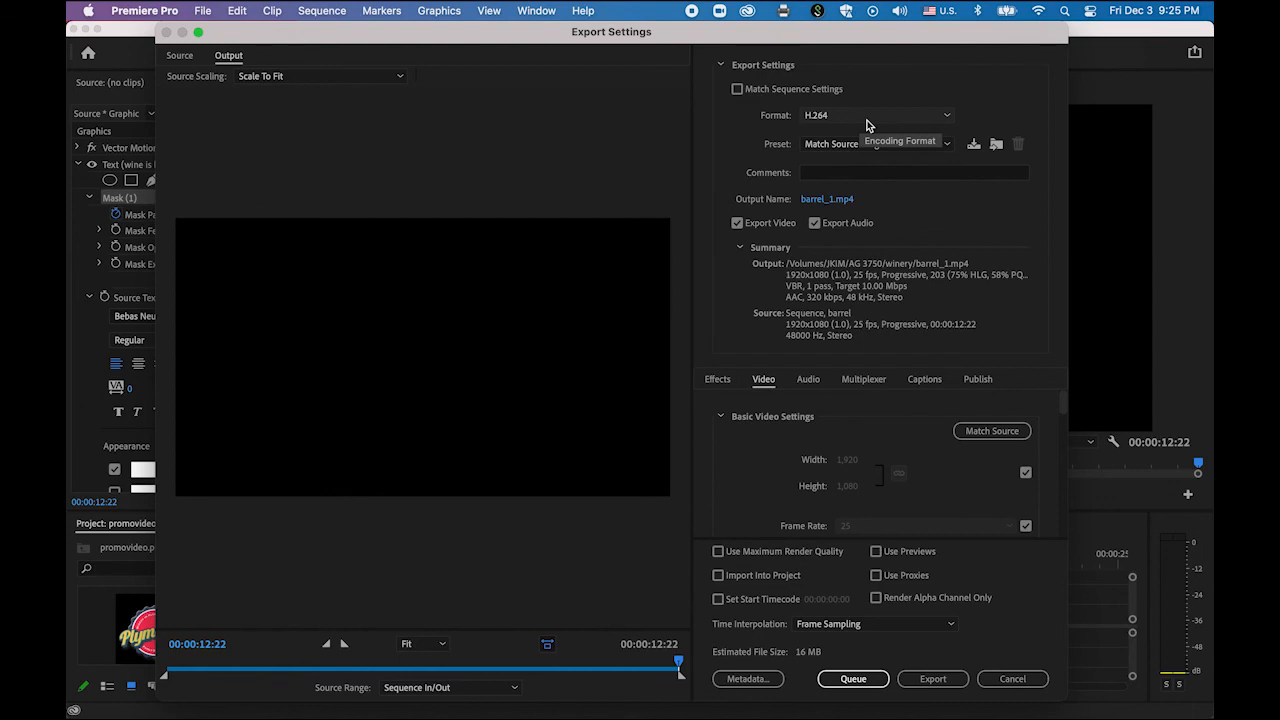
# Step: Set the export preset to YouTube 1080p Full HD
pyautogui.click(930, 145)
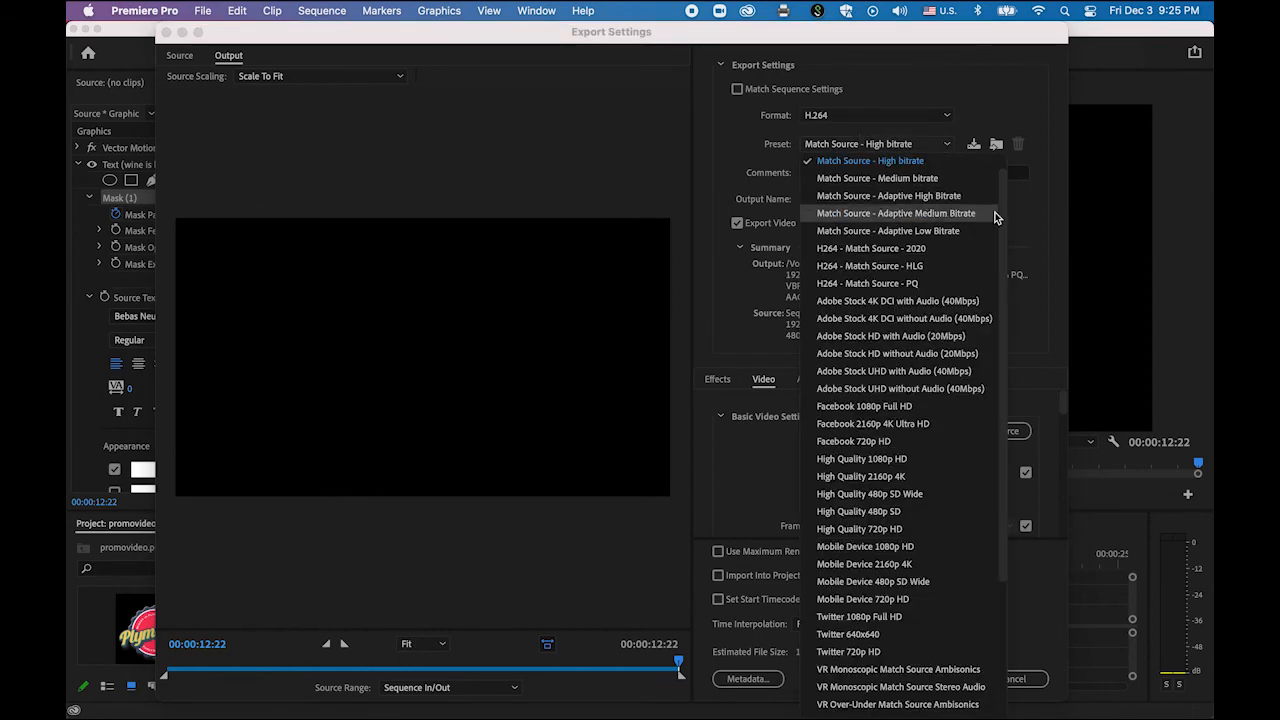
pyautogui.scroll(-5, 1004, 284)
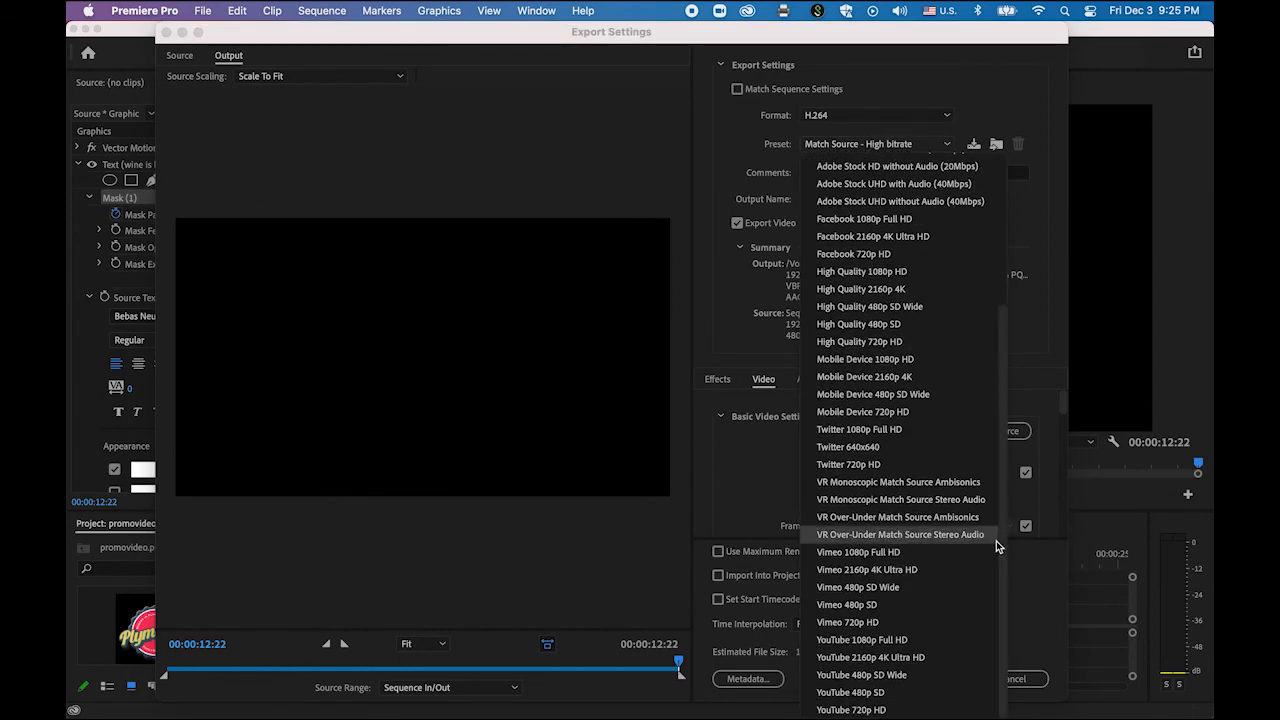
pyautogui.click(907, 642)
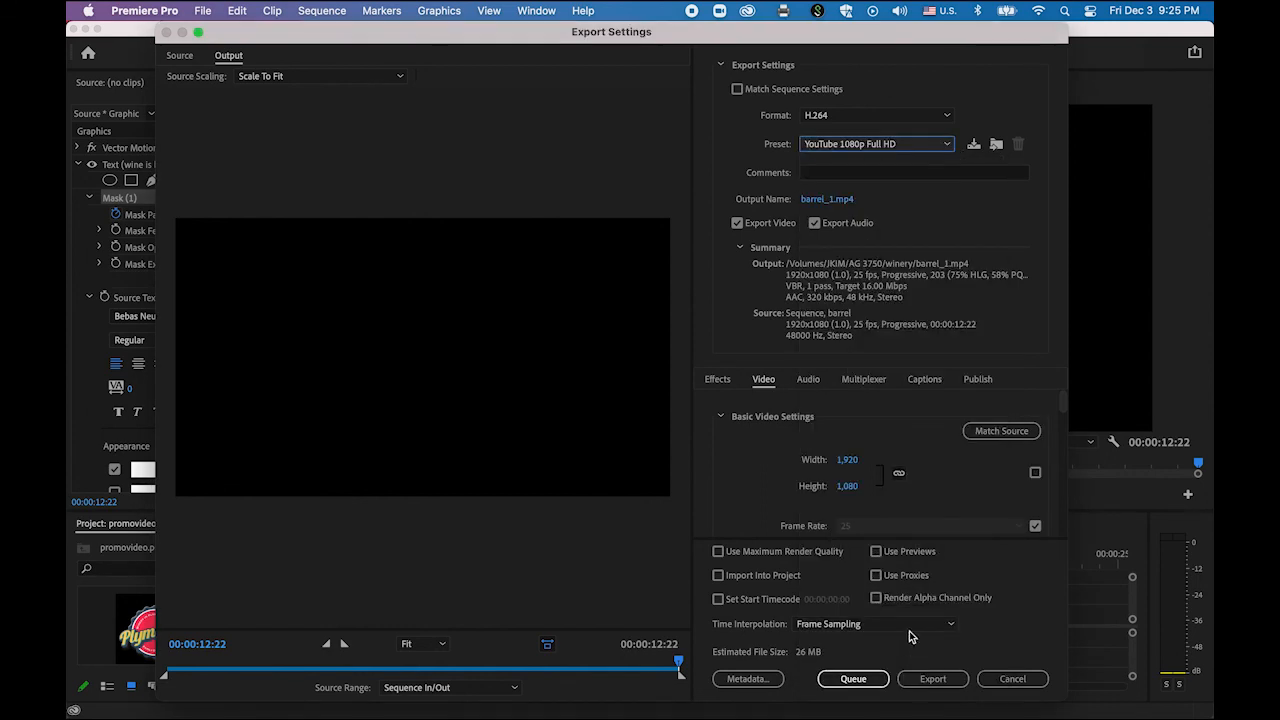
# Step: Name the output file winery_promo, store it in the Winery Promo folder, and export the video
pyautogui.click(827, 200)
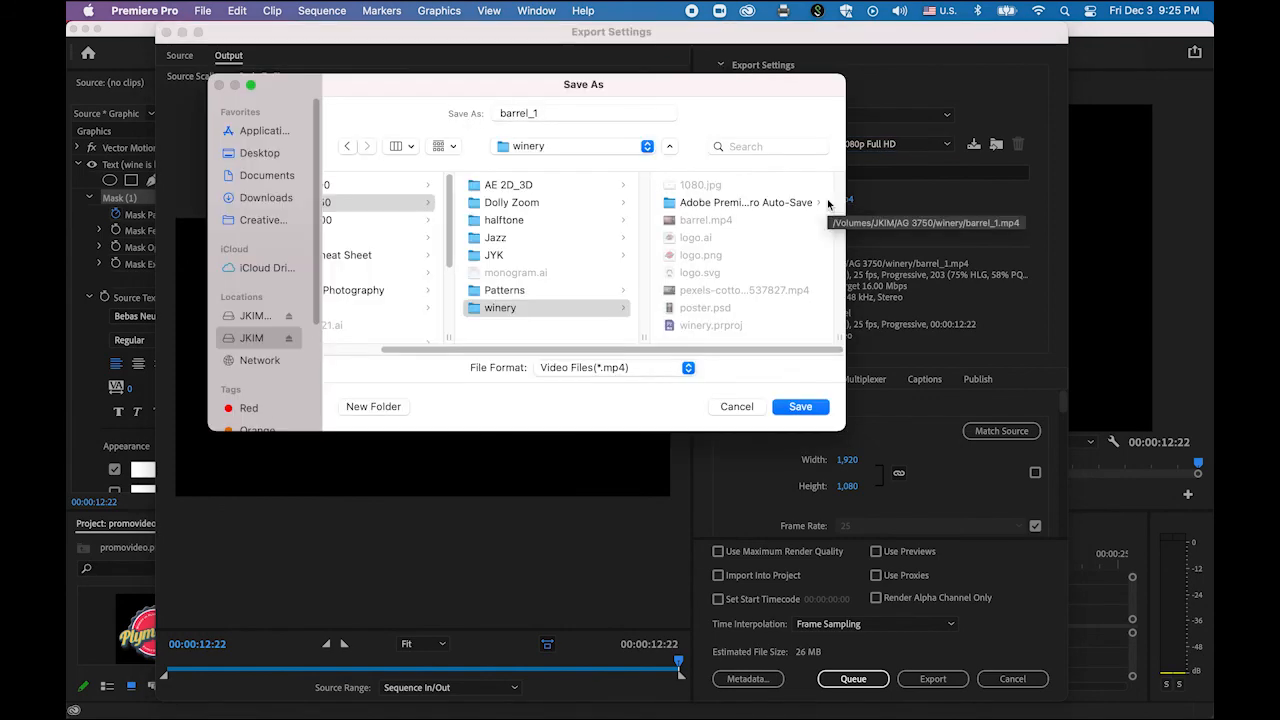
pyautogui.moveTo(730, 85); pyautogui.dragTo(928, 267)
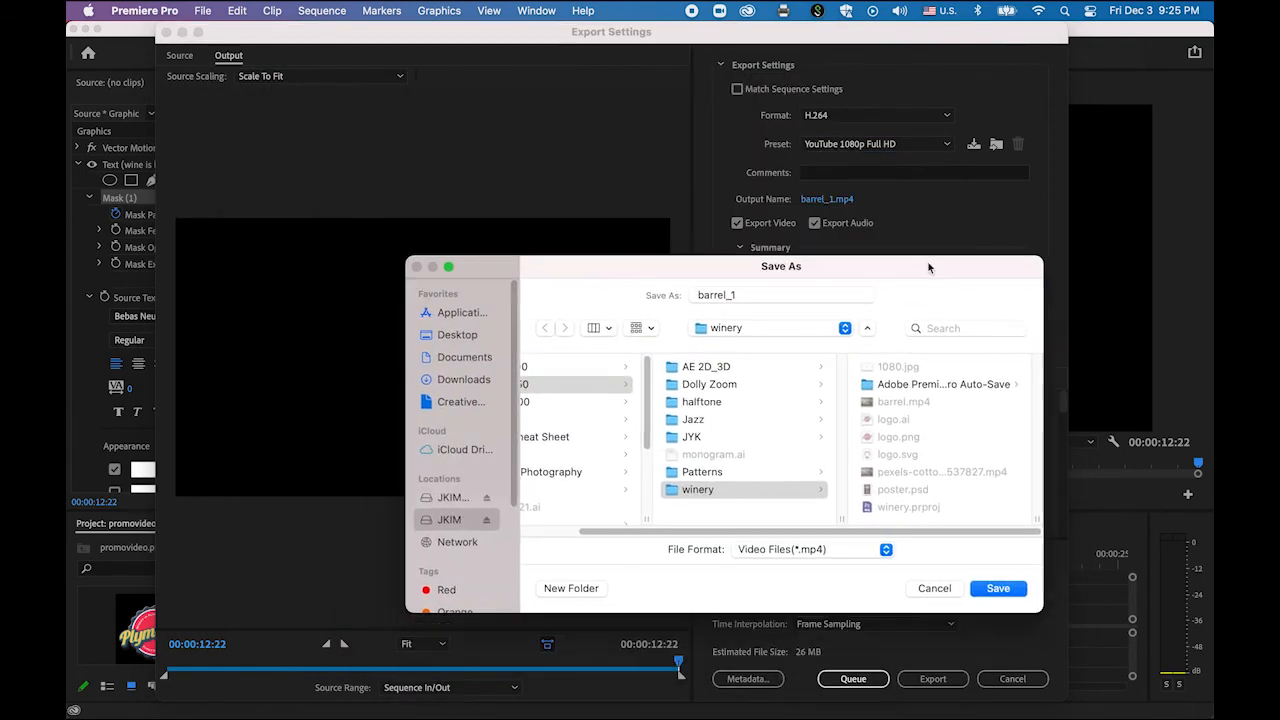
pyautogui.doubleClick(736, 295)
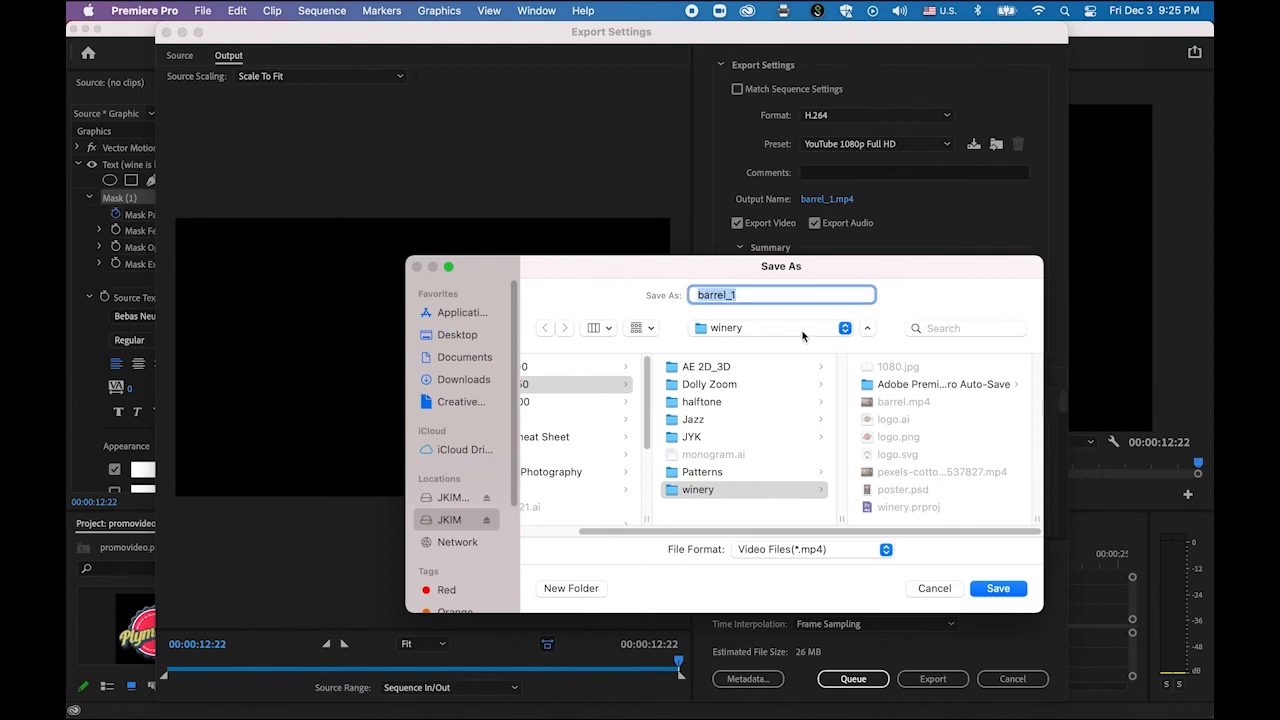
pyautogui.write('winery_promo')
pyautogui.click(810, 338)
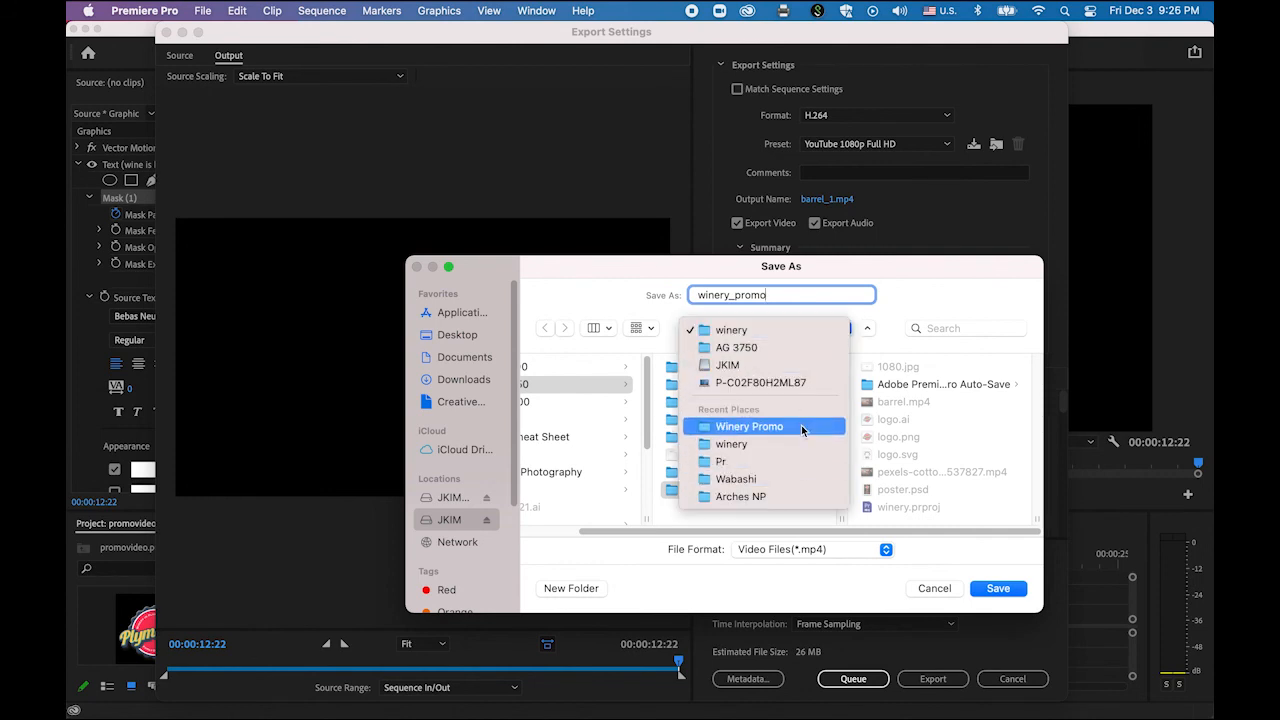
pyautogui.press('Return')
pyautogui.click(998, 589)
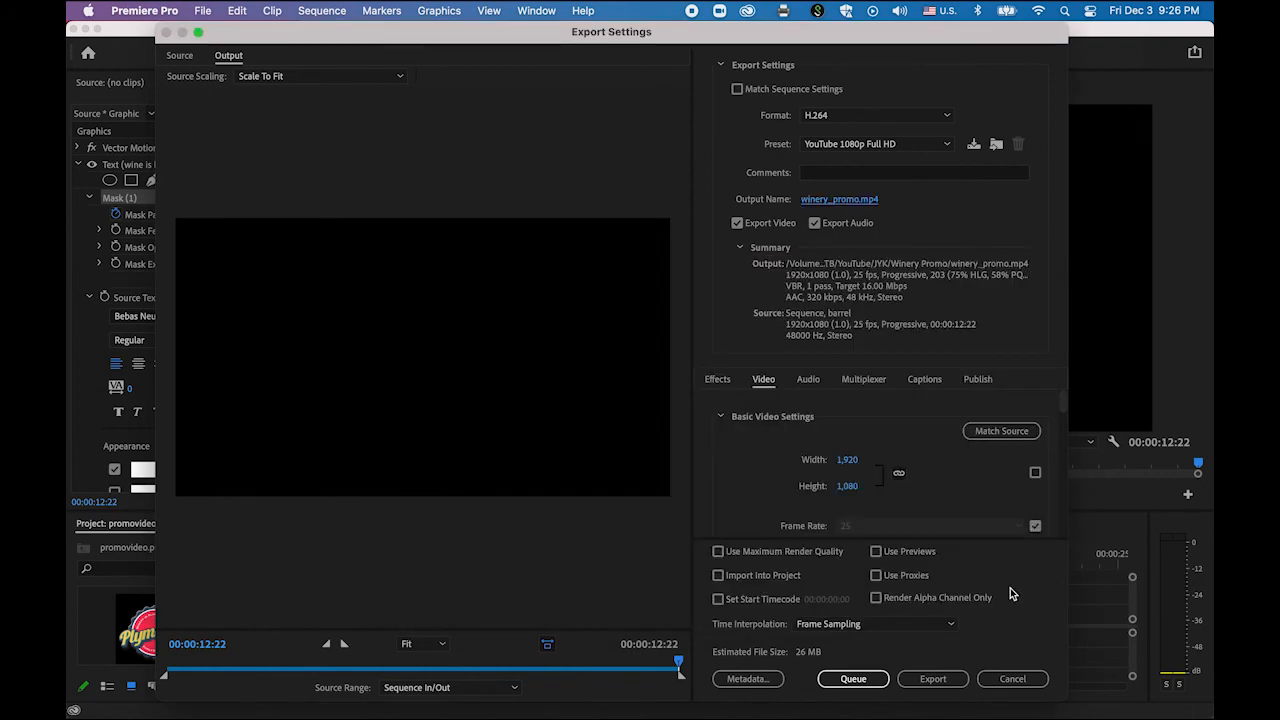
pyautogui.click(930, 680)
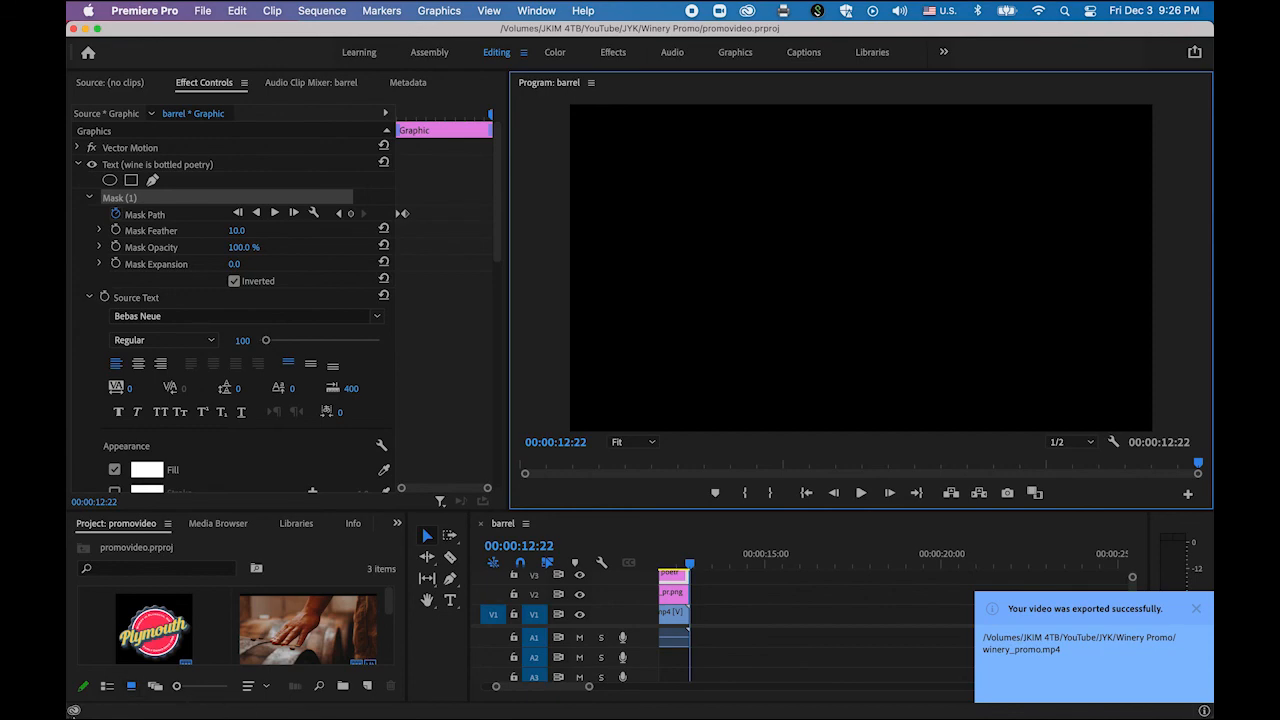
# Step: Switch to Finder and preview the exported winery_promo.mp4 in the Winery Promo folder
pyautogui.click(100, 671)
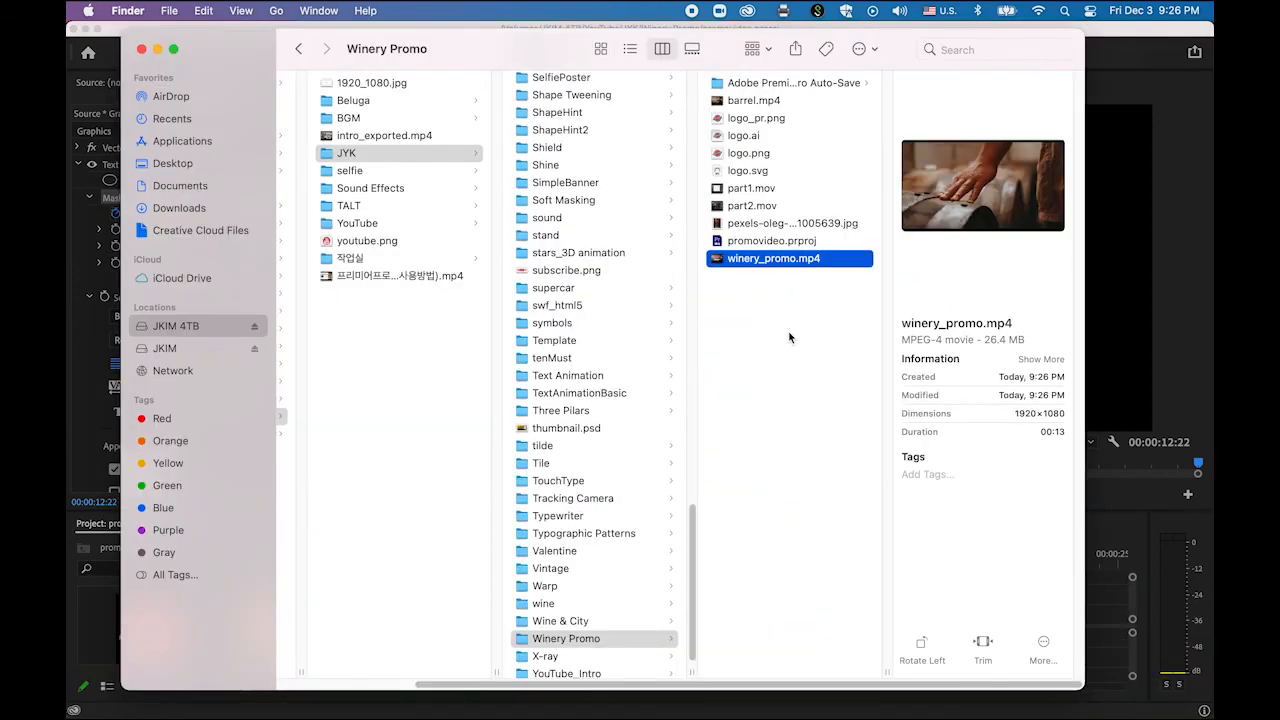
pyautogui.press('space')
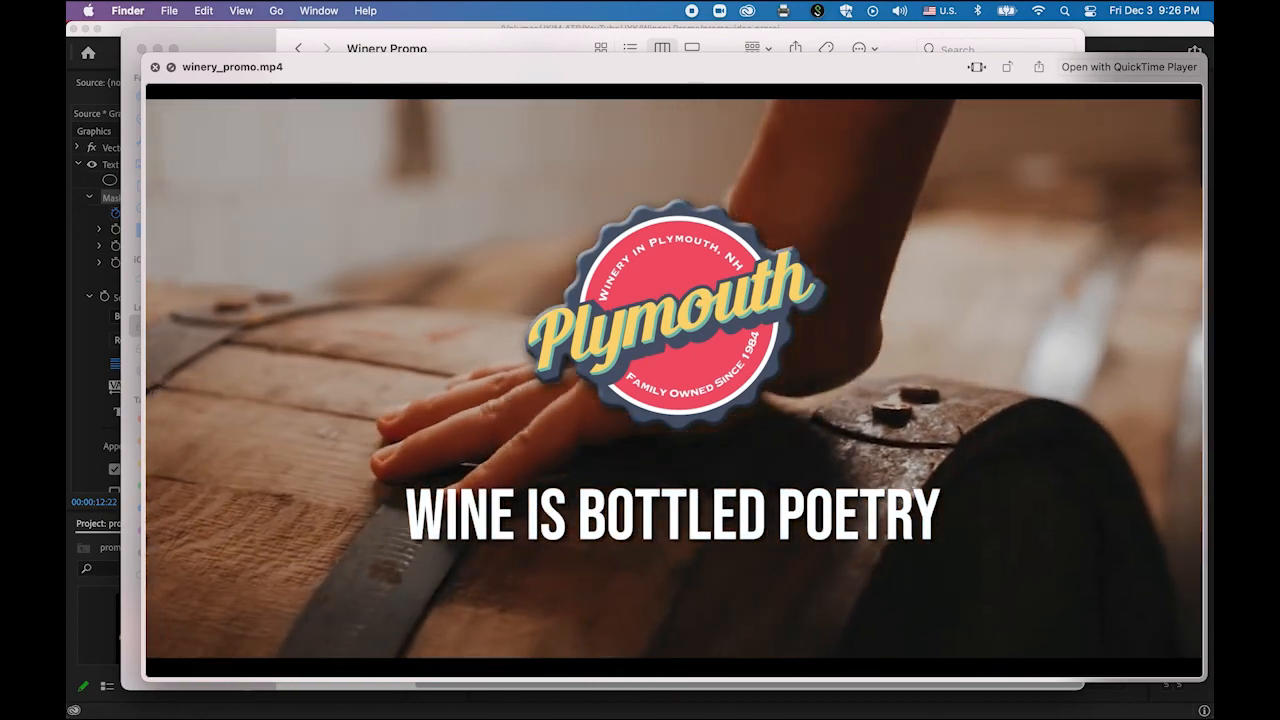
pyautogui.press('space')
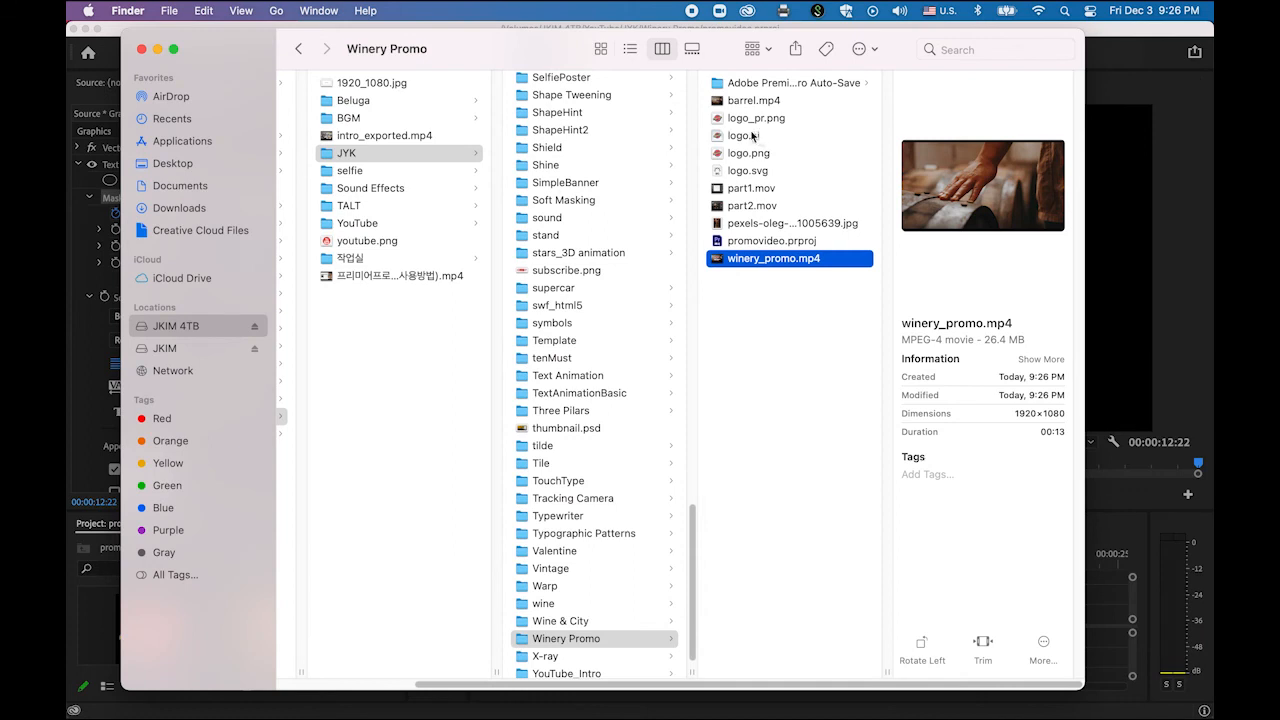
# Step: Look over the logo files logo.ai and logo.png, and preview logo_pr.png at a larger size
pyautogui.click(724, 139)
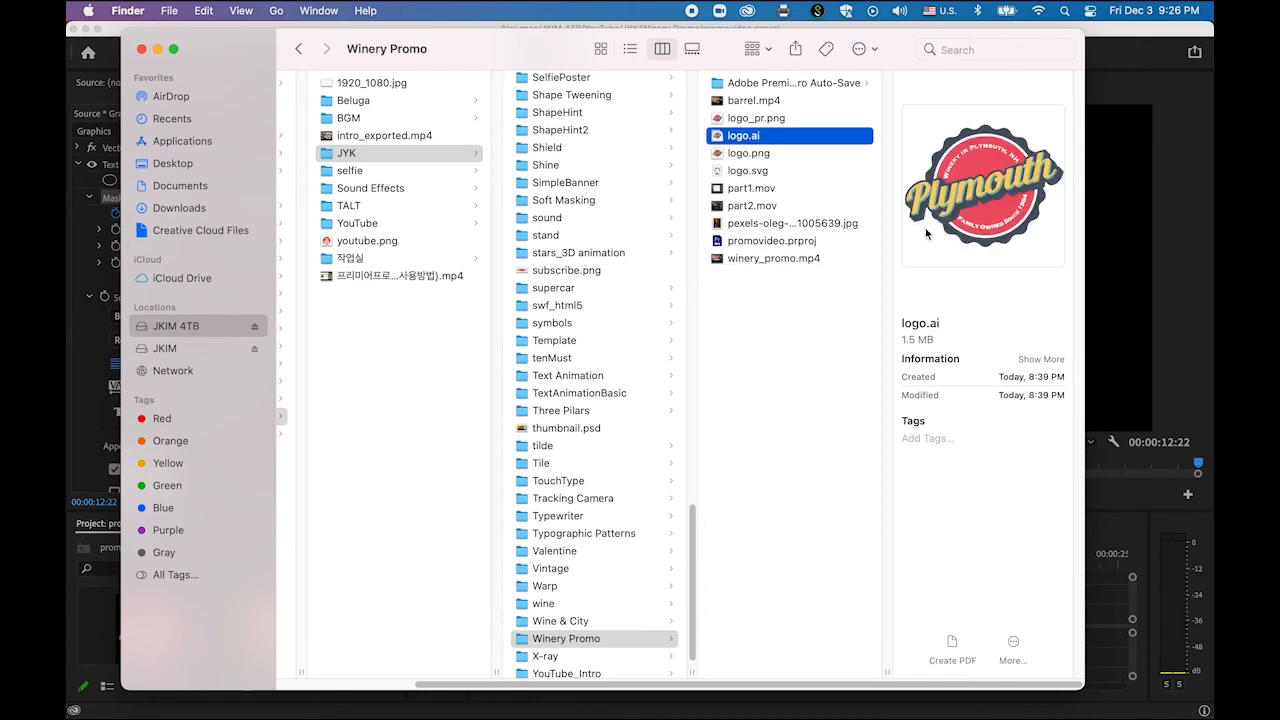
pyautogui.click(737, 155)
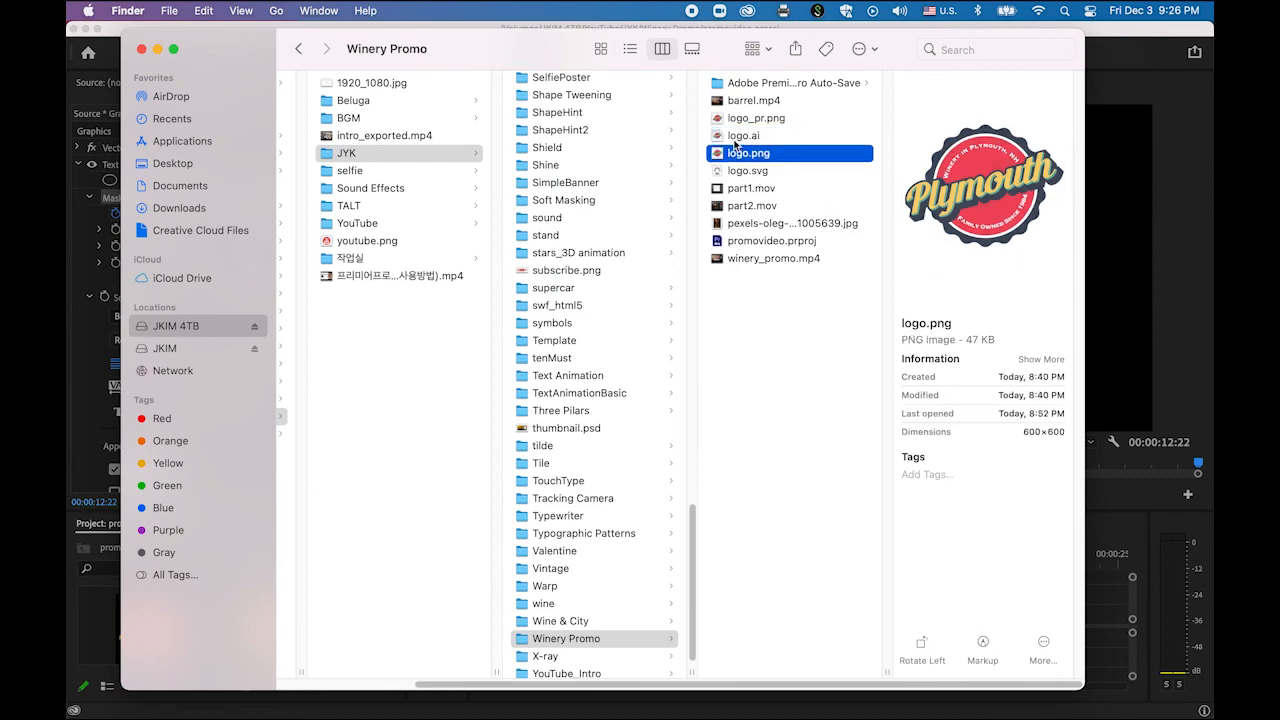
pyautogui.click(740, 119)
pyautogui.press('space')
pyautogui.press('space')
pyautogui.press('space')
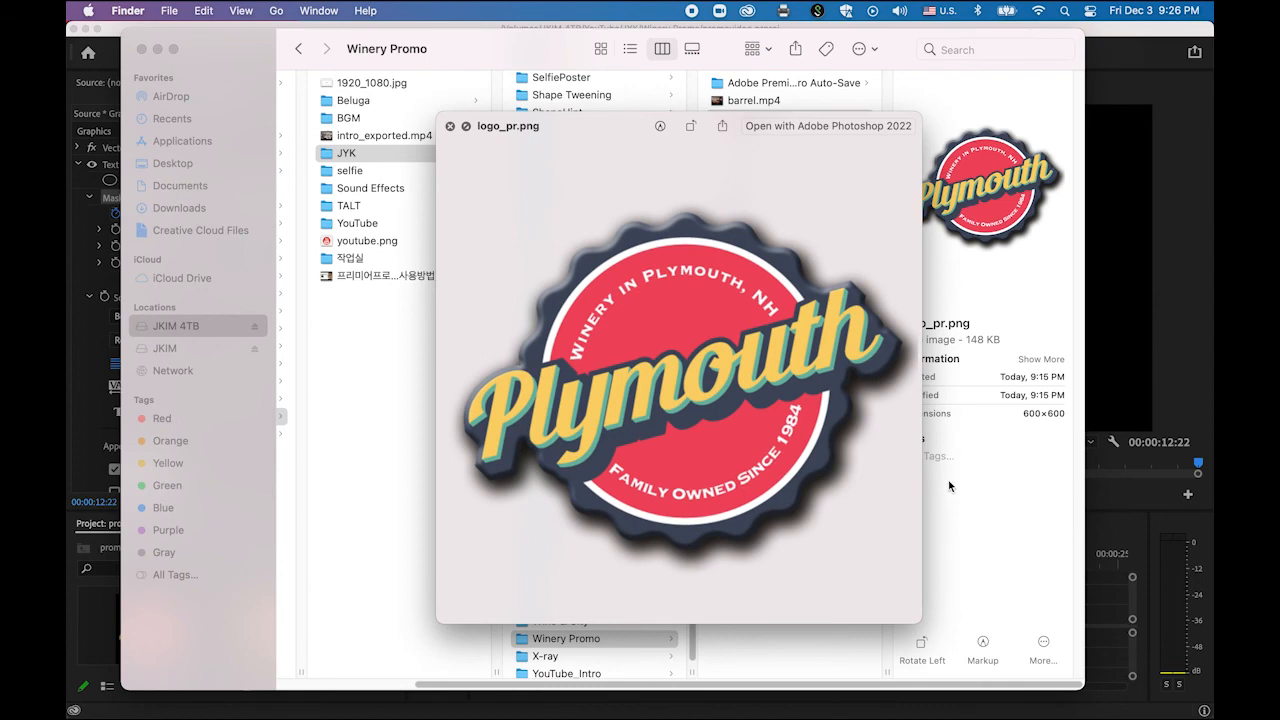
pyautogui.press('space')
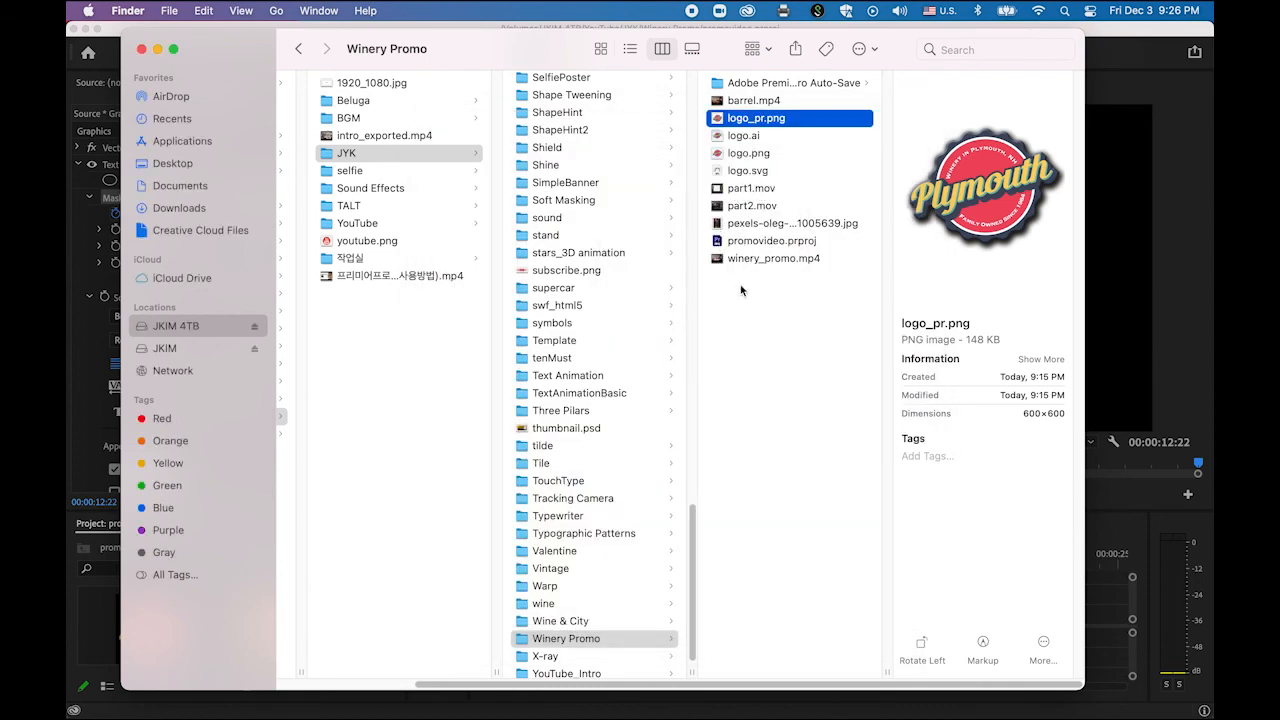
# Step: Switch to Photoshop and review the beveled logo and the finished winery poster
pyautogui.moveTo(726, 715)
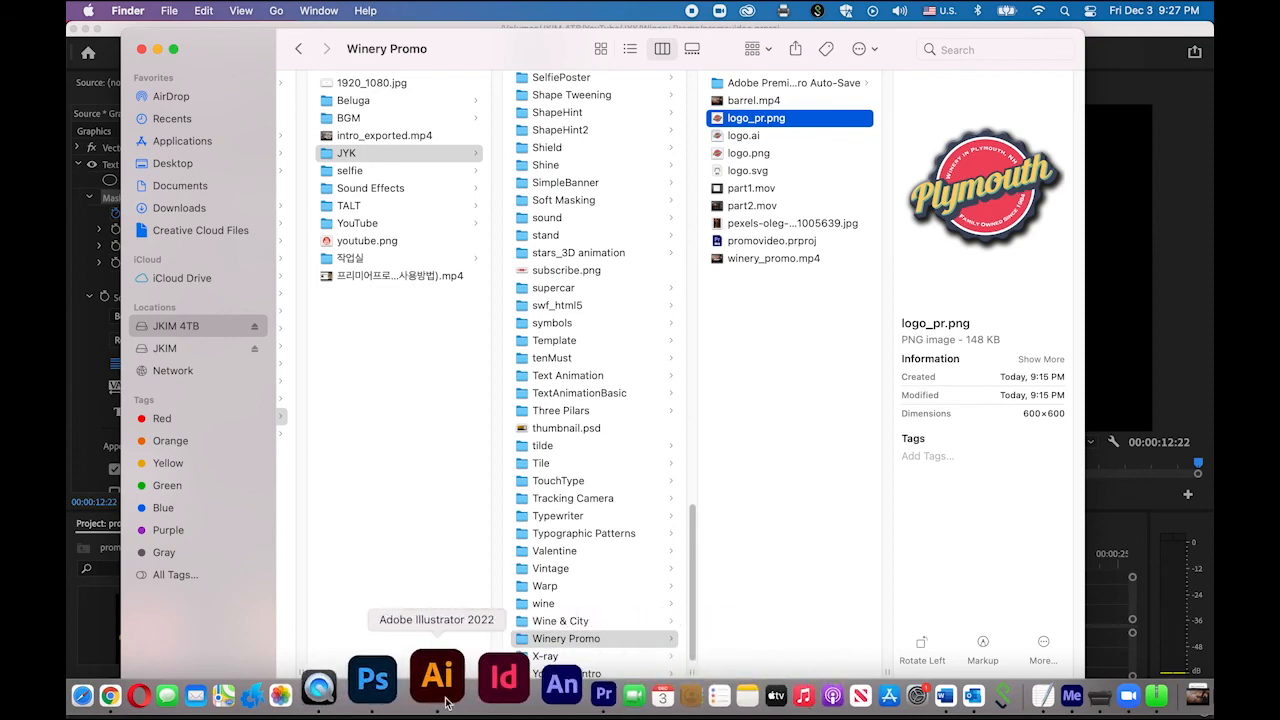
pyautogui.click(400, 695)
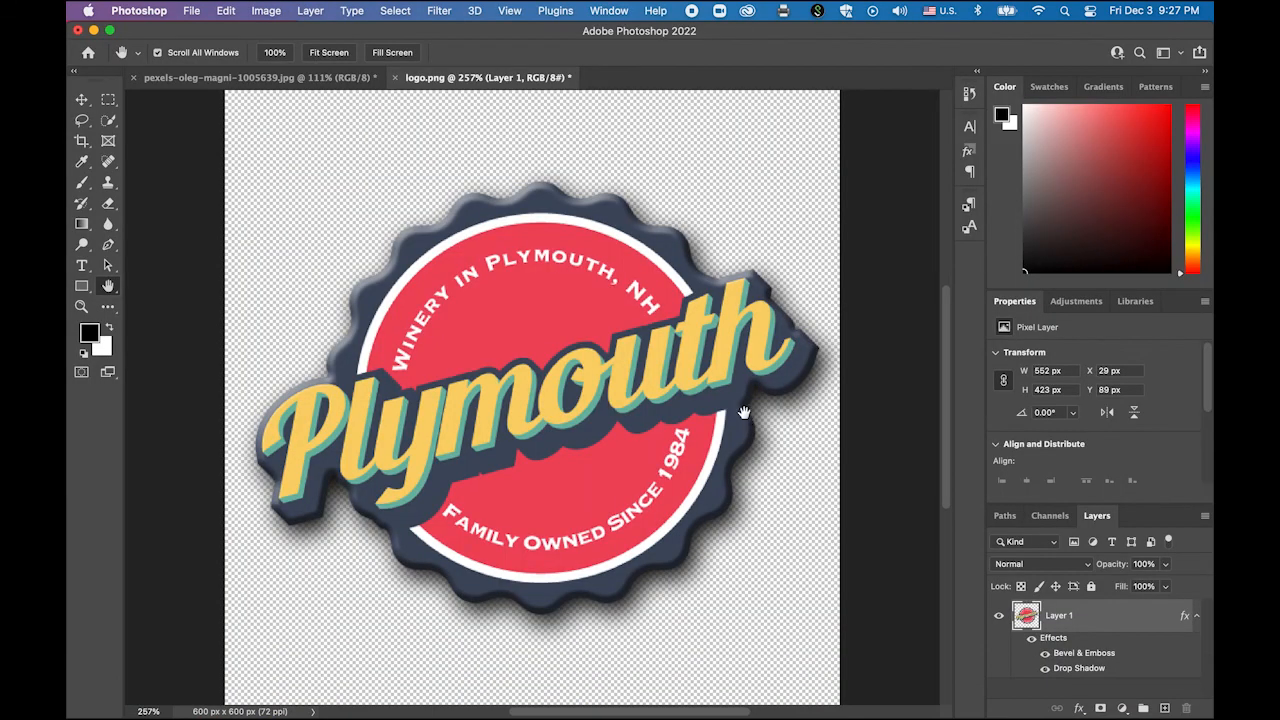
pyautogui.click(313, 80)
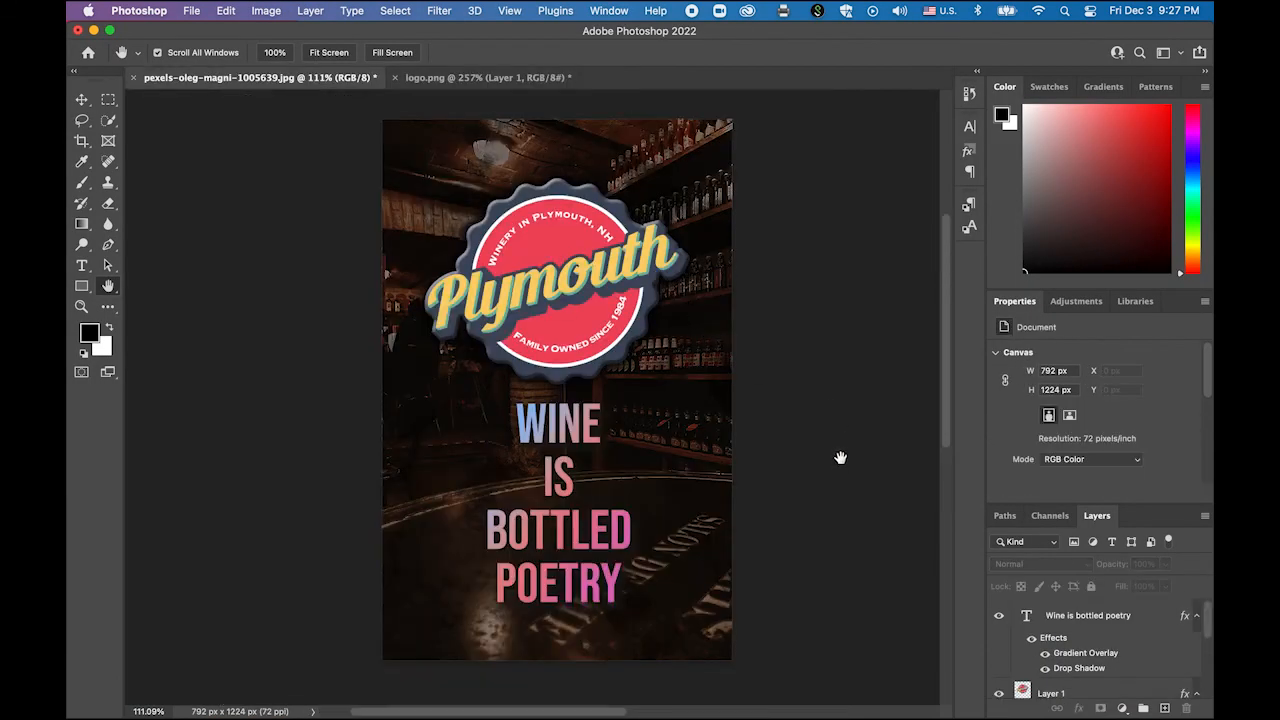
# Step: Return to Finder and play the preview of winery_promo.mp4 again
pyautogui.moveTo(370, 700)
pyautogui.click(99, 680)
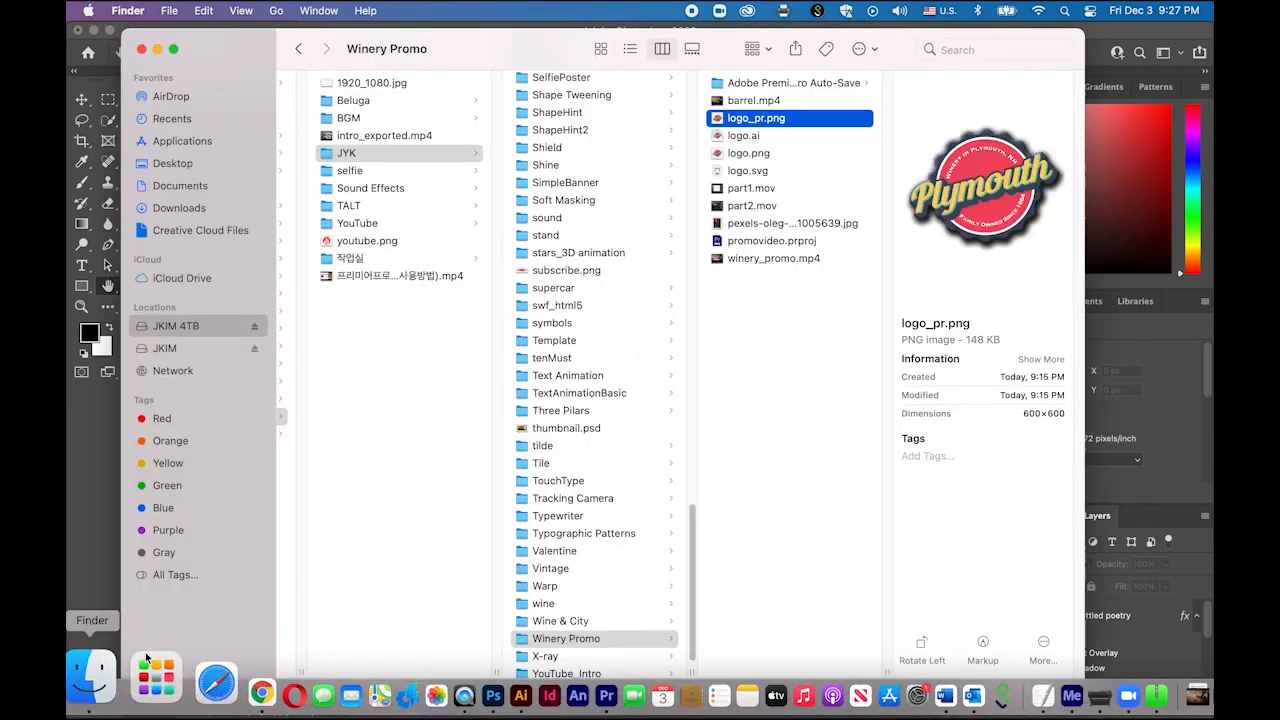
pyautogui.click(716, 259)
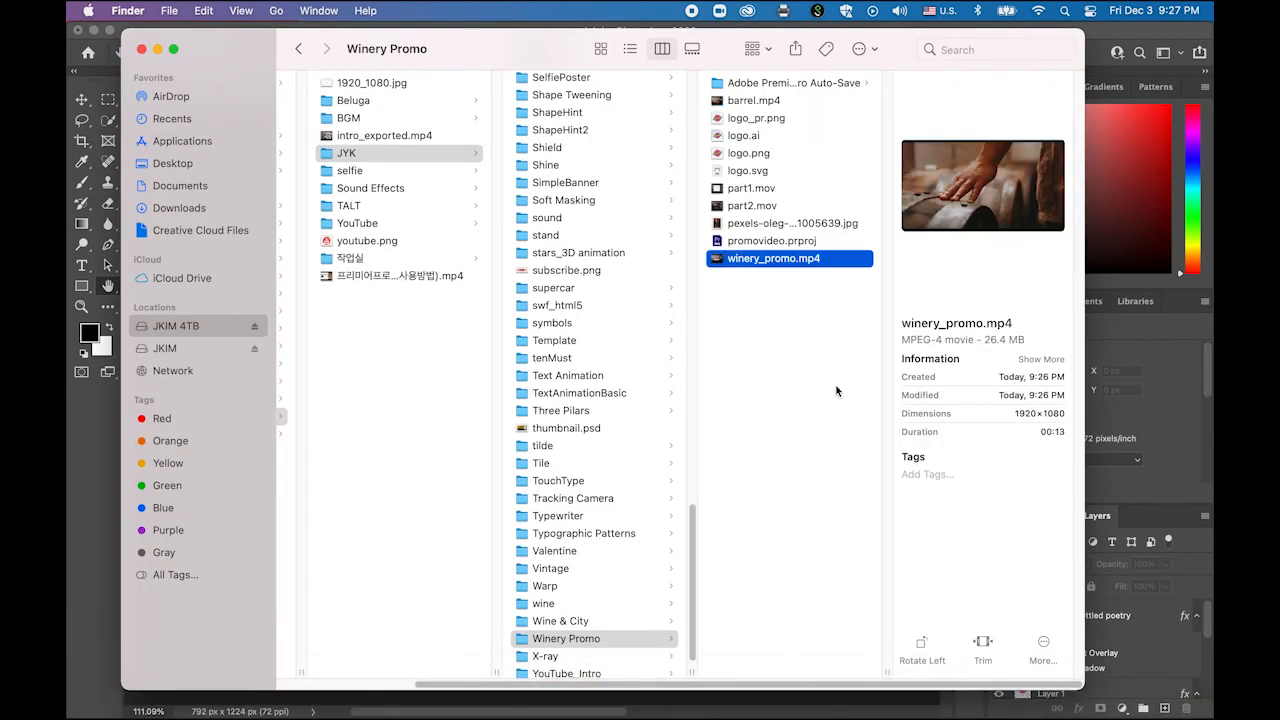
pyautogui.press('space')
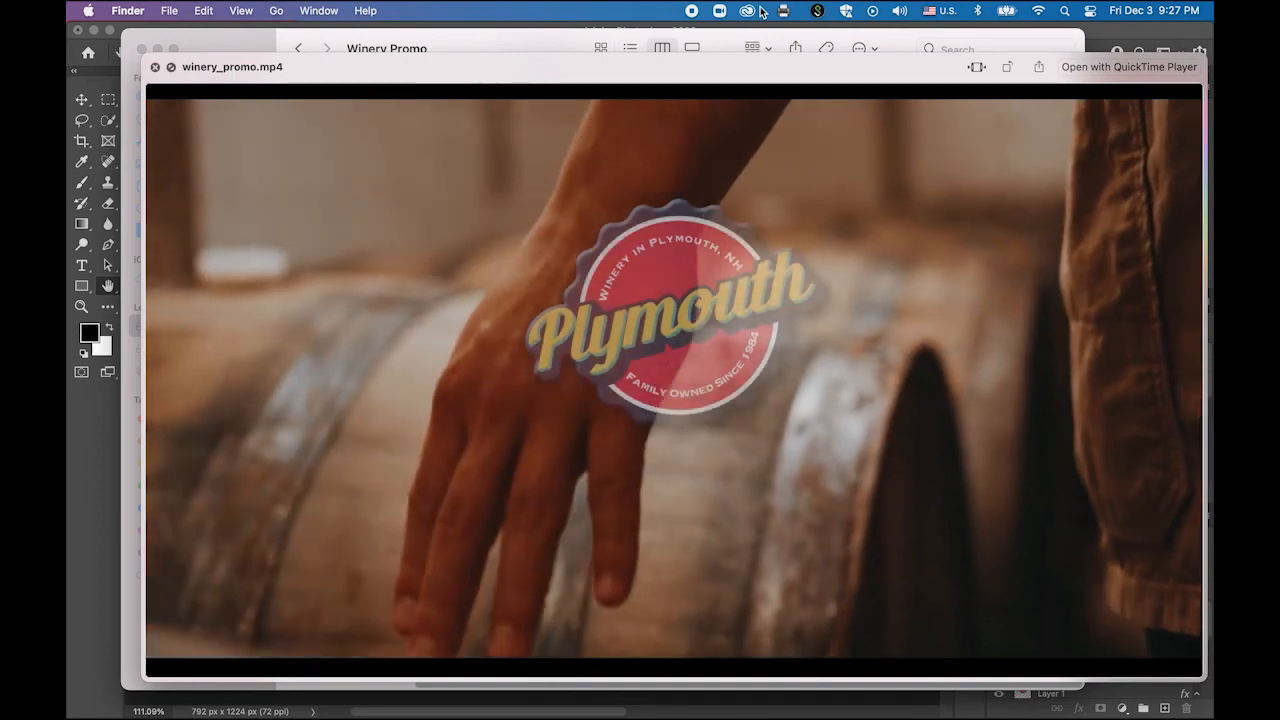